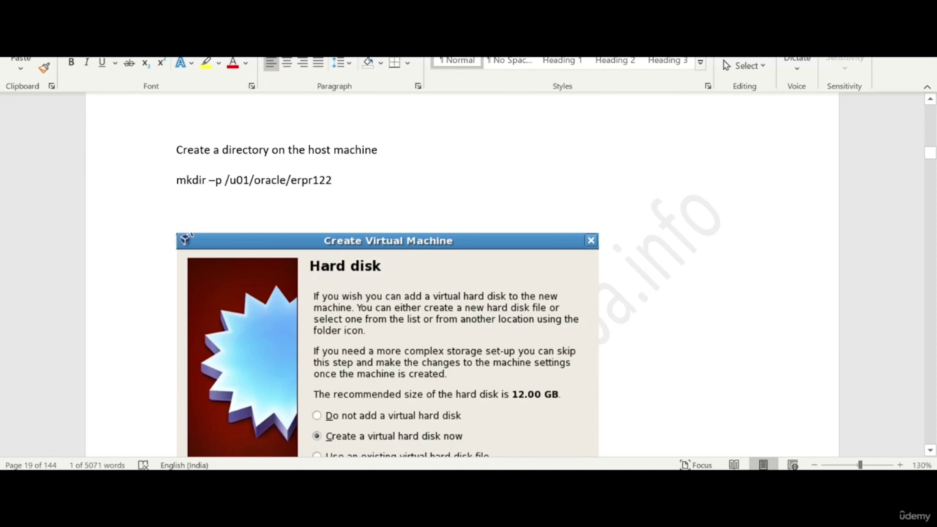
Step: Scroll the Word guide from page 19, past the 350 GB VDI disk screenshots, to page 21
{"action": "scroll", "coordinate": [377, 252], "scroll_direction": "down", "scroll_amount": 12}
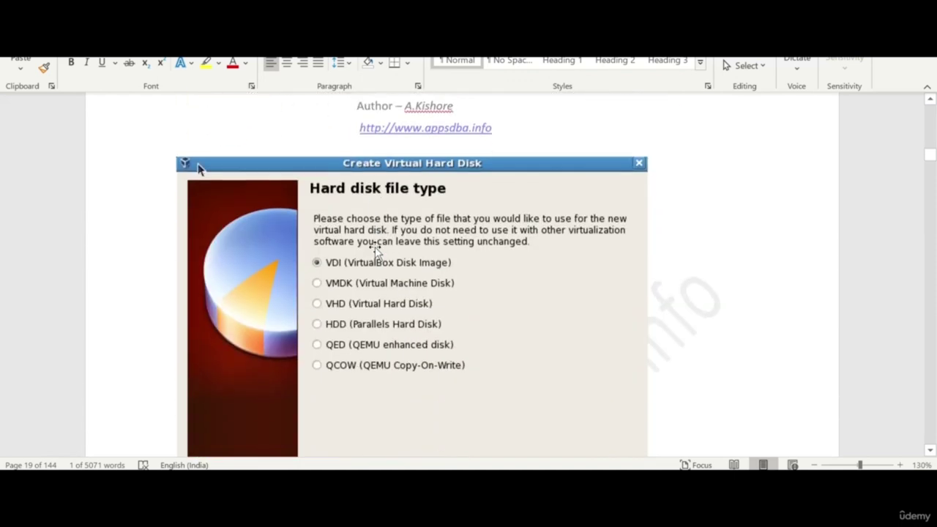
{"action": "scroll", "coordinate": [376, 253], "scroll_direction": "down", "scroll_amount": 6}
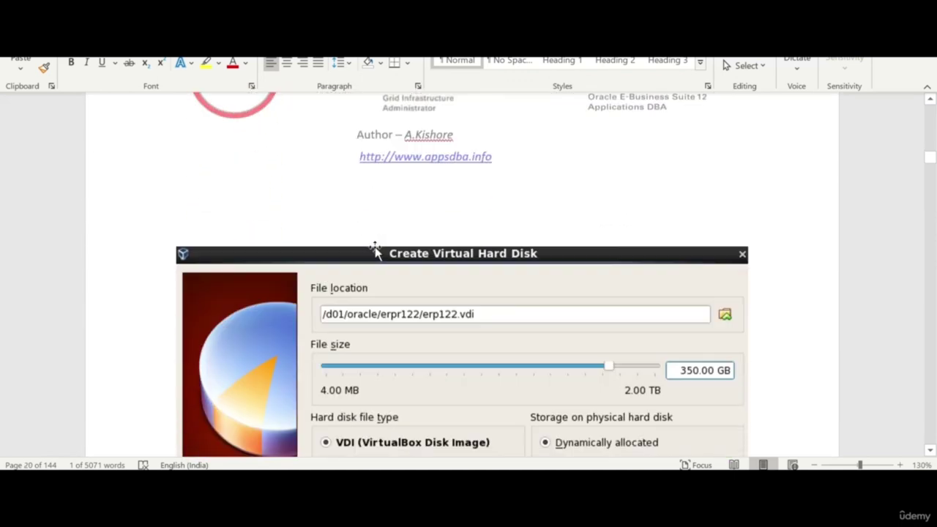
{"action": "scroll", "coordinate": [375, 249], "scroll_direction": "down", "scroll_amount": 4}
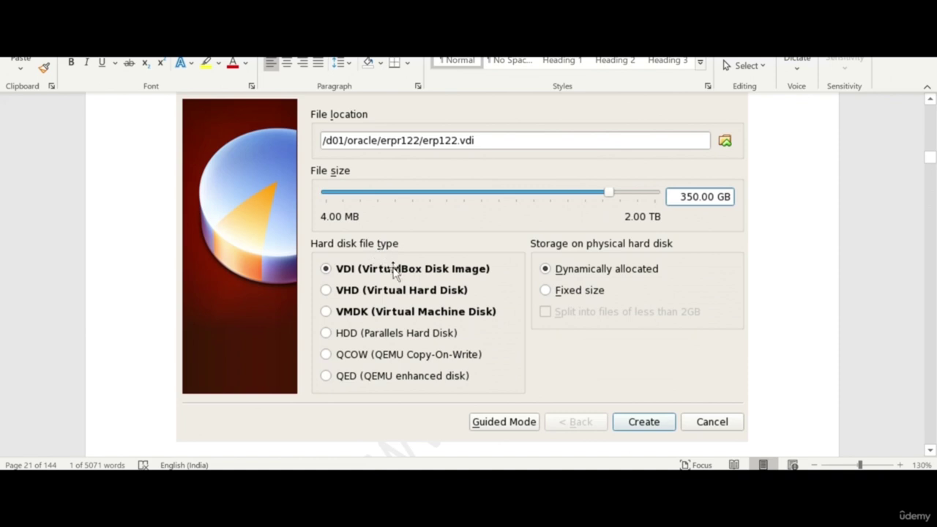
{"action": "scroll", "coordinate": [395, 271], "scroll_direction": "down", "scroll_amount": 10}
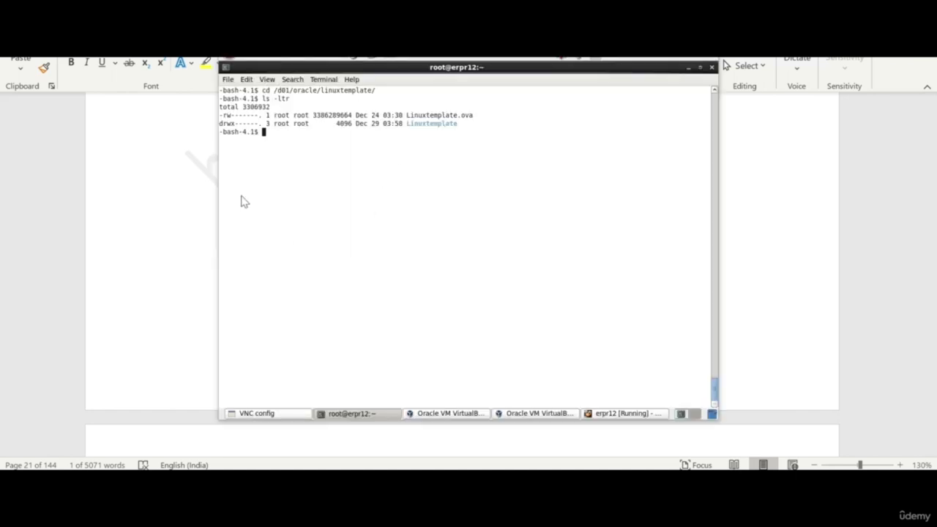
Step: Launch Oracle VM VirtualBox from Applications > System Tools on the VNC desktop
{"action": "left_click", "coordinate": [256, 61]}
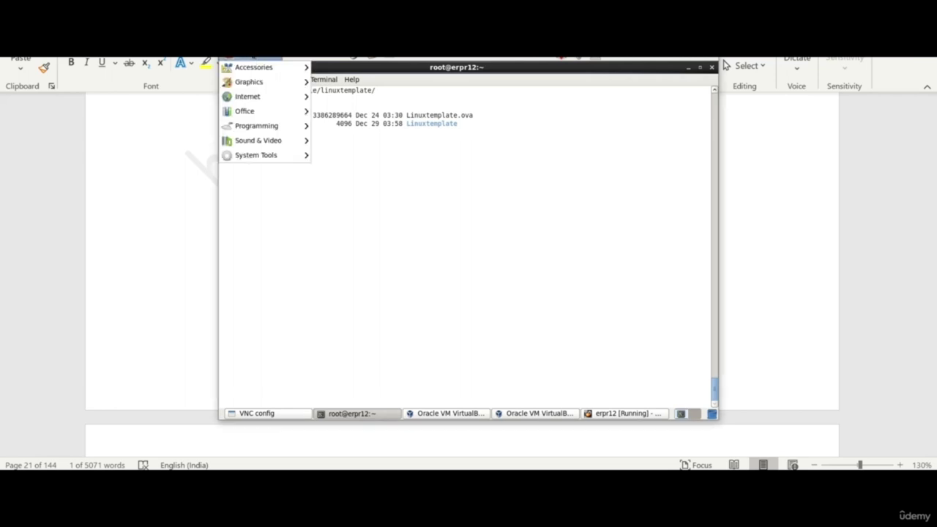
{"action": "mouse_move", "coordinate": [267, 159]}
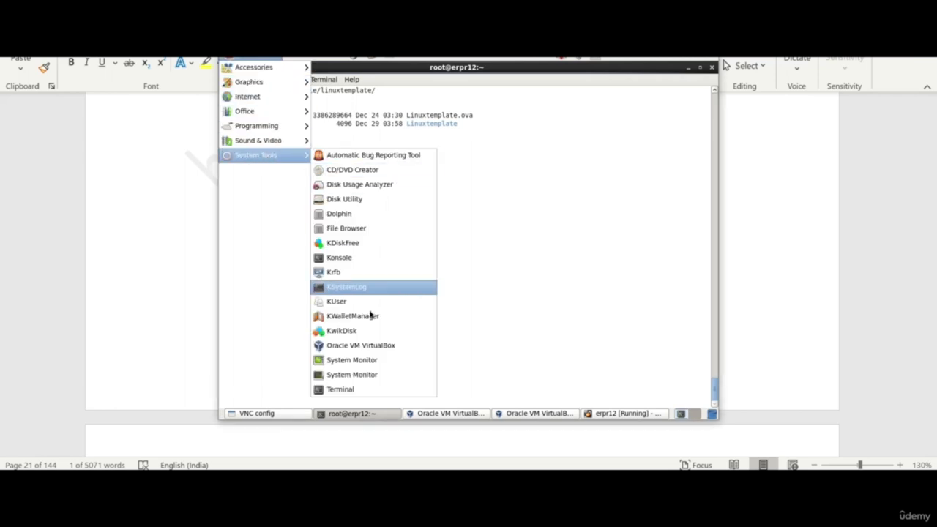
{"action": "left_click", "coordinate": [373, 351]}
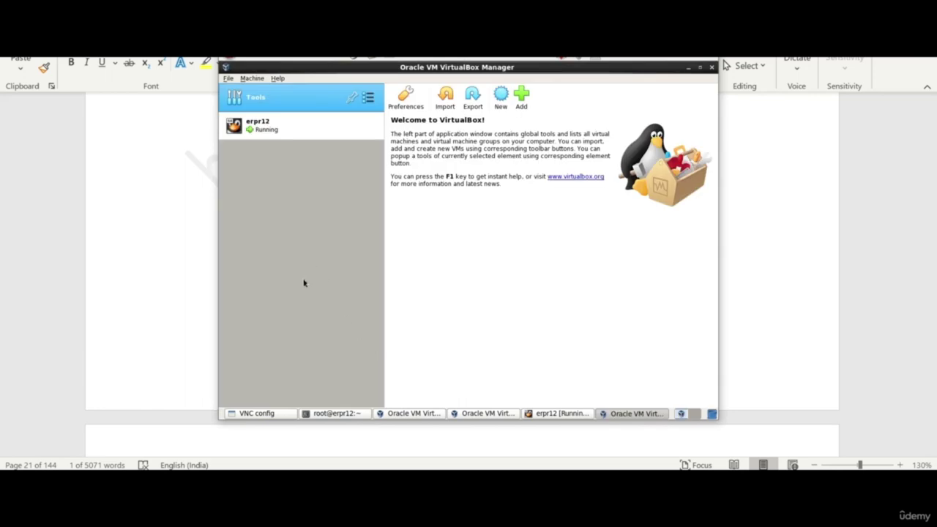
Step: Select the Linuxtemplate.ova file name in the root terminal, then bring VirtualBox Manager forward
{"action": "left_click", "coordinate": [346, 415]}
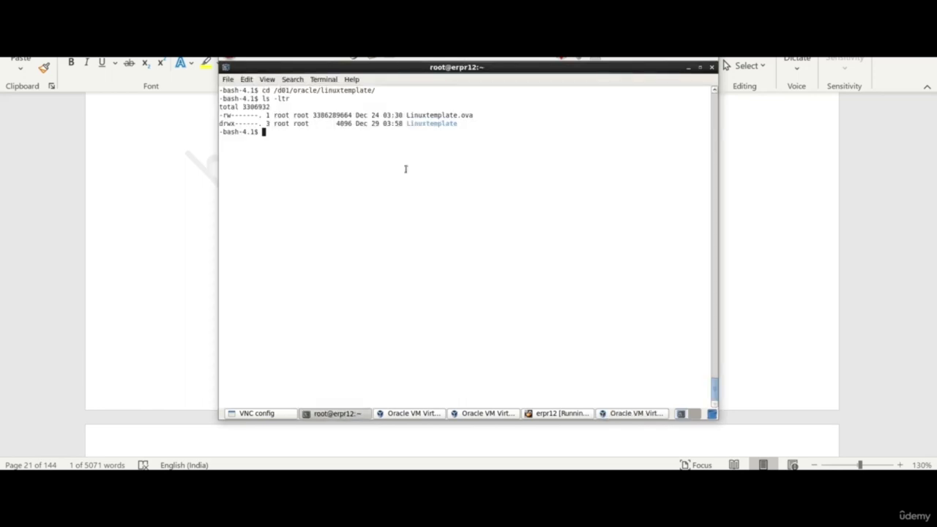
{"action": "double_click", "coordinate": [435, 115]}
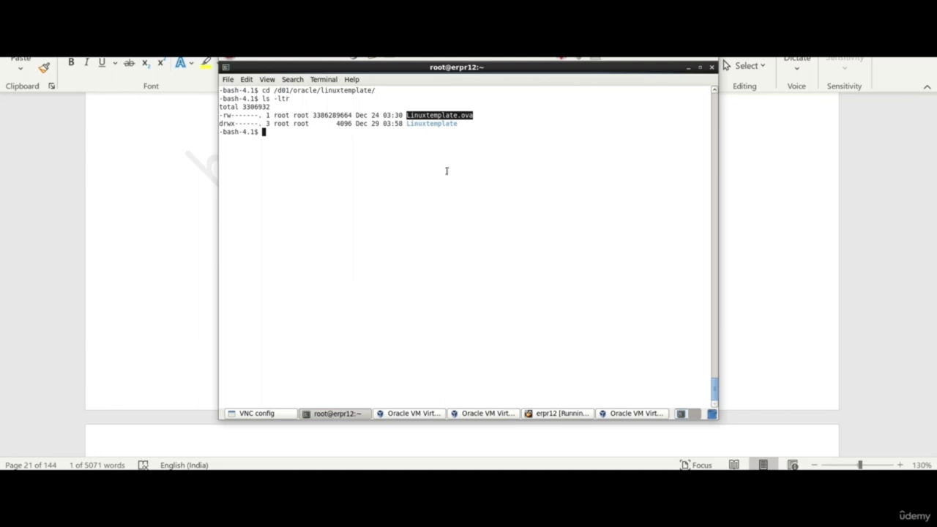
{"action": "left_click", "coordinate": [443, 120]}
{"action": "double_click", "coordinate": [444, 115]}
{"action": "left_click", "coordinate": [637, 414]}
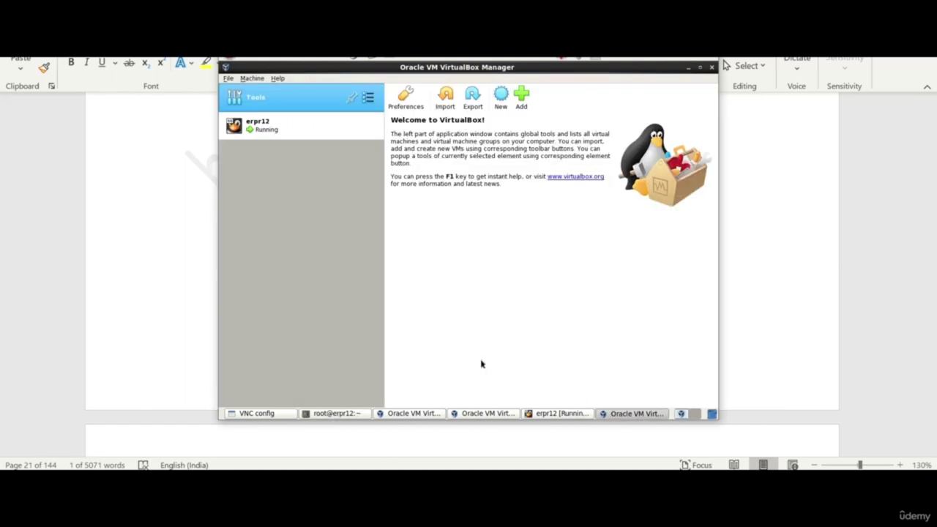
Step: Import Linuxtemplate.ova from /d01/oracle/linuxtemplate and proceed to its appliance settings
{"action": "left_click", "coordinate": [229, 79]}
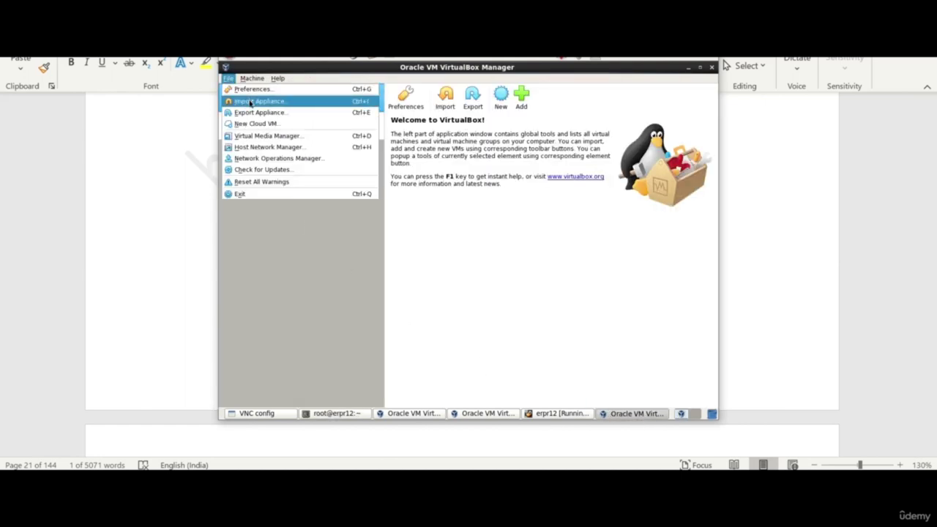
{"action": "left_click", "coordinate": [251, 103]}
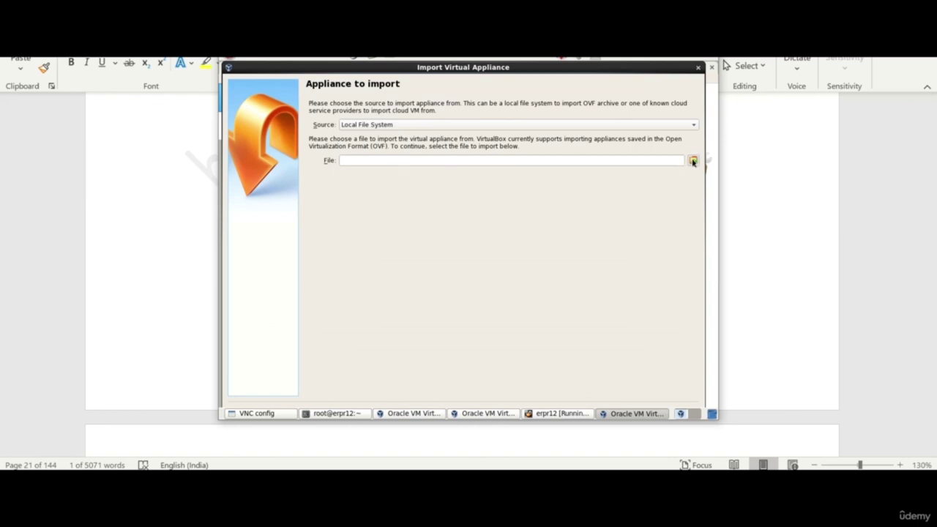
{"action": "left_click", "coordinate": [693, 162]}
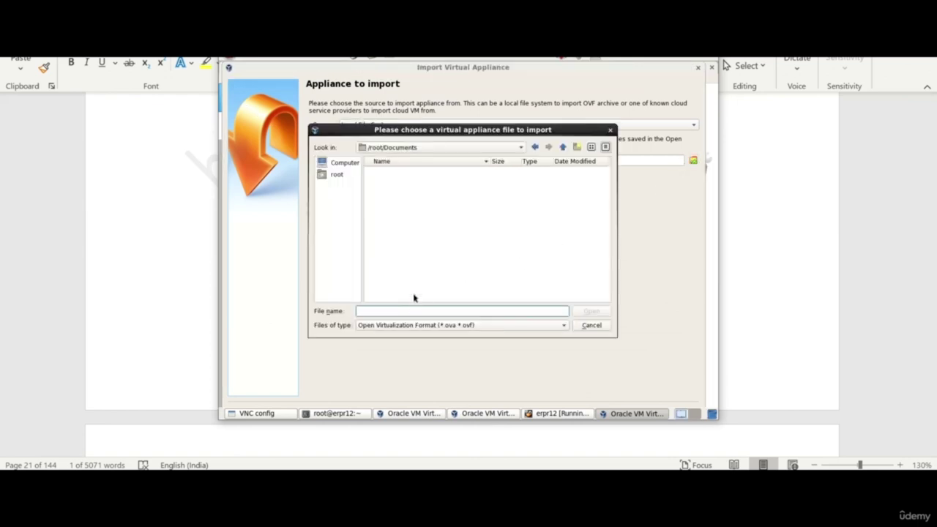
{"action": "type", "text": "/d01/oracle/li"}
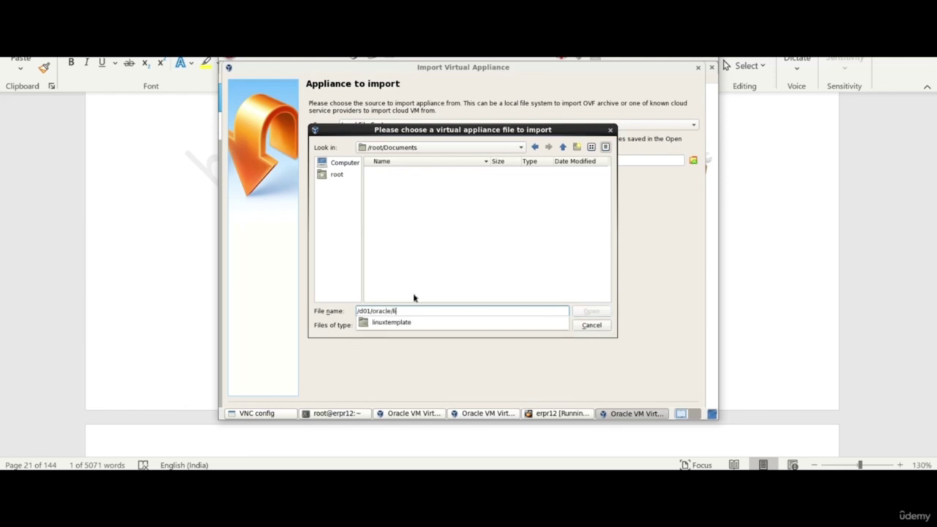
{"action": "left_click", "coordinate": [386, 323]}
{"action": "left_click", "coordinate": [591, 313]}
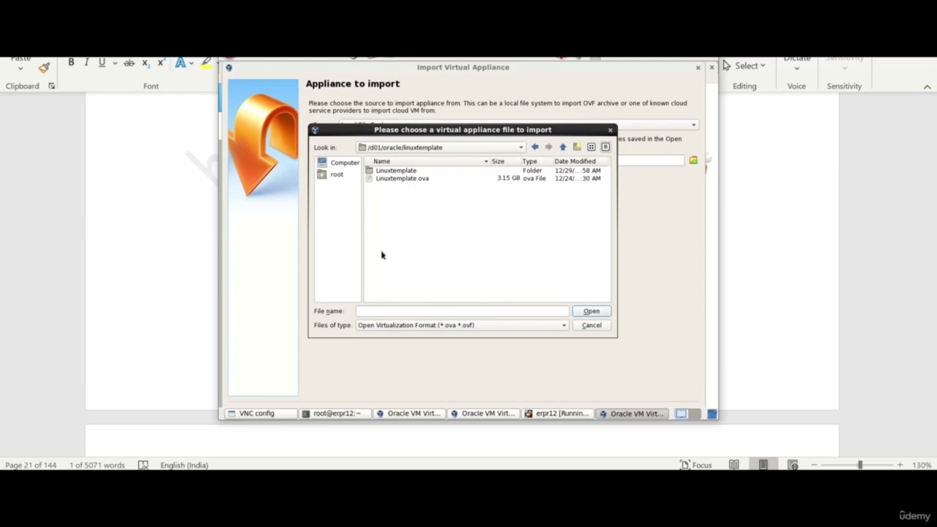
{"action": "double_click", "coordinate": [392, 180]}
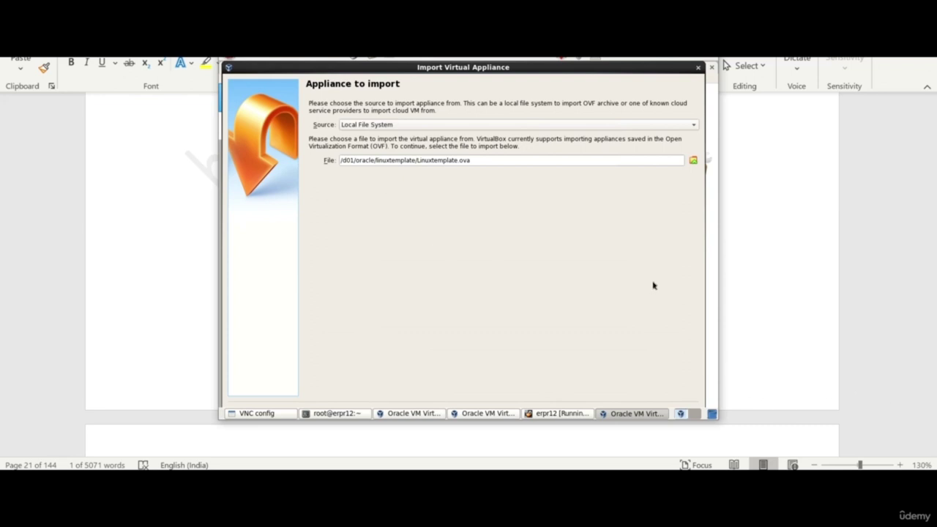
{"action": "key", "text": "Return"}
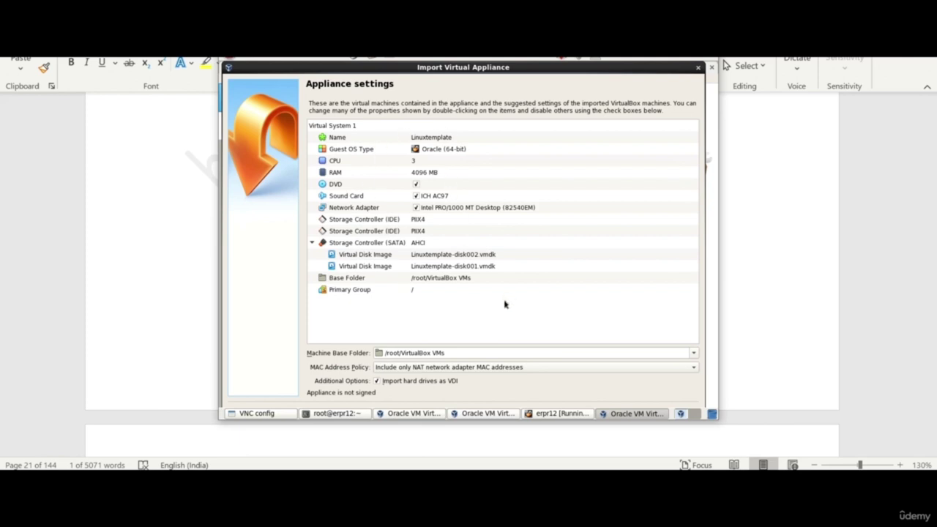
Step: Begin editing the appliance's 4096 MB RAM value, then bring up Windows search
{"action": "double_click", "coordinate": [417, 173]}
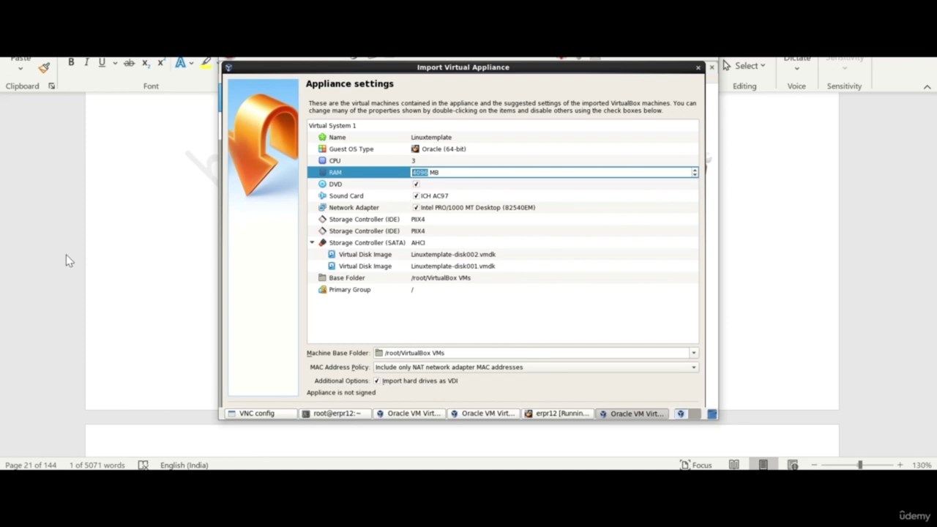
{"action": "left_click", "coordinate": [4, 468]}
Step: Compute 1024 × 12 in Calculator and enter 12288 as the appliance's RAM
{"action": "type", "text": "calc"}
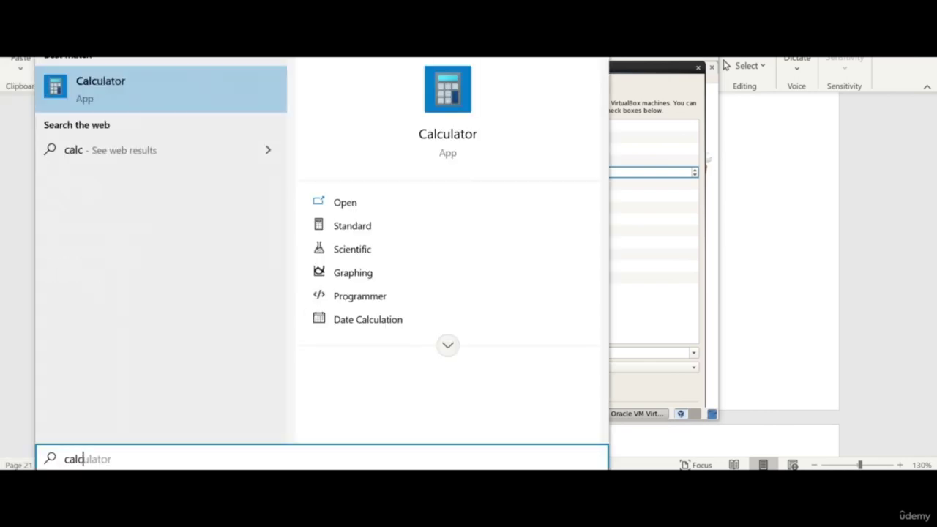
{"action": "key", "text": "Escape"}
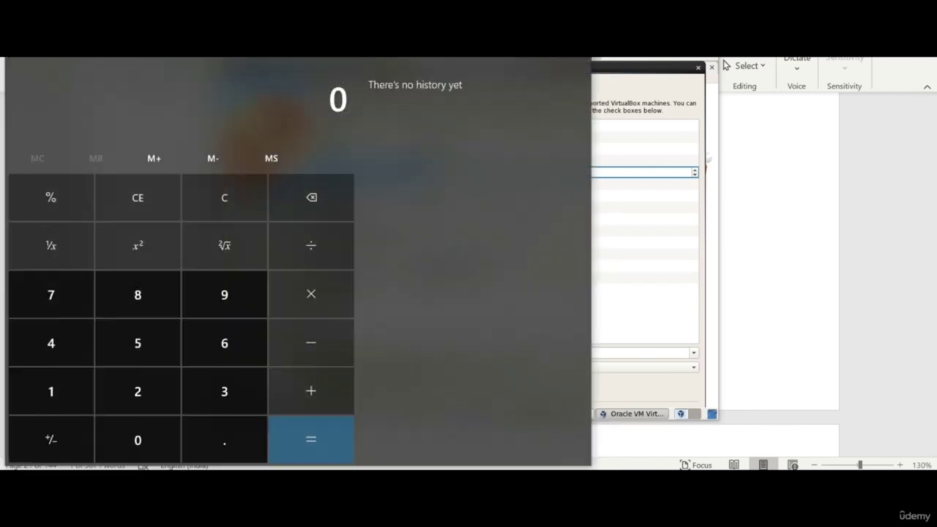
{"action": "type", "text": "1024"}
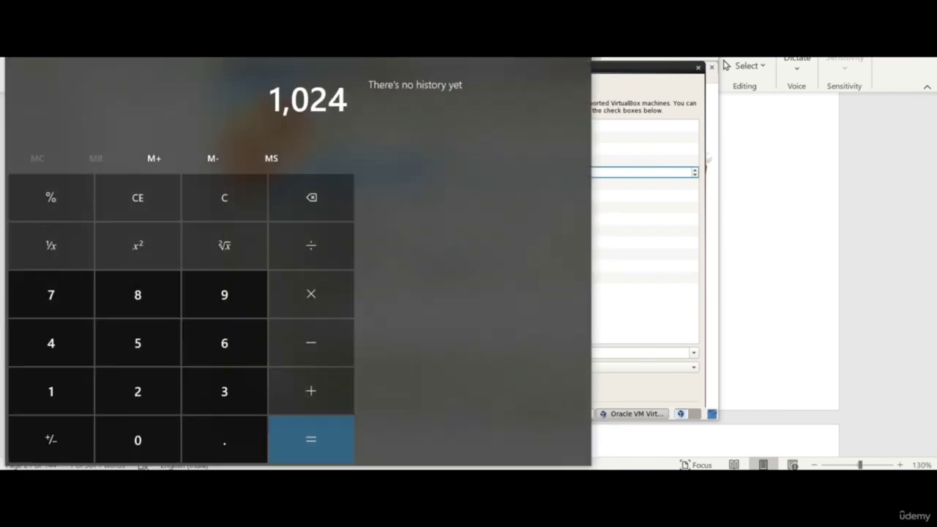
{"action": "type", "text": "*12"}
{"action": "key", "text": "Return"}
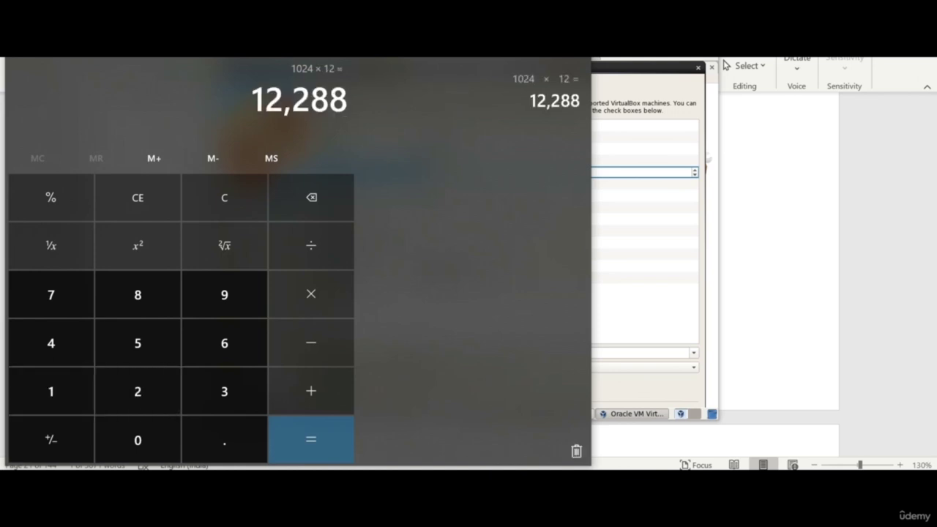
{"action": "key", "text": "alt+F4"}
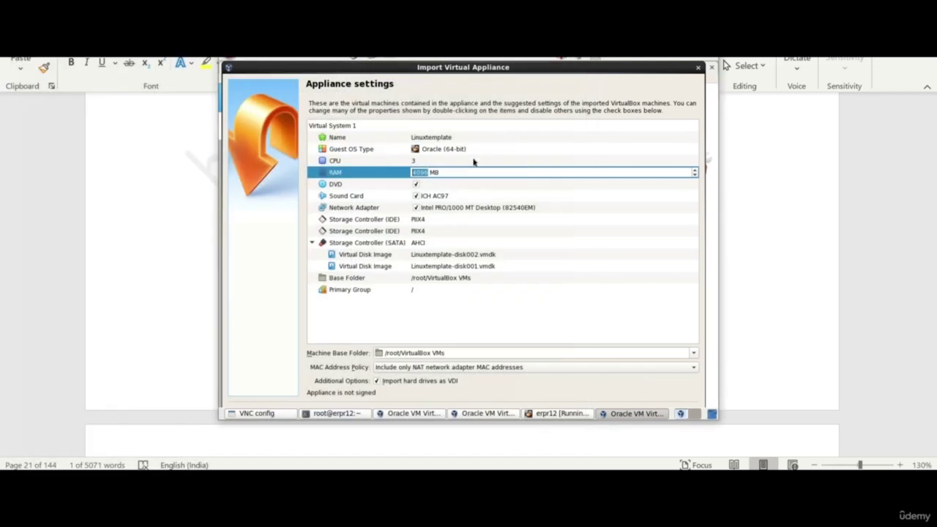
{"action": "type", "text": "12288"}
Step: Commit the 12288 MB RAM value and create an EBSR122 directory in /d01/oracle on the host
{"action": "left_click", "coordinate": [437, 292]}
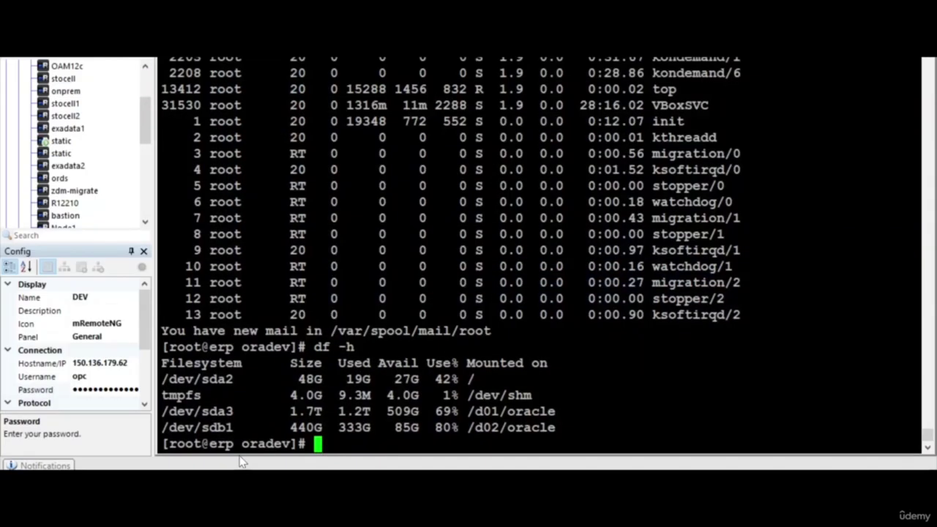
{"action": "type", "text": "cd /d0"}
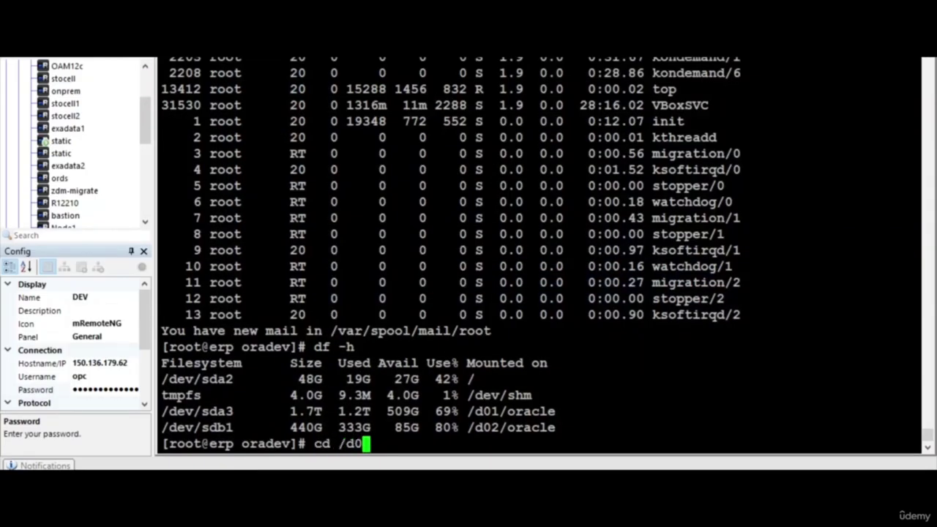
{"action": "type", "text": "1/"}
{"action": "key", "text": "Tab"}
{"action": "key", "text": "Return"}
{"action": "type", "text": "mkdir EBS"}
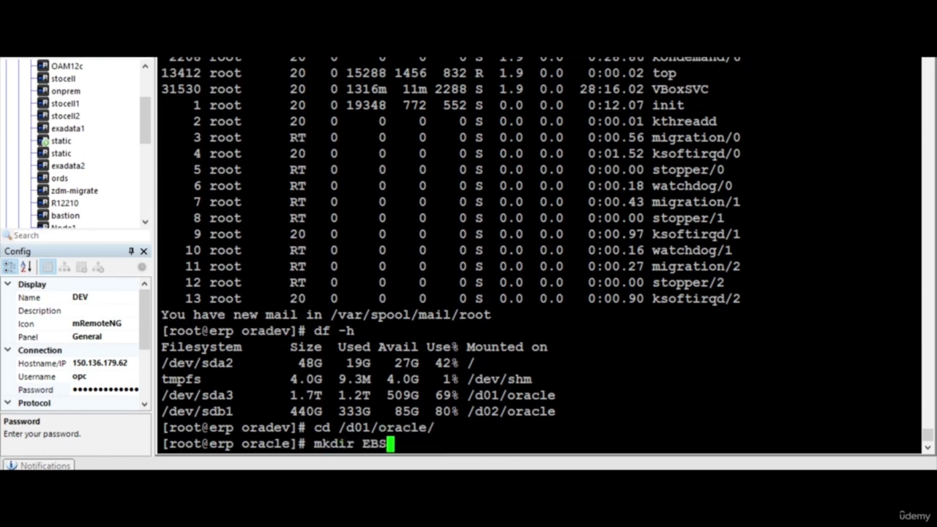
{"action": "type", "text": "R122"}
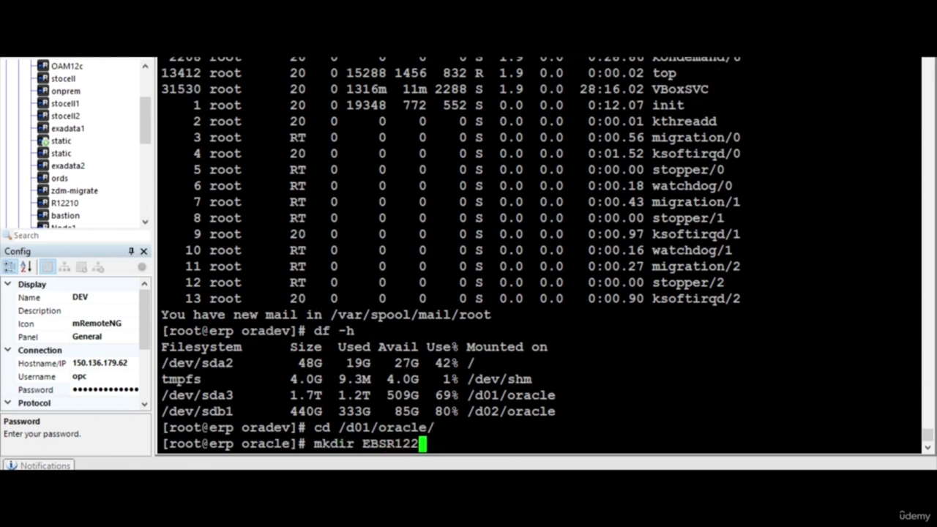
{"action": "key", "text": "Return"}
Step: Change into EBSR122, confirm /d01/oracle/EBSR122 with pwd, and select that path
{"action": "type", "text": "cdE"}
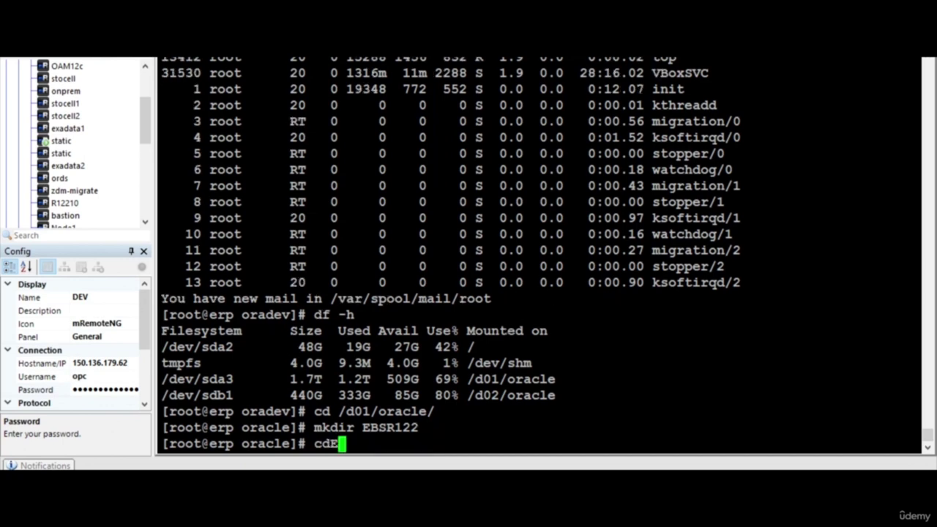
{"action": "key", "text": "BackSpace"}
{"action": "type", "text": "EBSR"}
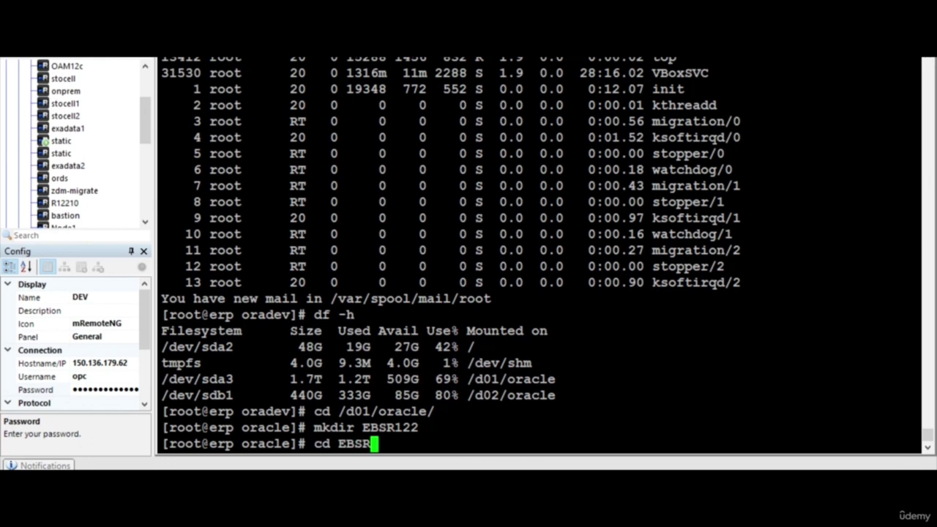
{"action": "type", "text": "122/"}
{"action": "key", "text": "Return"}
{"action": "type", "text": "owd"}
{"action": "key", "text": "BackSpace"}
{"action": "key", "text": "BackSpace"}
{"action": "key", "text": "BackSpace"}
{"action": "type", "text": "pwd"}
{"action": "key", "text": "Return"}
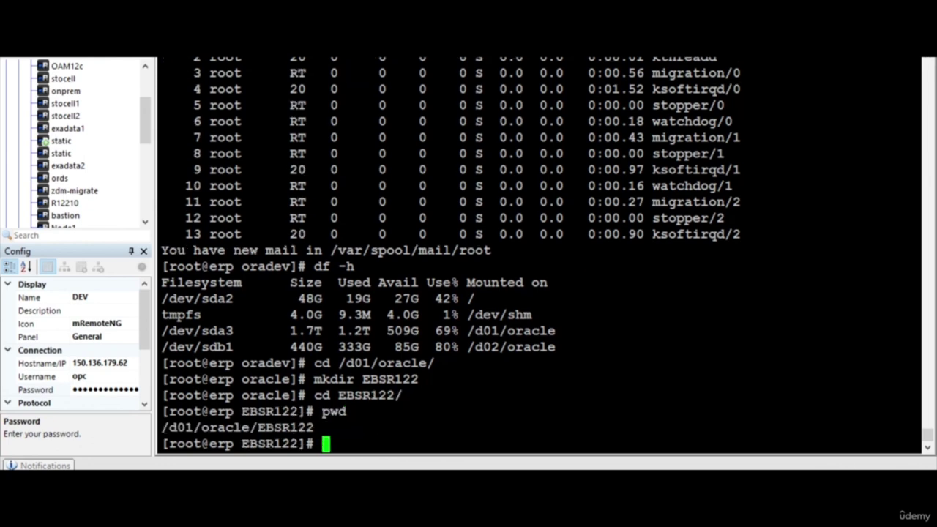
{"action": "left_click_drag", "start_coordinate": [161, 428], "coordinate": [314, 427]}
{"action": "key", "text": "alt+Tab"}
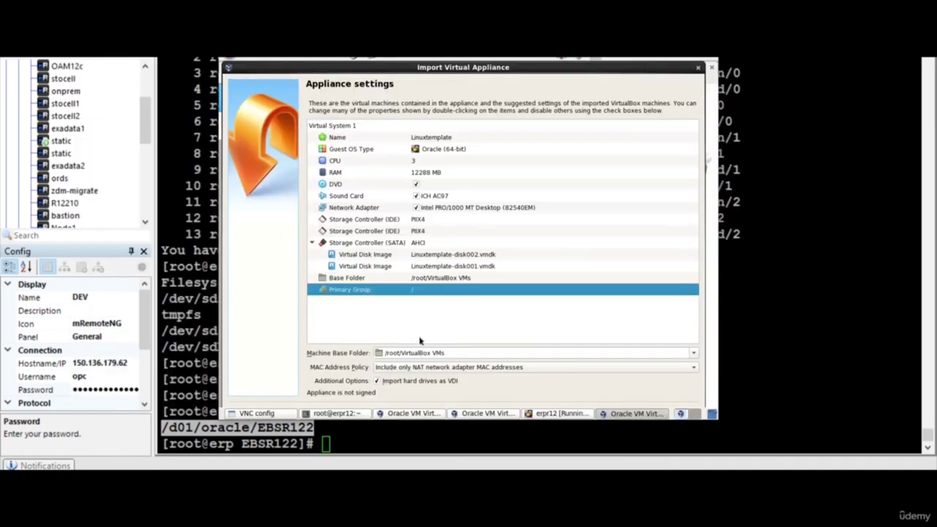
Step: Replace the Machine Base Folder with the pasted /d01/oracle/EBSR122 path and start the import
{"action": "left_click", "coordinate": [460, 353]}
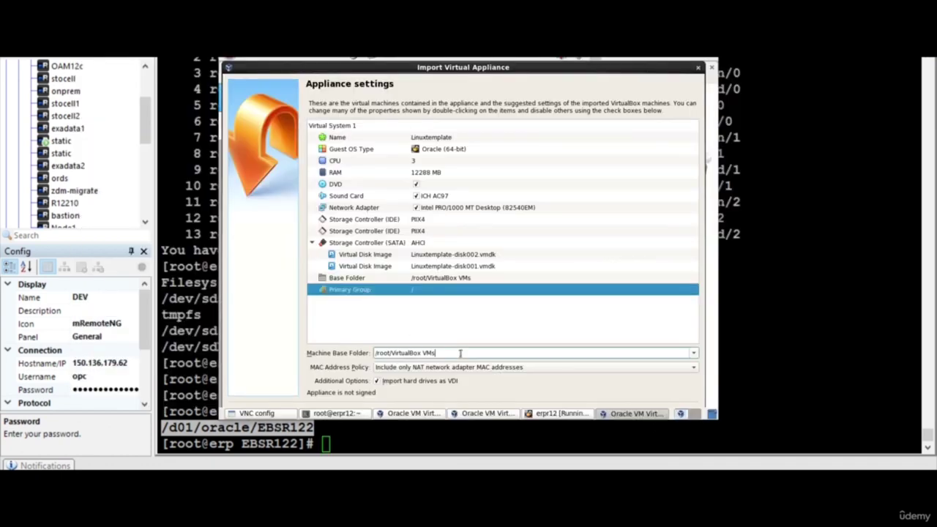
{"action": "key", "text": "ctrl+a"}
{"action": "key", "text": "BackSpace"}
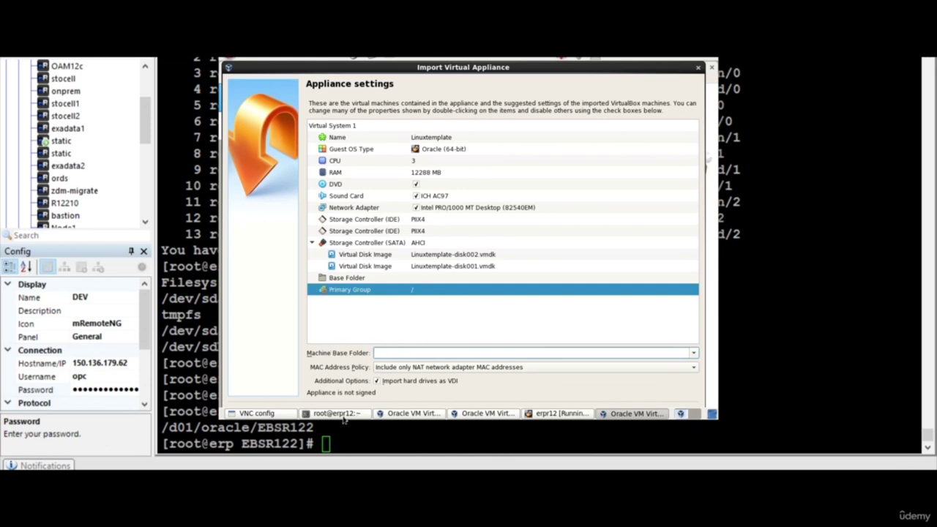
{"action": "double_click", "coordinate": [278, 428]}
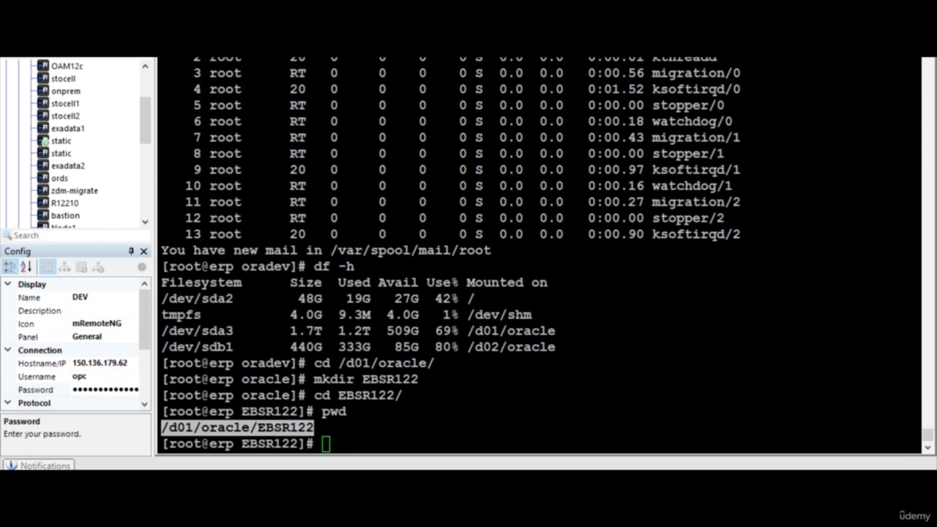
{"action": "mouse_move", "coordinate": [386, 479]}
{"action": "left_click", "coordinate": [538, 432]}
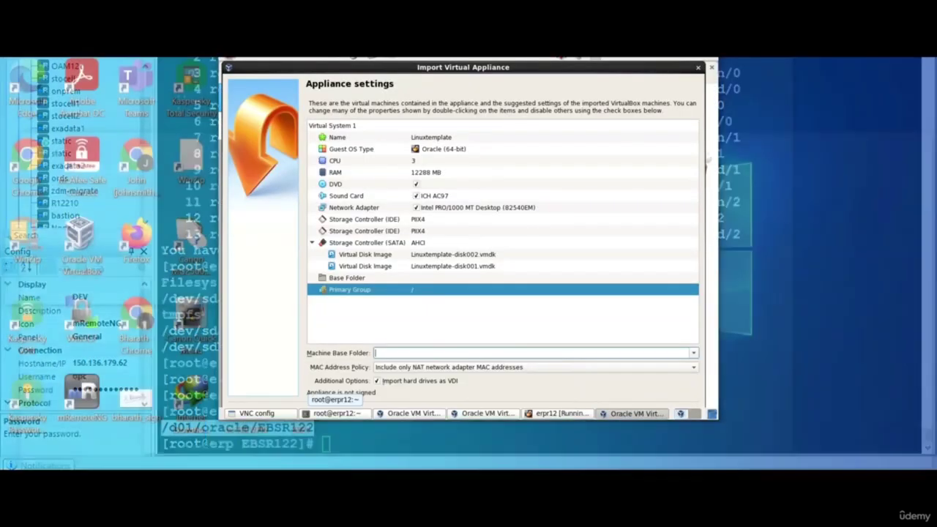
{"action": "left_click", "coordinate": [395, 353]}
{"action": "type", "text": "/d01/oracle/EBSR122"}
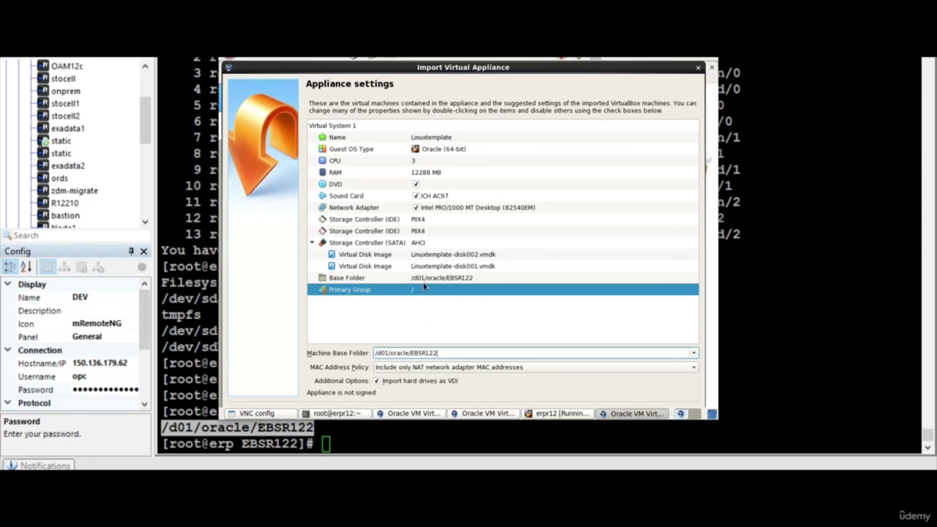
{"action": "key", "text": "Tab"}
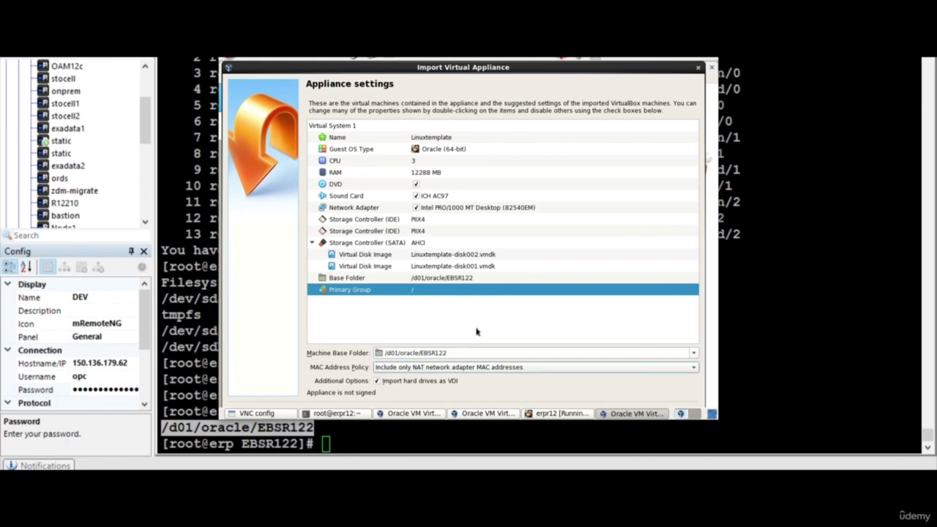
{"action": "key", "text": "Tab"}
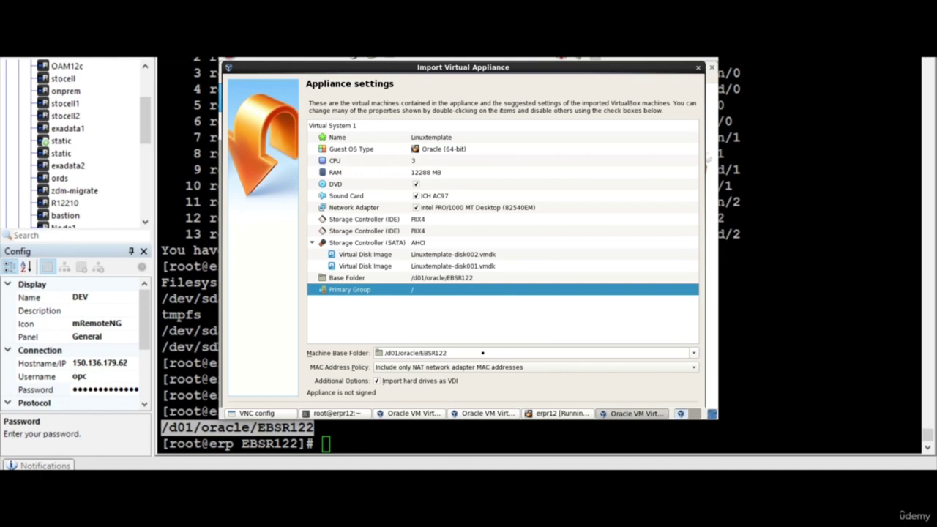
{"action": "key", "text": "Return"}
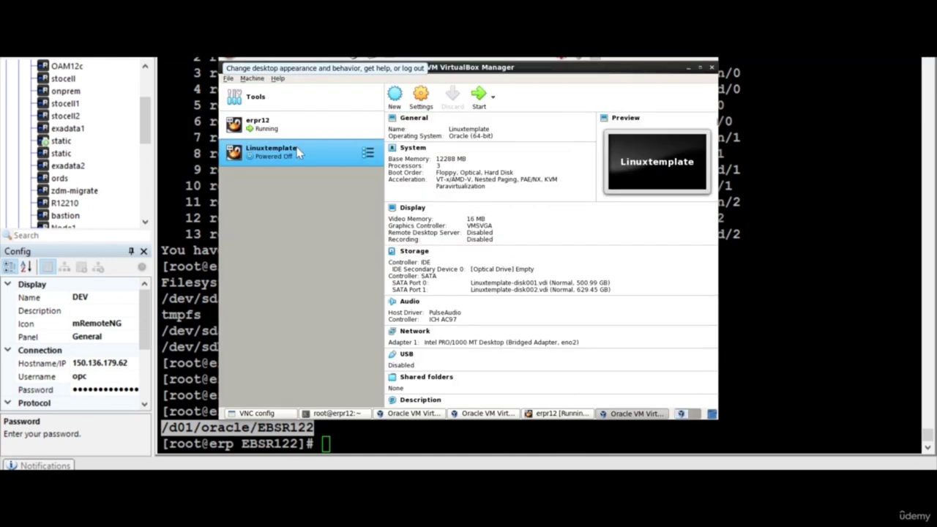
Step: Change the Linuxtemplate machine's name to ERPR122 in its General settings
{"action": "right_click", "coordinate": [297, 156]}
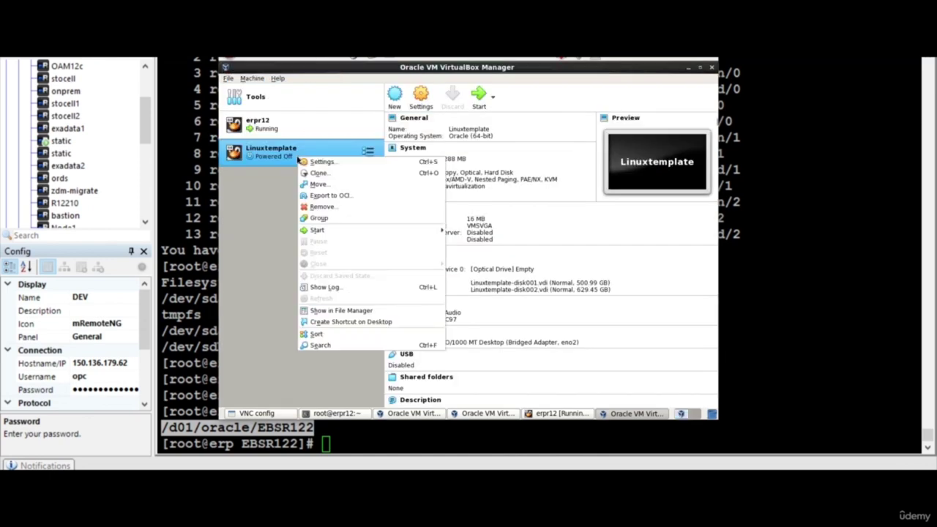
{"action": "left_click", "coordinate": [318, 163]}
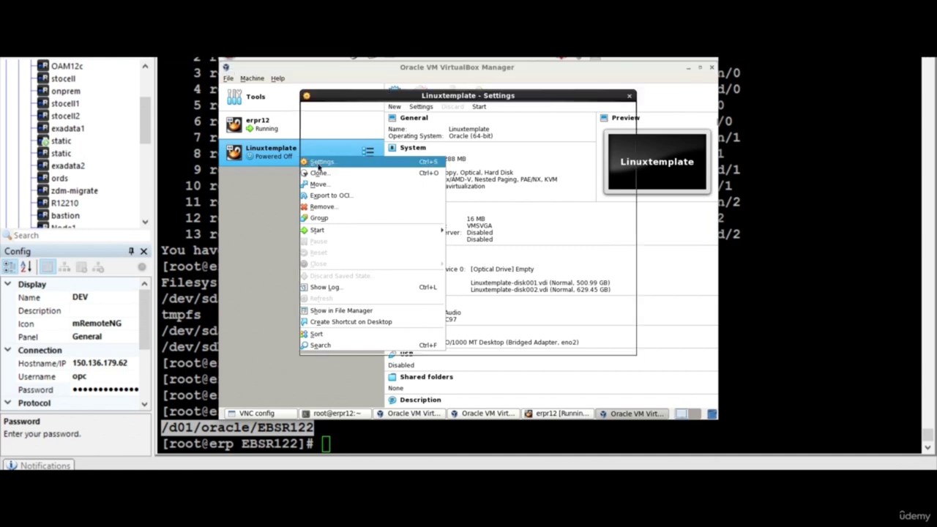
{"action": "left_click_drag", "start_coordinate": [468, 150], "coordinate": [377, 145]}
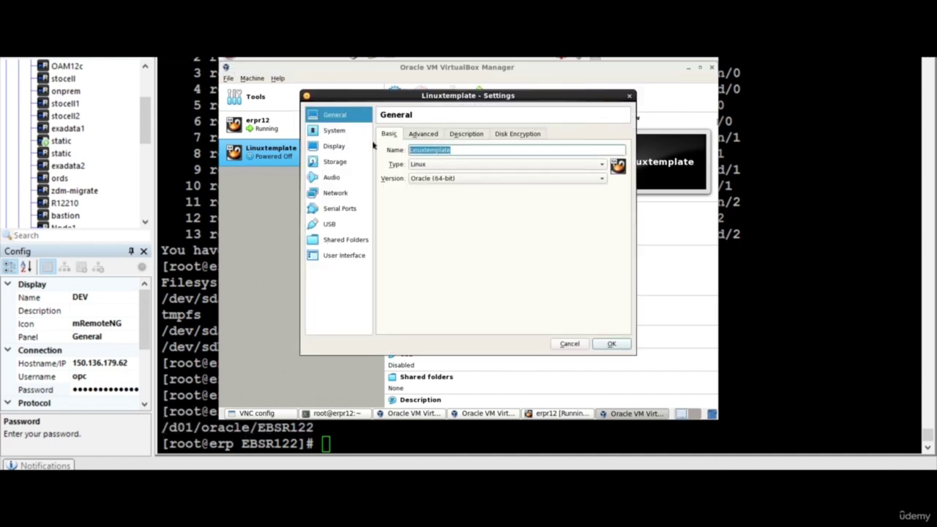
{"action": "type", "text": "ER"}
{"action": "type", "text": "PRR!@"}
{"action": "key", "text": "BackSpace"}
{"action": "key", "text": "BackSpace"}
{"action": "key", "text": "BackSpace"}
{"action": "type", "text": "122"}
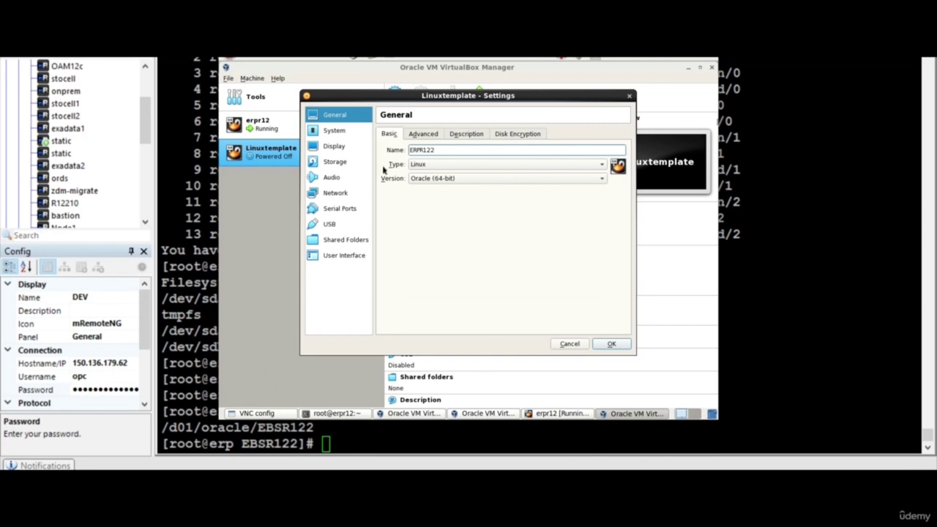
{"action": "left_click", "coordinate": [614, 346]}
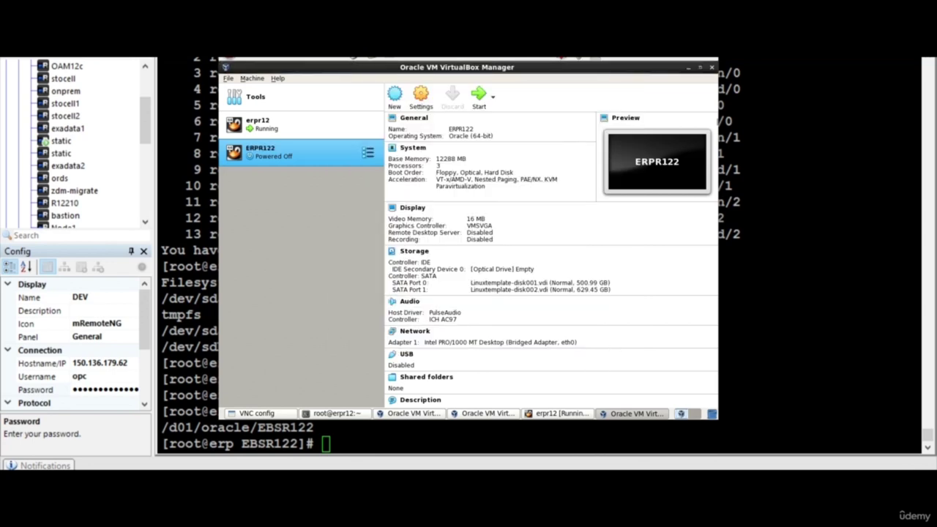
Step: List EBSR122 and its ERPR122 folder with ls -ltr to verify the VDI disks and ERPR122.vbox
{"action": "key", "text": "alt+Tab"}
{"action": "type", "text": "ls -ltr"}
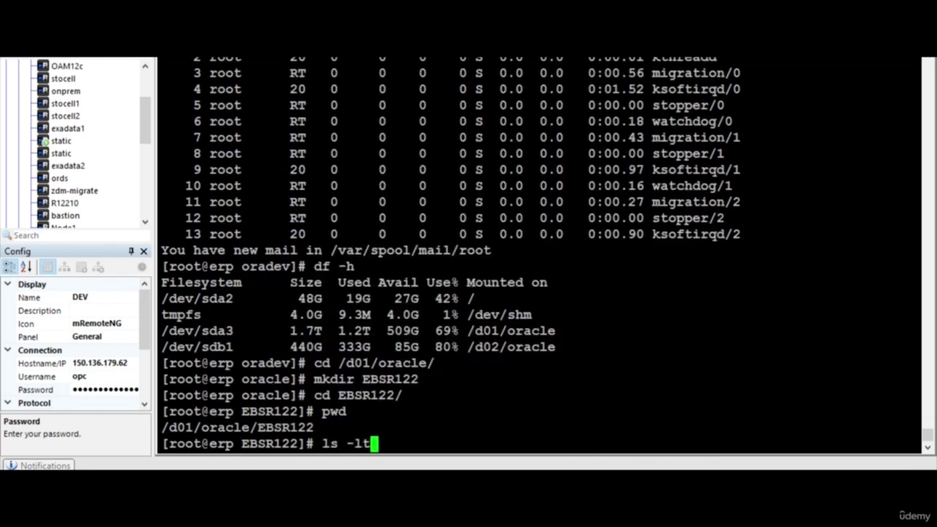
{"action": "key", "text": "Return"}
{"action": "type", "text": "cd E"}
{"action": "key", "text": "Tab"}
{"action": "type", "text": "ls -ltr"}
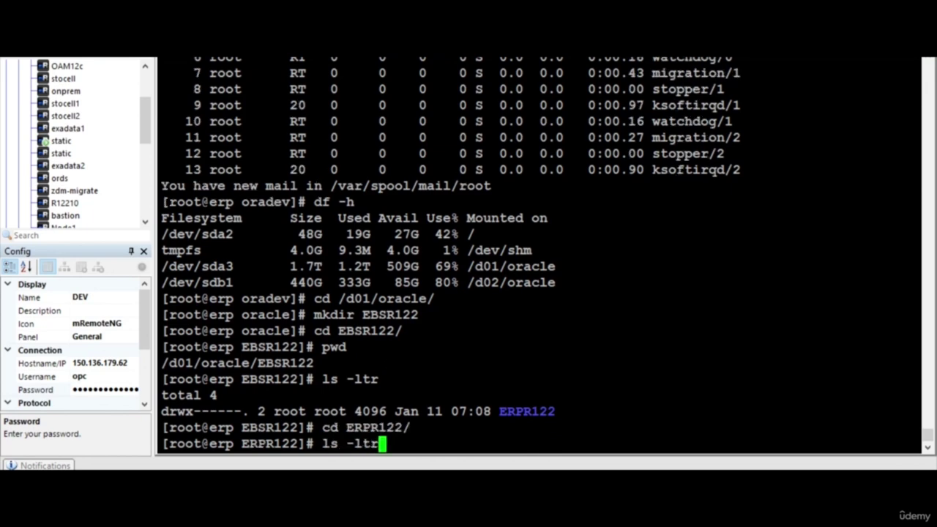
{"action": "key", "text": "Return"}
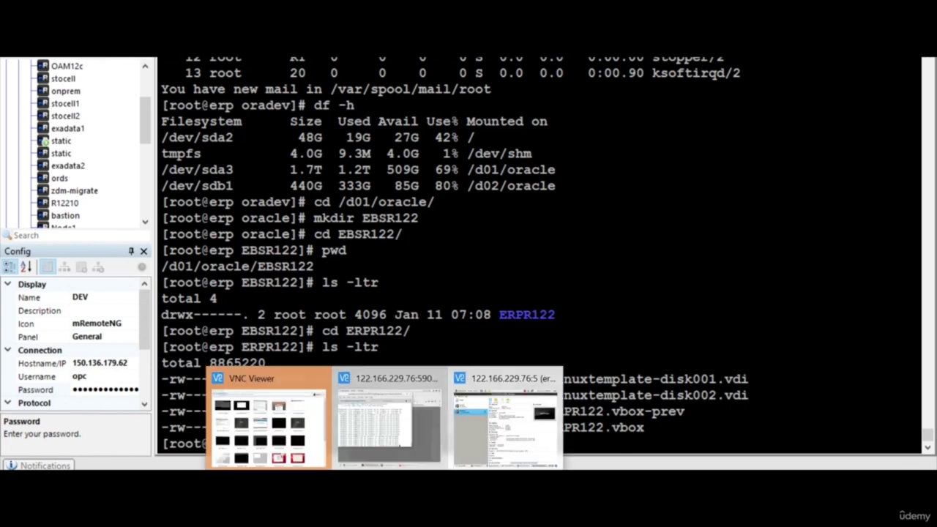
{"action": "left_click", "coordinate": [482, 425]}
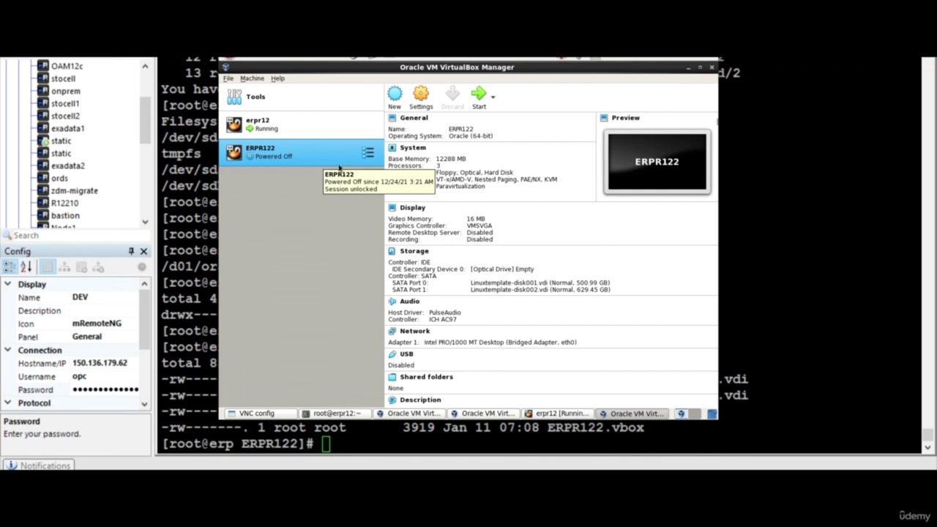
Step: Check in ERPR122's settings that network Adapter 1 is bridged to eth0, then close them
{"action": "right_click", "coordinate": [308, 154]}
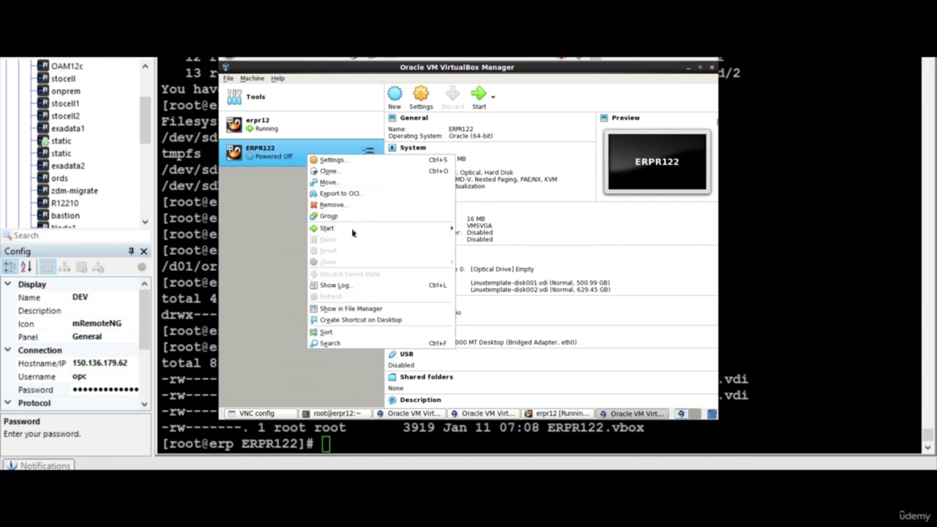
{"action": "left_click", "coordinate": [333, 162]}
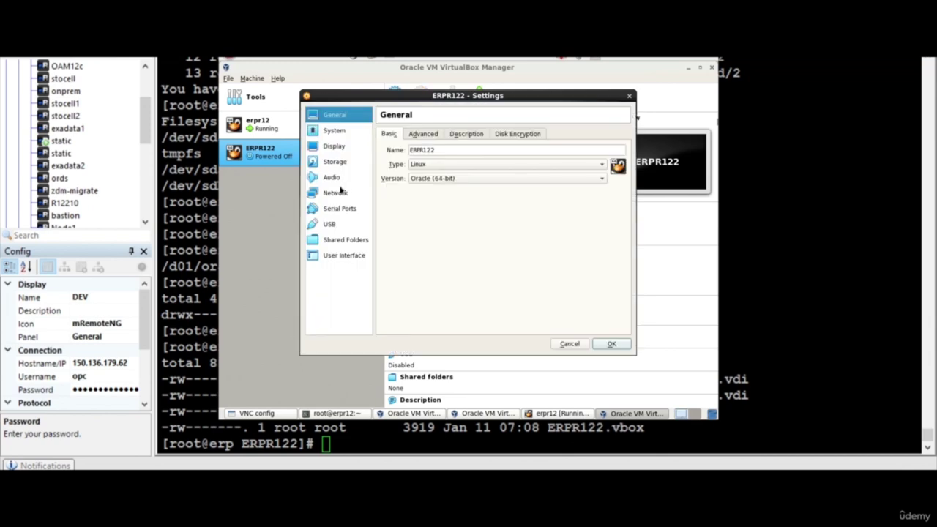
{"action": "left_click", "coordinate": [335, 193]}
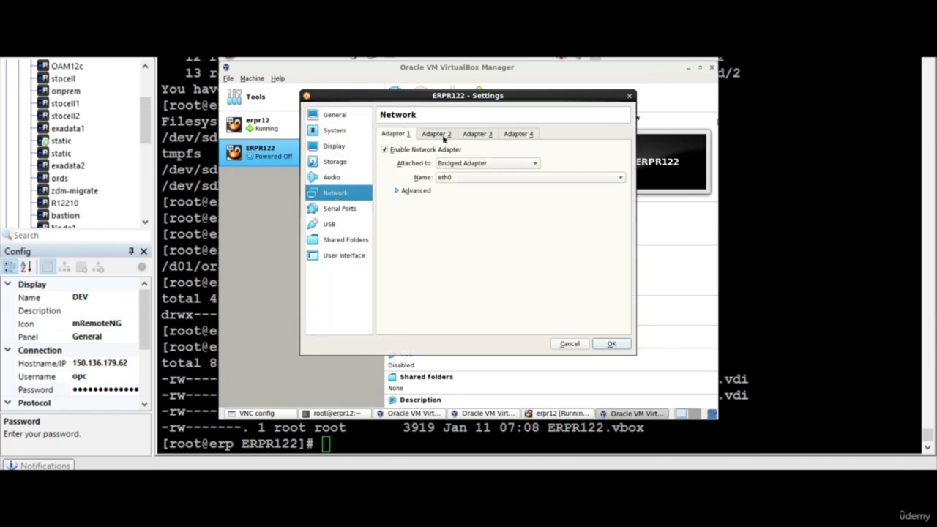
{"action": "left_click", "coordinate": [612, 344]}
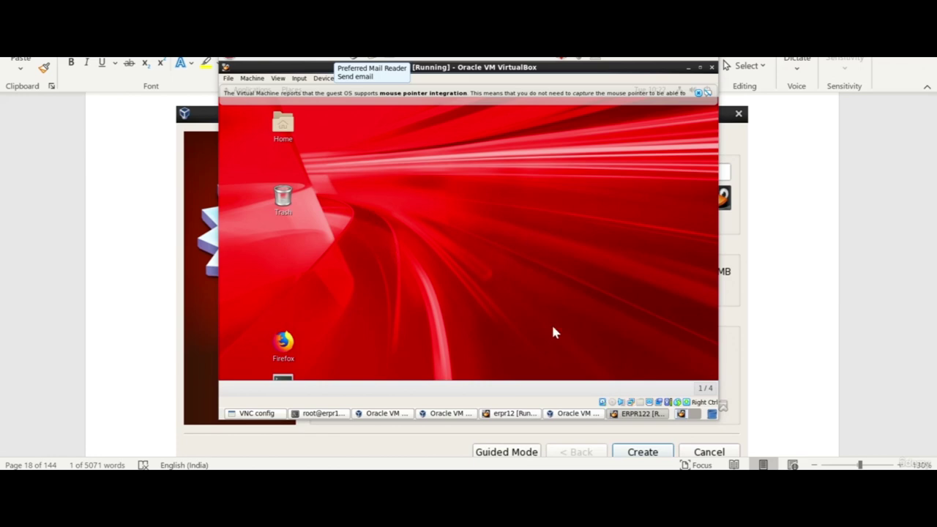
Step: Go to VirtualBox Manager and back to the ERPR122 guest, then dismiss its mouse-integration notice
{"action": "left_click", "coordinate": [570, 415]}
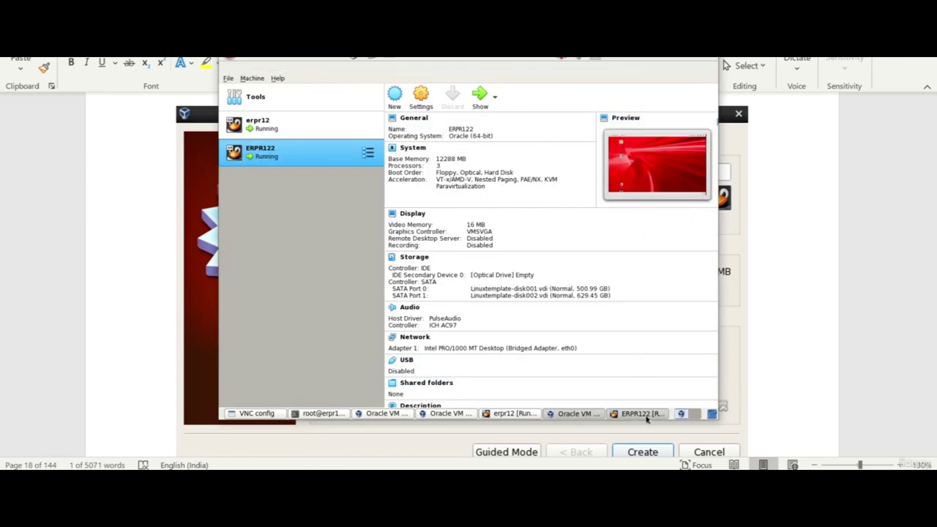
{"action": "left_click", "coordinate": [642, 414]}
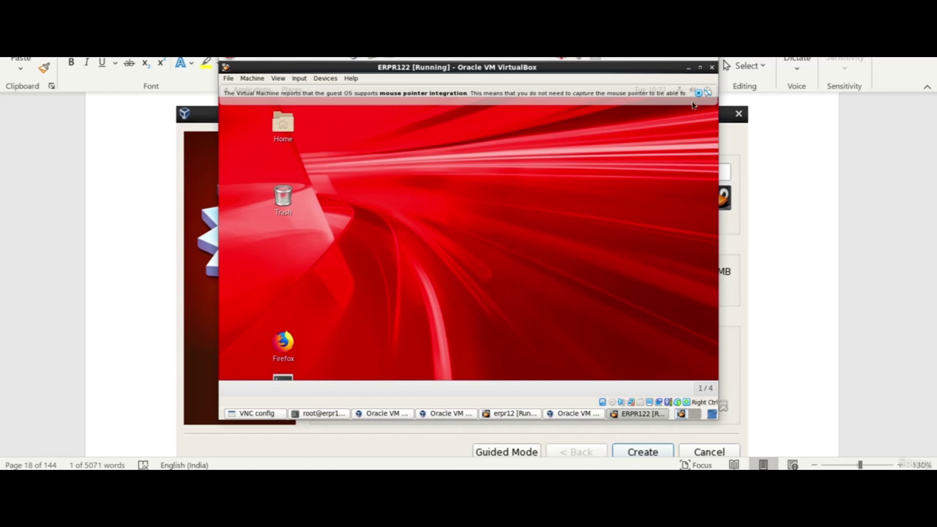
{"action": "left_click", "coordinate": [700, 92]}
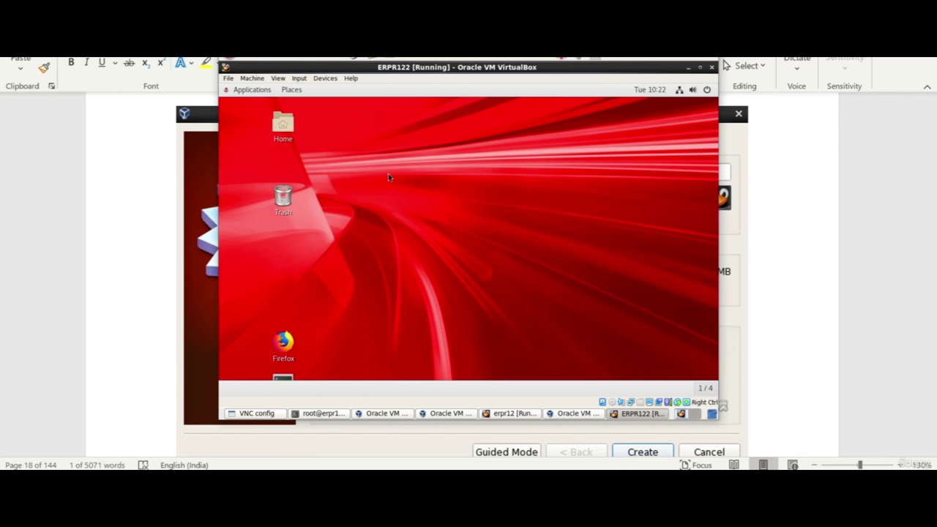
Step: Open a guest terminal and check disk usage with df -h, top, then df -h again
{"action": "right_click", "coordinate": [366, 134]}
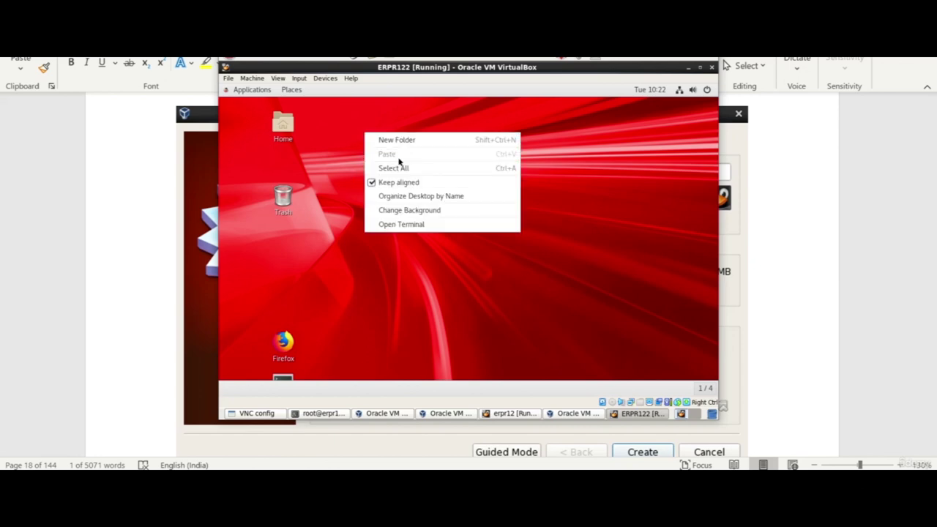
{"action": "left_click", "coordinate": [415, 225]}
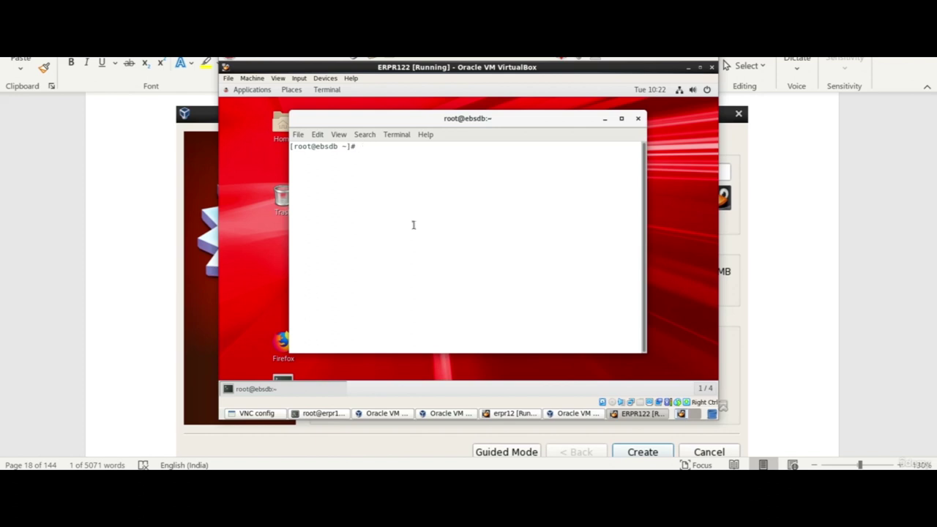
{"action": "key", "text": "Return"}
{"action": "key", "text": "Return"}
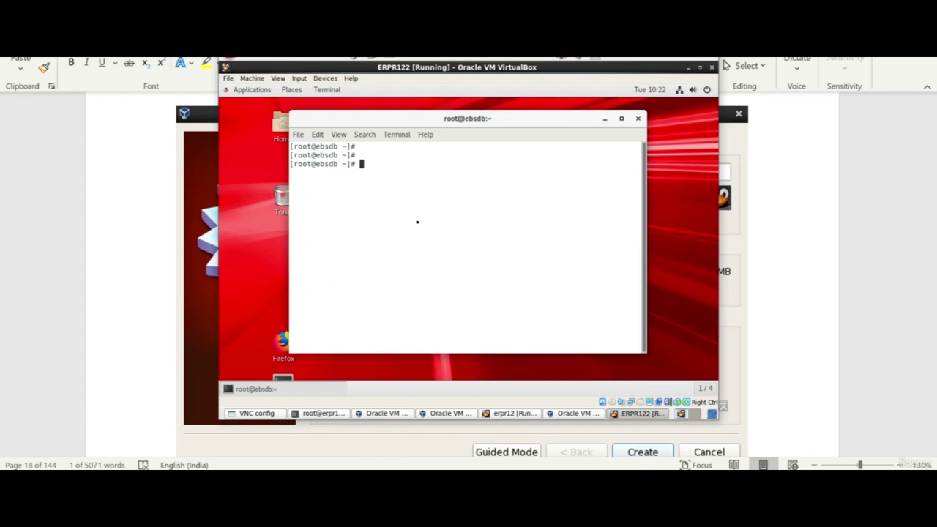
{"action": "type", "text": "df -h"}
{"action": "key", "text": "Return"}
{"action": "type", "text": "top"}
{"action": "key", "text": "Return"}
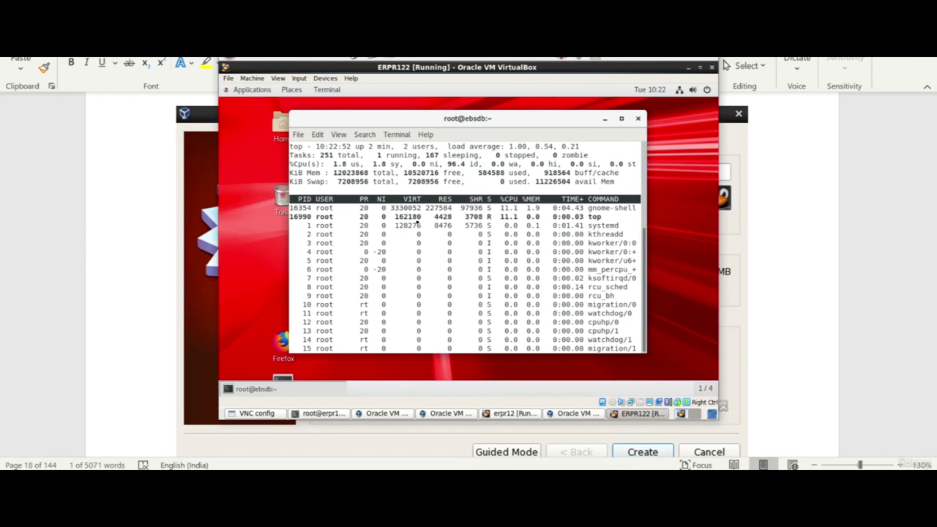
{"action": "type", "text": "qdf -h"}
{"action": "key", "text": "Return"}
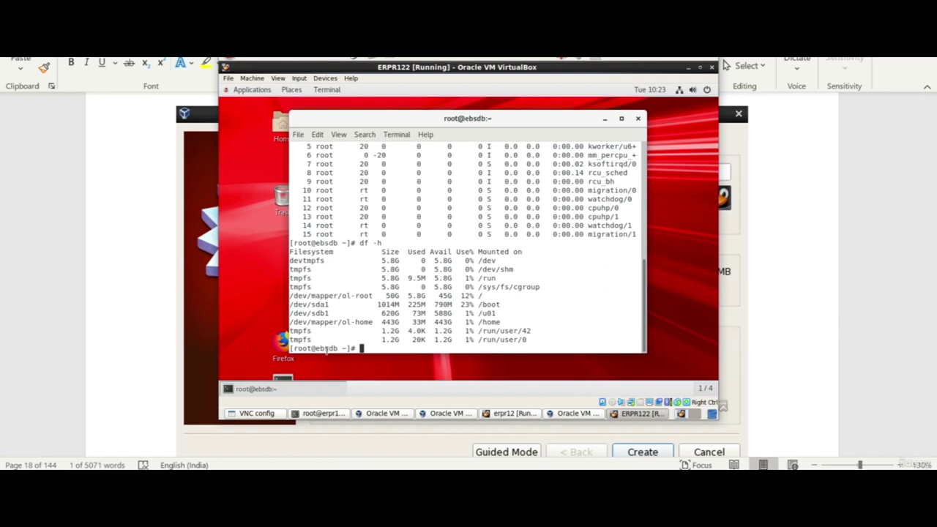
Step: Run ifconfig and scroll up to the enp0s3 interface's address
{"action": "double_click", "coordinate": [326, 349]}
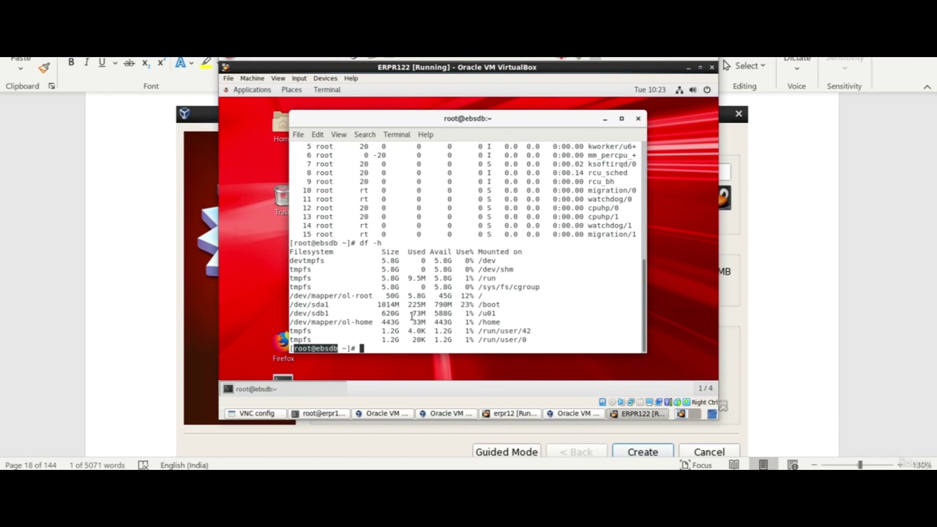
{"action": "left_click", "coordinate": [392, 344]}
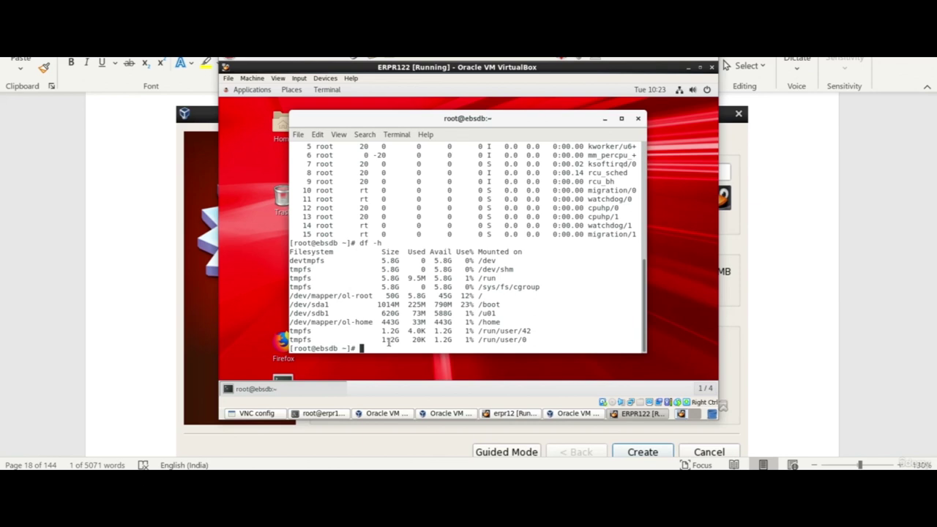
{"action": "type", "text": "ifconfig"}
{"action": "key", "text": "Return"}
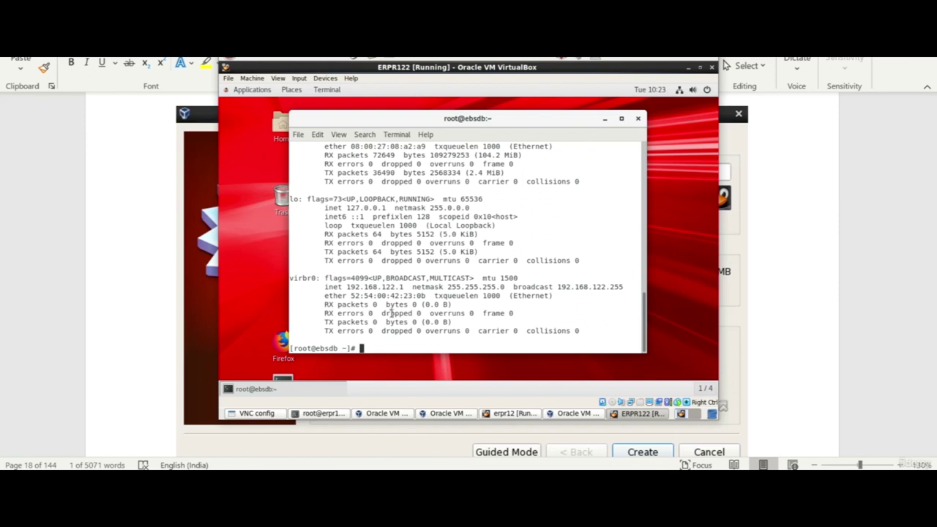
{"action": "scroll", "coordinate": [440, 305], "scroll_direction": "up", "scroll_amount": 2}
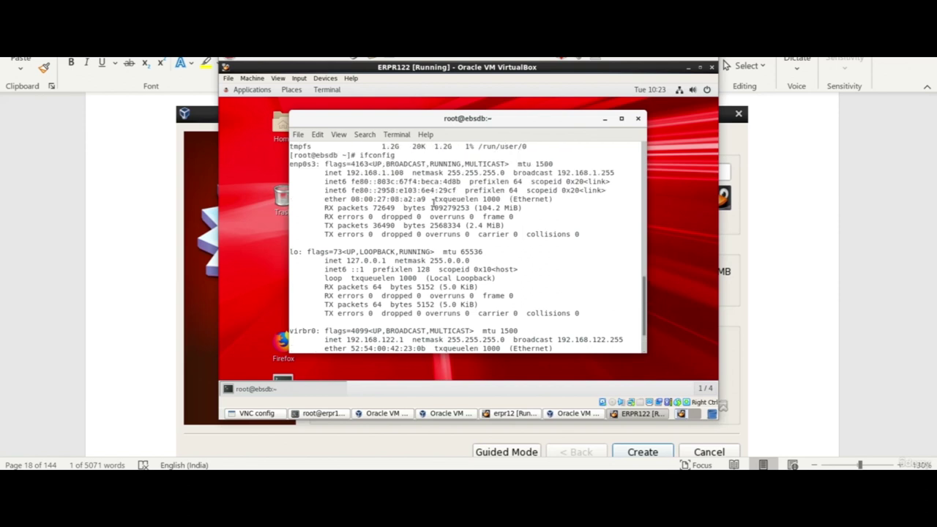
Step: Launch the guest's system Settings from the Applications list
{"action": "left_click", "coordinate": [251, 91]}
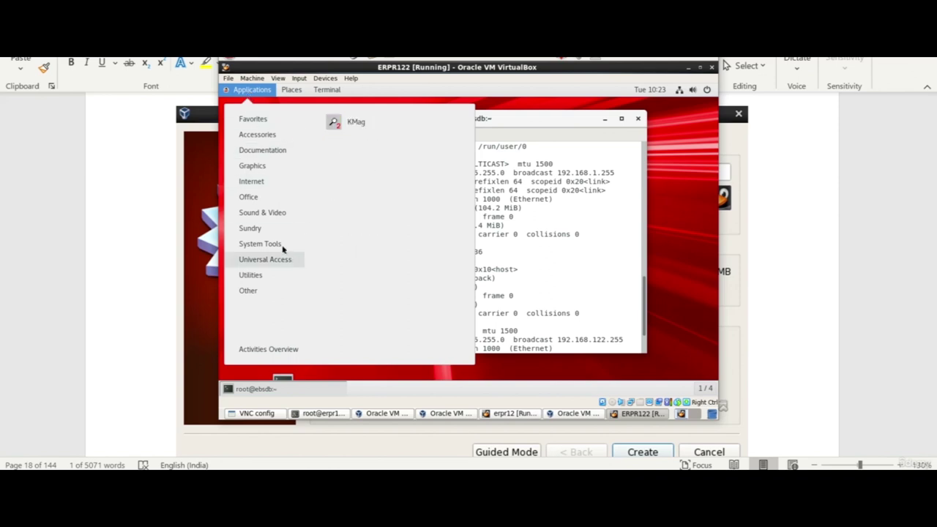
{"action": "mouse_move", "coordinate": [280, 249]}
{"action": "mouse_move", "coordinate": [260, 277]}
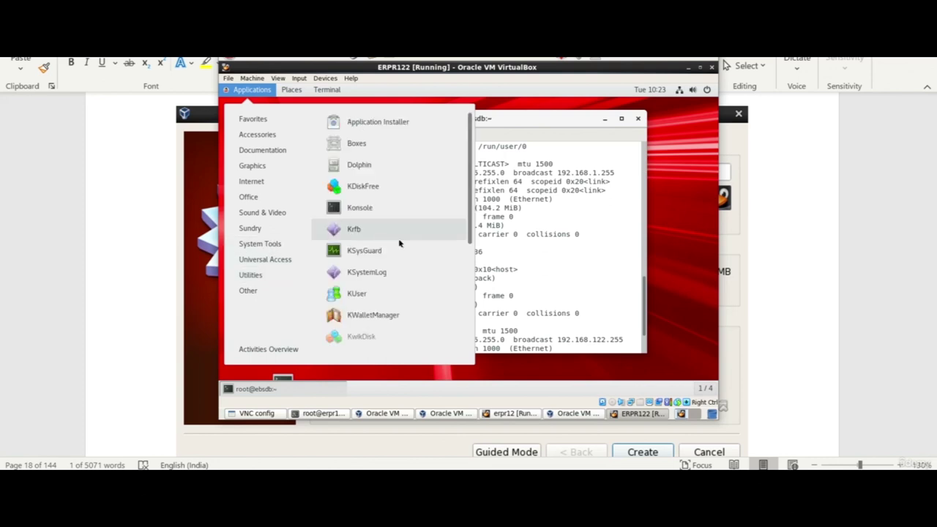
{"action": "scroll", "coordinate": [407, 253], "scroll_direction": "down", "scroll_amount": 2}
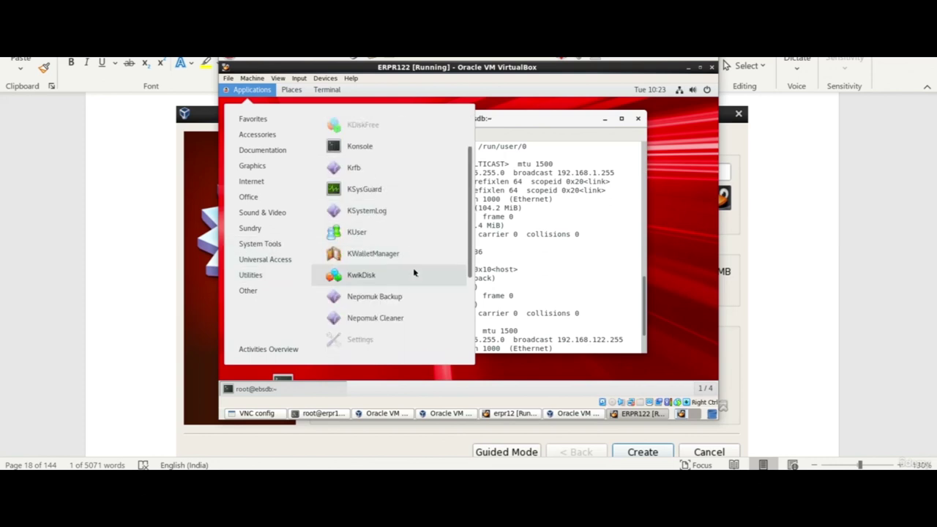
{"action": "scroll", "coordinate": [403, 289], "scroll_direction": "down", "scroll_amount": 1}
{"action": "left_click", "coordinate": [374, 311]}
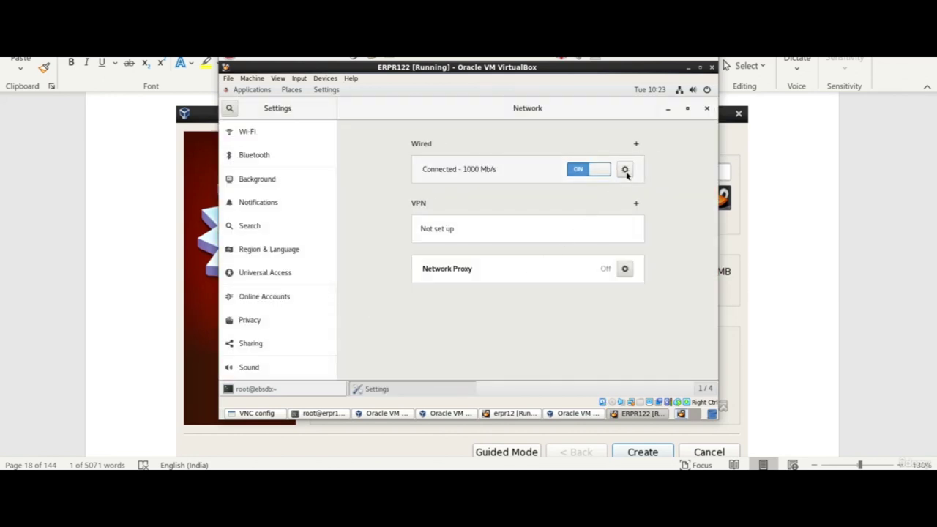
Step: Set the Wired connection's IPv4 to Manual with address 192.168.1.160 and apply it
{"action": "left_click", "coordinate": [625, 170]}
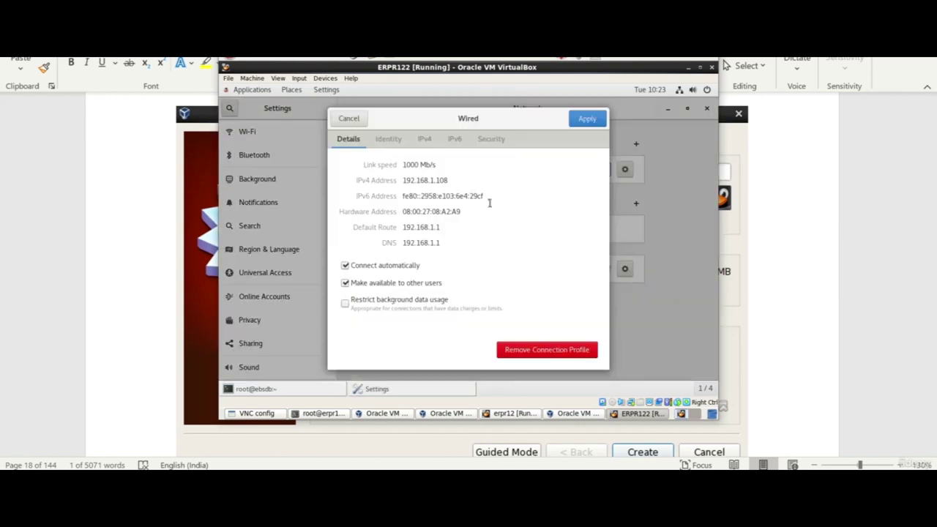
{"action": "left_click", "coordinate": [425, 140]}
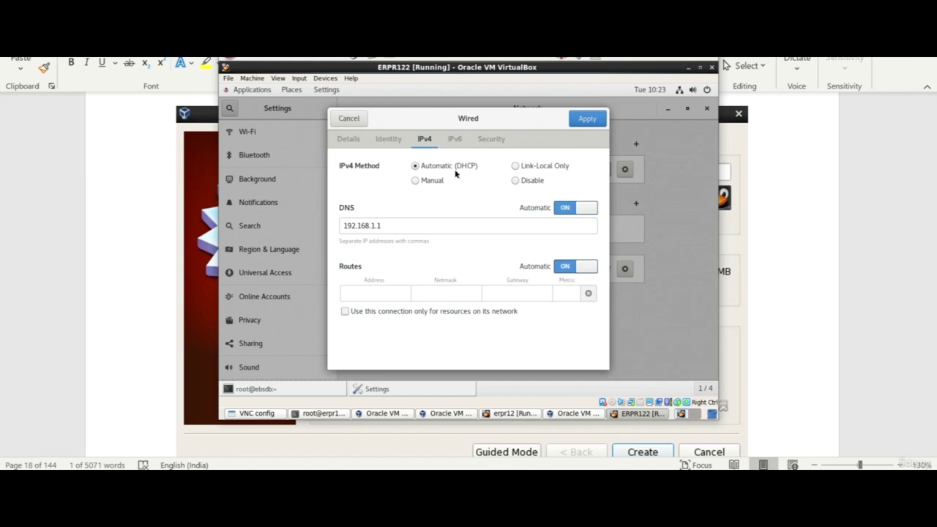
{"action": "left_click", "coordinate": [433, 184]}
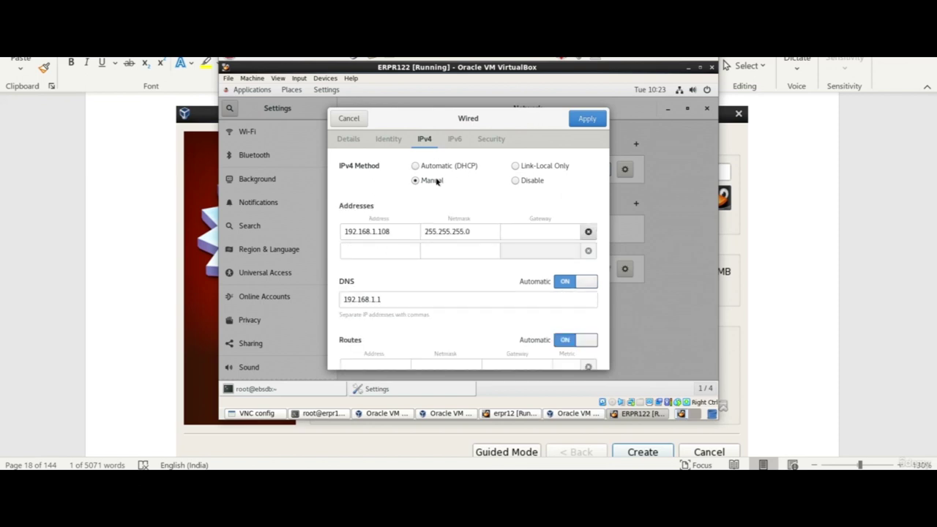
{"action": "left_click", "coordinate": [397, 235]}
{"action": "key", "text": "BackSpace"}
{"action": "key", "text": "BackSpace"}
{"action": "type", "text": "60"}
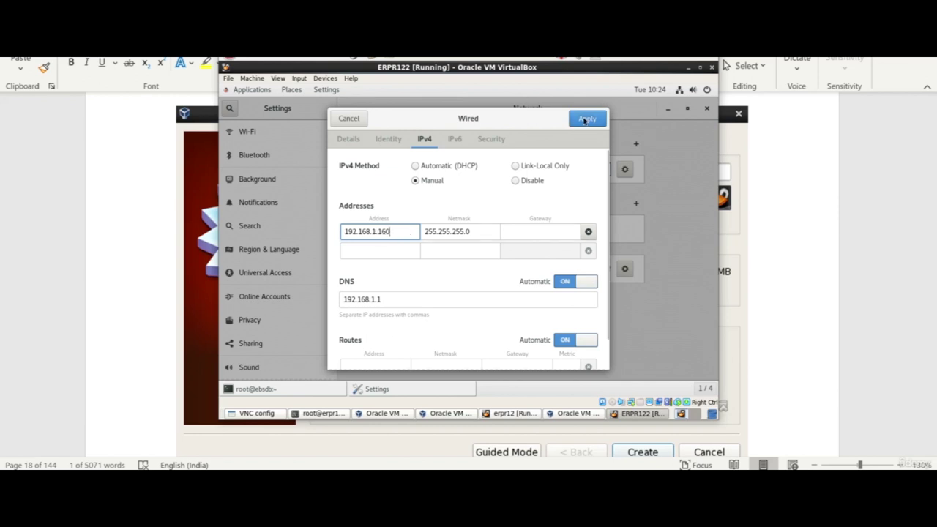
{"action": "left_click", "coordinate": [588, 118]}
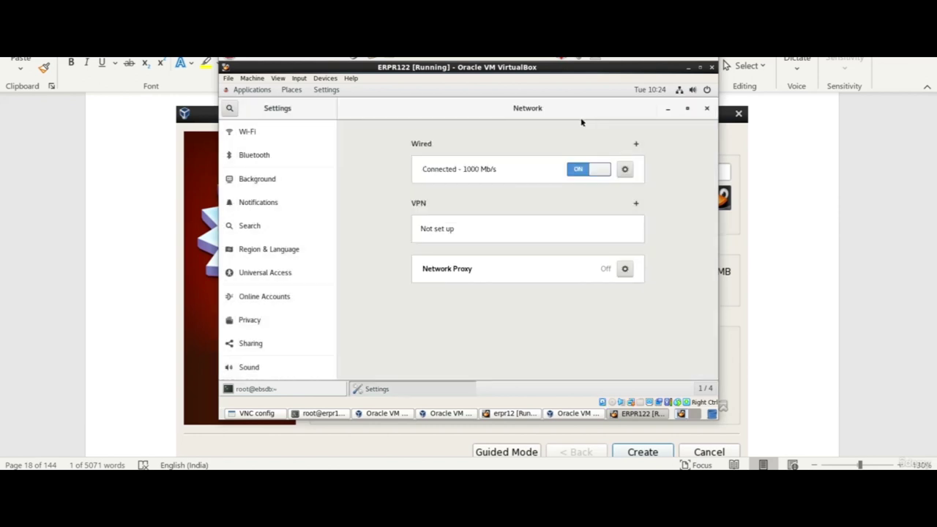
Step: Restart the wired connection, verify the new address, and close Settings
{"action": "left_click", "coordinate": [607, 174]}
{"action": "left_click", "coordinate": [576, 173]}
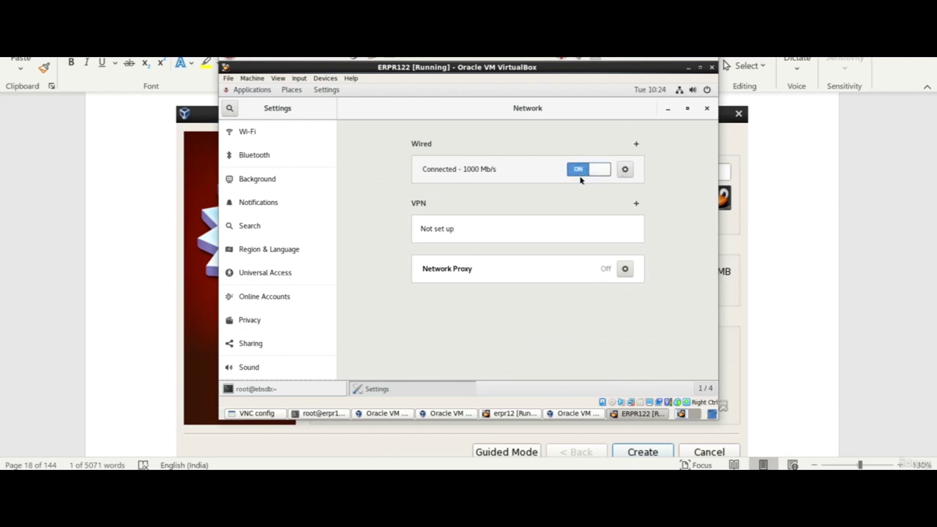
{"action": "left_click", "coordinate": [624, 169]}
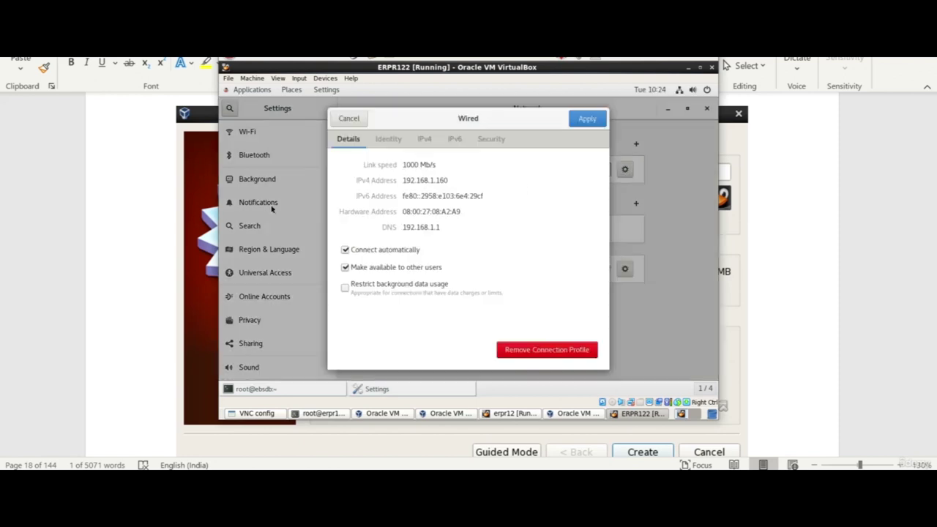
{"action": "left_click", "coordinate": [579, 123]}
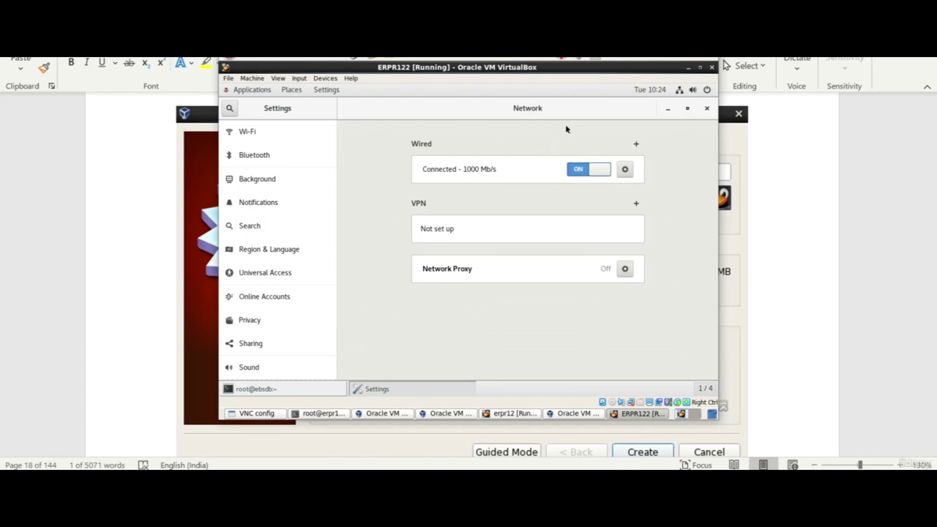
{"action": "left_click", "coordinate": [707, 109]}
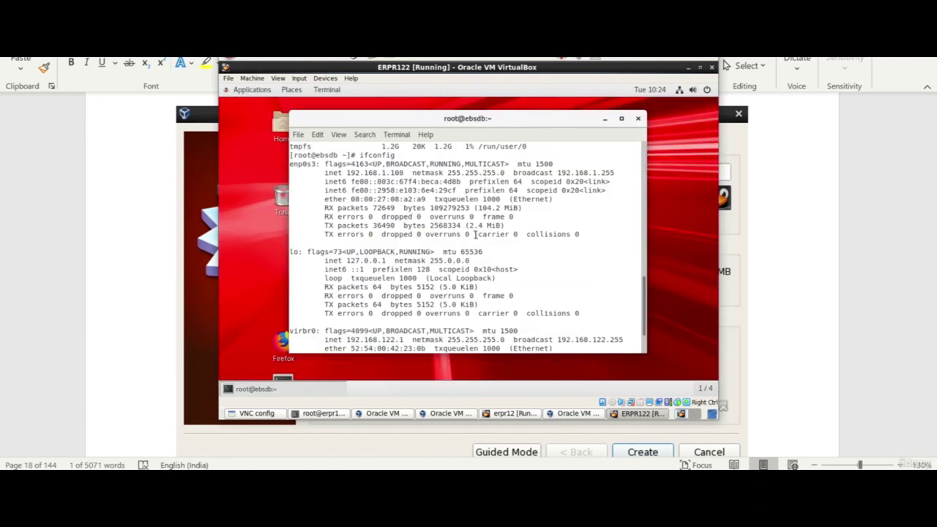
Step: Open /etc/hosts in vi and change the old address to 192.168.1.160
{"action": "type", "text": "cle"}
{"action": "key", "text": "BackSpace"}
{"action": "key", "text": "BackSpace"}
{"action": "key", "text": "BackSpace"}
{"action": "type", "text": "vi /etc/hosts"}
{"action": "key", "text": "Return"}
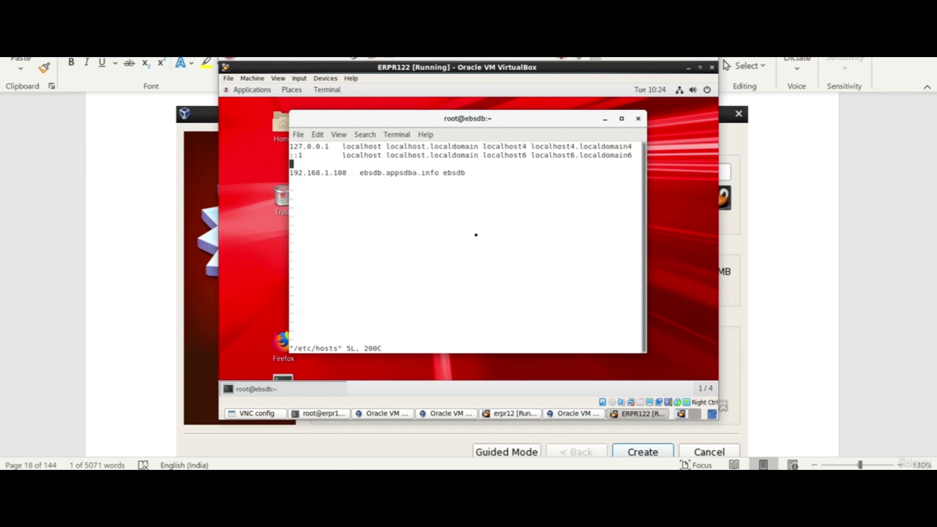
{"action": "key", "text": "Down"}
{"action": "key", "text": "Right"}
{"action": "key", "text": "Right"}
{"action": "key", "text": "Right"}
{"action": "key", "text": "Right"}
{"action": "key", "text": "Right"}
{"action": "key", "text": "Right"}
{"action": "key", "text": "Right"}
{"action": "key", "text": "Right"}
{"action": "key", "text": "Right"}
{"action": "key", "text": "Right"}
{"action": "key", "text": "Right"}
{"action": "key", "text": "x"}
{"action": "key", "text": "x"}
{"action": "key", "text": "Left"}
{"action": "type", "text": "a1"}
{"action": "type", "text": "60"}
{"action": "key", "text": "Escape"}
{"action": "key", "text": "Left"}
{"action": "key", "text": "Left"}
{"action": "key", "text": "x"}
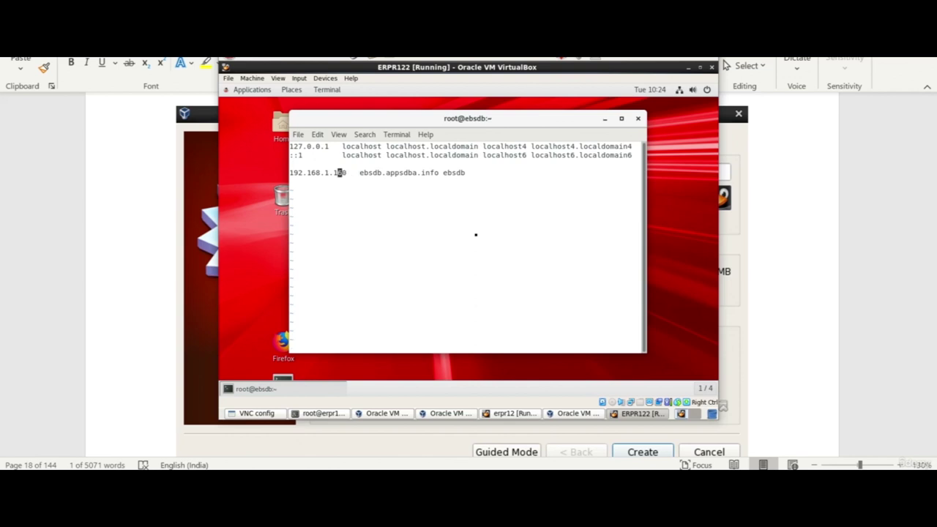
{"action": "key", "text": "Left"}
{"action": "key", "text": "Left"}
{"action": "key", "text": "Left"}
Step: Rewrite the line's hostname part as erpr12.appsdba.info erpr12
{"action": "key", "text": "Right"}
{"action": "key", "text": "Right"}
{"action": "key", "text": "Right"}
{"action": "key", "text": "Right"}
{"action": "key", "text": "Right"}
{"action": "key", "text": "Right"}
{"action": "key", "text": "Right"}
{"action": "key", "text": "Right"}
{"action": "key", "text": "Right"}
{"action": "key", "text": "Right"}
{"action": "key", "text": "Right"}
{"action": "key", "text": "x"}
{"action": "key", "text": "x"}
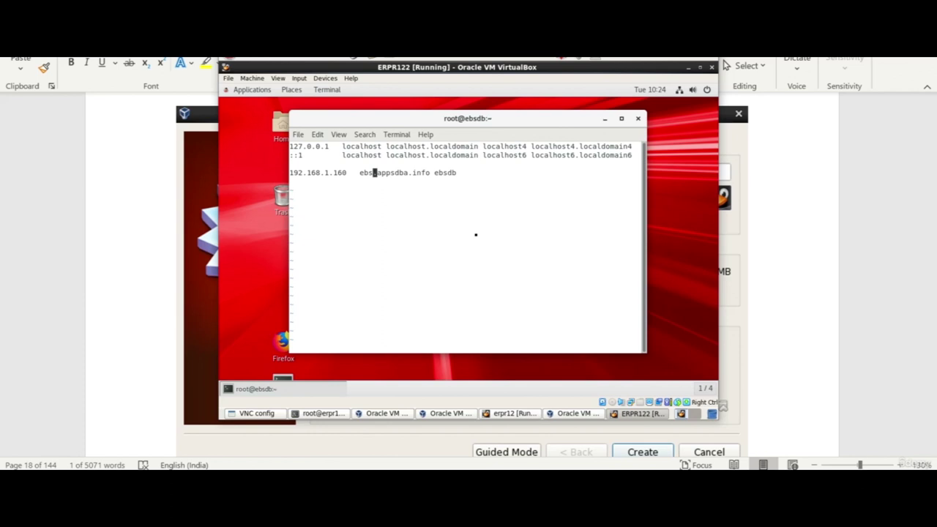
{"action": "key", "text": "Left"}
{"action": "key", "text": "x"}
{"action": "key", "text": "x"}
{"action": "key", "text": "i"}
{"action": "type", "text": "p"}
{"action": "key", "text": "Escape"}
{"action": "type", "text": "ir12."}
{"action": "key", "text": "Escape"}
{"action": "key", "text": "l"}
{"action": "key", "text": "l"}
{"action": "key", "text": "l"}
{"action": "key", "text": "l"}
{"action": "key", "text": "l"}
{"action": "key", "text": "l"}
{"action": "key", "text": "l"}
{"action": "key", "text": "l"}
{"action": "key", "text": "l"}
{"action": "key", "text": "l"}
{"action": "key", "text": "l"}
{"action": "key", "text": "l"}
{"action": "key", "text": "l"}
{"action": "key", "text": "l"}
{"action": "key", "text": "l"}
{"action": "key", "text": "x"}
{"action": "key", "text": "x"}
{"action": "key", "text": "x"}
{"action": "key", "text": "x"}
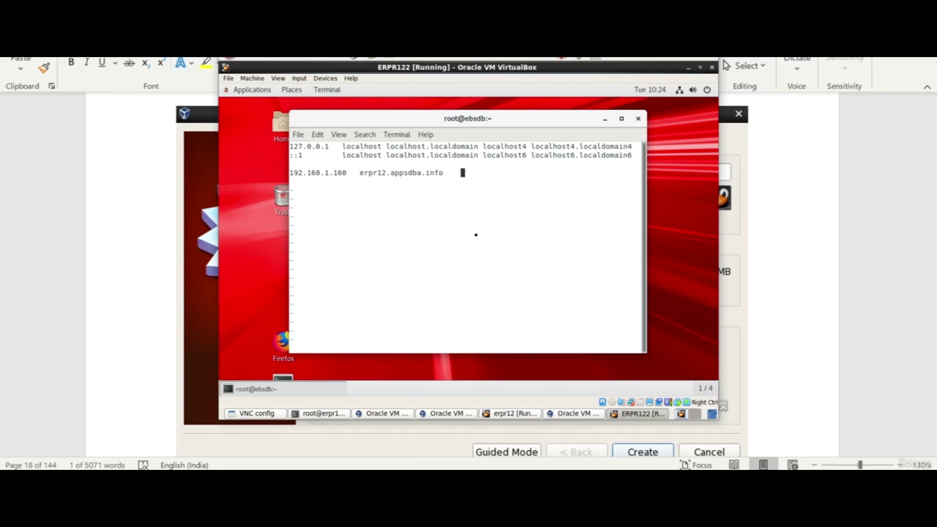
{"action": "type", "text": "info erpr12"}
{"action": "key", "text": "Escape"}
{"action": "key", "text": "h"}
{"action": "key", "text": "h"}
{"action": "key", "text": "h"}
{"action": "key", "text": "h"}
{"action": "key", "text": "h"}
{"action": "key", "text": "h"}
{"action": "key", "text": "h"}
Step: Save the hosts file with :wq! and enter the hostname command
{"action": "type", "text": ":wq!"}
{"action": "key", "text": "Return"}
{"action": "type", "text": "hostname"}
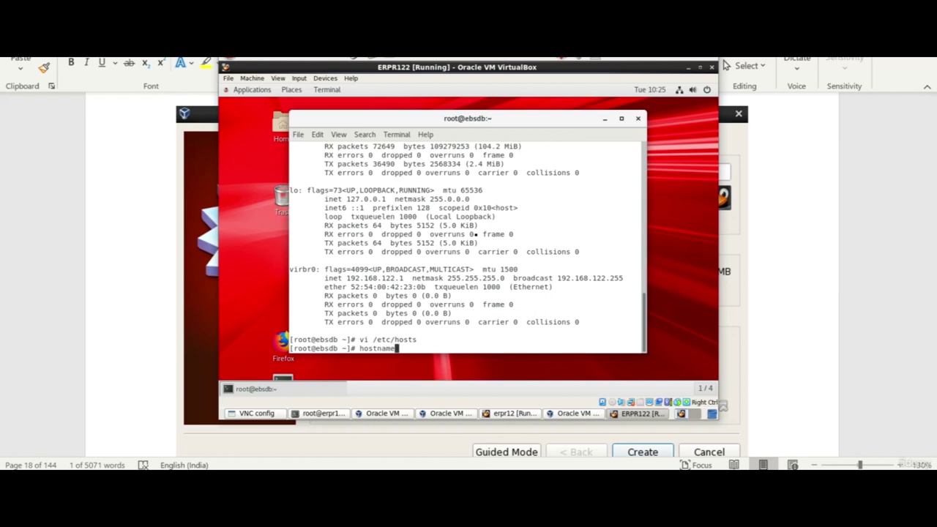
Step: Show the current hostname, then paste and run the hostname change command
{"action": "key", "text": "Return"}
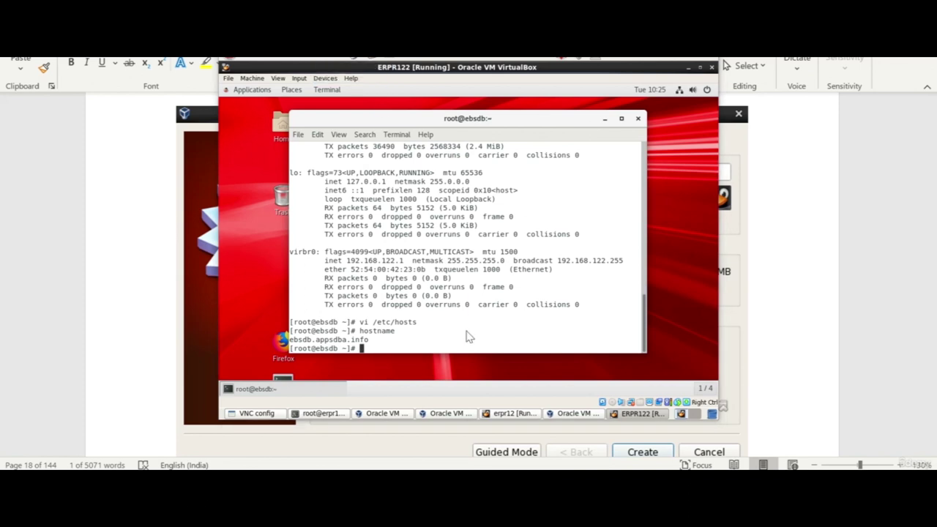
{"action": "left_click", "coordinate": [411, 338]}
{"action": "type", "text": "root@ebsdb"}
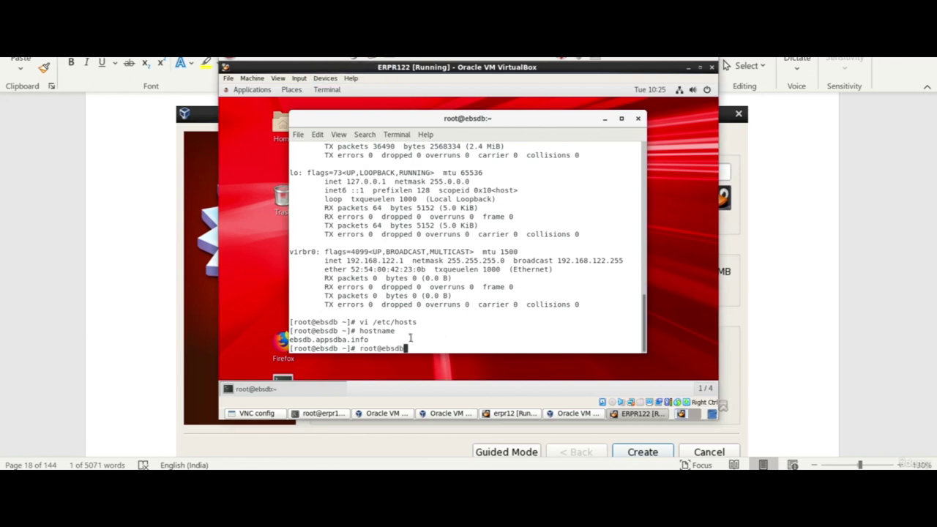
{"action": "key", "text": "BackSpace"}
{"action": "key", "text": "BackSpace"}
{"action": "key", "text": "BackSpace"}
{"action": "key", "text": "BackSpace"}
{"action": "key", "text": "BackSpace"}
{"action": "key", "text": "BackSpace"}
{"action": "key", "text": "BackSpace"}
{"action": "key", "text": "BackSpace"}
{"action": "key", "text": "BackSpace"}
{"action": "left_click", "coordinate": [324, 138]}
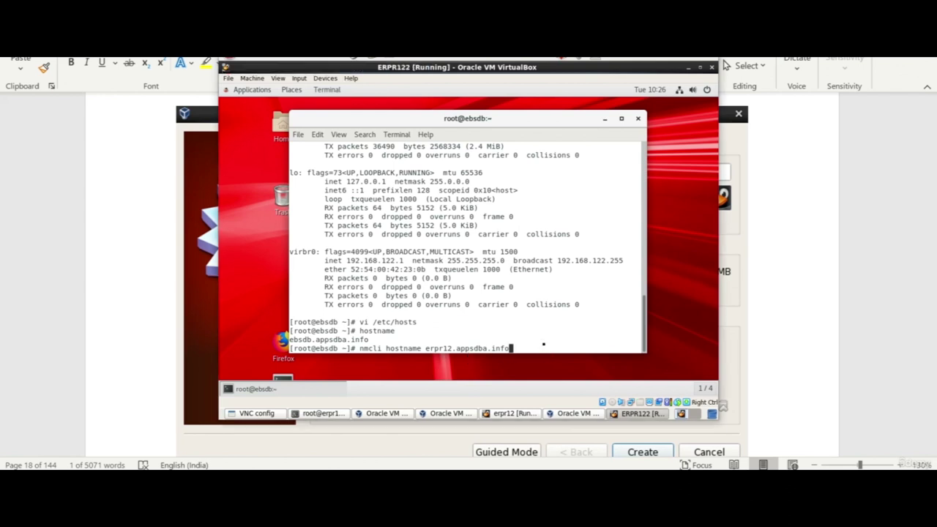
{"action": "key", "text": "Return"}
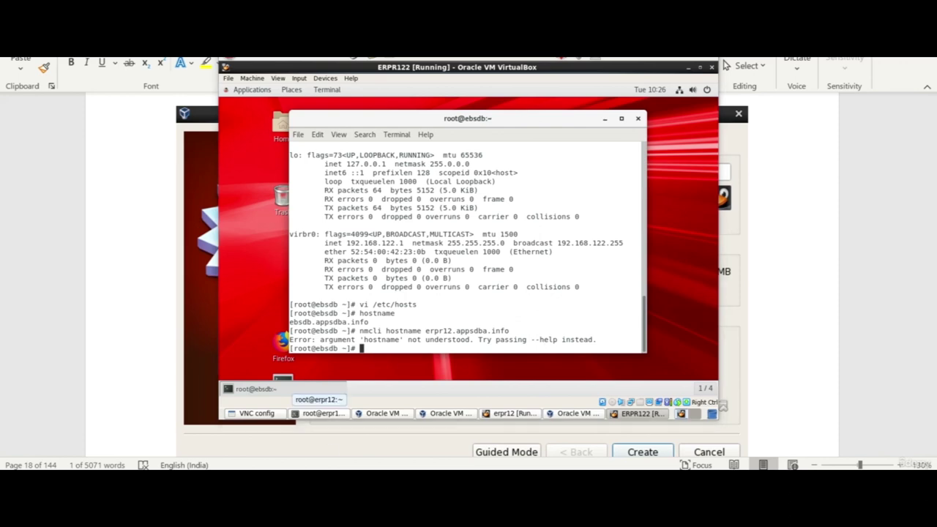
Step: Correct the command to nmcli general hostname erpr12.appsdba.info and rerun it
{"action": "key", "text": "alt+Tab"}
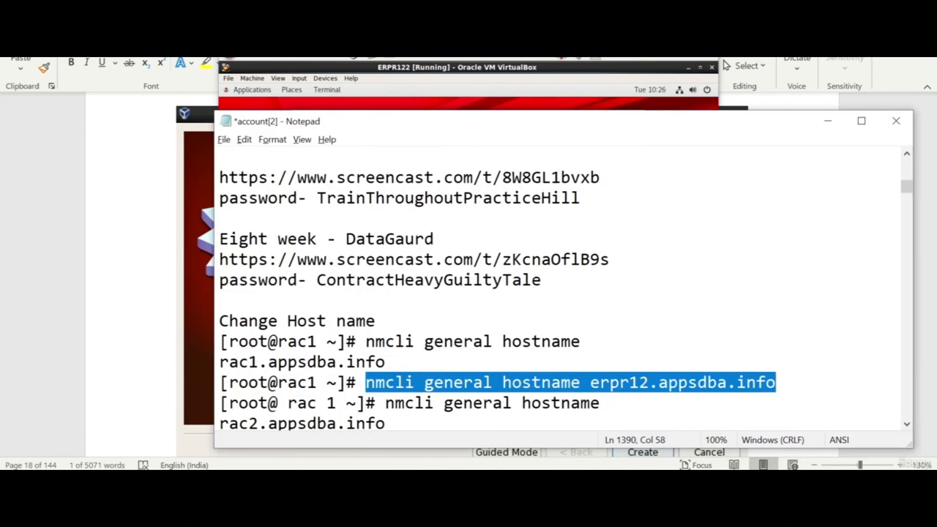
{"action": "left_click", "coordinate": [828, 121]}
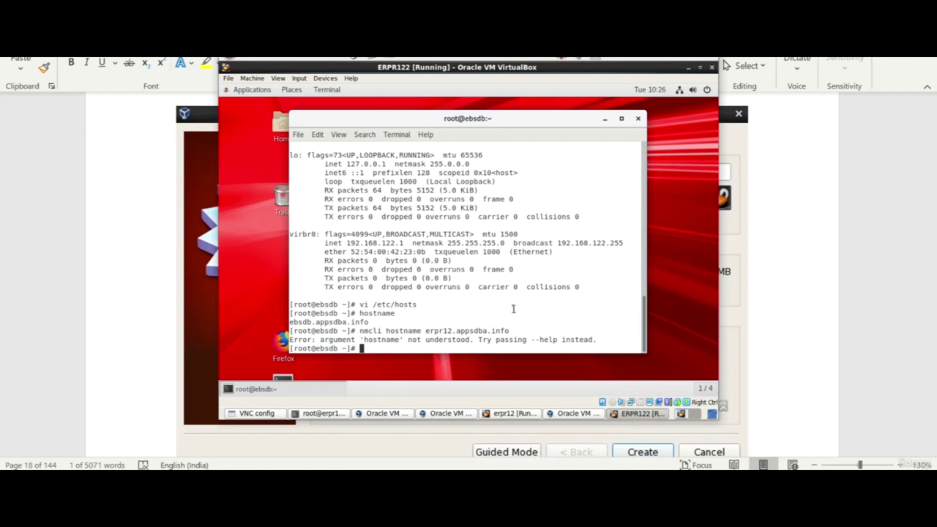
{"action": "key", "text": "Up"}
{"action": "key", "text": "Left"}
{"action": "key", "text": "Left"}
{"action": "key", "text": "Left"}
{"action": "key", "text": "Left"}
{"action": "key", "text": "Left"}
{"action": "key", "text": "Left"}
{"action": "key", "text": "Left"}
{"action": "key", "text": "Left"}
{"action": "key", "text": "Left"}
{"action": "key", "text": "Left"}
{"action": "key", "text": "Left"}
{"action": "key", "text": "Left"}
{"action": "key", "text": "Left"}
{"action": "key", "text": "Left"}
{"action": "key", "text": "Left"}
{"action": "key", "text": "Left"}
{"action": "key", "text": "Left"}
{"action": "key", "text": "Left"}
{"action": "key", "text": "Left"}
{"action": "key", "text": "Left"}
{"action": "key", "text": "Left"}
{"action": "key", "text": "Left"}
{"action": "key", "text": "Left"}
{"action": "type", "text": "general"}
{"action": "key", "text": "Return"}
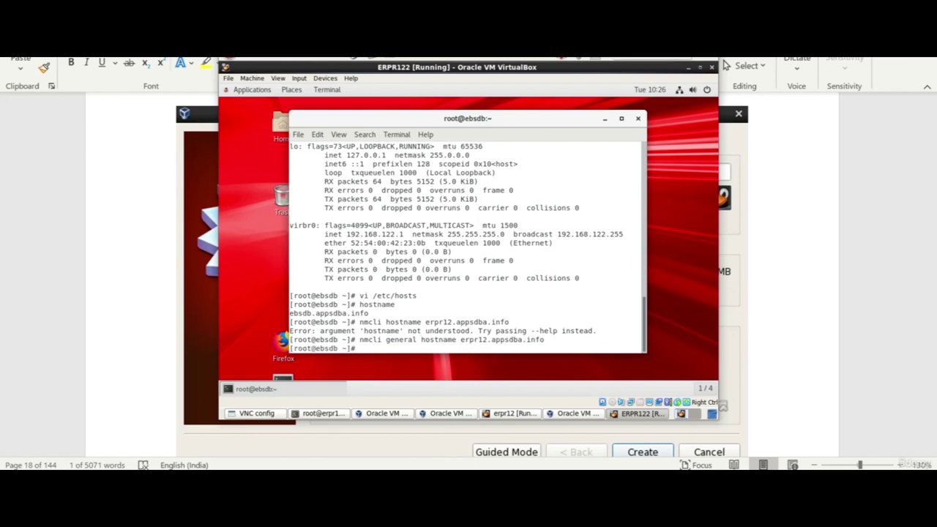
Step: Close the old terminal and open a new one from the desktop menu
{"action": "left_click", "coordinate": [638, 118]}
{"action": "right_click", "coordinate": [440, 150]}
{"action": "left_click", "coordinate": [477, 240]}
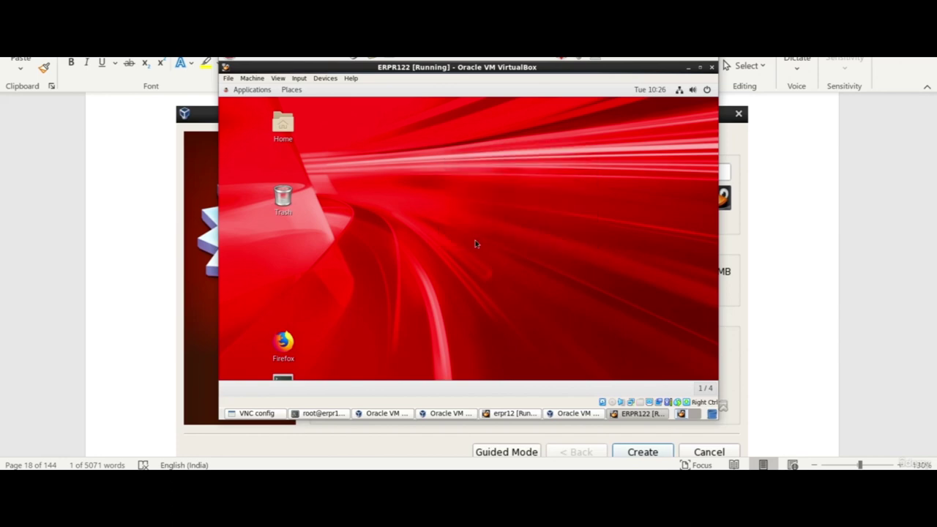
Step: Ping erpr12, getting replies from 192.168.1.160, then stop it with Ctrl+C
{"action": "type", "text": "ping erp"}
{"action": "type", "text": "r12"}
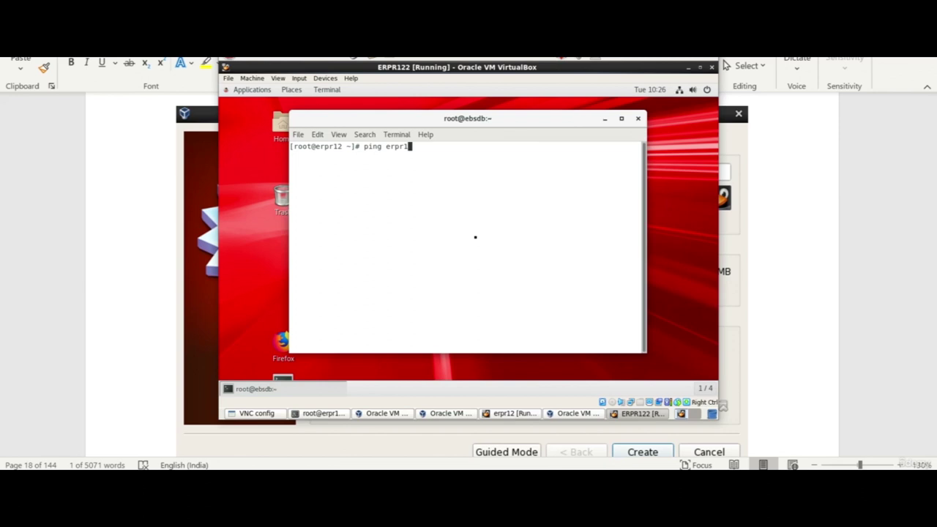
{"action": "key", "text": "Return"}
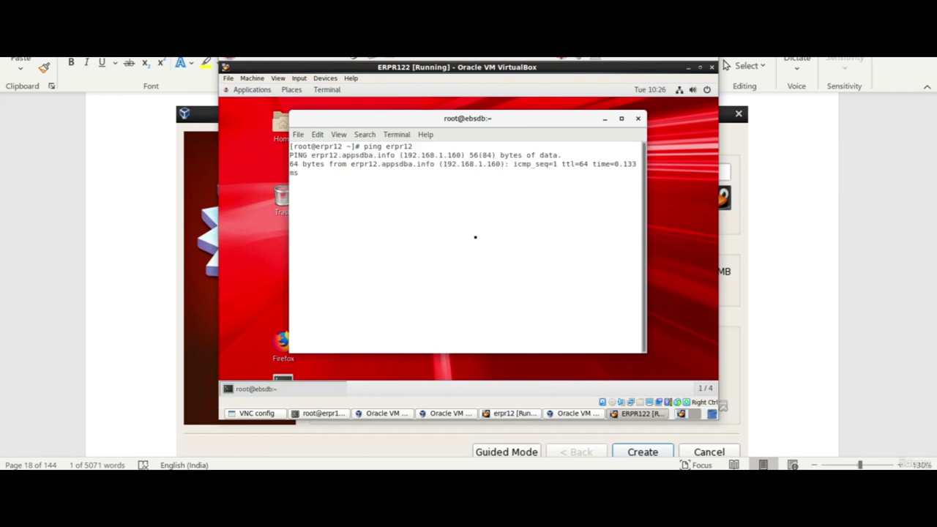
{"action": "key", "text": "ctrl+c"}
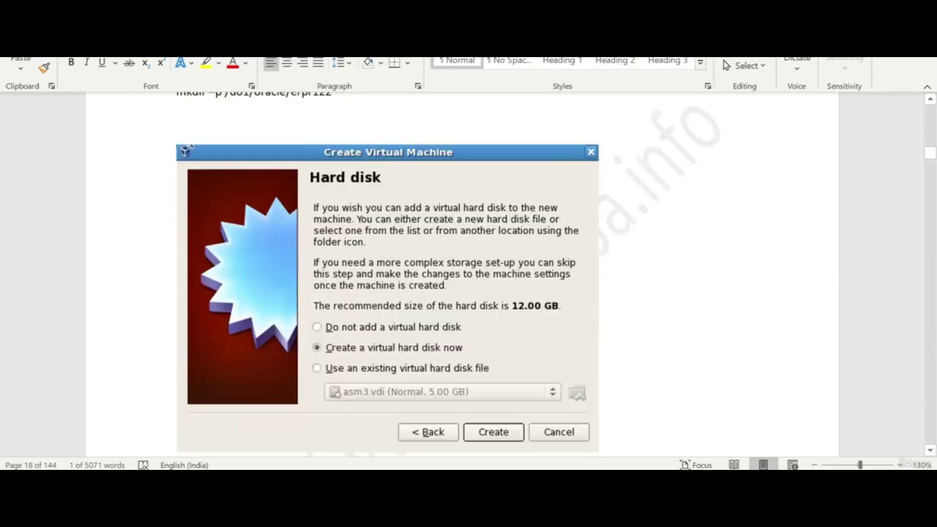
Step: Scroll the Word guide from page 18 down to the Setup Yum Utility heading on page 35
{"action": "scroll", "coordinate": [674, 299], "scroll_direction": "down", "scroll_amount": 15}
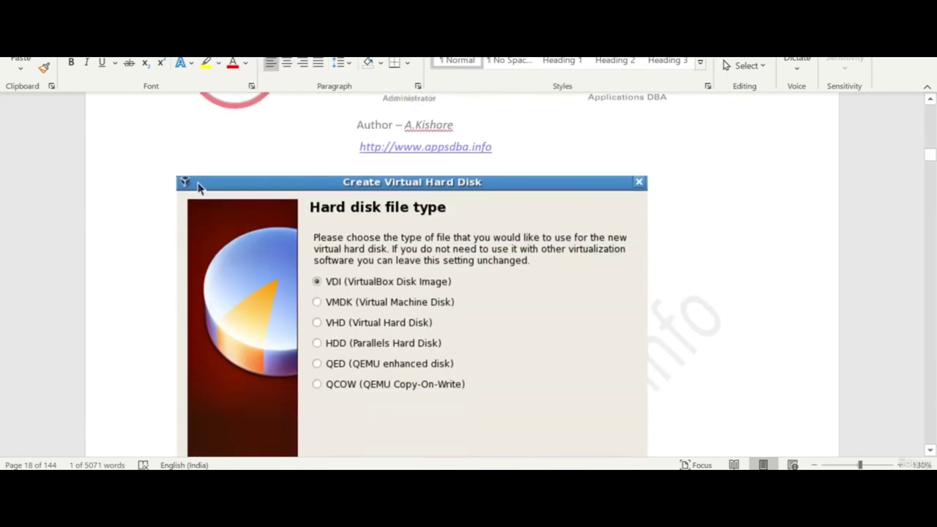
{"action": "scroll", "coordinate": [677, 306], "scroll_direction": "down", "scroll_amount": 15}
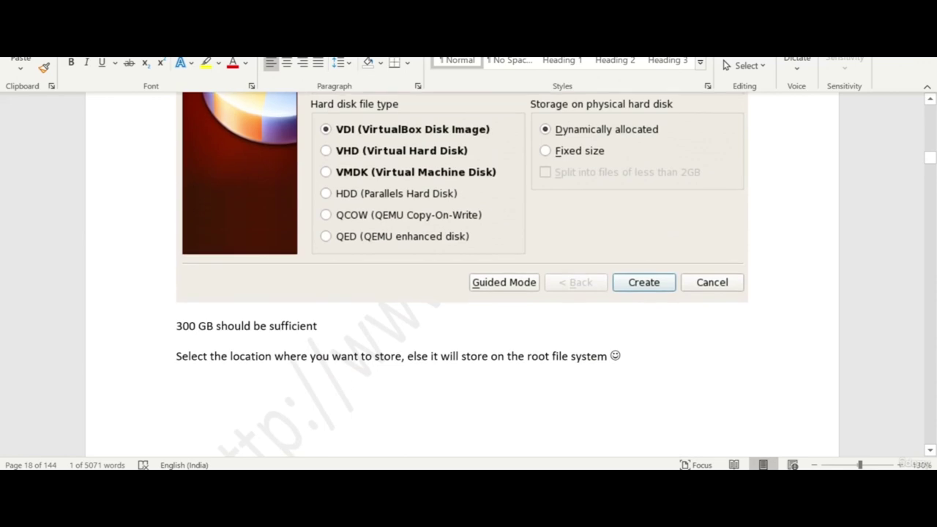
{"action": "scroll", "coordinate": [676, 311], "scroll_direction": "down", "scroll_amount": 20}
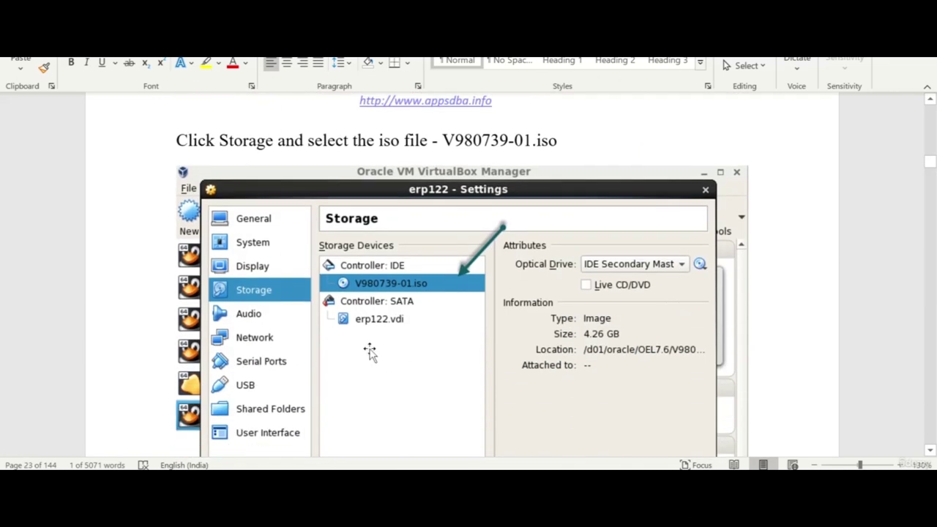
{"action": "scroll", "coordinate": [399, 304], "scroll_direction": "down", "scroll_amount": 8}
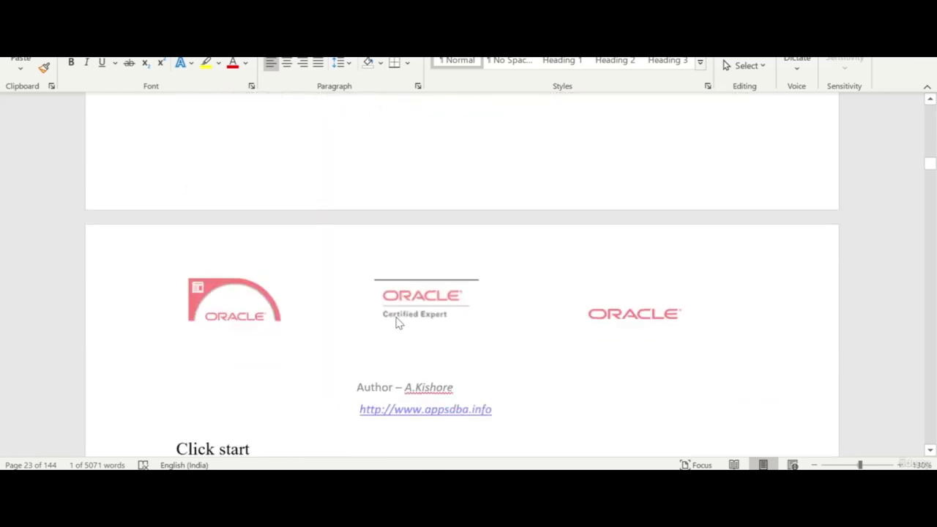
{"action": "scroll", "coordinate": [398, 323], "scroll_direction": "down", "scroll_amount": 10}
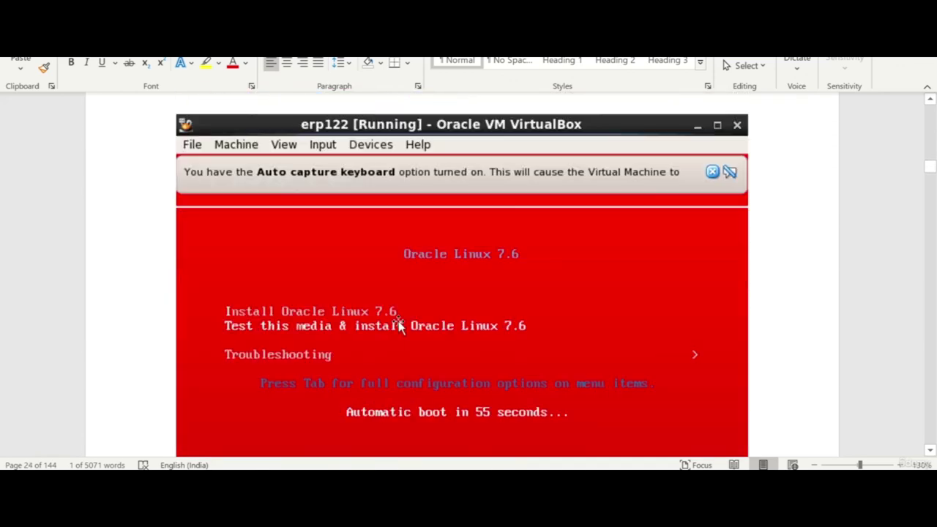
{"action": "scroll", "coordinate": [502, 272], "scroll_direction": "down", "scroll_amount": 10}
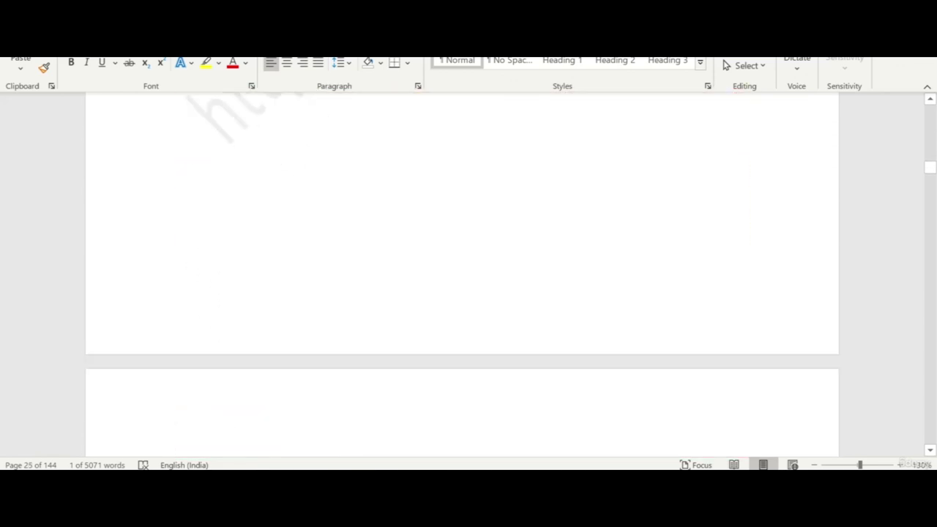
{"action": "scroll", "coordinate": [498, 291], "scroll_direction": "down", "scroll_amount": 15}
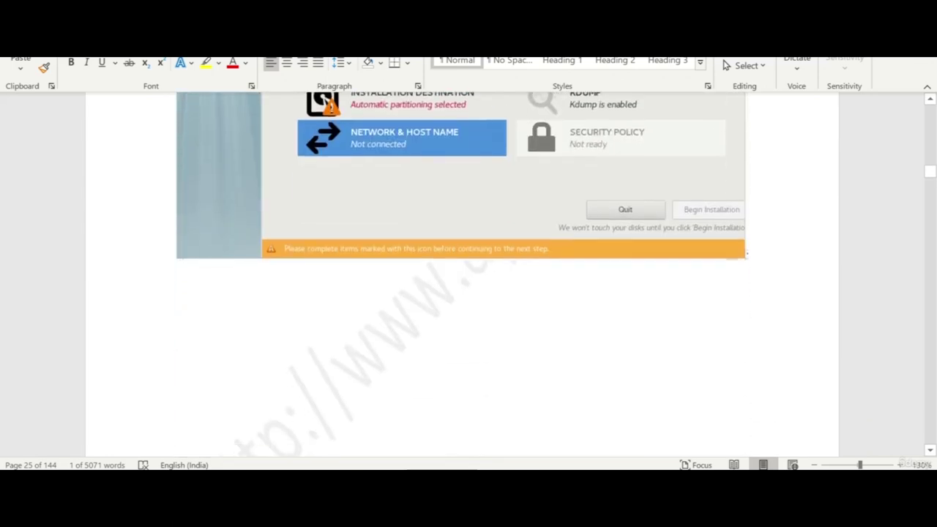
{"action": "scroll", "coordinate": [499, 291], "scroll_direction": "down", "scroll_amount": 15}
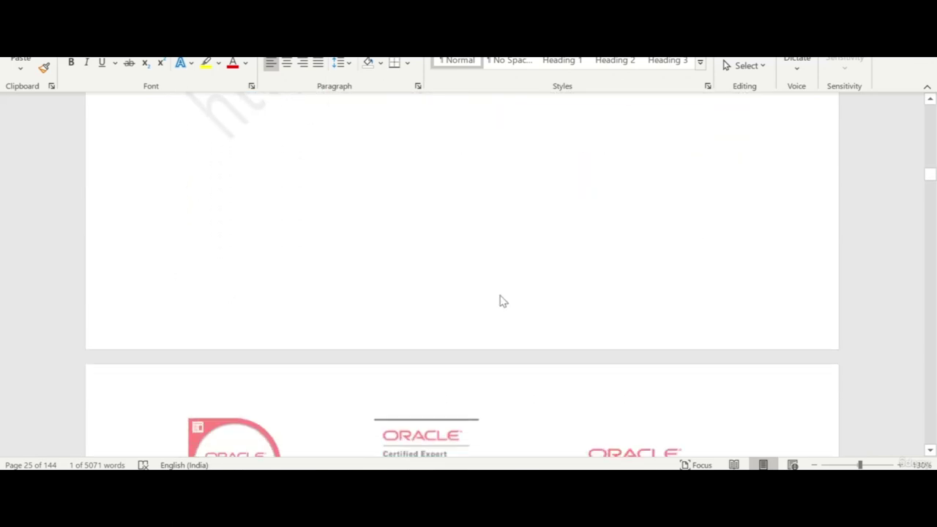
{"action": "scroll", "coordinate": [497, 299], "scroll_direction": "down", "scroll_amount": 15}
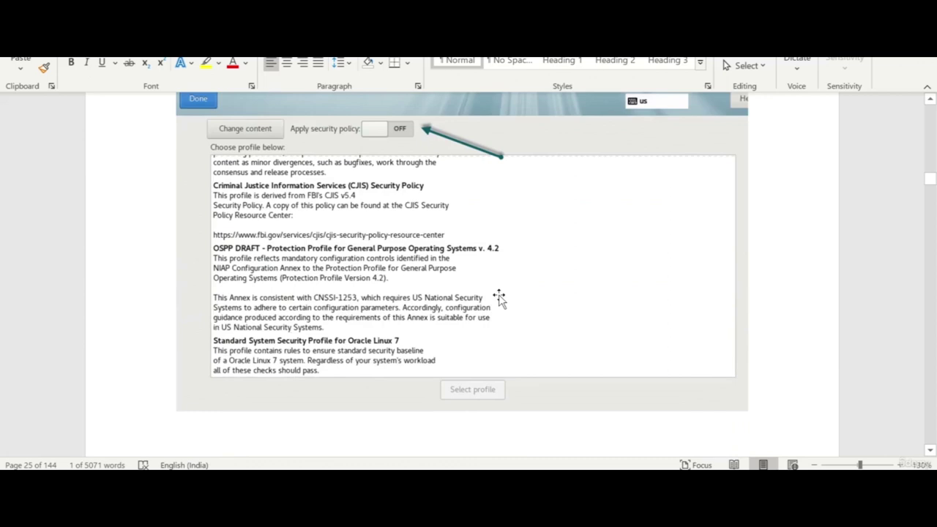
{"action": "scroll", "coordinate": [497, 298], "scroll_direction": "down", "scroll_amount": 15}
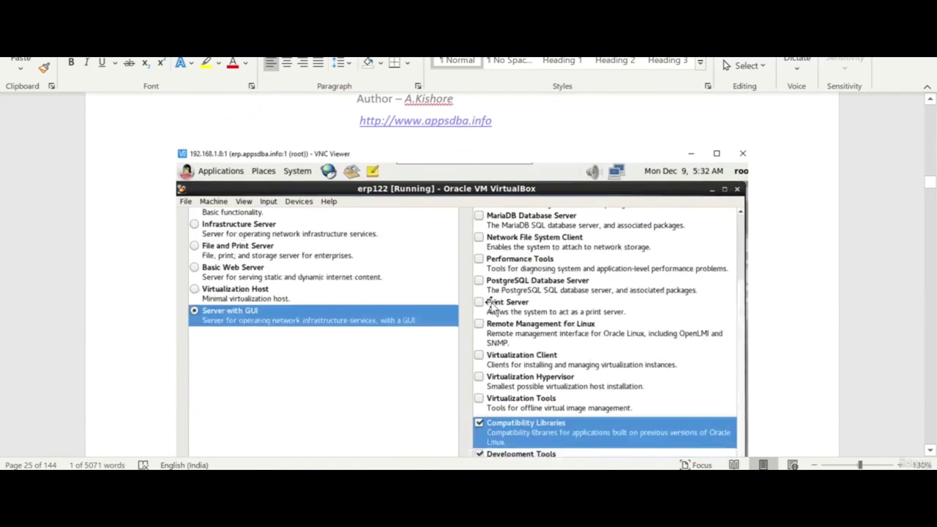
{"action": "scroll", "coordinate": [490, 303], "scroll_direction": "down", "scroll_amount": 15}
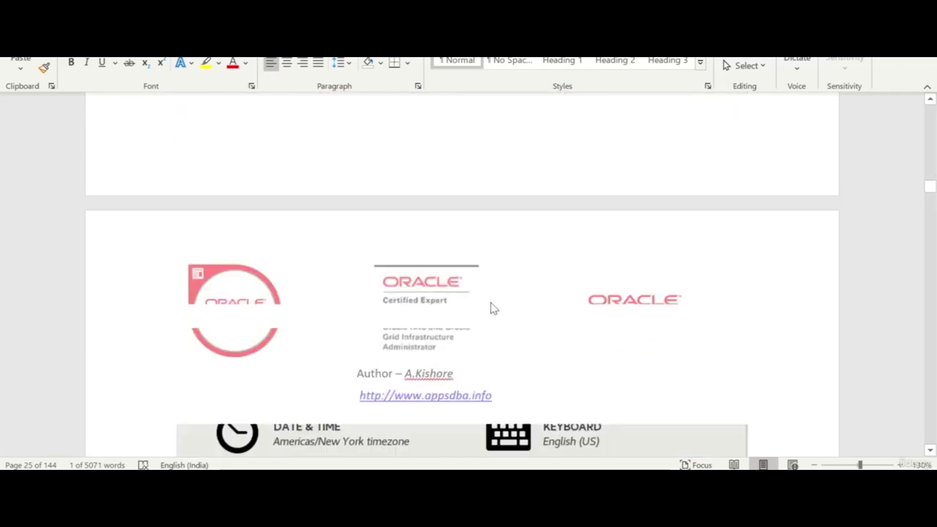
{"action": "scroll", "coordinate": [462, 274], "scroll_direction": "down", "scroll_amount": 18}
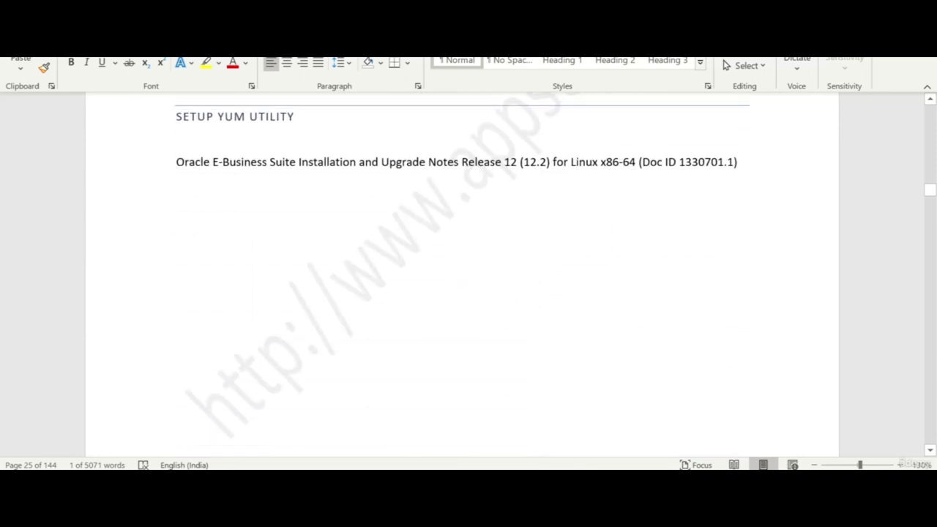
{"action": "scroll", "coordinate": [462, 274], "scroll_direction": "up", "scroll_amount": 4}
{"action": "scroll", "coordinate": [462, 275], "scroll_direction": "down", "scroll_amount": 10}
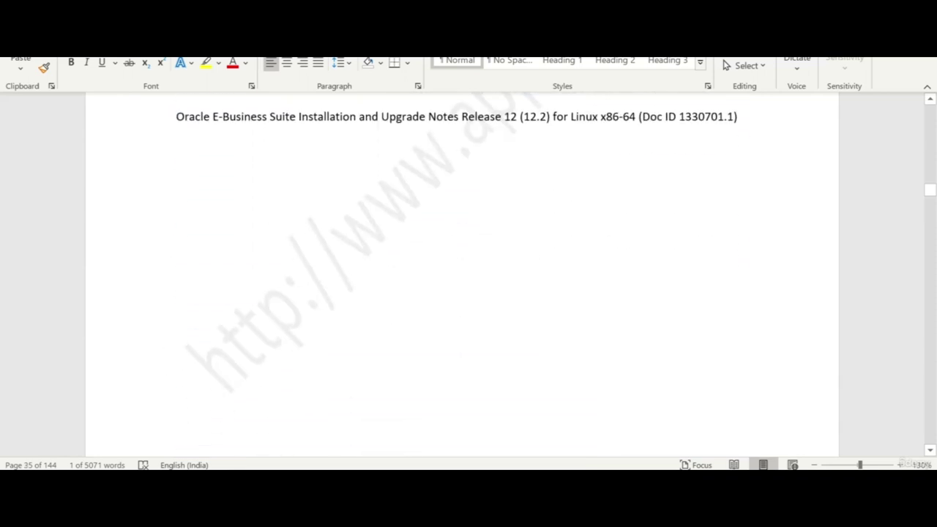
{"action": "scroll", "coordinate": [463, 270], "scroll_direction": "up", "scroll_amount": 3}
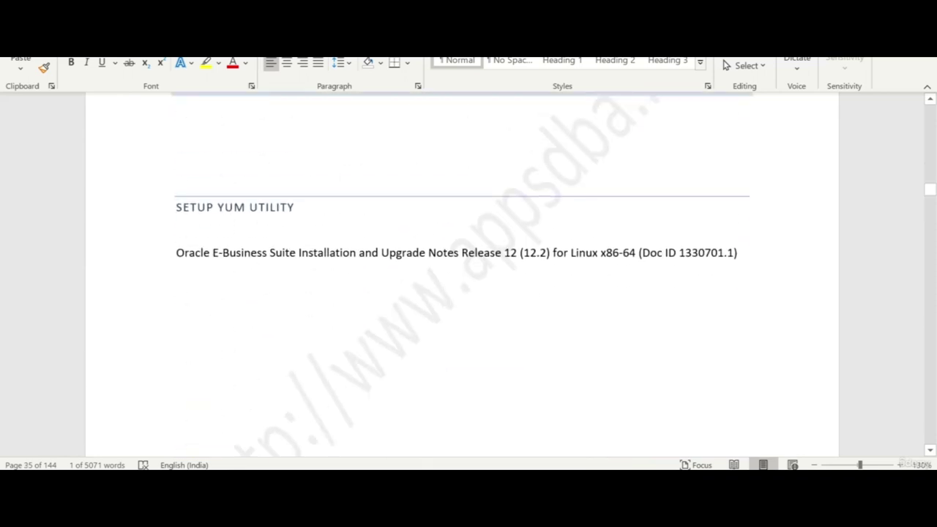
Step: Scroll past the yum install command down to page 40's OS Users and Group Creation section
{"action": "scroll", "coordinate": [462, 274], "scroll_direction": "down", "scroll_amount": 8}
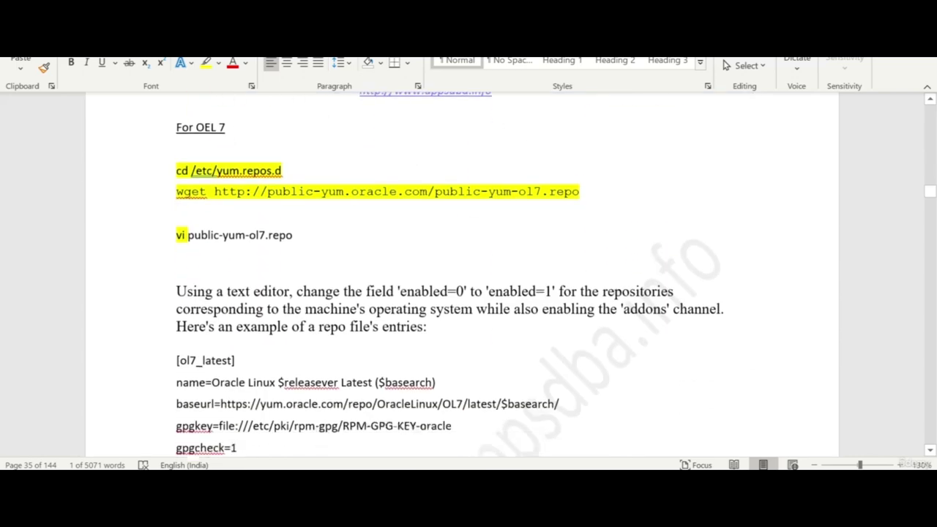
{"action": "scroll", "coordinate": [462, 275], "scroll_direction": "up", "scroll_amount": 1}
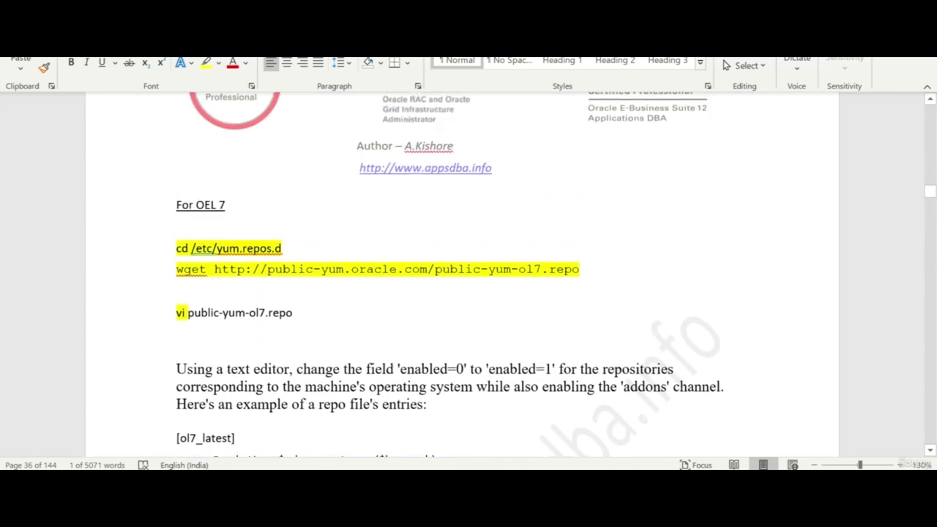
{"action": "scroll", "coordinate": [462, 275], "scroll_direction": "down", "scroll_amount": 5}
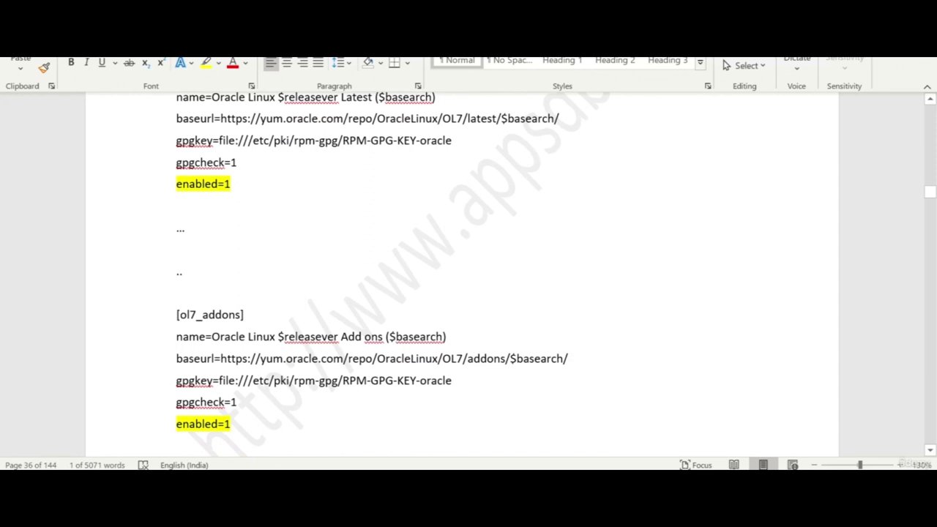
{"action": "scroll", "coordinate": [462, 275], "scroll_direction": "down", "scroll_amount": 2}
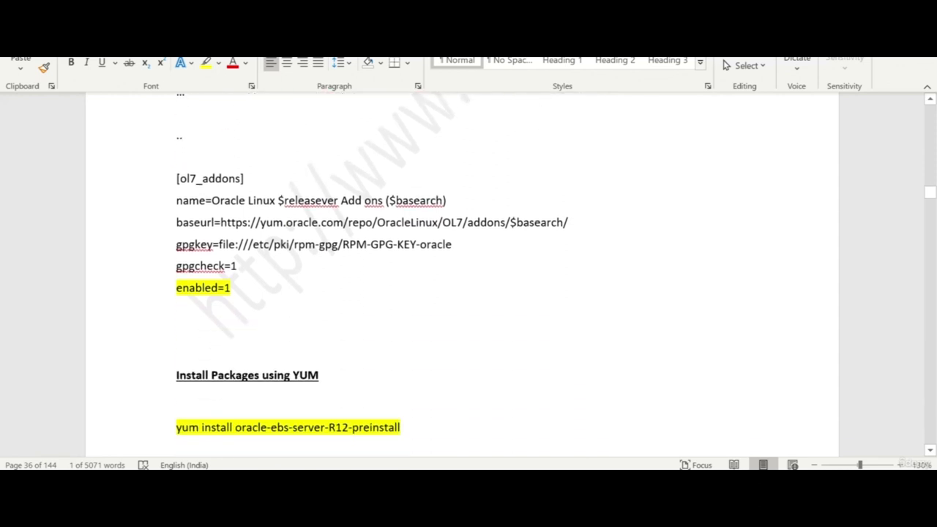
{"action": "scroll", "coordinate": [462, 274], "scroll_direction": "down", "scroll_amount": 3}
{"action": "left_click", "coordinate": [141, 248]}
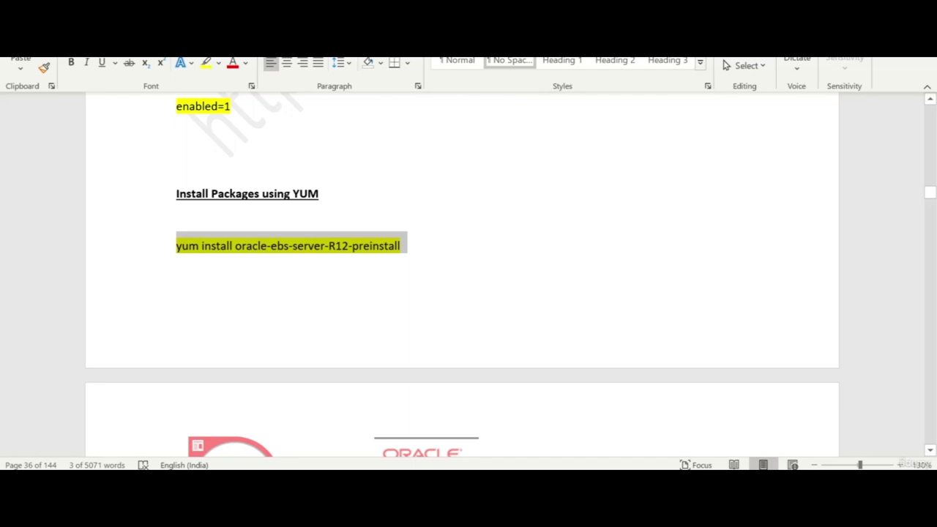
{"action": "scroll", "coordinate": [462, 275], "scroll_direction": "down", "scroll_amount": 10}
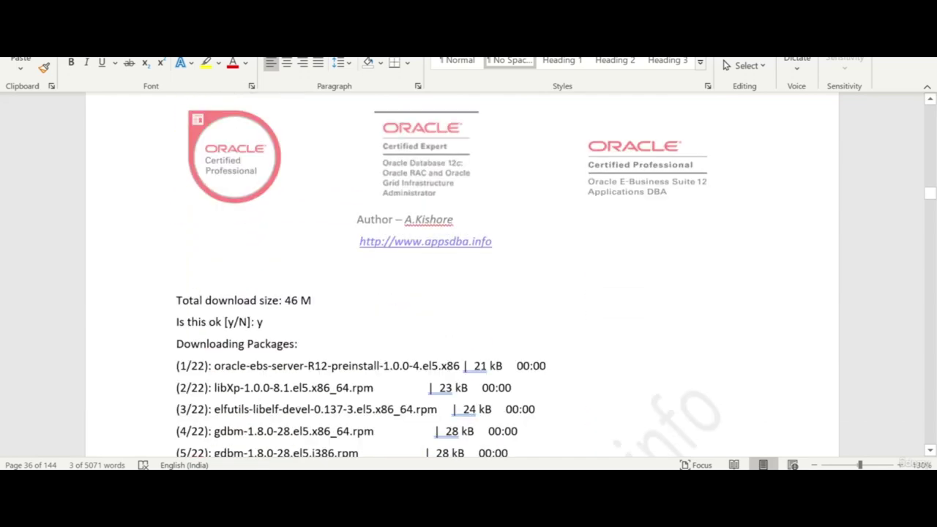
{"action": "scroll", "coordinate": [462, 275], "scroll_direction": "down", "scroll_amount": 12}
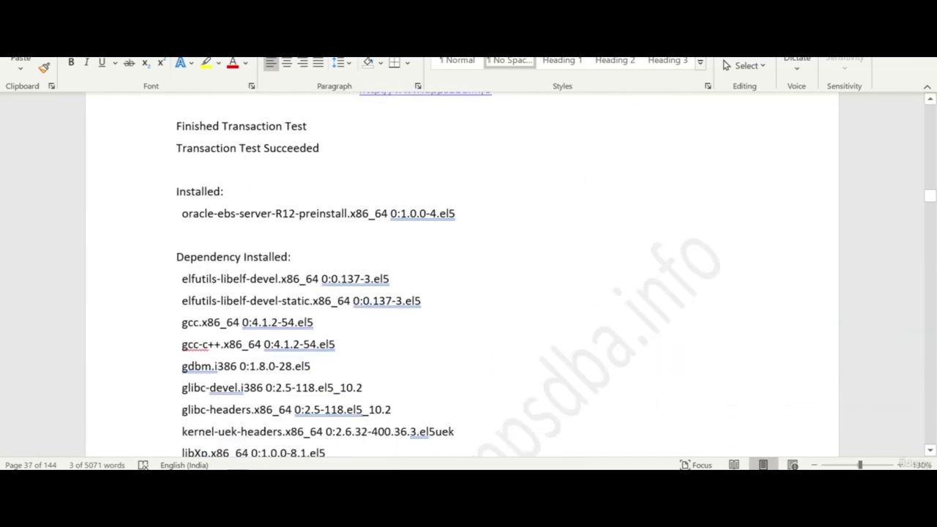
{"action": "scroll", "coordinate": [463, 274], "scroll_direction": "down", "scroll_amount": 10}
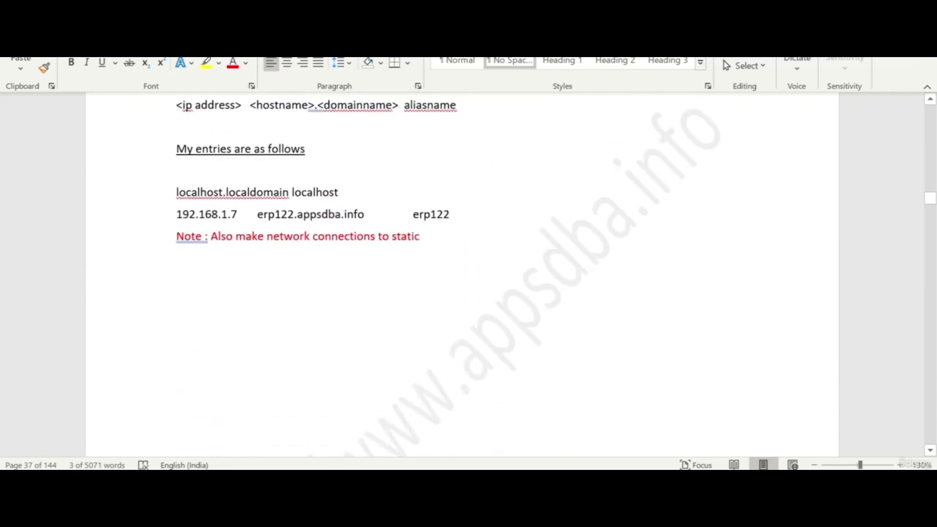
{"action": "scroll", "coordinate": [462, 275], "scroll_direction": "up", "scroll_amount": 3}
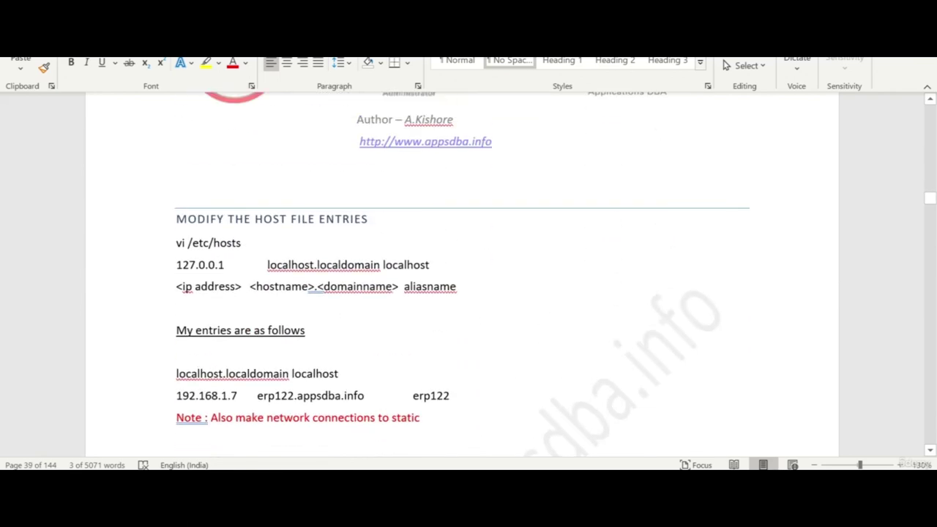
{"action": "scroll", "coordinate": [462, 275], "scroll_direction": "down", "scroll_amount": 3}
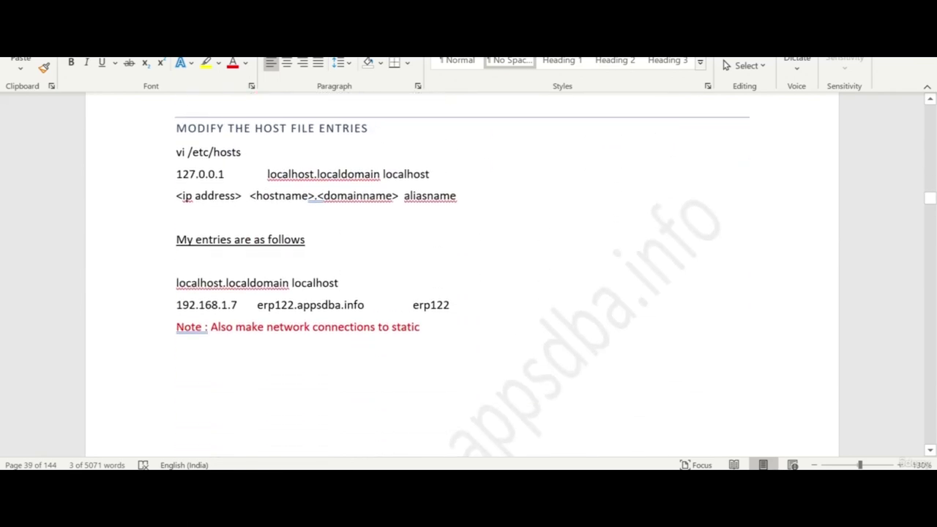
{"action": "scroll", "coordinate": [423, 335], "scroll_direction": "down", "scroll_amount": 20}
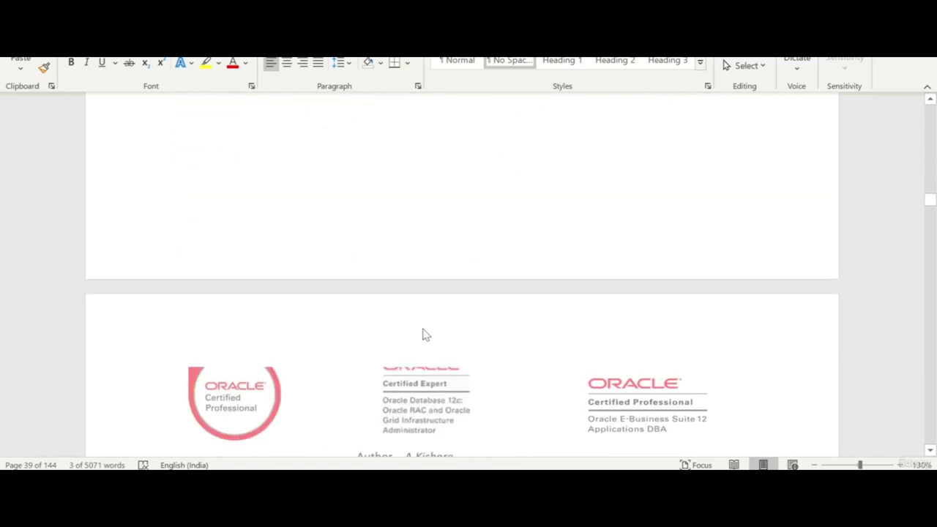
{"action": "scroll", "coordinate": [462, 275], "scroll_direction": "down", "scroll_amount": 5}
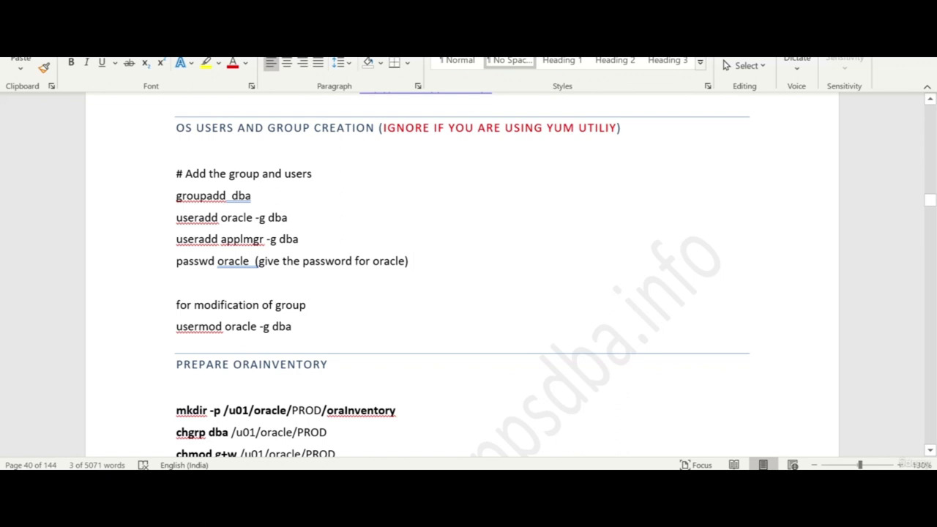
Step: Highlight the groupadd dba, useradd oracle, useradd applmgr and usermod oracle command lines
{"action": "scroll", "coordinate": [462, 279], "scroll_direction": "down", "scroll_amount": 3}
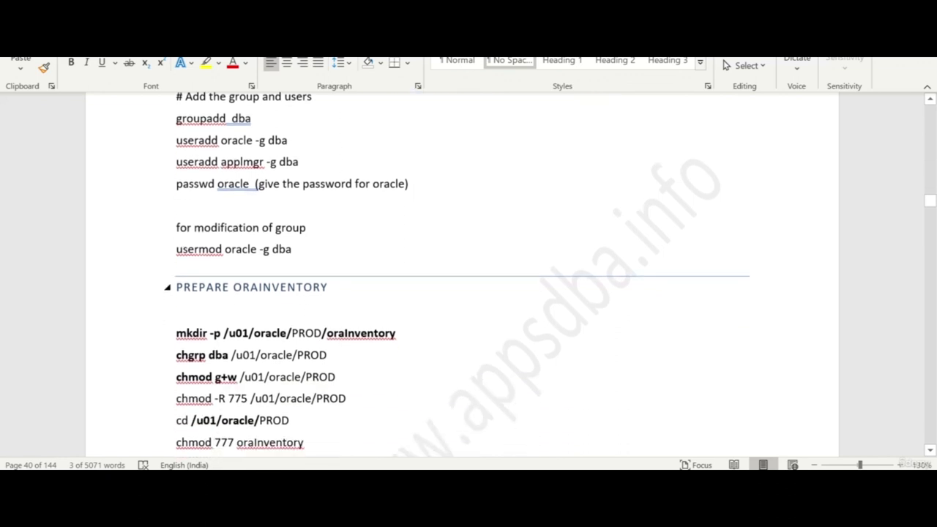
{"action": "scroll", "coordinate": [461, 278], "scroll_direction": "up", "scroll_amount": 3}
{"action": "scroll", "coordinate": [462, 279], "scroll_direction": "down", "scroll_amount": 1}
{"action": "left_click_drag", "start_coordinate": [177, 150], "coordinate": [260, 150]}
{"action": "left_click_drag", "start_coordinate": [176, 172], "coordinate": [296, 172]}
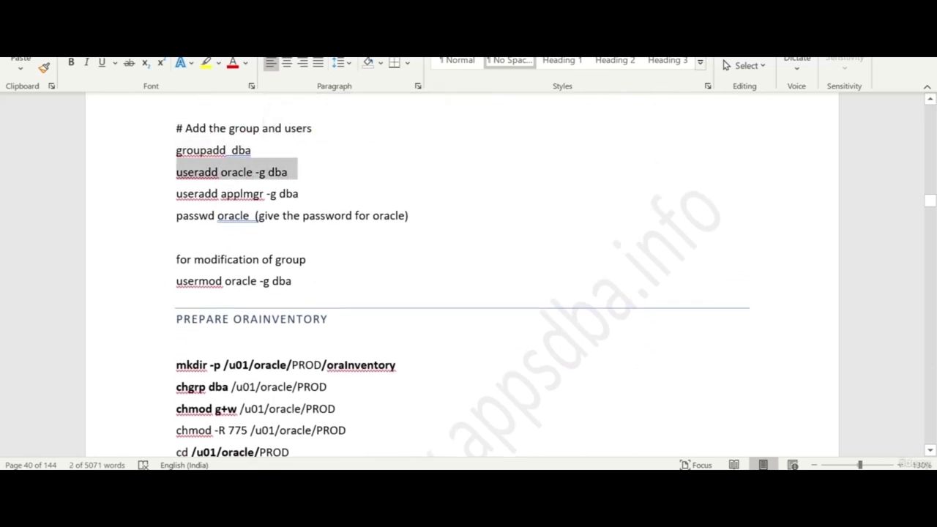
{"action": "left_click_drag", "start_coordinate": [176, 194], "coordinate": [306, 194]}
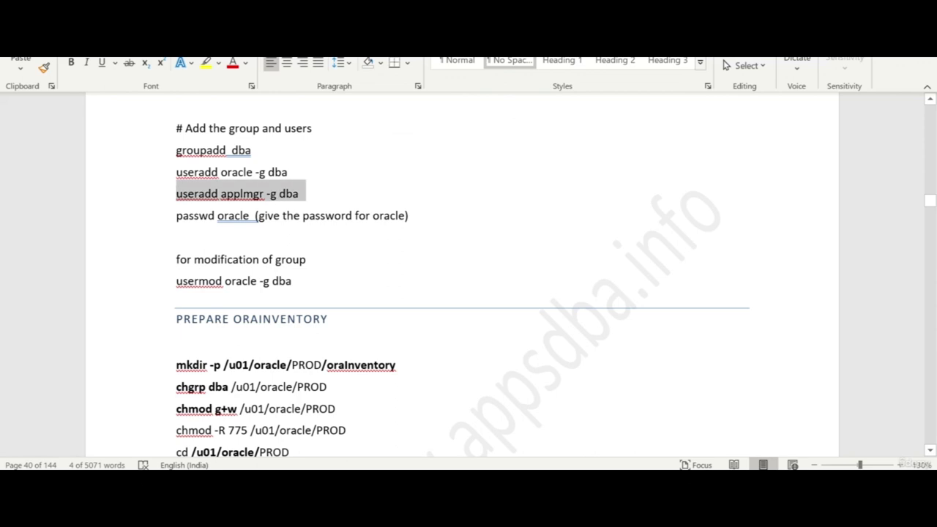
{"action": "left_click_drag", "start_coordinate": [176, 281], "coordinate": [301, 281]}
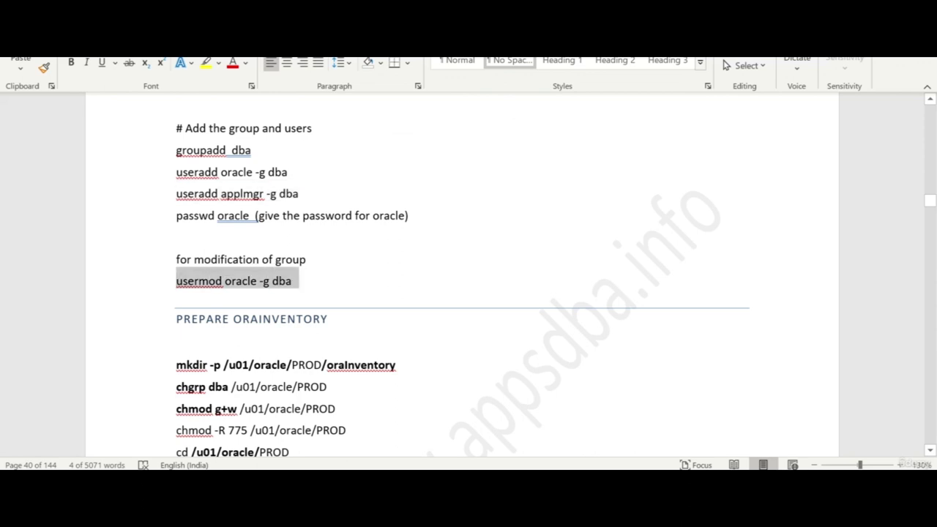
Step: Switch to the mRemoteNG session and then the ERPR122 guest's VNC window
{"action": "scroll", "coordinate": [461, 275], "scroll_direction": "down", "scroll_amount": 3}
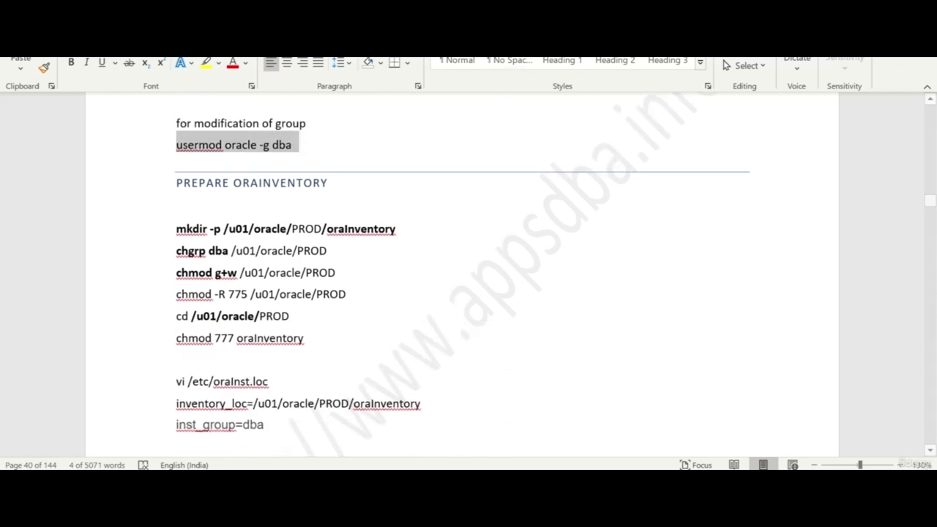
{"action": "mouse_move", "coordinate": [202, 469]}
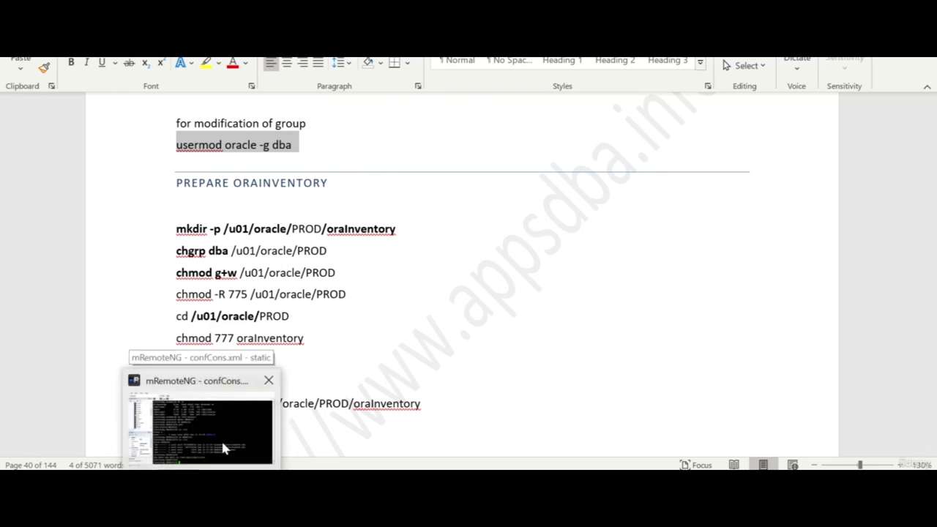
{"action": "left_click", "coordinate": [222, 413]}
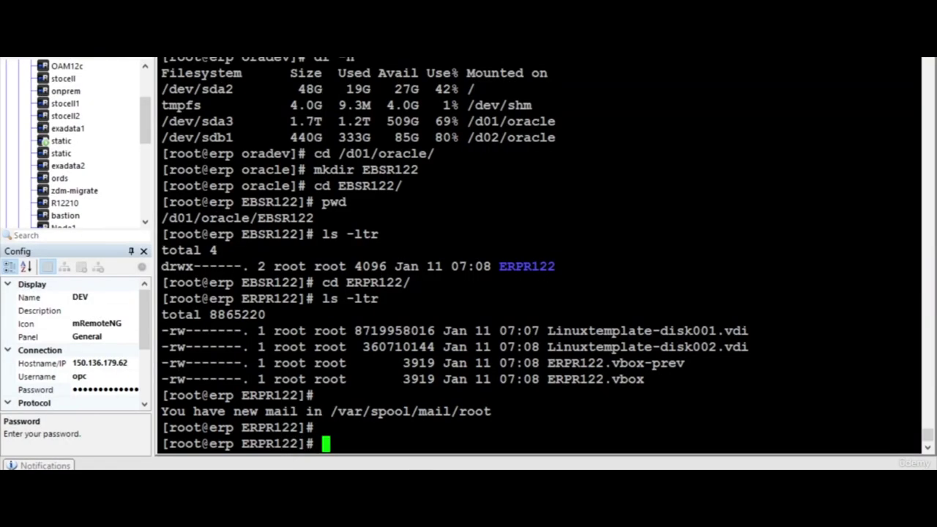
{"action": "mouse_move", "coordinate": [381, 468]}
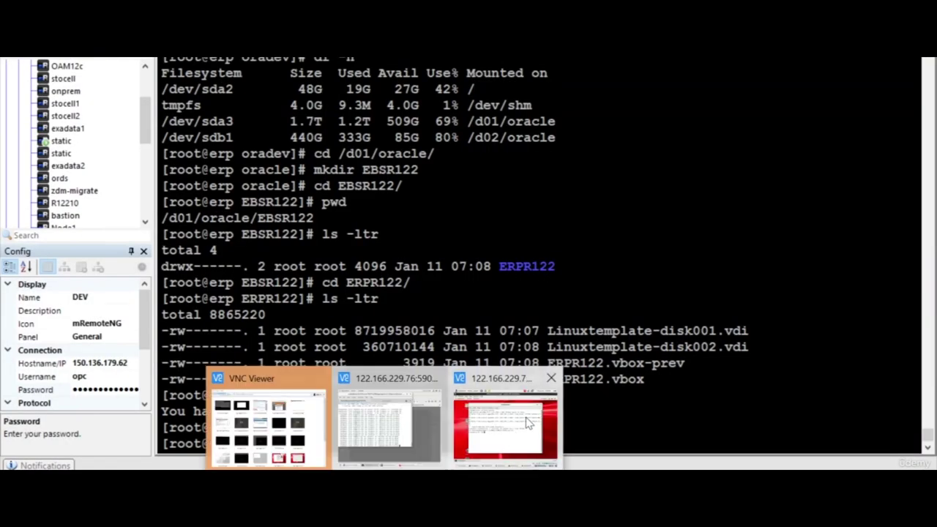
{"action": "left_click", "coordinate": [528, 423]}
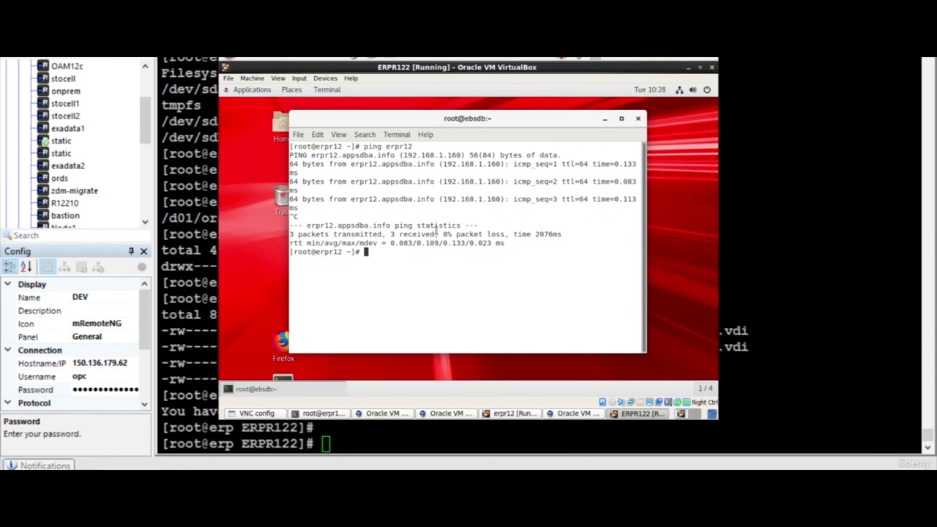
Step: SSH as root to 192.168.1.160, accepting the host key and entering the password
{"action": "key", "text": "alt+Tab"}
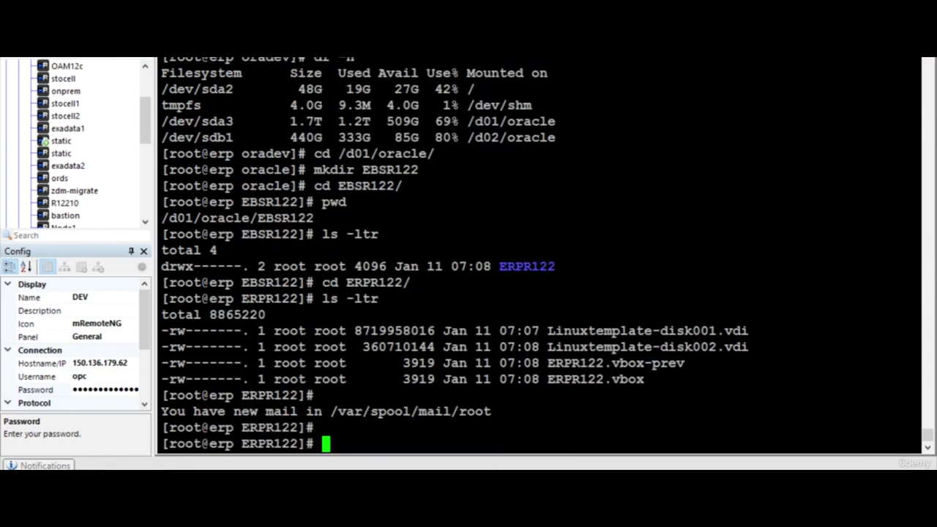
{"action": "type", "text": "ssh 19"}
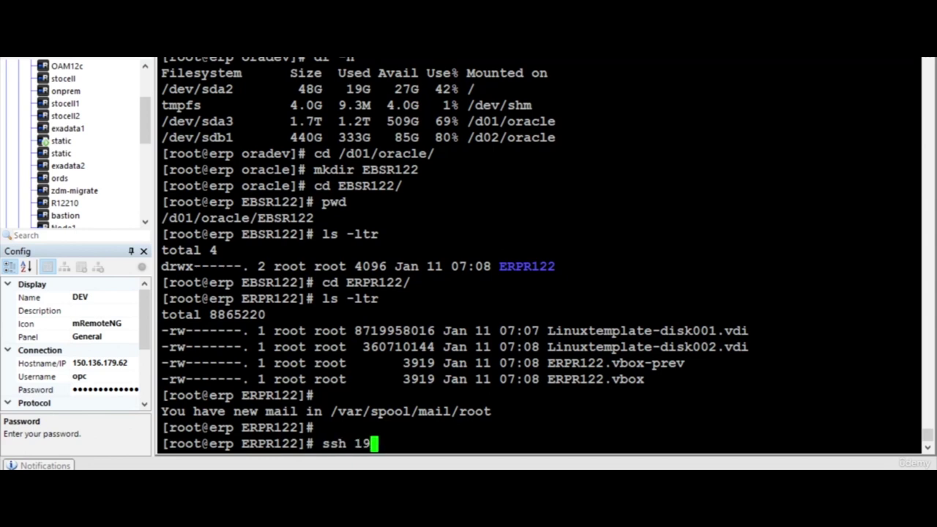
{"action": "type", "text": "2.168.1"}
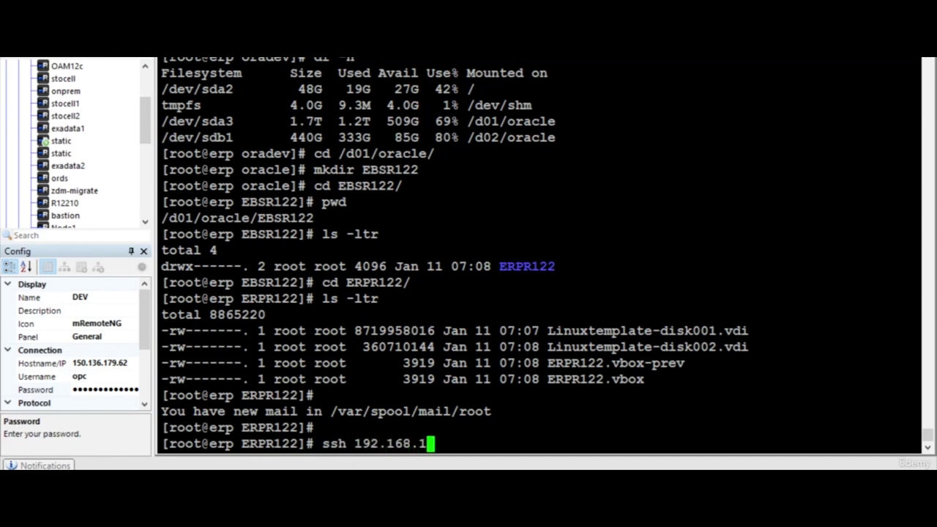
{"action": "type", "text": ".160"}
{"action": "key", "text": "Return"}
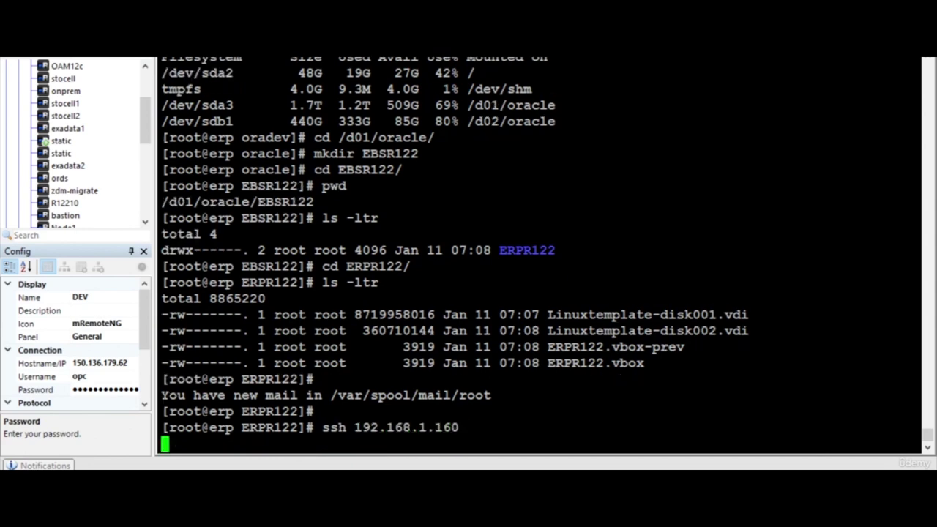
{"action": "type", "text": "yes"}
{"action": "key", "text": "Return"}
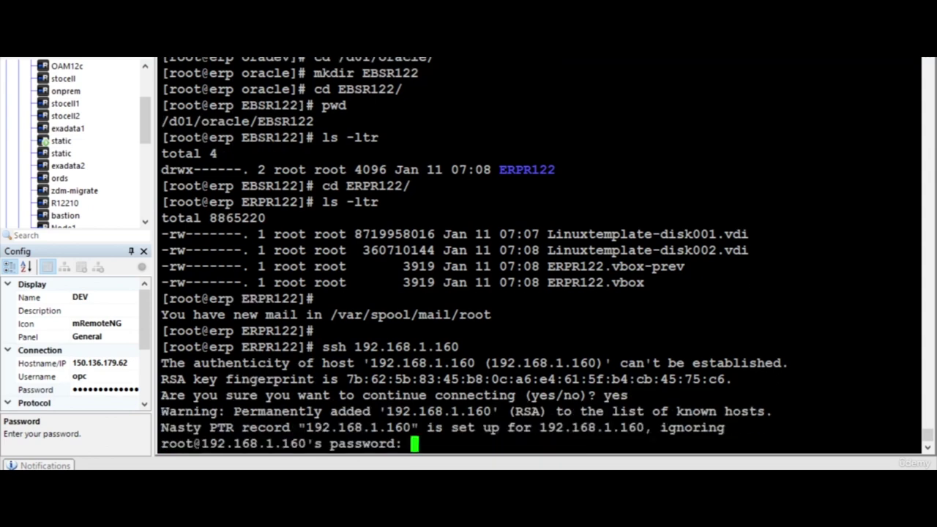
{"action": "key", "text": "Return"}
Step: Run df -h and cat /etc/oraInst.loc on the guest
{"action": "type", "text": "df -h"}
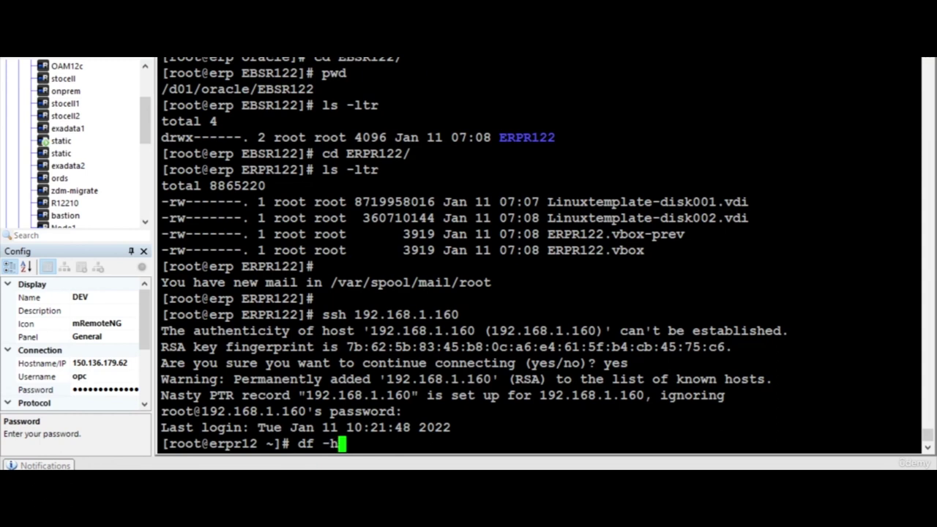
{"action": "key", "text": "Return"}
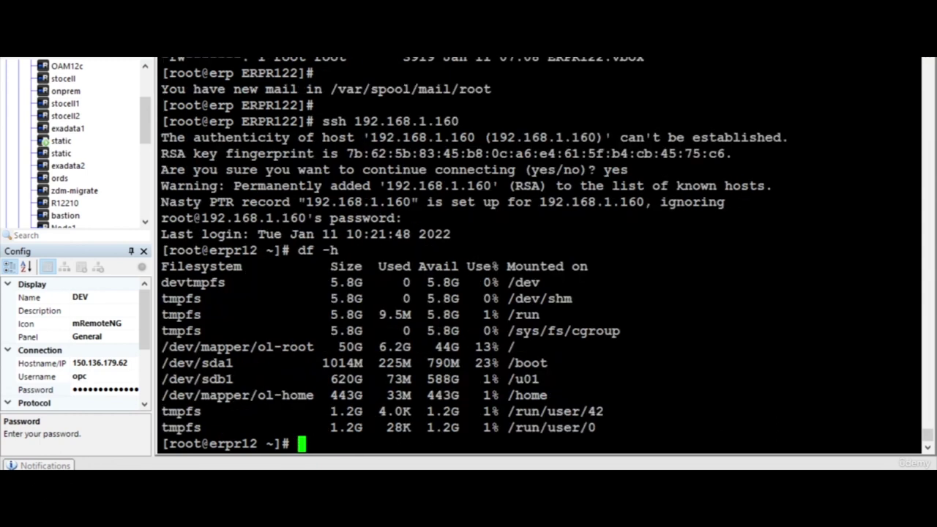
{"action": "type", "text": "cat /etc/ora"}
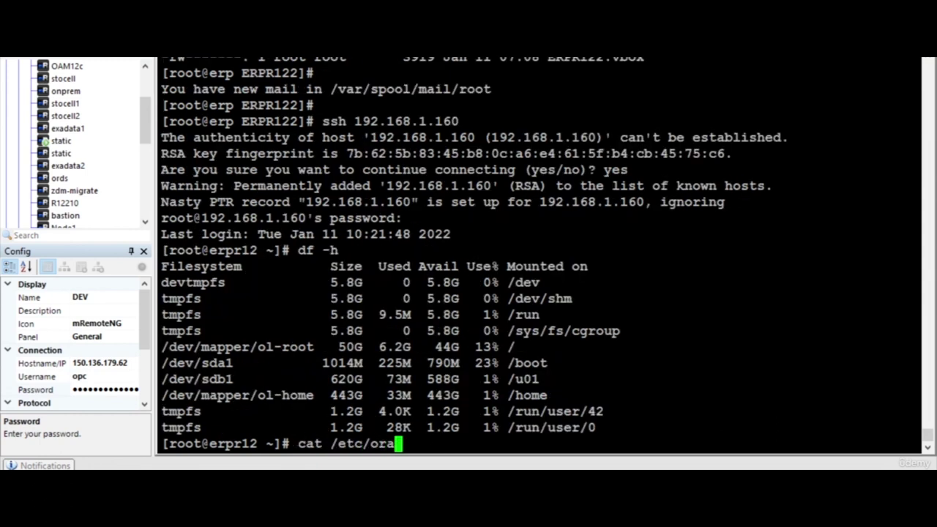
{"action": "type", "text": "Inst.loc"}
{"action": "key", "text": "Return"}
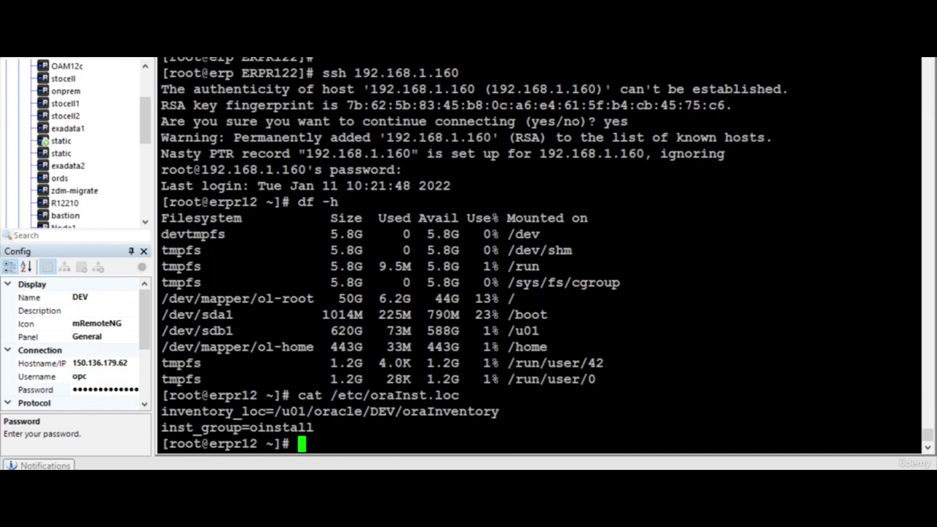
Step: Switch to the oradev user and display its uid and group memberships
{"action": "type", "text": "su - oradev"}
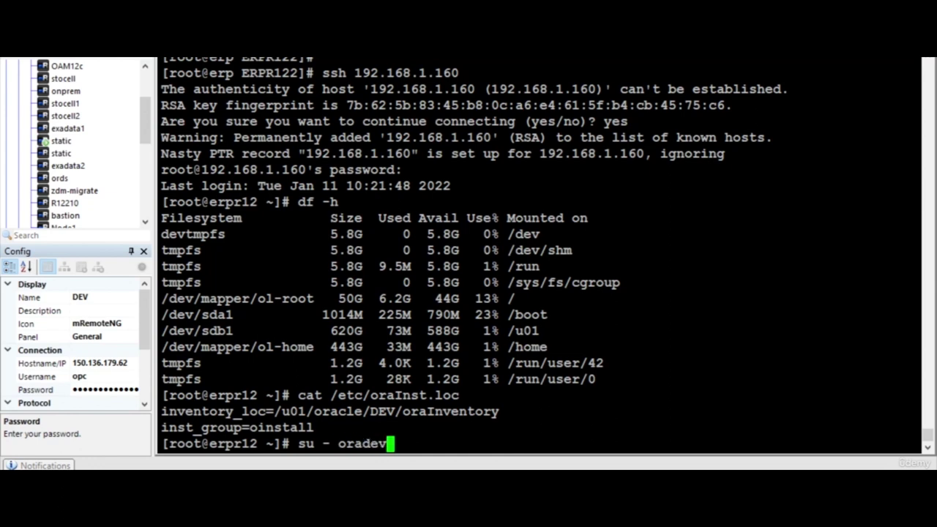
{"action": "key", "text": "Return"}
{"action": "type", "text": "id"}
{"action": "key", "text": "Return"}
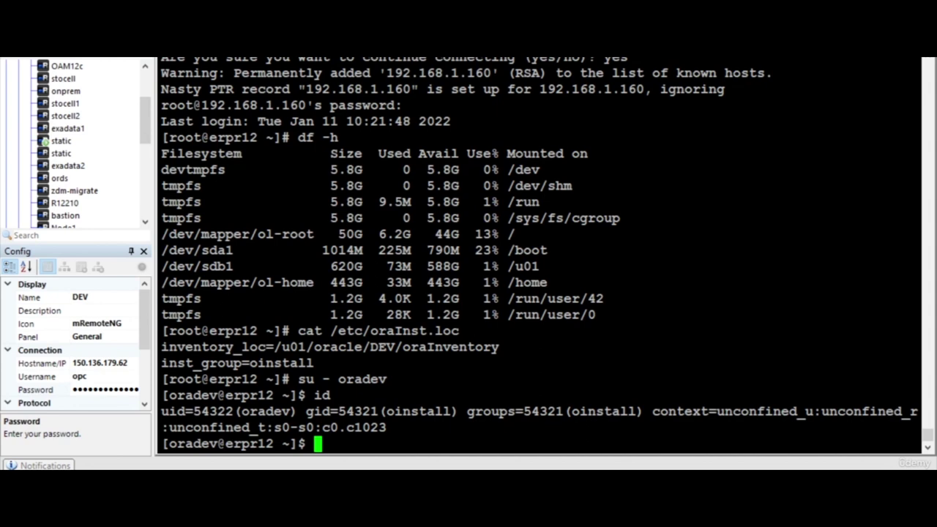
Step: In /u01/oracle/DEV, list the contents, then create and remove test file dd
{"action": "type", "text": "cd /u01/oracle/DEV"}
{"action": "key", "text": "Return"}
{"action": "type", "text": "ls -ltr"}
{"action": "key", "text": "Return"}
{"action": "type", "text": "touch dd"}
{"action": "key", "text": "Return"}
{"action": "type", "text": "rm dd"}
{"action": "key", "text": "Return"}
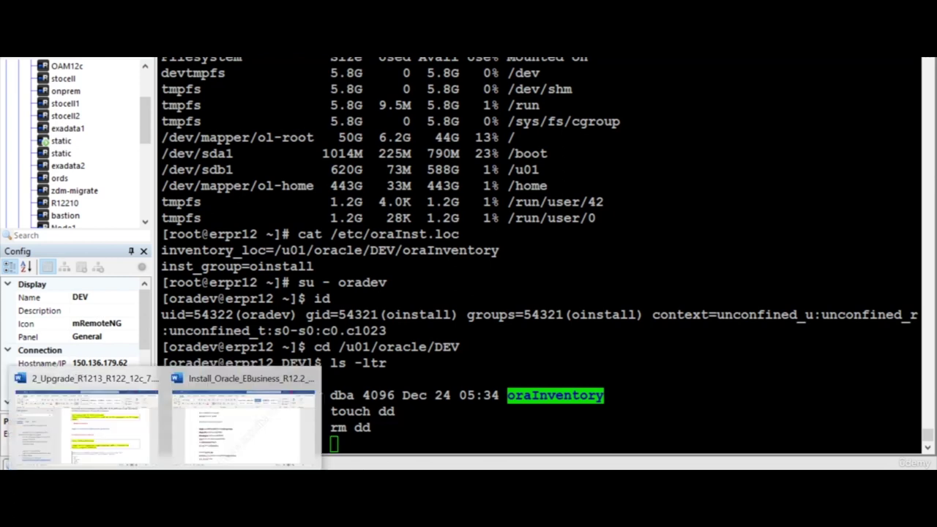
Step: Back in the Word guide, highlight the three firewalld commands
{"action": "left_click", "coordinate": [282, 385]}
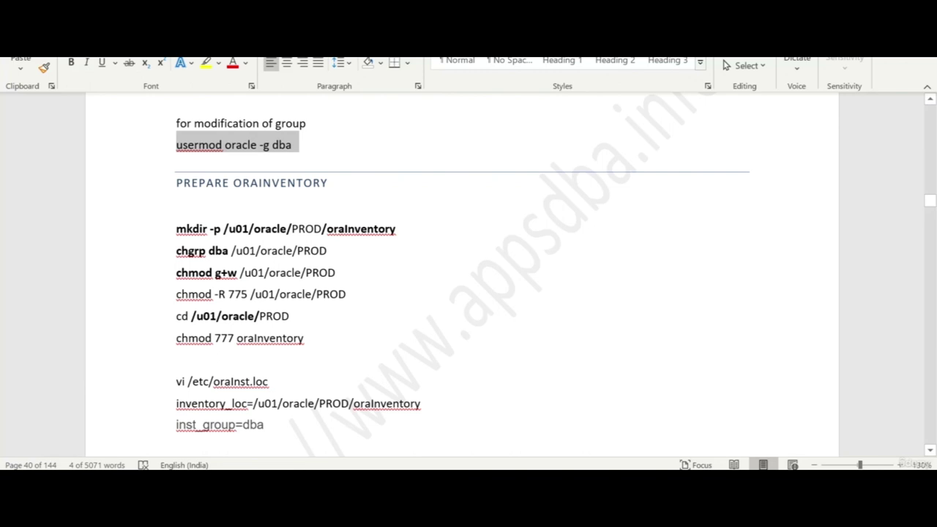
{"action": "scroll", "coordinate": [468, 278], "scroll_direction": "down", "scroll_amount": 10}
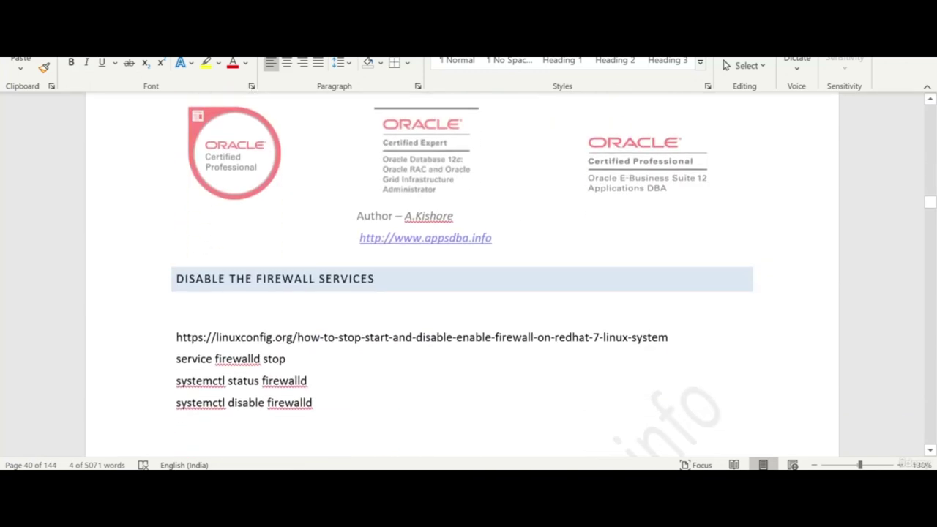
{"action": "scroll", "coordinate": [468, 278], "scroll_direction": "down", "scroll_amount": 3}
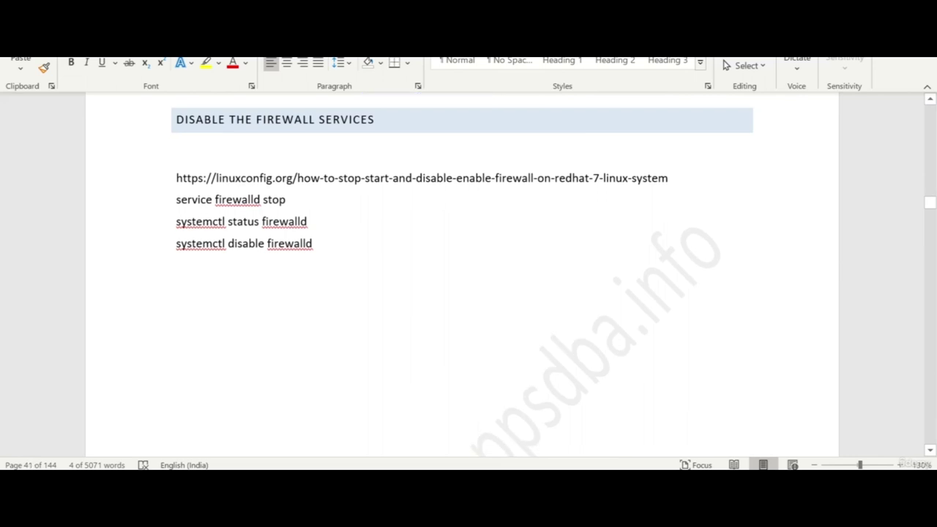
{"action": "left_click_drag", "start_coordinate": [312, 243], "coordinate": [176, 200]}
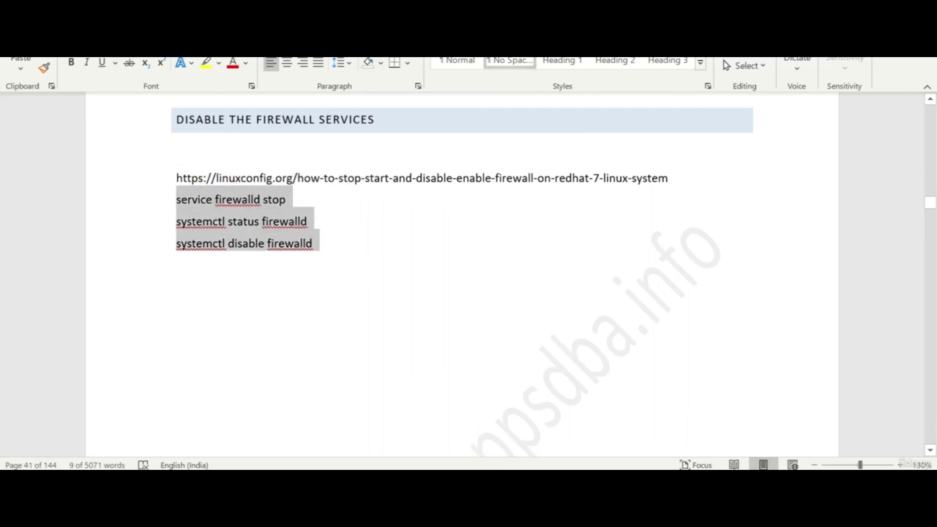
Step: Scroll down to page 47's Rapidwiz 12.2.0.51 staging notes and zip file list
{"action": "scroll", "coordinate": [220, 394], "scroll_direction": "down", "scroll_amount": 10}
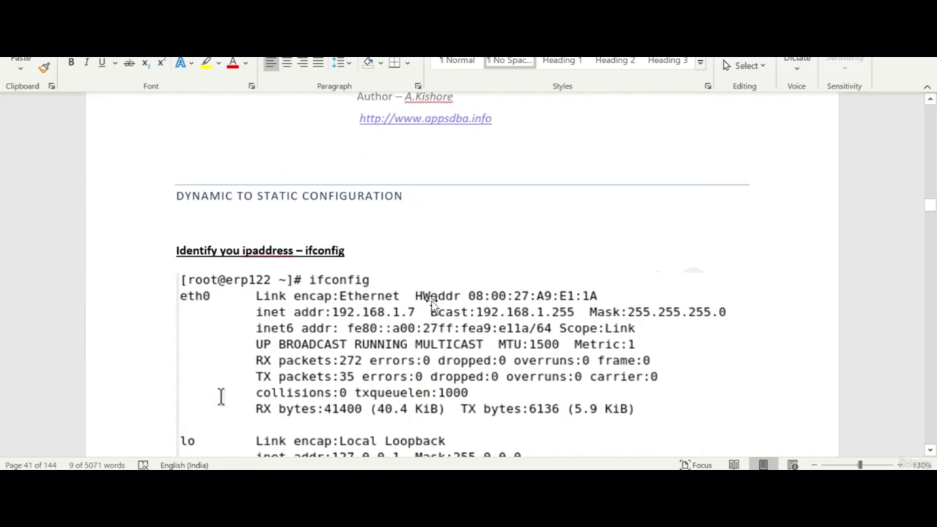
{"action": "scroll", "coordinate": [433, 304], "scroll_direction": "down", "scroll_amount": 4}
{"action": "scroll", "coordinate": [432, 304], "scroll_direction": "up", "scroll_amount": 3}
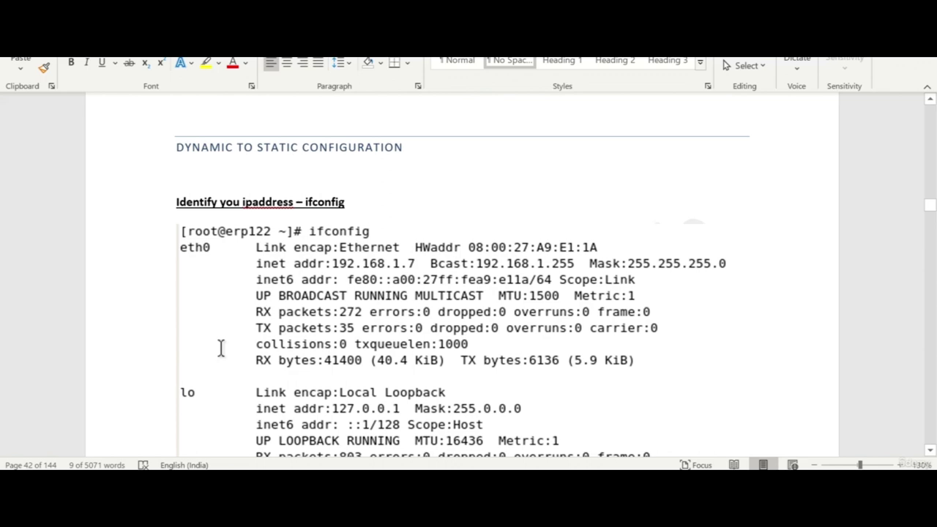
{"action": "scroll", "coordinate": [249, 220], "scroll_direction": "down", "scroll_amount": 10}
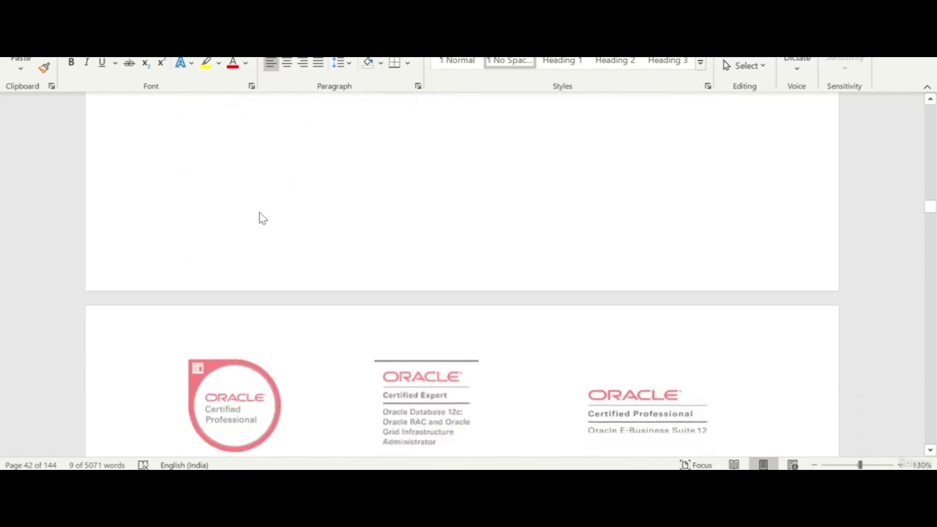
{"action": "scroll", "coordinate": [259, 211], "scroll_direction": "down", "scroll_amount": 10}
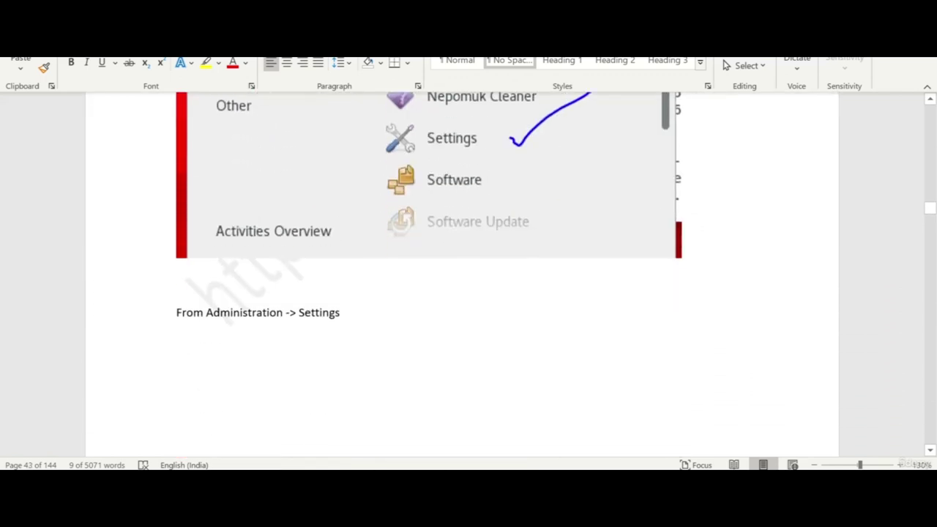
{"action": "scroll", "coordinate": [505, 361], "scroll_direction": "down", "scroll_amount": 10}
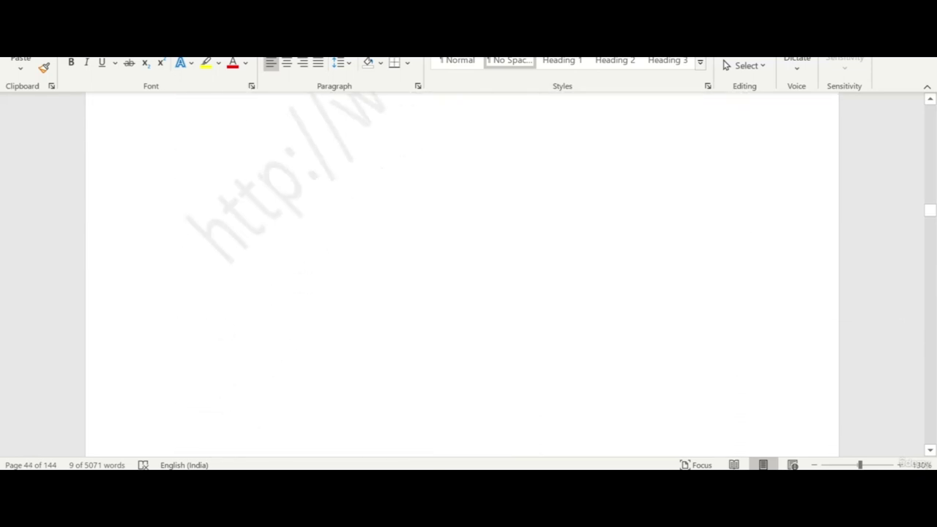
{"action": "scroll", "coordinate": [505, 360], "scroll_direction": "down", "scroll_amount": 10}
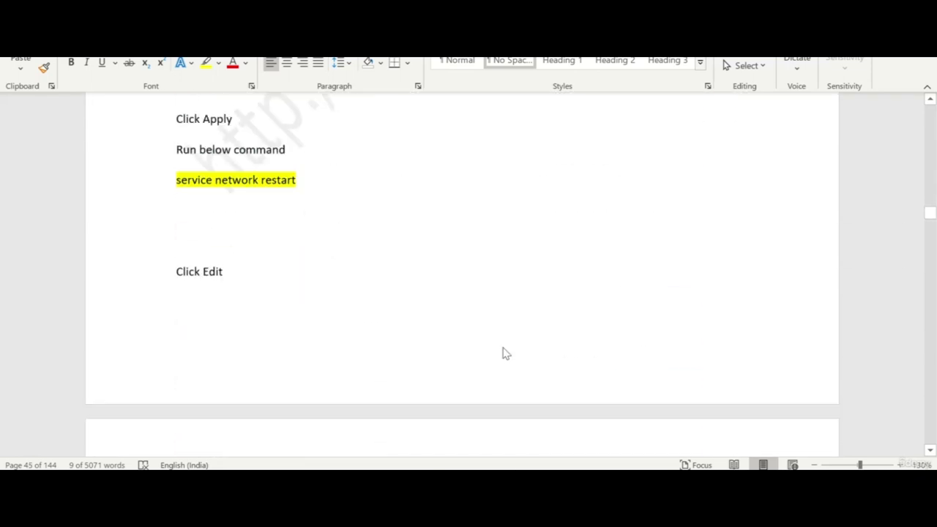
{"action": "scroll", "coordinate": [503, 344], "scroll_direction": "up", "scroll_amount": 3}
{"action": "scroll", "coordinate": [502, 350], "scroll_direction": "down", "scroll_amount": 3}
{"action": "scroll", "coordinate": [502, 349], "scroll_direction": "up", "scroll_amount": 3}
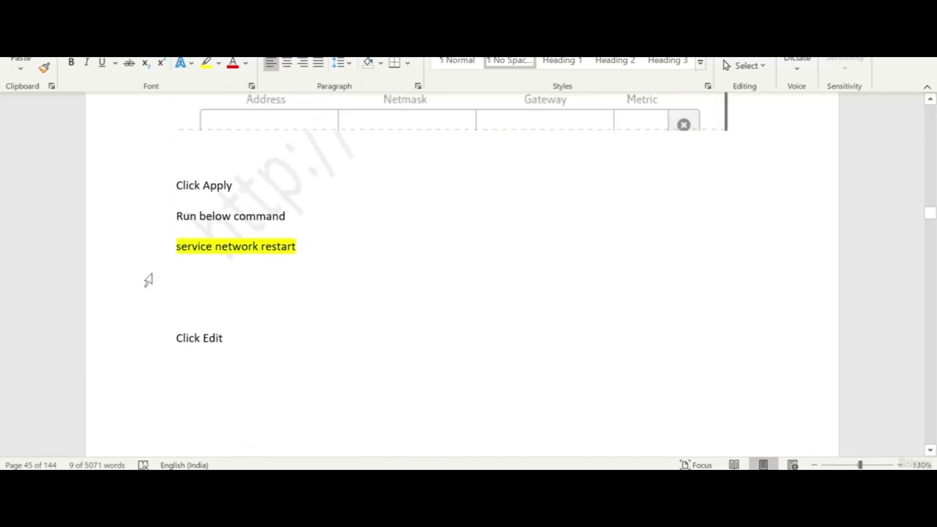
{"action": "scroll", "coordinate": [461, 278], "scroll_direction": "down", "scroll_amount": 12}
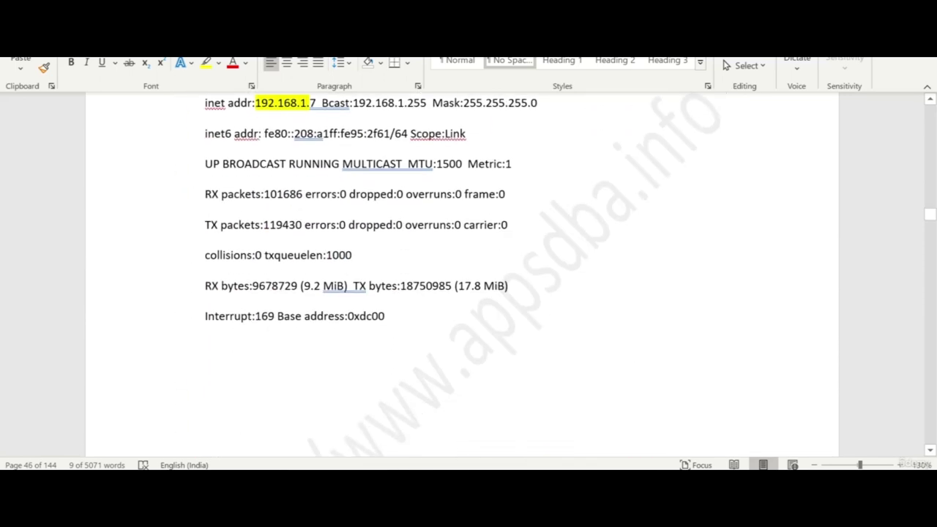
{"action": "scroll", "coordinate": [461, 278], "scroll_direction": "down", "scroll_amount": 8}
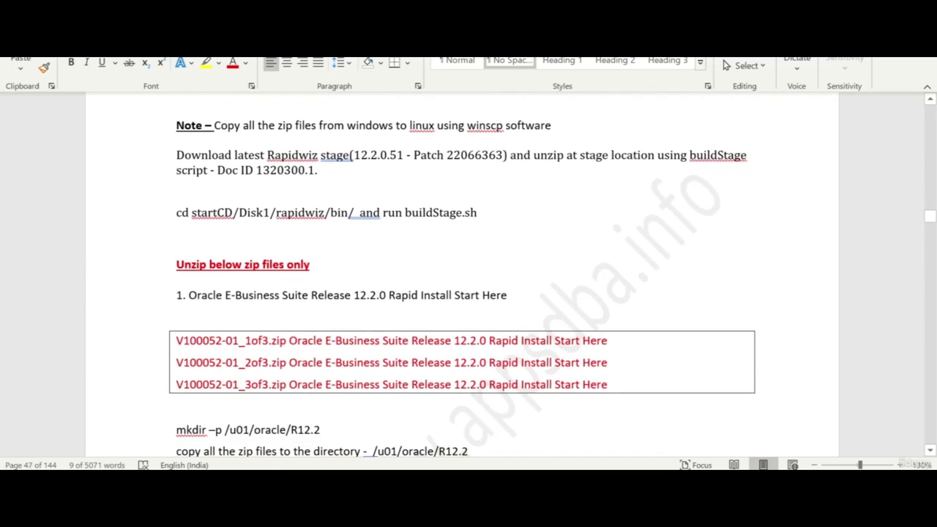
Step: Select the three red V100052-01 Rapid Install zip file lines
{"action": "scroll", "coordinate": [462, 278], "scroll_direction": "down", "scroll_amount": 3}
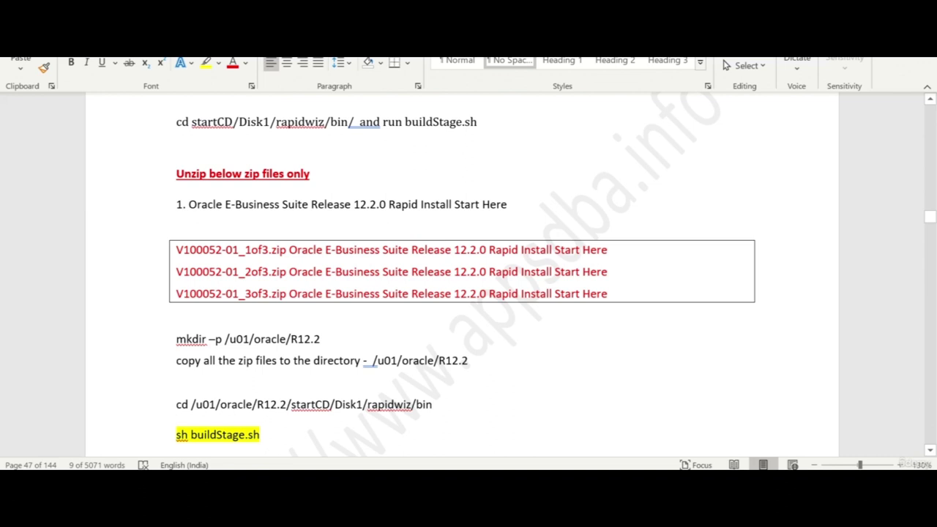
{"action": "left_click_drag", "start_coordinate": [177, 249], "coordinate": [611, 293]}
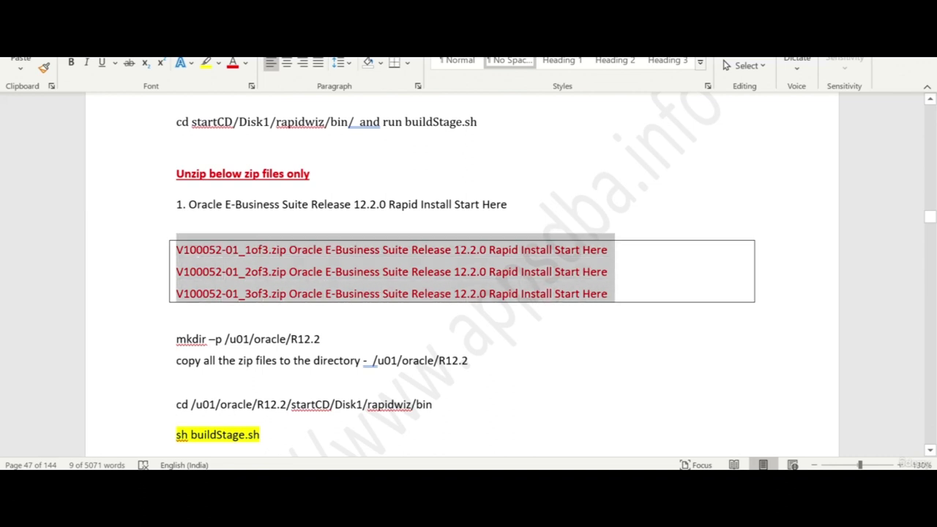
{"action": "scroll", "coordinate": [469, 278], "scroll_direction": "down", "scroll_amount": 5}
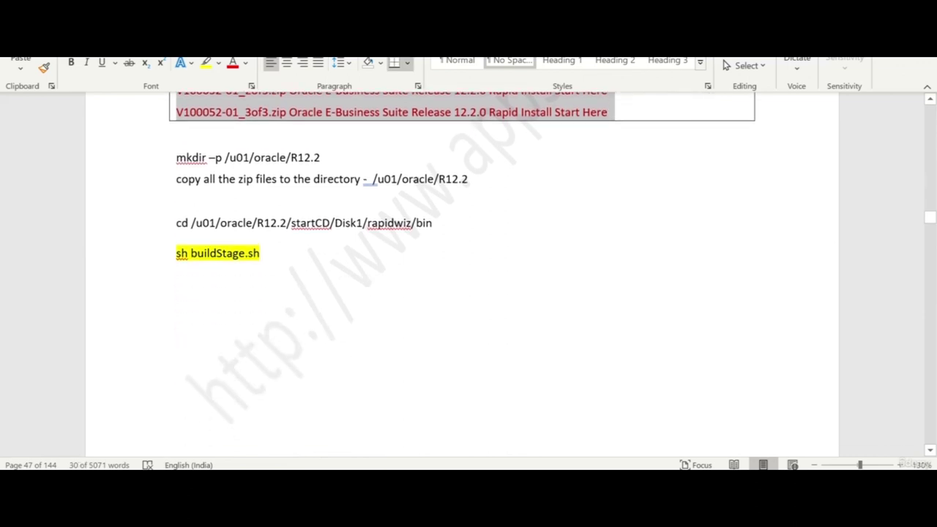
Step: Read past the Build Stage screenshots to page 51's Verify the StartCD Version section
{"action": "scroll", "coordinate": [260, 276], "scroll_direction": "down", "scroll_amount": 10}
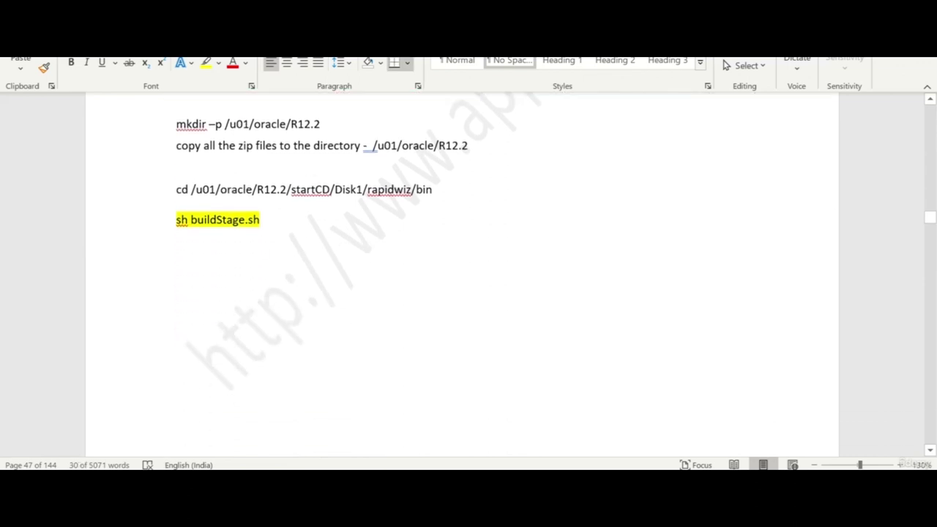
{"action": "scroll", "coordinate": [260, 276], "scroll_direction": "down", "scroll_amount": 5}
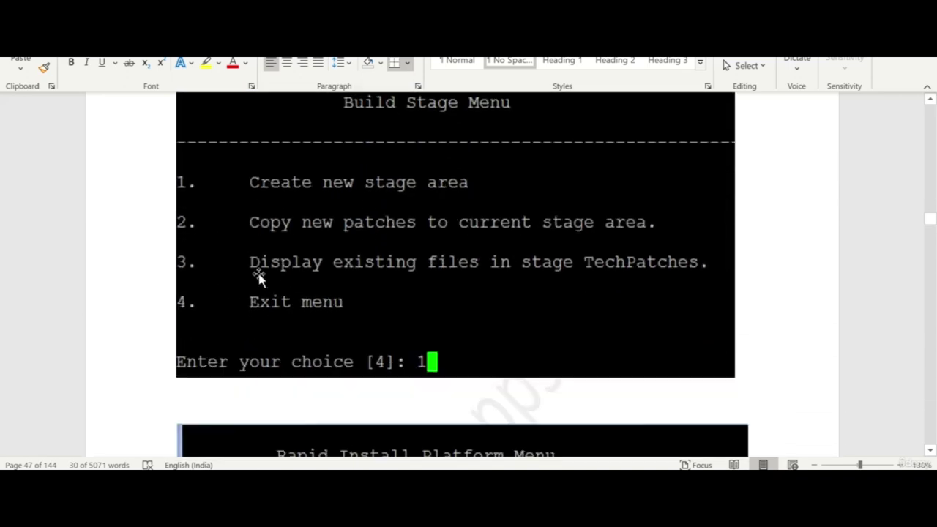
{"action": "scroll", "coordinate": [473, 272], "scroll_direction": "down", "scroll_amount": 9}
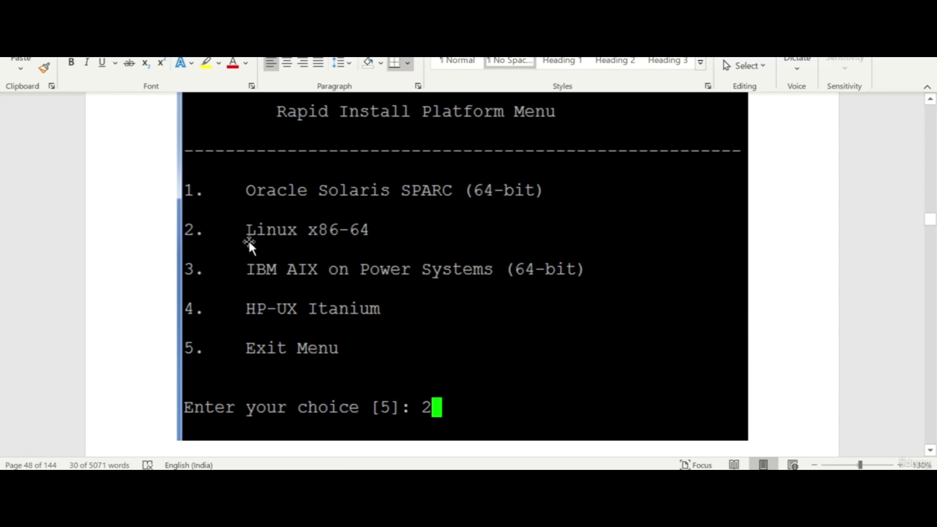
{"action": "scroll", "coordinate": [315, 248], "scroll_direction": "down", "scroll_amount": 20}
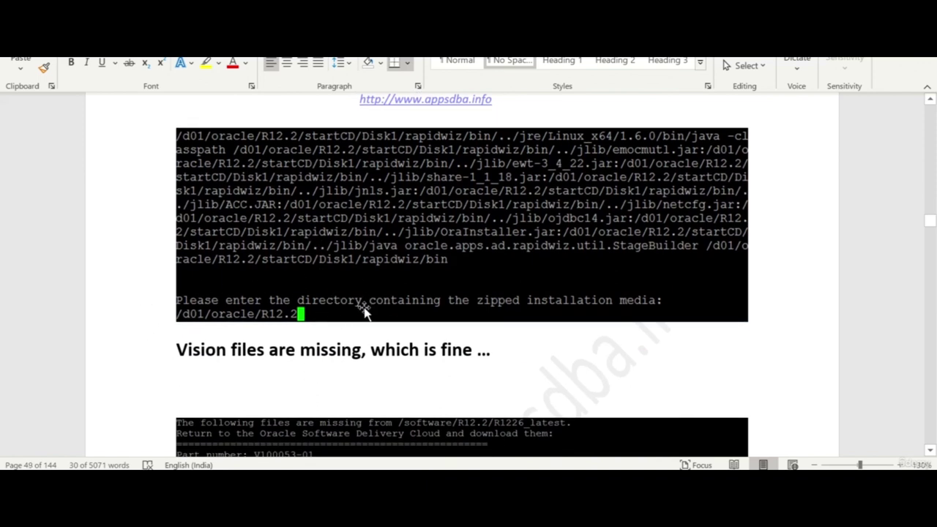
{"action": "scroll", "coordinate": [364, 310], "scroll_direction": "down", "scroll_amount": 3}
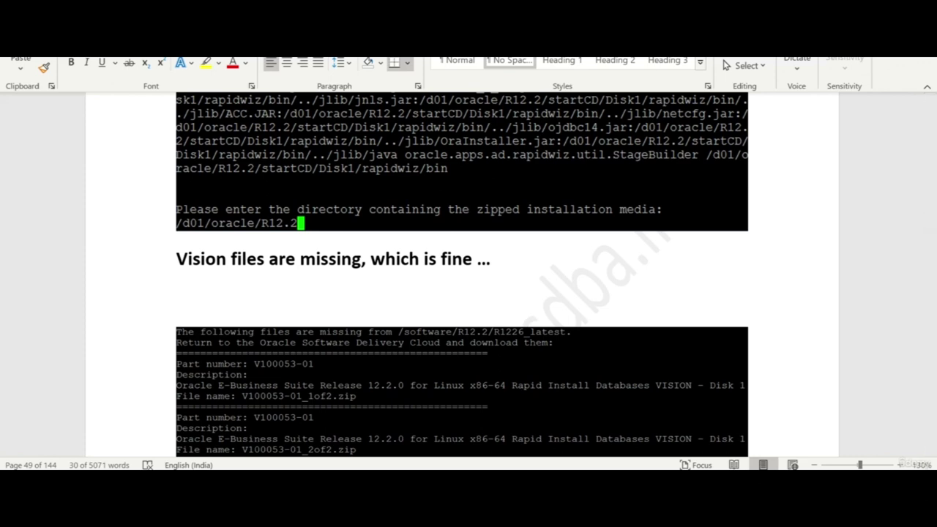
{"action": "scroll", "coordinate": [358, 273], "scroll_direction": "down", "scroll_amount": 15}
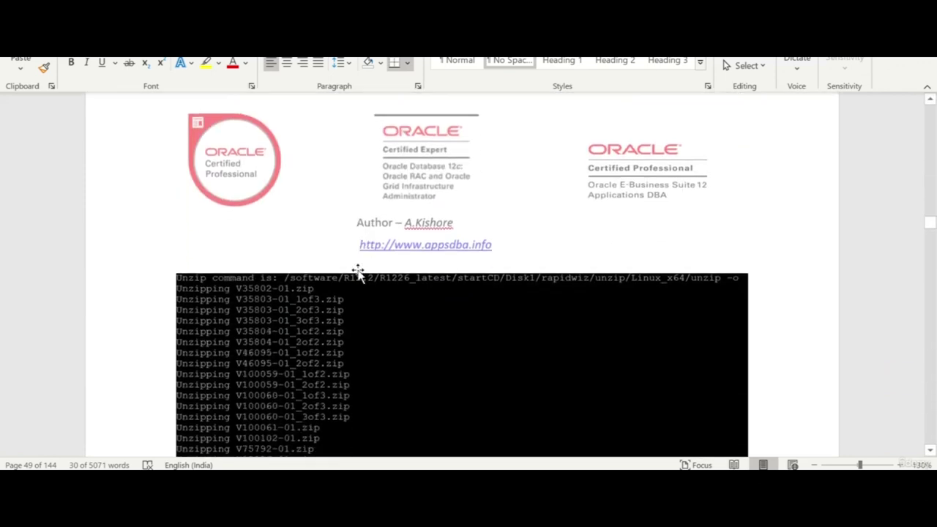
{"action": "scroll", "coordinate": [358, 273], "scroll_direction": "down", "scroll_amount": 15}
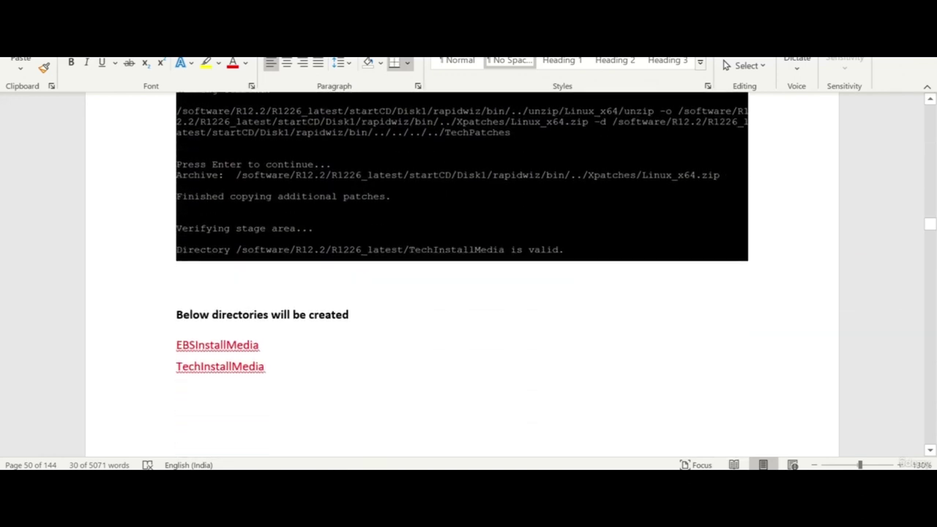
{"action": "scroll", "coordinate": [356, 279], "scroll_direction": "down", "scroll_amount": 8}
{"action": "scroll", "coordinate": [350, 280], "scroll_direction": "up", "scroll_amount": 3}
{"action": "scroll", "coordinate": [349, 280], "scroll_direction": "up", "scroll_amount": 1}
{"action": "scroll", "coordinate": [348, 280], "scroll_direction": "up", "scroll_amount": 2}
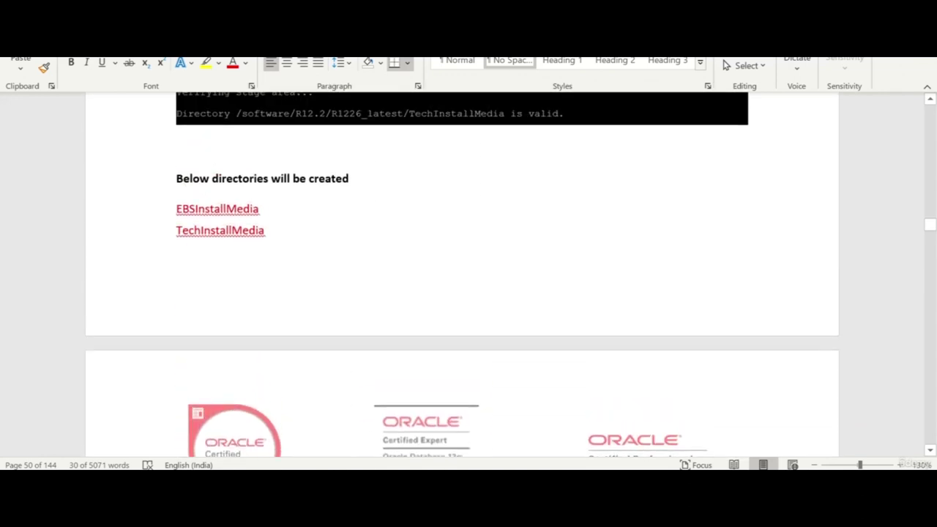
{"action": "scroll", "coordinate": [225, 232], "scroll_direction": "down", "scroll_amount": 11}
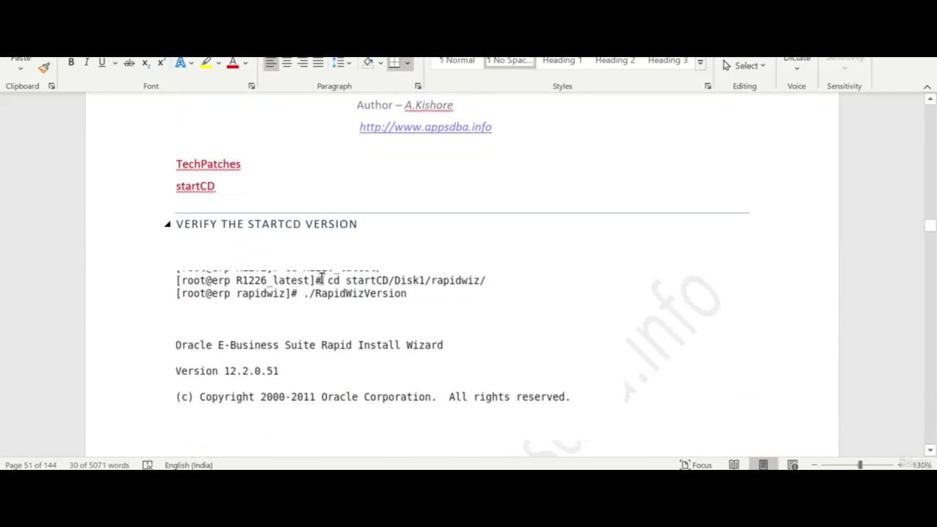
Step: Scroll past the rpm, sysctl and limits sections to page 58's NFS SETUP commands
{"action": "scroll", "coordinate": [272, 350], "scroll_direction": "down", "scroll_amount": 4}
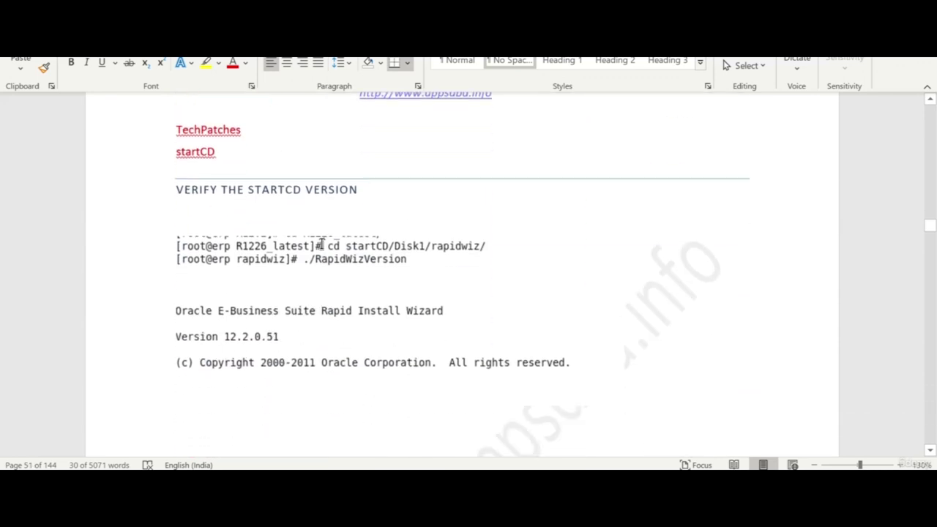
{"action": "scroll", "coordinate": [303, 296], "scroll_direction": "down", "scroll_amount": 5}
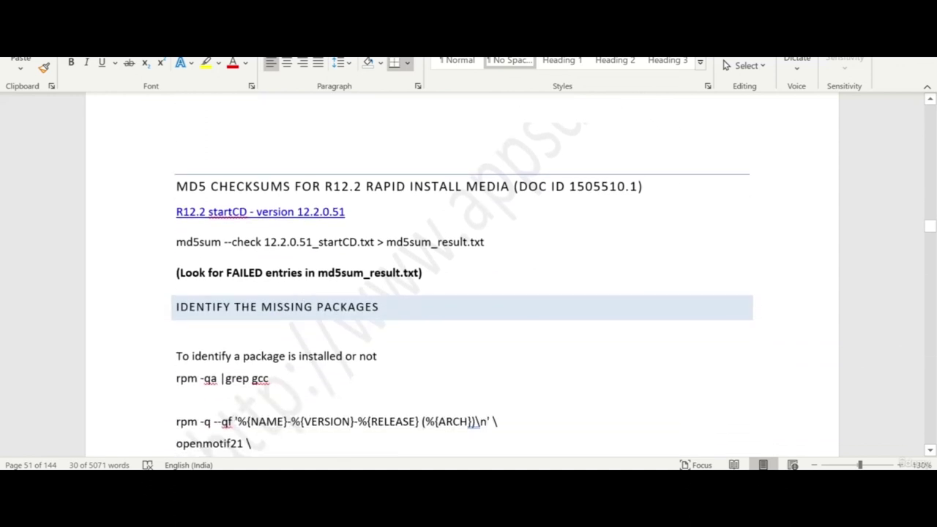
{"action": "scroll", "coordinate": [459, 275], "scroll_direction": "down", "scroll_amount": 4}
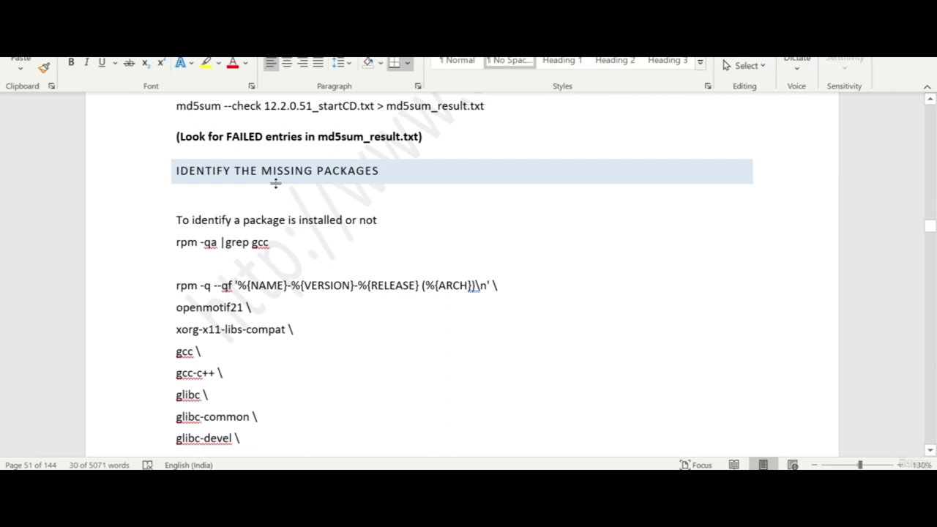
{"action": "scroll", "coordinate": [320, 297], "scroll_direction": "down", "scroll_amount": 20}
{"action": "scroll", "coordinate": [320, 298], "scroll_direction": "down", "scroll_amount": 15}
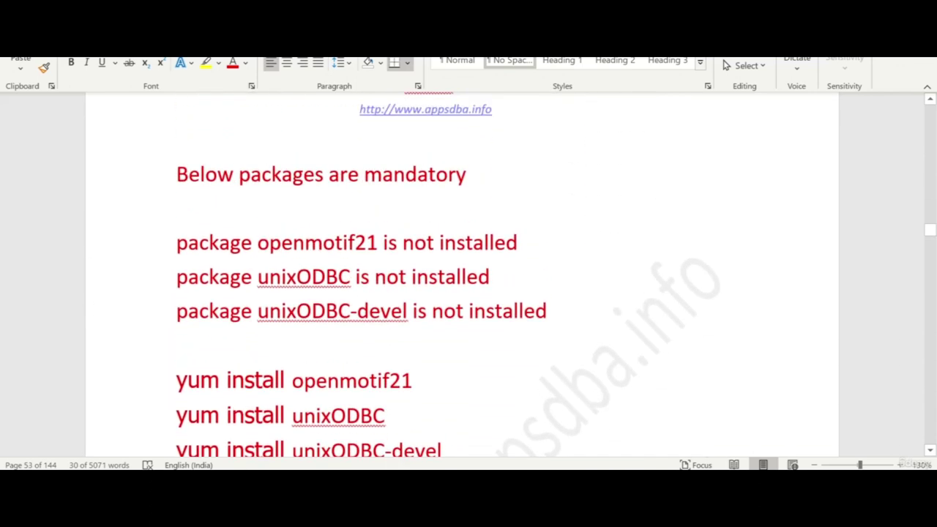
{"action": "scroll", "coordinate": [320, 297], "scroll_direction": "down", "scroll_amount": 5}
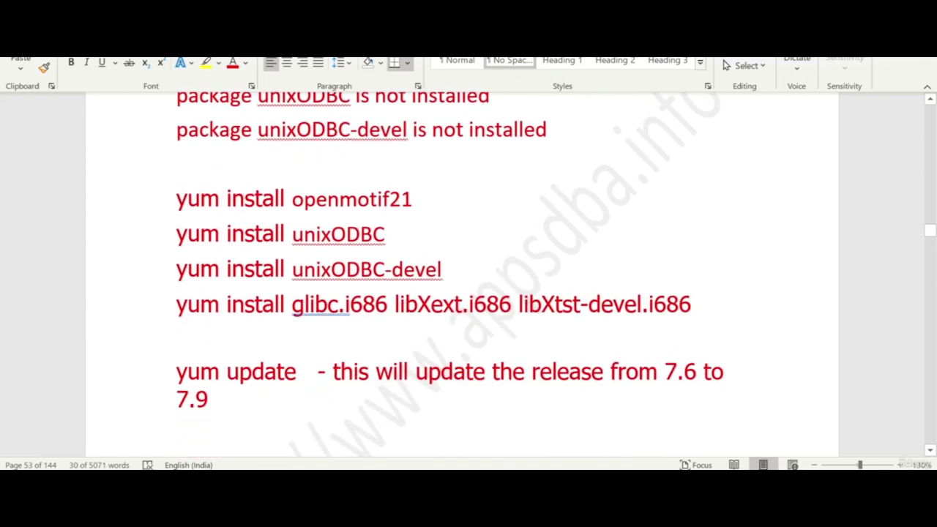
{"action": "scroll", "coordinate": [450, 274], "scroll_direction": "down", "scroll_amount": 1}
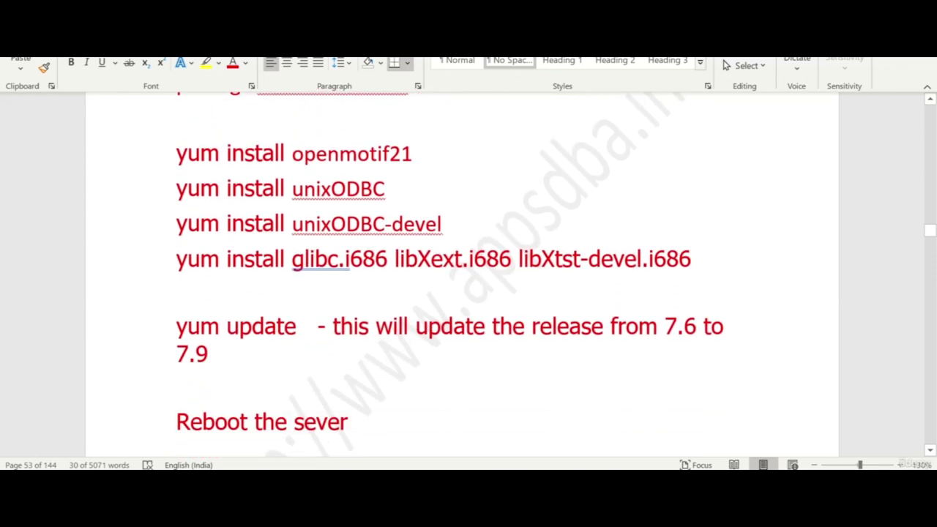
{"action": "scroll", "coordinate": [462, 274], "scroll_direction": "down", "scroll_amount": 2}
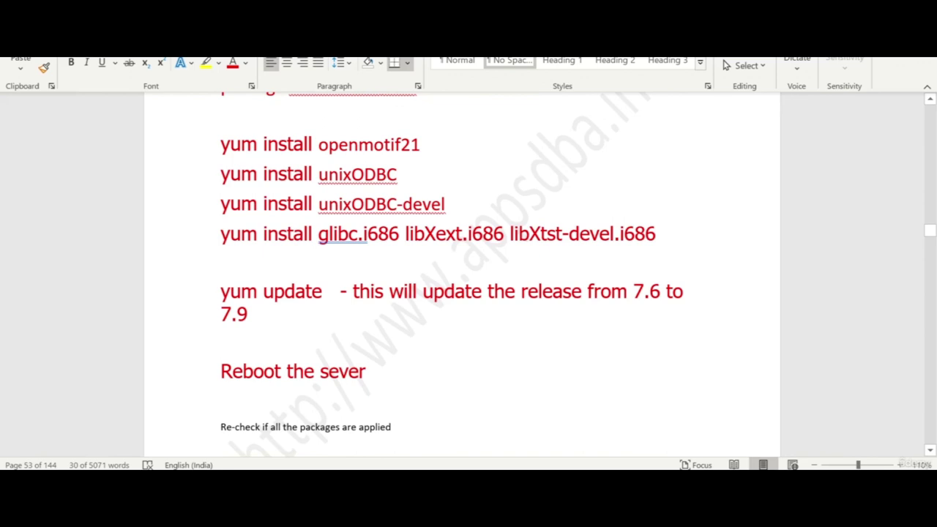
{"action": "scroll", "coordinate": [461, 275], "scroll_direction": "down", "scroll_amount": 12}
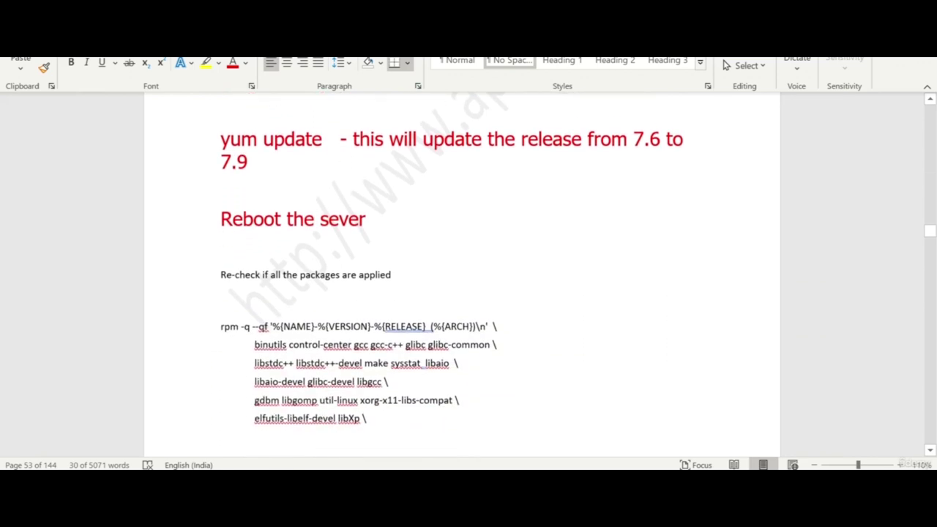
{"action": "scroll", "coordinate": [462, 275], "scroll_direction": "down", "scroll_amount": 20}
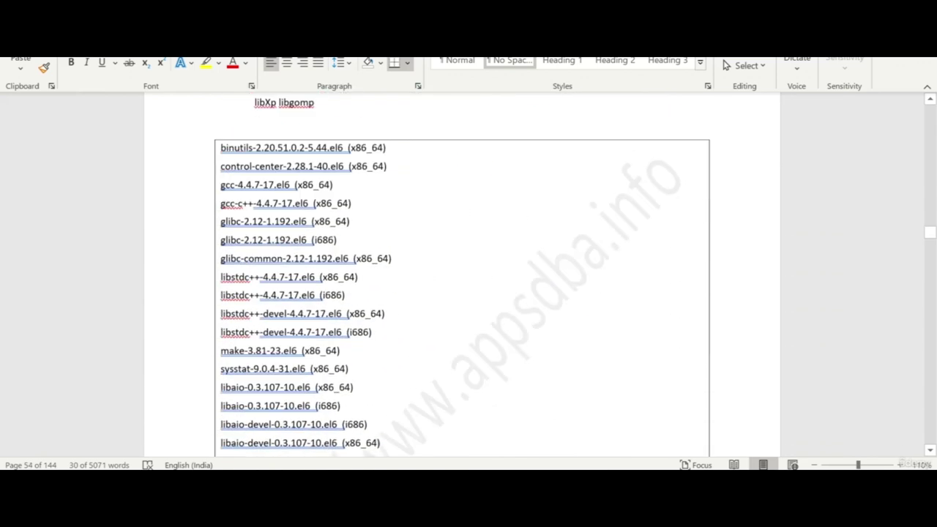
{"action": "scroll", "coordinate": [369, 366], "scroll_direction": "down", "scroll_amount": 20}
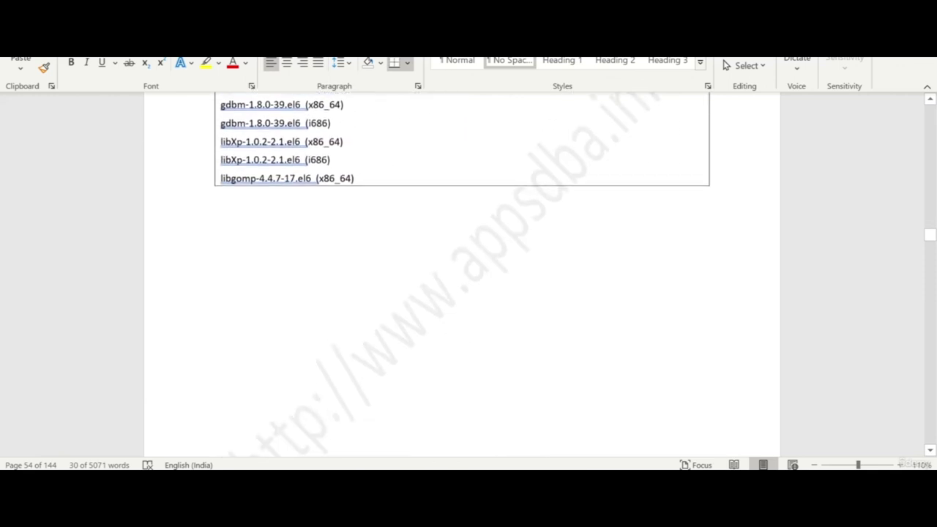
{"action": "scroll", "coordinate": [461, 275], "scroll_direction": "down", "scroll_amount": 4}
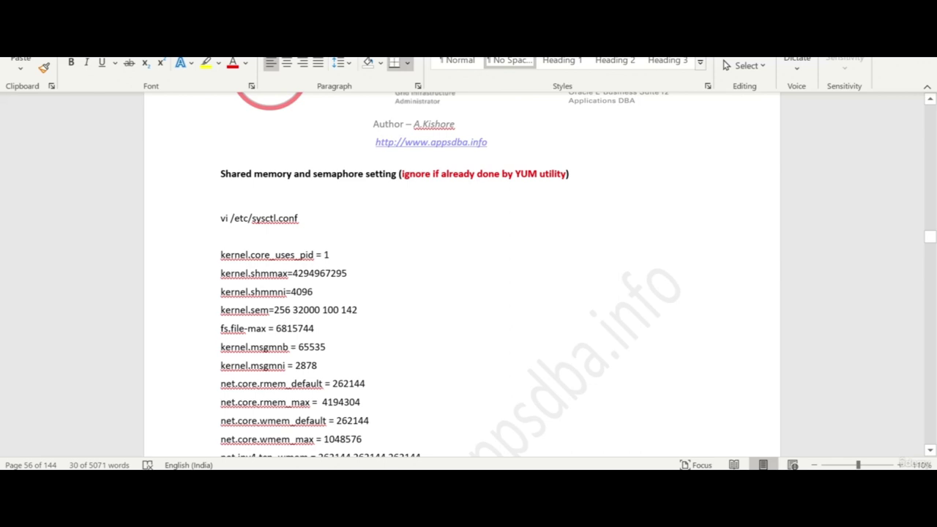
{"action": "scroll", "coordinate": [462, 278], "scroll_direction": "down", "scroll_amount": 7}
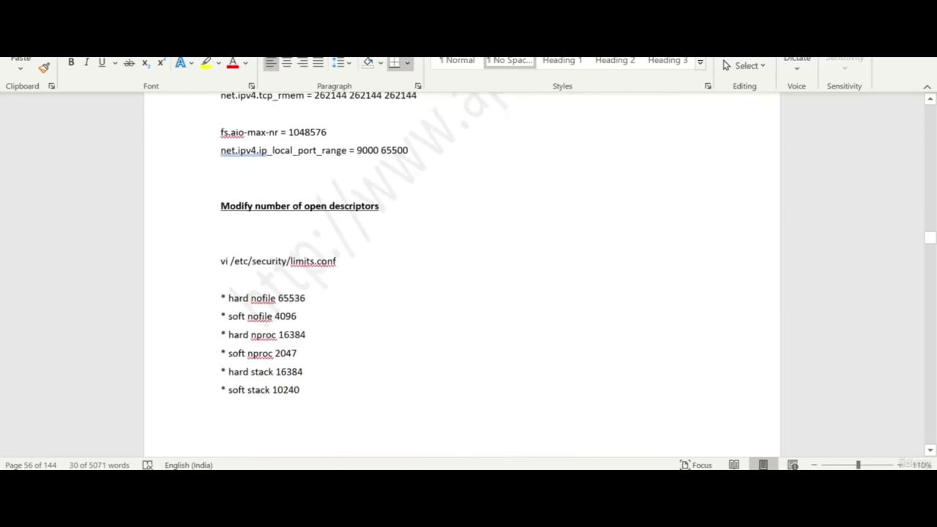
{"action": "scroll", "coordinate": [461, 278], "scroll_direction": "down", "scroll_amount": 15}
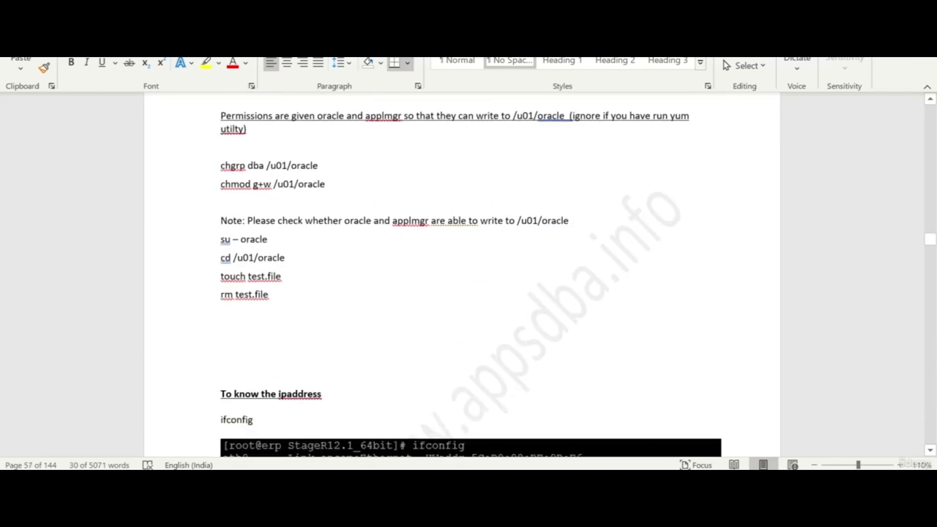
{"action": "scroll", "coordinate": [418, 274], "scroll_direction": "down", "scroll_amount": 4}
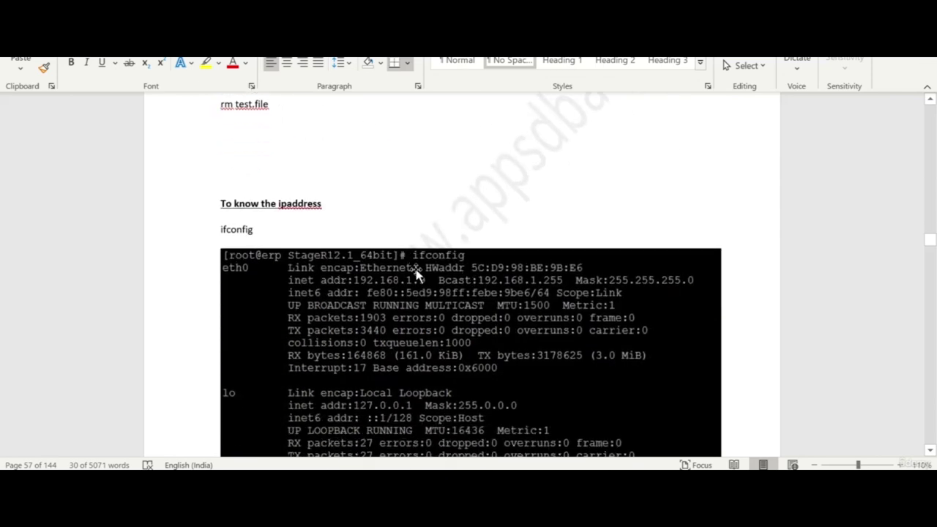
{"action": "scroll", "coordinate": [416, 278], "scroll_direction": "down", "scroll_amount": 3}
{"action": "scroll", "coordinate": [416, 280], "scroll_direction": "down", "scroll_amount": 7}
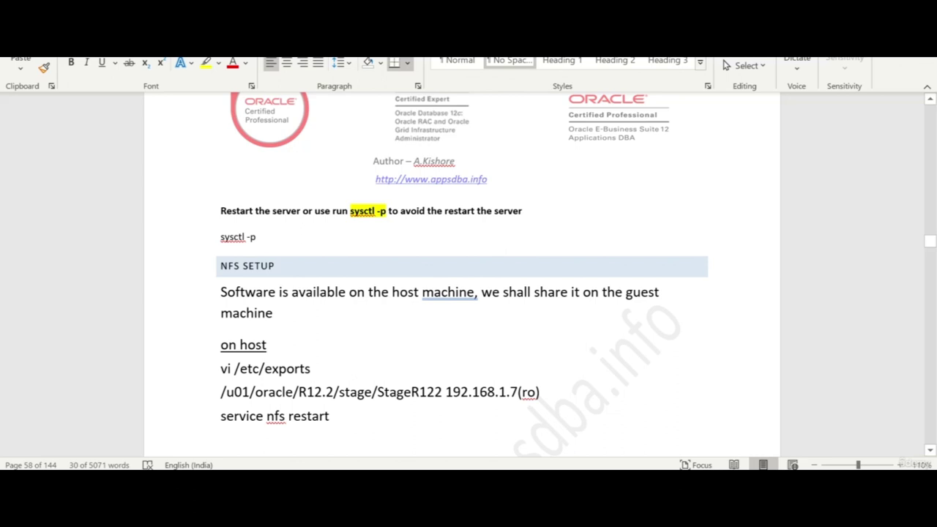
{"action": "scroll", "coordinate": [462, 275], "scroll_direction": "down", "scroll_amount": 4}
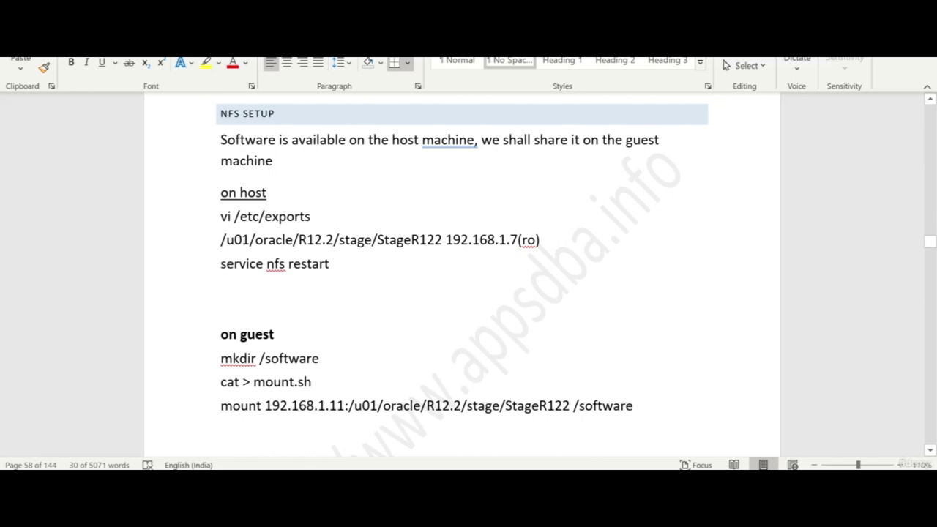
{"action": "scroll", "coordinate": [462, 275], "scroll_direction": "down", "scroll_amount": 2}
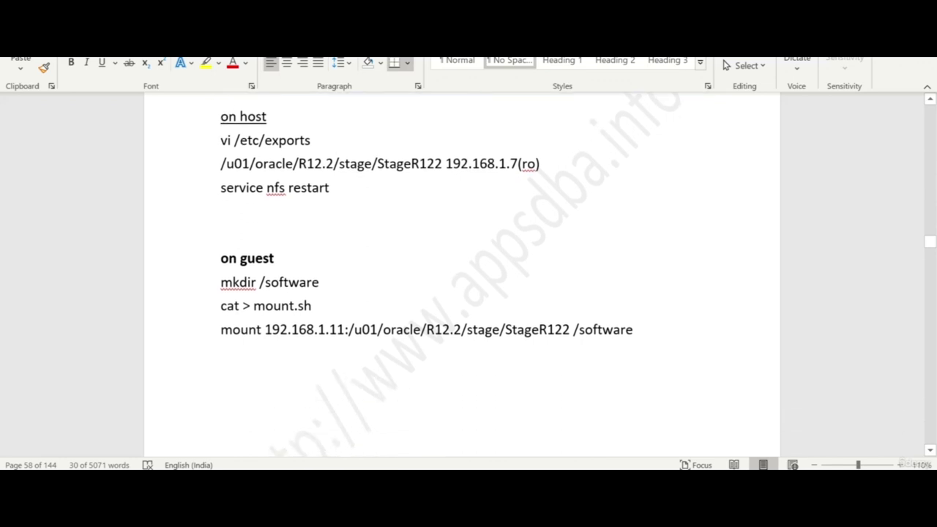
{"action": "scroll", "coordinate": [462, 275], "scroll_direction": "up", "scroll_amount": 2}
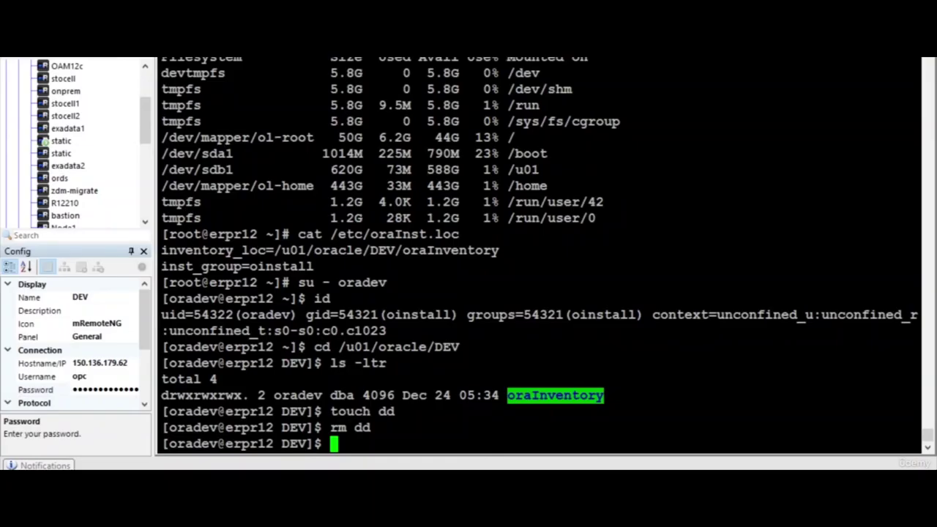
Step: Print the working directory, then exit from oradev back to root
{"action": "type", "text": "pwd"}
{"action": "key", "text": "Return"}
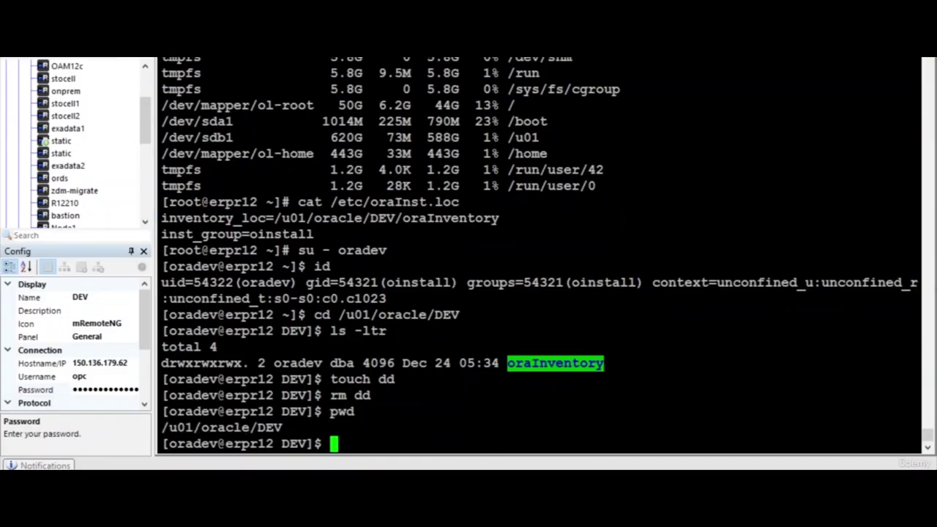
{"action": "type", "text": "exit"}
{"action": "key", "text": "Return"}
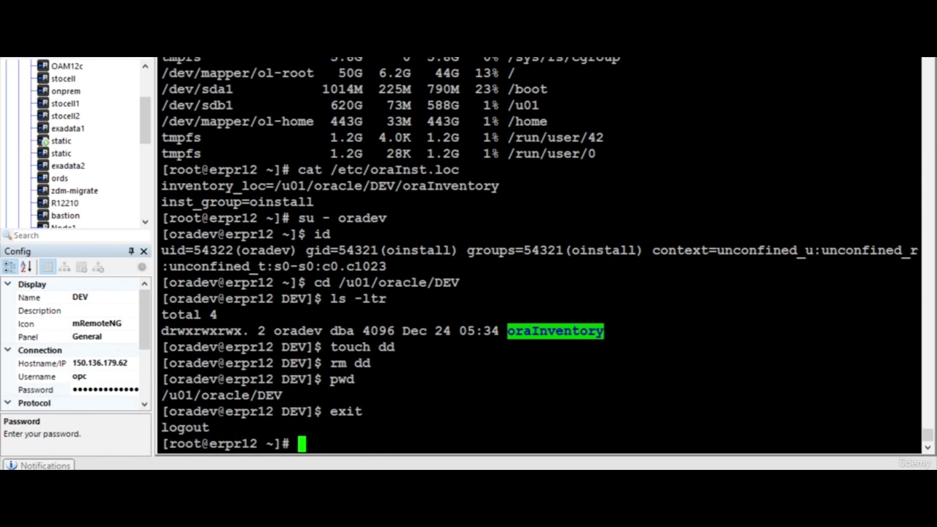
Step: Check the guest's filesystems with df -h, then log out of the SSH session
{"action": "type", "text": "df -h"}
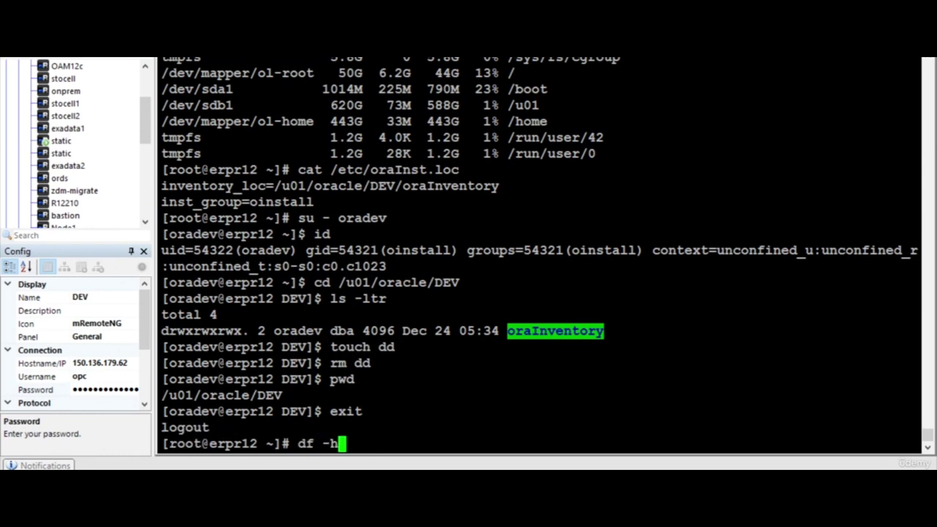
{"action": "key", "text": "Return"}
{"action": "type", "text": "cd /u"}
{"action": "key", "text": "BackSpace"}
{"action": "key", "text": "BackSpace"}
{"action": "key", "text": "BackSpace"}
{"action": "key", "text": "BackSpace"}
{"action": "key", "text": "BackSpace"}
{"action": "type", "text": "exit"}
{"action": "key", "text": "Return"}
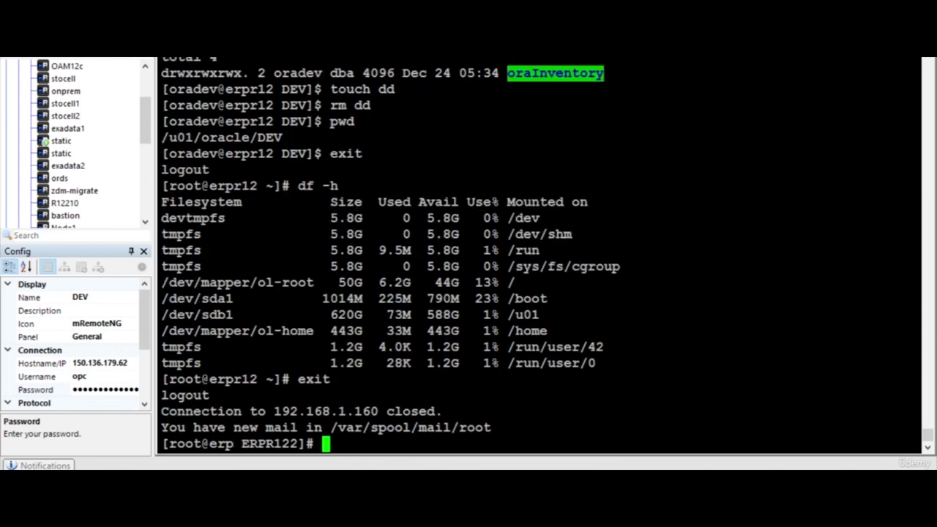
{"action": "key", "text": "Return"}
{"action": "key", "text": "Return"}
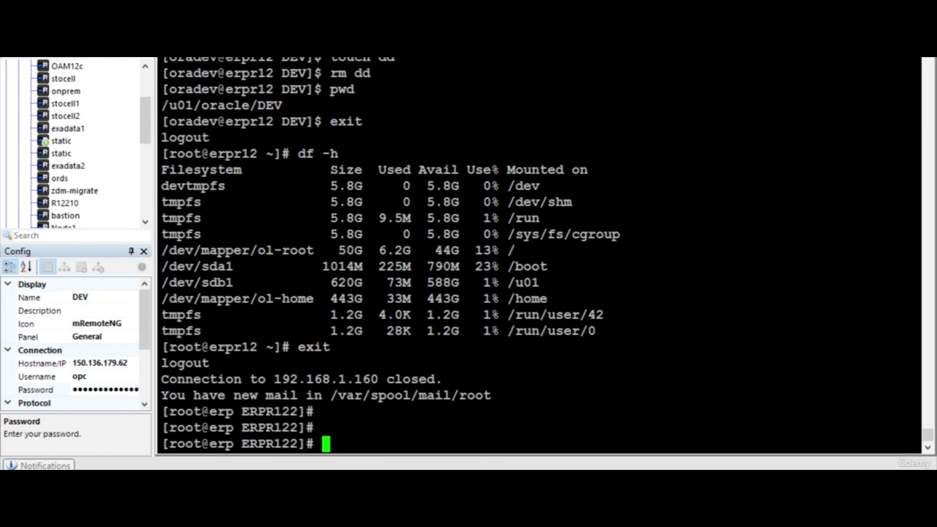
Step: On the host, go to /d01/oracle and list its contents by date
{"action": "type", "text": "cd /u0"}
{"action": "key", "text": "BackSpace"}
{"action": "key", "text": "BackSpace"}
{"action": "type", "text": "d01/oracle/"}
{"action": "key", "text": "Return"}
{"action": "type", "text": "ls -ltr"}
{"action": "key", "text": "Return"}
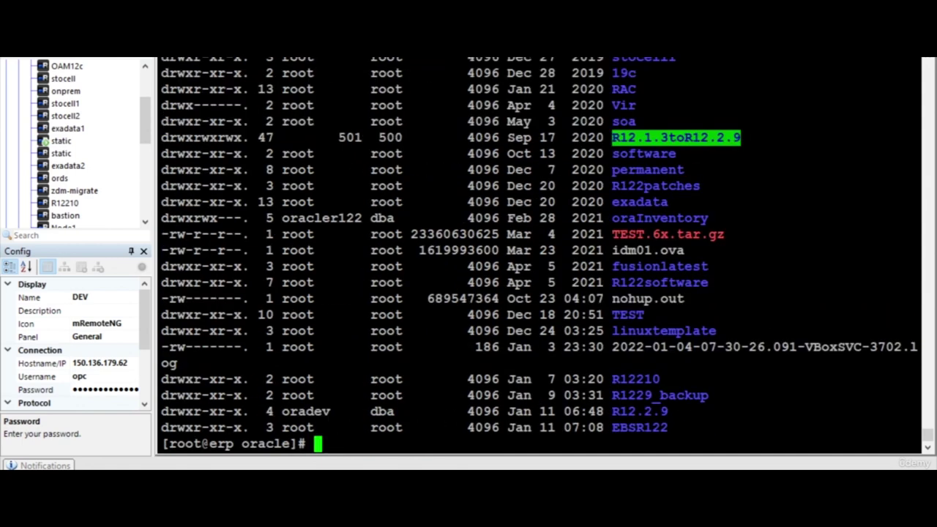
Step: Enter the R122software folder and list its installation zip files
{"action": "type", "text": "cd"}
{"action": "double_click", "coordinate": [660, 282]}
{"action": "right_click", "coordinate": [660, 283]}
{"action": "key", "text": "Return"}
{"action": "type", "text": "ls -ltr"}
{"action": "key", "text": "Return"}
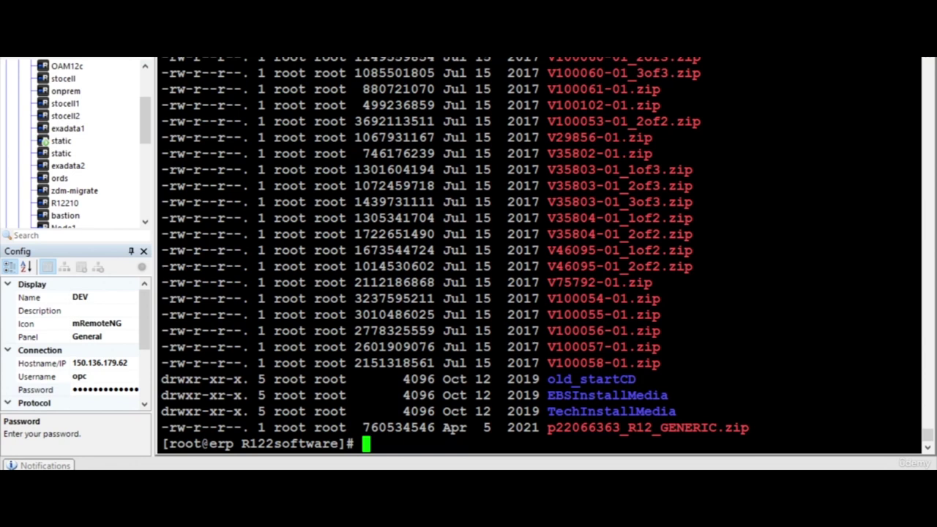
Step: Confirm the current path is /d01/oracle/R122software with pwd
{"action": "type", "text": "vi"}
{"action": "key", "text": "BackSpace"}
{"action": "key", "text": "BackSpace"}
{"action": "type", "text": "pwd"}
{"action": "key", "text": "Return"}
{"action": "type", "text": "vi "}
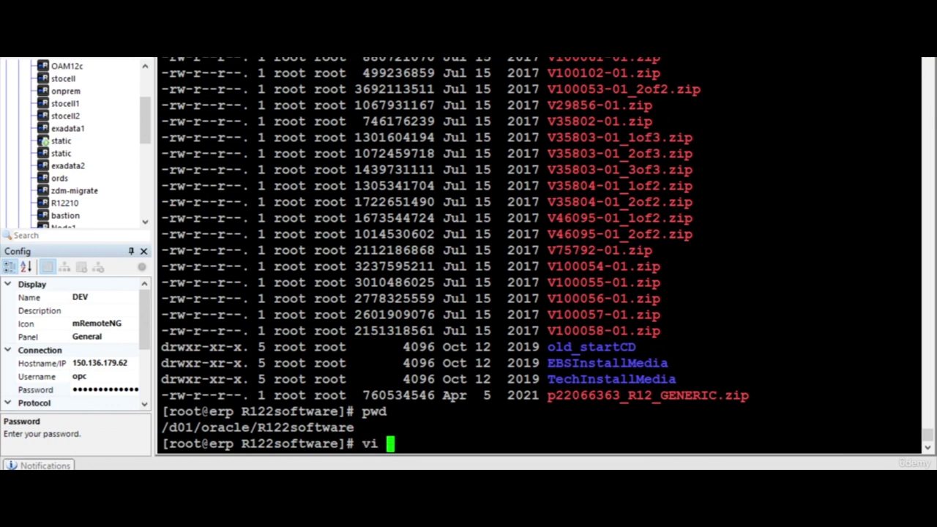
{"action": "type", "text": "/etc/exports"}
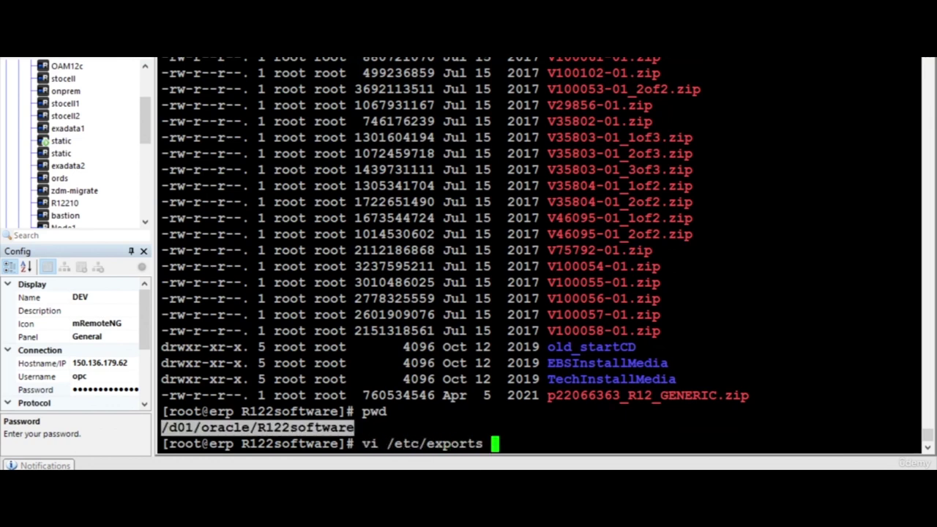
Step: In /etc/exports, add a new line after the last export with the R122software path
{"action": "key", "text": "Return"}
{"action": "key", "text": "Down"}
{"action": "key", "text": "Down"}
{"action": "key", "text": "Down"}
{"action": "key", "text": "Down"}
{"action": "key", "text": "Down"}
{"action": "key", "text": "Down"}
{"action": "key", "text": "Down"}
{"action": "key", "text": "Down"}
{"action": "key", "text": "Down"}
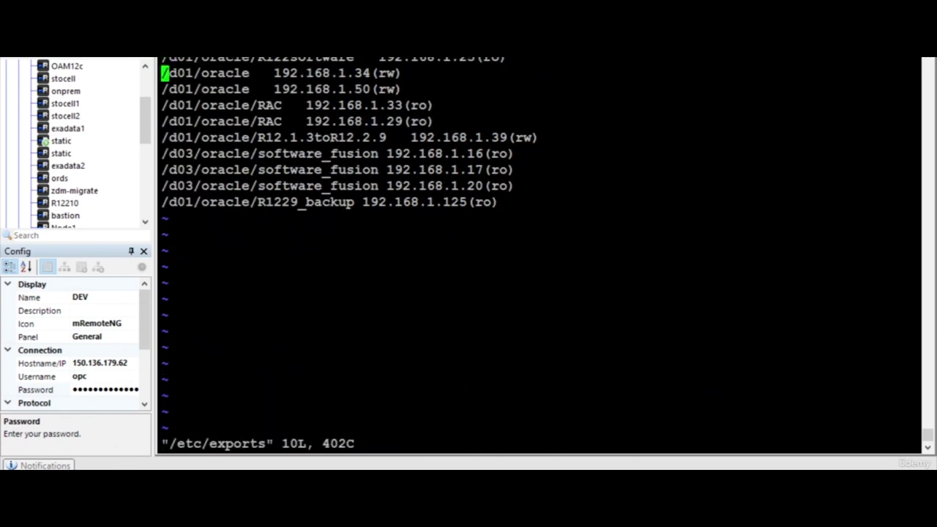
{"action": "key", "text": "$"}
{"action": "key", "text": "a"}
{"action": "key", "text": "Return"}
{"action": "type", "text": "/d01/oracle/R122software"}
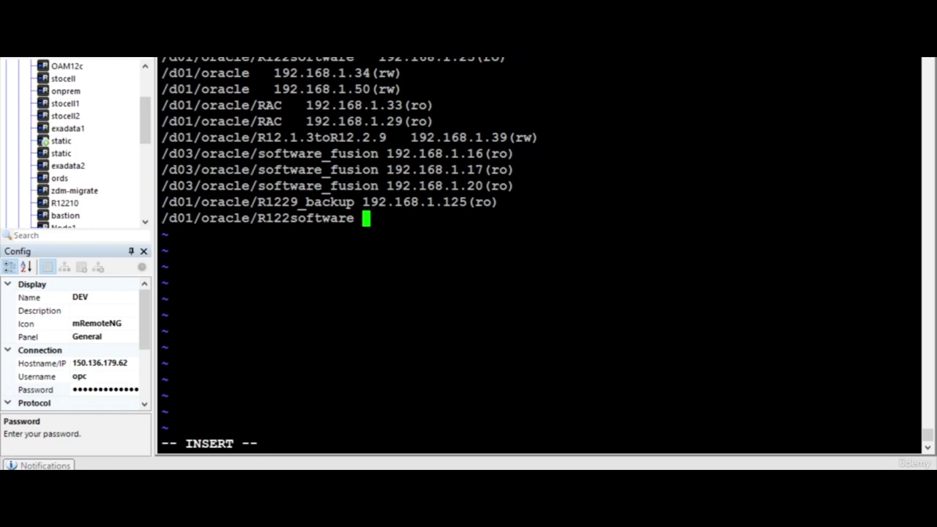
{"action": "type", "text": "192.1"}
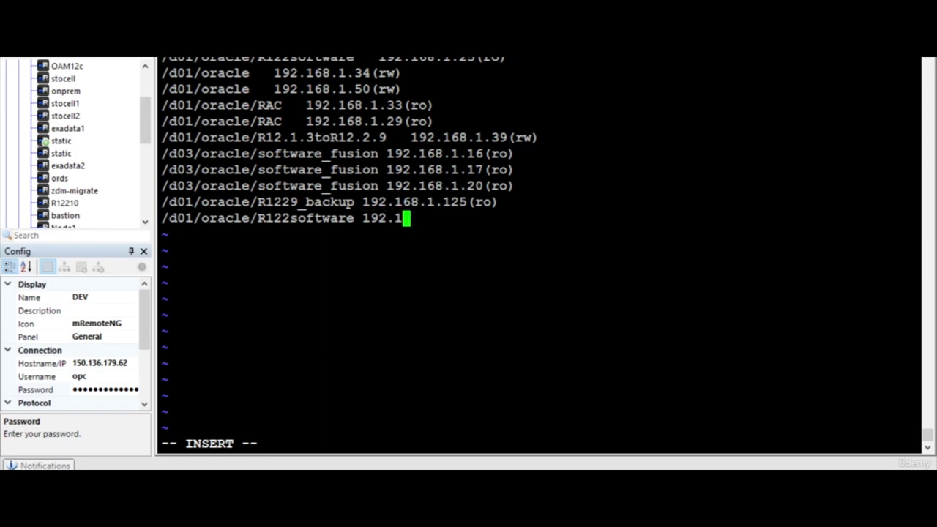
{"action": "type", "text": "68.1"}
Step: Complete the export as 192.168.1.160(ro) and save the file with :wq!
{"action": "mouse_move", "coordinate": [387, 474]}
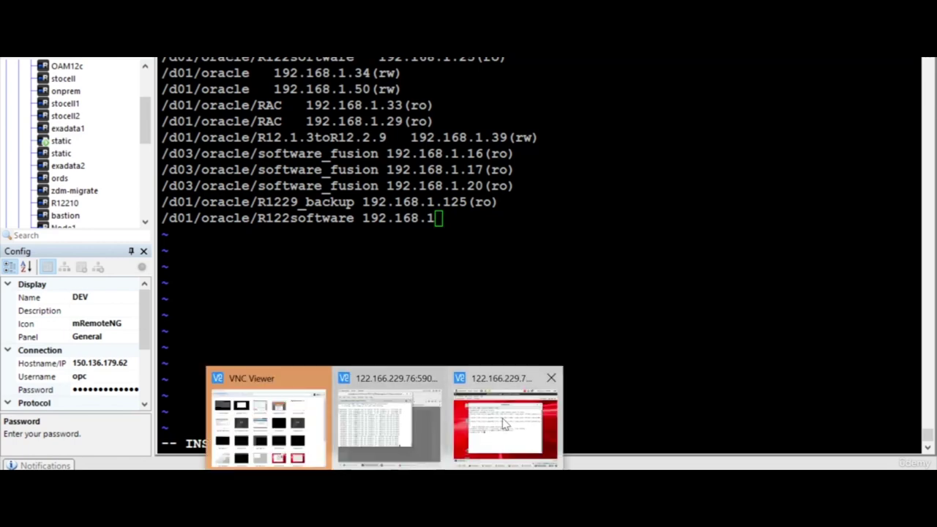
{"action": "left_click", "coordinate": [505, 399]}
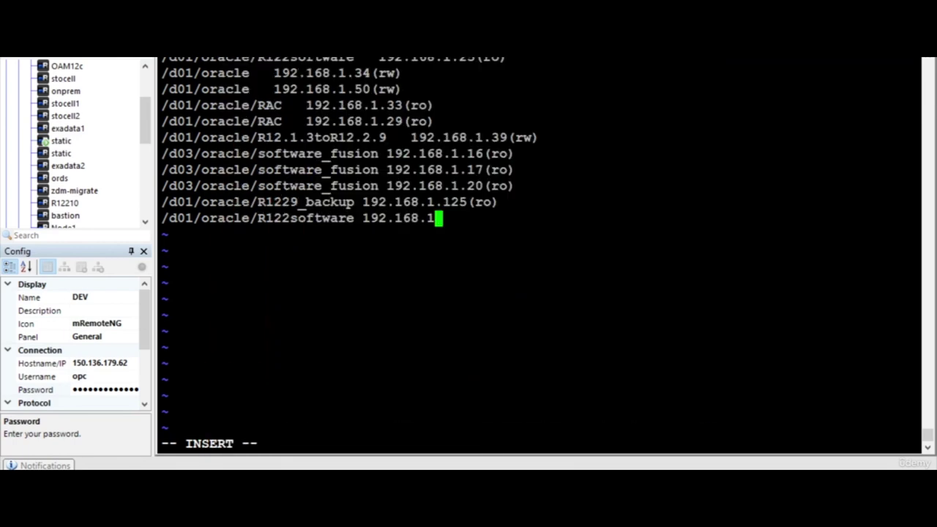
{"action": "left_click", "coordinate": [320, 414]}
{"action": "type", "text": "60"}
{"action": "key", "text": "BackSpace"}
{"action": "key", "text": "BackSpace"}
{"action": "type", "text": ".160(r0"}
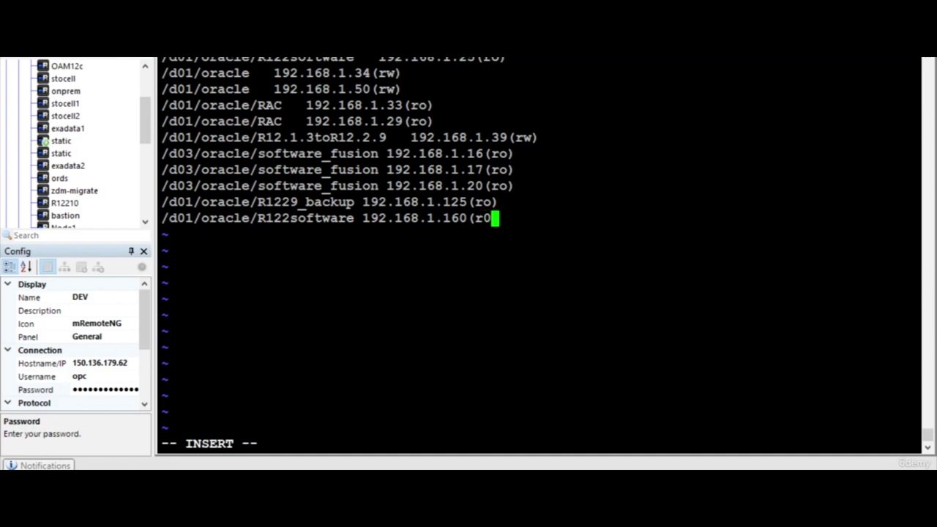
{"action": "key", "text": "BackSpace"}
{"action": "type", "text": "o)"}
{"action": "key", "text": "Escape"}
{"action": "key", "text": "Left"}
{"action": "key", "text": "Left"}
{"action": "key", "text": "Left"}
{"action": "type", "text": ":wq!"}
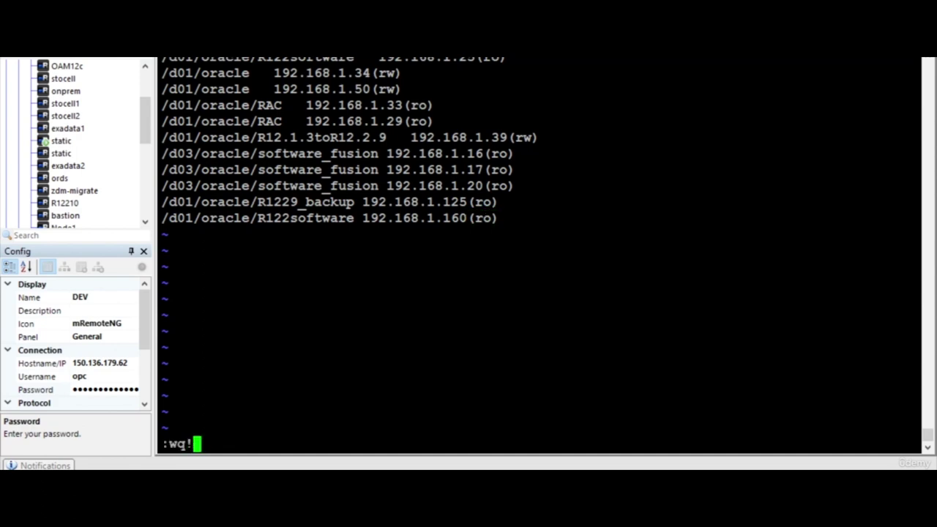
{"action": "key", "text": "Return"}
Step: Restart the NFS service with service nfs restart
{"action": "type", "text": "service network"}
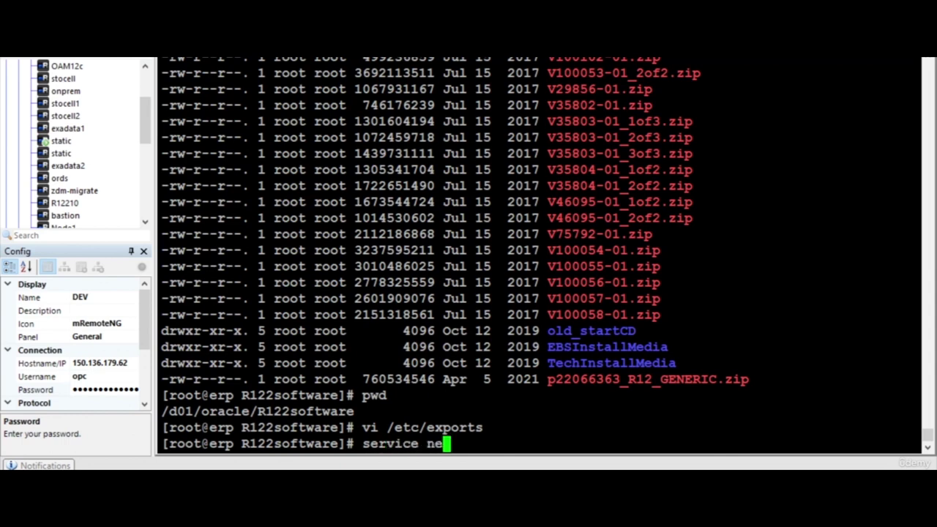
{"action": "key", "text": "BackSpace"}
{"action": "key", "text": "BackSpace"}
{"action": "key", "text": "BackSpace"}
{"action": "key", "text": "BackSpace"}
{"action": "key", "text": "BackSpace"}
{"action": "key", "text": "BackSpace"}
{"action": "type", "text": "fs restart"}
{"action": "key", "text": "Return"}
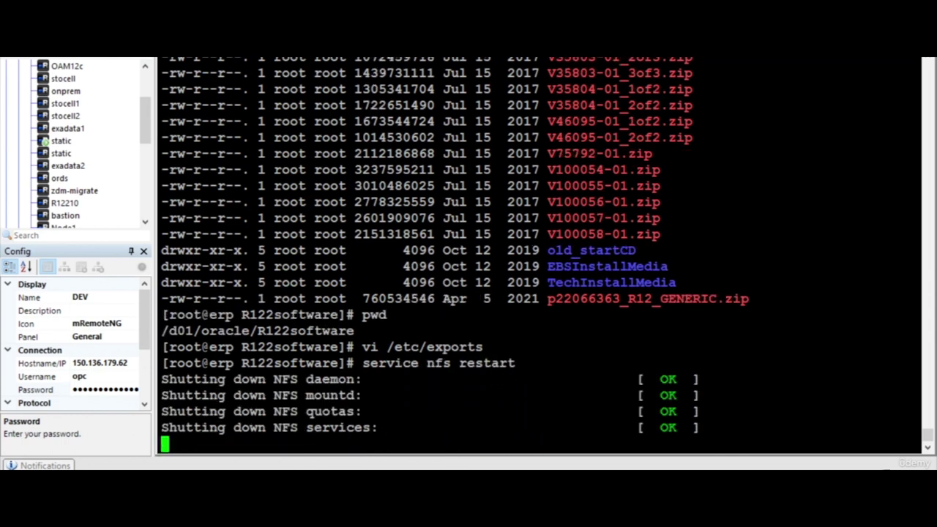
{"action": "type", "text": "ssh"}
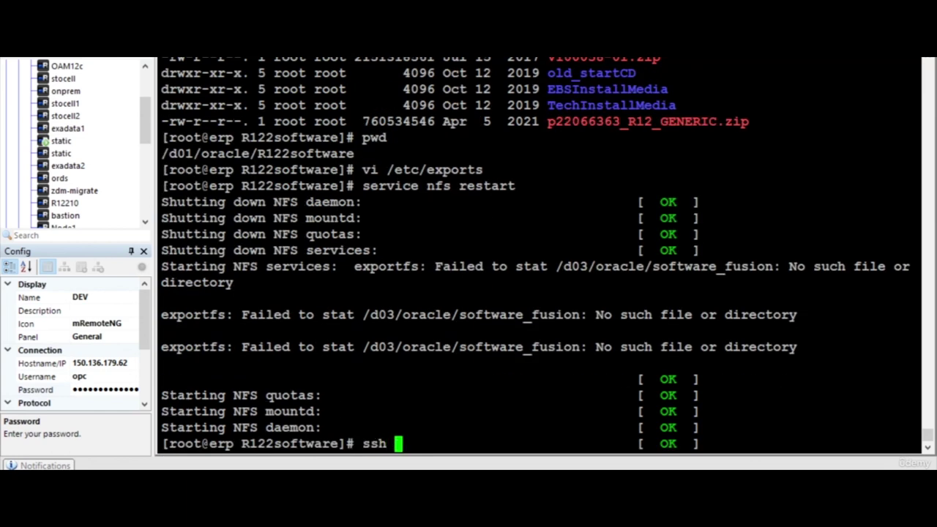
Step: Delete the software_fusion, R12.1.3toR12.2.9 and R1229_backup export lines from /etc/exports and save
{"action": "key", "text": "Up"}
{"action": "key", "text": "Up"}
{"action": "key", "text": "Return"}
{"action": "key", "text": "Down"}
{"action": "key", "text": "Down"}
{"action": "key", "text": "Down"}
{"action": "key", "text": "Down"}
{"action": "key", "text": "Down"}
{"action": "key", "text": "Down"}
{"action": "key", "text": "Down"}
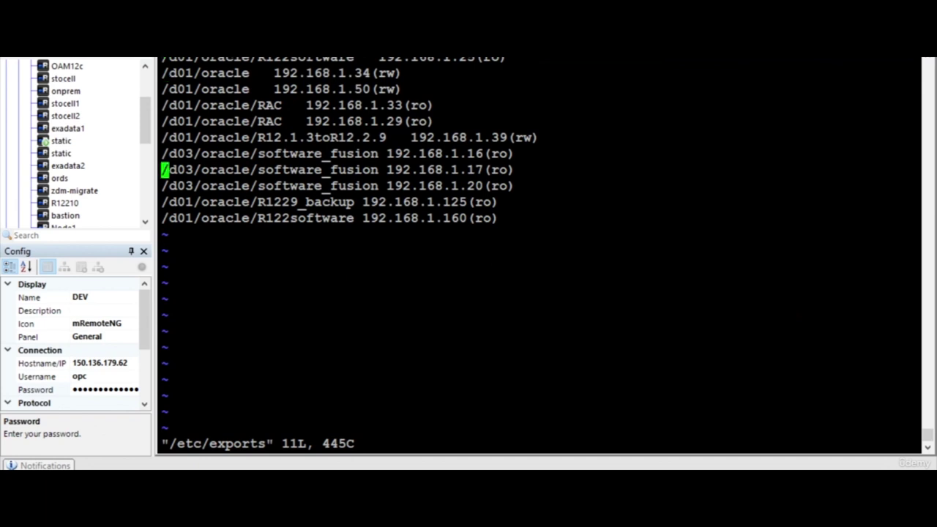
{"action": "key", "text": "Down"}
{"action": "key", "text": "d"}
{"action": "key", "text": "d"}
{"action": "key", "text": "Up"}
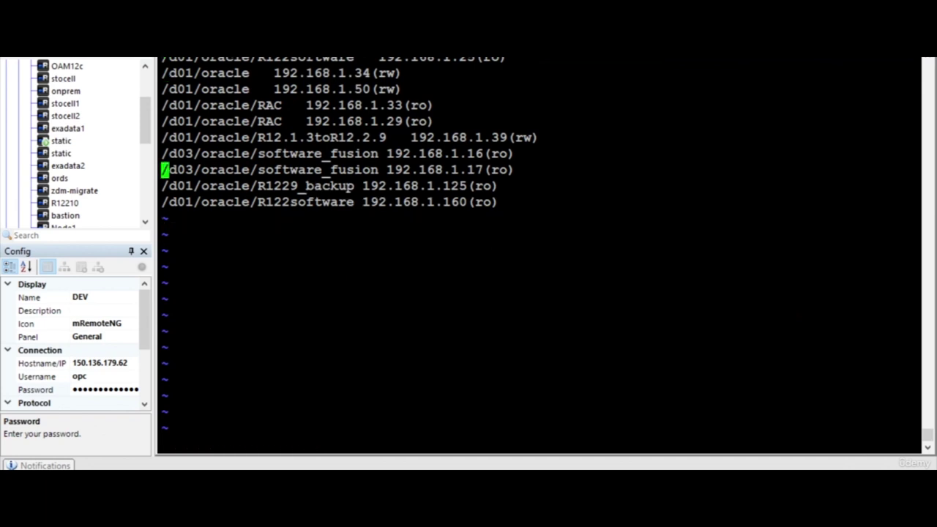
{"action": "key", "text": "d"}
{"action": "key", "text": "d"}
{"action": "key", "text": "Up"}
{"action": "key", "text": "d"}
{"action": "key", "text": "d"}
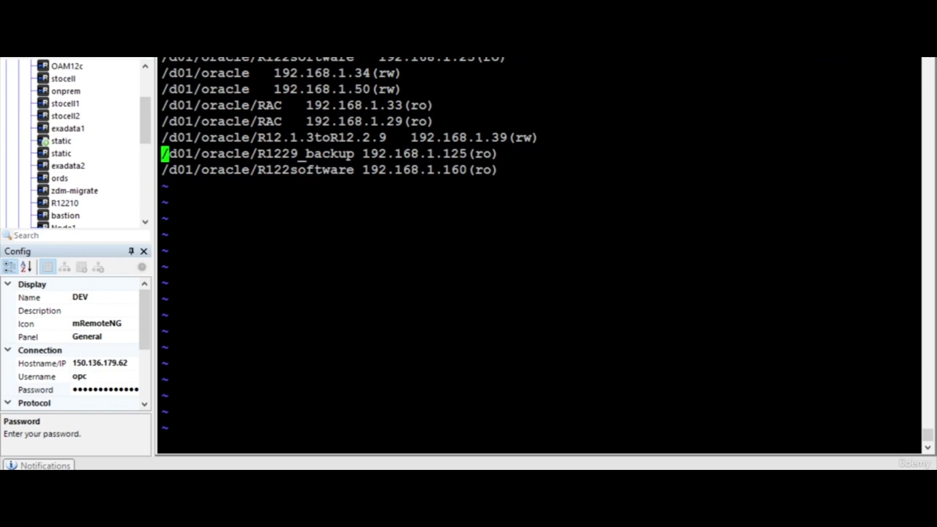
{"action": "key", "text": "d"}
{"action": "key", "text": "d"}
{"action": "key", "text": "Up"}
{"action": "key", "text": "d"}
{"action": "key", "text": "d"}
{"action": "key", "text": "Up"}
{"action": "key", "text": "Down"}
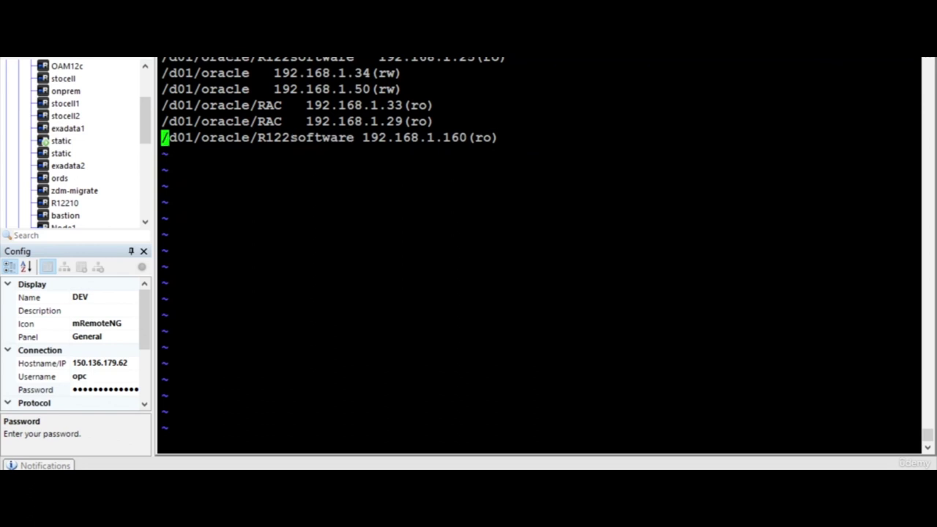
{"action": "type", "text": ":wq!"}
{"action": "key", "text": "Return"}
Step: Restart NFS again, then begin an SSH connection to 192.168.1.160
{"action": "key", "text": "Up"}
{"action": "key", "text": "Up"}
{"action": "key", "text": "Return"}
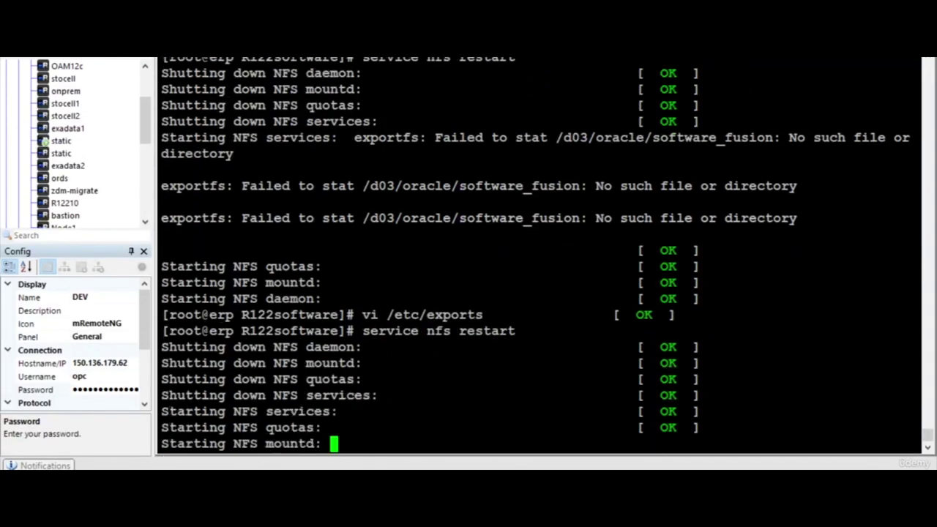
{"action": "type", "text": "ssh "}
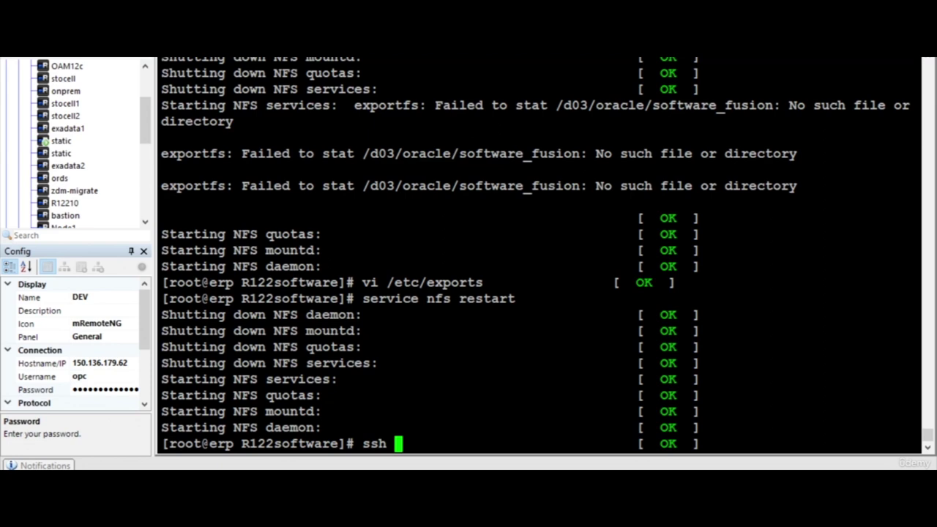
{"action": "type", "text": "192.1"}
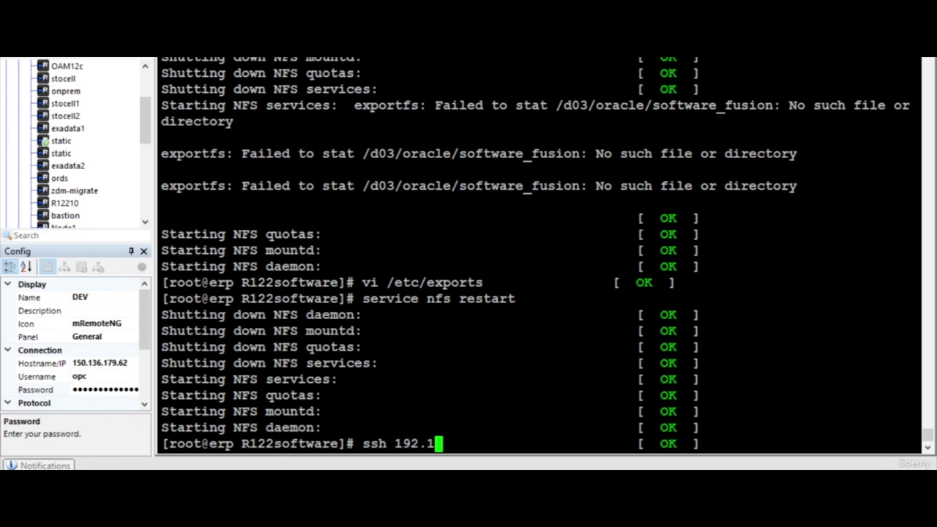
{"action": "type", "text": "68.1.160"}
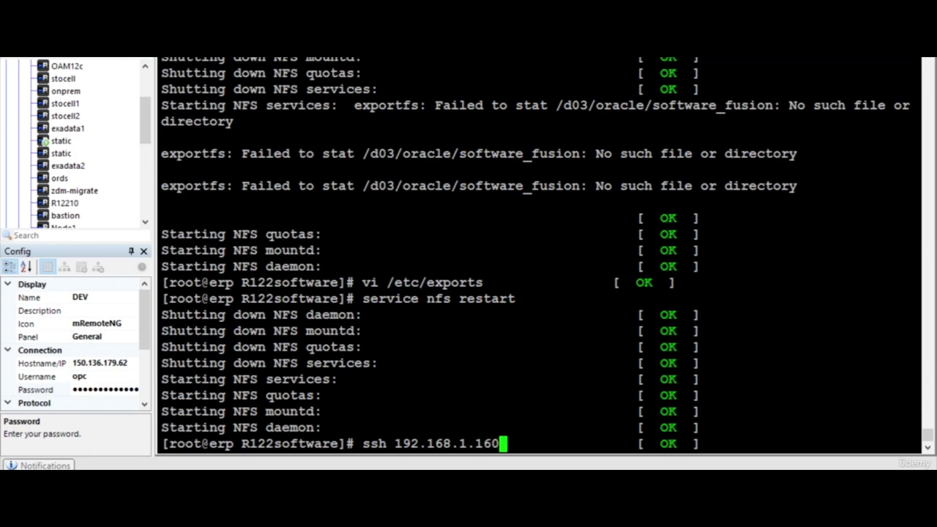
Step: Log into 192.168.1.160 over ssh as root and create the /software directory
{"action": "key", "text": "Return"}
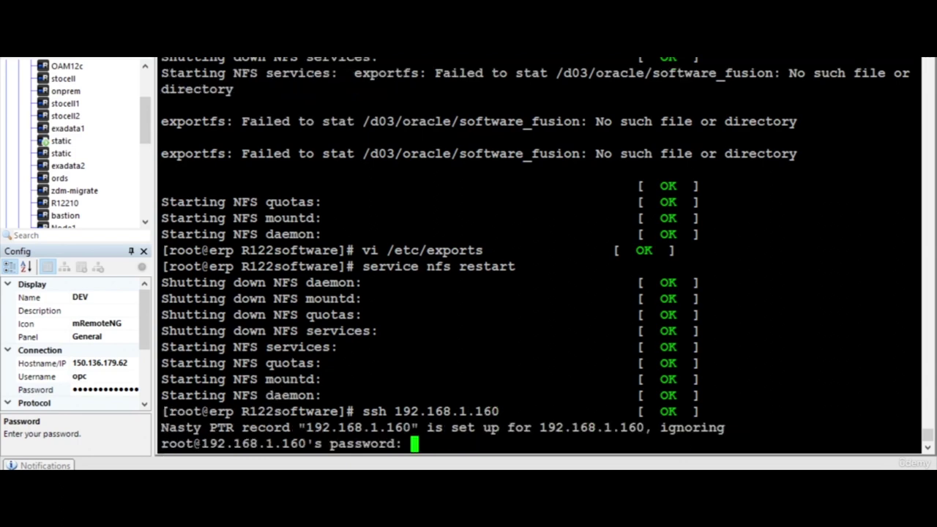
{"action": "key", "text": "Return"}
{"action": "type", "text": "mkdir -p /software"}
{"action": "key", "text": "Return"}
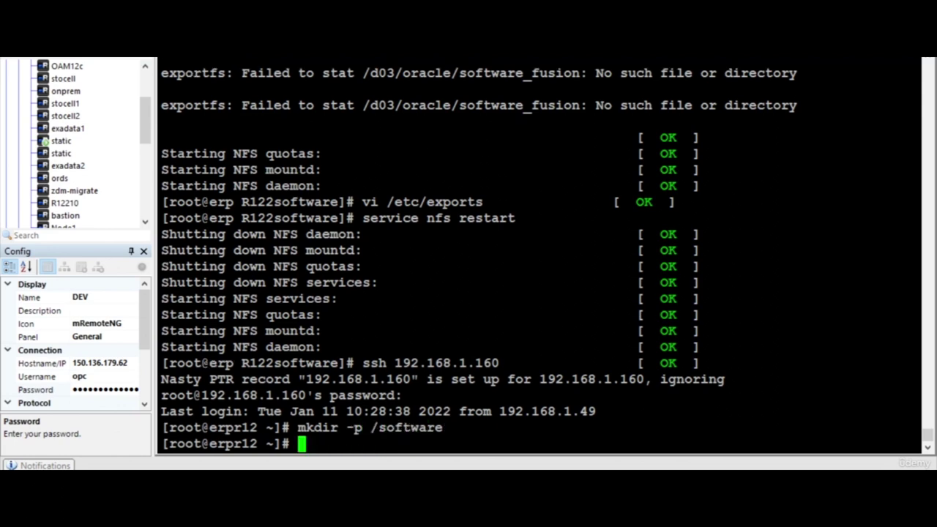
Step: Mount the host share 192.168.1.49:/d01/oracle/R122software at /software
{"action": "type", "text": "mount"}
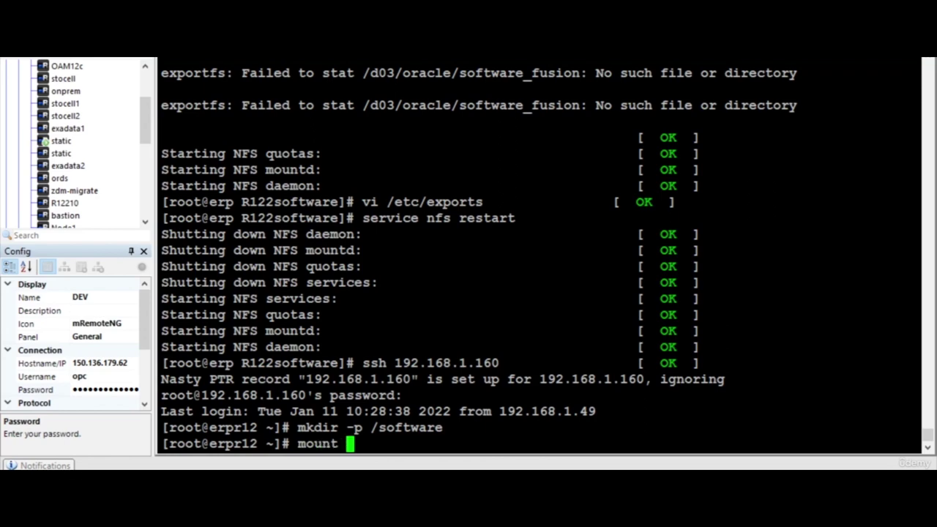
{"action": "key", "text": "shift+Page_Up"}
{"action": "key", "text": "shift+Page_Up"}
{"action": "key", "text": "shift+Page_Down"}
{"action": "key", "text": "shift+Page_Down"}
{"action": "type", "text": "192.168."}
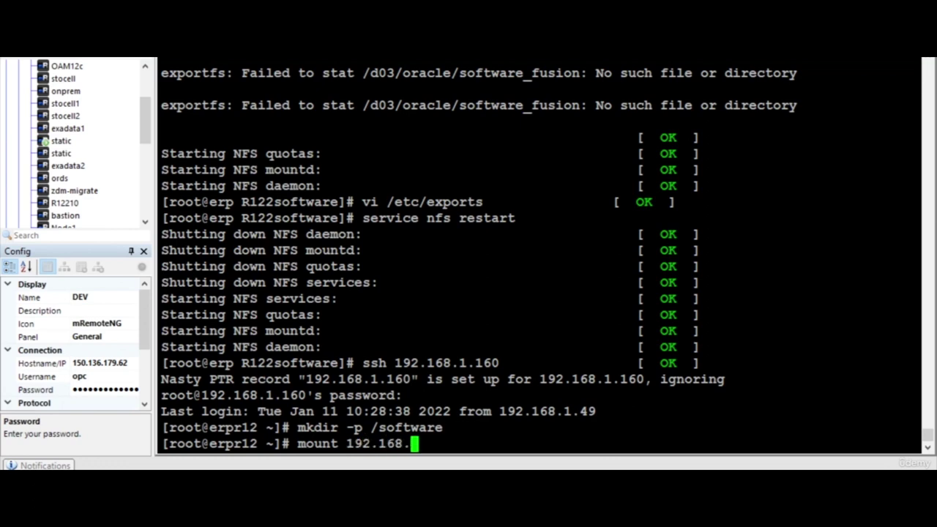
{"action": "type", "text": "1.49:"}
{"action": "type", "text": "/d01/oracle/R122software"}
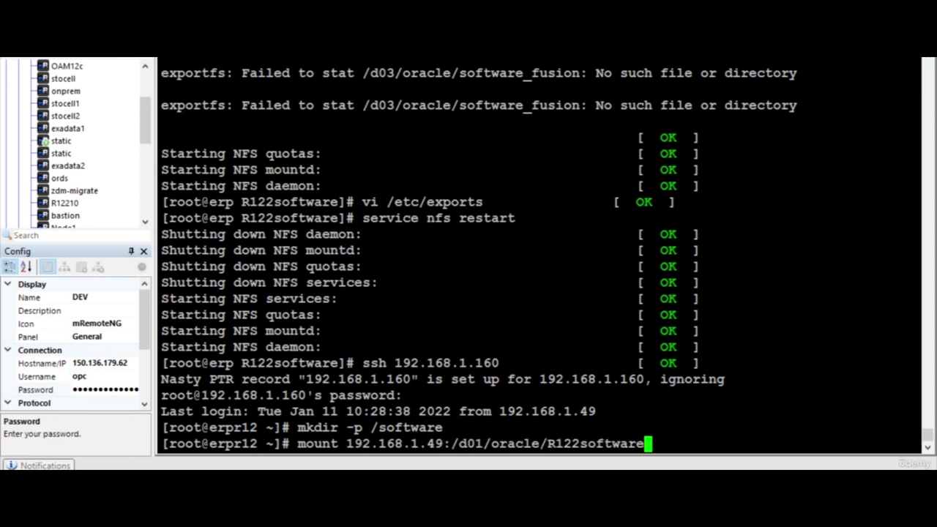
{"action": "double_click", "coordinate": [406, 428]}
{"action": "type", "text": "/software"}
{"action": "key", "text": "Return"}
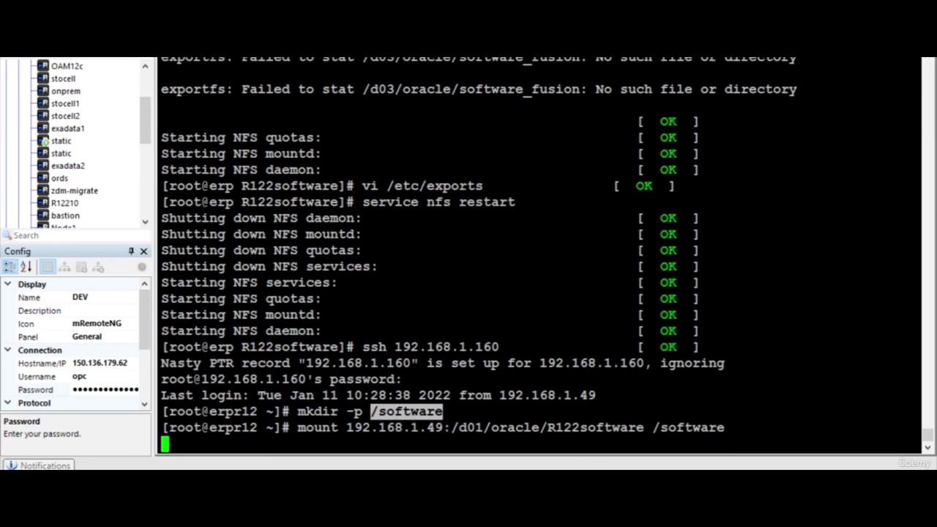
{"action": "key", "text": "Return"}
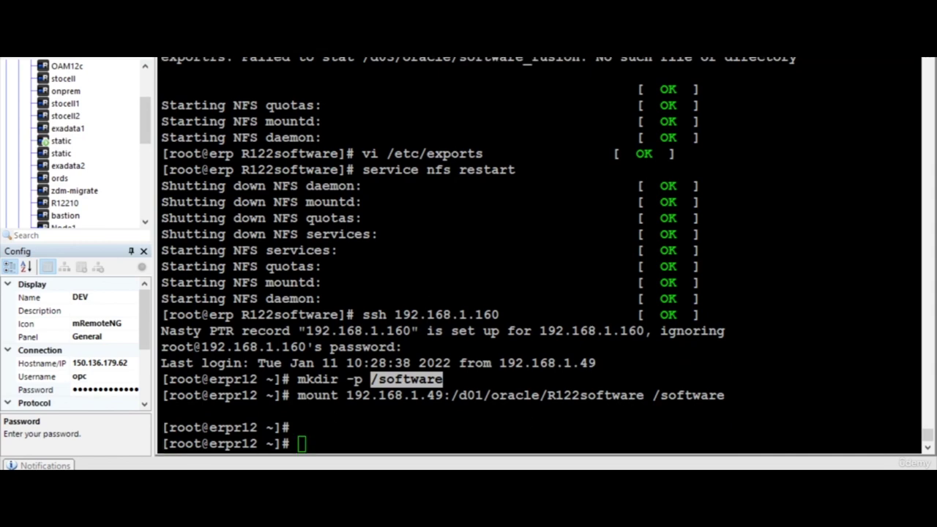
Step: Go into /software and list its staging zip files with ls -ltr
{"action": "type", "text": "cd /software/"}
{"action": "key", "text": "Return"}
{"action": "type", "text": "ls -ltr"}
{"action": "key", "text": "Return"}
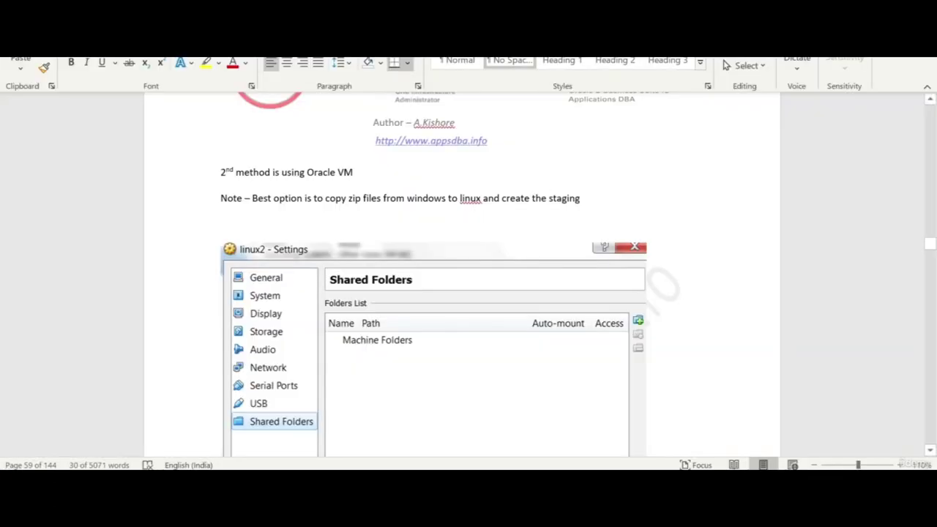
Step: Scroll the Word guide through the NFS setup and rapidwiz JVM fix to page 64's base OS backup section
{"action": "scroll", "coordinate": [461, 278], "scroll_direction": "up", "scroll_amount": 5}
{"action": "scroll", "coordinate": [461, 279], "scroll_direction": "up", "scroll_amount": 5}
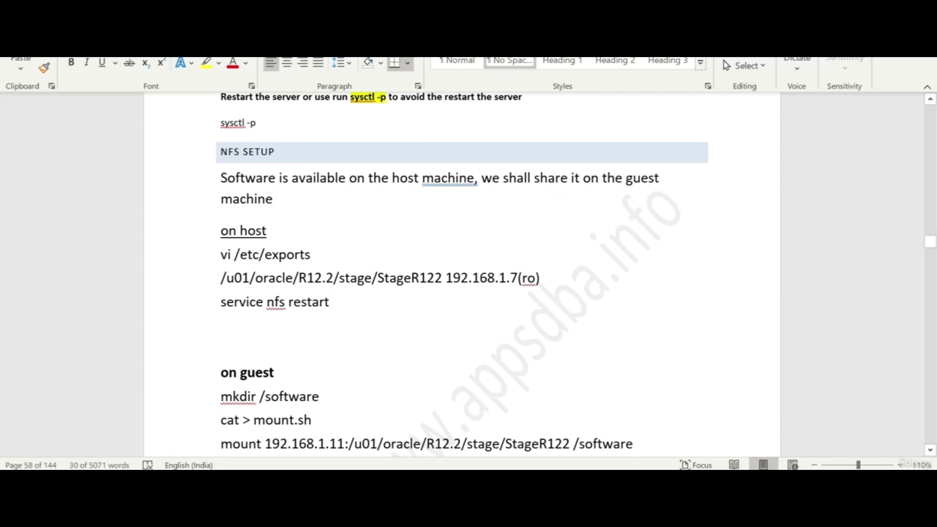
{"action": "scroll", "coordinate": [462, 274], "scroll_direction": "down", "scroll_amount": 2}
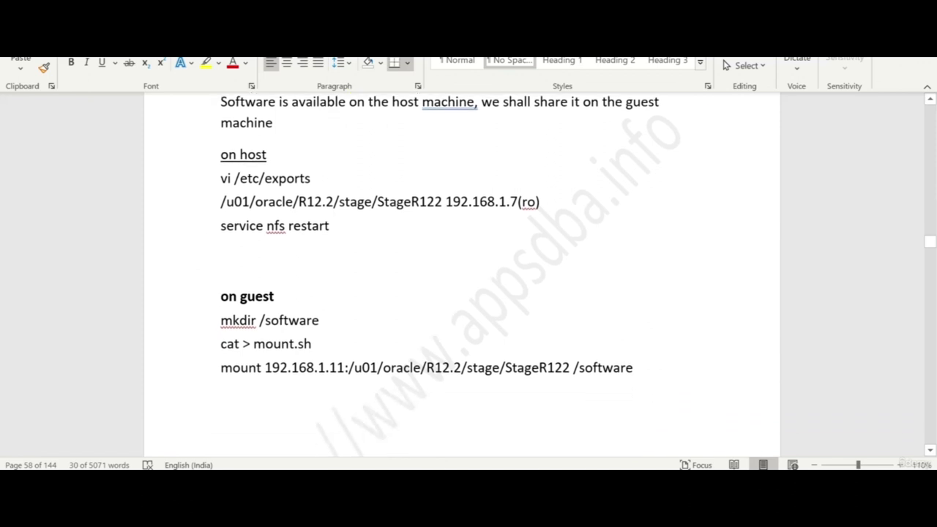
{"action": "scroll", "coordinate": [444, 373], "scroll_direction": "down", "scroll_amount": 15}
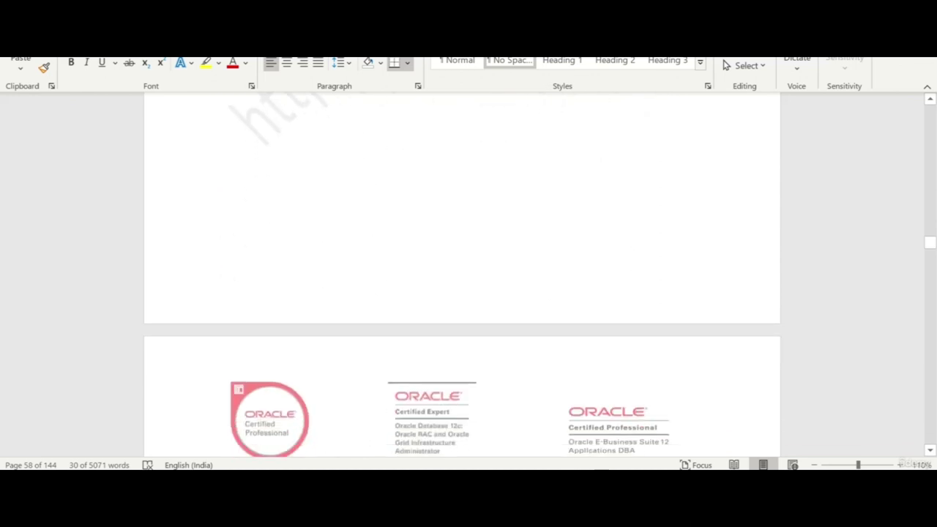
{"action": "scroll", "coordinate": [475, 286], "scroll_direction": "down", "scroll_amount": 5}
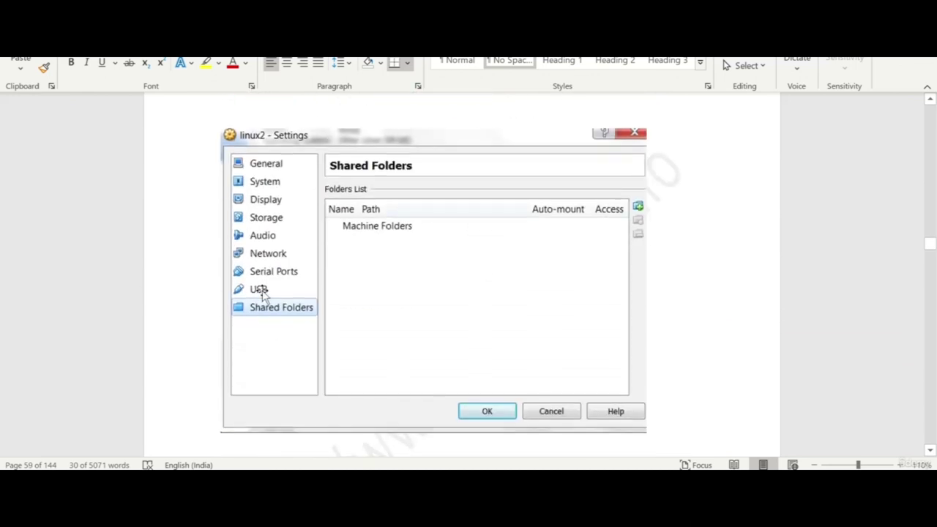
{"action": "scroll", "coordinate": [457, 314], "scroll_direction": "up", "scroll_amount": 3}
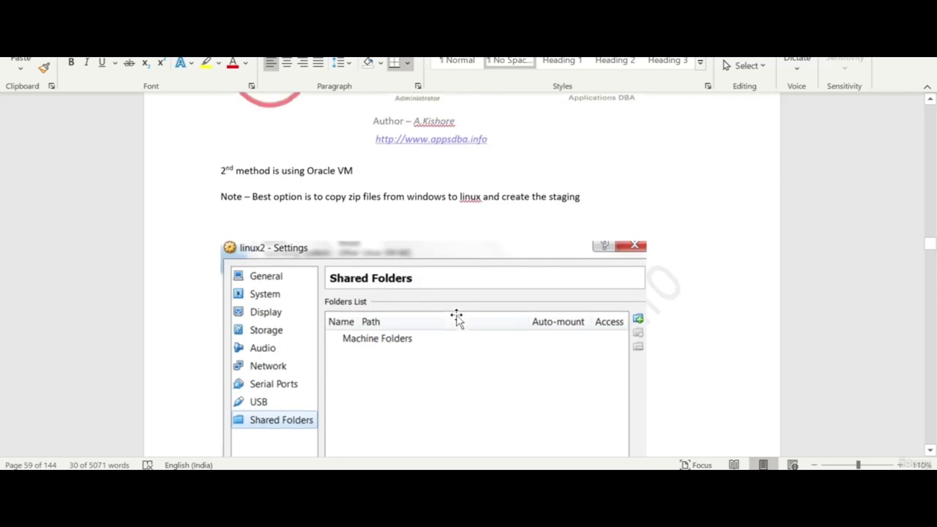
{"action": "scroll", "coordinate": [456, 318], "scroll_direction": "down", "scroll_amount": 10}
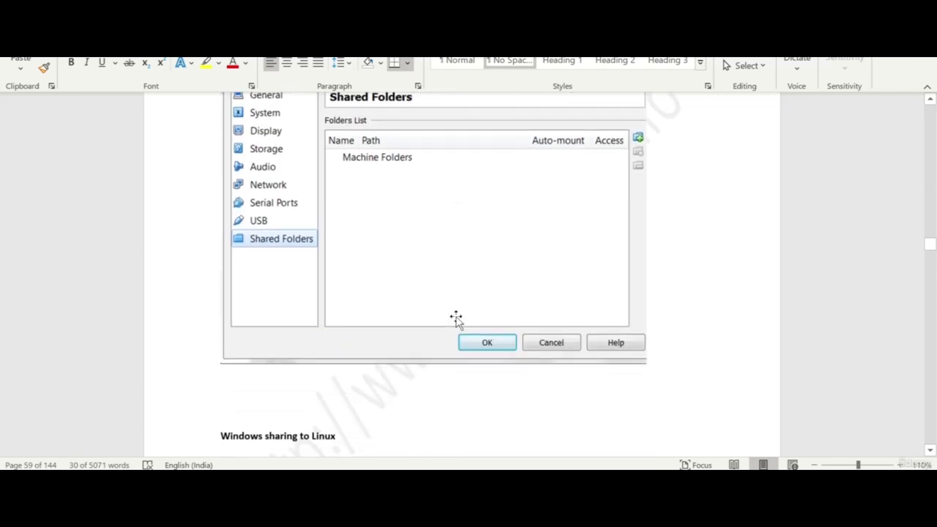
{"action": "scroll", "coordinate": [457, 317], "scroll_direction": "down", "scroll_amount": 4}
{"action": "scroll", "coordinate": [456, 317], "scroll_direction": "down", "scroll_amount": 15}
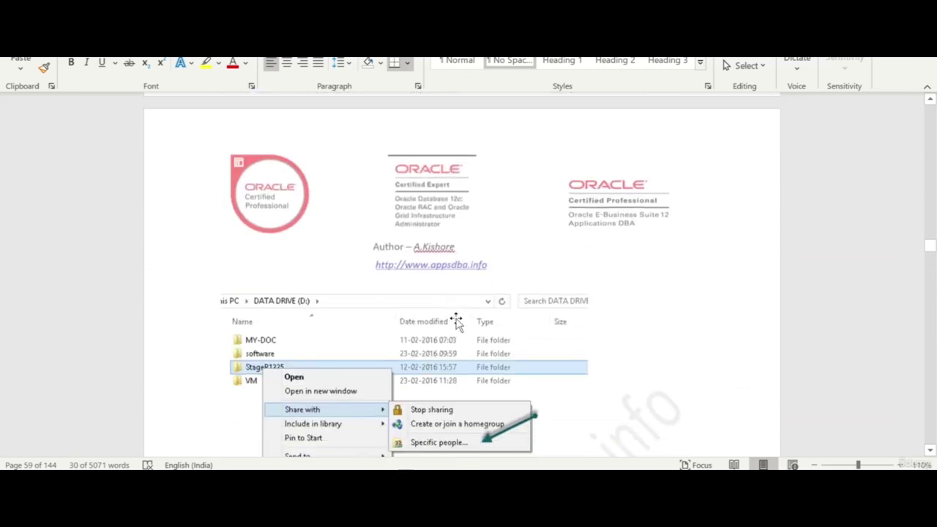
{"action": "scroll", "coordinate": [457, 323], "scroll_direction": "down", "scroll_amount": 15}
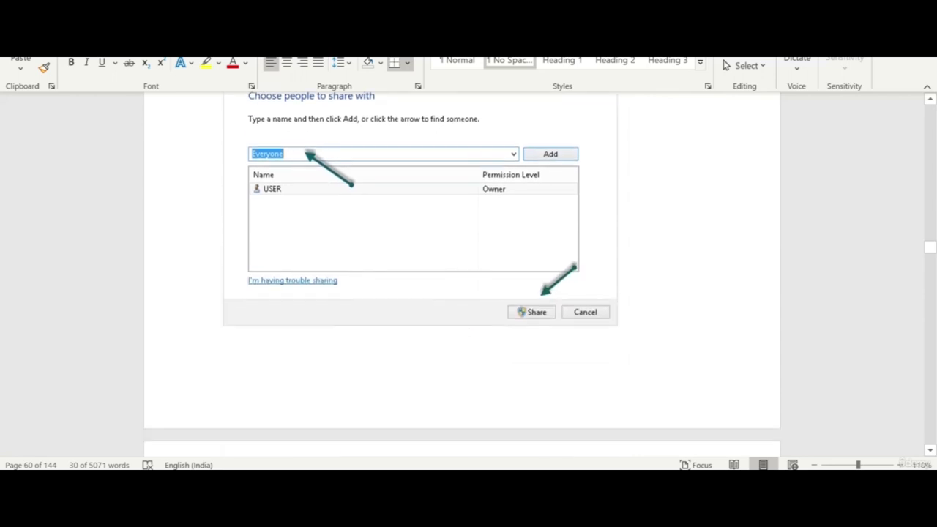
{"action": "scroll", "coordinate": [462, 324], "scroll_direction": "down", "scroll_amount": 10}
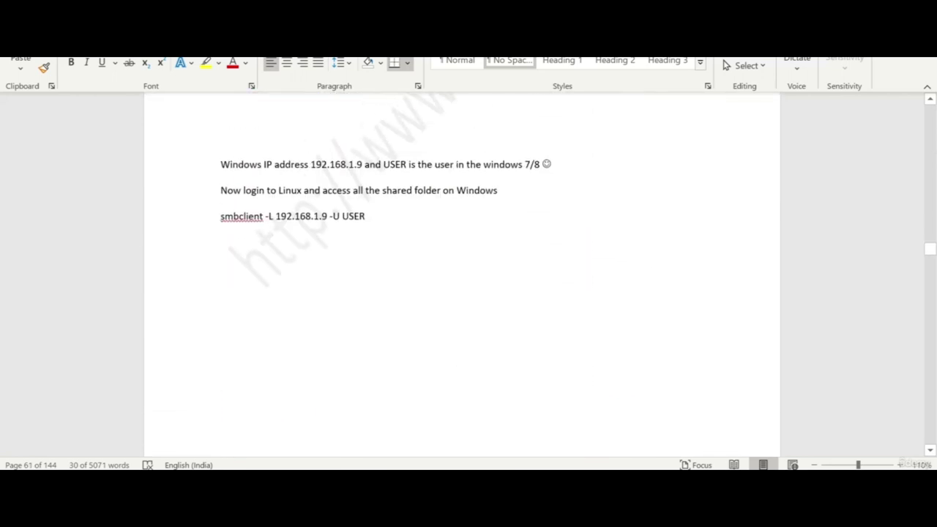
{"action": "scroll", "coordinate": [464, 320], "scroll_direction": "down", "scroll_amount": 15}
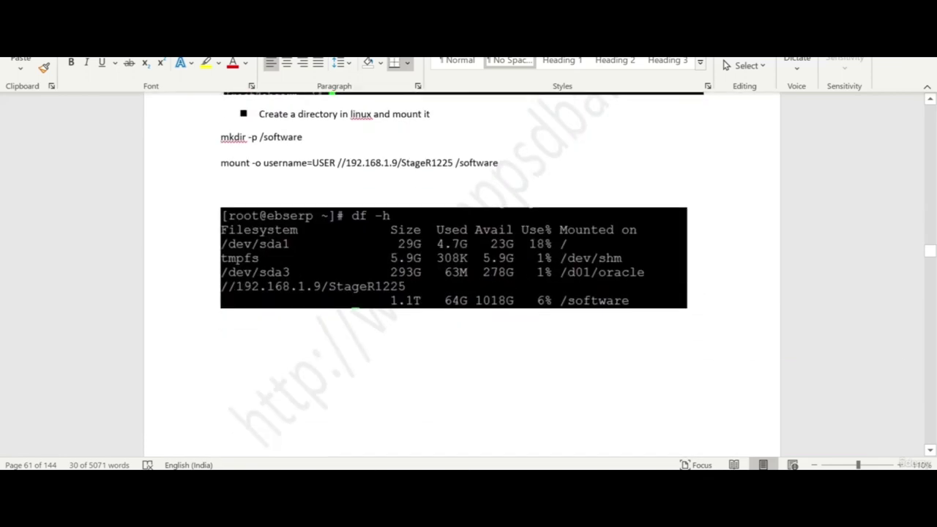
{"action": "scroll", "coordinate": [461, 325], "scroll_direction": "down", "scroll_amount": 15}
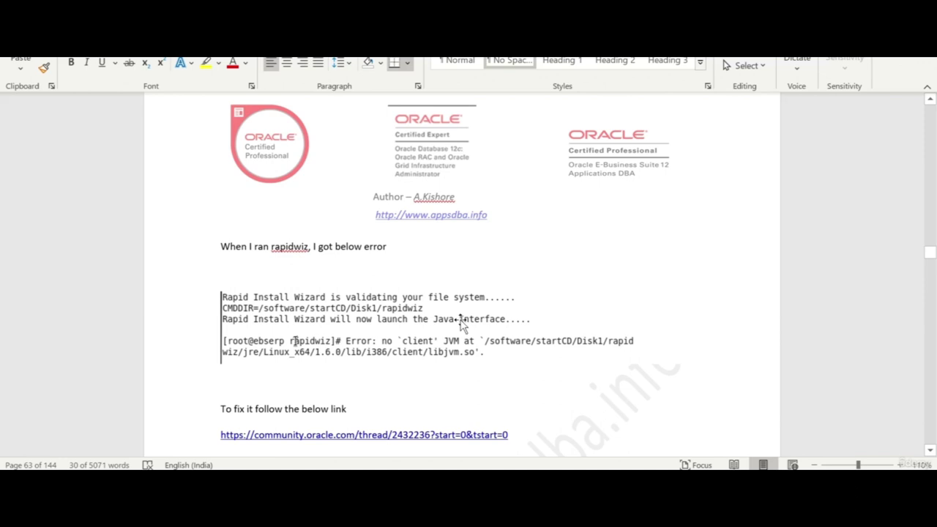
{"action": "scroll", "coordinate": [460, 325], "scroll_direction": "down", "scroll_amount": 5}
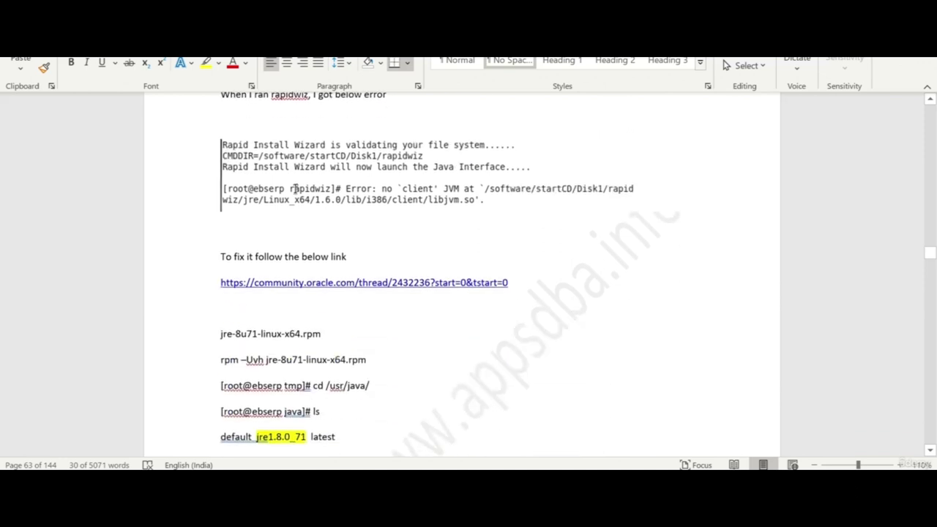
{"action": "scroll", "coordinate": [294, 188], "scroll_direction": "down", "scroll_amount": 10}
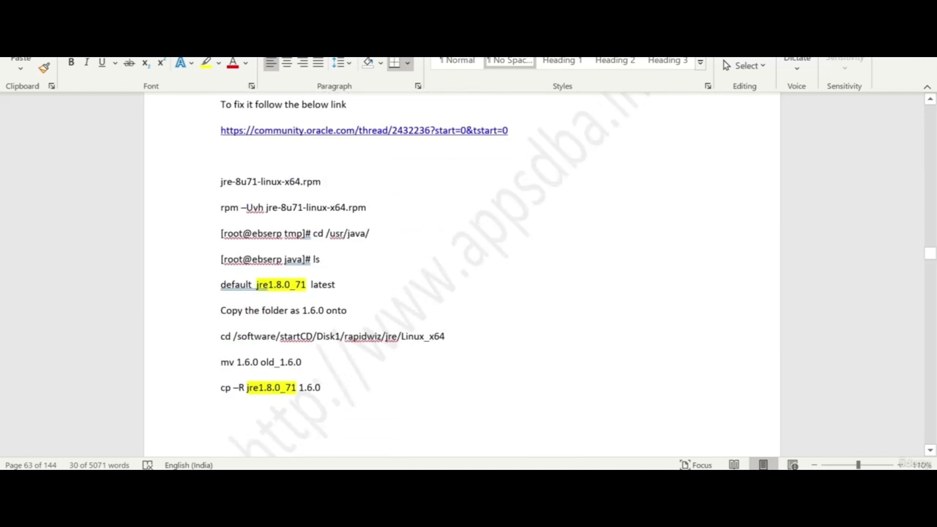
{"action": "scroll", "coordinate": [460, 320], "scroll_direction": "down", "scroll_amount": 20}
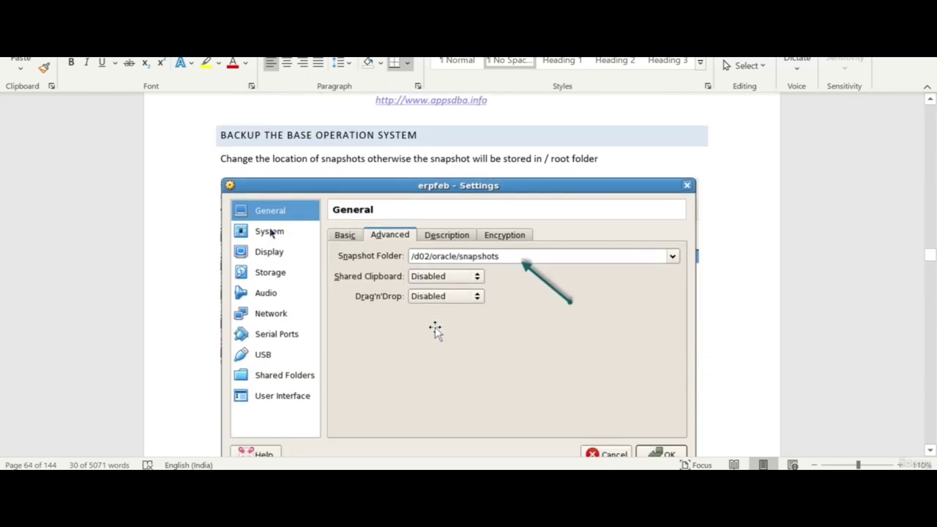
Step: Scroll past the snapshot-folder settings and download list to page 68's VNC Setup section
{"action": "scroll", "coordinate": [448, 238], "scroll_direction": "down", "scroll_amount": 12}
{"action": "scroll", "coordinate": [448, 264], "scroll_direction": "down", "scroll_amount": 10}
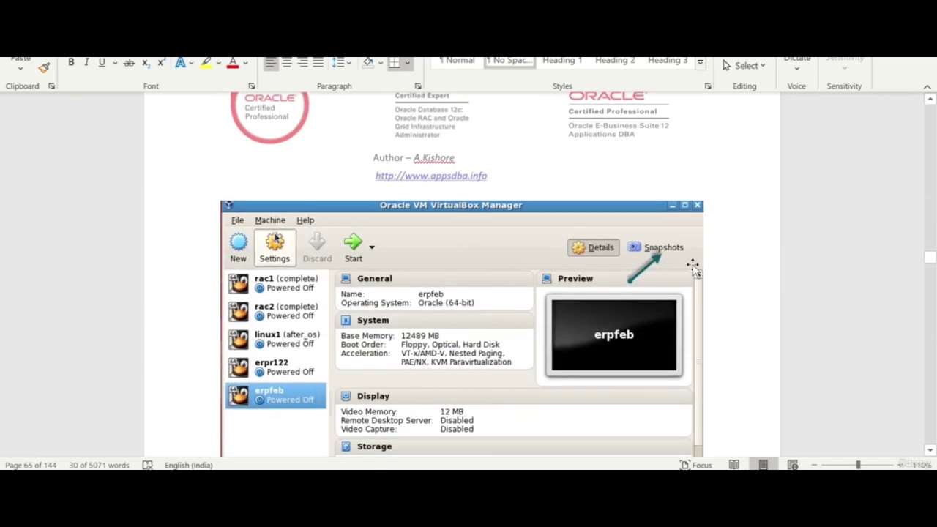
{"action": "scroll", "coordinate": [573, 274], "scroll_direction": "down", "scroll_amount": 6}
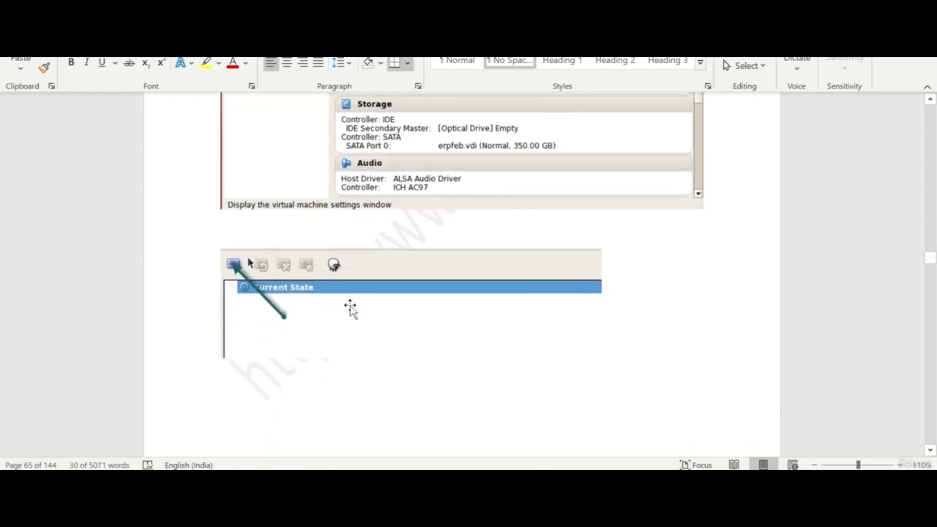
{"action": "scroll", "coordinate": [501, 292], "scroll_direction": "down", "scroll_amount": 15}
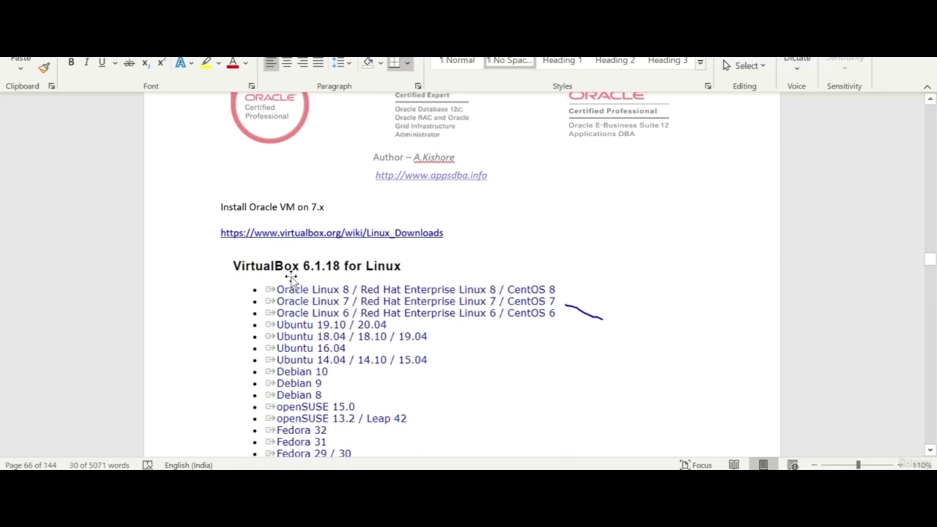
{"action": "scroll", "coordinate": [358, 281], "scroll_direction": "down", "scroll_amount": 10}
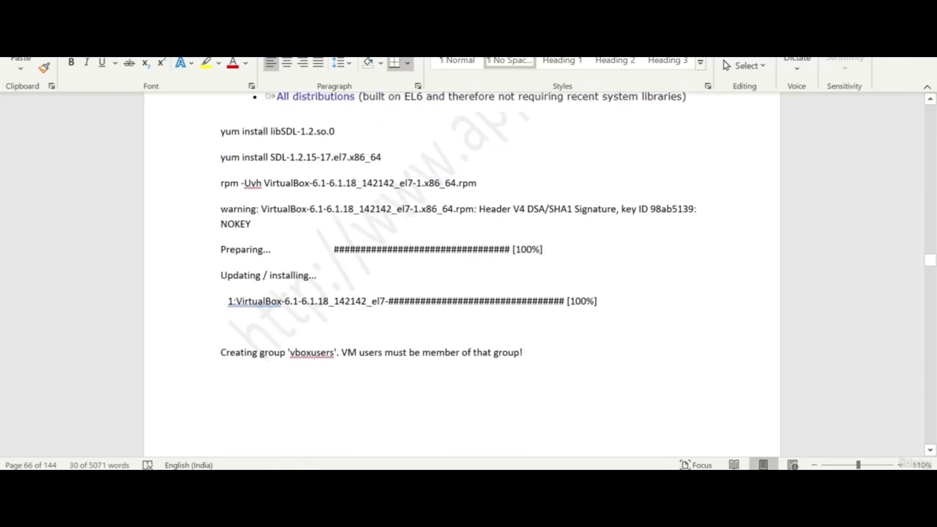
{"action": "scroll", "coordinate": [358, 285], "scroll_direction": "down", "scroll_amount": 15}
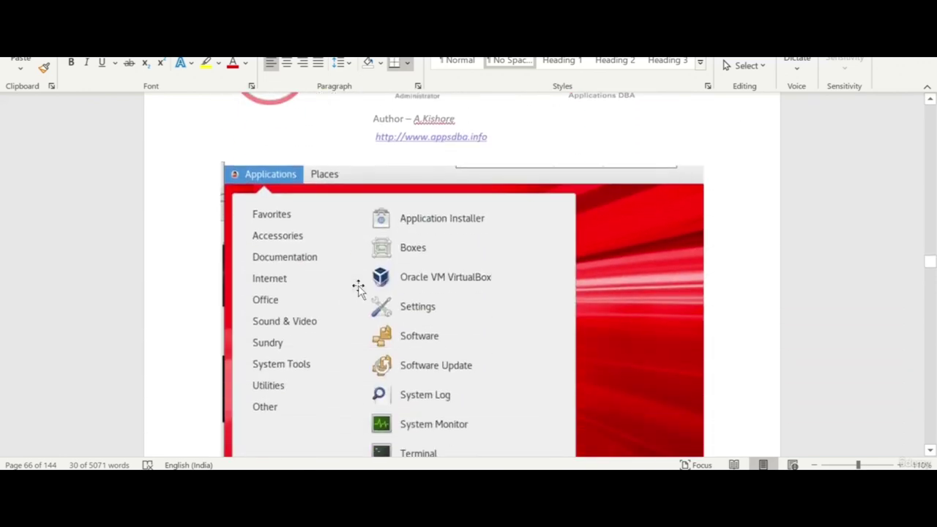
{"action": "scroll", "coordinate": [359, 286], "scroll_direction": "down", "scroll_amount": 6}
{"action": "scroll", "coordinate": [359, 286], "scroll_direction": "up", "scroll_amount": 4}
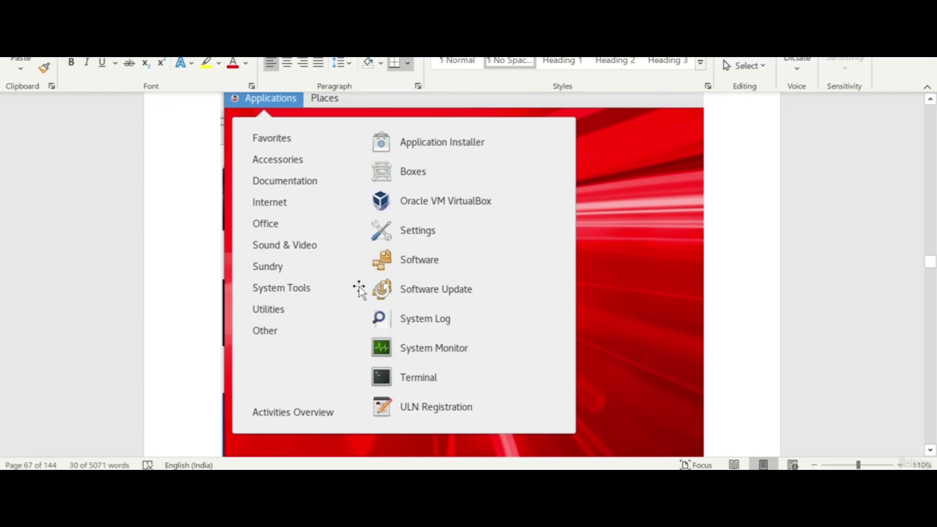
{"action": "scroll", "coordinate": [359, 287], "scroll_direction": "down", "scroll_amount": 9}
{"action": "scroll", "coordinate": [359, 286], "scroll_direction": "down", "scroll_amount": 5}
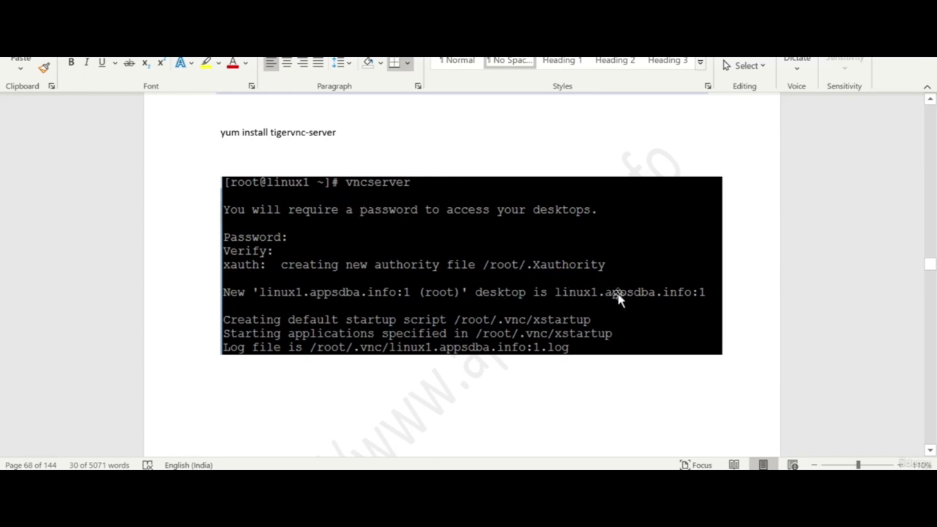
Step: Scroll past VNC Viewer and Disk Space Requirement to page 71's Kick Off the Installation commands
{"action": "scroll", "coordinate": [620, 297], "scroll_direction": "down", "scroll_amount": 2}
{"action": "scroll", "coordinate": [613, 284], "scroll_direction": "down", "scroll_amount": 15}
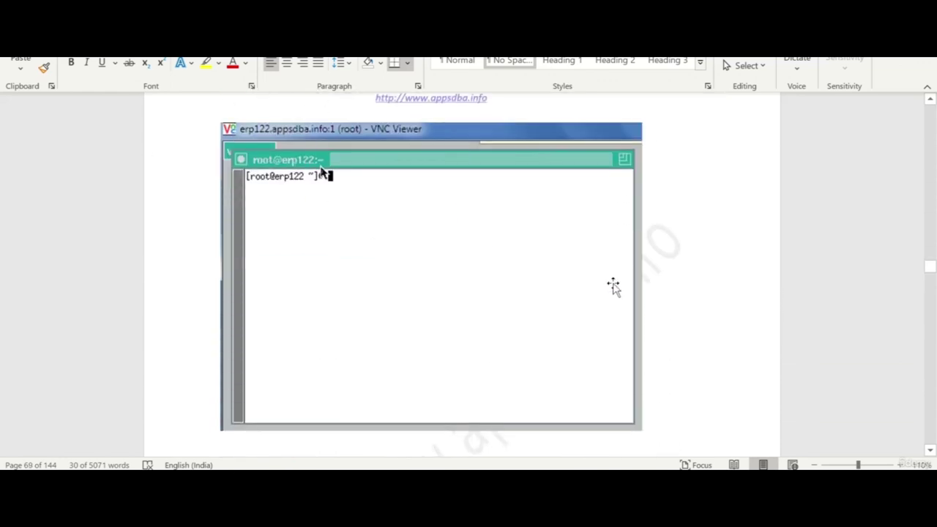
{"action": "scroll", "coordinate": [612, 282], "scroll_direction": "down", "scroll_amount": 10}
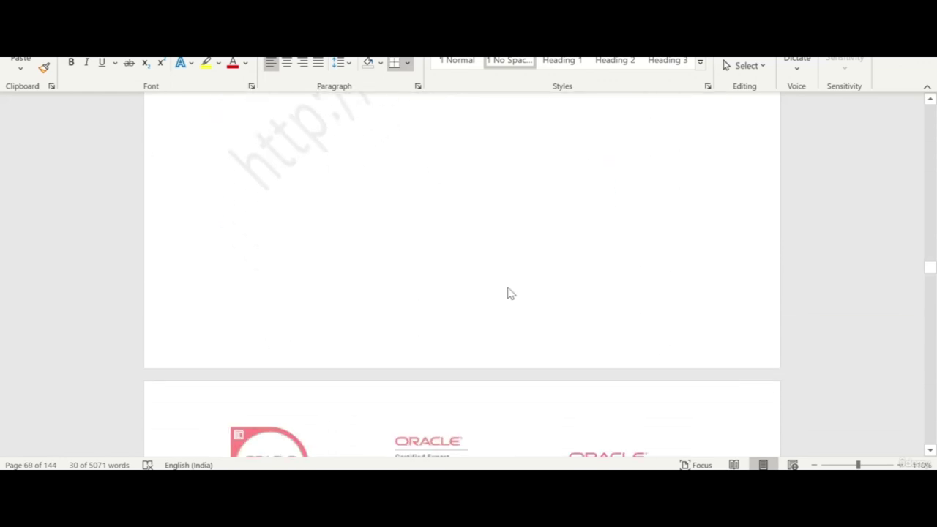
{"action": "scroll", "coordinate": [508, 290], "scroll_direction": "down", "scroll_amount": 12}
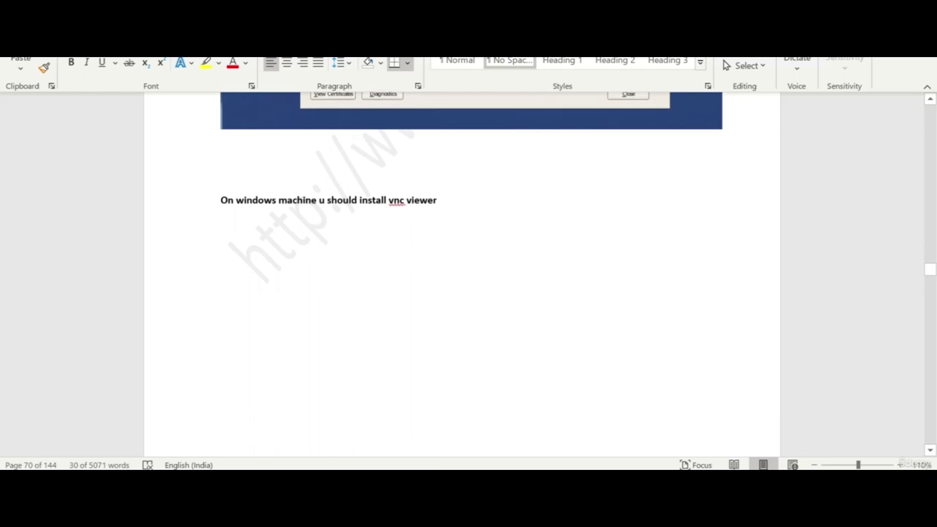
{"action": "scroll", "coordinate": [462, 268], "scroll_direction": "down", "scroll_amount": 4}
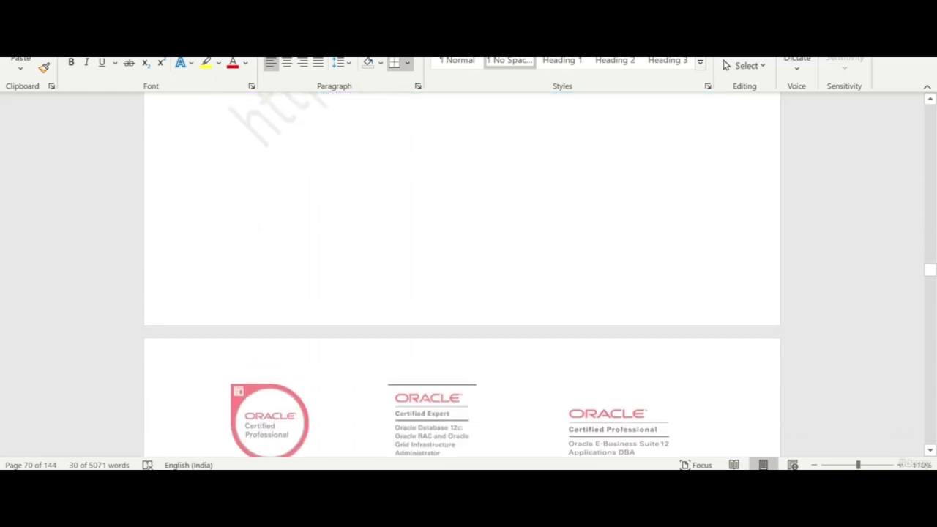
{"action": "scroll", "coordinate": [462, 268], "scroll_direction": "up", "scroll_amount": 5}
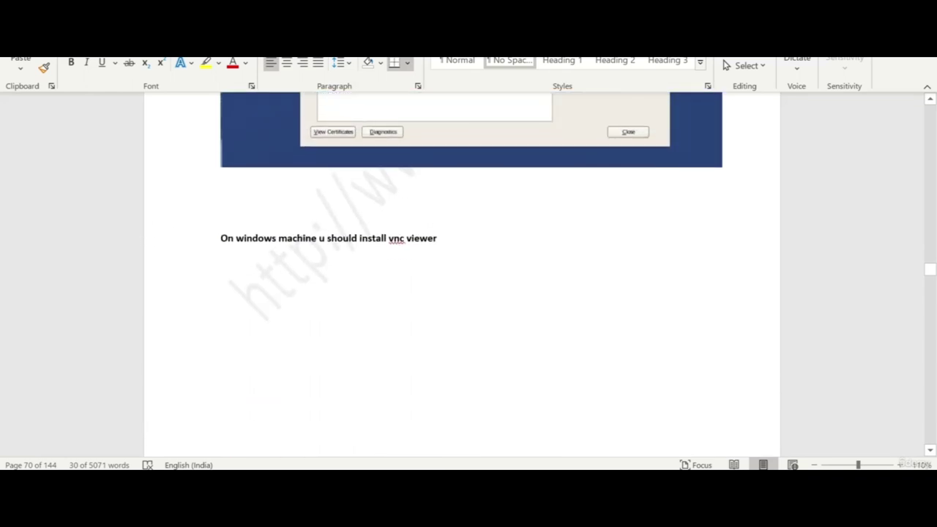
{"action": "scroll", "coordinate": [462, 274], "scroll_direction": "down", "scroll_amount": 10}
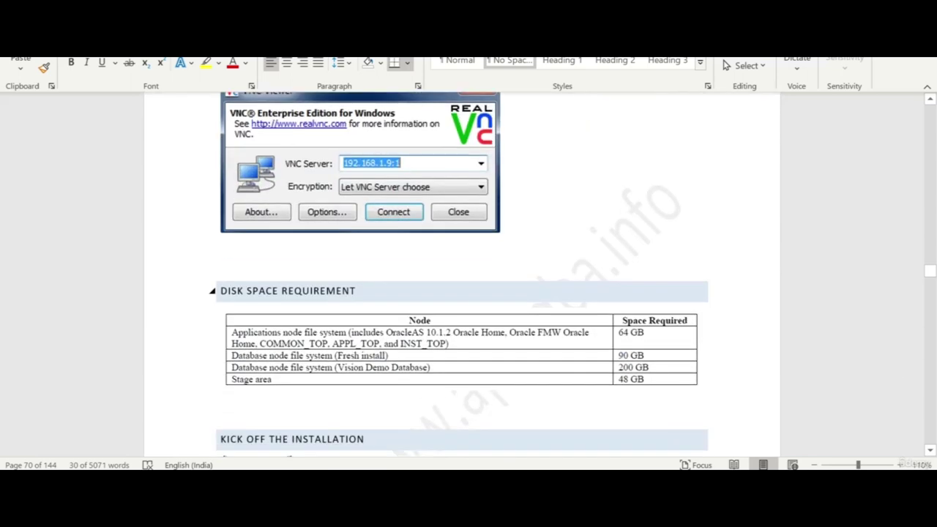
{"action": "scroll", "coordinate": [462, 273], "scroll_direction": "down", "scroll_amount": 4}
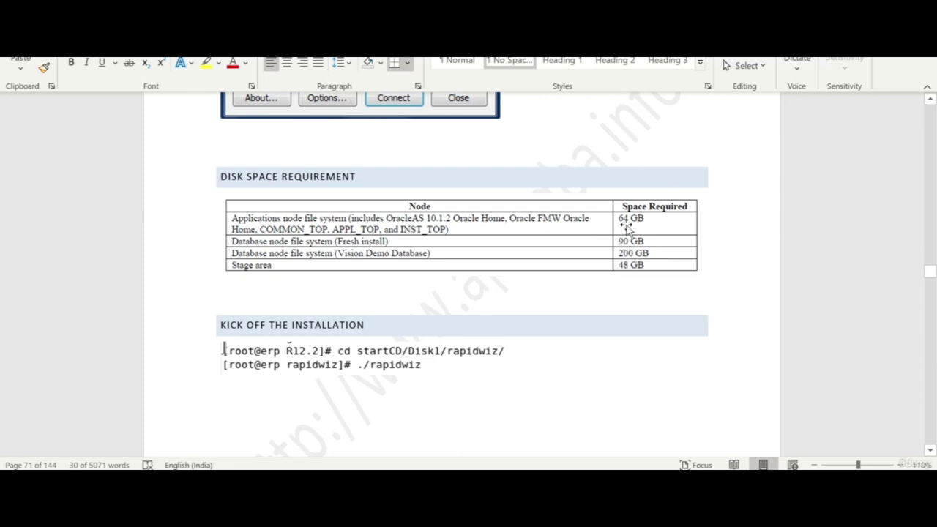
{"action": "scroll", "coordinate": [624, 233], "scroll_direction": "down", "scroll_amount": 2}
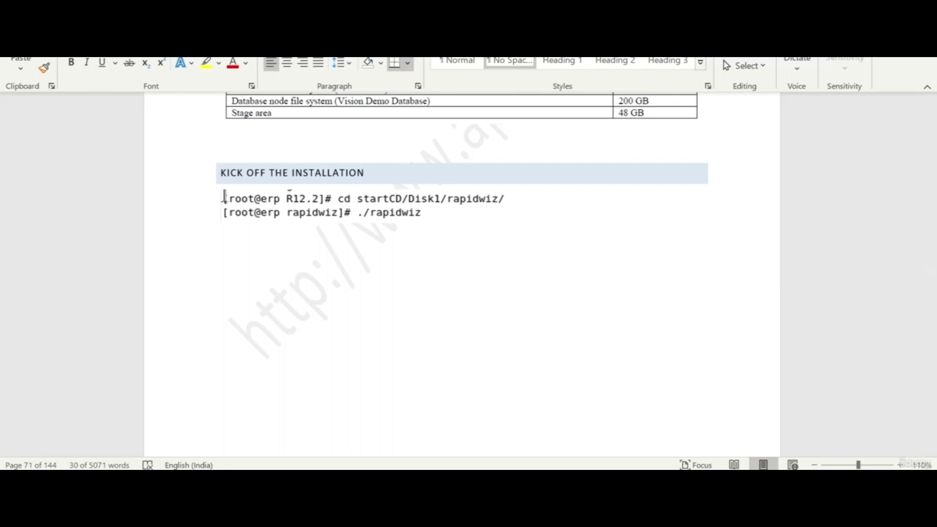
Step: Bring up the ERPR122 VM window and unlock the root session with its password
{"action": "left_click", "coordinate": [493, 436]}
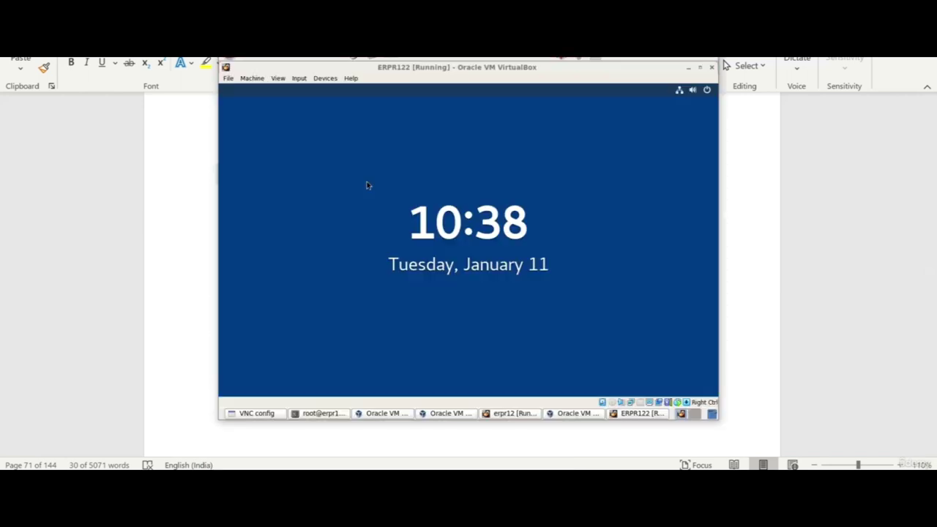
{"action": "left_click", "coordinate": [395, 193]}
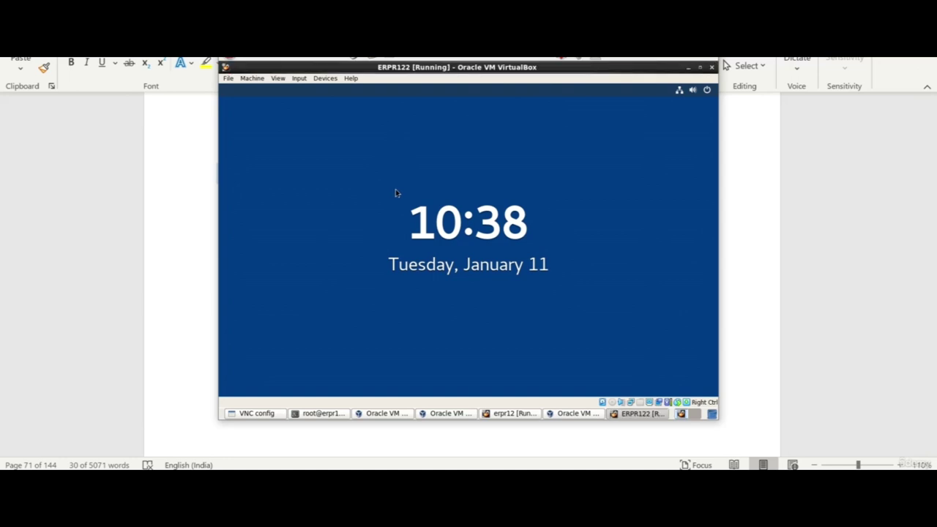
{"action": "left_click", "coordinate": [396, 193]}
{"action": "type", "text": "********"}
{"action": "key", "text": "Return"}
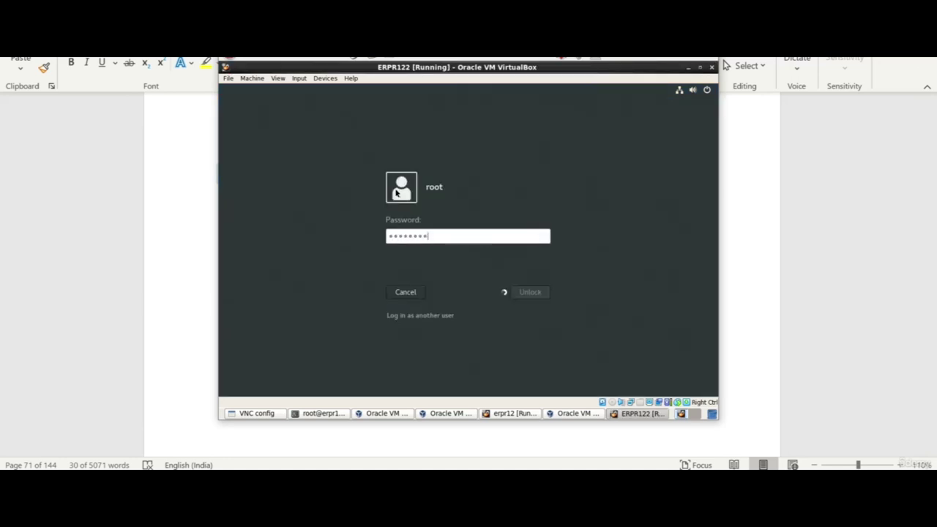
Step: Confirm the share is mounted with df -h and list the /software contents
{"action": "type", "text": "df -h"}
{"action": "key", "text": "Return"}
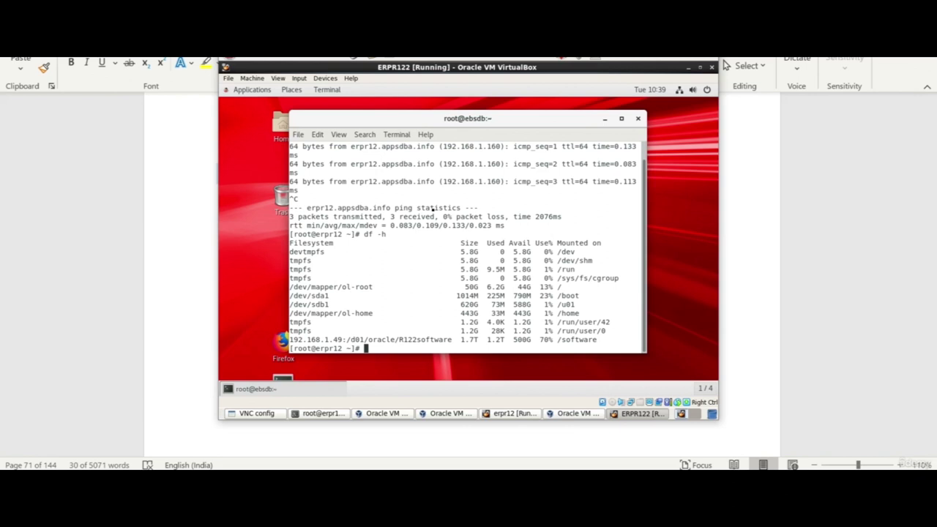
{"action": "type", "text": "cd /software/"}
{"action": "key", "text": "Return"}
{"action": "type", "text": "ls -ltr"}
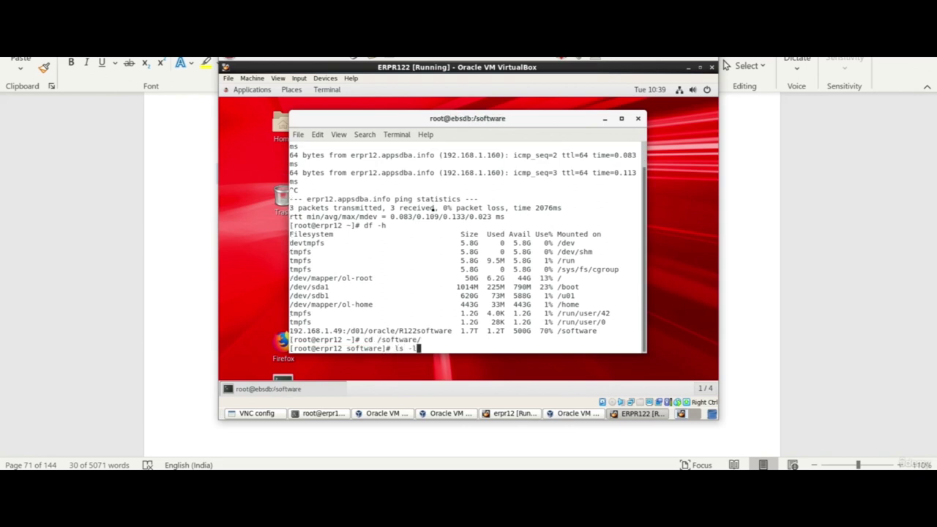
{"action": "key", "text": "Return"}
Step: Navigate into /software/startCD/Disk1/rapidwiz, listing each directory along the way
{"action": "type", "text": "cd startCD/"}
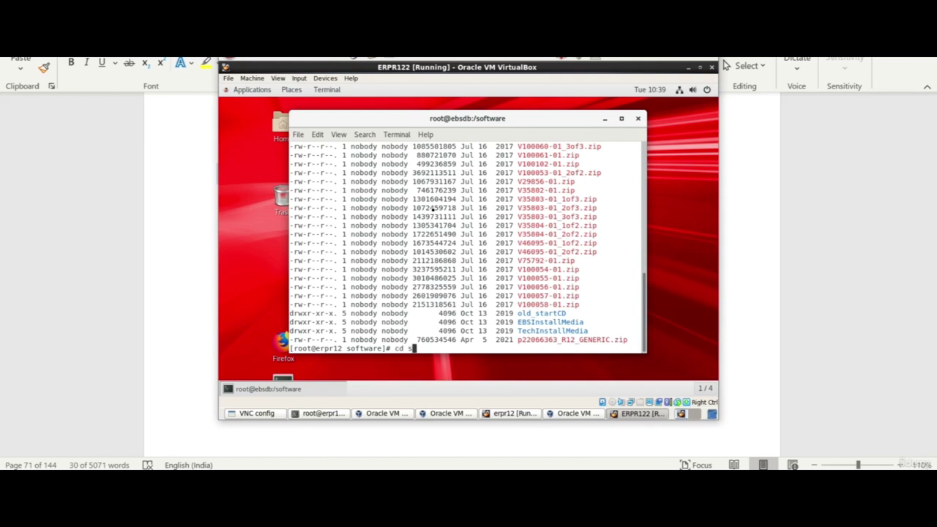
{"action": "key", "text": "Return"}
{"action": "type", "text": "ls"}
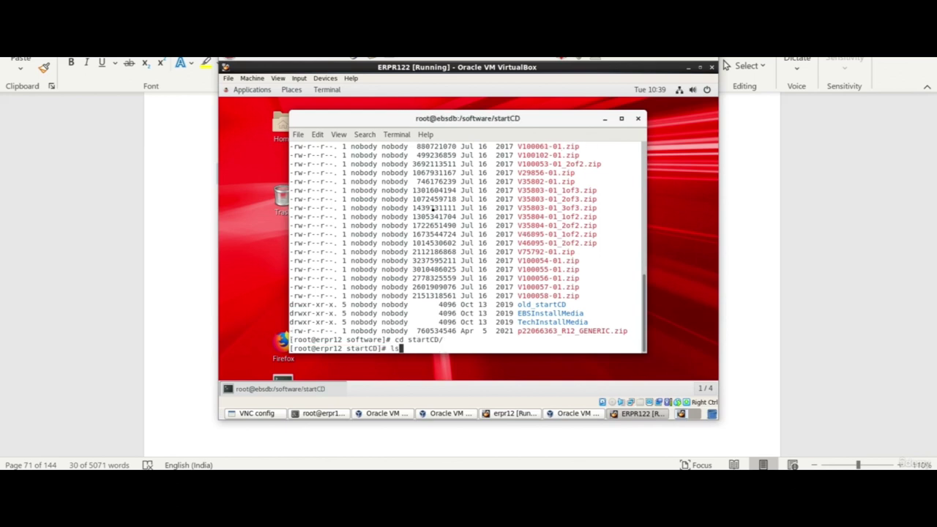
{"action": "key", "text": "Return"}
{"action": "type", "text": "cd Disk1/"}
{"action": "key", "text": "Return"}
{"action": "type", "text": "ls"}
{"action": "key", "text": "Return"}
{"action": "type", "text": "cd rapidwiz/"}
{"action": "key", "text": "Return"}
{"action": "type", "text": "ls"}
{"action": "key", "text": "Return"}
Step: Run ./RapidWizVersion (reports 12.2.0.51), then launch ./rapidwiz
{"action": "type", "text": "./RapidWizVersion"}
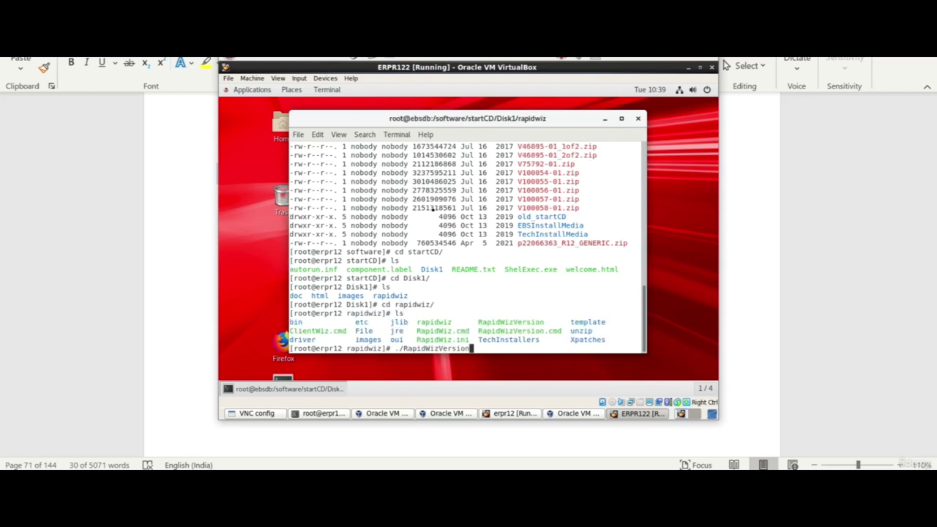
{"action": "key", "text": "Return"}
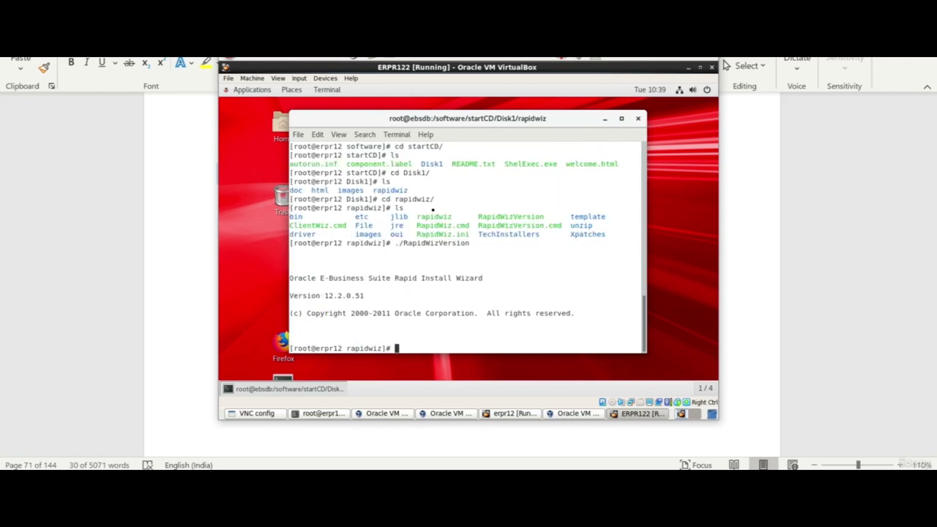
{"action": "type", "text": "./rapidwiz"}
{"action": "key", "text": "Return"}
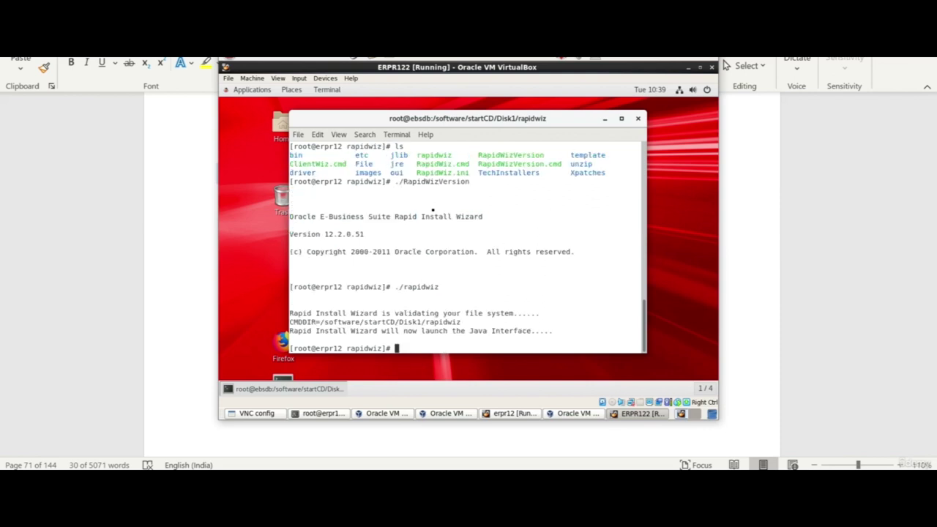
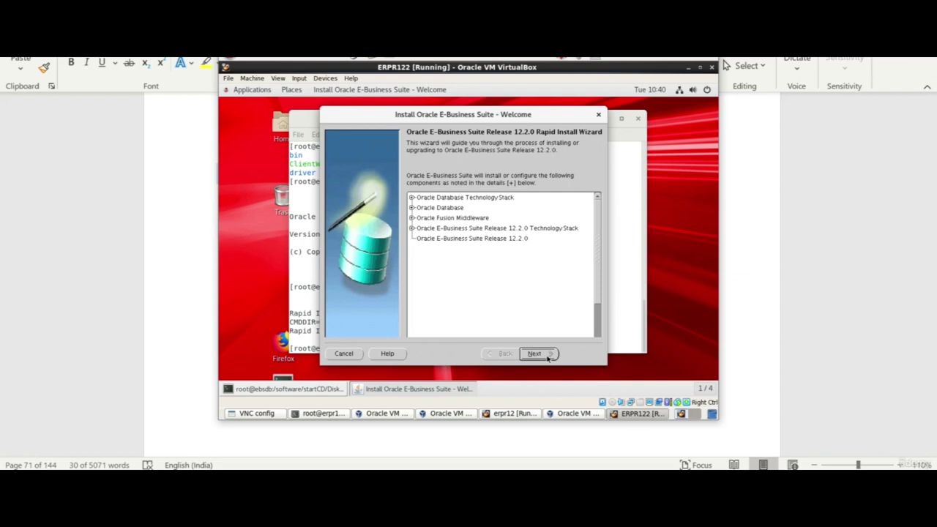
Step: Start a fresh Release 12.2.0 install with a new configuration, declining security-update notifications
{"action": "left_click", "coordinate": [547, 358]}
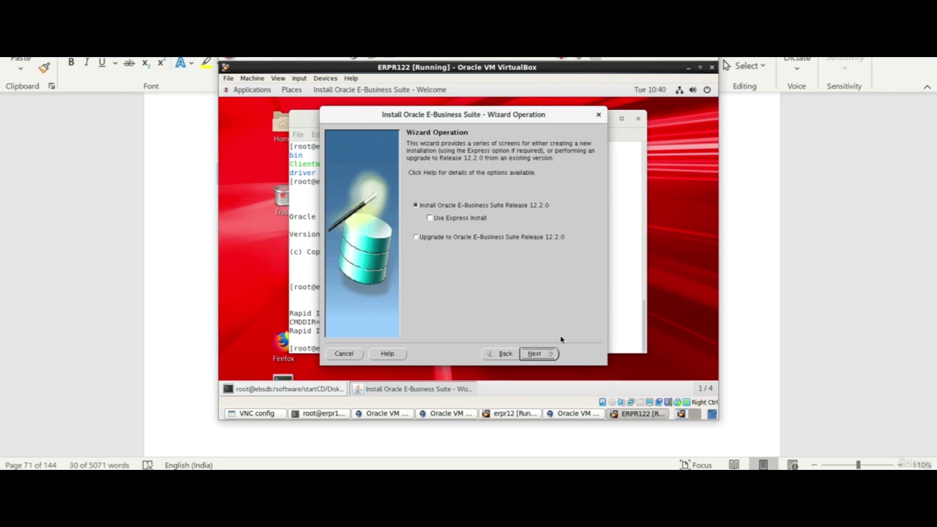
{"action": "left_click", "coordinate": [537, 354]}
{"action": "left_click", "coordinate": [440, 204]}
{"action": "left_click", "coordinate": [534, 355]}
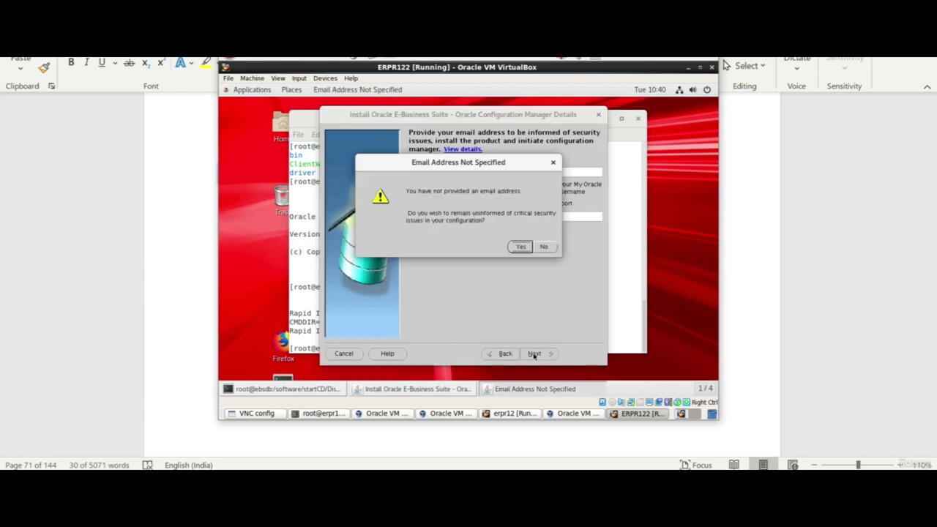
{"action": "left_click", "coordinate": [518, 247]}
{"action": "left_click", "coordinate": [538, 355]}
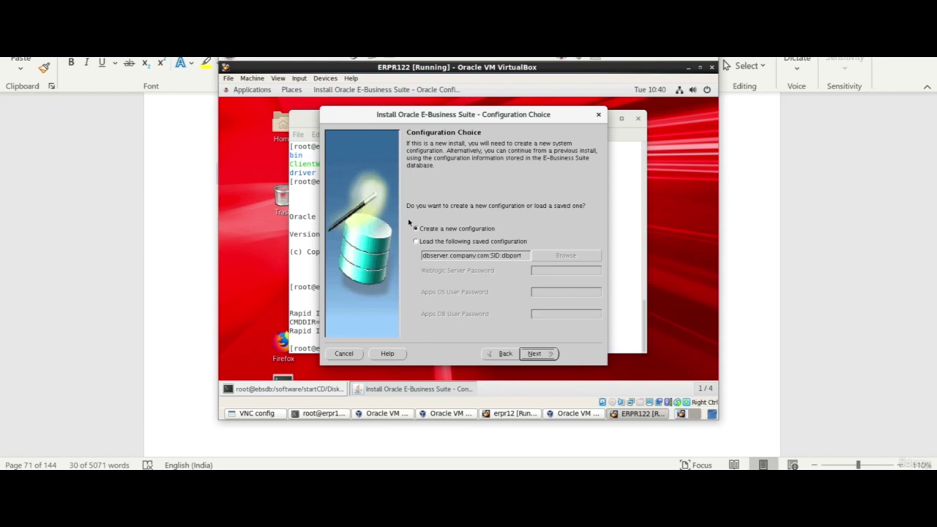
{"action": "left_click", "coordinate": [539, 355]}
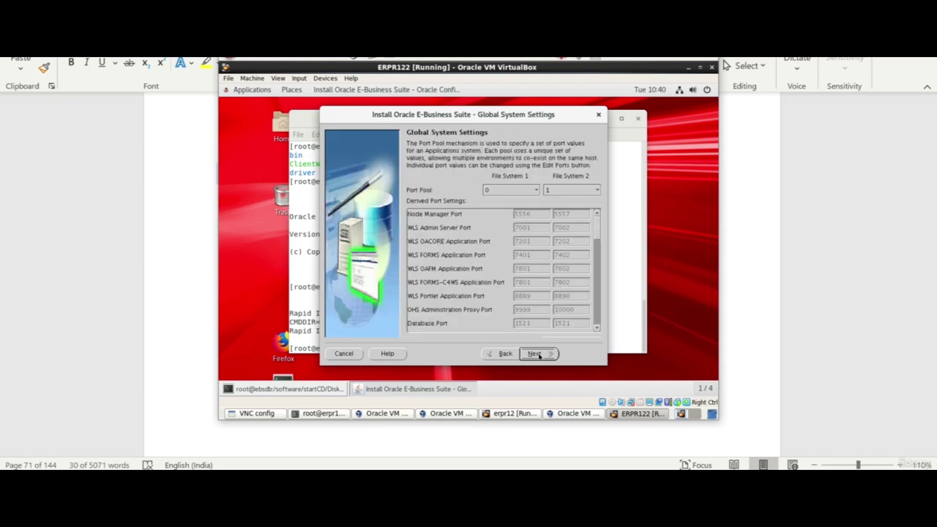
Step: Set the File System 1 port pool to 5 and File System 2 to 6, then accept
{"action": "left_click", "coordinate": [510, 192]}
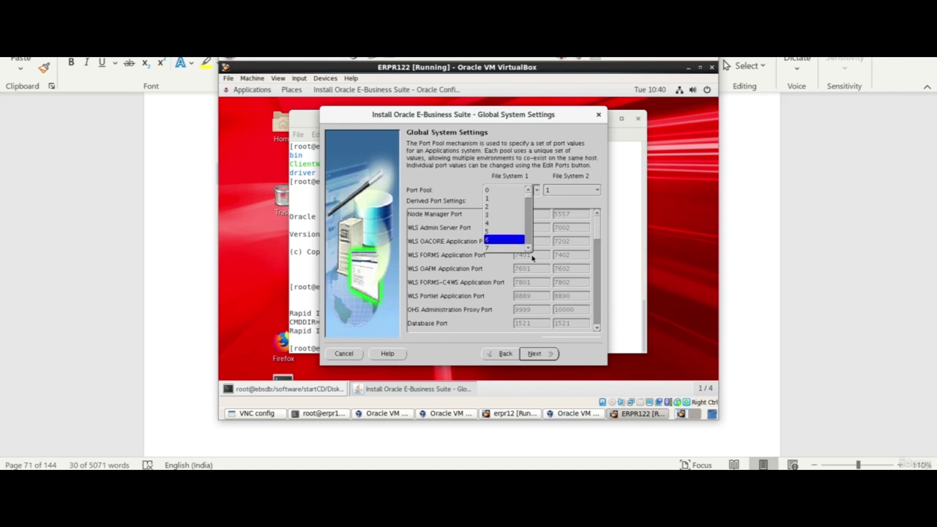
{"action": "left_click", "coordinate": [498, 231]}
{"action": "left_click", "coordinate": [570, 191]}
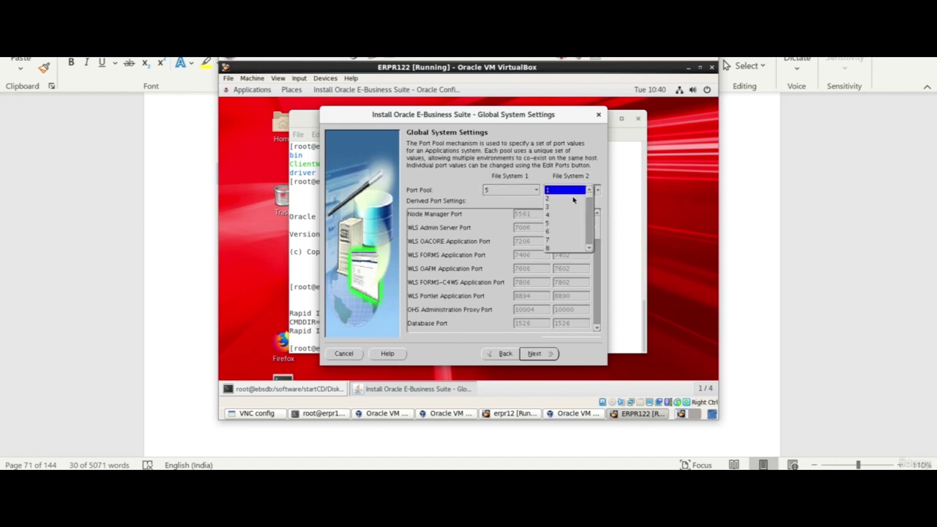
{"action": "left_click", "coordinate": [557, 232]}
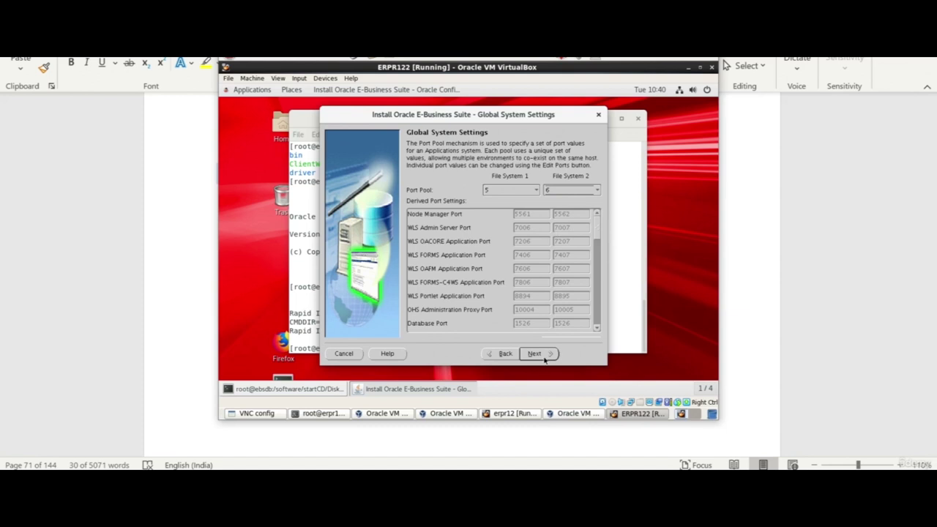
{"action": "left_click", "coordinate": [536, 354]}
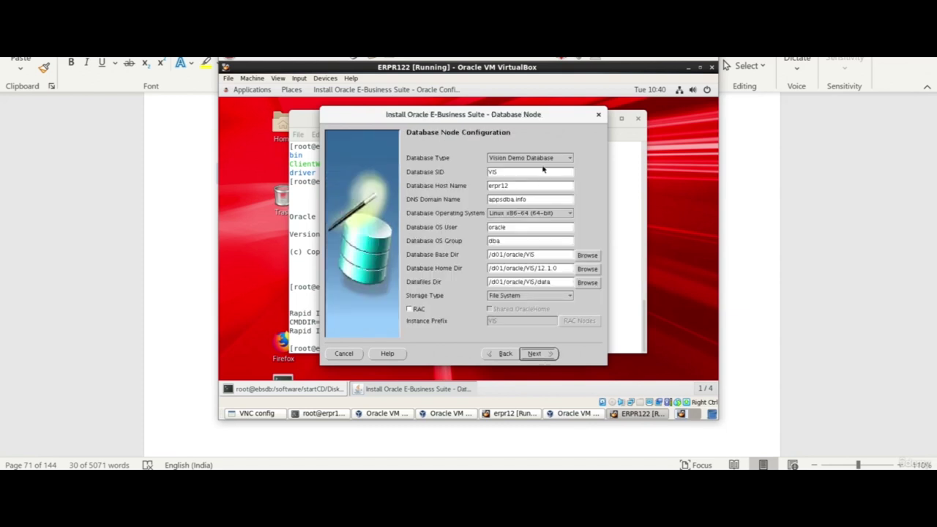
Step: Choose Fresh Database with SID DEV, OS user oradev, and base path under /u01
{"action": "left_click", "coordinate": [546, 159]}
{"action": "left_click", "coordinate": [532, 168]}
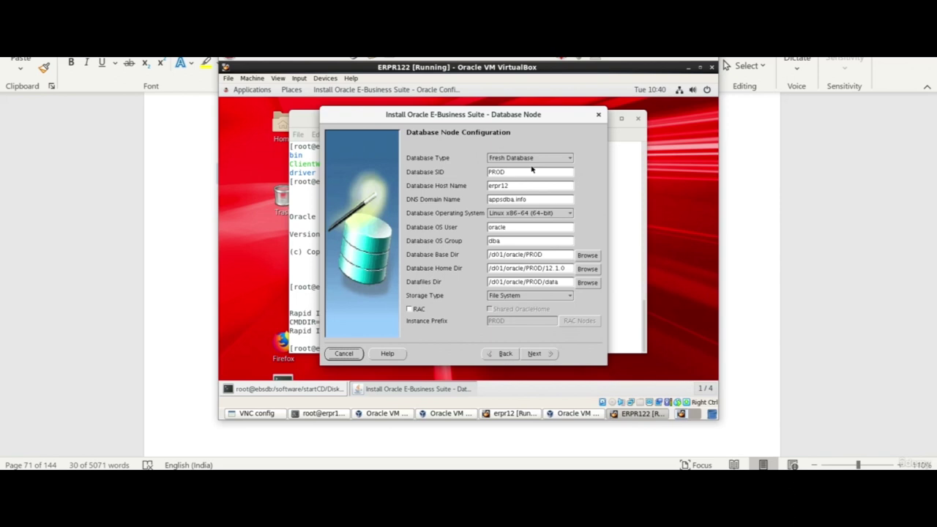
{"action": "left_click_drag", "start_coordinate": [518, 171], "coordinate": [419, 171]}
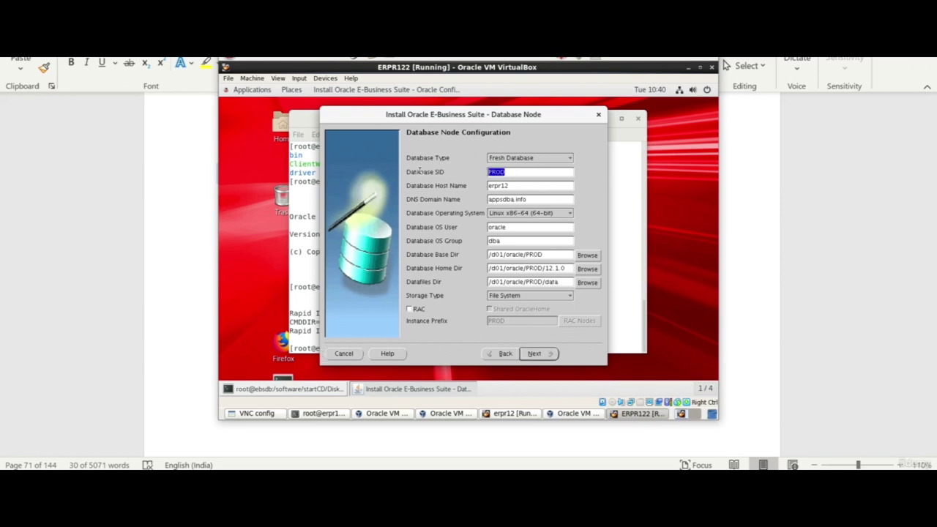
{"action": "type", "text": "DEV"}
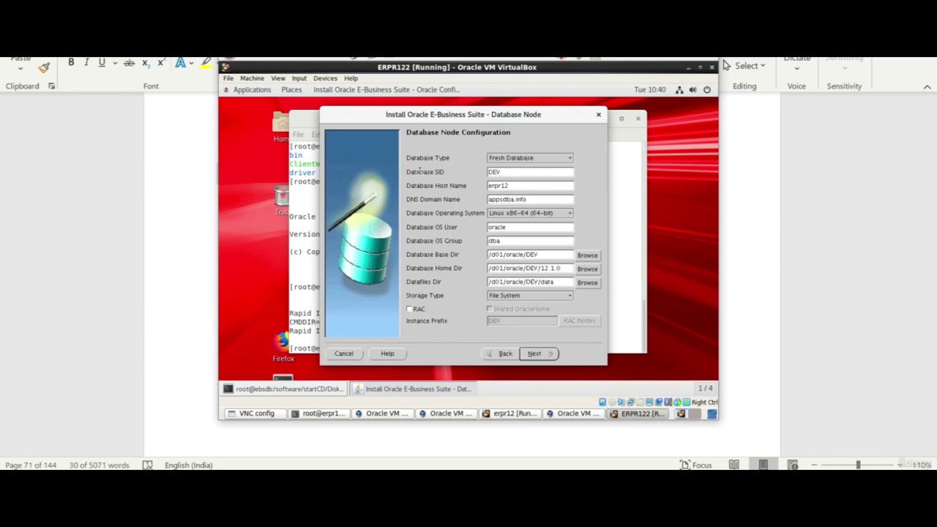
{"action": "left_click_drag", "start_coordinate": [517, 227], "coordinate": [429, 230]}
{"action": "type", "text": "oradev"}
{"action": "left_click", "coordinate": [495, 254]}
{"action": "key", "text": "BackSpace"}
{"action": "type", "text": "u"}
Step: Dismiss the invalid user/group alert, set the OS group to oinstall, and continue to licensing
{"action": "left_click", "coordinate": [536, 354]}
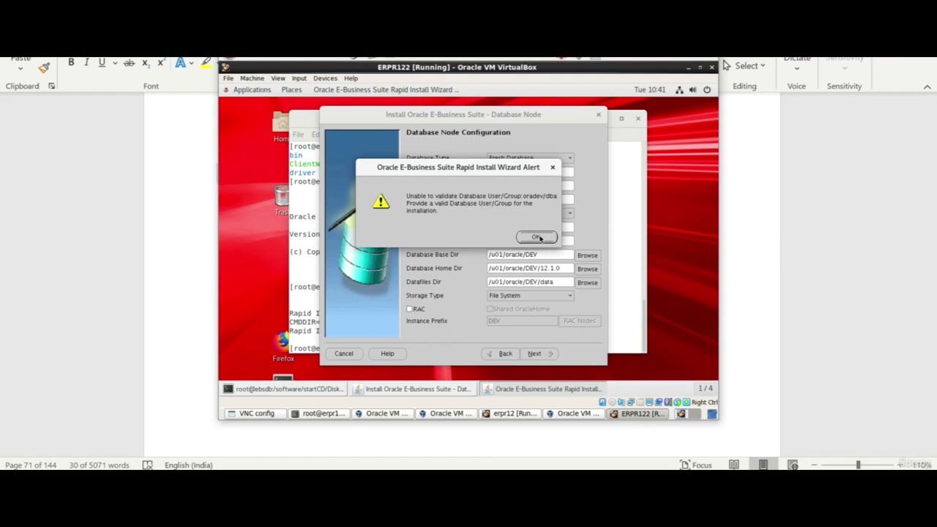
{"action": "left_click", "coordinate": [538, 238]}
{"action": "left_click_drag", "start_coordinate": [509, 240], "coordinate": [472, 240]}
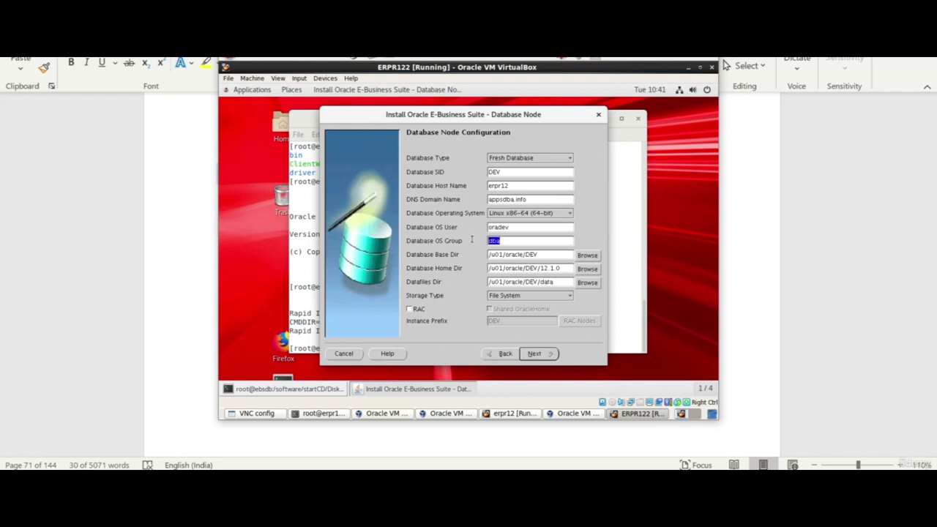
{"action": "type", "text": "oinstall"}
{"action": "left_click", "coordinate": [544, 355]}
{"action": "left_click", "coordinate": [542, 354]}
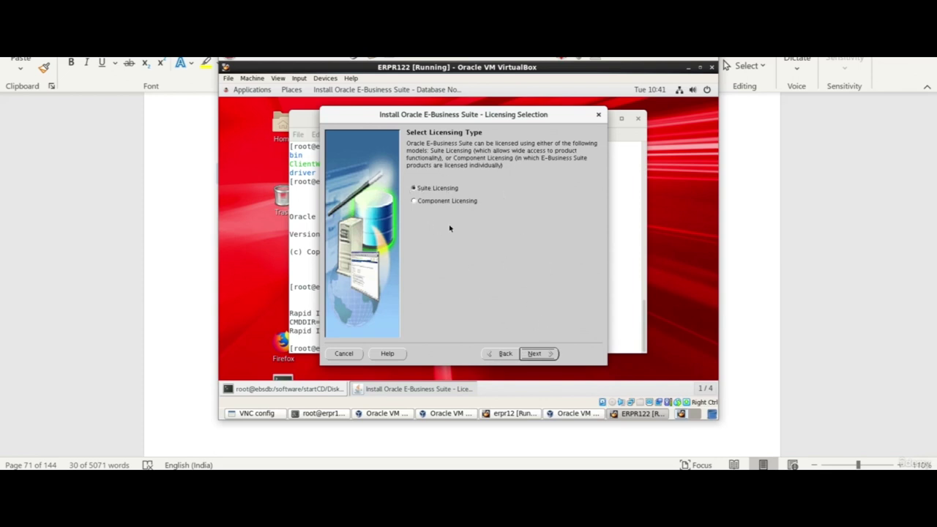
Step: Keep suite licensing, default product licenses, no extra countries, and American English
{"action": "left_click", "coordinate": [539, 355]}
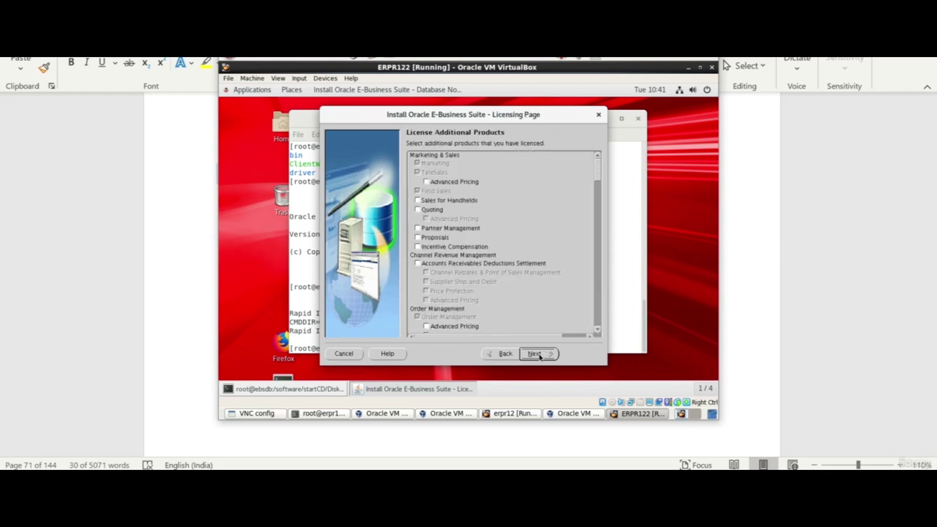
{"action": "left_click", "coordinate": [539, 356]}
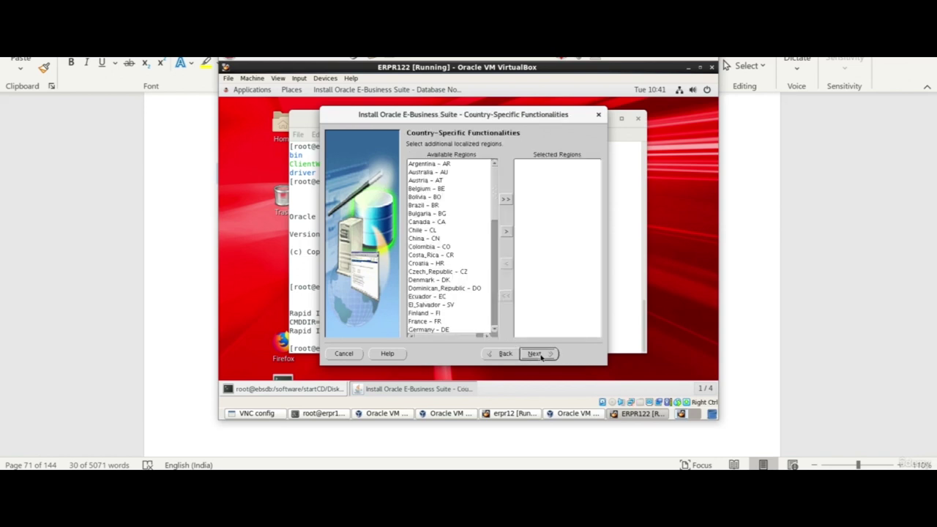
{"action": "left_click", "coordinate": [542, 356]}
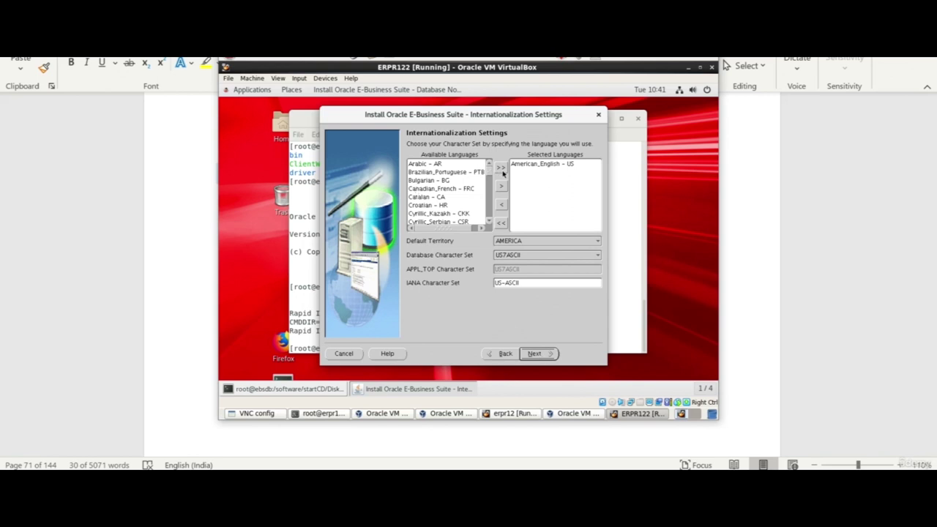
{"action": "left_click", "coordinate": [546, 358]}
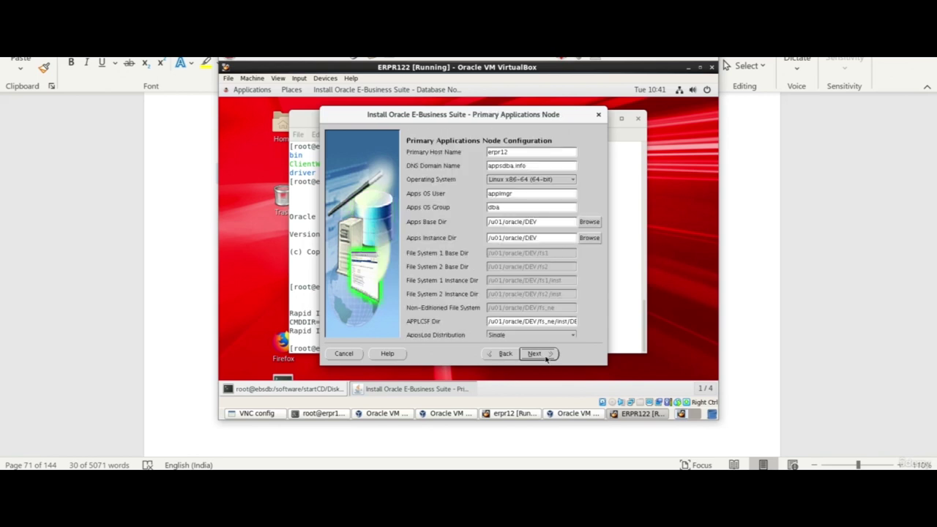
Step: Set the Apps OS user to oradev and the Apps OS group to oinstall
{"action": "left_click_drag", "start_coordinate": [529, 195], "coordinate": [433, 195]}
{"action": "type", "text": "oradev"}
{"action": "left_click_drag", "start_coordinate": [510, 207], "coordinate": [449, 208]}
{"action": "type", "text": "oinstall"}
{"action": "left_click", "coordinate": [535, 355]}
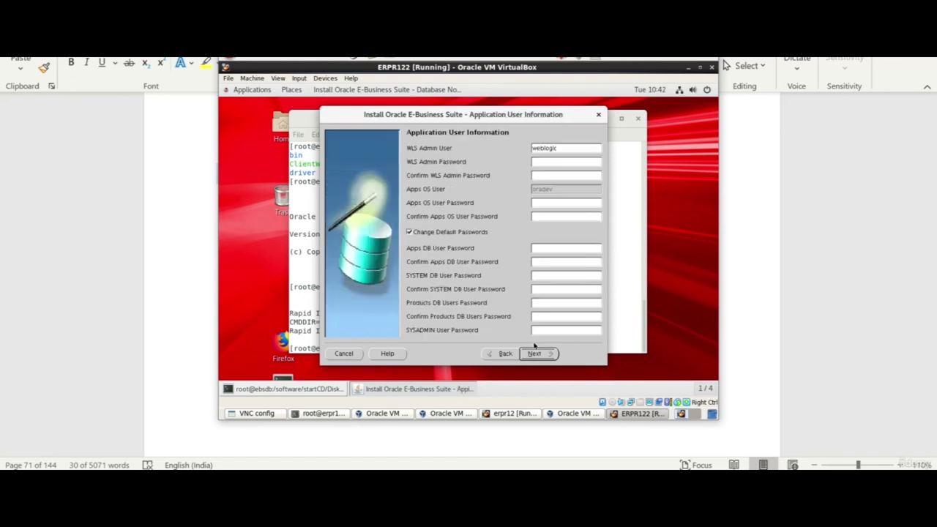
Step: Leave Change Default Passwords off and fill in the WLS Admin Password and its confirmation
{"action": "left_click", "coordinate": [454, 233]}
{"action": "left_click", "coordinate": [554, 165]}
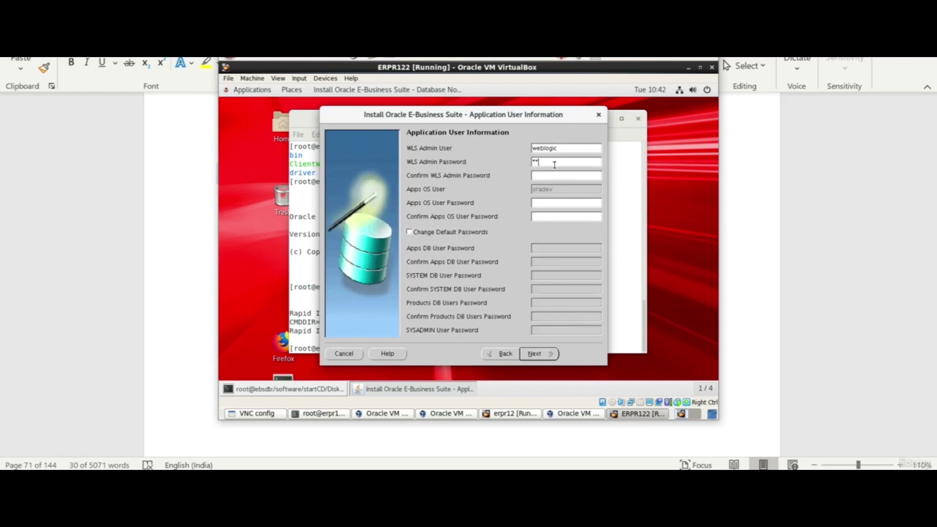
{"action": "key", "text": "Tab"}
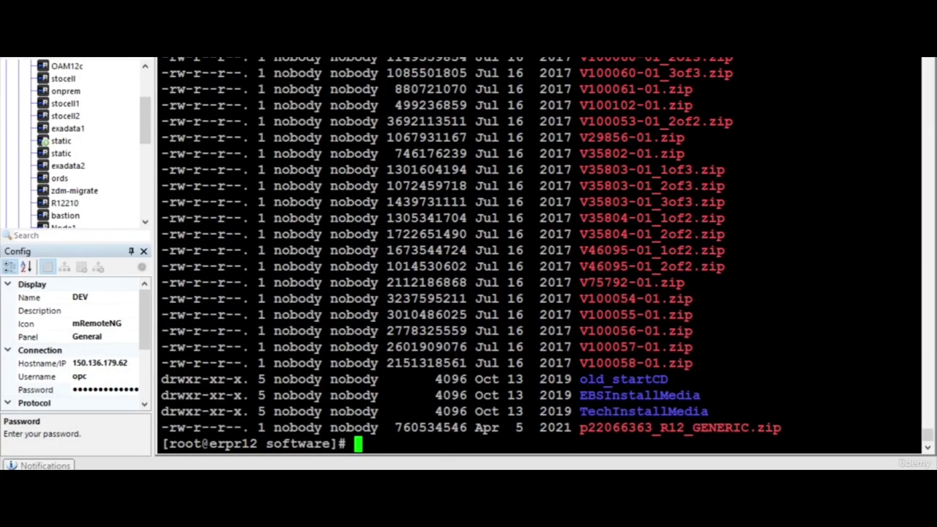
Step: In a terminal on the erpr12 VM desktop, run passwd oradev to set a new password
{"action": "key", "text": "Return"}
{"action": "key", "text": "Return"}
{"action": "type", "text": "p"}
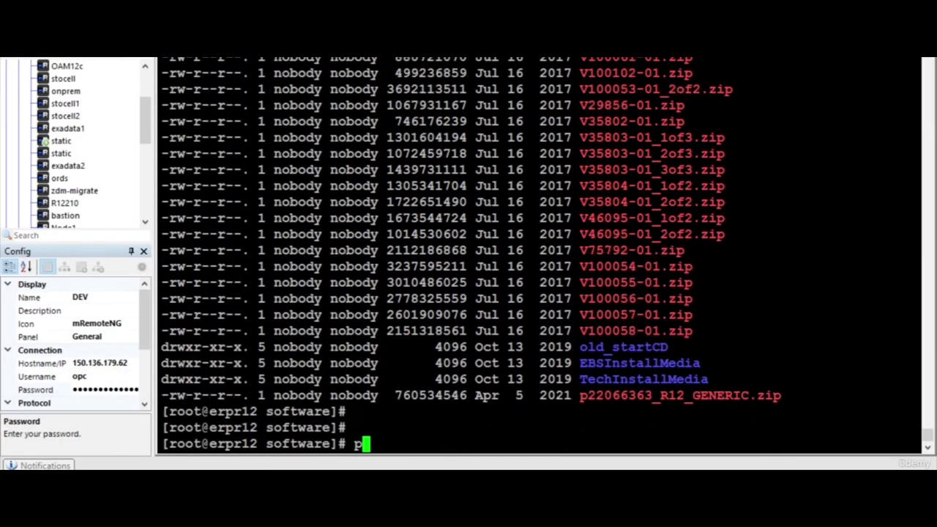
{"action": "type", "text": "ing erp"}
{"action": "key", "text": "BackSpace"}
{"action": "key", "text": "BackSpace"}
{"action": "key", "text": "BackSpace"}
{"action": "key", "text": "BackSpace"}
{"action": "key", "text": "BackSpace"}
{"action": "key", "text": "BackSpace"}
{"action": "key", "text": "BackSpace"}
{"action": "key", "text": "BackSpace"}
{"action": "type", "text": "s"}
{"action": "mouse_move", "coordinate": [383, 476]}
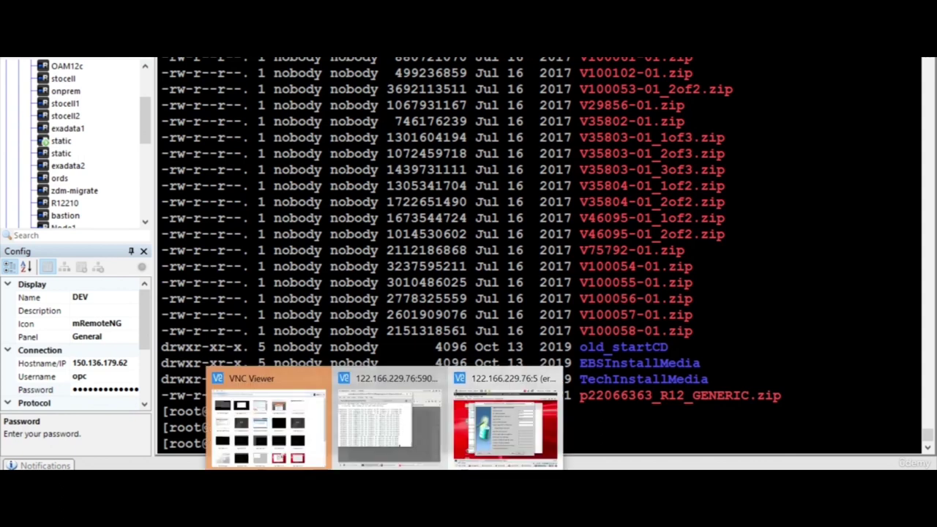
{"action": "left_click", "coordinate": [505, 425]}
{"action": "right_click", "coordinate": [681, 225]}
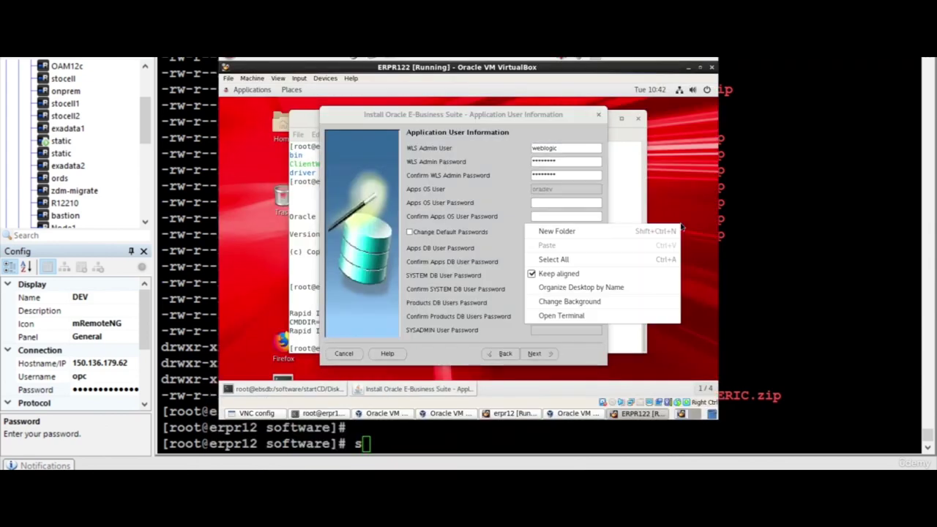
{"action": "left_click", "coordinate": [596, 315]}
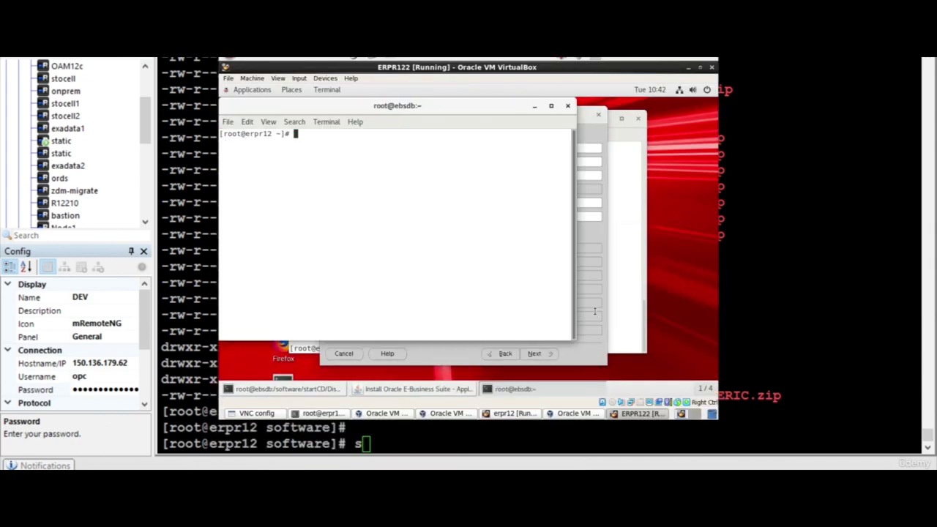
{"action": "type", "text": "passwd oradev"}
{"action": "key", "text": "Return"}
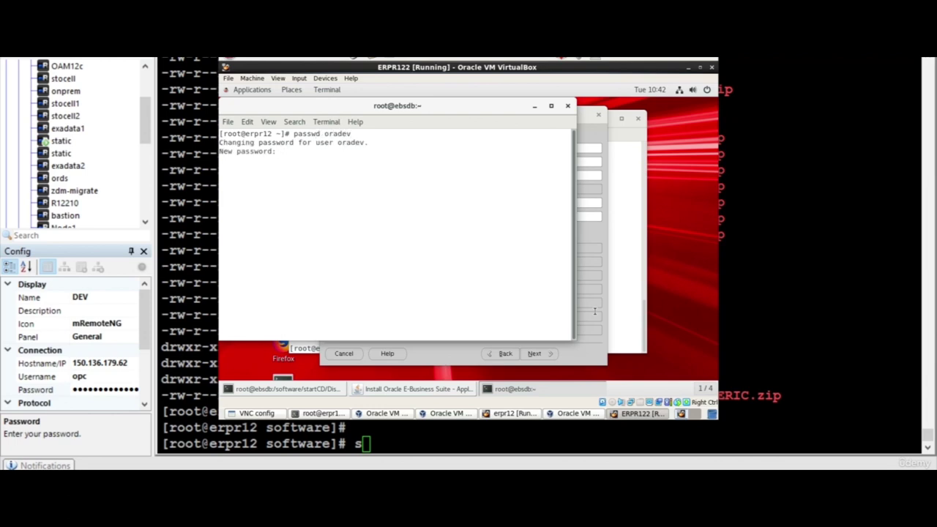
{"action": "key", "text": "Return"}
{"action": "key", "text": "Return"}
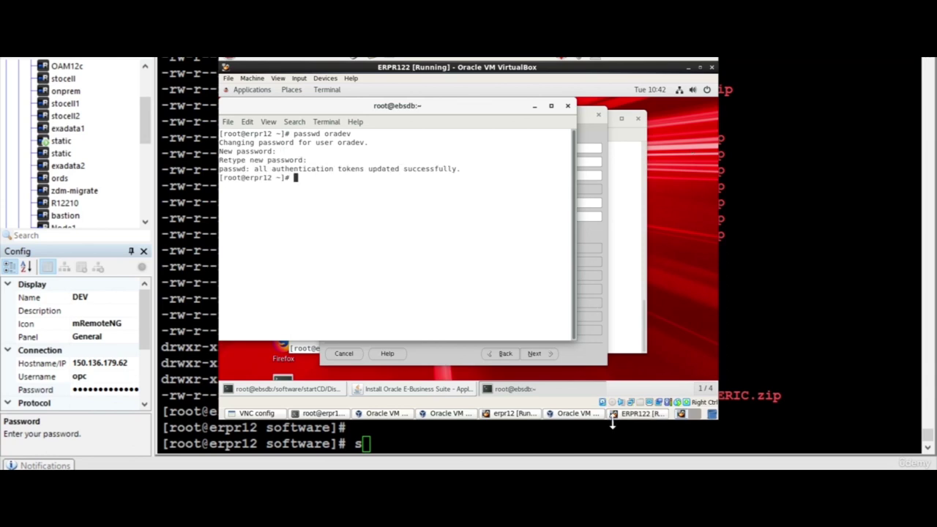
Step: Enter the new oradev password as the Apps OS User Password and its confirmation
{"action": "left_click", "coordinate": [593, 360]}
{"action": "type", "text": "apps"}
{"action": "key", "text": "BackSpace"}
{"action": "key", "text": "BackSpace"}
{"action": "key", "text": "BackSpace"}
{"action": "key", "text": "BackSpace"}
{"action": "key", "text": "Tab"}
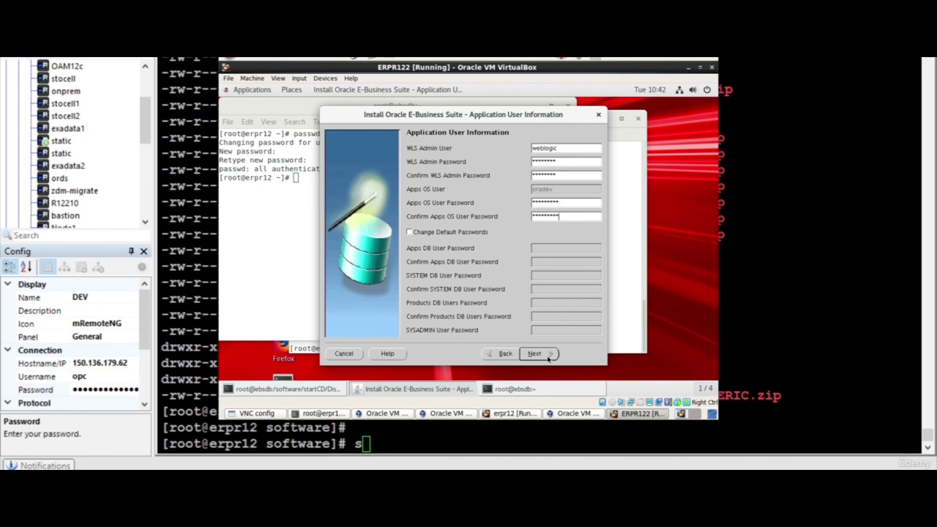
Step: Advance past user and node information to run the system checks and view their status
{"action": "left_click", "coordinate": [549, 356]}
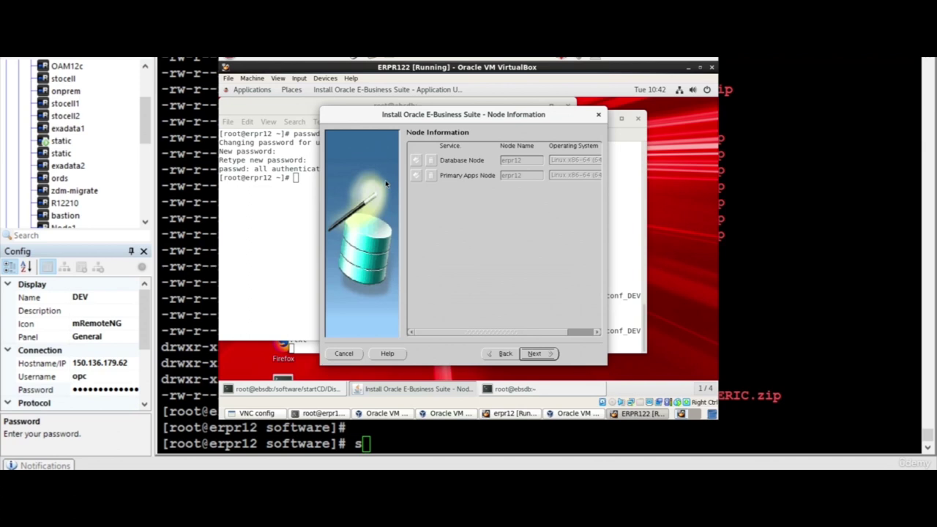
{"action": "left_click", "coordinate": [540, 354]}
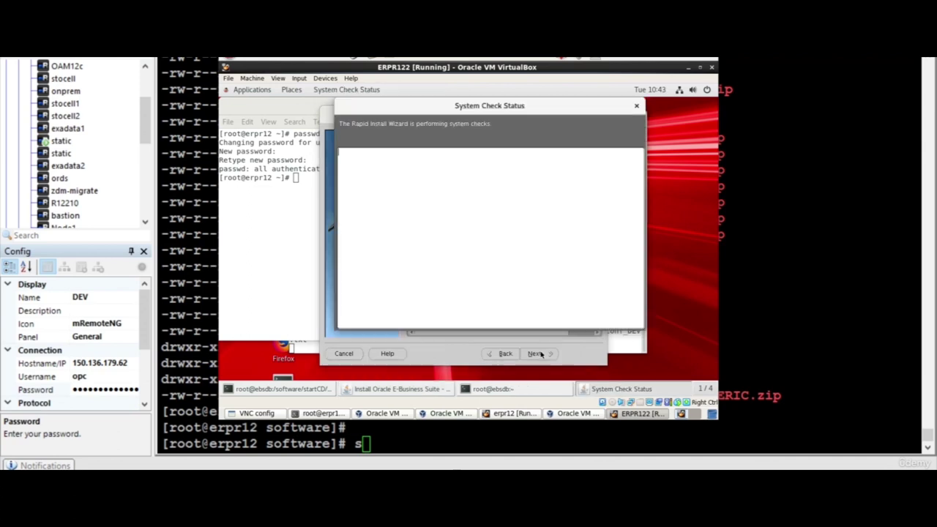
{"action": "left_click", "coordinate": [637, 220]}
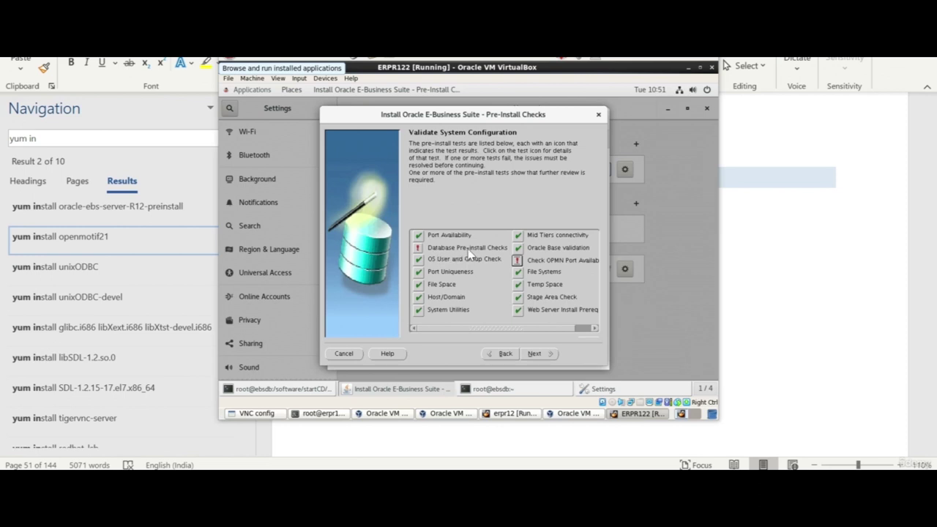
Step: Copy the rpm package-check command from the Word guide and run it in the server terminal
{"action": "left_click", "coordinate": [737, 249]}
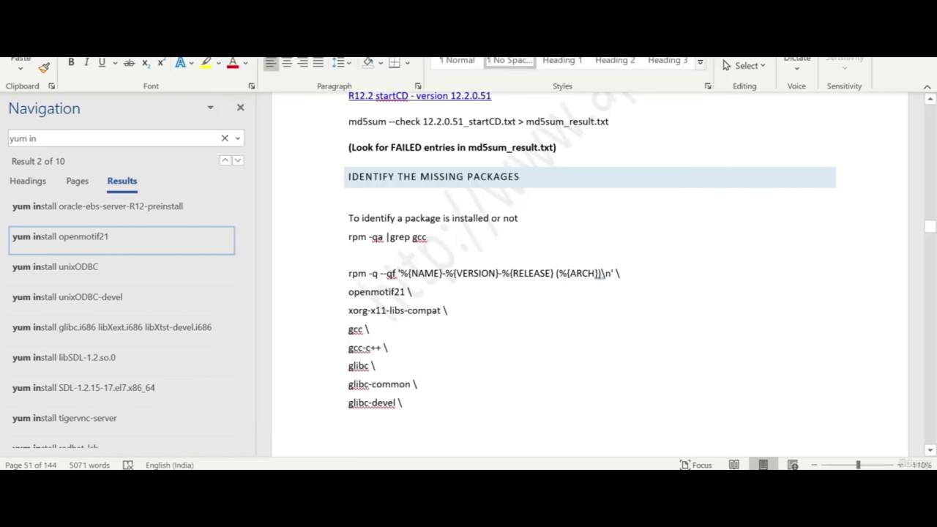
{"action": "scroll", "coordinate": [589, 274], "scroll_direction": "down", "scroll_amount": 10}
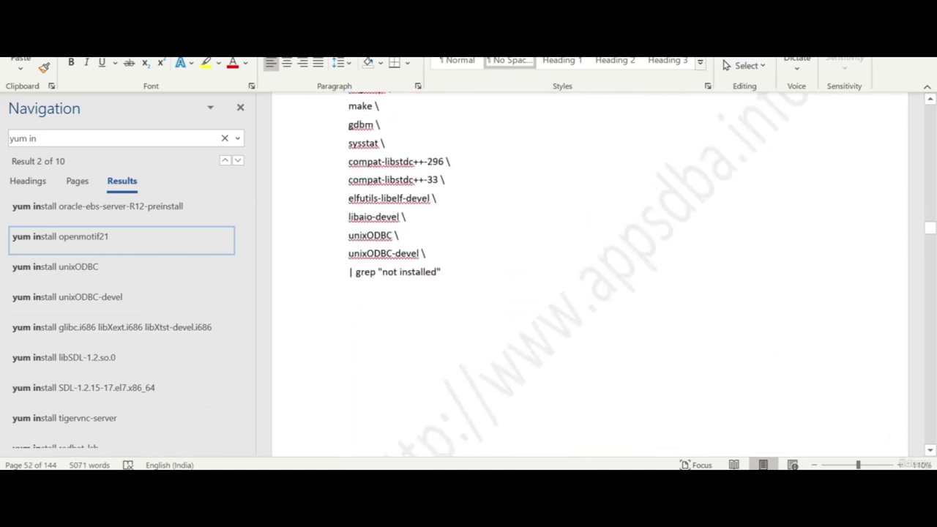
{"action": "left_click", "coordinate": [443, 273], "text": "shift"}
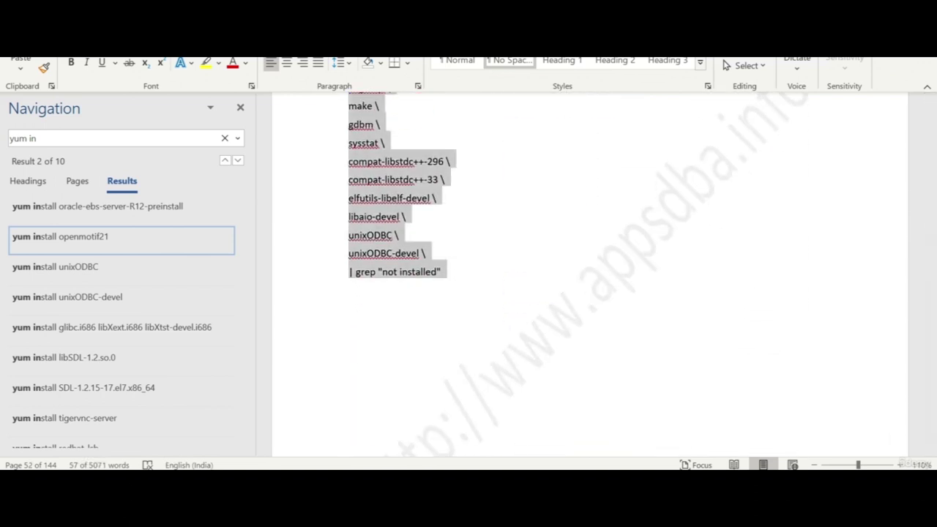
{"action": "key", "text": "alt+Tab"}
{"action": "key", "text": "shift+Insert"}
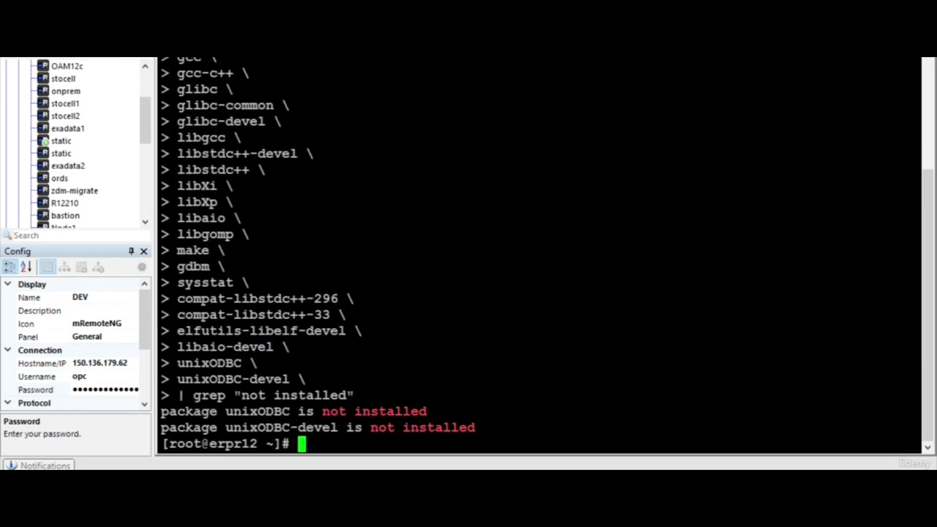
{"action": "key", "text": "Return"}
{"action": "key", "text": "Return"}
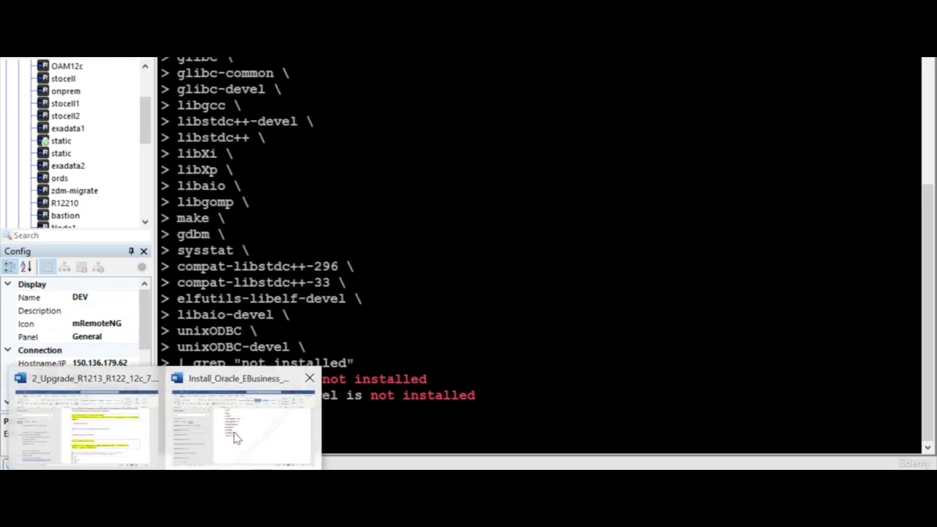
{"action": "left_click", "coordinate": [236, 437]}
{"action": "scroll", "coordinate": [590, 274], "scroll_direction": "down", "scroll_amount": 10}
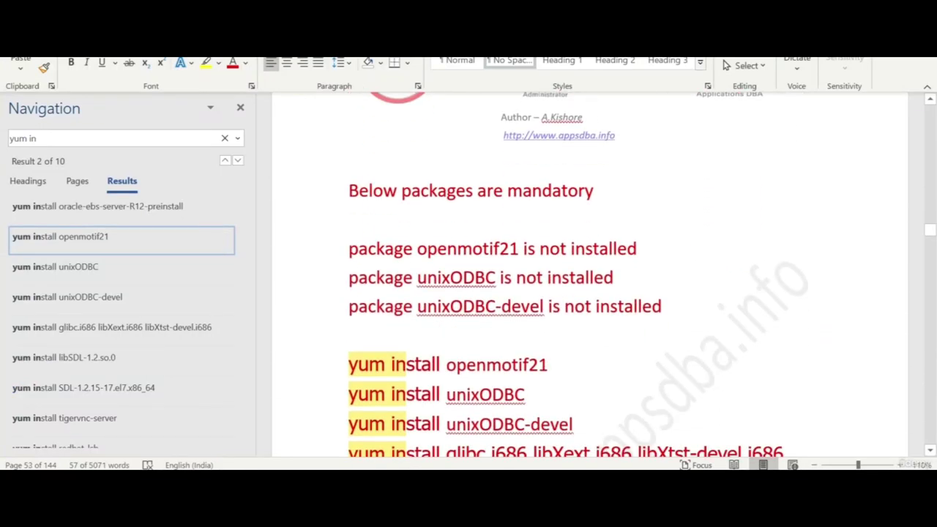
{"action": "scroll", "coordinate": [590, 274], "scroll_direction": "down", "scroll_amount": 3}
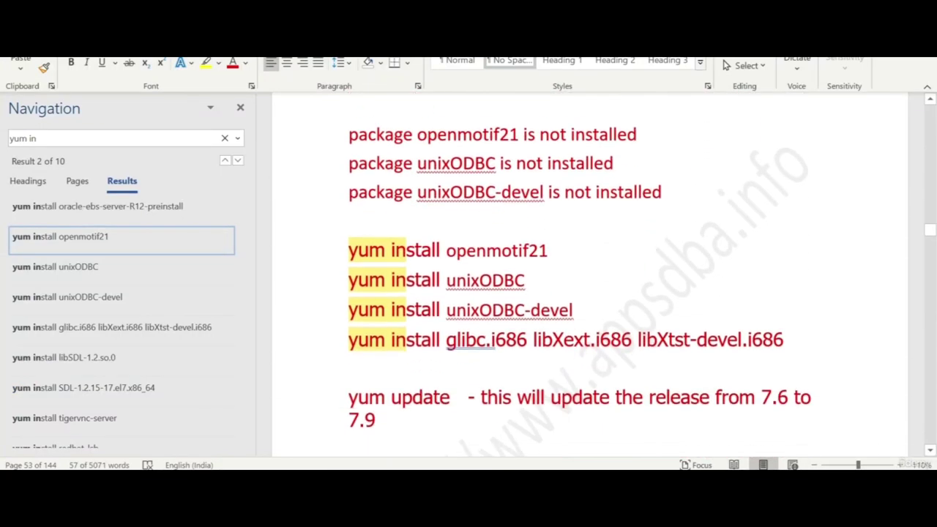
{"action": "key", "text": "alt+Tab"}
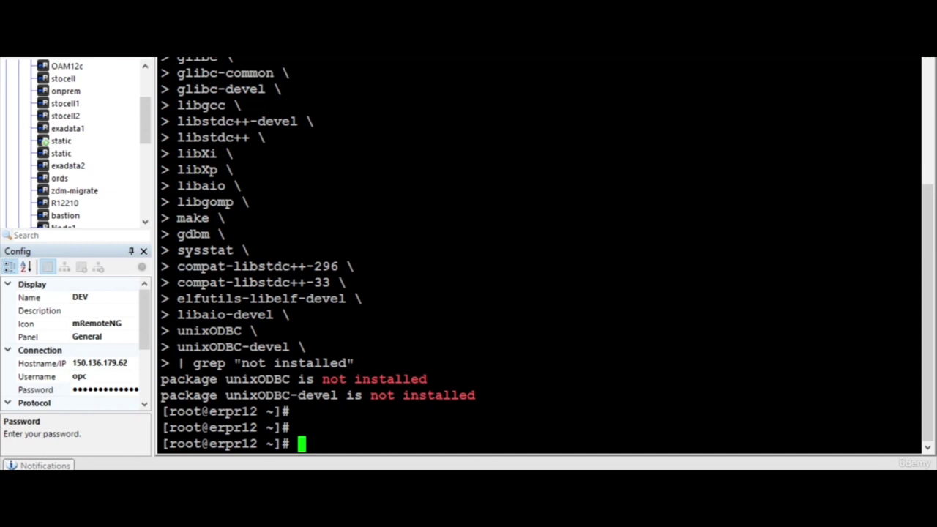
{"action": "type", "text": "ping www."}
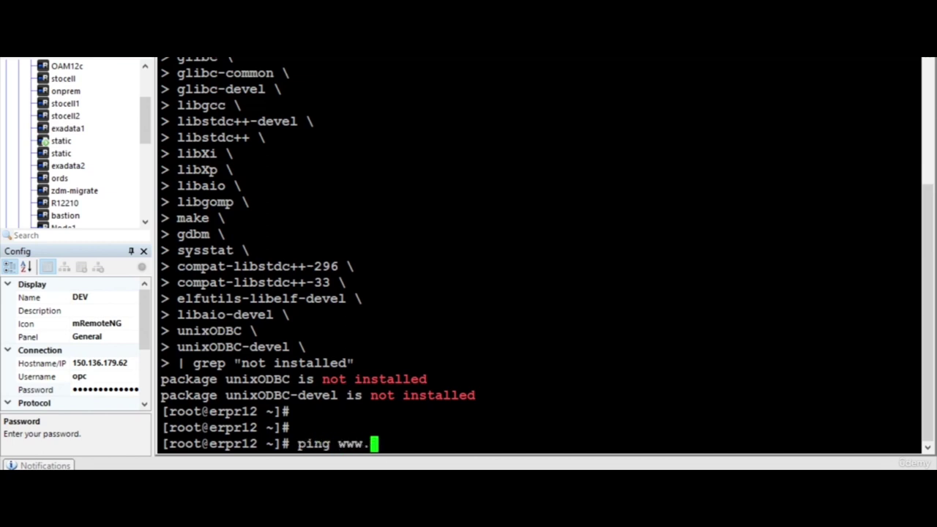
{"action": "type", "text": "google.com"}
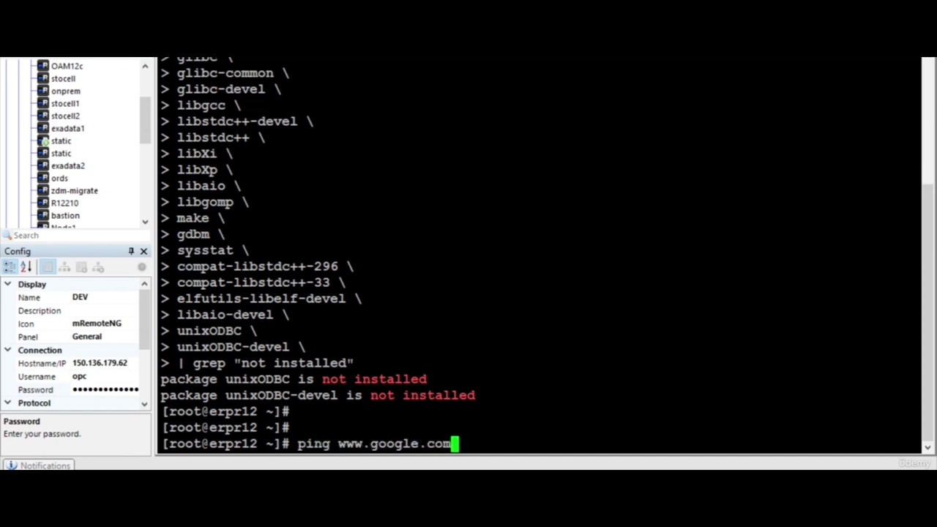
{"action": "key", "text": "Return"}
{"action": "key", "text": "ctrl+c"}
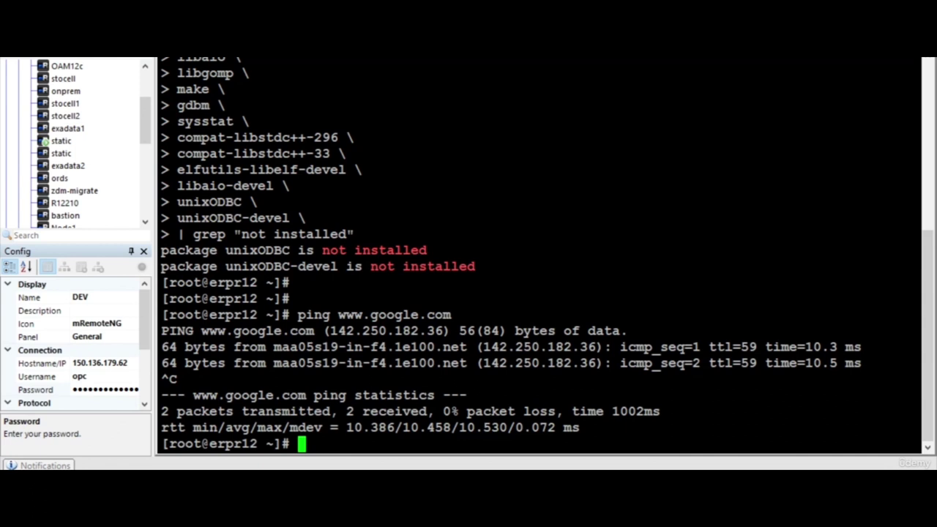
Step: Run the guide's yum install unixODBC command and confirm with y
{"action": "left_click_drag", "start_coordinate": [297, 315], "coordinate": [918, 315]}
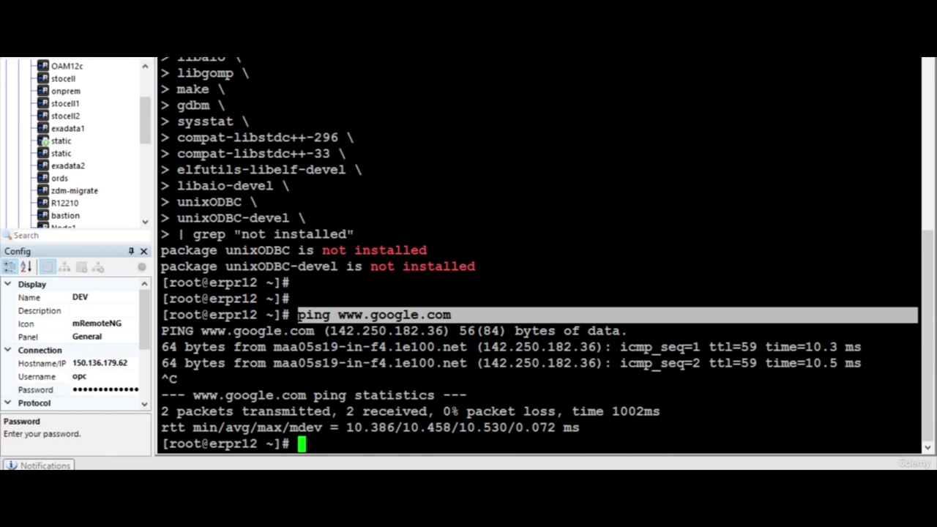
{"action": "mouse_move", "coordinate": [242, 468]}
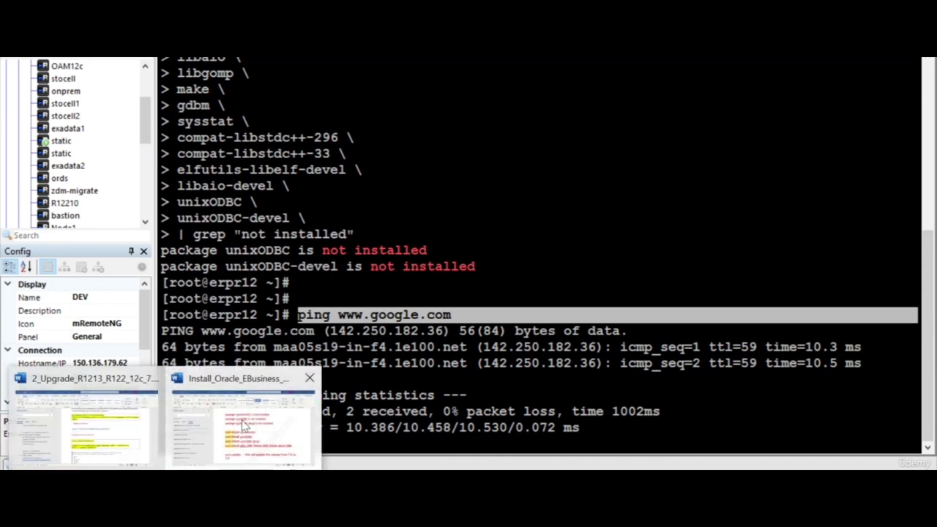
{"action": "left_click", "coordinate": [245, 426]}
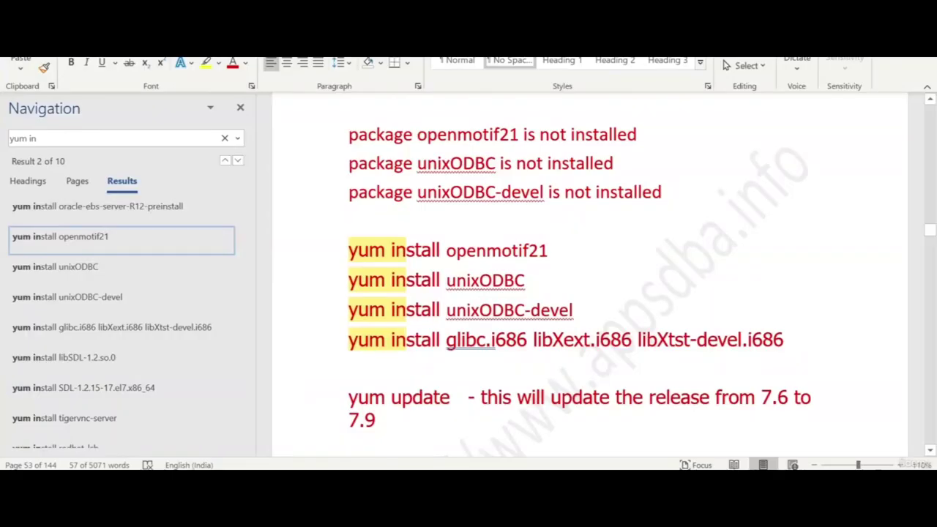
{"action": "left_click", "coordinate": [323, 285]}
{"action": "key", "text": "ctrl+c"}
{"action": "key", "text": "alt+Tab"}
{"action": "key", "text": "shift+Insert"}
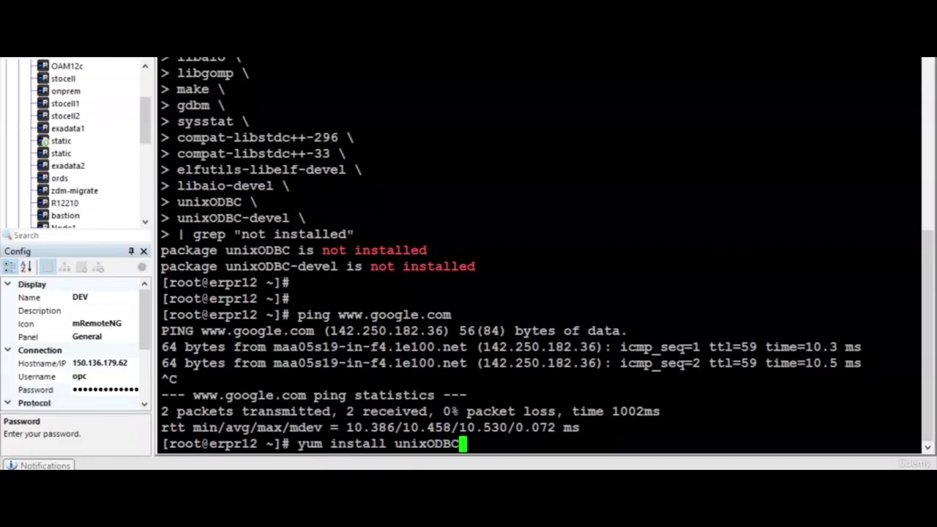
{"action": "key", "text": "Return"}
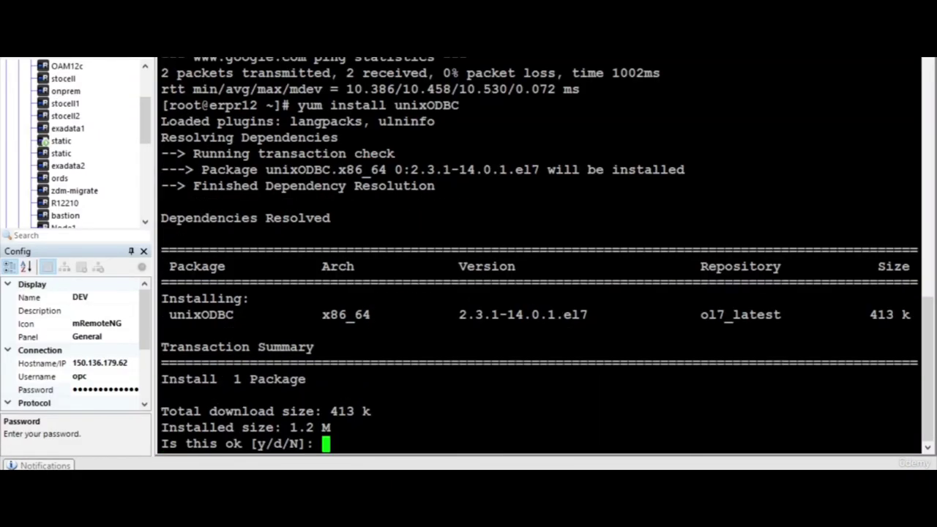
{"action": "type", "text": "y"}
{"action": "key", "text": "Return"}
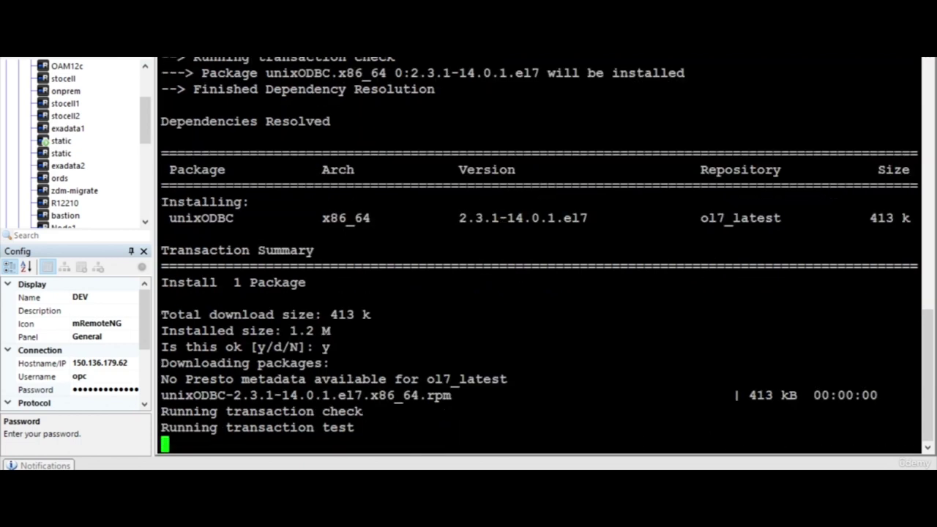
Step: Run the guide's yum install unixODBC-devel command and confirm with y
{"action": "key", "text": "alt+Tab"}
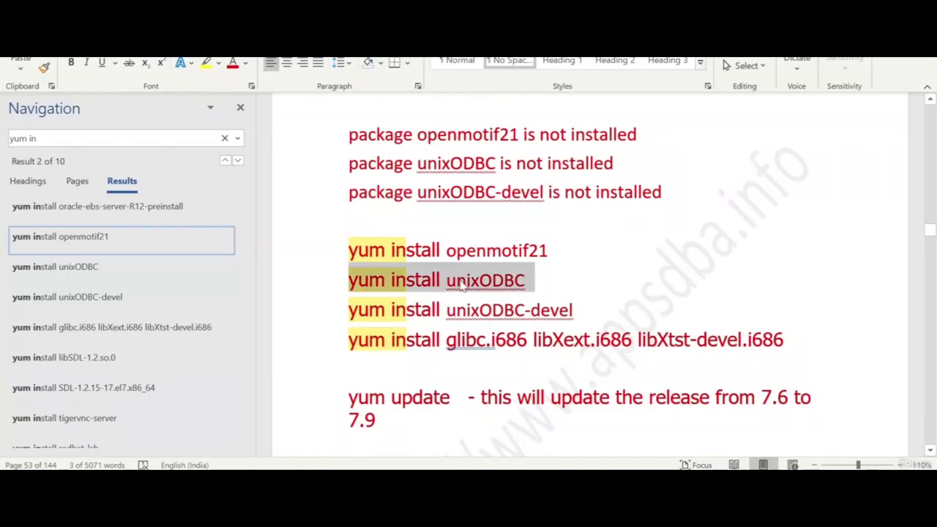
{"action": "left_click", "coordinate": [322, 310]}
{"action": "left_click", "coordinate": [437, 349]}
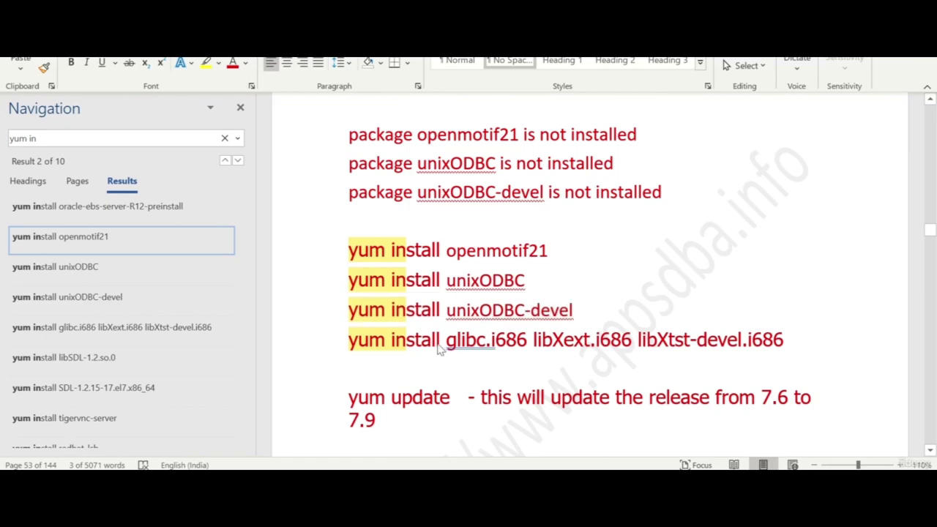
{"action": "key", "text": "alt+Tab"}
{"action": "key", "text": "shift+Insert"}
{"action": "key", "text": "Return"}
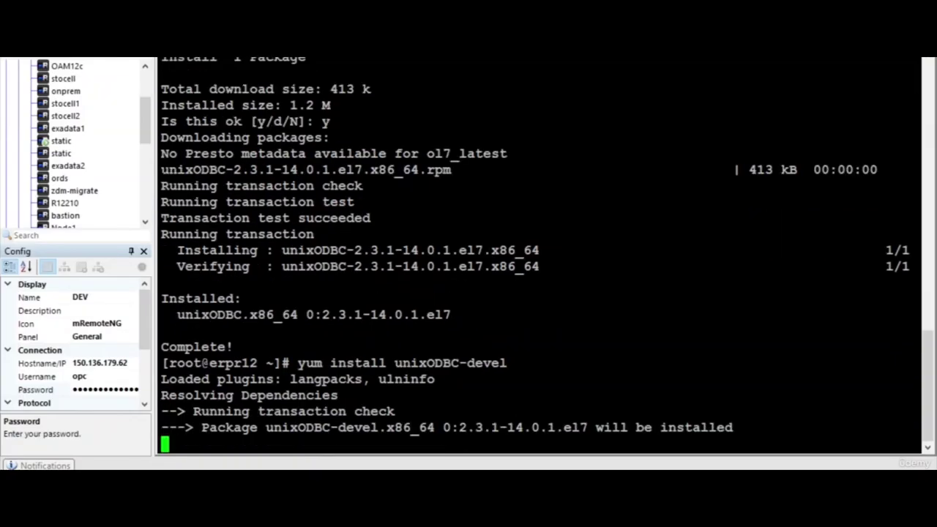
{"action": "type", "text": "y"}
{"action": "key", "text": "Return"}
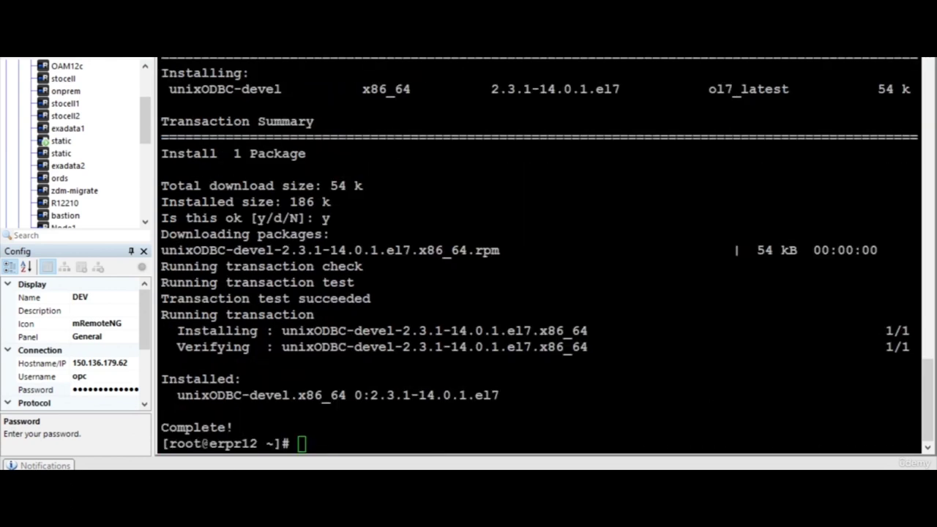
Step: Run the guide's yum install openmotif21 command
{"action": "key", "text": "alt+Tab"}
{"action": "left_click", "coordinate": [330, 255]}
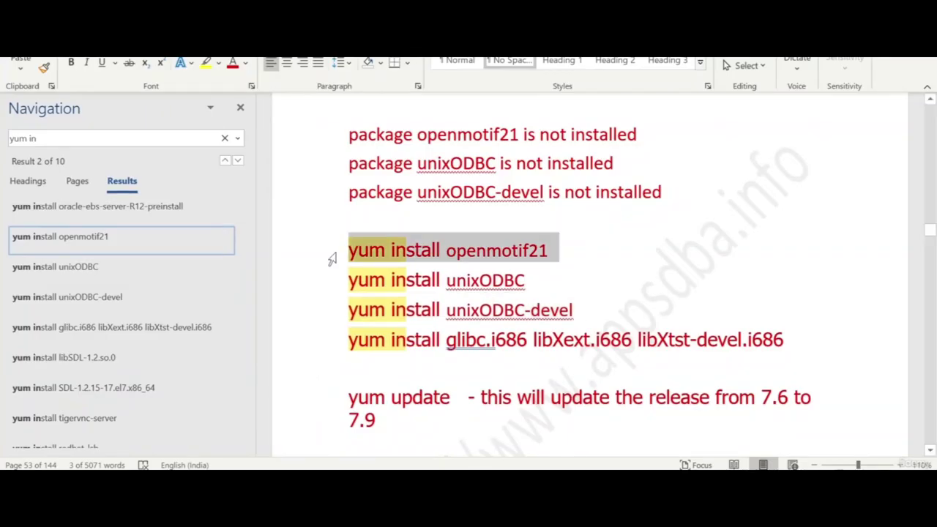
{"action": "key", "text": "alt+Tab"}
{"action": "key", "text": "shift+Insert"}
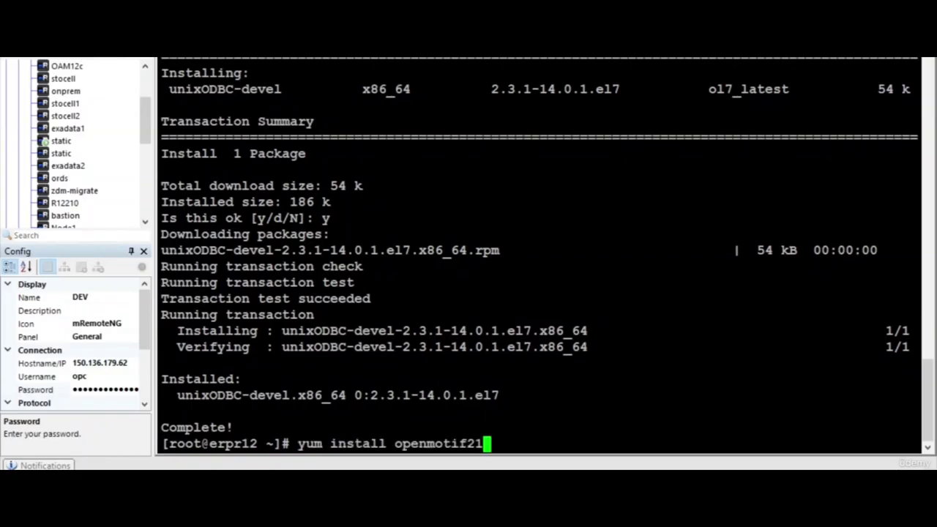
{"action": "key", "text": "Return"}
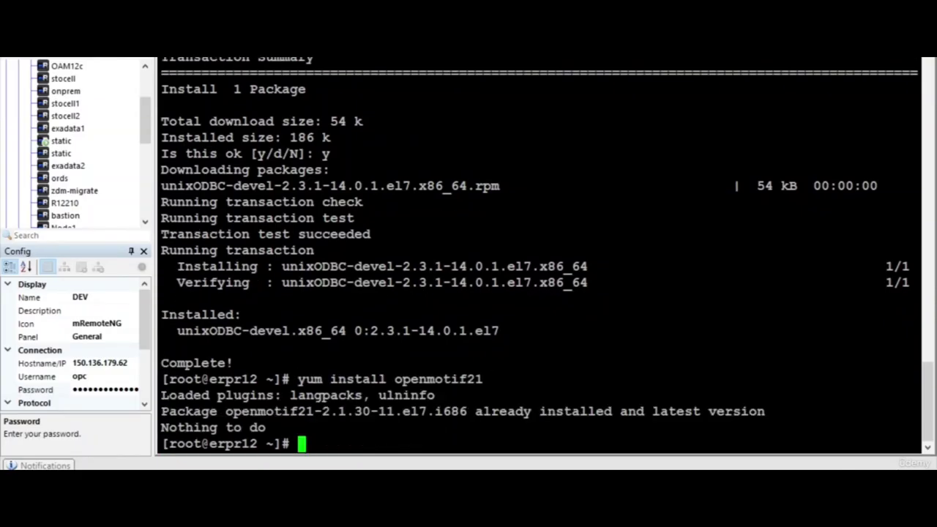
Step: Install glibc.i686, libXext.i686 and libXtst-devel.i686 from the guide, confirming with y
{"action": "key", "text": "alt+Tab"}
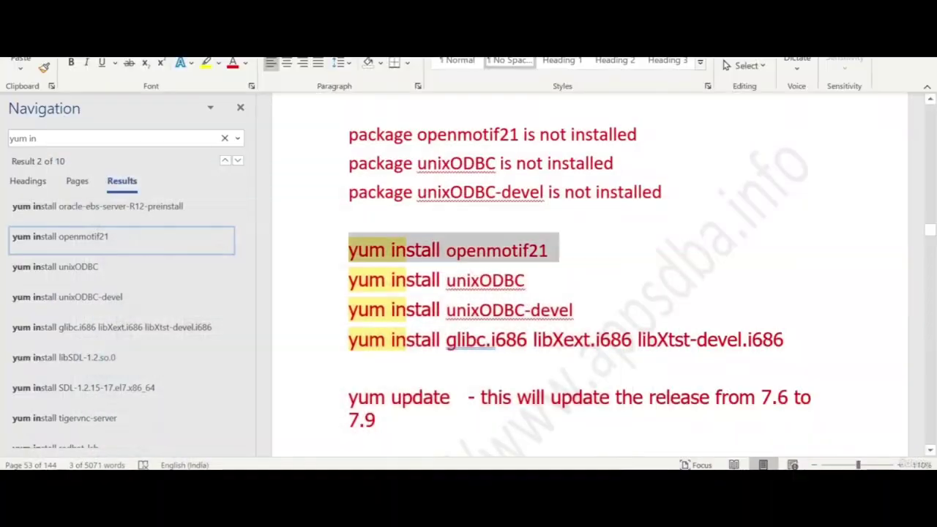
{"action": "left_click", "coordinate": [305, 343]}
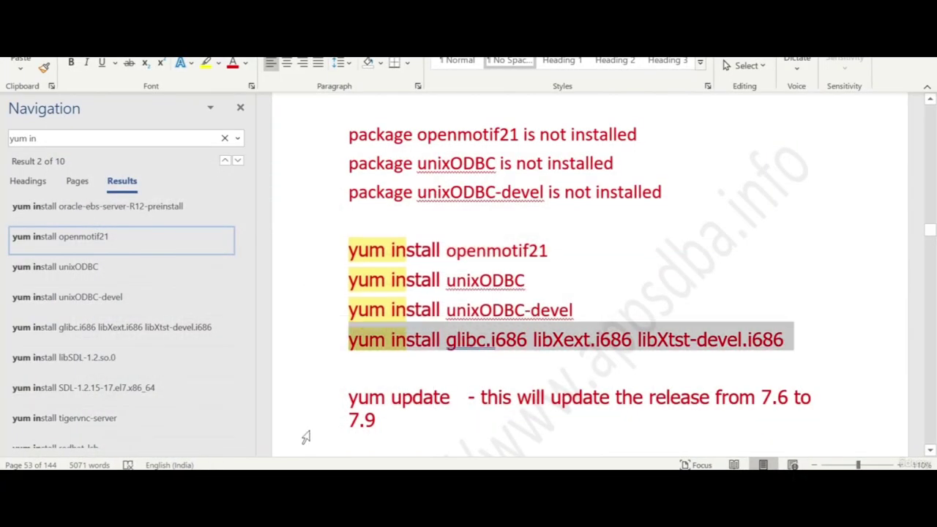
{"action": "key", "text": "alt+Tab"}
{"action": "key", "text": "shift+Insert"}
{"action": "key", "text": "Return"}
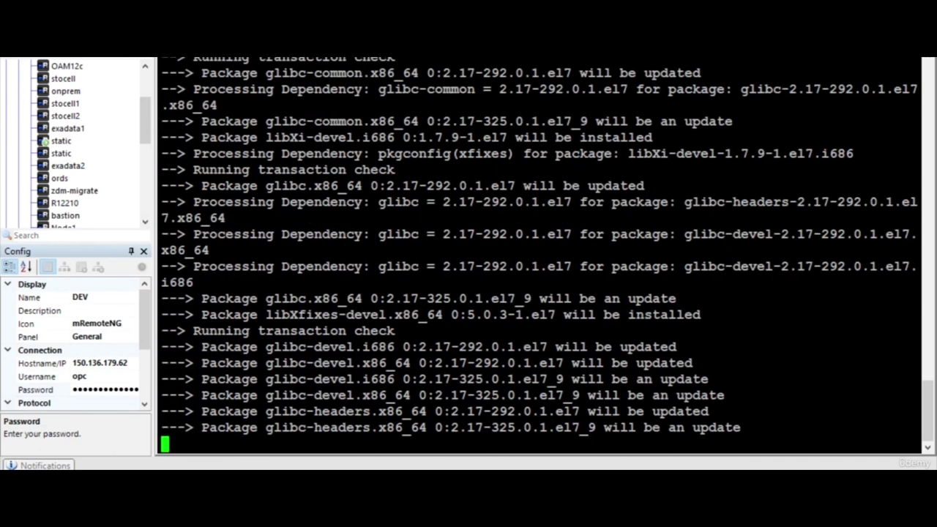
{"action": "type", "text": "y"}
{"action": "key", "text": "Return"}
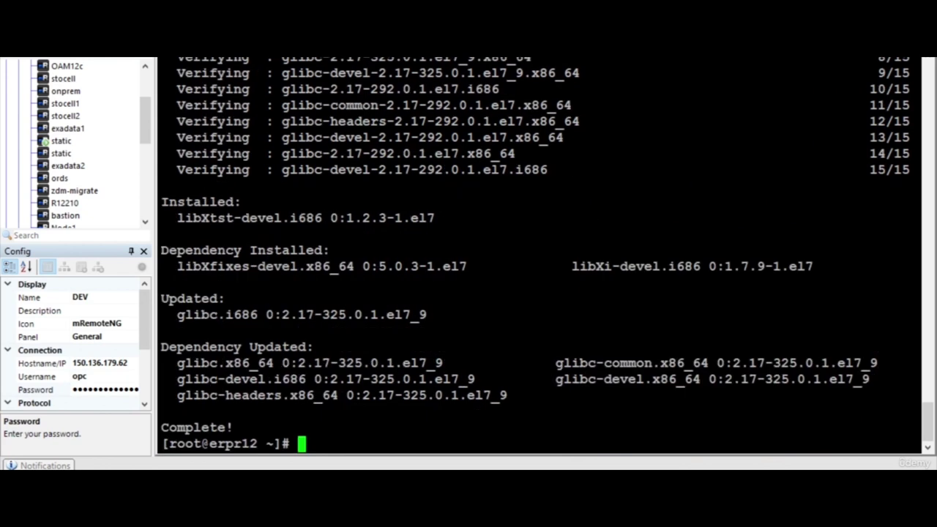
Step: Return to the server terminal and list the command history
{"action": "mouse_move", "coordinate": [383, 469]}
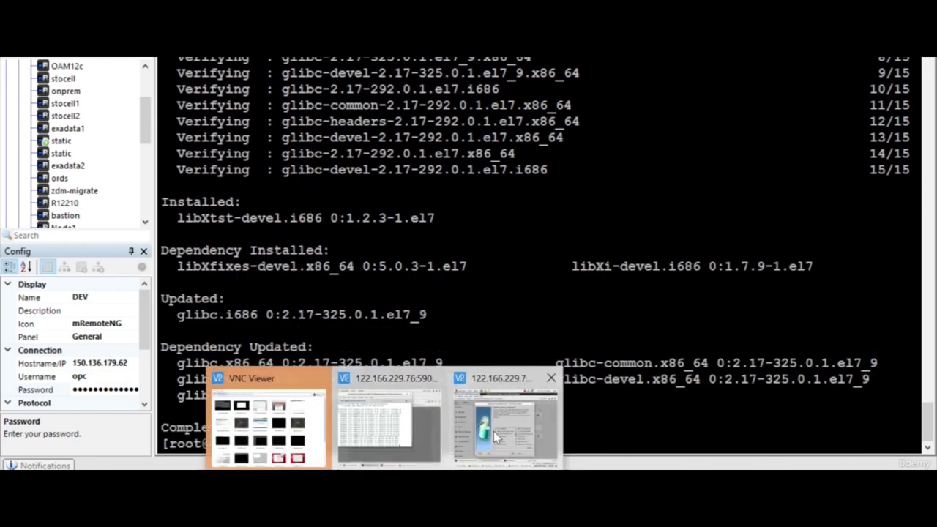
{"action": "left_click", "coordinate": [493, 431]}
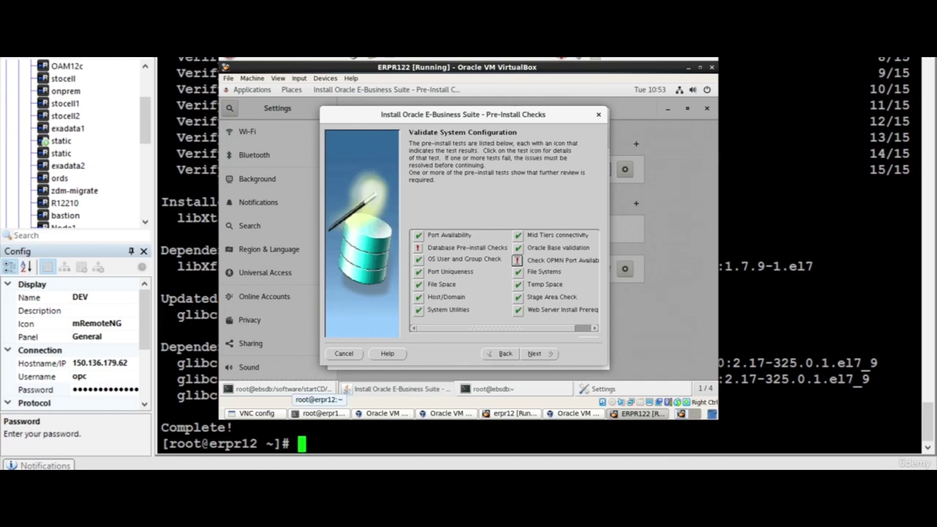
{"action": "left_click", "coordinate": [669, 61]}
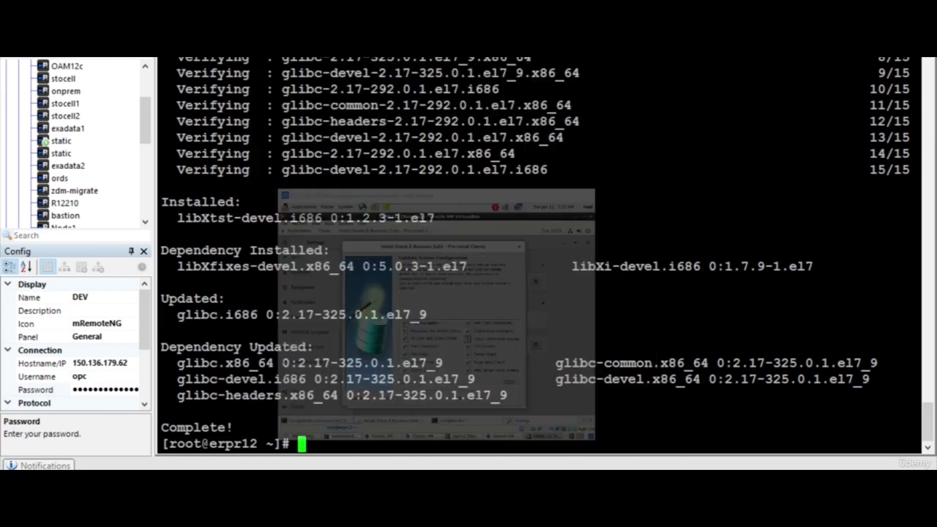
{"action": "type", "text": "netst"}
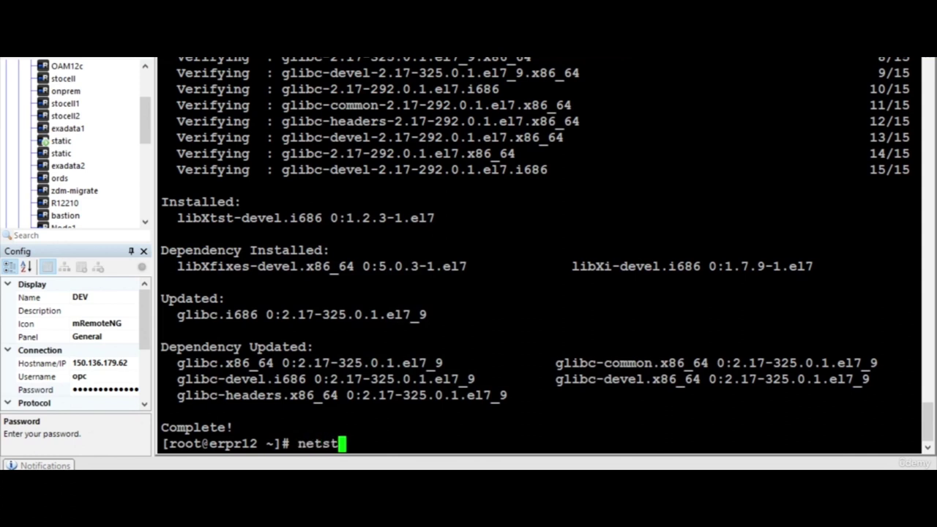
{"action": "type", "text": "at"}
{"action": "key", "text": "BackSpace"}
{"action": "key", "text": "BackSpace"}
{"action": "key", "text": "BackSpace"}
{"action": "key", "text": "BackSpace"}
{"action": "key", "text": "BackSpace"}
{"action": "key", "text": "BackSpace"}
{"action": "key", "text": "BackSpace"}
{"action": "key", "text": "BackSpace"}
{"action": "type", "text": "hsitory"}
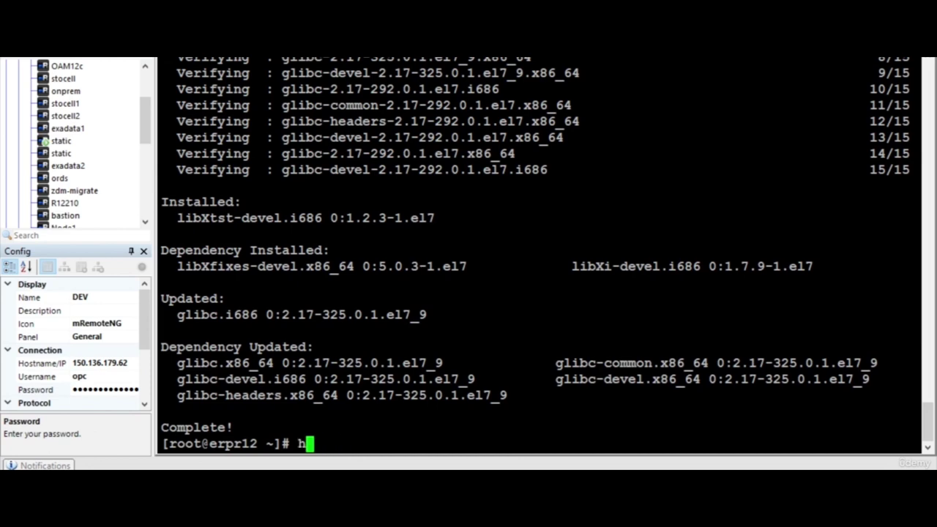
{"action": "key", "text": "BackSpace"}
{"action": "key", "text": "BackSpace"}
{"action": "key", "text": "BackSpace"}
{"action": "key", "text": "BackSpace"}
{"action": "key", "text": "BackSpace"}
{"action": "key", "text": "BackSpace"}
{"action": "type", "text": "ist"}
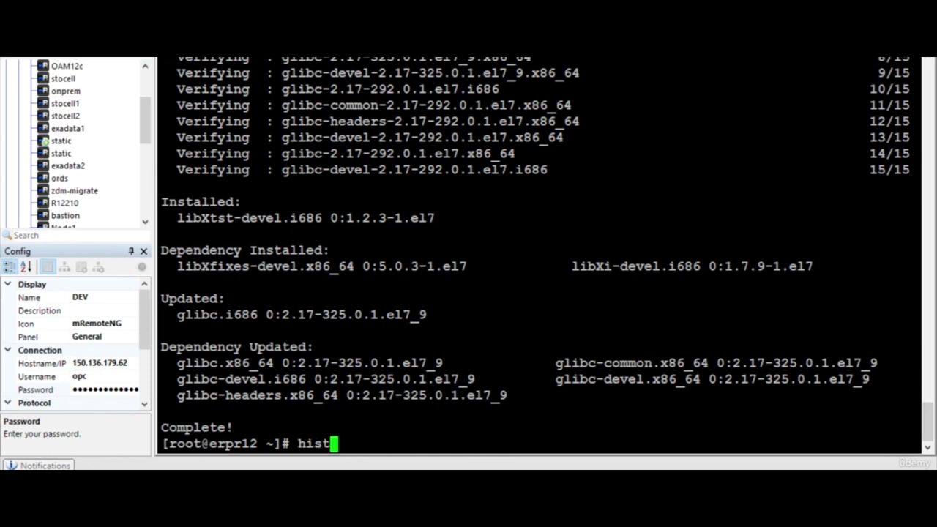
{"action": "type", "text": "ory"}
{"action": "key", "text": "Return"}
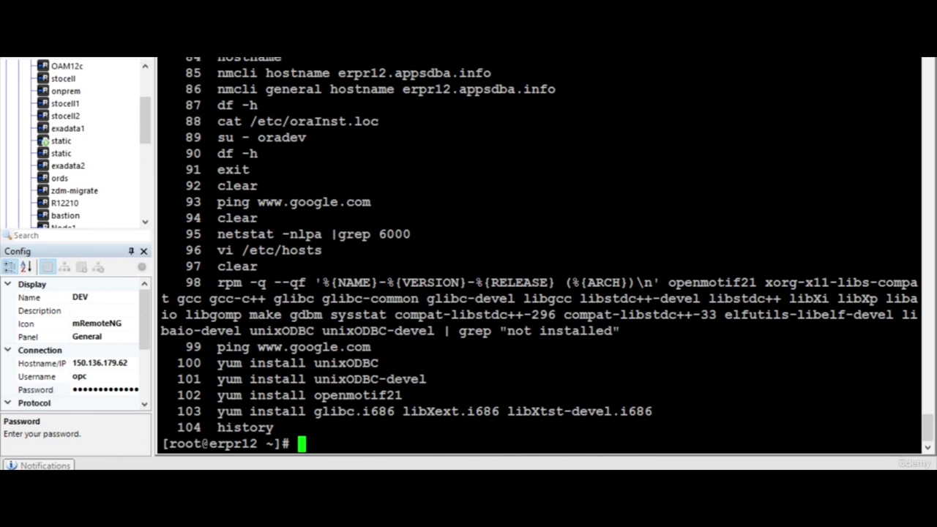
Step: Rerun 'netstat -nlpa |grep 6000', kill process 8787 with kill -9, and recheck port 6000
{"action": "left_click_drag", "start_coordinate": [216, 234], "coordinate": [919, 234]}
{"action": "right_click", "coordinate": [918, 234]}
{"action": "key", "text": "Return"}
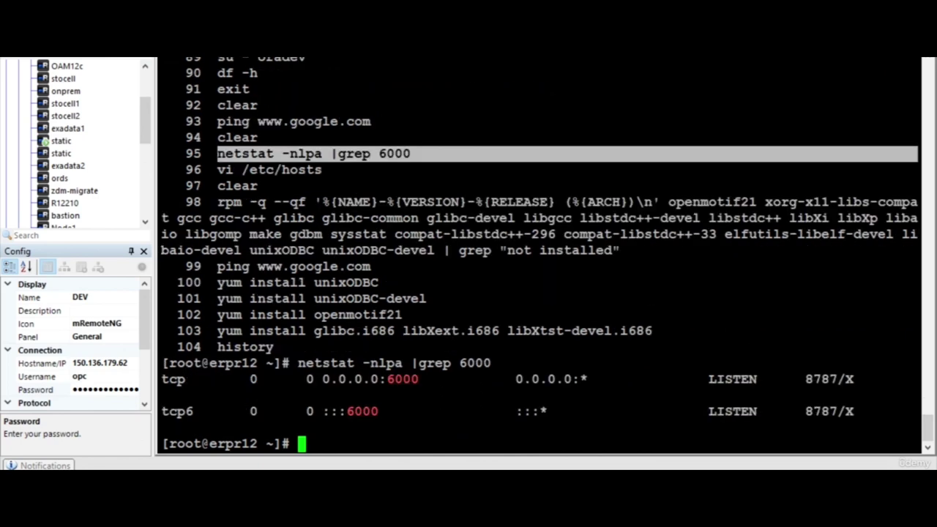
{"action": "type", "text": "kill "}
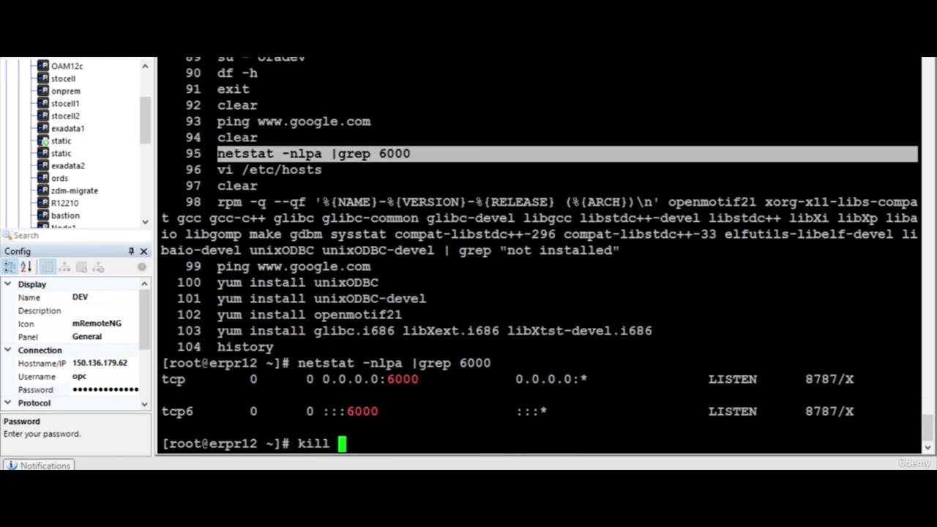
{"action": "type", "text": "-9"}
{"action": "left_click_drag", "start_coordinate": [806, 379], "coordinate": [838, 380]}
{"action": "type", "text": "8787"}
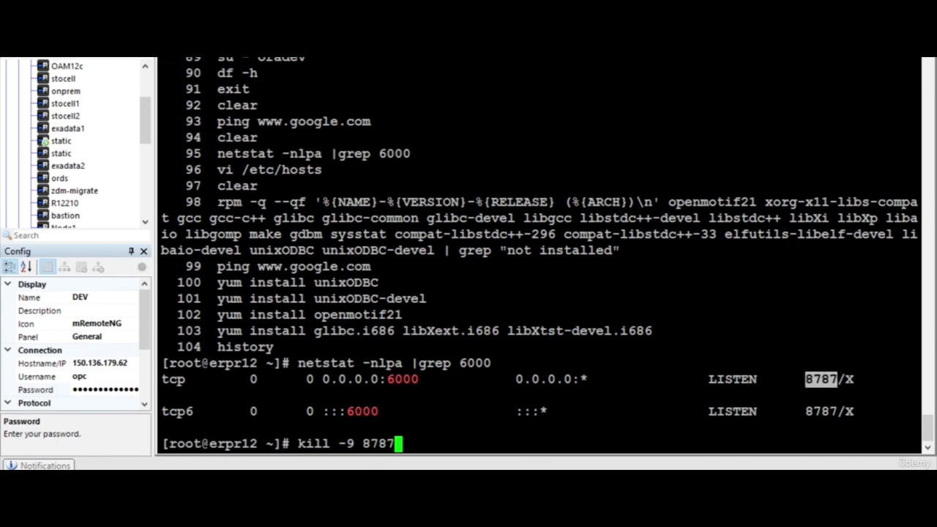
{"action": "key", "text": "Return"}
{"action": "key", "text": "Up"}
{"action": "key", "text": "Up"}
{"action": "key", "text": "Return"}
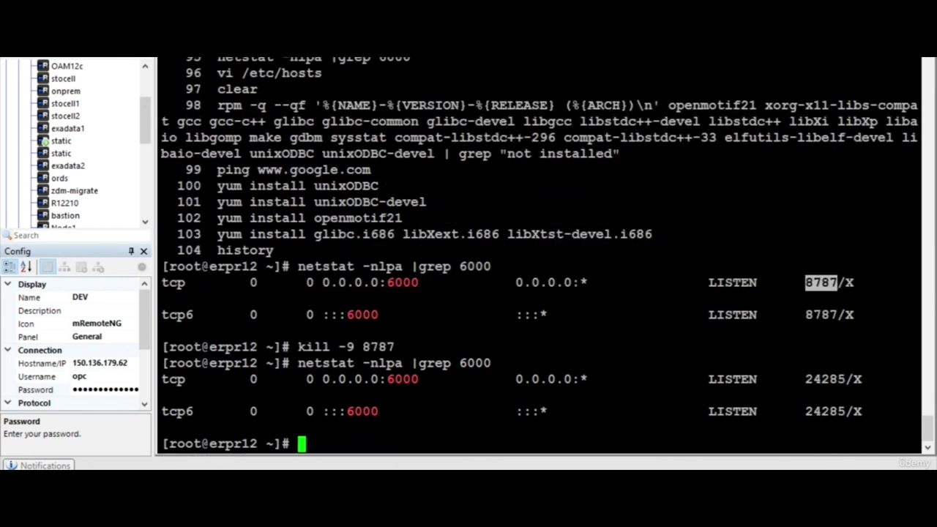
Step: Enter kill -9 followed by the new process ID 24285
{"action": "type", "text": "kil"}
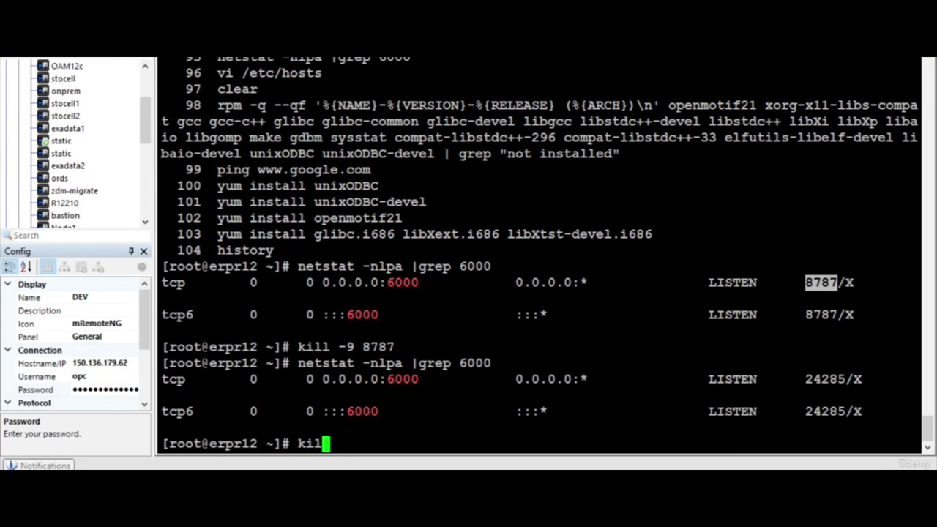
{"action": "type", "text": "l -9"}
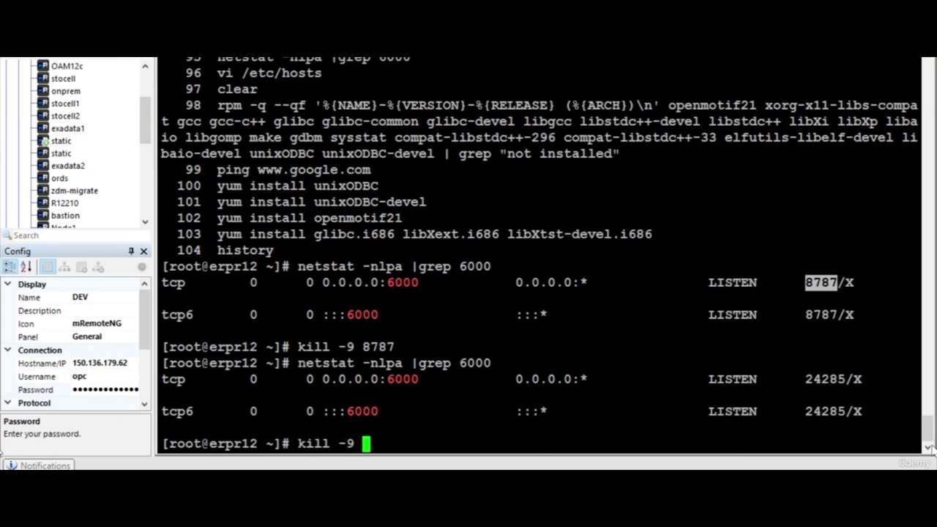
{"action": "double_click", "coordinate": [825, 379]}
{"action": "right_click", "coordinate": [826, 380]}
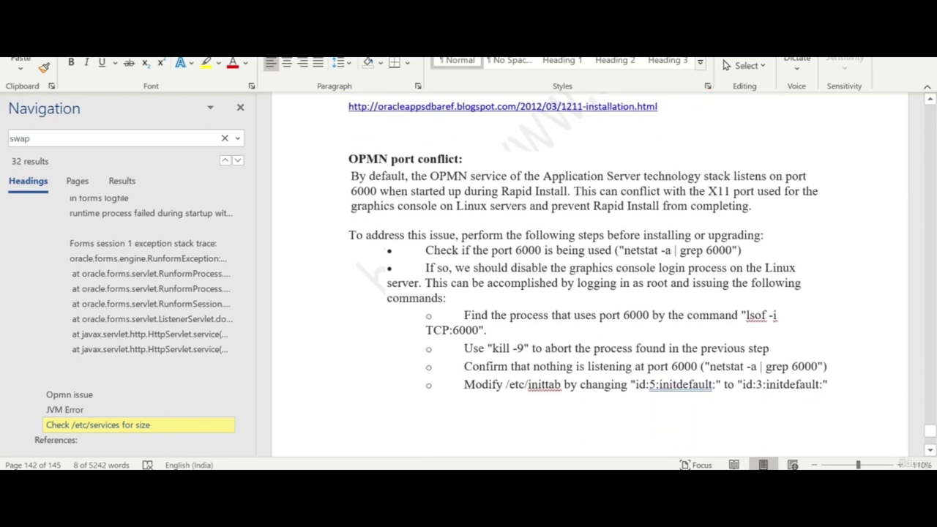
Step: Select the OPMN port 6000 conflict notes in Word, then return to the installer's pre-install checks
{"action": "key", "text": "ctrl+shift+Up"}
{"action": "key", "text": "ctrl+shift+Up"}
{"action": "key", "text": "ctrl+shift+Up"}
{"action": "key", "text": "ctrl+shift+Up"}
{"action": "key", "text": "ctrl+shift+Up"}
{"action": "key", "text": "ctrl+shift+Up"}
{"action": "key", "text": "ctrl+shift+Up"}
{"action": "key", "text": "ctrl+shift+Up"}
{"action": "key", "text": "ctrl+shift+Up"}
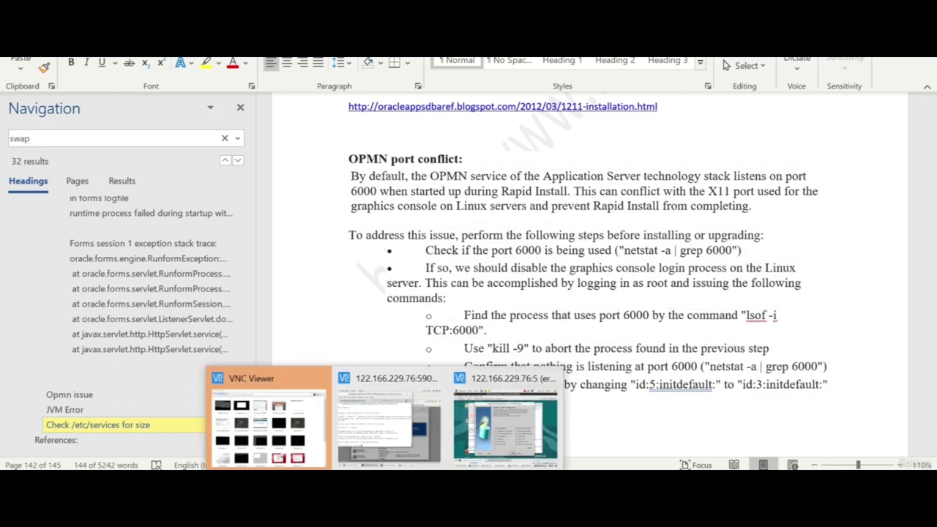
{"action": "left_click", "coordinate": [542, 423]}
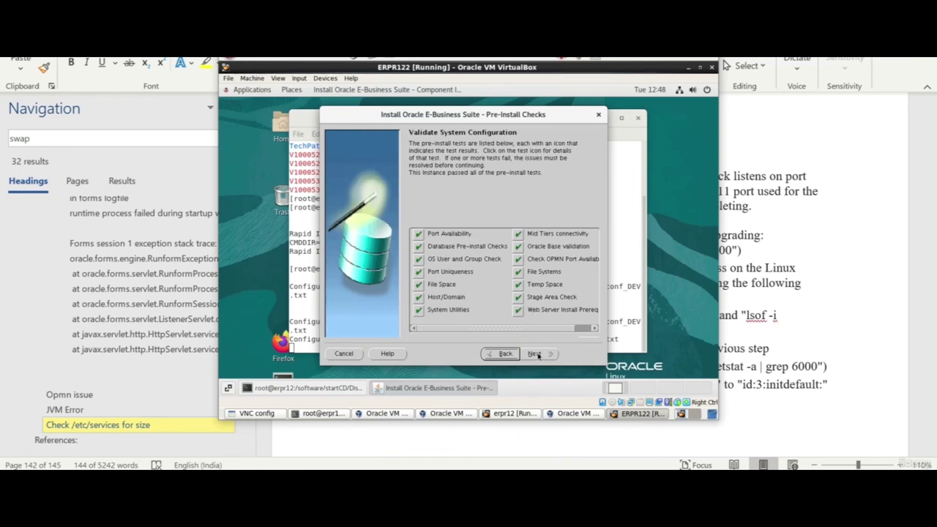
Step: Get past Pre-Install Checks and Component Installation Review, then confirm starting the EBS 12.2.0 installation
{"action": "left_click", "coordinate": [535, 354]}
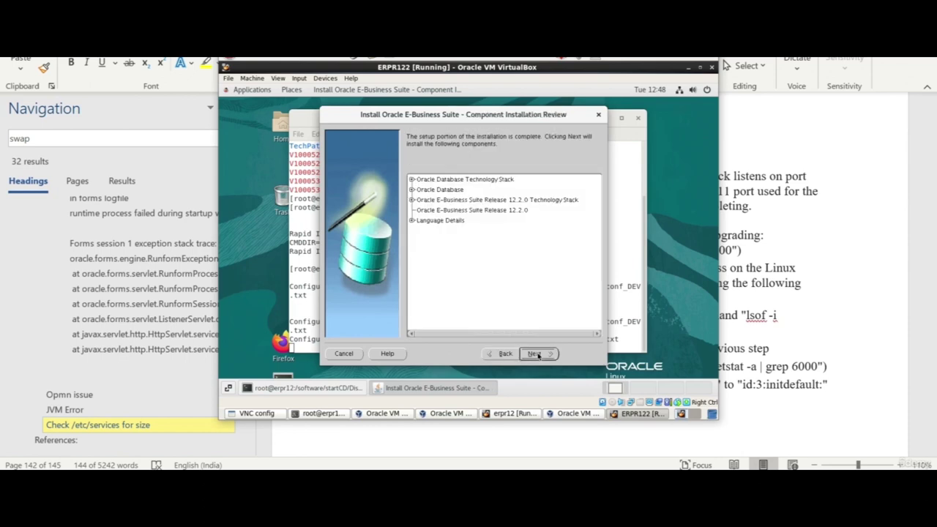
{"action": "left_click", "coordinate": [537, 354]}
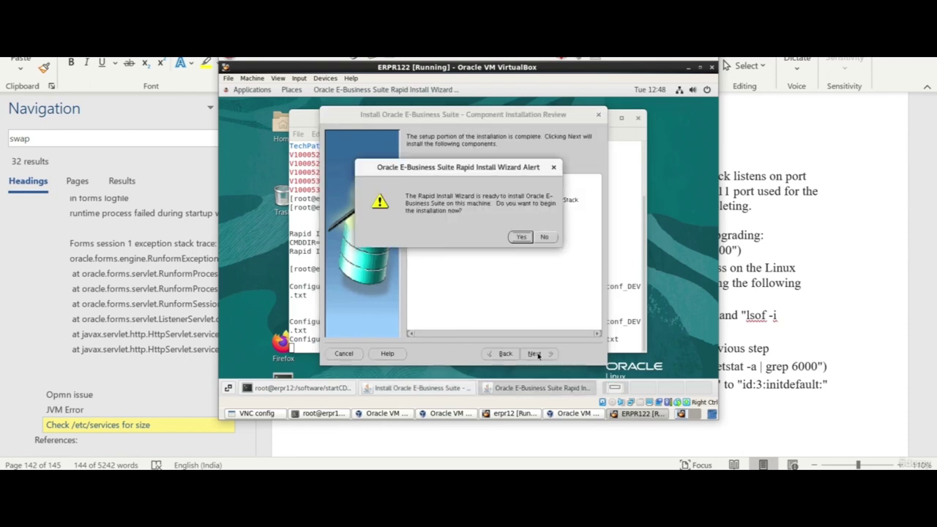
{"action": "left_click", "coordinate": [522, 237]}
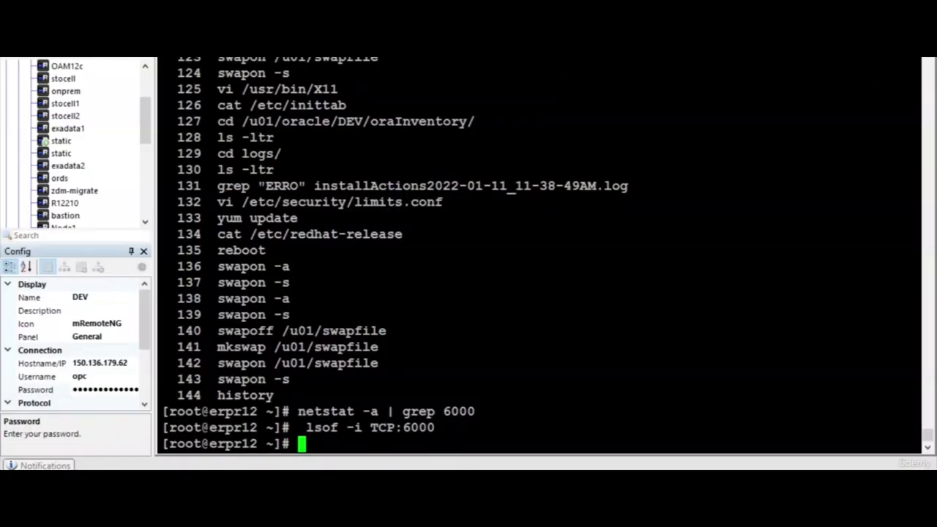
Step: Change into /u01/oracle/DEV/ and list its contents with ls -ltr
{"action": "type", "text": "cd /u01/"}
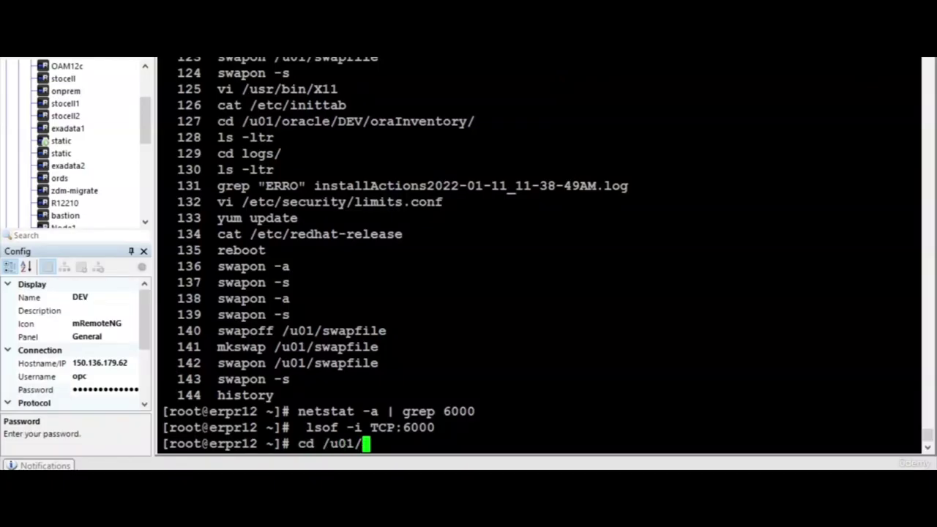
{"action": "type", "text": "oracle/DEV/"}
{"action": "key", "text": "Return"}
{"action": "type", "text": "ls -ltr"}
{"action": "key", "text": "Return"}
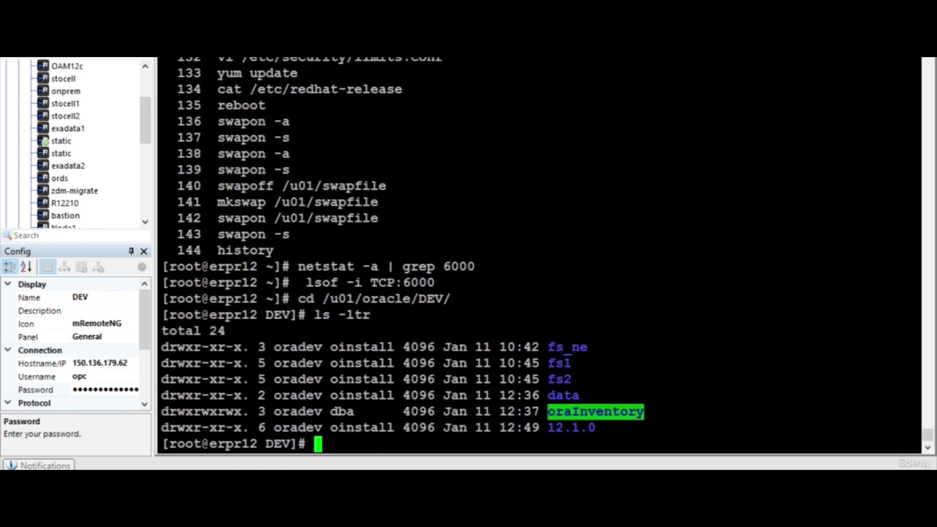
Step: Enter the 12.1.0 directory, list its admin, appsutil, dbs and temp folders, and select the data directory name
{"action": "type", "text": "cd1"}
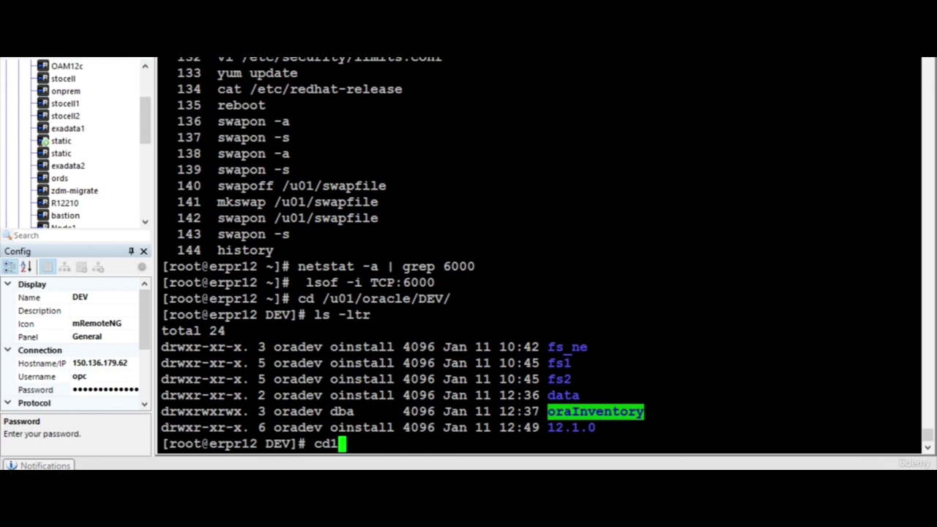
{"action": "key", "text": "BackSpace"}
{"action": "type", "text": "1"}
{"action": "key", "text": "Tab"}
{"action": "key", "text": "Return"}
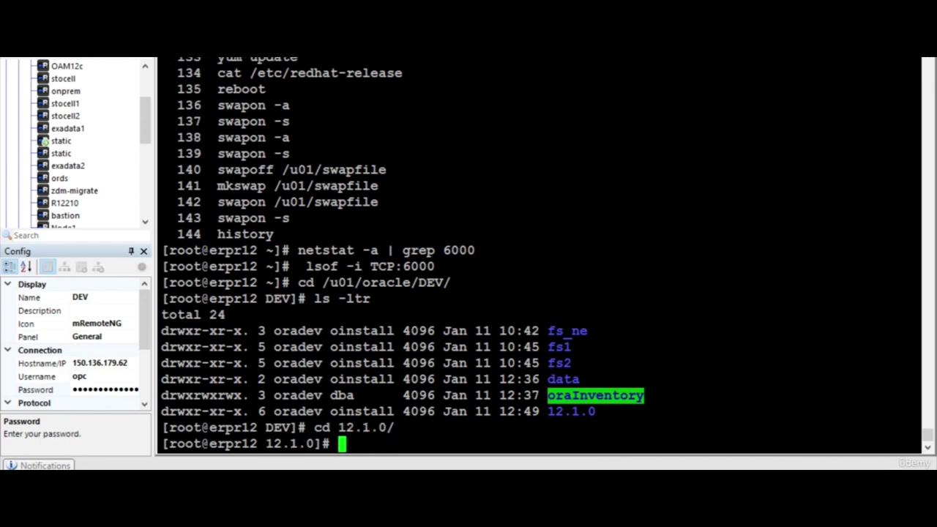
{"action": "type", "text": "ls"}
{"action": "key", "text": "Return"}
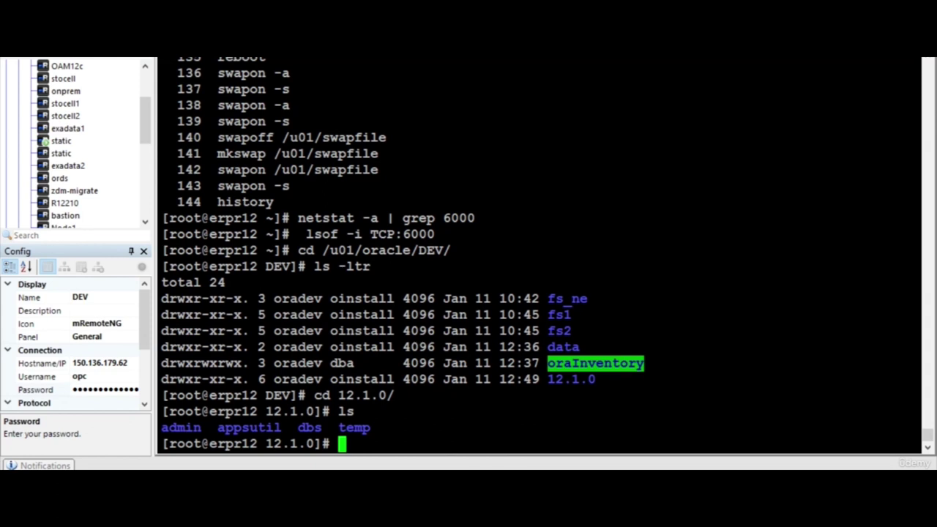
{"action": "double_click", "coordinate": [563, 347]}
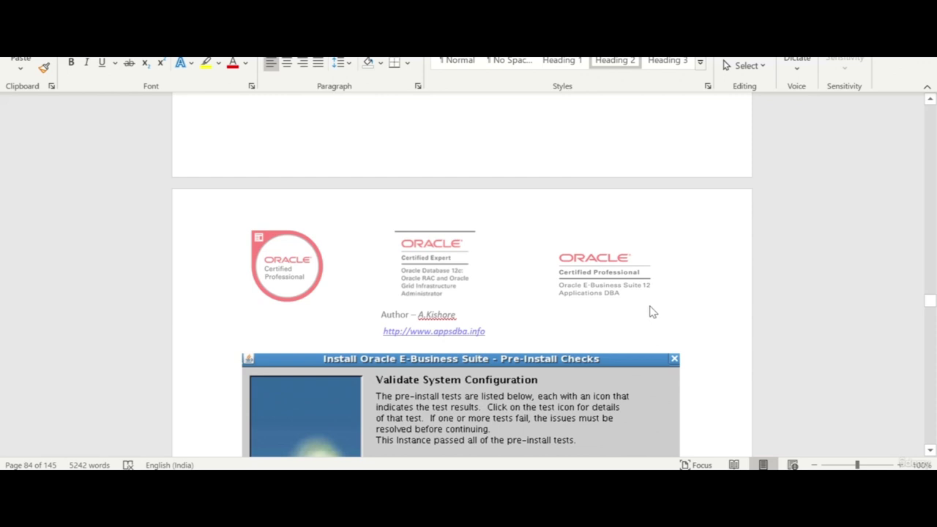
Step: Move from Word through the VNC sessions and VirtualBox Manager to the ERPR122 VM's VNC session
{"action": "scroll", "coordinate": [651, 310], "scroll_direction": "up", "scroll_amount": 2}
{"action": "scroll", "coordinate": [651, 310], "scroll_direction": "down", "scroll_amount": 12}
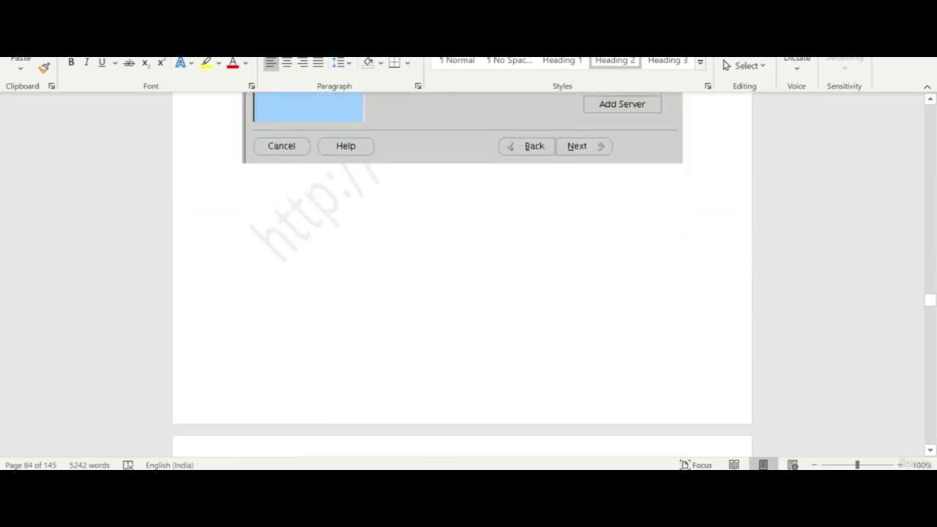
{"action": "scroll", "coordinate": [651, 310], "scroll_direction": "up", "scroll_amount": 5}
{"action": "scroll", "coordinate": [650, 305], "scroll_direction": "up", "scroll_amount": 1}
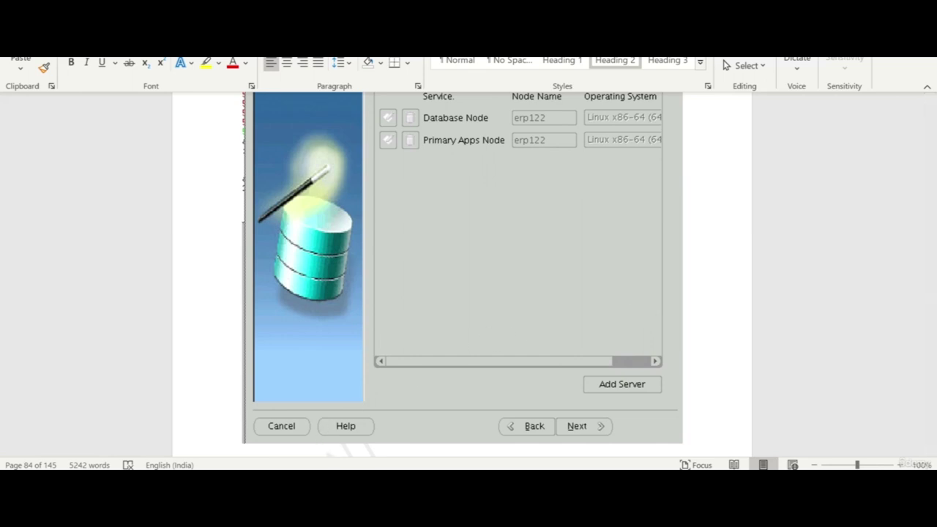
{"action": "mouse_move", "coordinate": [384, 472]}
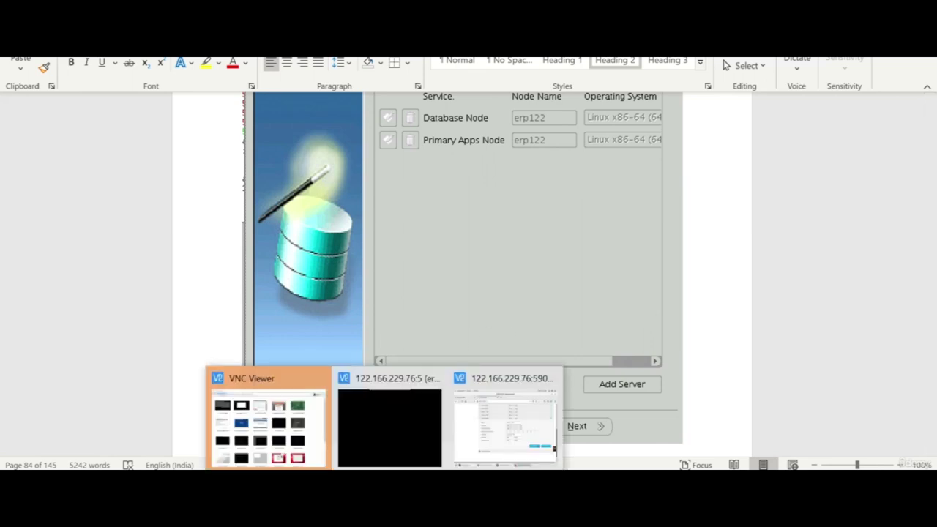
{"action": "left_click", "coordinate": [491, 421]}
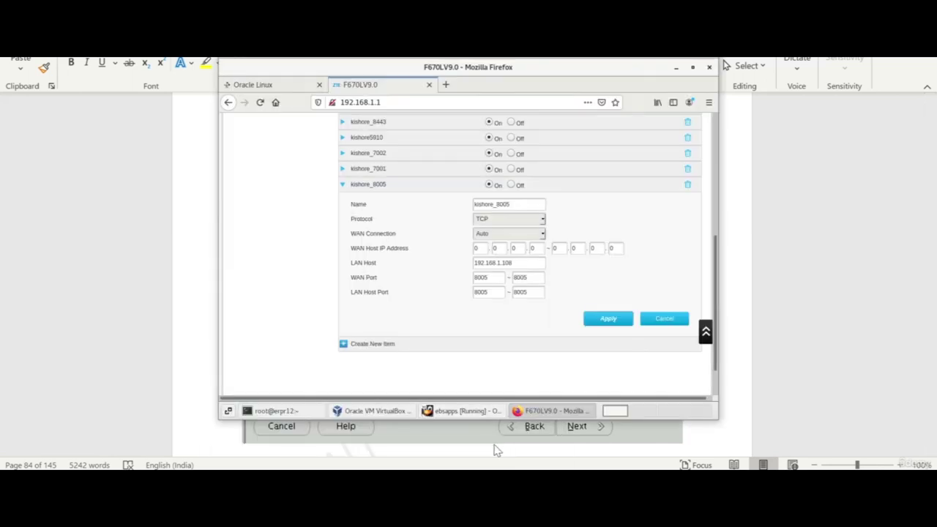
{"action": "left_click", "coordinate": [370, 413]}
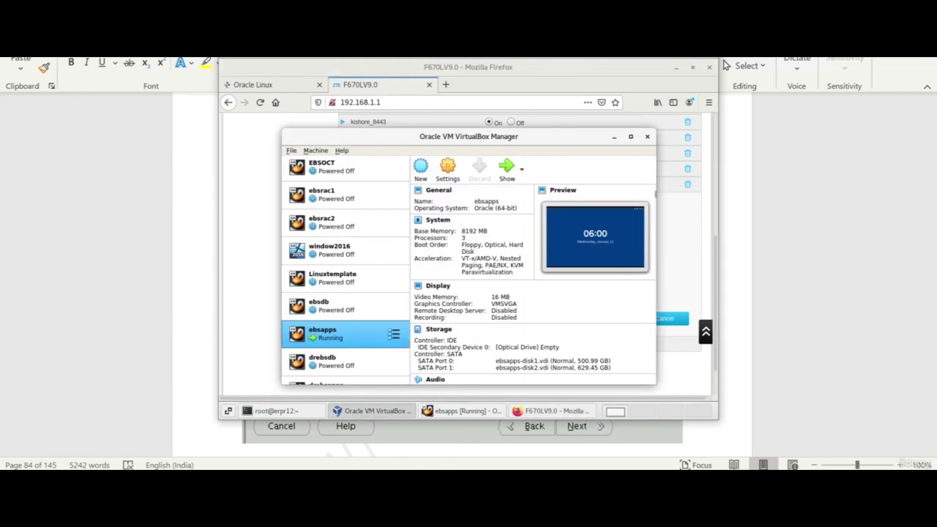
{"action": "mouse_move", "coordinate": [385, 473]}
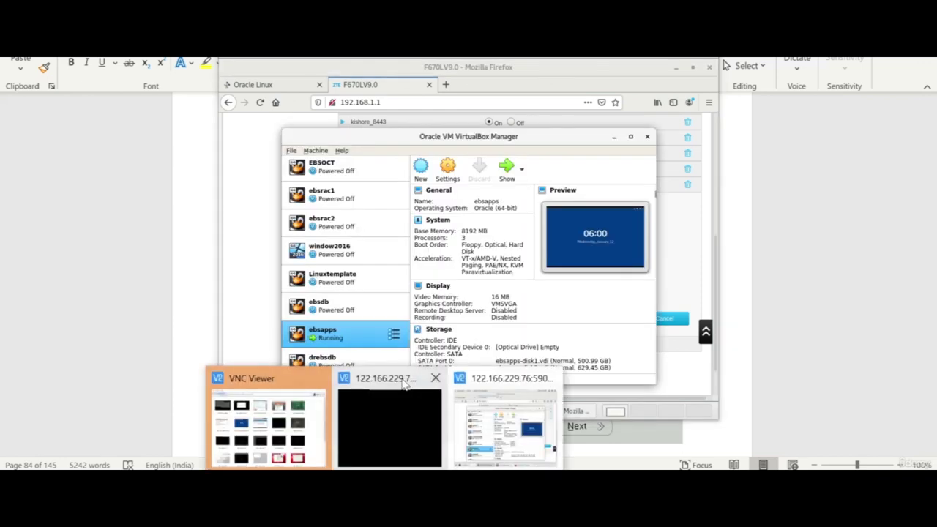
{"action": "left_click", "coordinate": [399, 433]}
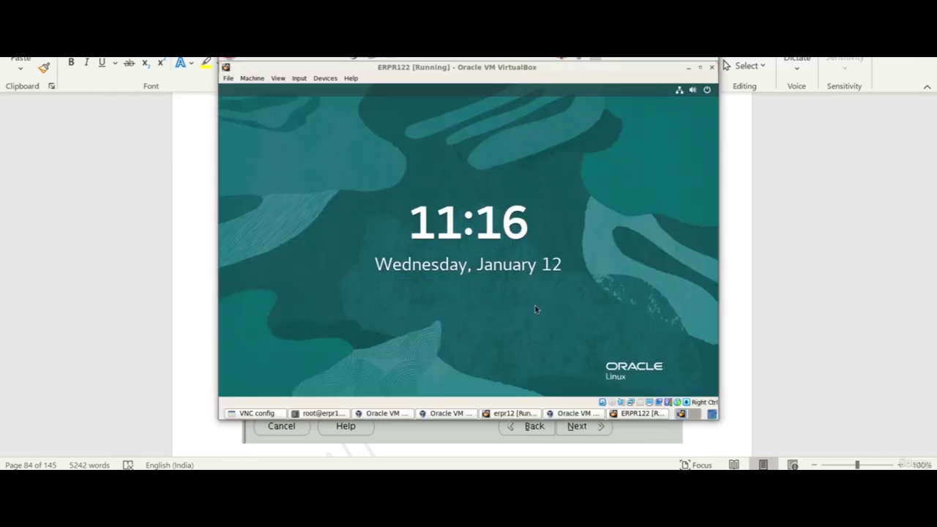
Step: Unlock the ERPR122 VM lock screen with the root password
{"action": "left_click", "coordinate": [520, 302]}
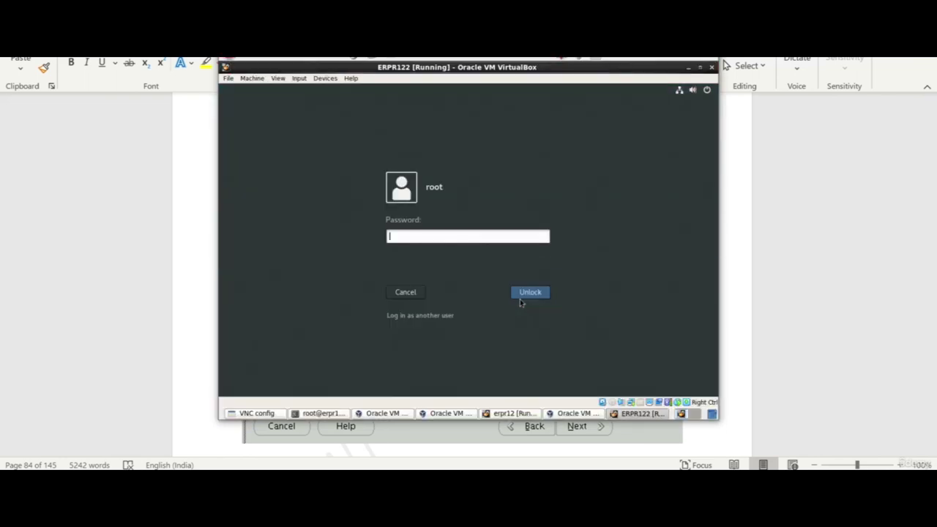
{"action": "type", "text": "•••••••••"}
{"action": "key", "text": "Return"}
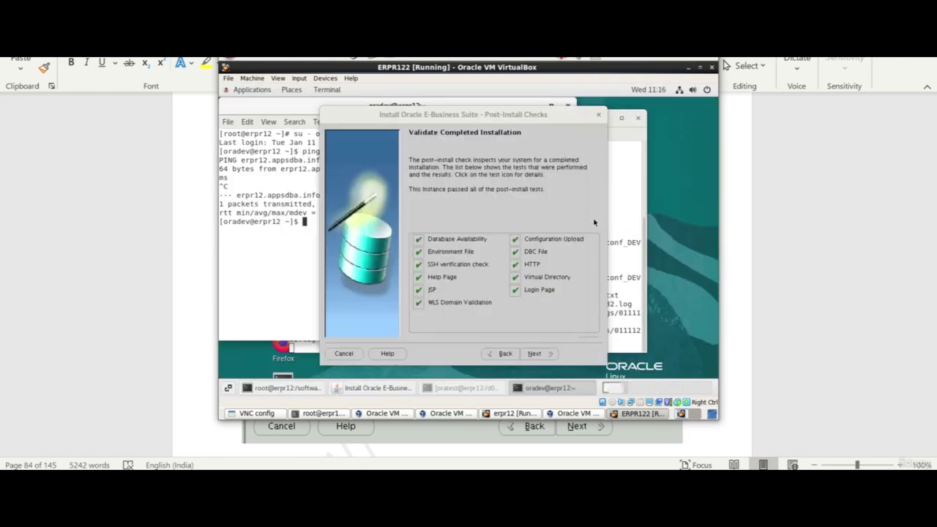
Step: Continue from the passed Post-Install Checks and finish the Rapid Install Wizard
{"action": "left_click", "coordinate": [597, 228]}
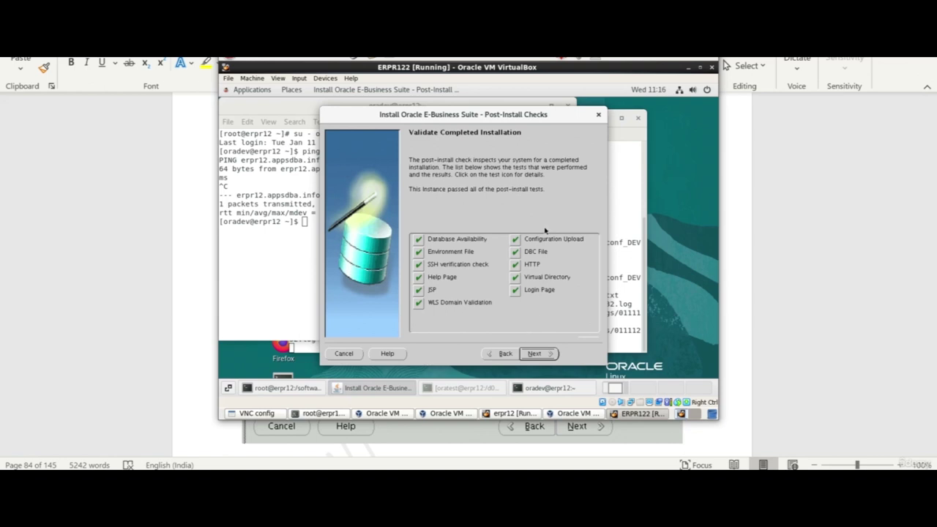
{"action": "left_click", "coordinate": [537, 354]}
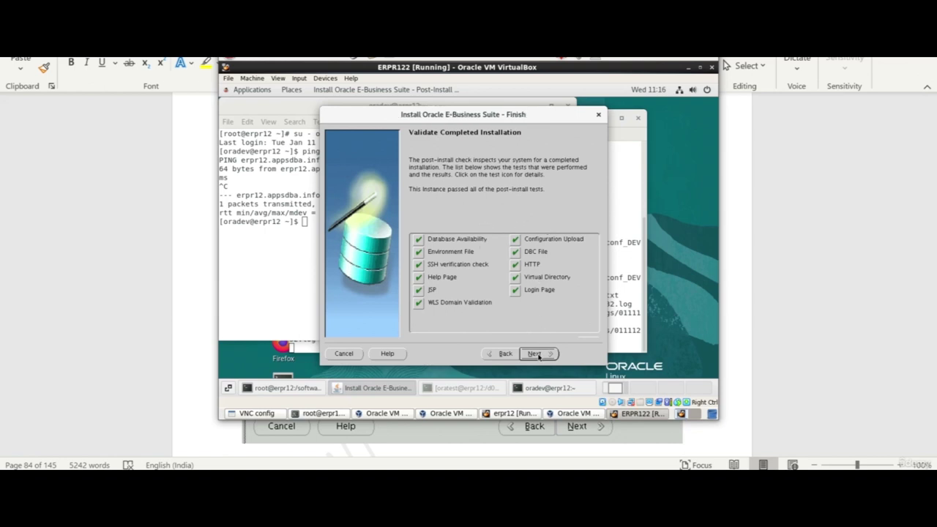
{"action": "left_click", "coordinate": [582, 354]}
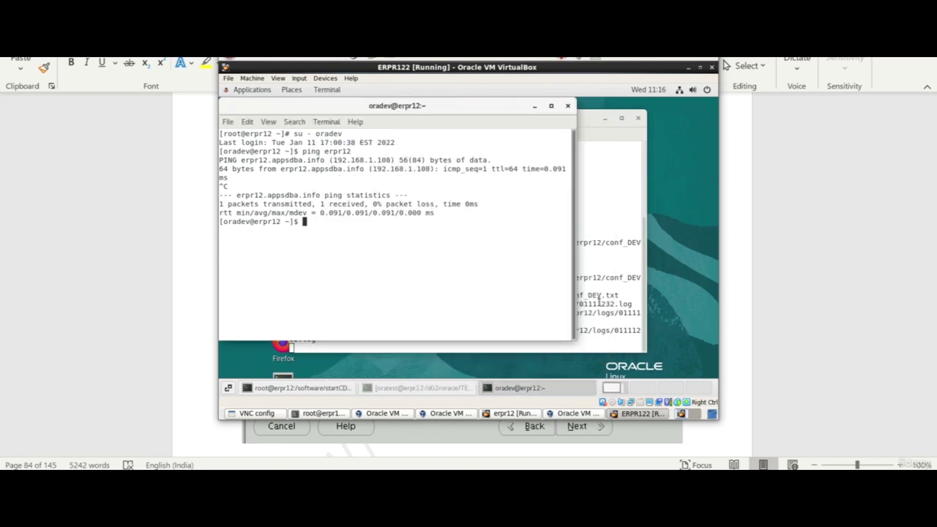
Step: Review the rapidwiz root terminal output and the Word install notes, then switch to the hosts file
{"action": "left_click", "coordinate": [599, 300]}
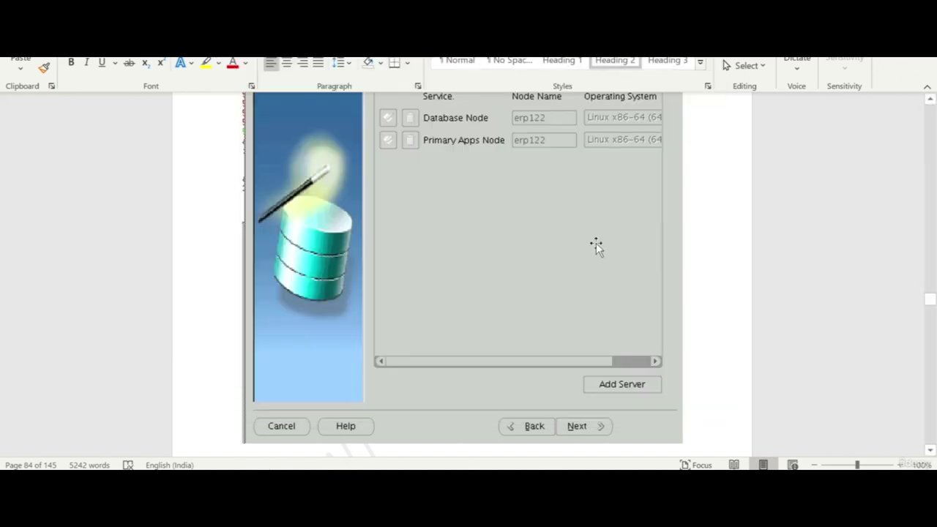
{"action": "scroll", "coordinate": [588, 254], "scroll_direction": "down", "scroll_amount": 5}
{"action": "scroll", "coordinate": [589, 256], "scroll_direction": "down", "scroll_amount": 15}
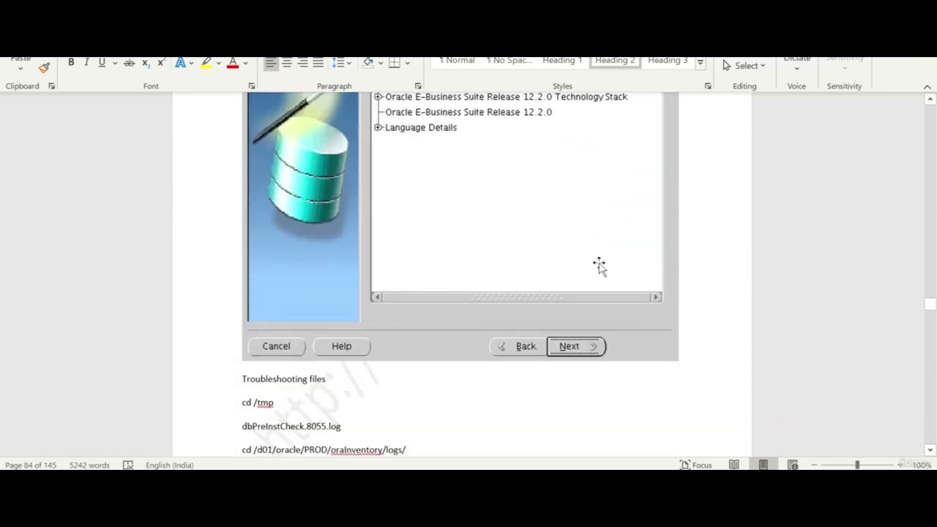
{"action": "scroll", "coordinate": [599, 265], "scroll_direction": "down", "scroll_amount": 15}
{"action": "scroll", "coordinate": [591, 252], "scroll_direction": "down", "scroll_amount": 15}
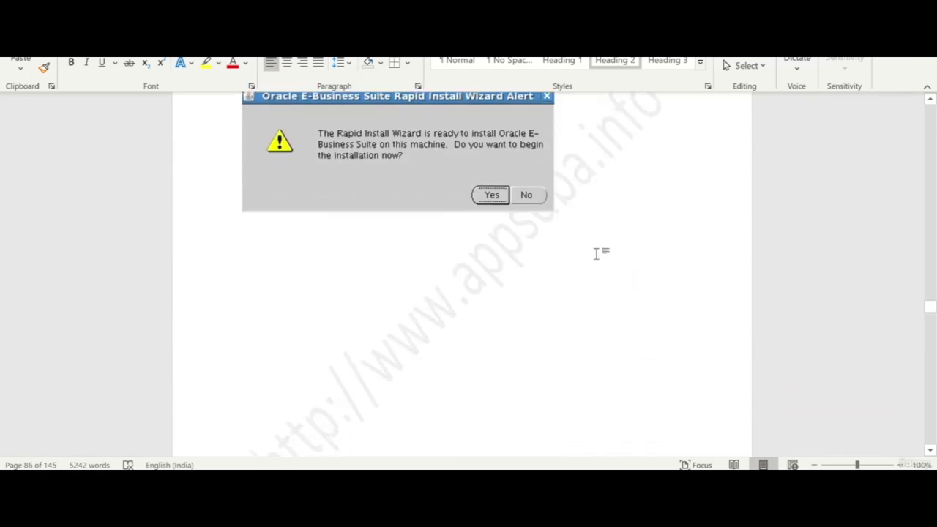
{"action": "scroll", "coordinate": [591, 249], "scroll_direction": "down", "scroll_amount": 10}
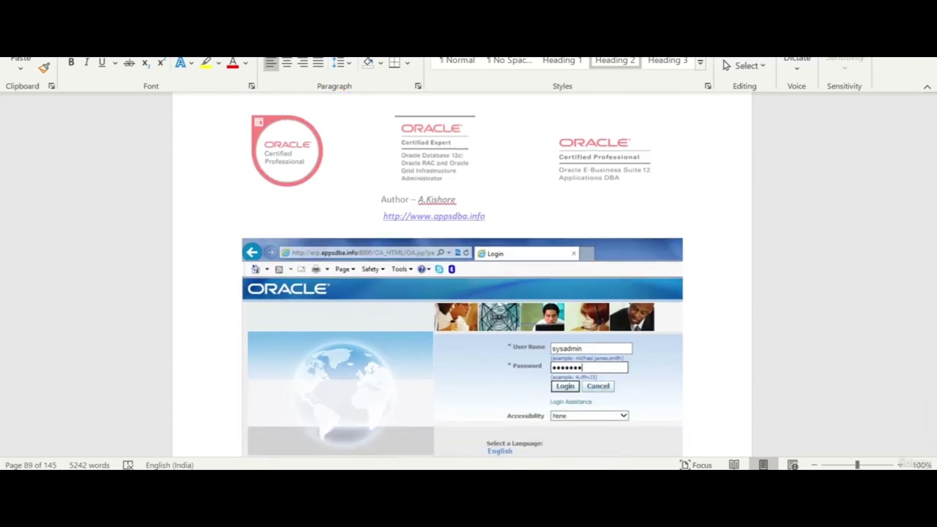
{"action": "key", "text": "alt+Tab"}
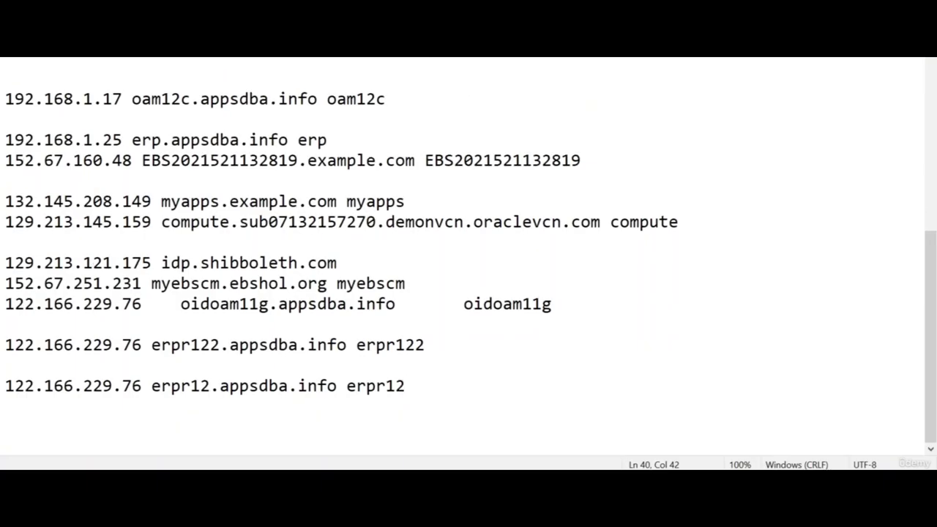
Step: Select the last erpr12 hosts line, then switch to the mRemoteNG SSH session
{"action": "key", "text": "shift+Home"}
{"action": "key", "text": "alt+Tab"}
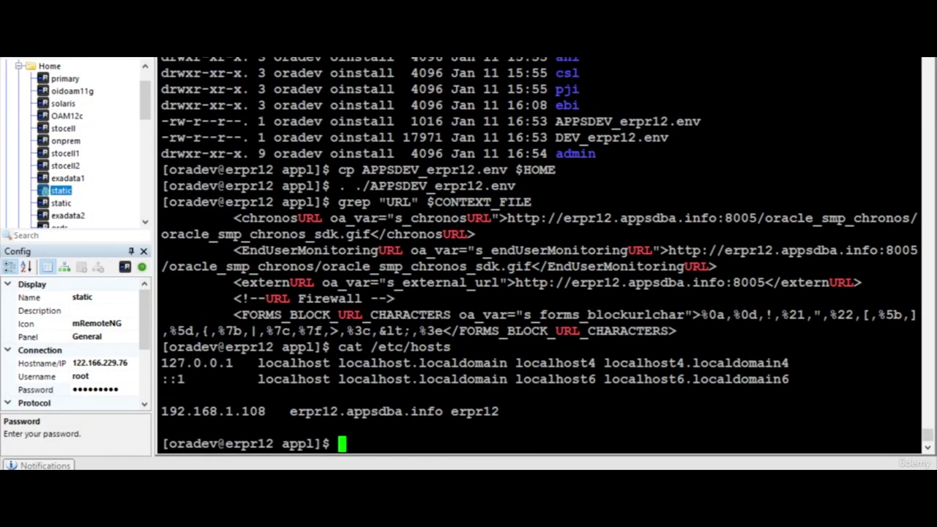
{"action": "type", "text": "grep \"RU"}
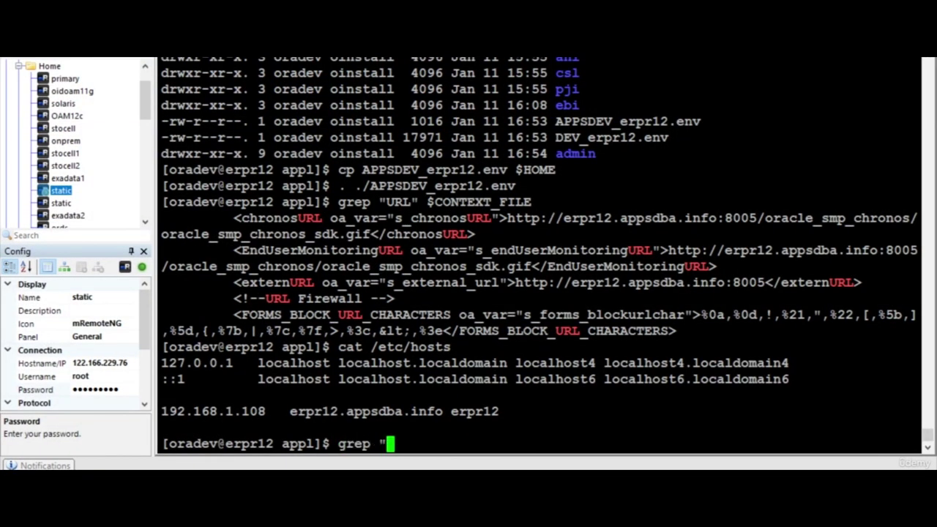
{"action": "key", "text": "BackSpace"}
{"action": "key", "text": "BackSpace"}
{"action": "type", "text": "URL\" $CONTEXT_FILE"}
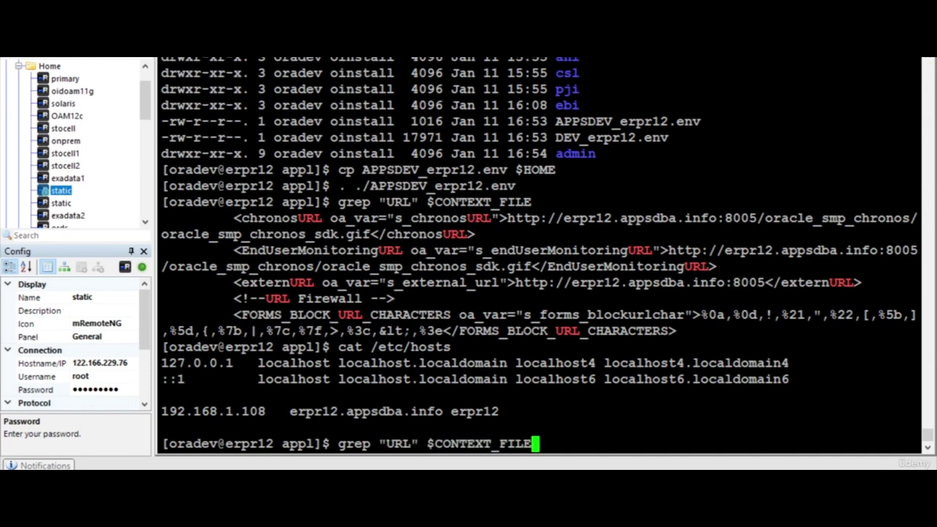
{"action": "key", "text": "Return"}
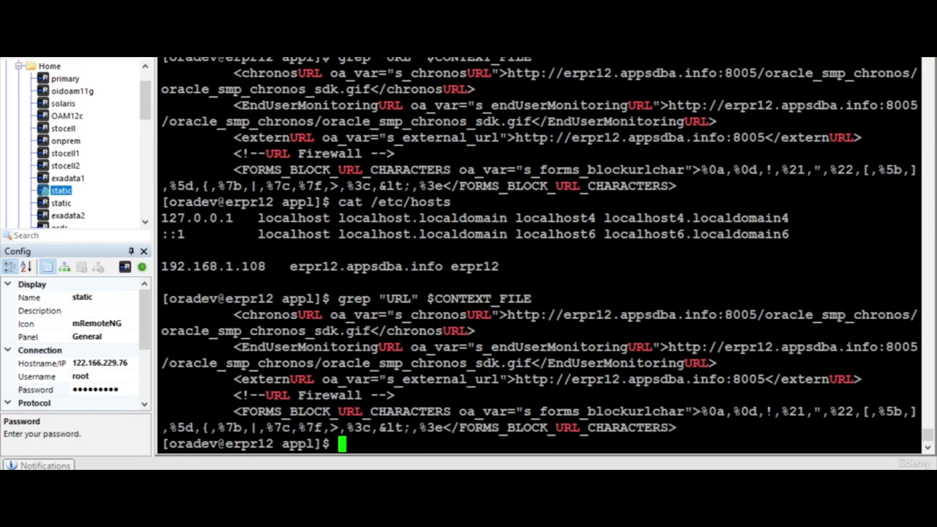
{"action": "left_click_drag", "start_coordinate": [509, 315], "coordinate": [757, 315]}
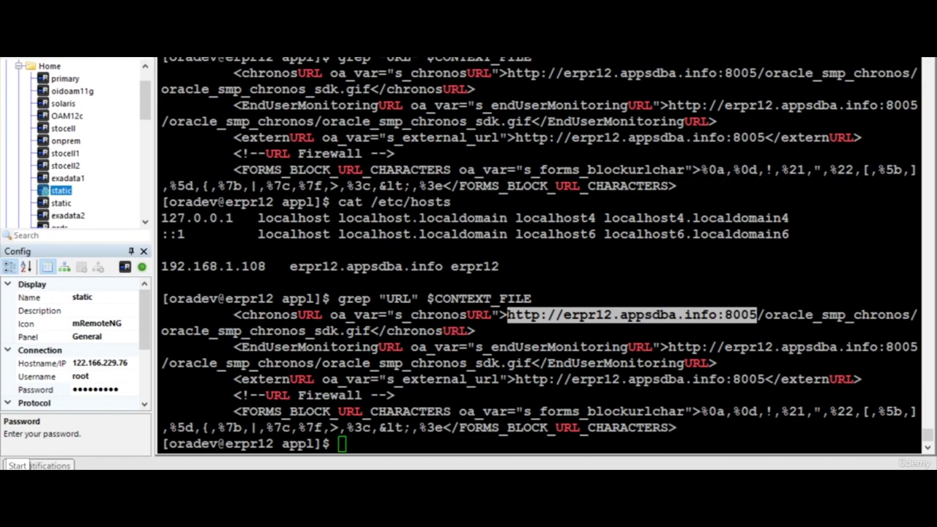
{"action": "key", "text": "super"}
{"action": "type", "text": "ie"}
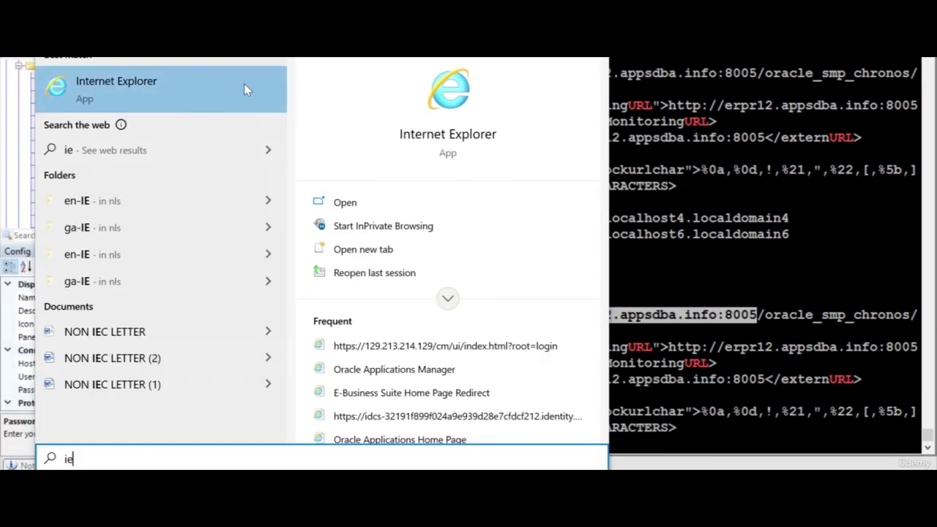
Step: Launch Internet Explorer, confirm appsdba.info in Compatibility View settings, and enter sysadmin as user name
{"action": "left_click", "coordinate": [207, 92]}
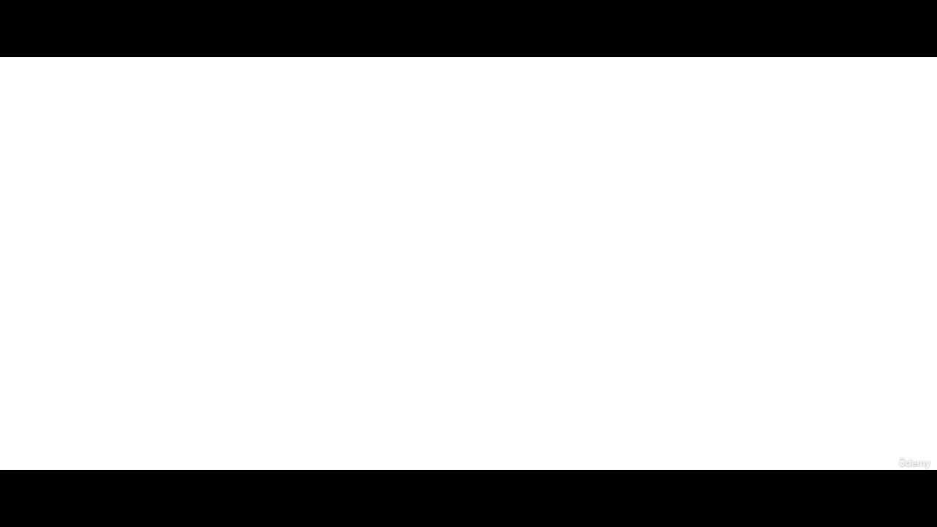
{"action": "key", "text": "alt+t"}
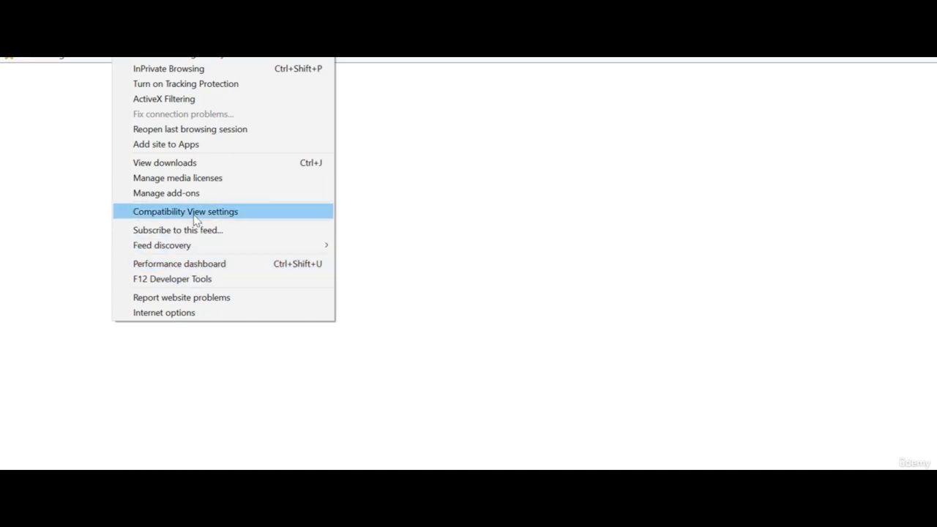
{"action": "left_click", "coordinate": [195, 213]}
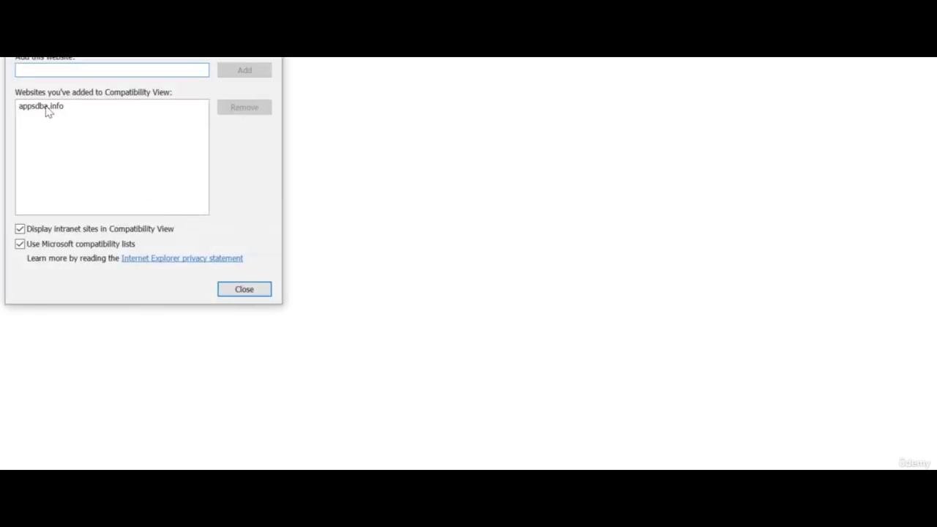
{"action": "left_click", "coordinate": [242, 287]}
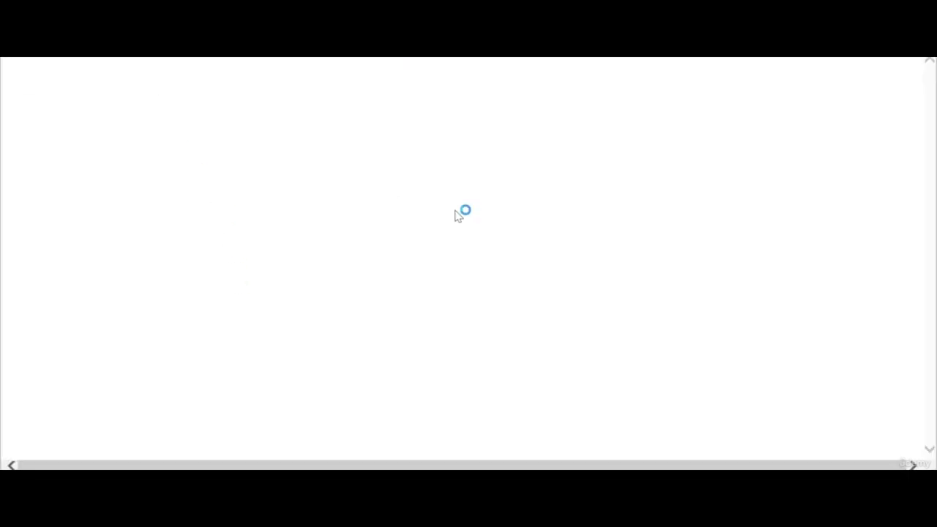
{"action": "type", "text": "sysadmin"}
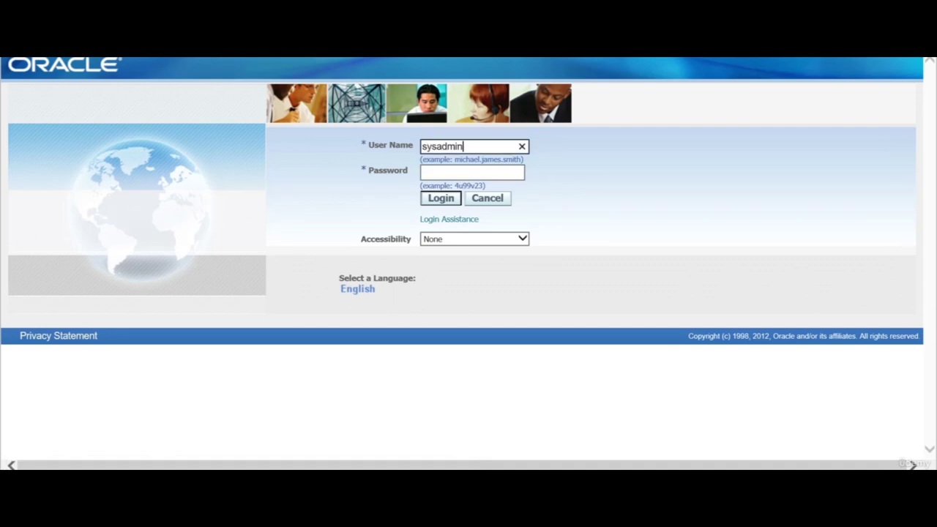
Step: Enter the password and log into Oracle E-Business Suite as sysadmin
{"action": "key", "text": "Tab"}
{"action": "left_click", "coordinate": [444, 204]}
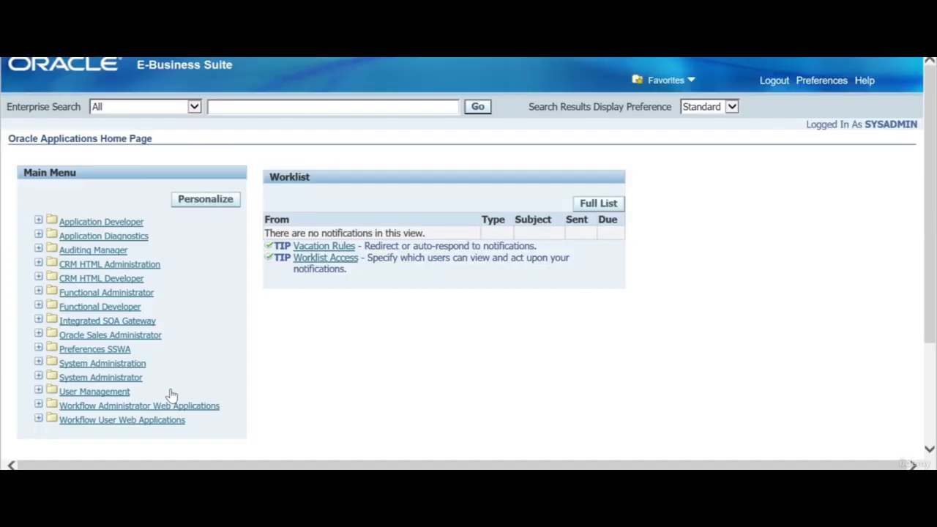
Step: Open System Administrator > Concurrent > Manager > Administer
{"action": "scroll", "coordinate": [240, 335], "scroll_direction": "down", "scroll_amount": 1}
{"action": "scroll", "coordinate": [239, 335], "scroll_direction": "down", "scroll_amount": 1}
{"action": "left_click", "coordinate": [38, 315]}
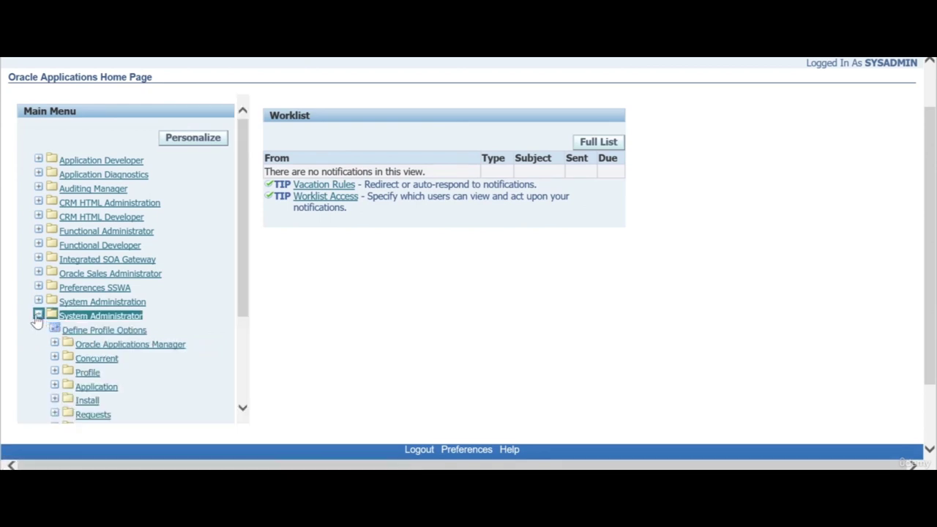
{"action": "left_click", "coordinate": [54, 356]}
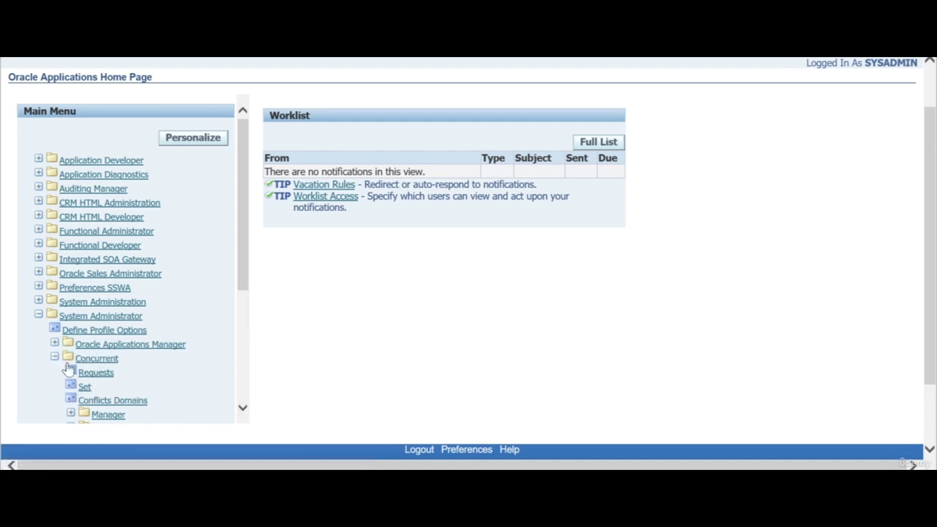
{"action": "left_click", "coordinate": [70, 413]}
{"action": "left_click", "coordinate": [111, 381]}
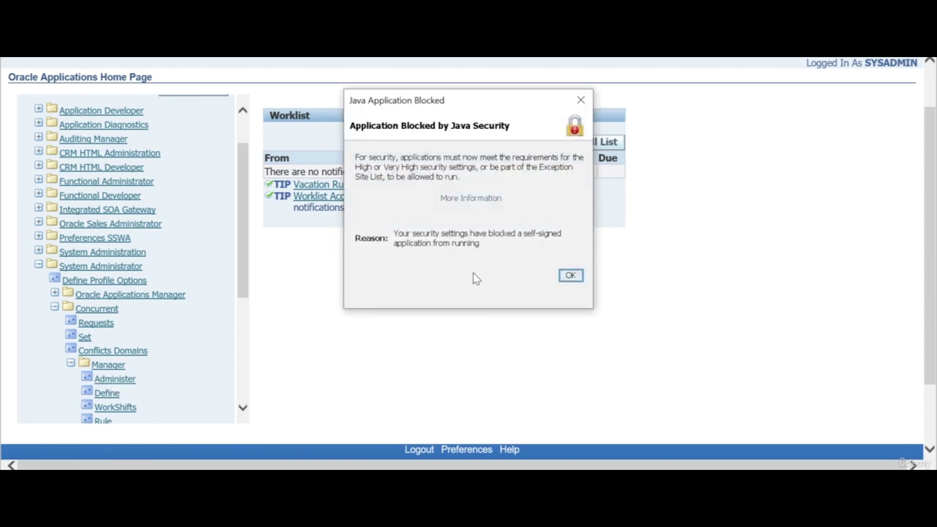
Step: Dismiss the Java Application Blocked notice and search Windows for 'contro'
{"action": "left_click", "coordinate": [570, 276]}
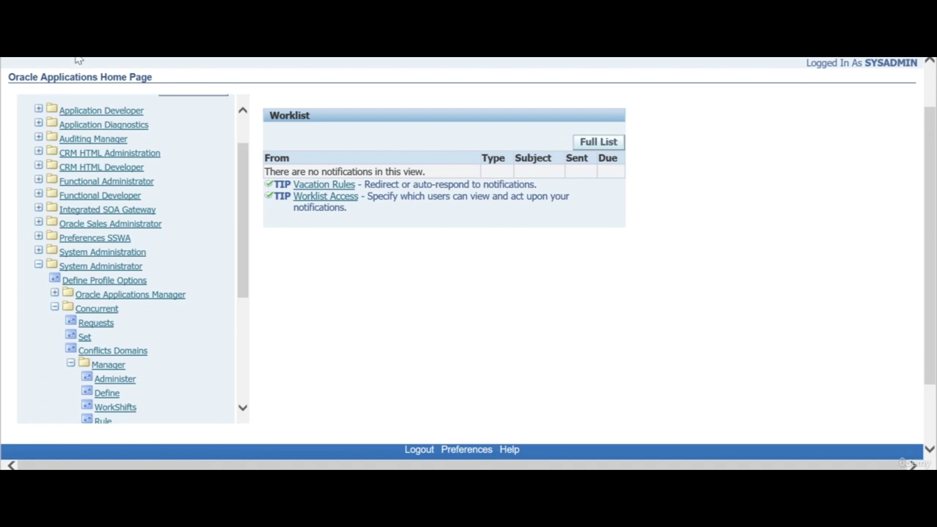
{"action": "key", "text": "super"}
{"action": "type", "text": "contro"}
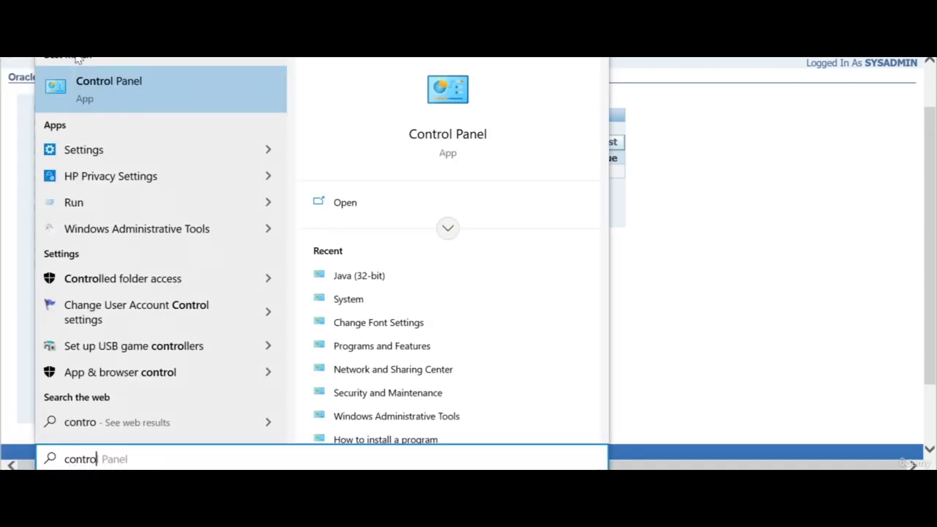
Step: Open the Java Control Panel's Security Exception Site List and add a new entry
{"action": "left_click", "coordinate": [116, 84]}
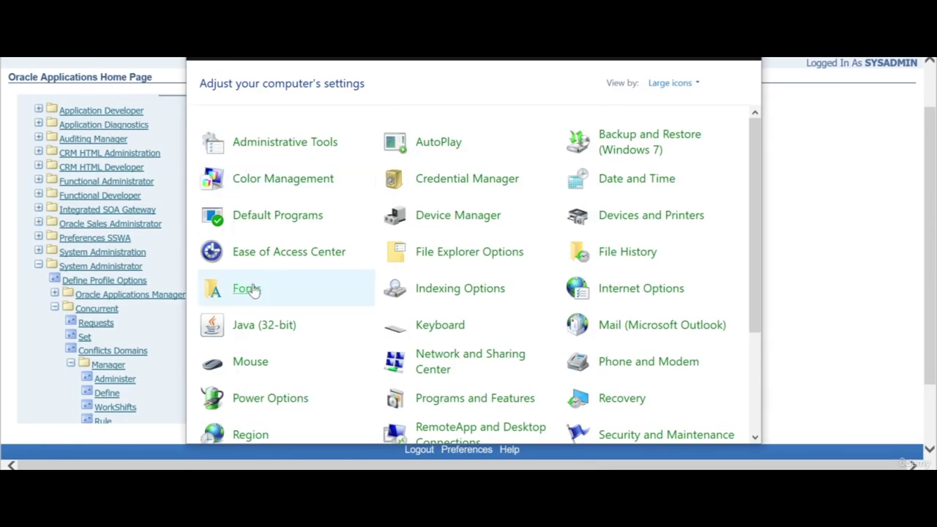
{"action": "left_click", "coordinate": [256, 303]}
{"action": "left_click", "coordinate": [300, 331]}
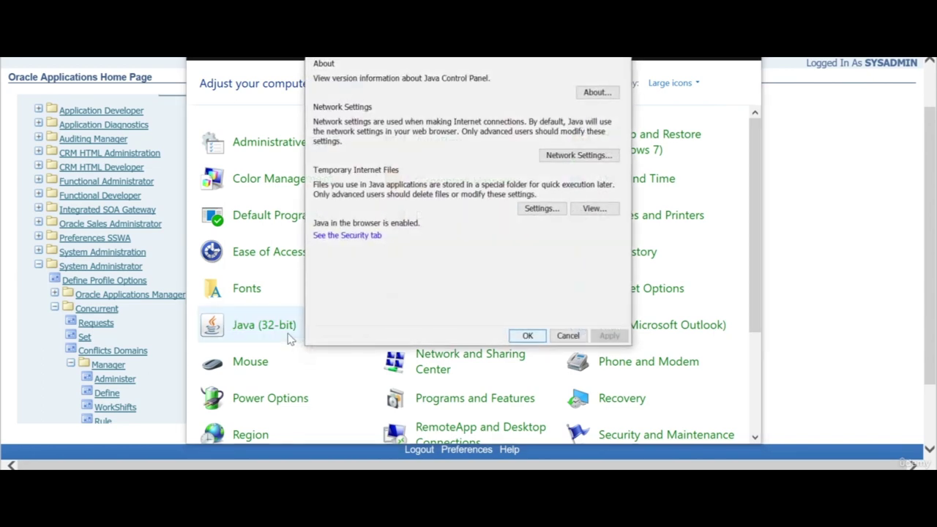
{"action": "left_click", "coordinate": [414, 53]}
{"action": "left_click", "coordinate": [580, 263]}
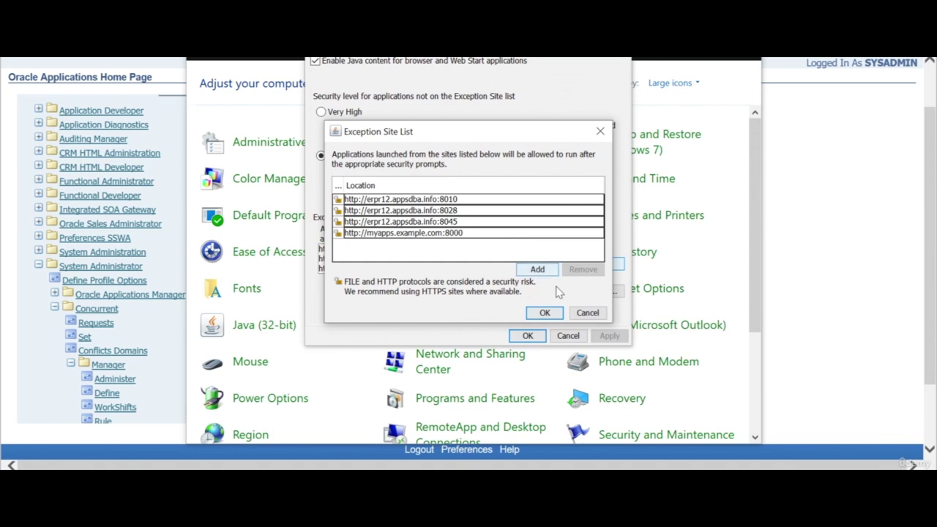
{"action": "left_click", "coordinate": [542, 270]}
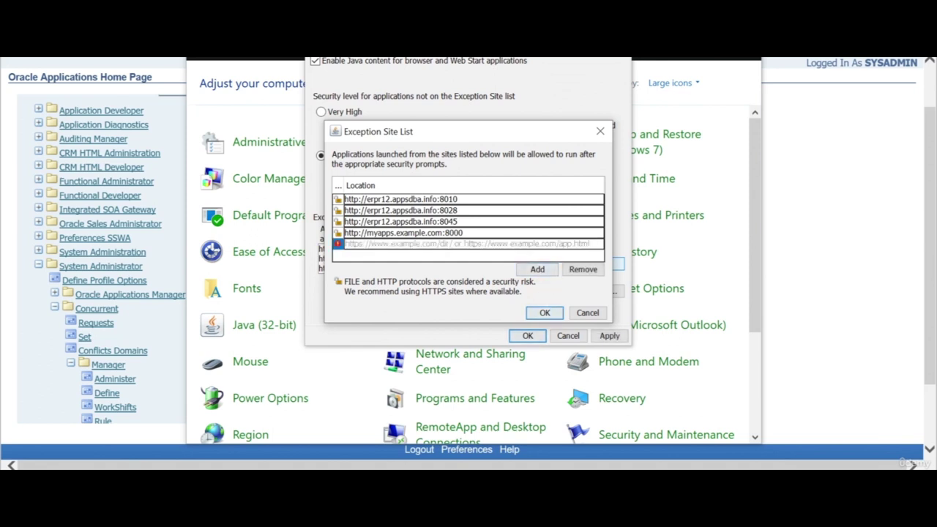
{"action": "type", "text": "sysadmin"}
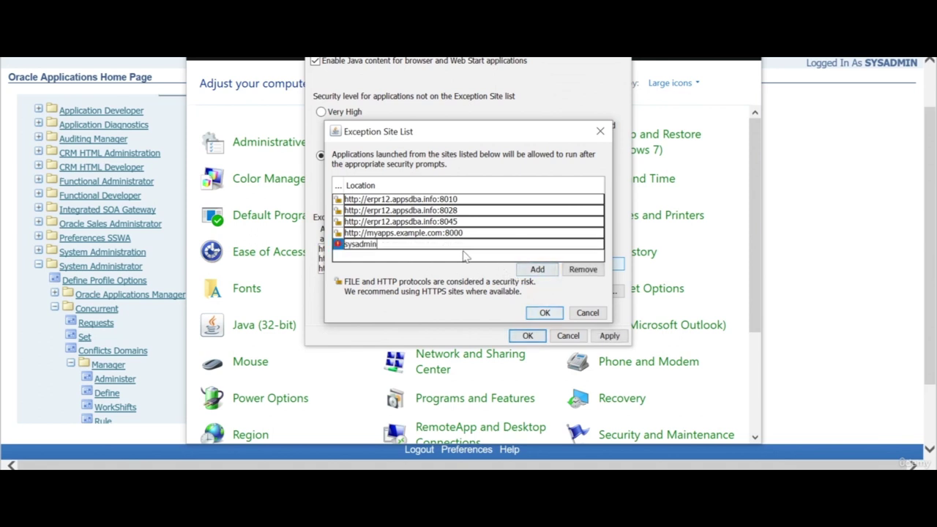
{"action": "key", "text": "alt+Tab"}
{"action": "left_click_drag", "start_coordinate": [507, 315], "coordinate": [758, 315]}
{"action": "key", "text": "ctrl+c"}
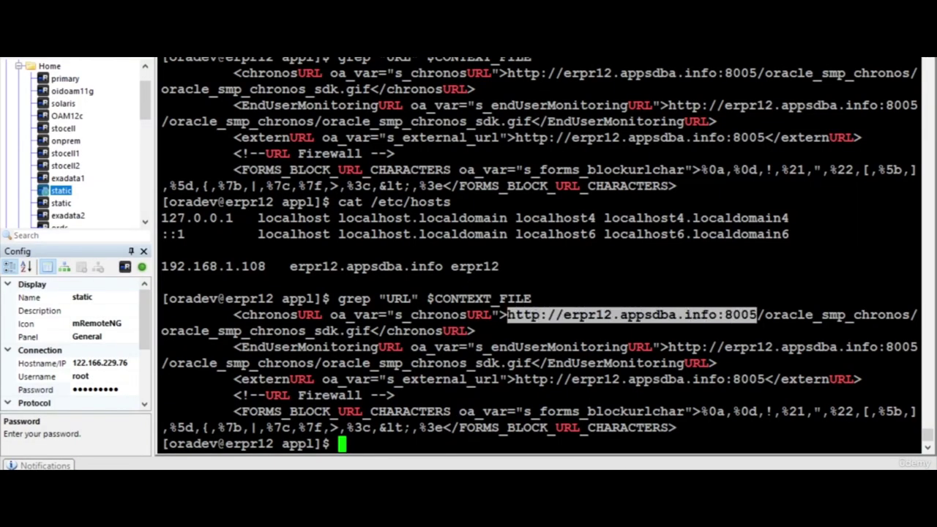
{"action": "key", "text": "alt+Tab"}
{"action": "double_click", "coordinate": [362, 244]}
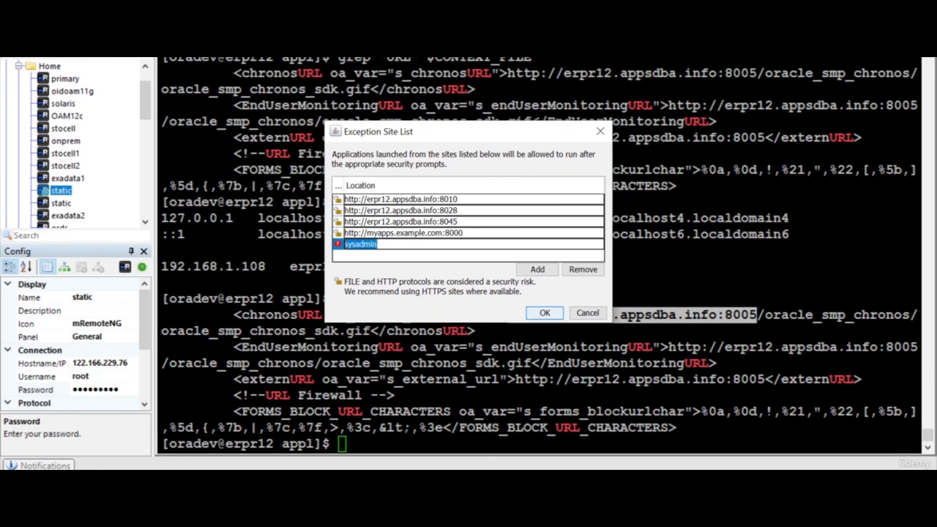
{"action": "key", "text": "ctrl+v"}
{"action": "left_click", "coordinate": [538, 271]}
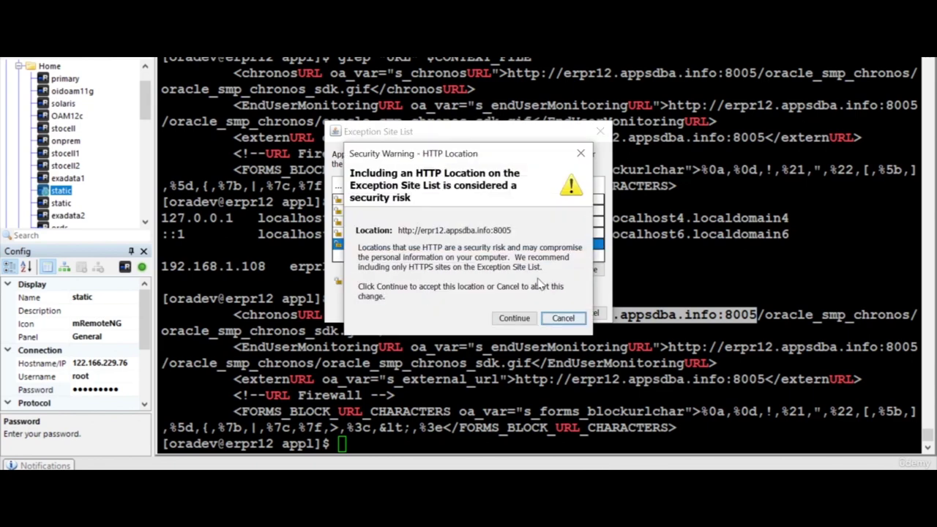
{"action": "left_click", "coordinate": [525, 322]}
{"action": "left_click", "coordinate": [540, 312]}
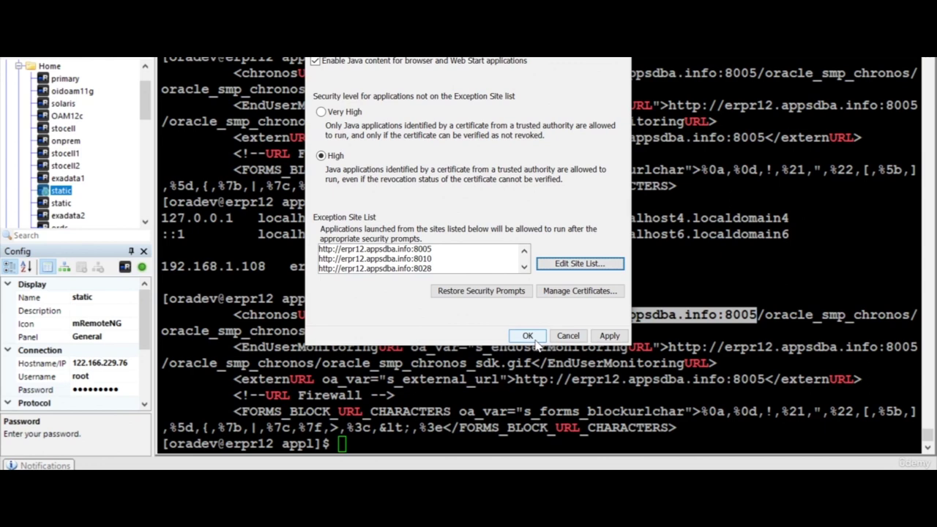
{"action": "left_click", "coordinate": [535, 340]}
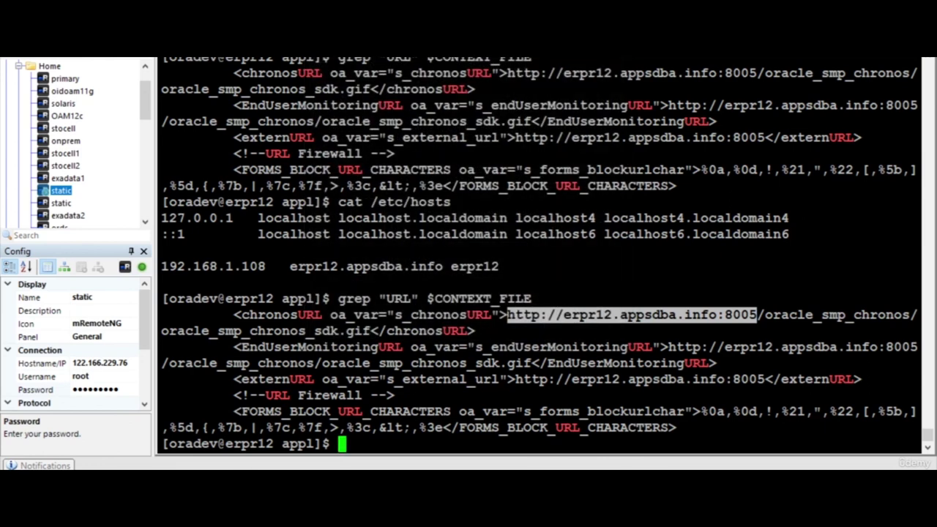
{"action": "key", "text": "alt+Tab"}
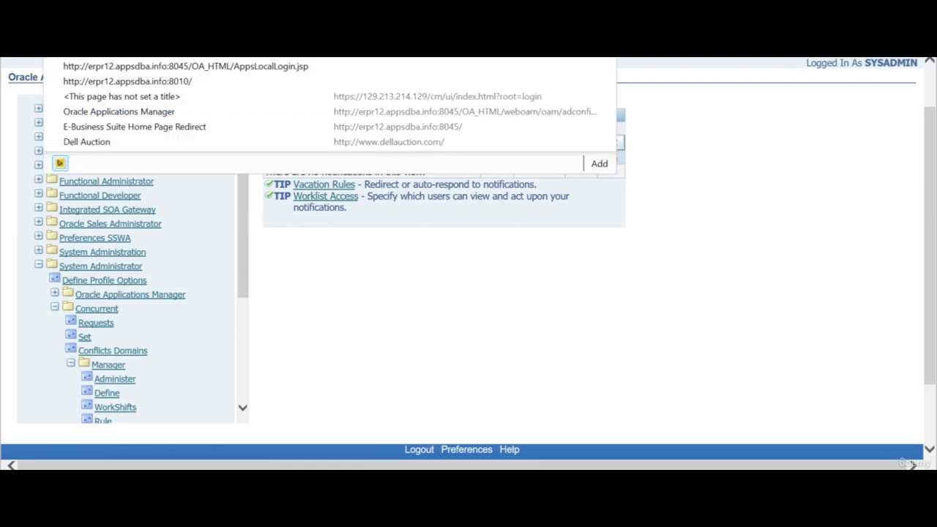
Step: Restart Internet Explorer and sign in to E-Business Suite as sysadmin
{"action": "key", "text": "alt+Tab"}
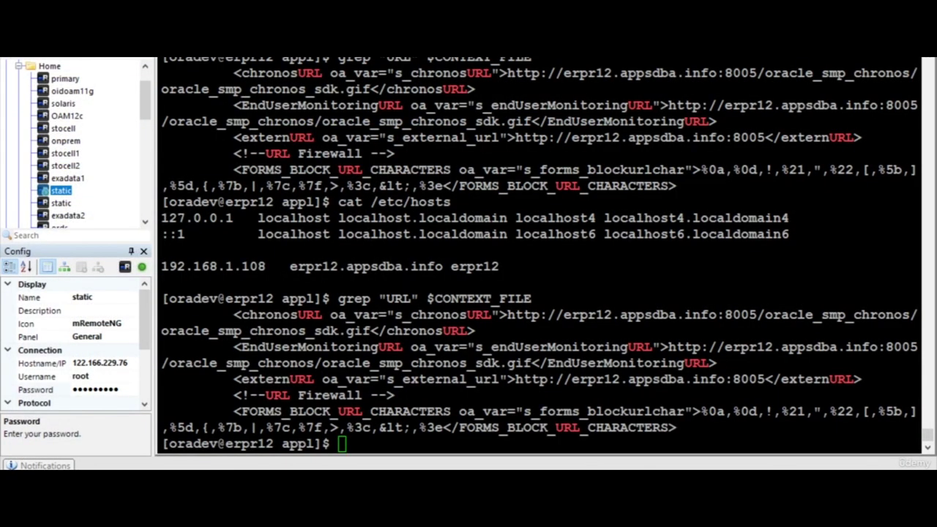
{"action": "key", "text": "super"}
{"action": "type", "text": "i"}
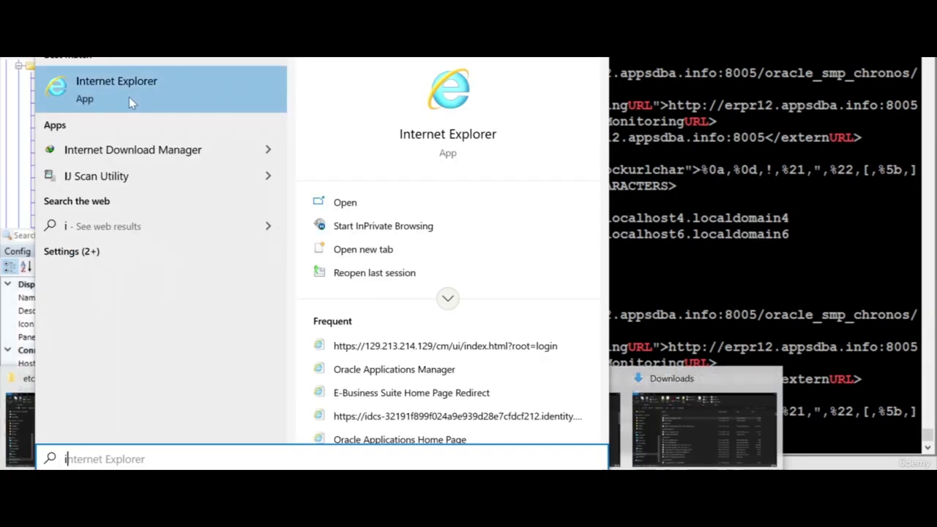
{"action": "left_click", "coordinate": [129, 91]}
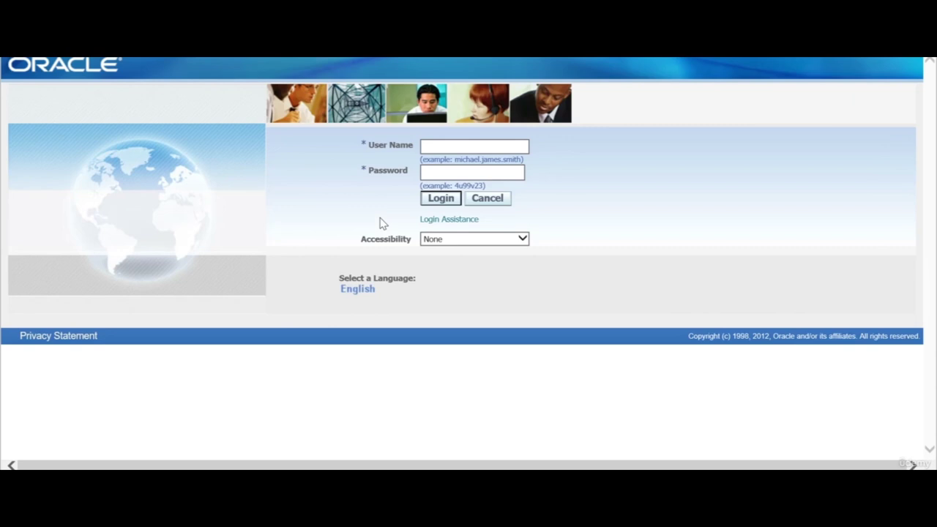
{"action": "type", "text": "sysadm"}
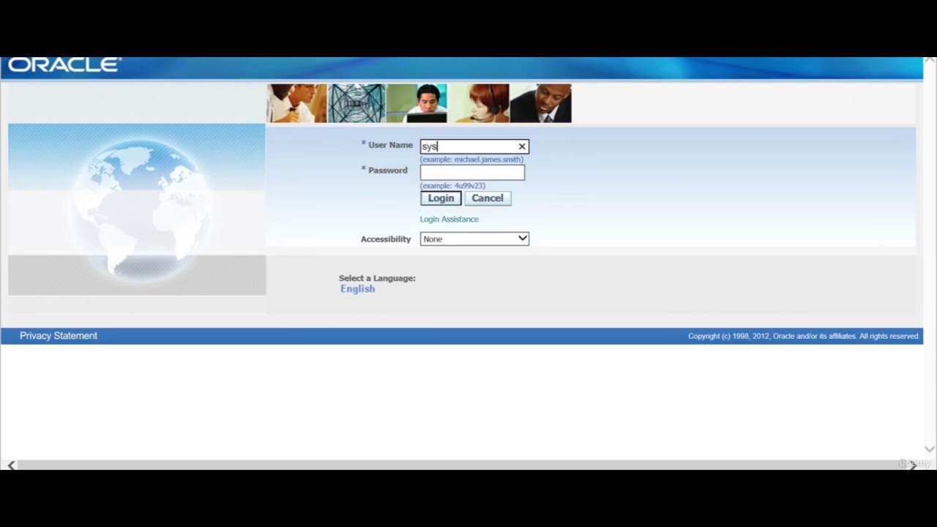
{"action": "type", "text": "in"}
{"action": "key", "text": "Tab"}
{"action": "type", "text": "sysadmin"}
{"action": "left_click", "coordinate": [440, 199]}
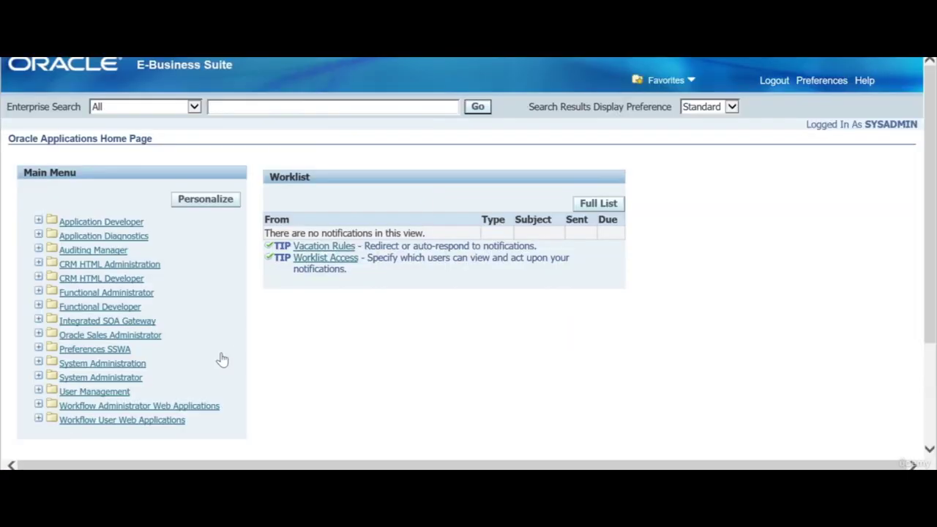
Step: Open the Define form under System Administrator > Concurrent > Manager
{"action": "left_click", "coordinate": [96, 393]}
{"action": "left_click", "coordinate": [38, 378]}
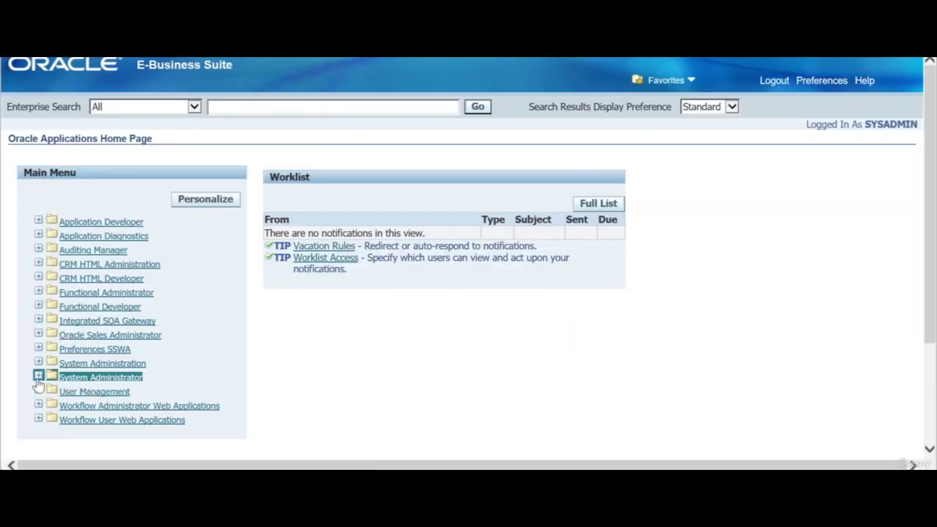
{"action": "scroll", "coordinate": [38, 384], "scroll_direction": "down", "scroll_amount": 1}
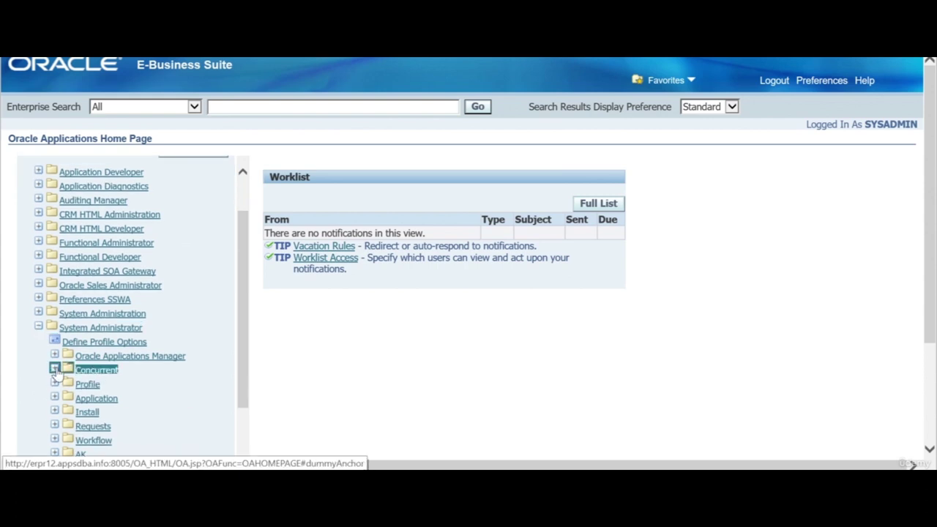
{"action": "left_click", "coordinate": [55, 368]}
{"action": "left_click", "coordinate": [71, 425]}
{"action": "scroll", "coordinate": [110, 352], "scroll_direction": "down", "scroll_amount": 2}
{"action": "left_click", "coordinate": [107, 342]}
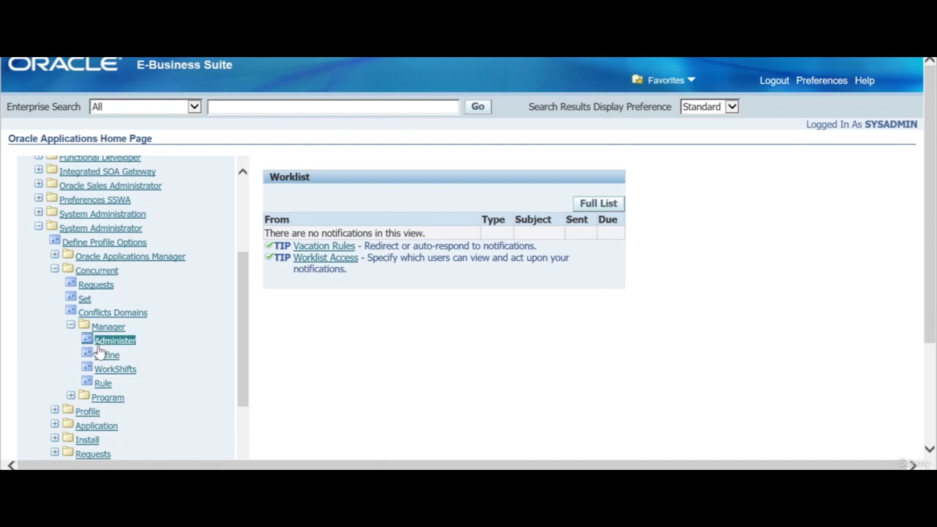
{"action": "left_click", "coordinate": [97, 352]}
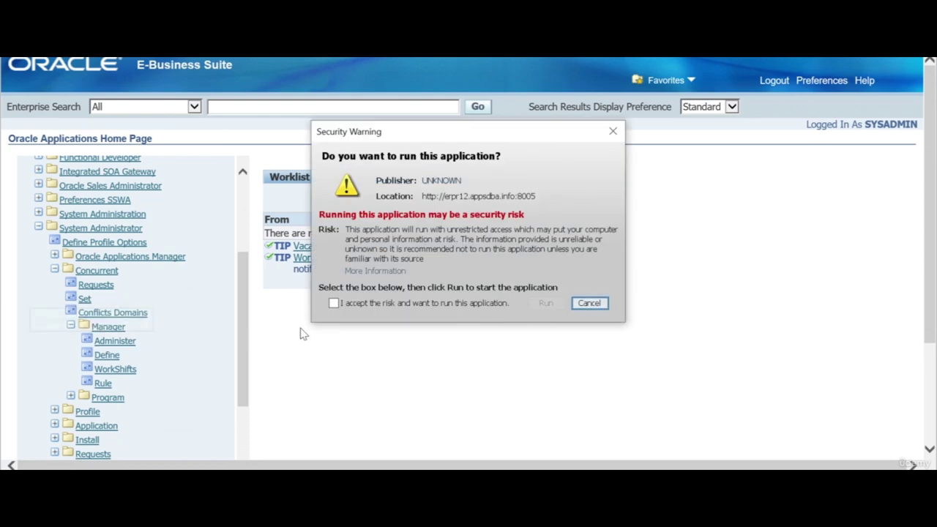
Step: Accept the Java security risk and run Oracle Forms with the latest Java version
{"action": "left_click", "coordinate": [367, 303]}
{"action": "left_click", "coordinate": [542, 304]}
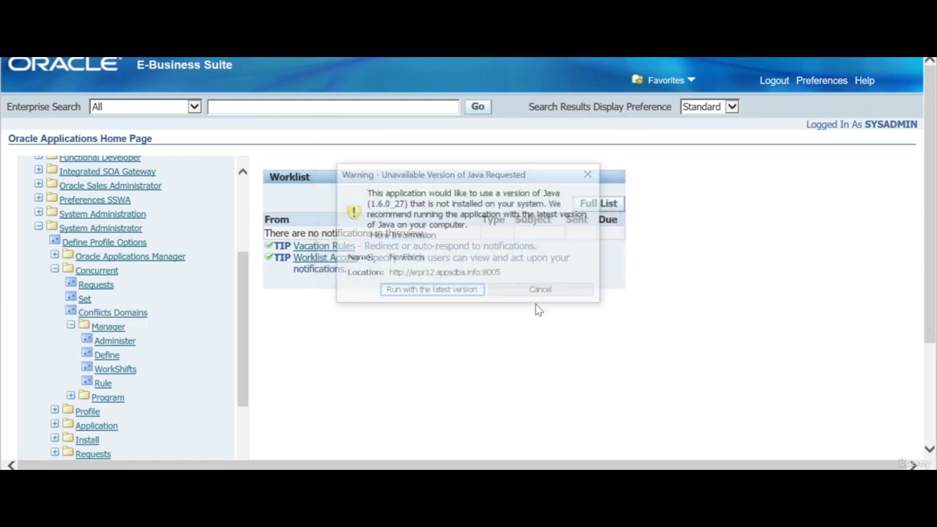
{"action": "left_click", "coordinate": [462, 294]}
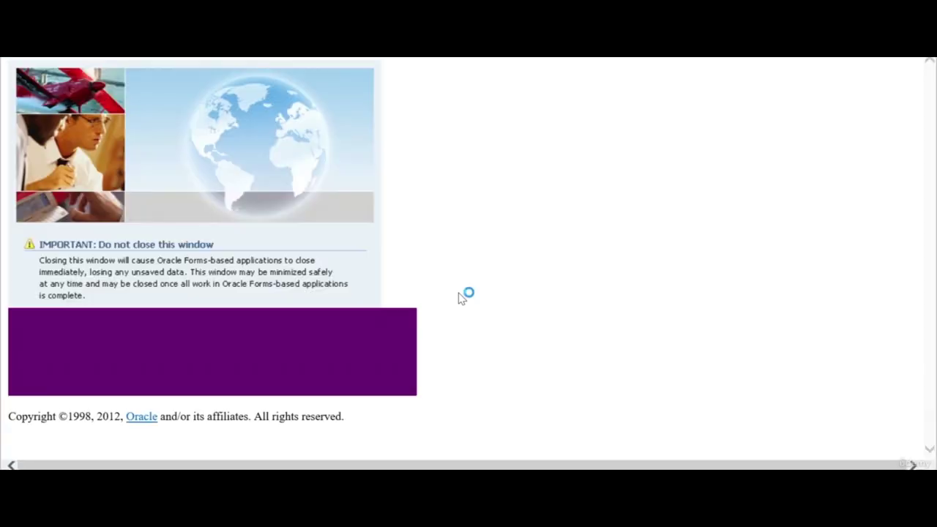
{"action": "left_click", "coordinate": [455, 296]}
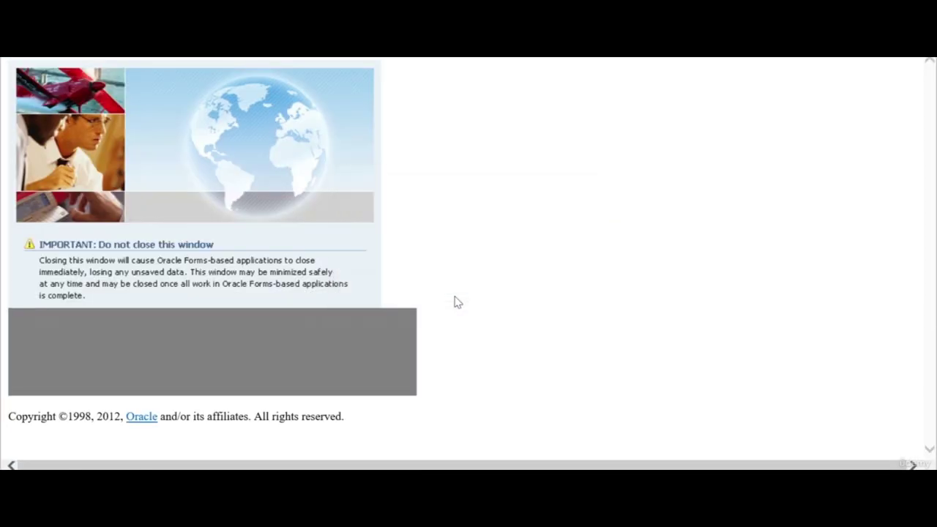
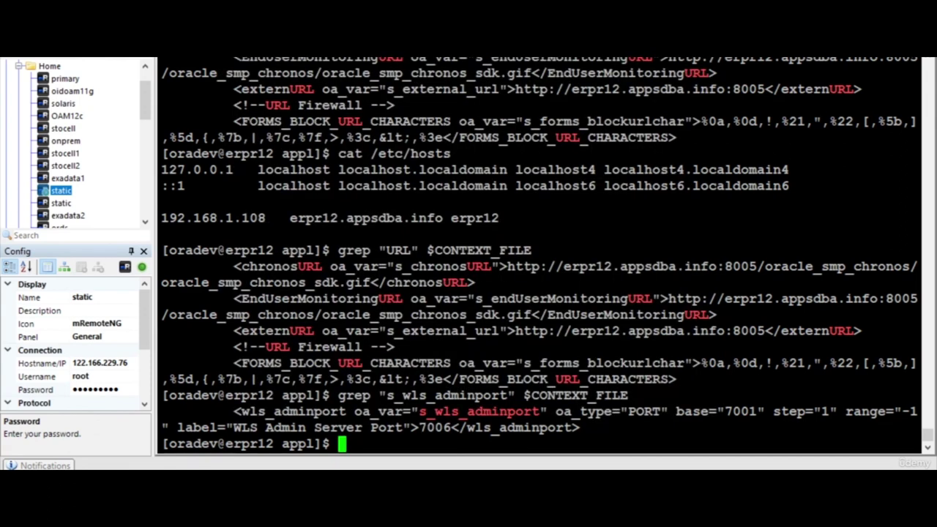
{"action": "left_click_drag", "start_coordinate": [515, 331], "coordinate": [765, 331]}
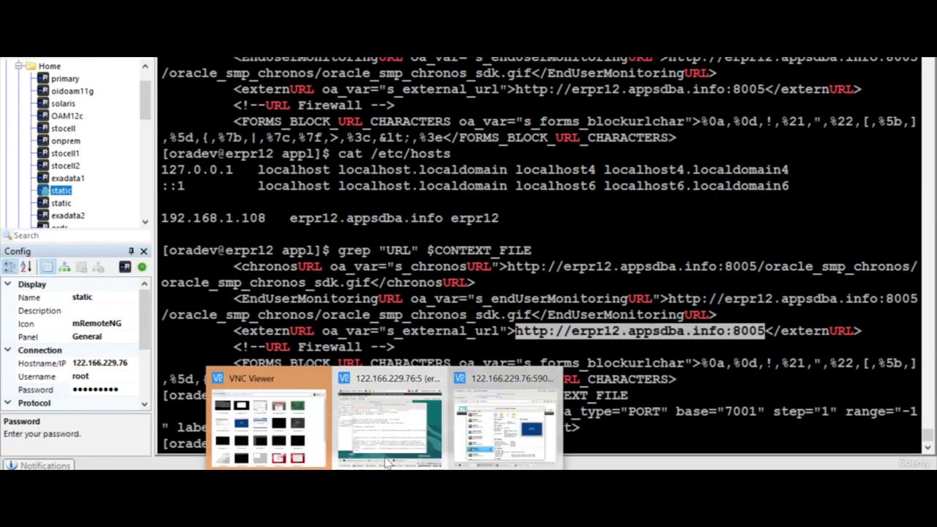
Step: In the VM's Firefox, load the WebLogic console at erpr12.appsdba.info:7006/console, correcting port 7002 to 7006
{"action": "left_click", "coordinate": [268, 411]}
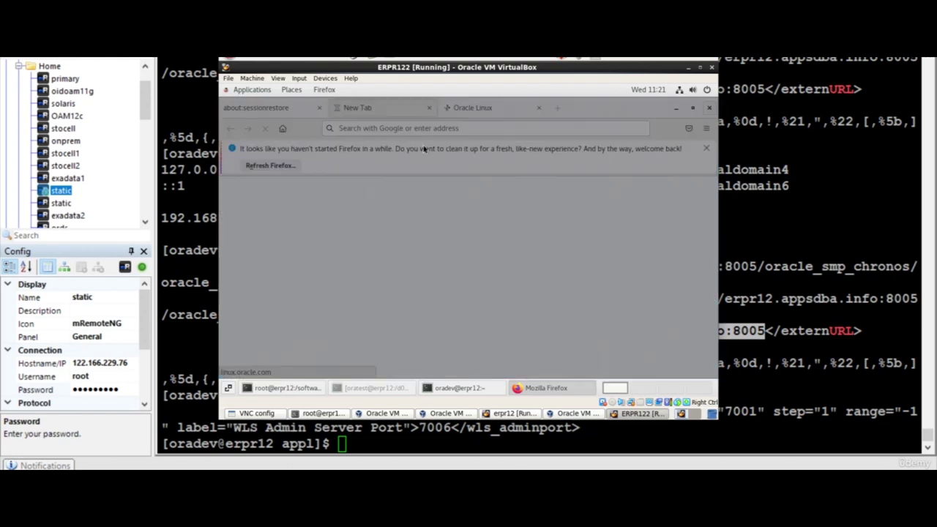
{"action": "left_click", "coordinate": [466, 351]}
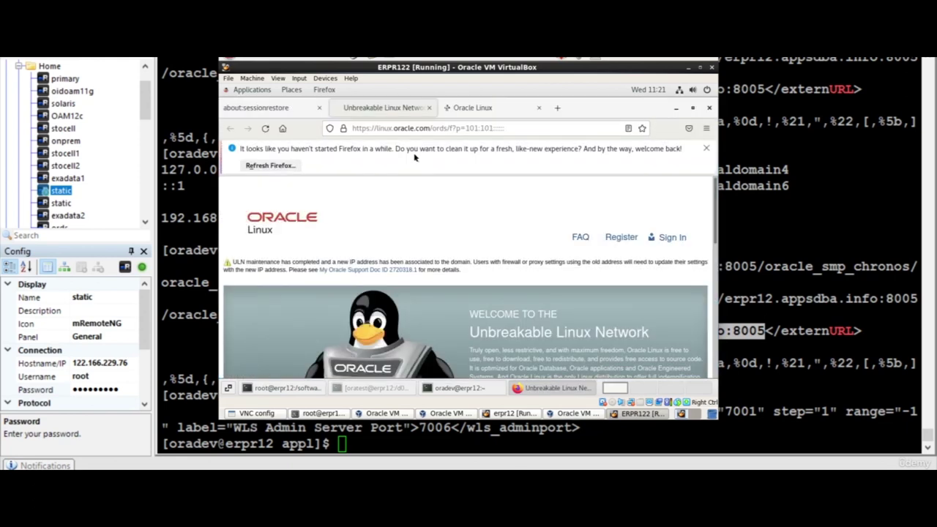
{"action": "left_click", "coordinate": [538, 129]}
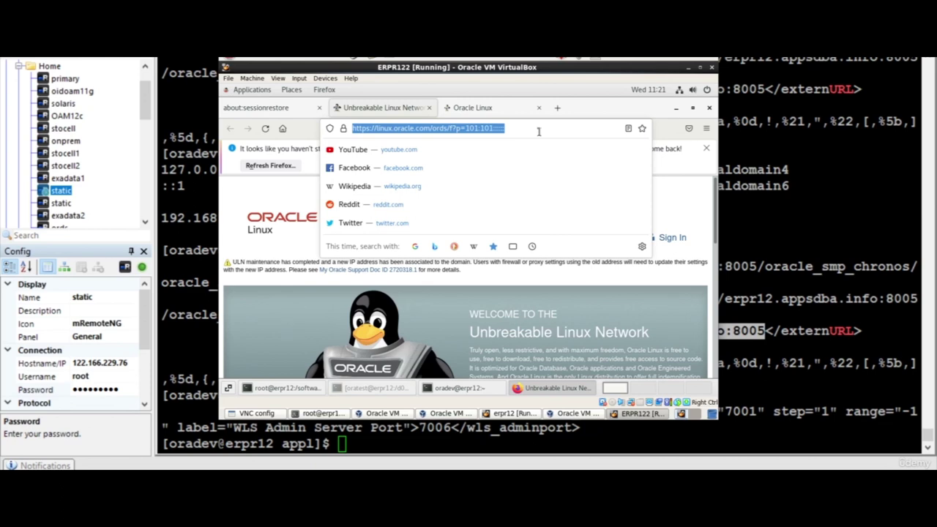
{"action": "key", "text": "BackSpace"}
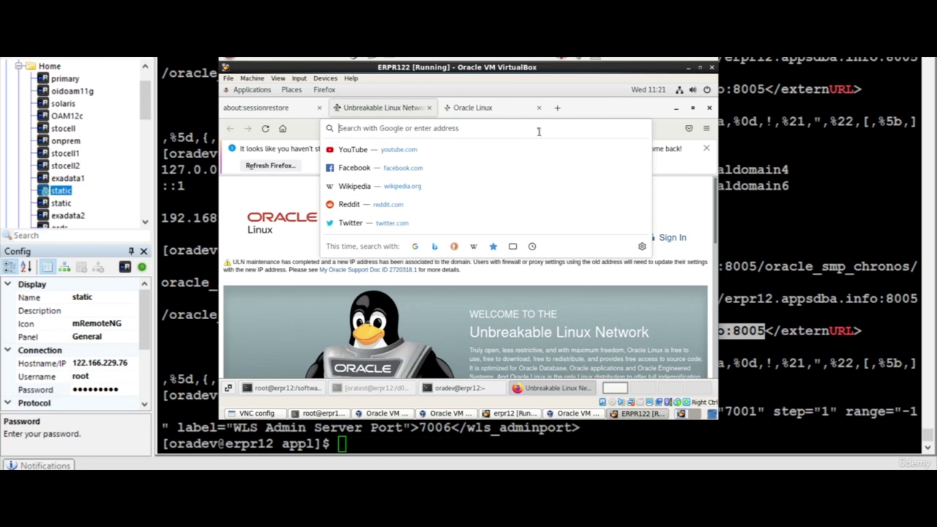
{"action": "type", "text": "http"}
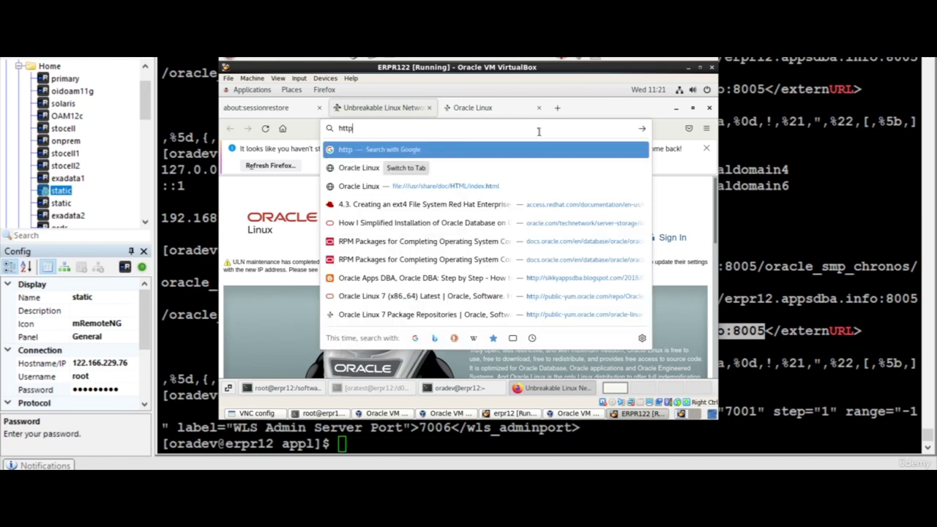
{"action": "type", "text": "://"}
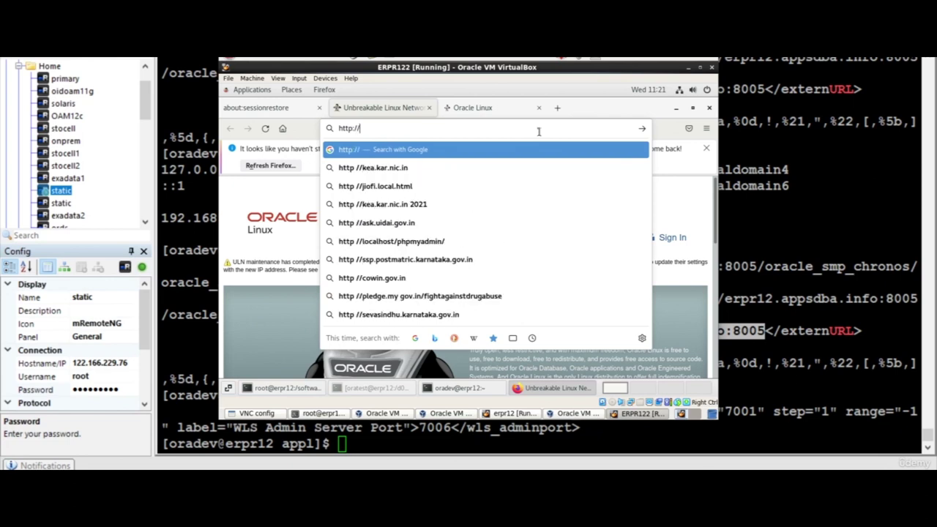
{"action": "type", "text": "erp.r12."}
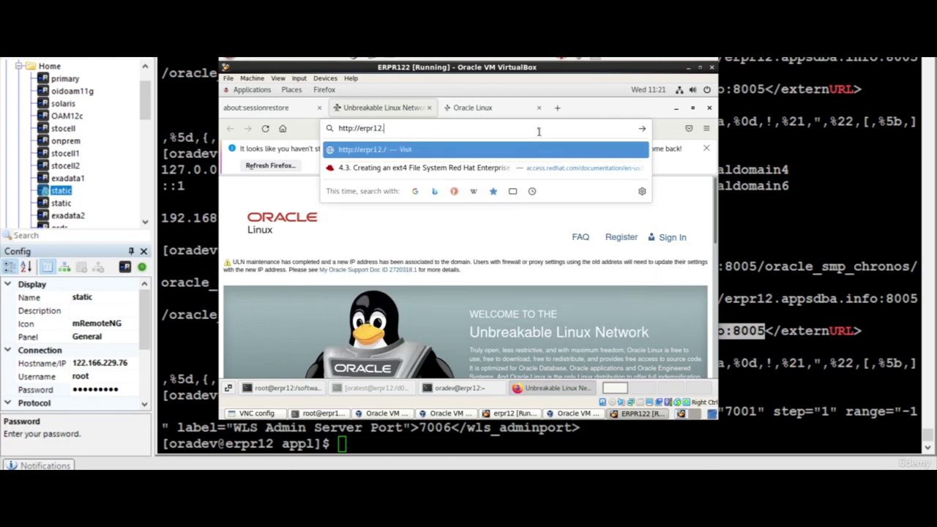
{"action": "type", "text": "appsdba.info"}
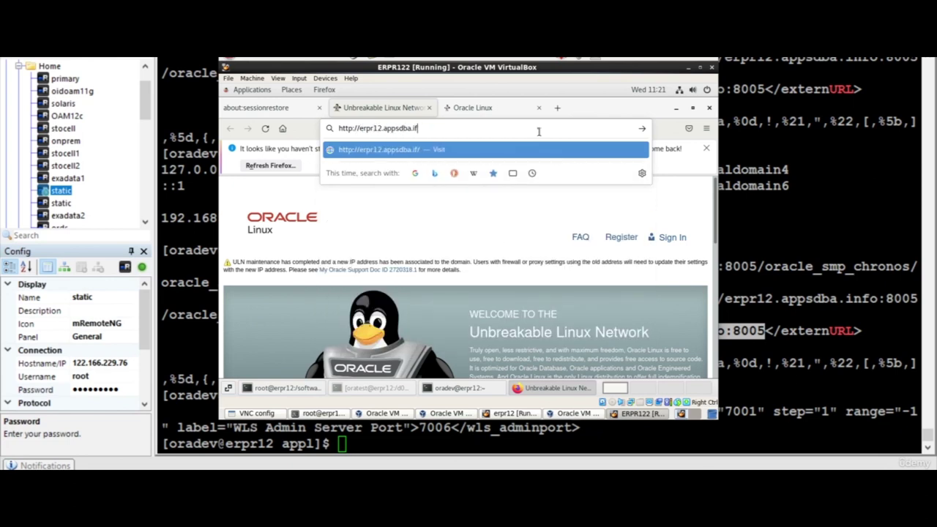
{"action": "type", "text": ":7002/console"}
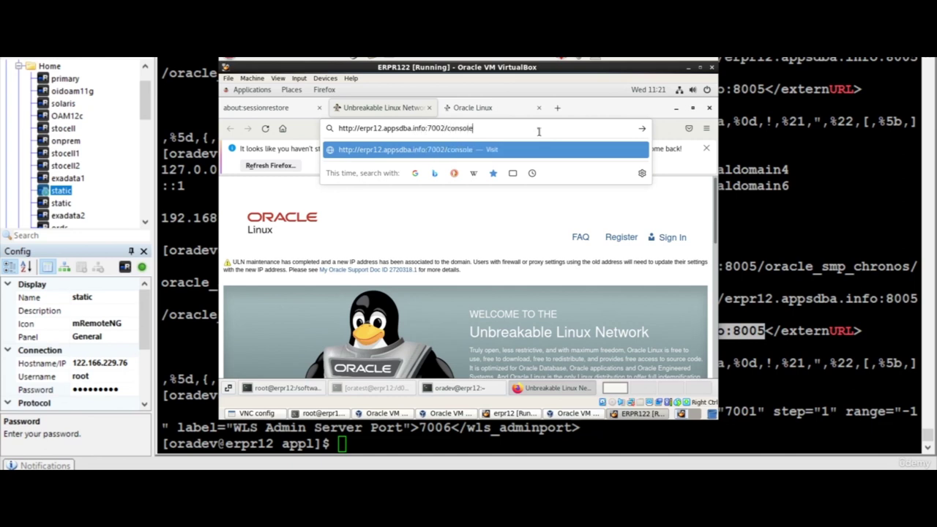
{"action": "key", "text": "Left"}
{"action": "key", "text": "Left"}
{"action": "key", "text": "Left"}
{"action": "key", "text": "Left"}
{"action": "key", "text": "shift+Left"}
{"action": "type", "text": "6"}
{"action": "key", "text": "Return"}
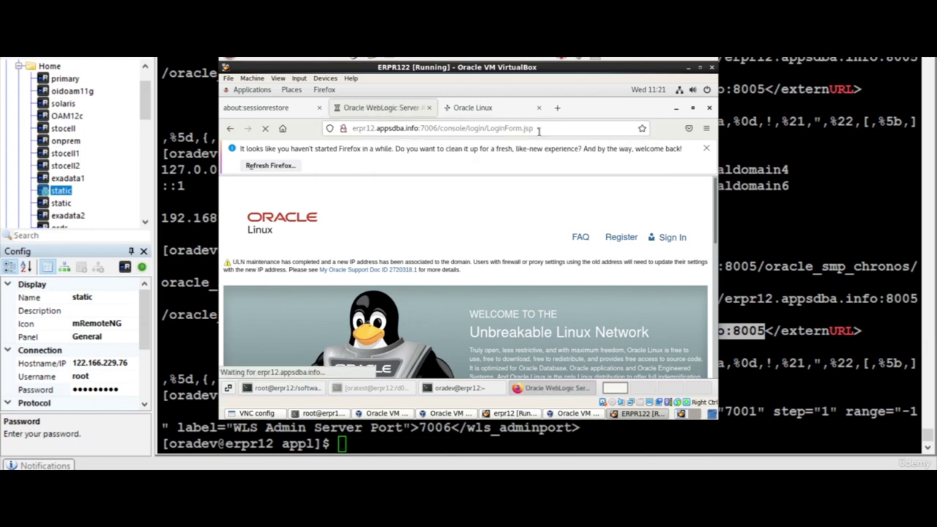
Step: Log in to the WebLogic console as weblogic with the account password and save the login
{"action": "type", "text": "weblogic"}
{"action": "key", "text": "Tab"}
{"action": "type", "text": "•••••••••"}
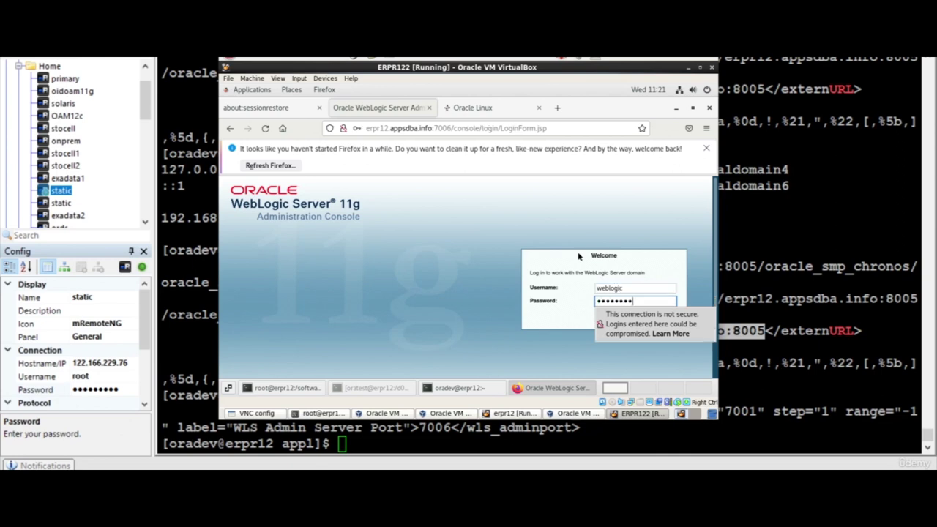
{"action": "key", "text": "Return"}
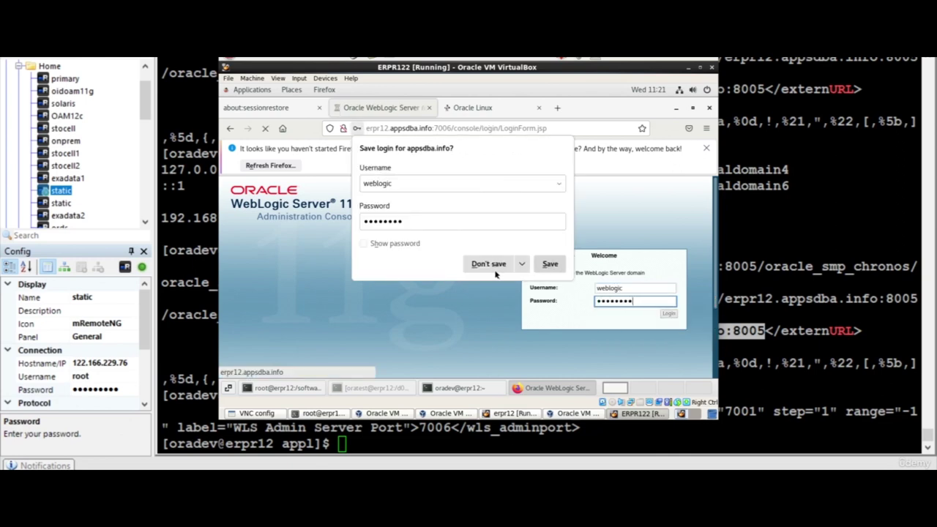
{"action": "left_click", "coordinate": [550, 264]}
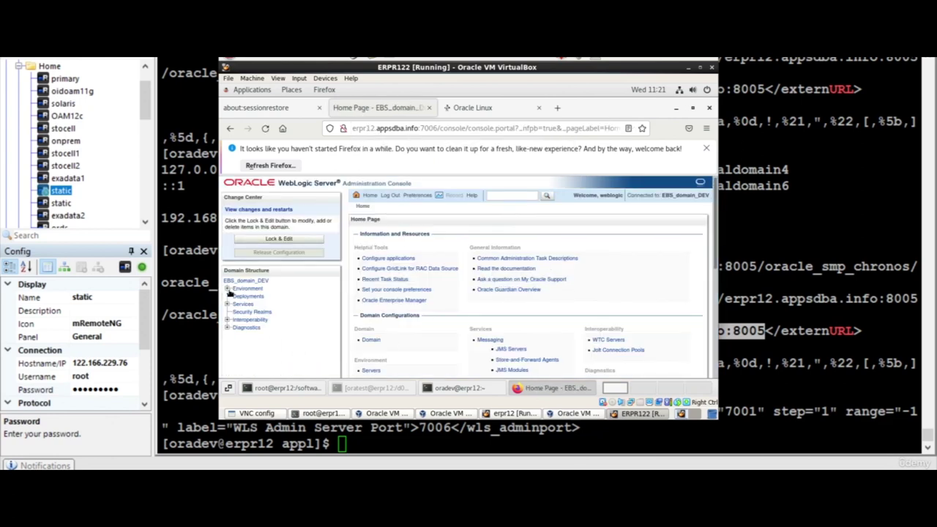
Step: Open Environment > Servers and scroll to the table of five running servers
{"action": "left_click", "coordinate": [227, 289]}
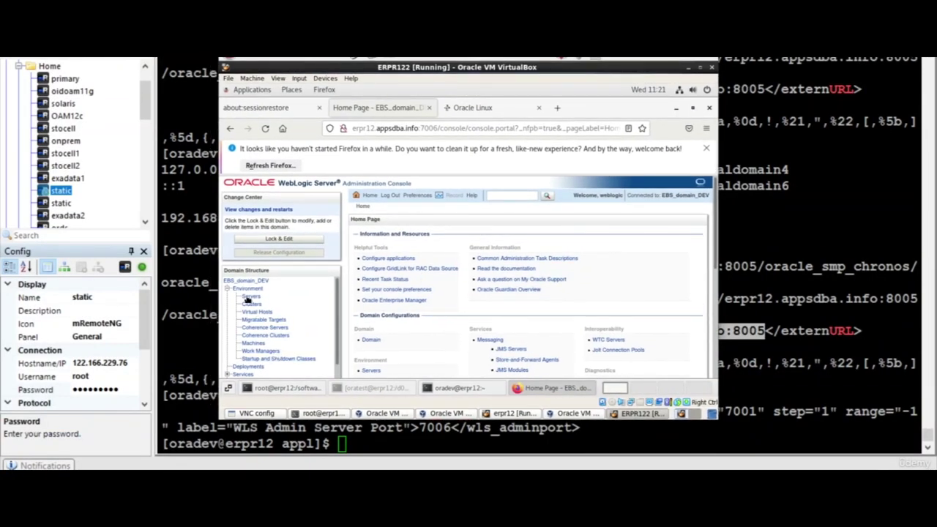
{"action": "left_click", "coordinate": [60, 457]}
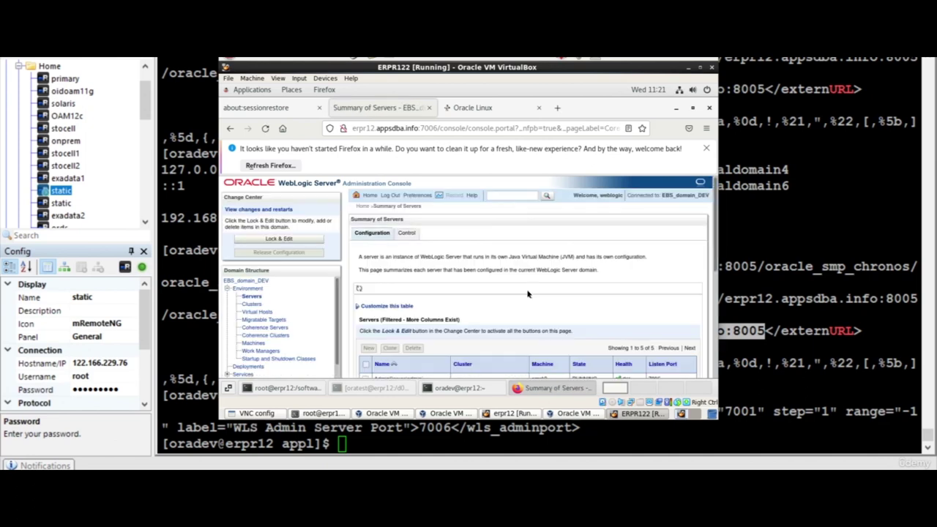
{"action": "scroll", "coordinate": [527, 294], "scroll_direction": "down", "scroll_amount": 2}
{"action": "scroll", "coordinate": [527, 294], "scroll_direction": "down", "scroll_amount": 4}
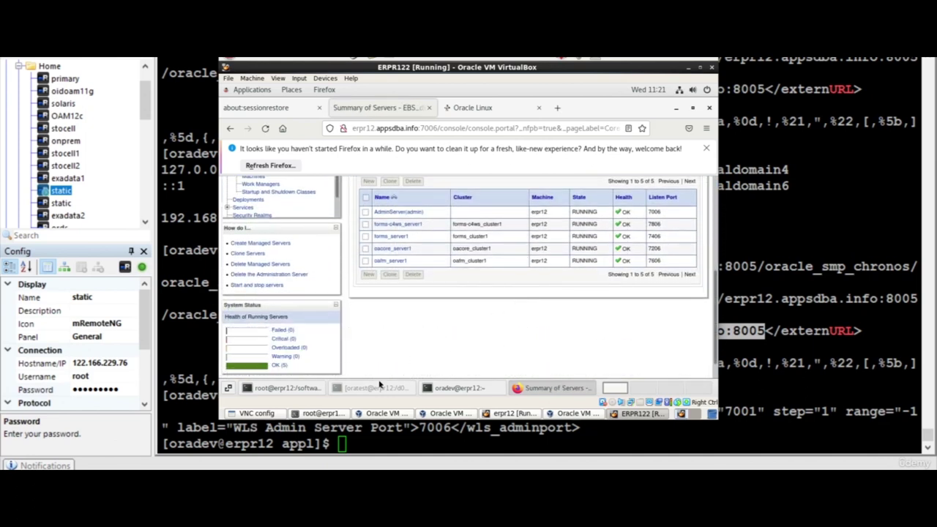
{"action": "left_click", "coordinate": [332, 469]}
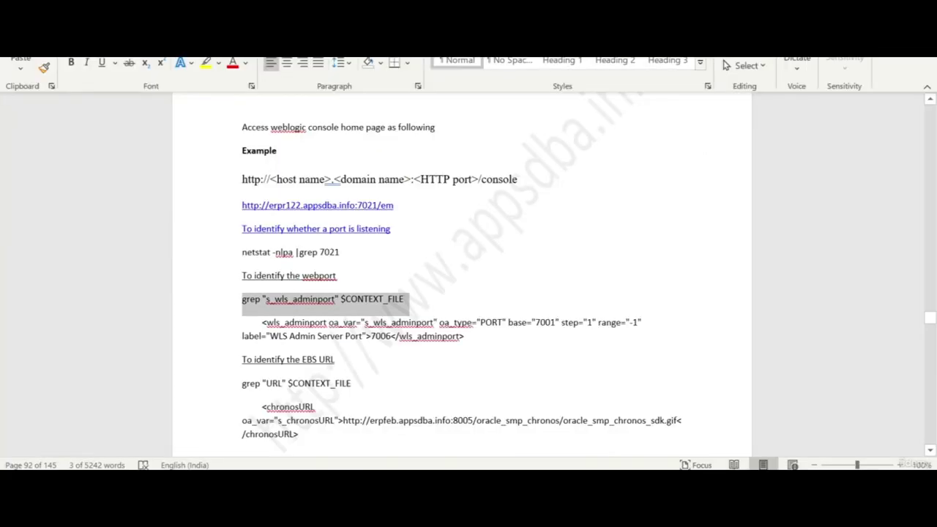
Step: Scroll the Word notes past the Enterprise Manager and WebLogic screenshots to START AND STOP COMMANDS
{"action": "scroll", "coordinate": [428, 336], "scroll_direction": "down", "scroll_amount": 10}
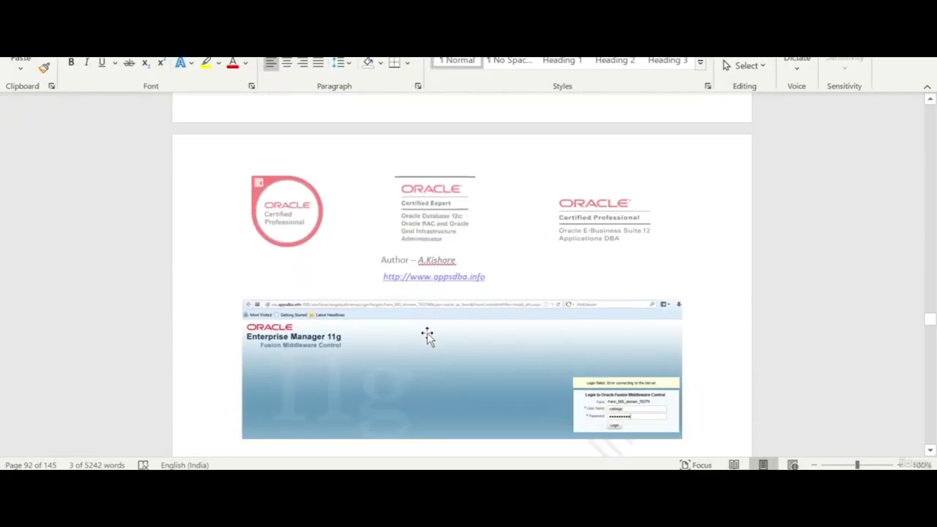
{"action": "scroll", "coordinate": [427, 335], "scroll_direction": "down", "scroll_amount": 6}
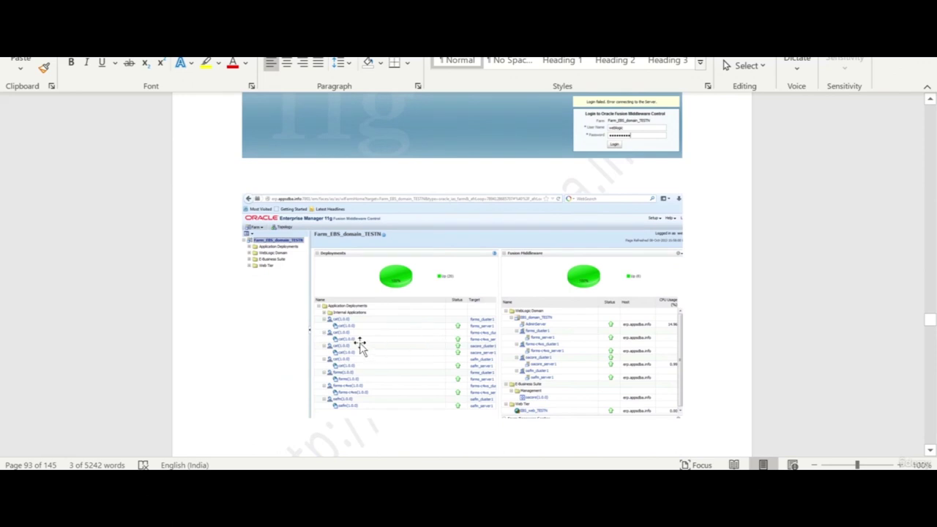
{"action": "scroll", "coordinate": [477, 316], "scroll_direction": "down", "scroll_amount": 13}
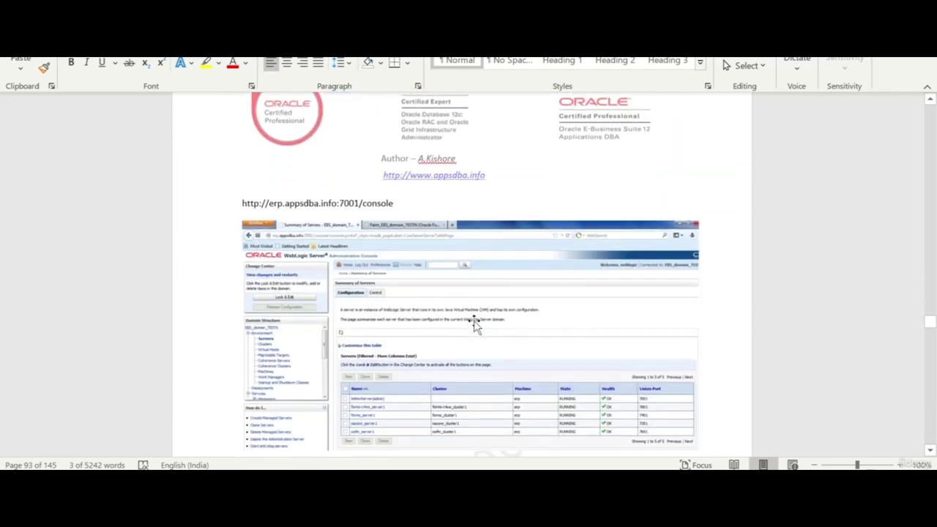
{"action": "scroll", "coordinate": [477, 328], "scroll_direction": "down", "scroll_amount": 8}
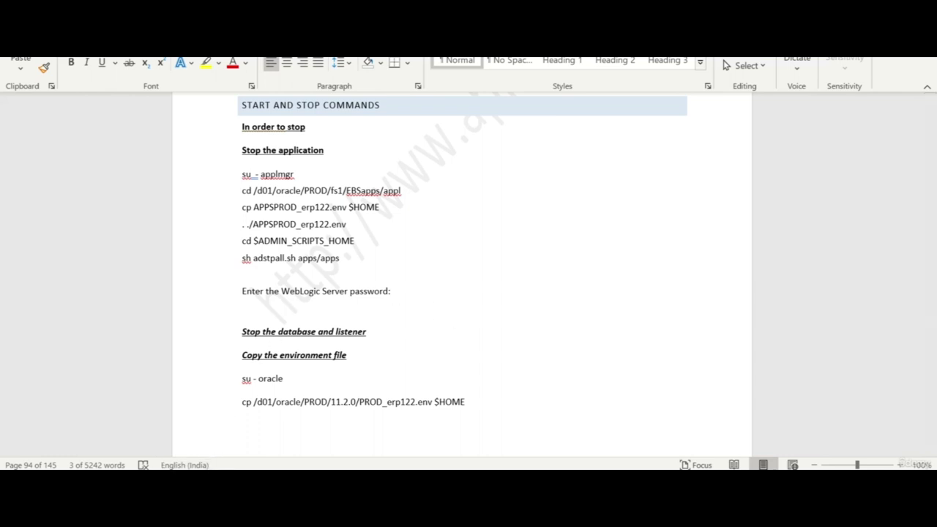
Step: Back in the terminal, start a cd command to /u01/oracle/DEV/fs1/E
{"action": "key", "text": "alt+Tab"}
{"action": "type", "text": "cd /d0"}
{"action": "key", "text": "BackSpace"}
{"action": "key", "text": "BackSpace"}
{"action": "type", "text": "u01/oracle/"}
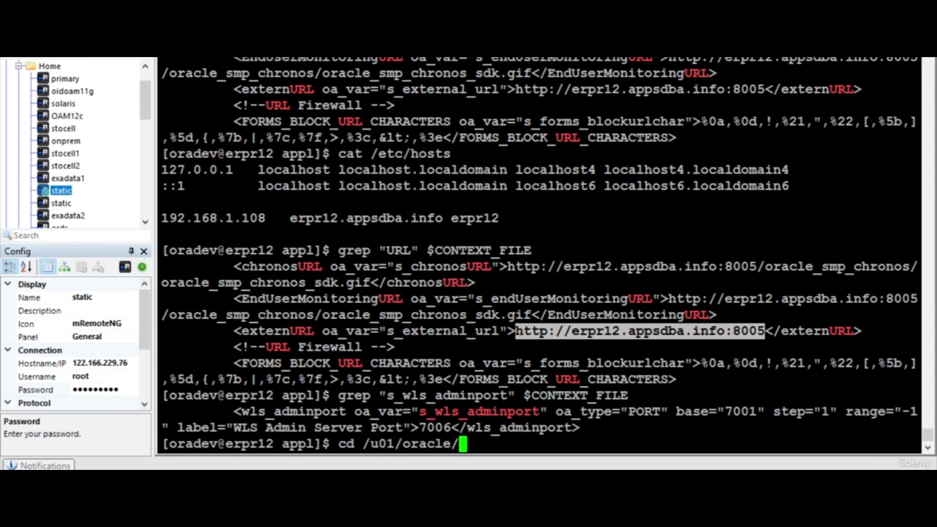
{"action": "type", "text": "DEV/"}
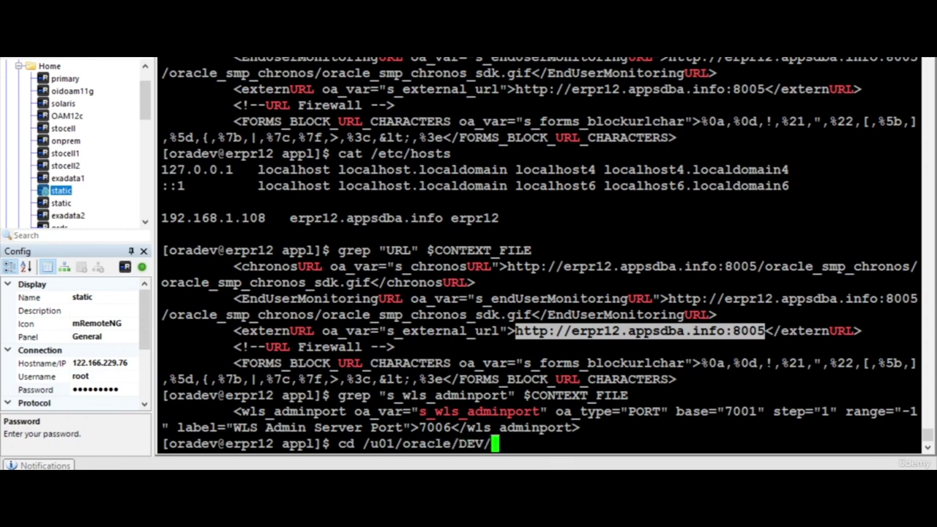
{"action": "type", "text": "fs1/"}
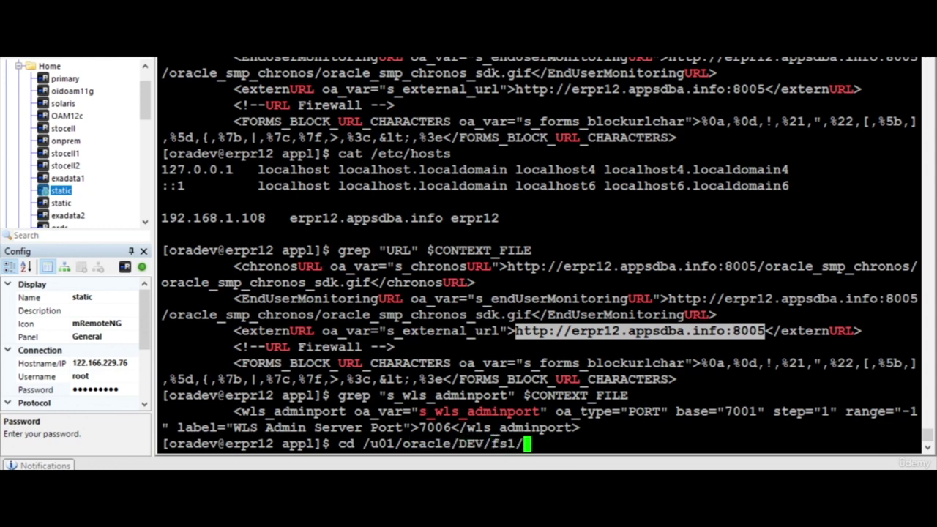
{"action": "type", "text": "E"}
Step: Change into the EBSapps appl directory, list it, and copy APPSDEV_erpr12.env to $HOME
{"action": "key", "text": "Tab"}
{"action": "key", "text": "Tab"}
{"action": "key", "text": "Tab"}
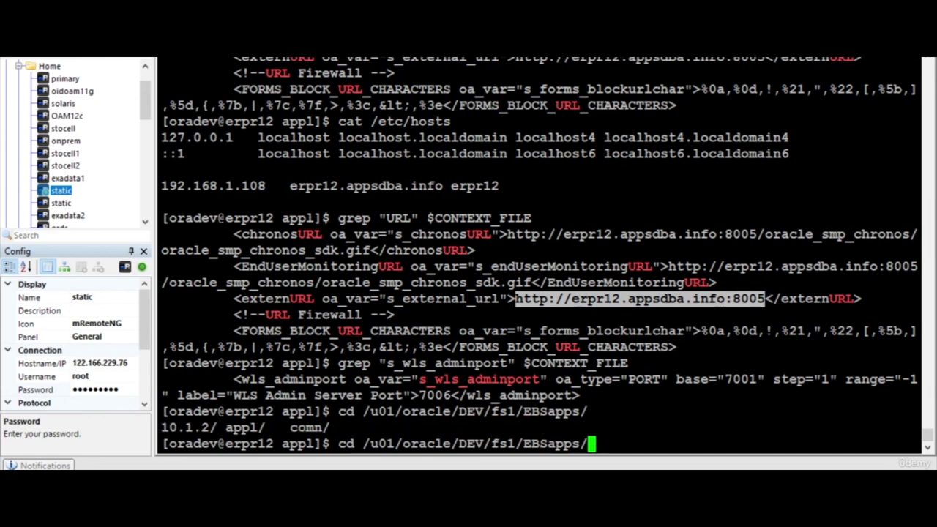
{"action": "type", "text": "a"}
{"action": "key", "text": "Tab"}
{"action": "key", "text": "Return"}
{"action": "type", "text": "ls -"}
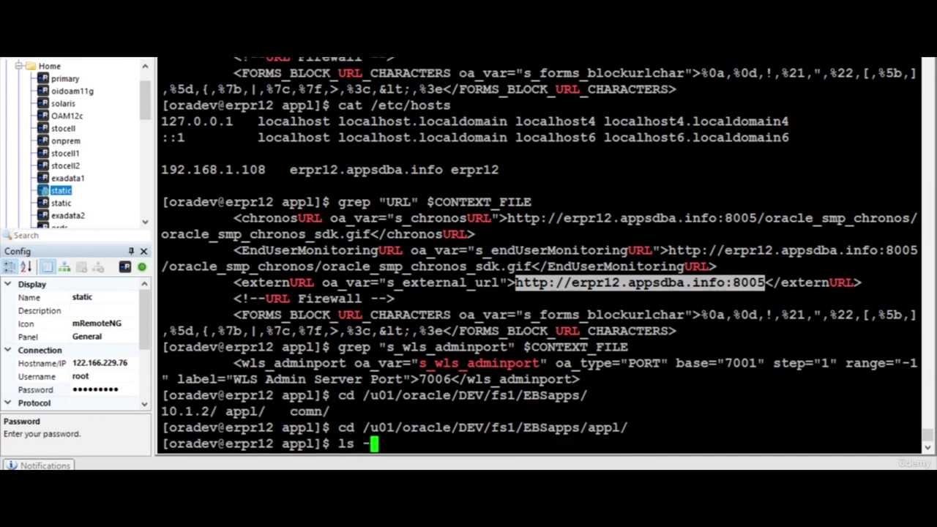
{"action": "type", "text": "ltr"}
{"action": "key", "text": "Return"}
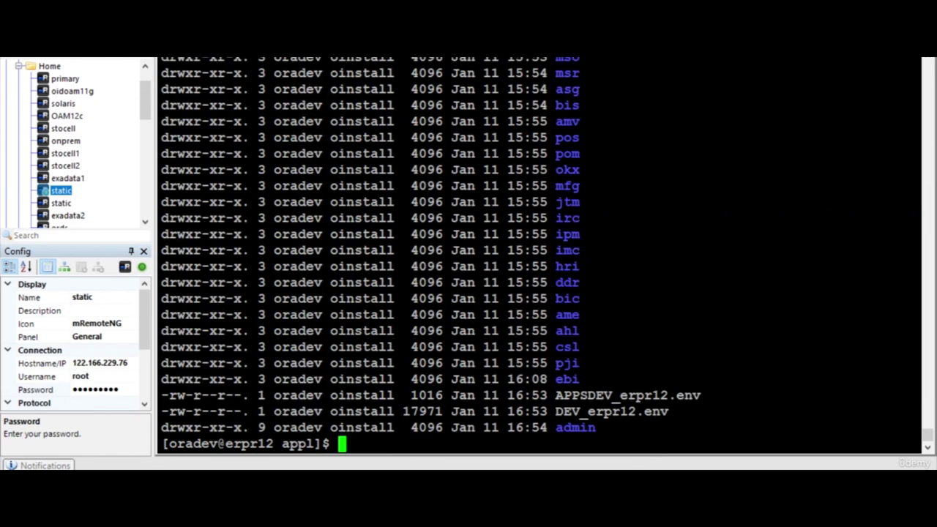
{"action": "double_click", "coordinate": [628, 396]}
{"action": "type", "text": "cp"}
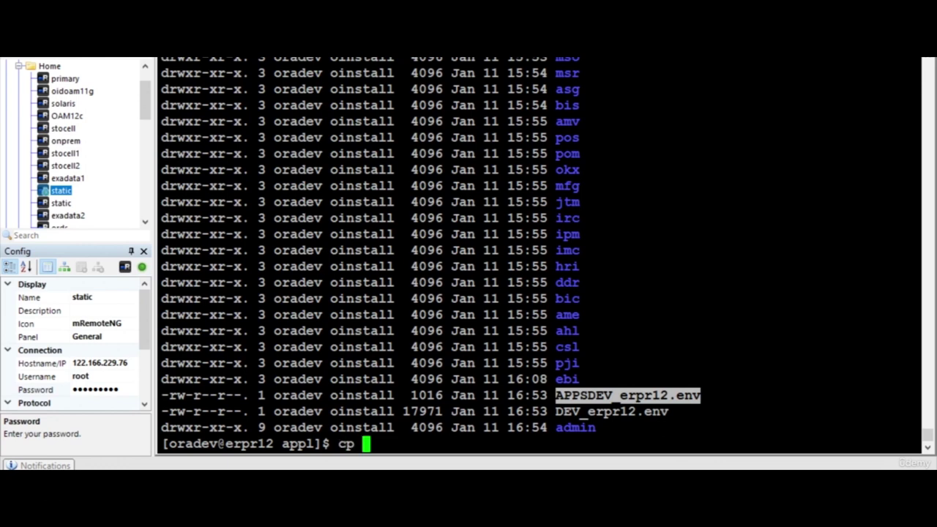
{"action": "type", "text": "APPSDEV_erpr12.env"}
{"action": "type", "text": "$HOME"}
{"action": "key", "text": "Return"}
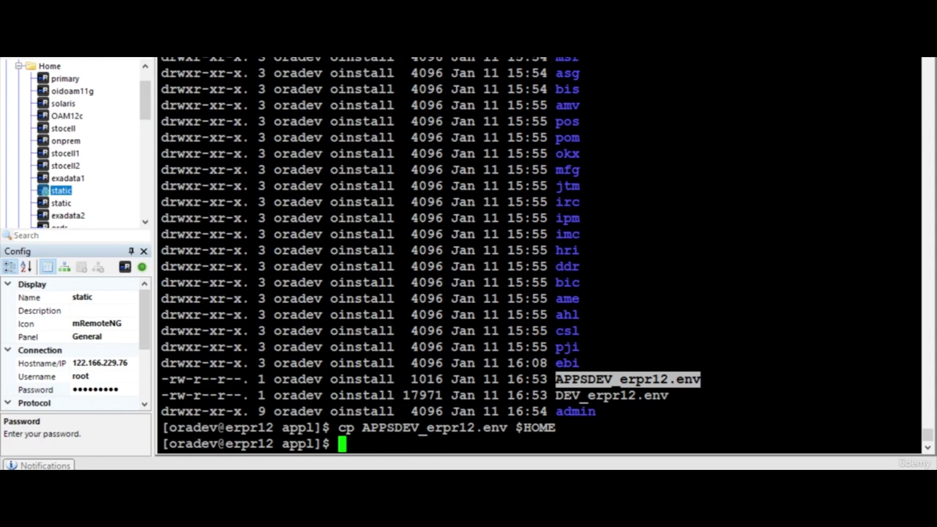
Step: Check the current path, then change into the 12.1.0 directory and list its files
{"action": "type", "text": "pwd"}
{"action": "key", "text": "Return"}
{"action": "type", "text": "cd u0"}
{"action": "key", "text": "BackSpace"}
{"action": "key", "text": "BackSpace"}
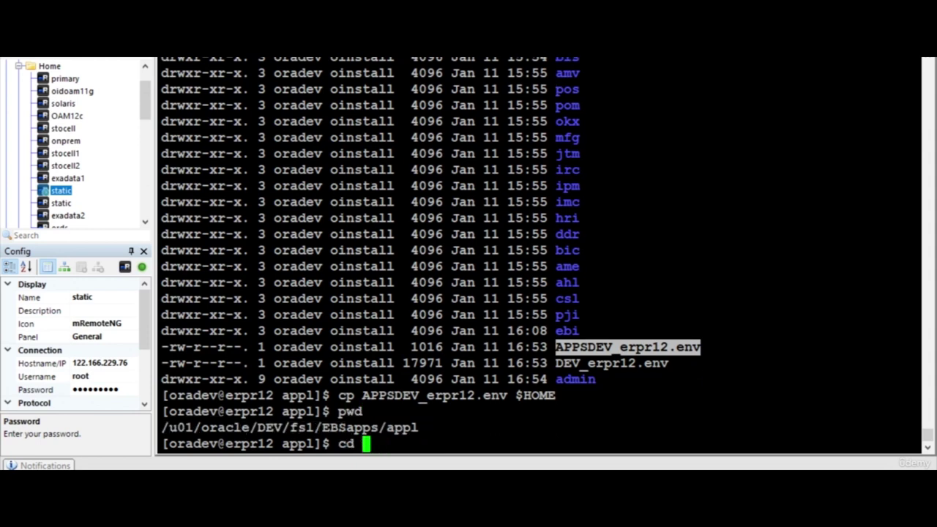
{"action": "type", "text": "/u01/or"}
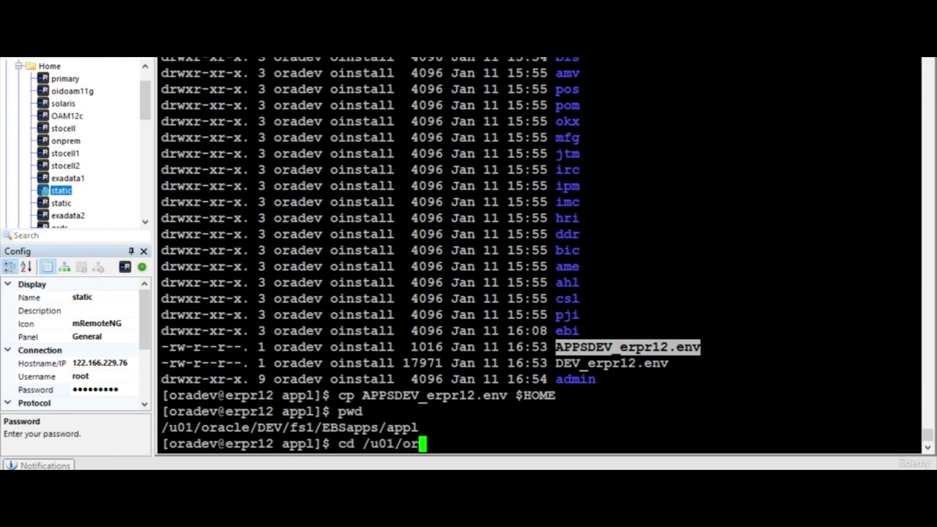
{"action": "type", "text": "acle/DEV/R12"}
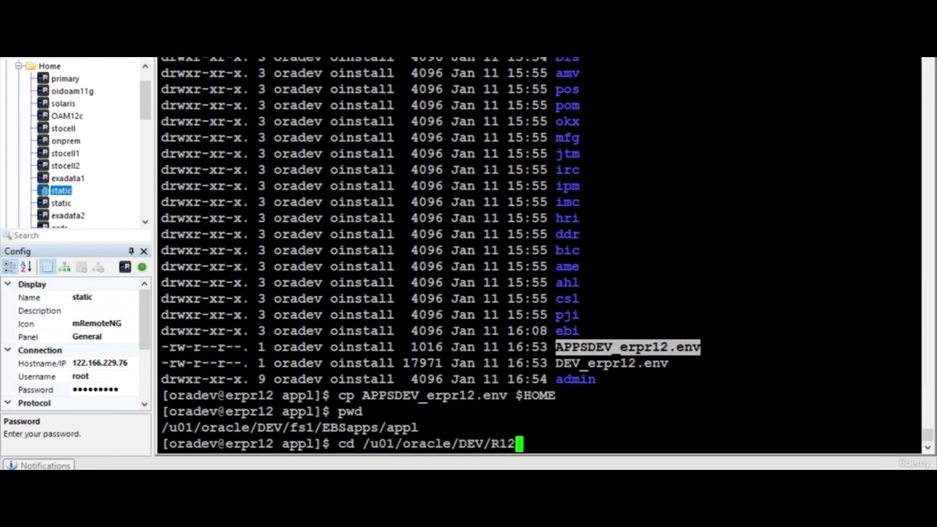
{"action": "key", "text": "BackSpace"}
{"action": "key", "text": "BackSpace"}
{"action": "key", "text": "BackSpace"}
{"action": "type", "text": "12.1.0/"}
{"action": "key", "text": "Tab"}
{"action": "key", "text": "Return"}
{"action": "type", "text": "ls -ltr"}
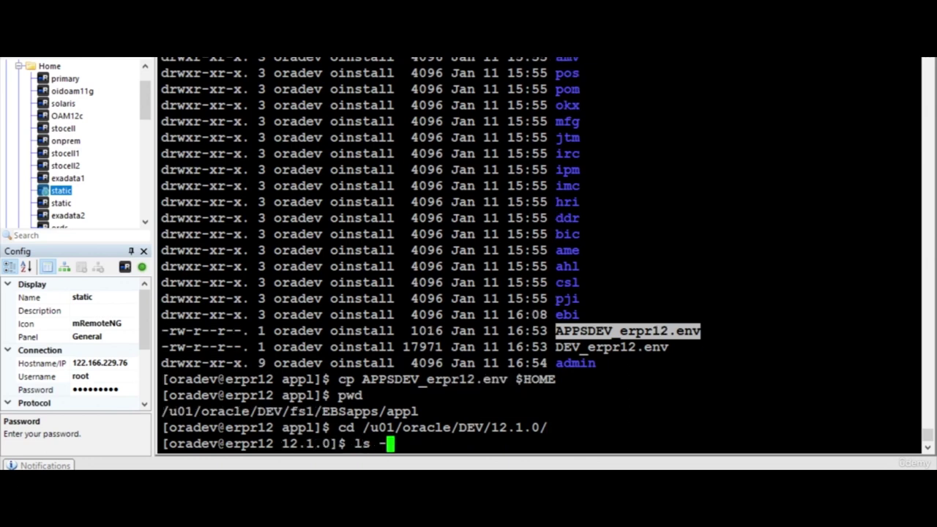
{"action": "key", "text": "Return"}
Step: Copy DEV_erpr12.env from the 12.1.0 directory to $HOME
{"action": "type", "text": "cp"}
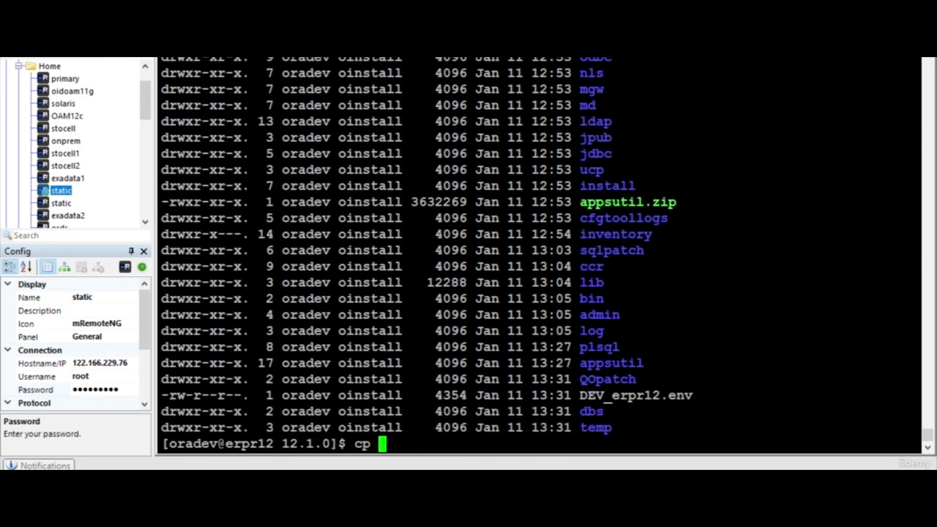
{"action": "double_click", "coordinate": [635, 395]}
{"action": "right_click", "coordinate": [636, 396]}
{"action": "type", "text": "$"}
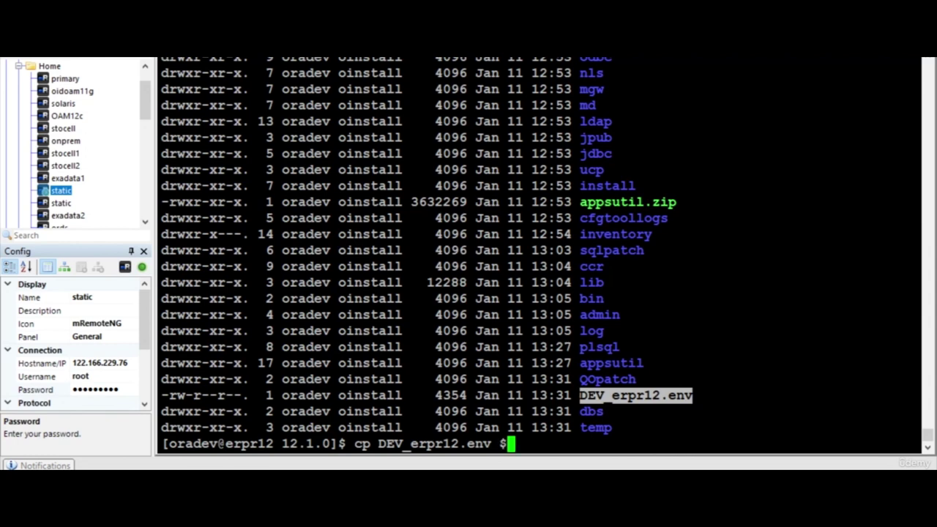
{"action": "type", "text": "HOME"}
{"action": "key", "text": "Return"}
Step: From home, source ./APPSDEV_erpr12.env and change into $ADMIN_SCRIPTS_HOME
{"action": "key", "text": "Return"}
{"action": "key", "text": "Tab"}
{"action": "key", "text": "Return"}
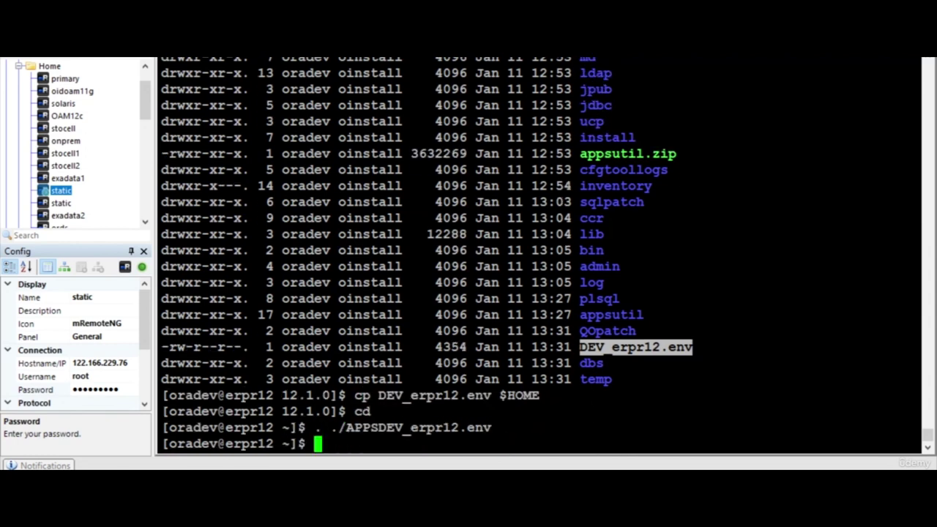
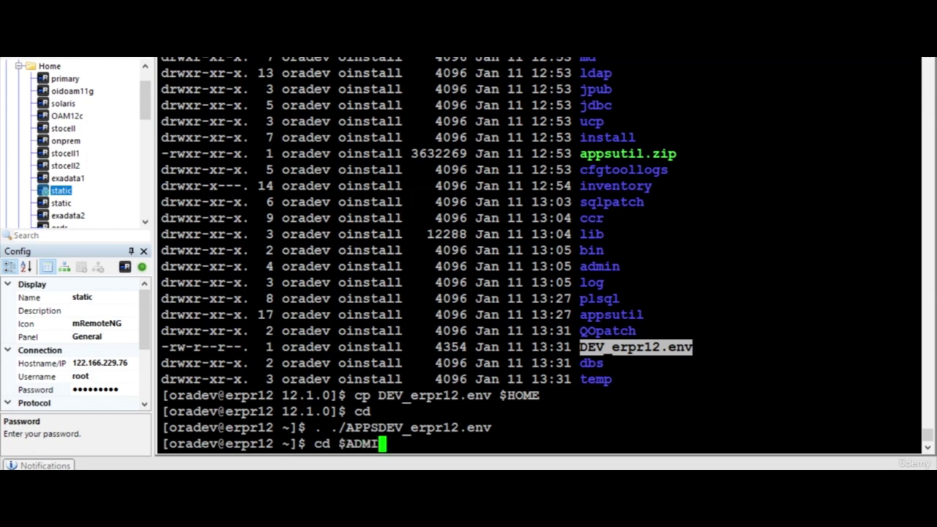
{"action": "key", "text": "Tab"}
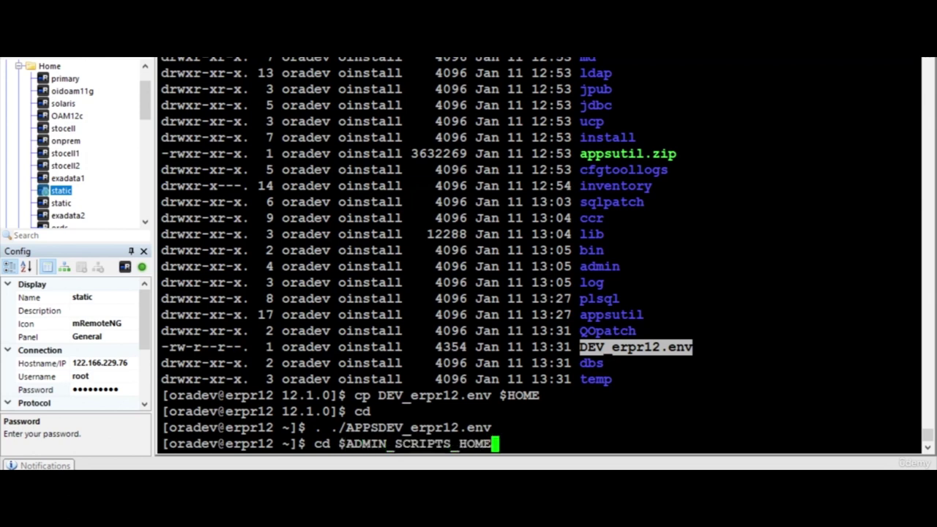
{"action": "key", "text": "Return"}
{"action": "key", "text": "BackSpace"}
{"action": "key", "text": "BackSpace"}
{"action": "key", "text": "BackSpace"}
{"action": "key", "text": "BackSpace"}
{"action": "key", "text": "BackSpace"}
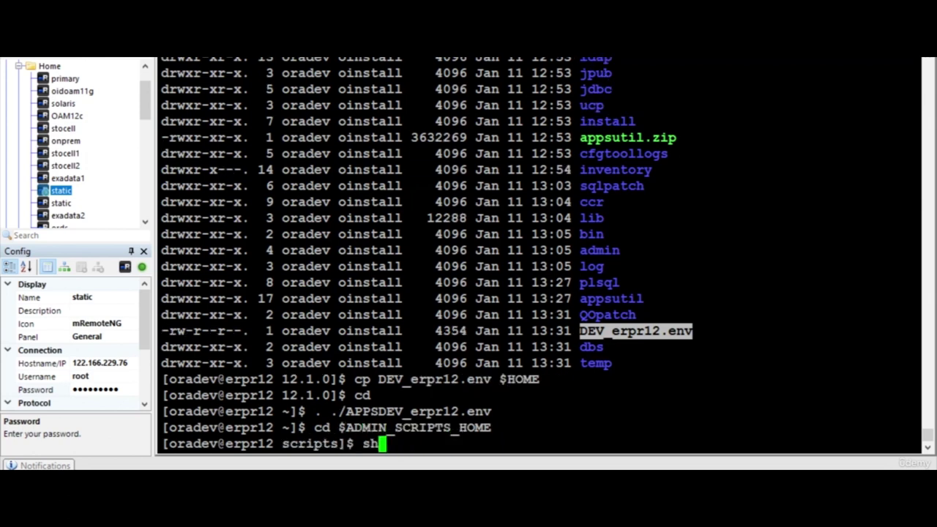
{"action": "key", "text": "Return"}
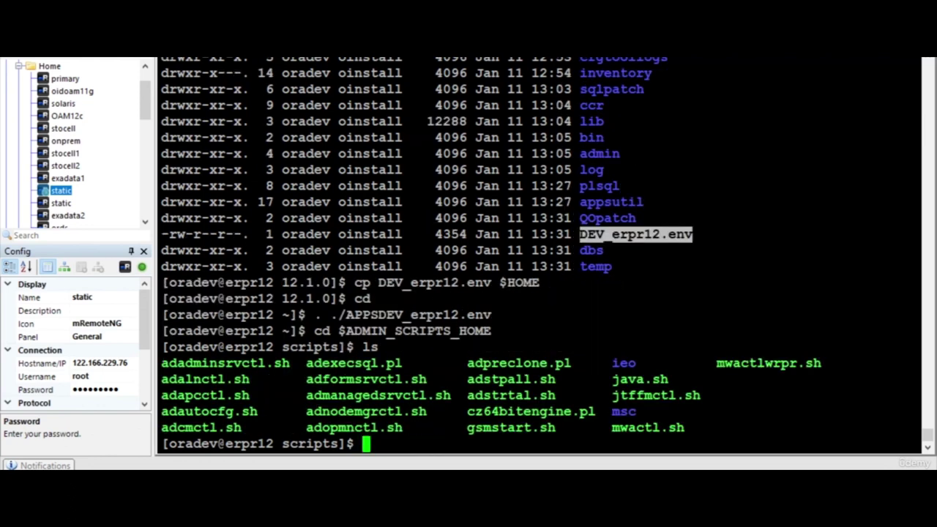
{"action": "key", "text": "Tab"}
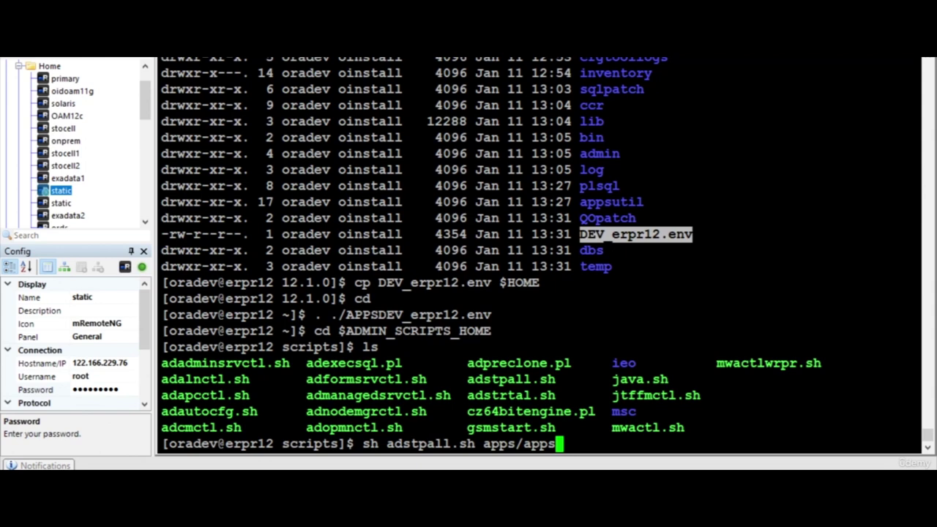
{"action": "key", "text": "Return"}
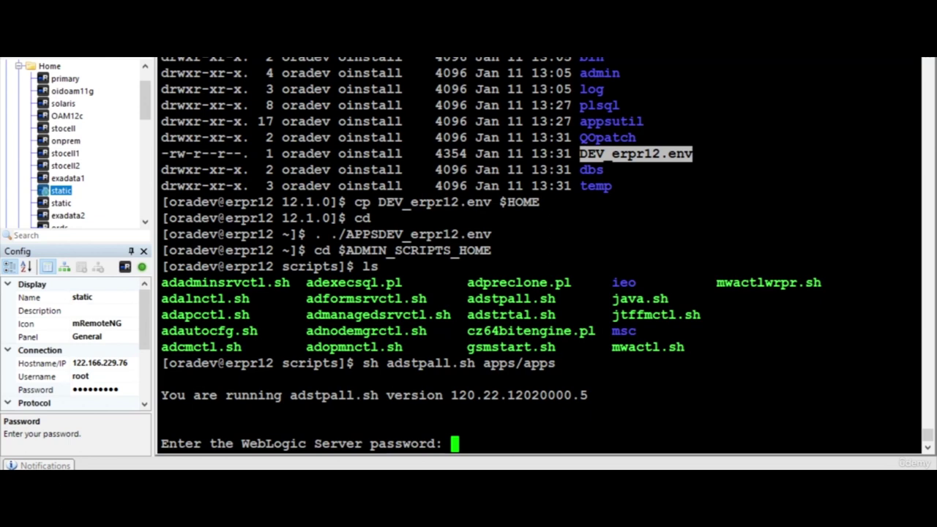
{"action": "key", "text": "Return"}
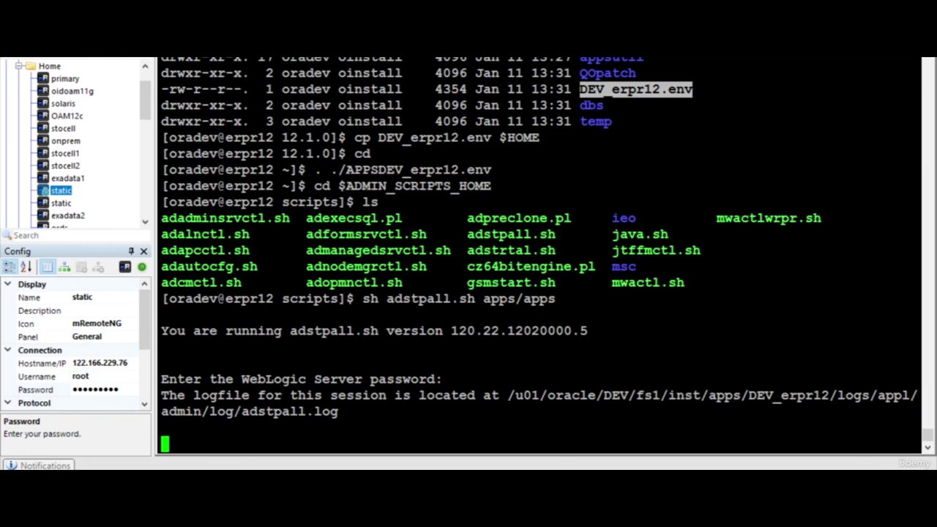
{"action": "key", "text": "alt+Tab"}
Step: Scroll past the VirtualBox snapshot screenshots to the Application (Middle Tier) start-command table on page 98
{"action": "scroll", "coordinate": [462, 257], "scroll_direction": "down", "scroll_amount": 5}
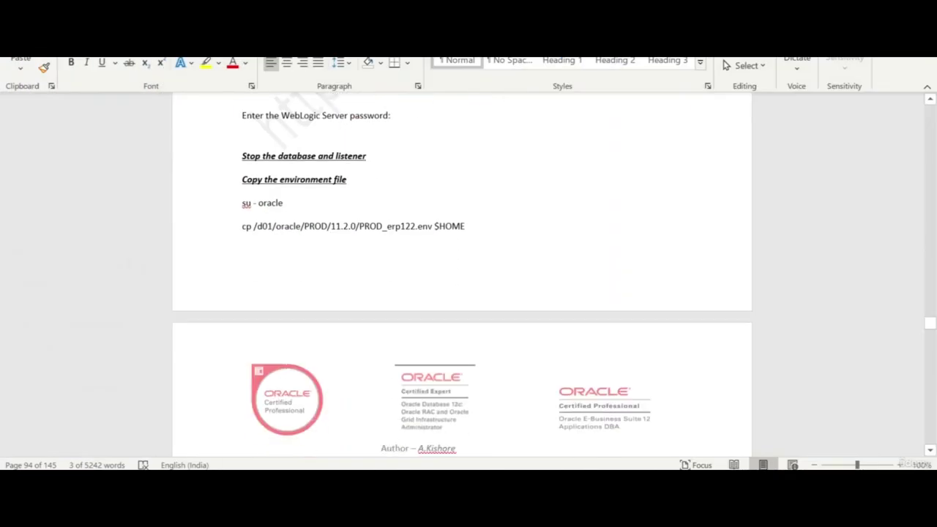
{"action": "scroll", "coordinate": [462, 274], "scroll_direction": "down", "scroll_amount": 9}
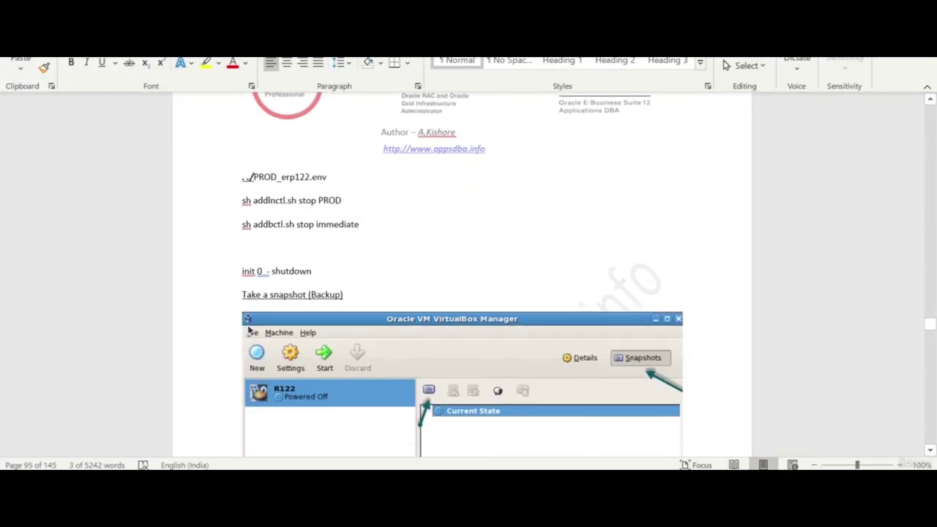
{"action": "scroll", "coordinate": [351, 254], "scroll_direction": "down", "scroll_amount": 4}
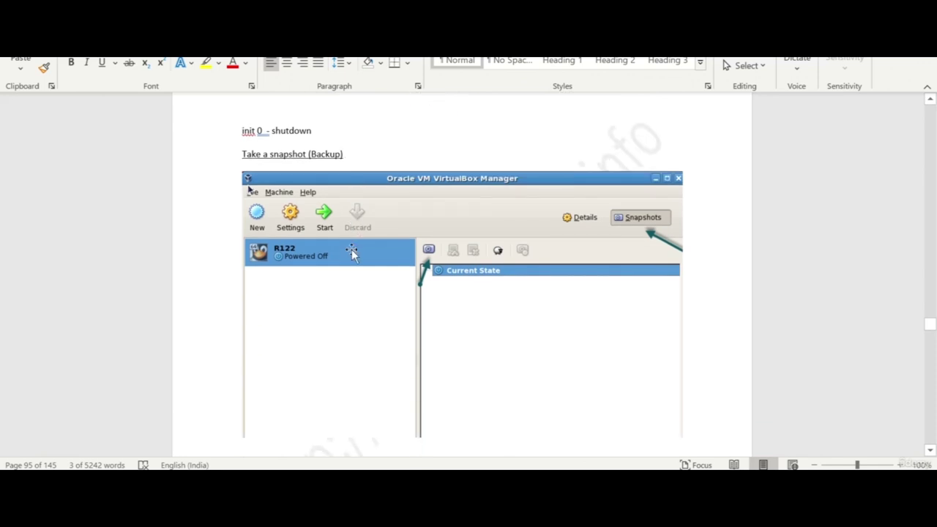
{"action": "scroll", "coordinate": [539, 241], "scroll_direction": "down", "scroll_amount": 14}
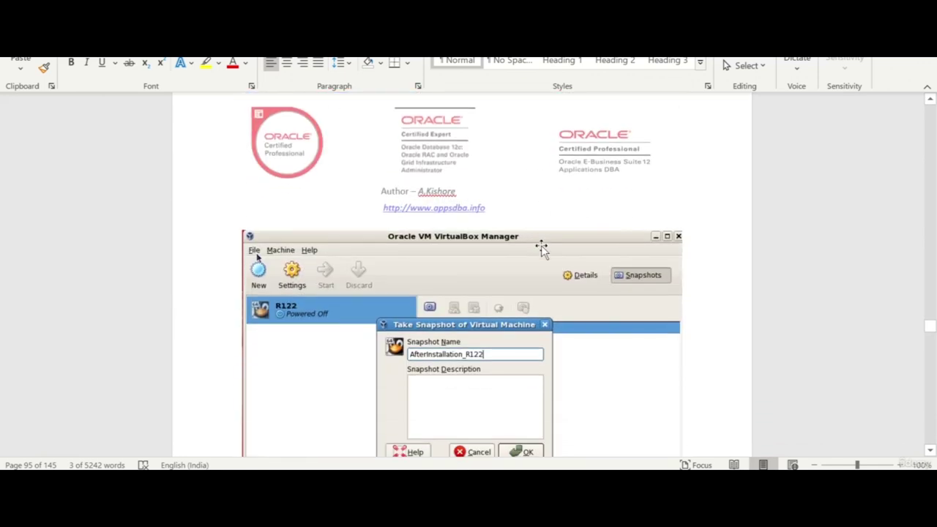
{"action": "scroll", "coordinate": [542, 249], "scroll_direction": "down", "scroll_amount": 20}
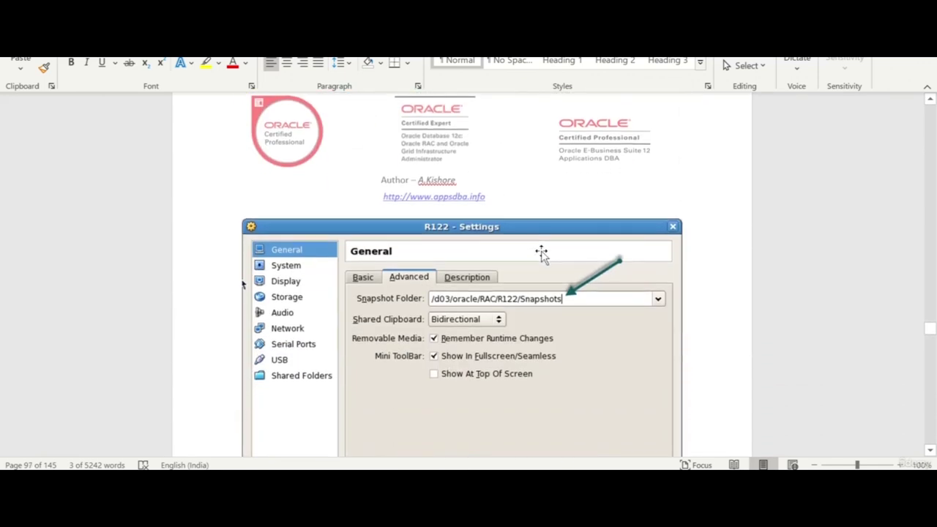
{"action": "scroll", "coordinate": [541, 253], "scroll_direction": "down", "scroll_amount": 13}
{"action": "scroll", "coordinate": [542, 252], "scroll_direction": "down", "scroll_amount": 20}
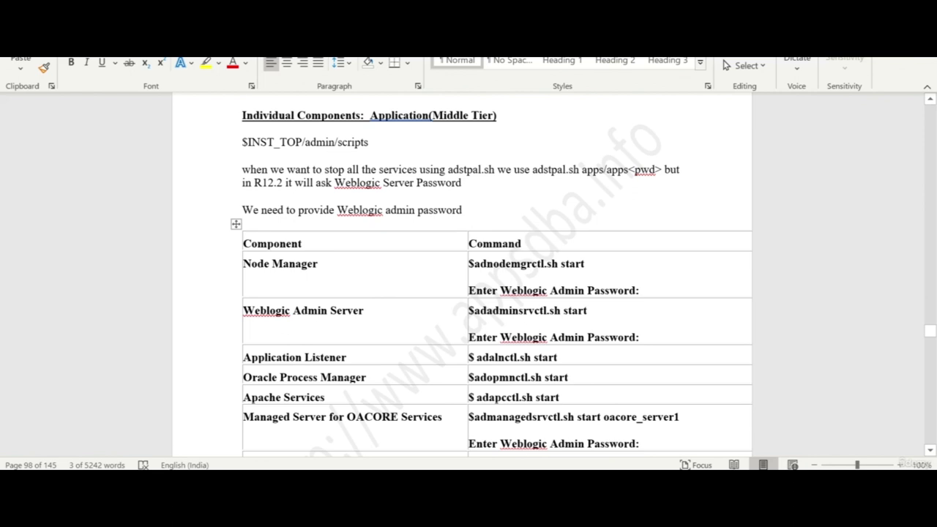
Step: Select the oacore_server1 start command line, then scroll on to the middle-tier Stop commands table
{"action": "scroll", "coordinate": [490, 275], "scroll_direction": "down", "scroll_amount": 1}
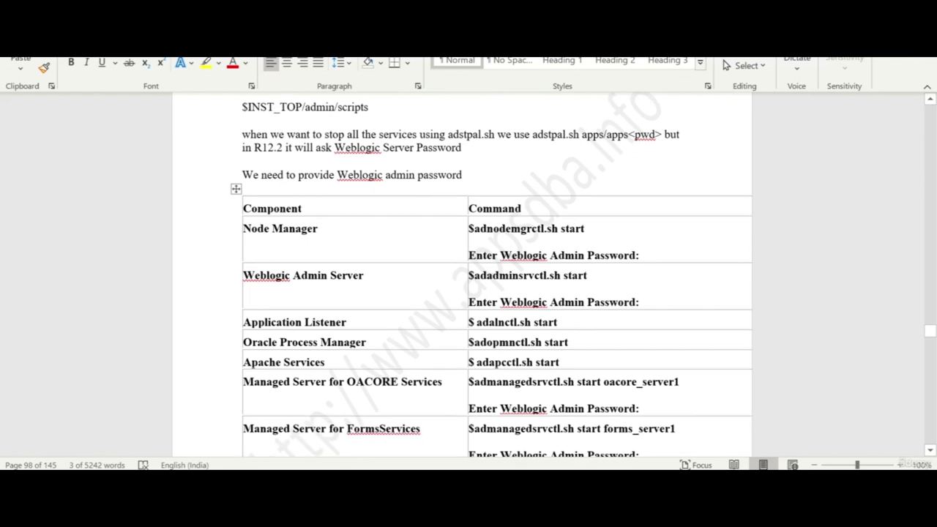
{"action": "scroll", "coordinate": [490, 275], "scroll_direction": "down", "scroll_amount": 3}
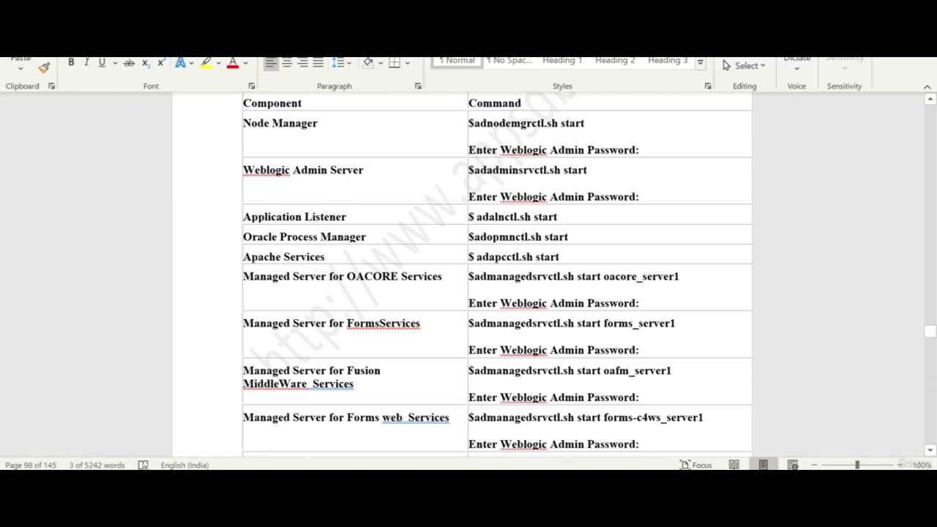
{"action": "scroll", "coordinate": [491, 274], "scroll_direction": "down", "scroll_amount": 4}
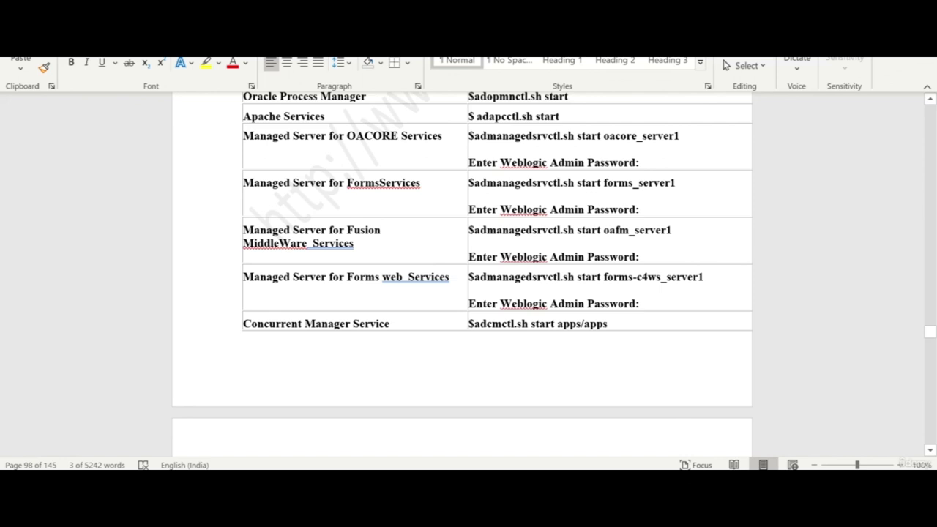
{"action": "left_click_drag", "start_coordinate": [468, 136], "coordinate": [686, 135]}
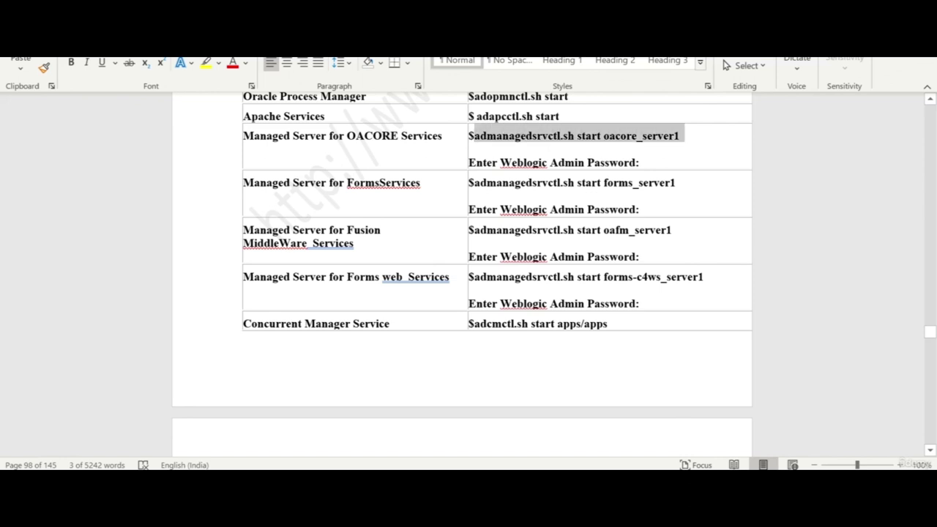
{"action": "scroll", "coordinate": [550, 233], "scroll_direction": "down", "scroll_amount": 14}
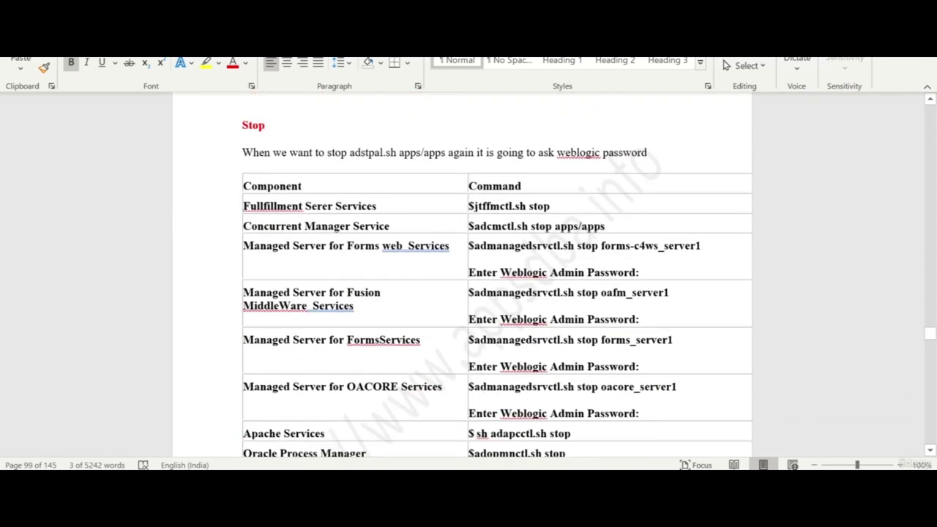
{"action": "scroll", "coordinate": [461, 274], "scroll_direction": "down", "scroll_amount": 17}
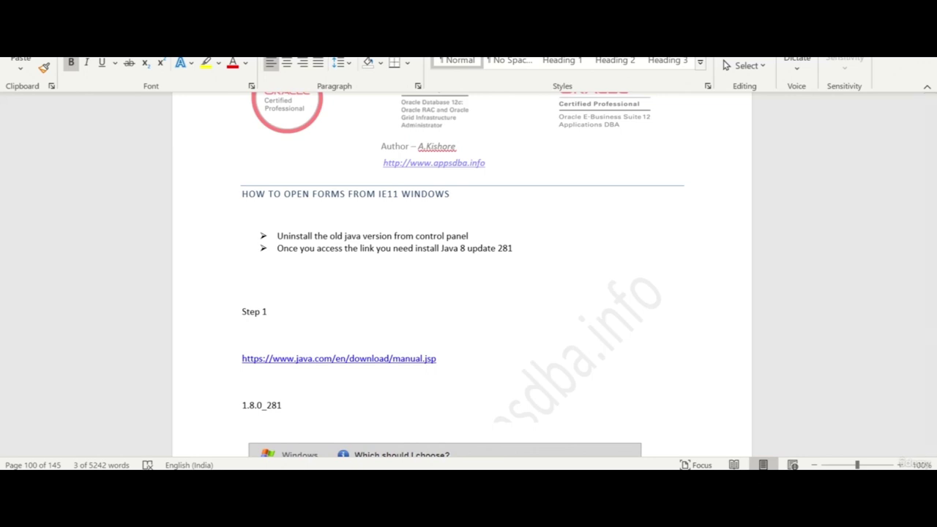
Step: Scroll through pages 100–112 of Java and IE11 forms troubleshooting to the HOW TO ADD SWAP SPACE heading
{"action": "scroll", "coordinate": [549, 238], "scroll_direction": "down", "scroll_amount": 16}
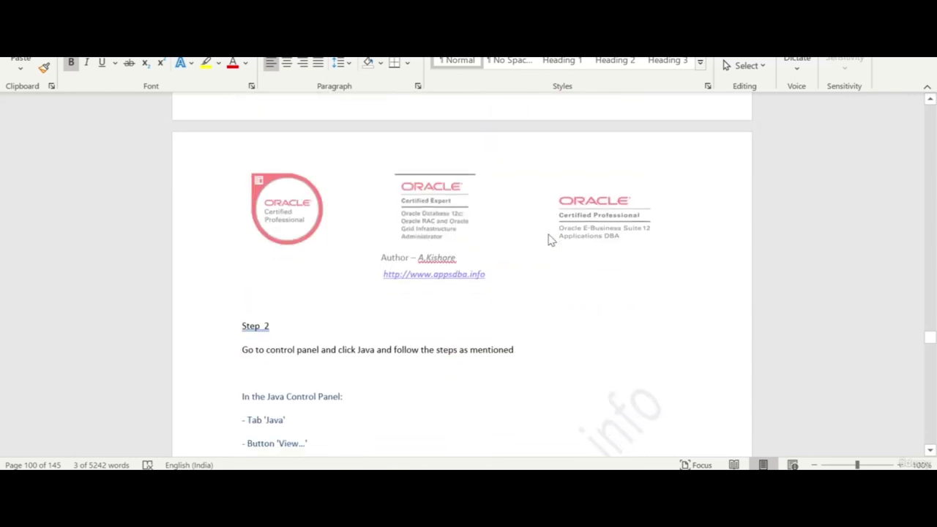
{"action": "scroll", "coordinate": [551, 240], "scroll_direction": "down", "scroll_amount": 10}
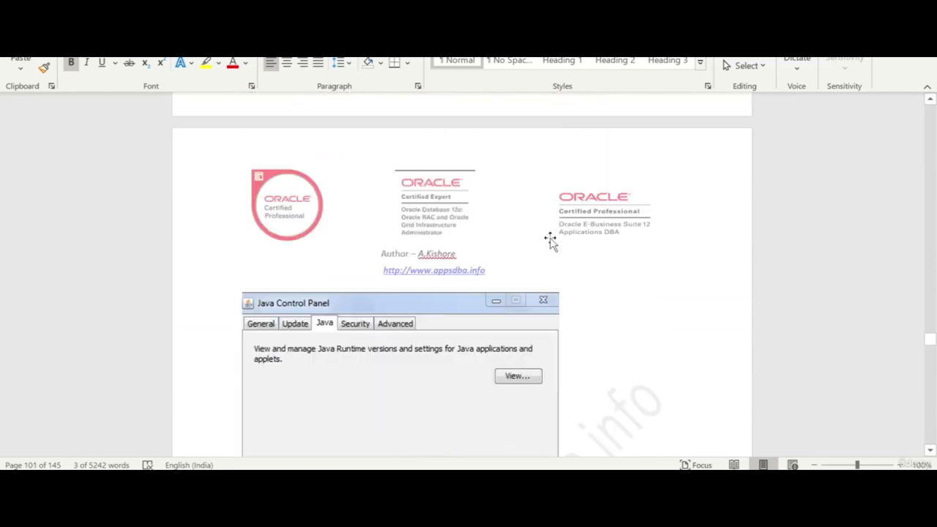
{"action": "scroll", "coordinate": [551, 240], "scroll_direction": "down", "scroll_amount": 20}
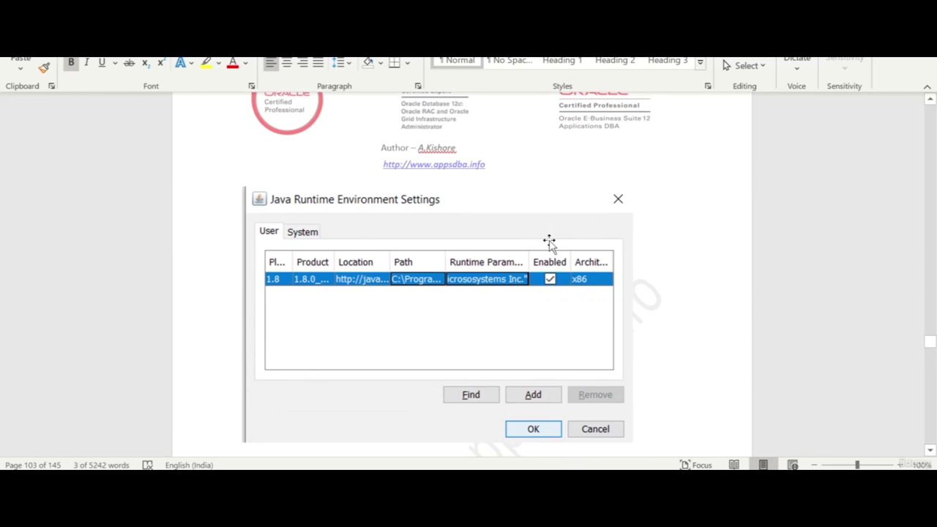
{"action": "scroll", "coordinate": [549, 242], "scroll_direction": "down", "scroll_amount": 10}
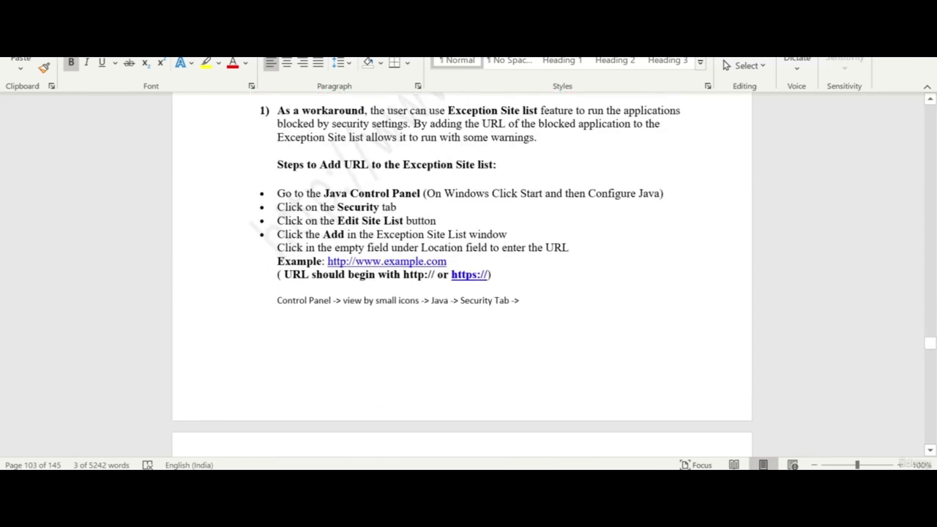
{"action": "scroll", "coordinate": [549, 240], "scroll_direction": "down", "scroll_amount": 10}
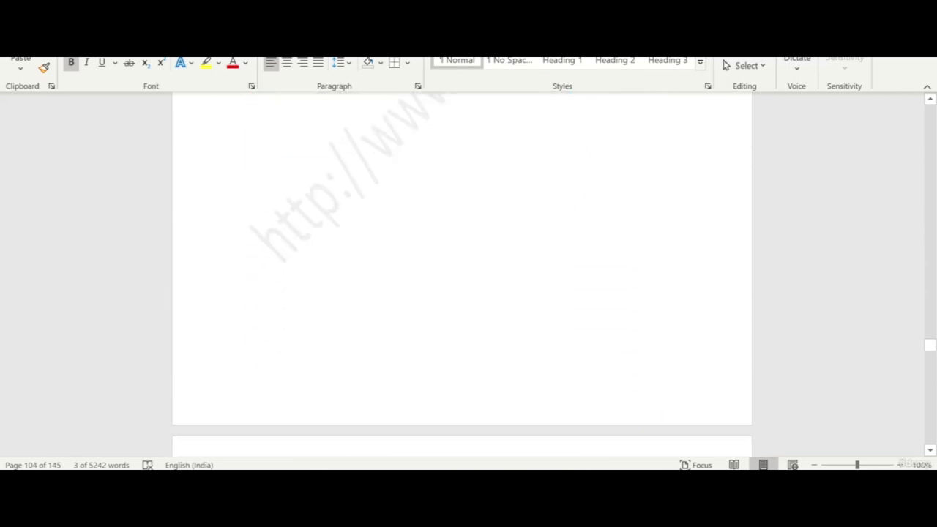
{"action": "scroll", "coordinate": [548, 242], "scroll_direction": "down", "scroll_amount": 10}
{"action": "scroll", "coordinate": [550, 243], "scroll_direction": "up", "scroll_amount": 6}
{"action": "scroll", "coordinate": [368, 174], "scroll_direction": "down", "scroll_amount": 2}
{"action": "scroll", "coordinate": [441, 243], "scroll_direction": "down", "scroll_amount": 2}
{"action": "scroll", "coordinate": [440, 241], "scroll_direction": "down", "scroll_amount": 3}
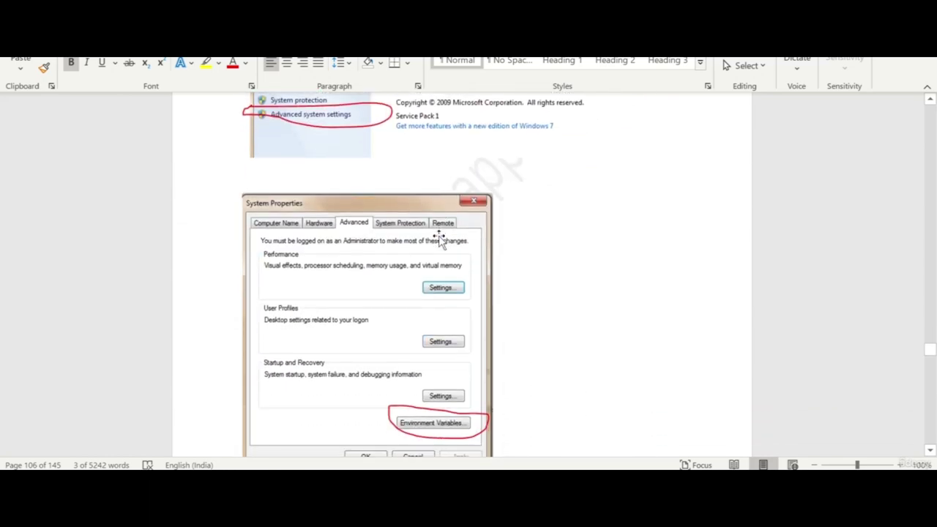
{"action": "scroll", "coordinate": [440, 238], "scroll_direction": "down", "scroll_amount": 10}
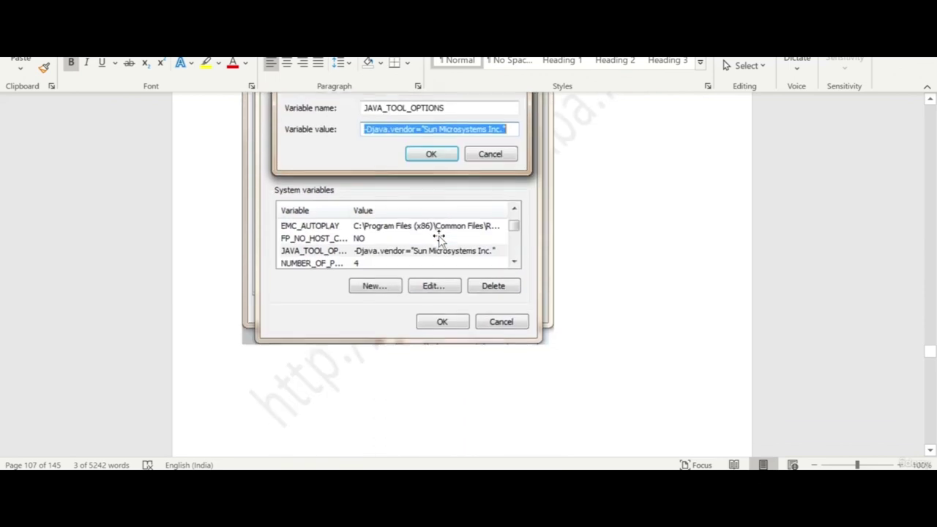
{"action": "scroll", "coordinate": [461, 275], "scroll_direction": "down", "scroll_amount": 6}
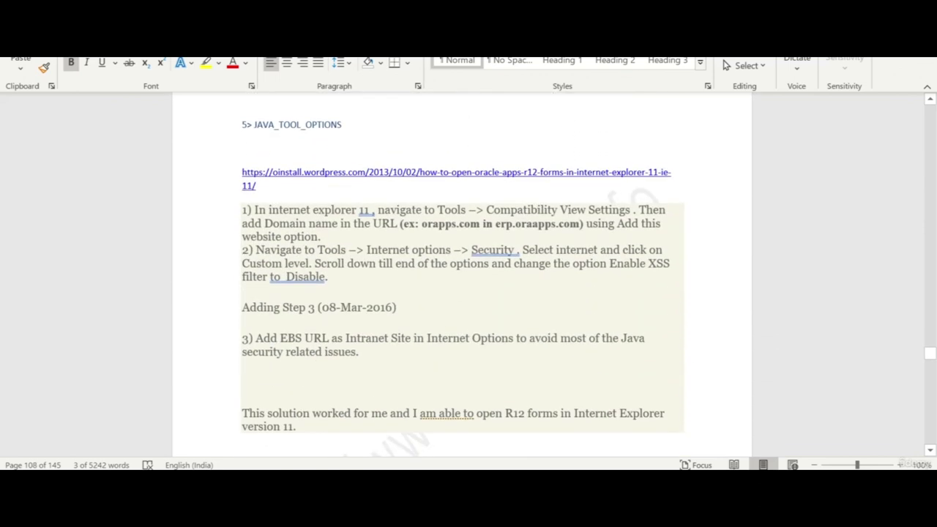
{"action": "scroll", "coordinate": [443, 244], "scroll_direction": "down", "scroll_amount": 12}
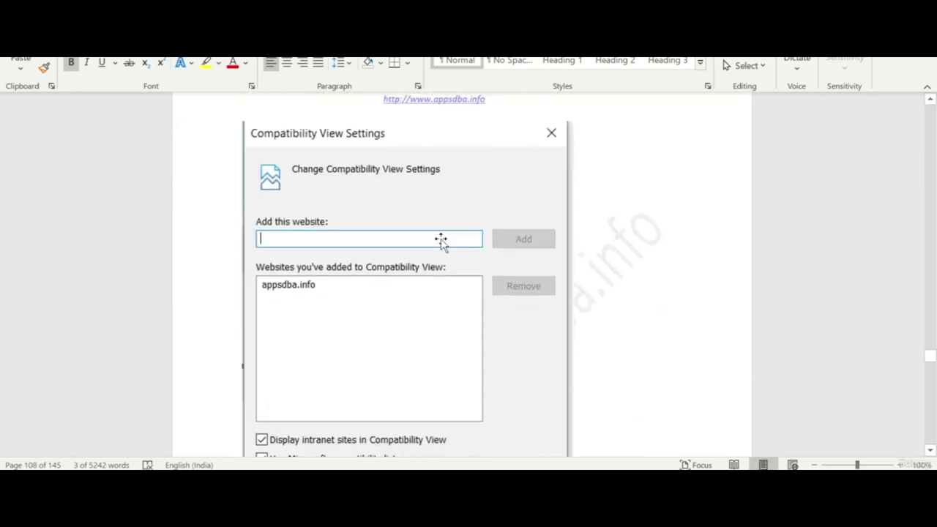
{"action": "scroll", "coordinate": [443, 244], "scroll_direction": "down", "scroll_amount": 4}
{"action": "scroll", "coordinate": [442, 245], "scroll_direction": "up", "scroll_amount": 9}
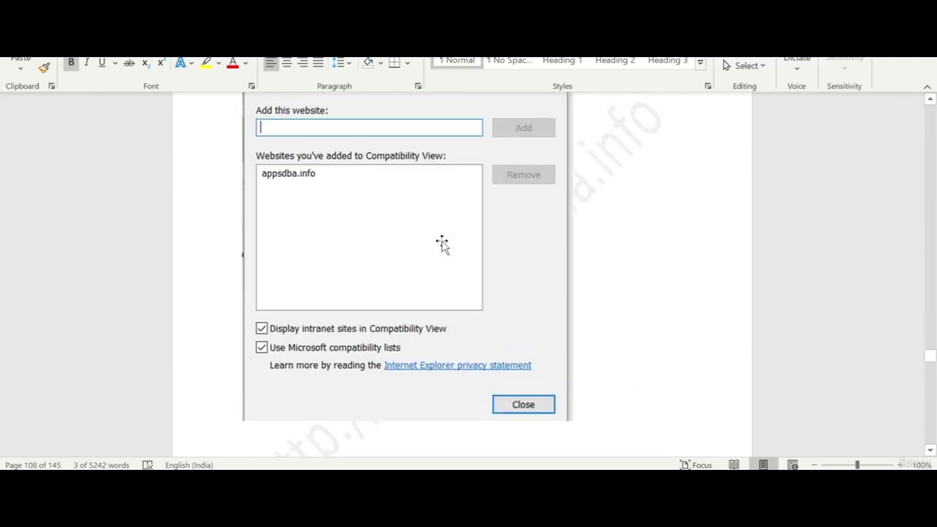
{"action": "scroll", "coordinate": [441, 249], "scroll_direction": "up", "scroll_amount": 8}
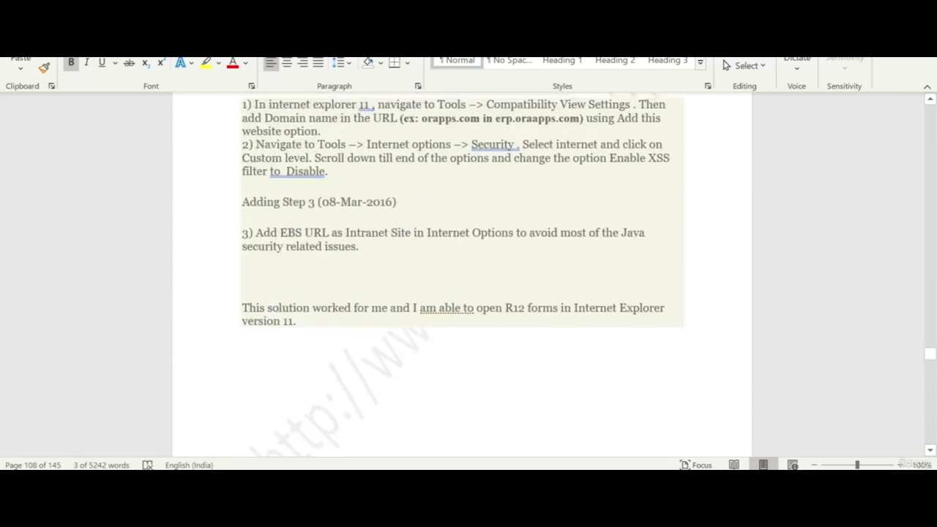
{"action": "scroll", "coordinate": [441, 250], "scroll_direction": "down", "scroll_amount": 4}
{"action": "scroll", "coordinate": [443, 250], "scroll_direction": "down", "scroll_amount": 3}
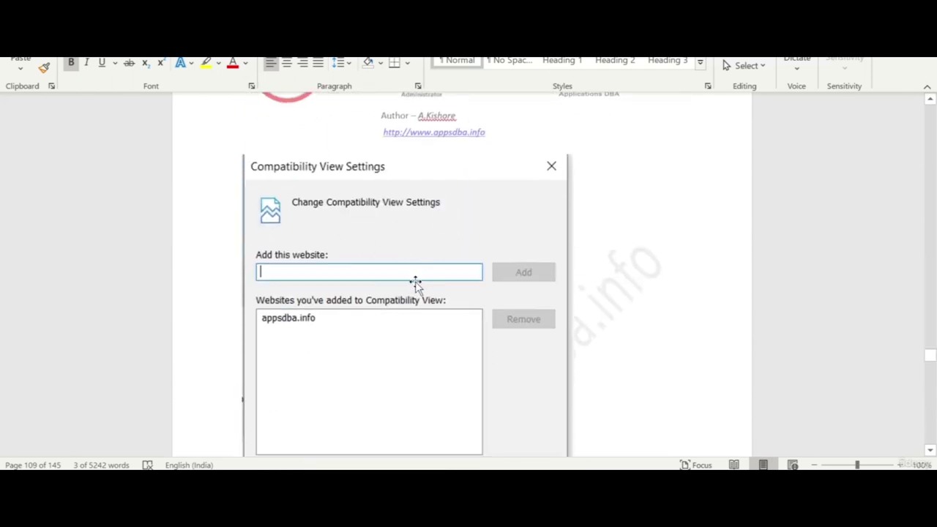
{"action": "scroll", "coordinate": [415, 283], "scroll_direction": "down", "scroll_amount": 10}
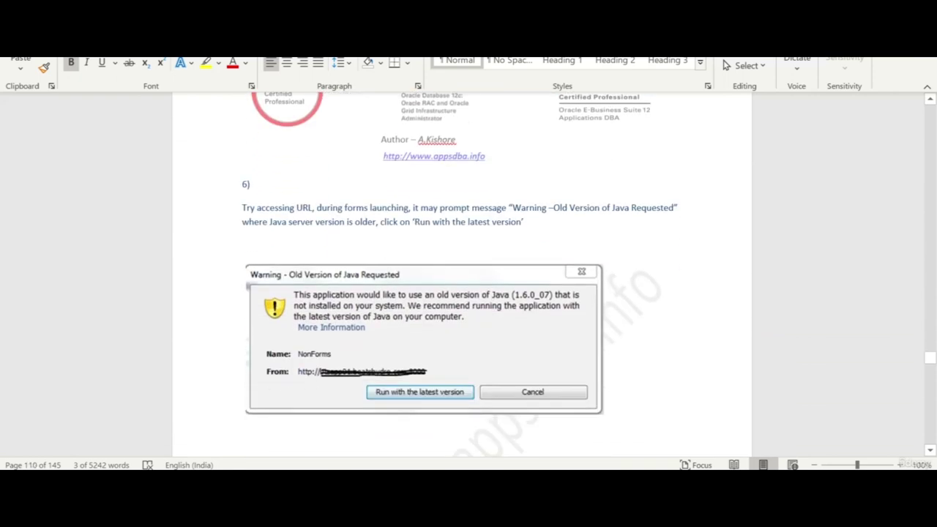
{"action": "scroll", "coordinate": [461, 279], "scroll_direction": "up", "scroll_amount": 10}
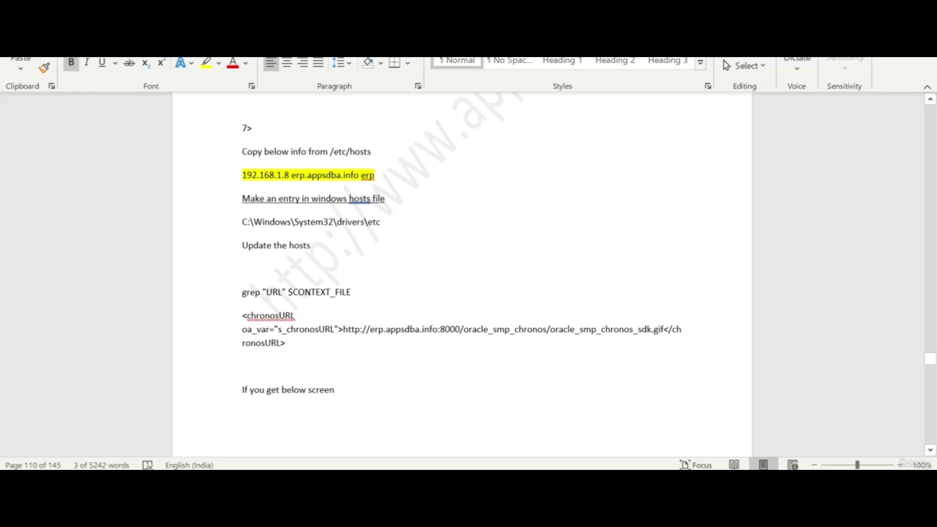
{"action": "scroll", "coordinate": [377, 248], "scroll_direction": "down", "scroll_amount": 10}
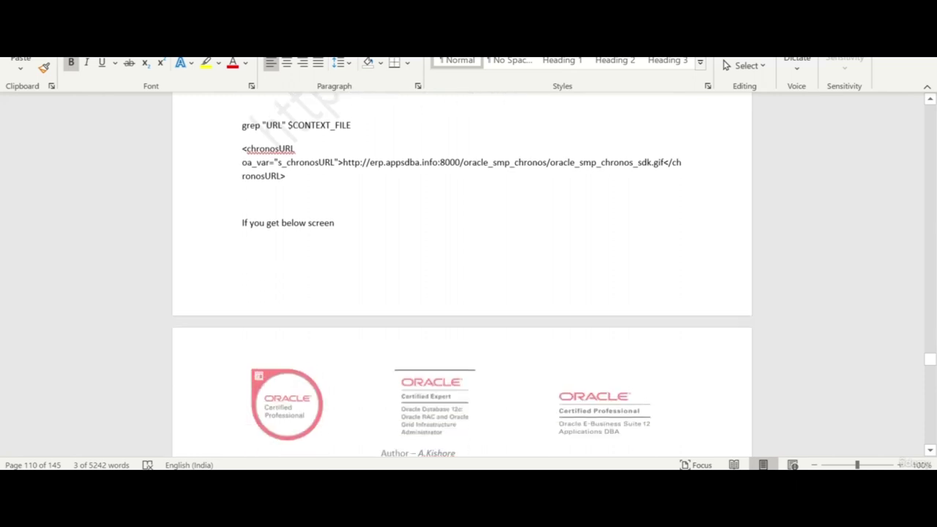
{"action": "scroll", "coordinate": [377, 247], "scroll_direction": "down", "scroll_amount": 3}
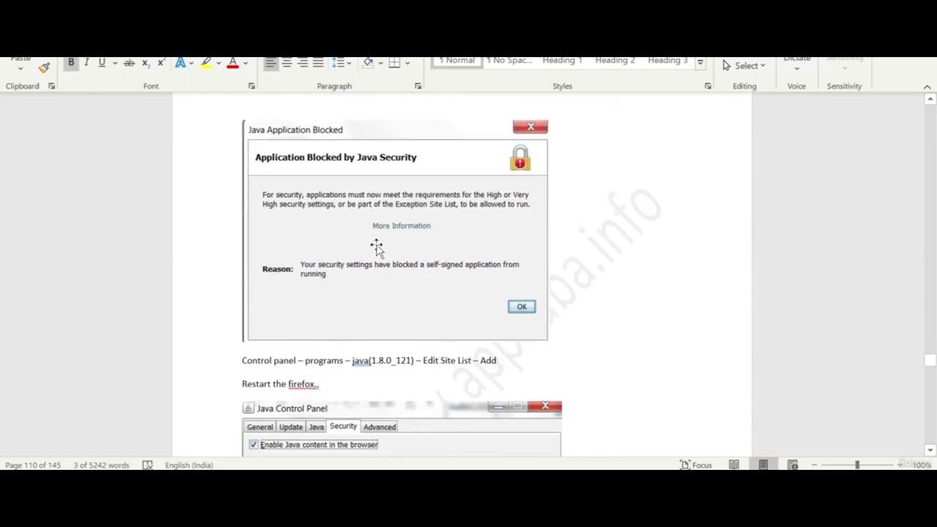
{"action": "scroll", "coordinate": [506, 242], "scroll_direction": "down", "scroll_amount": 15}
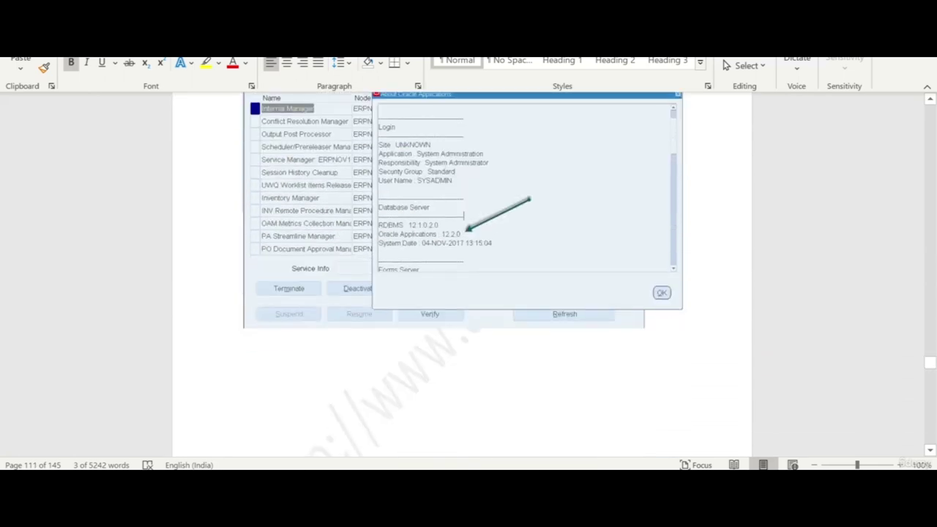
{"action": "scroll", "coordinate": [446, 288], "scroll_direction": "down", "scroll_amount": 10}
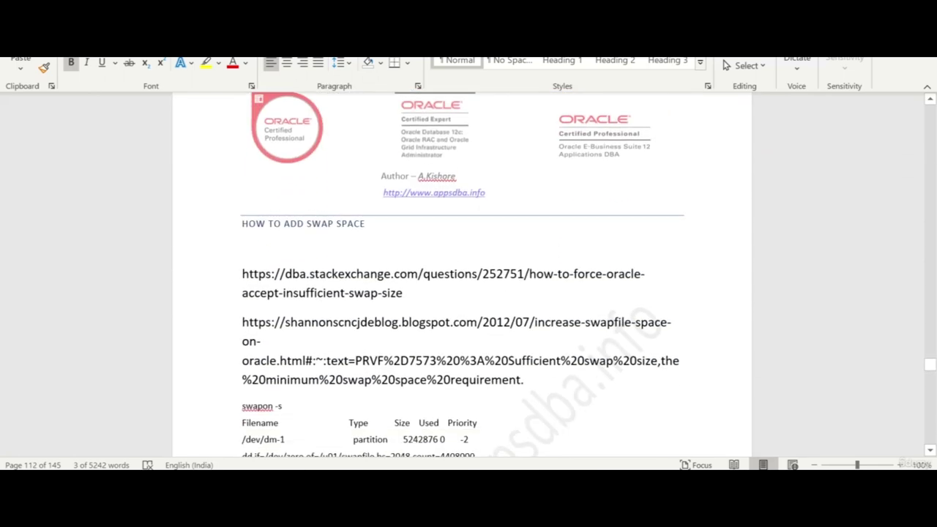
Step: Scroll through the installation troubleshooting pages to the Doc ID 2132389.1 OPatch note on page 130
{"action": "scroll", "coordinate": [462, 274], "scroll_direction": "down", "scroll_amount": 6}
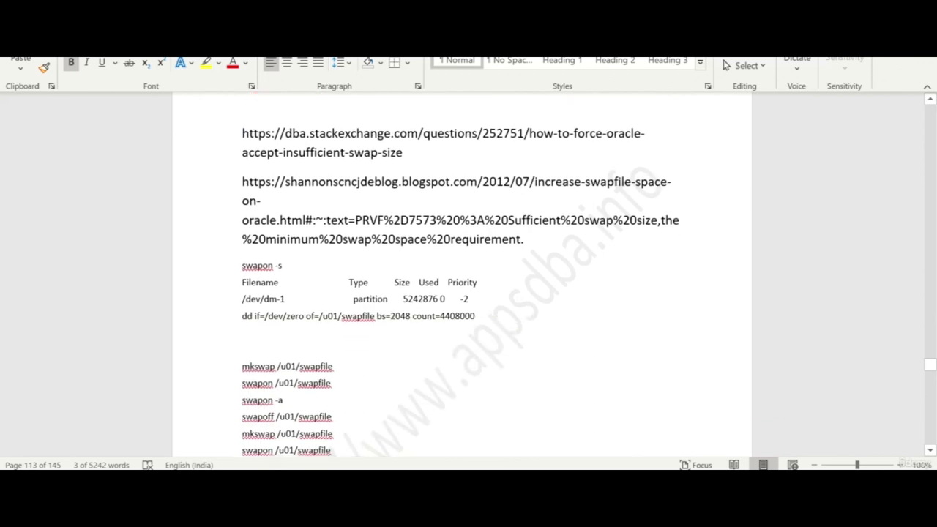
{"action": "scroll", "coordinate": [391, 266], "scroll_direction": "down", "scroll_amount": 15}
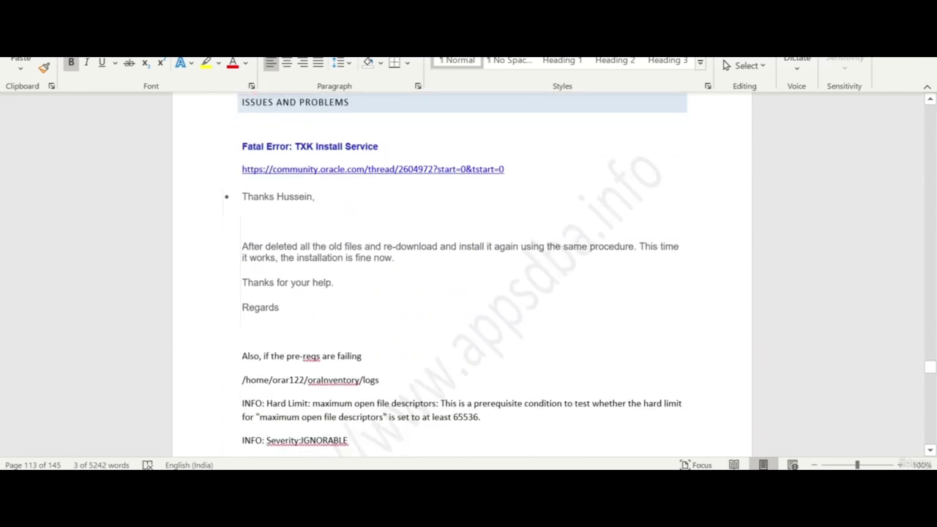
{"action": "scroll", "coordinate": [393, 267], "scroll_direction": "down", "scroll_amount": 12}
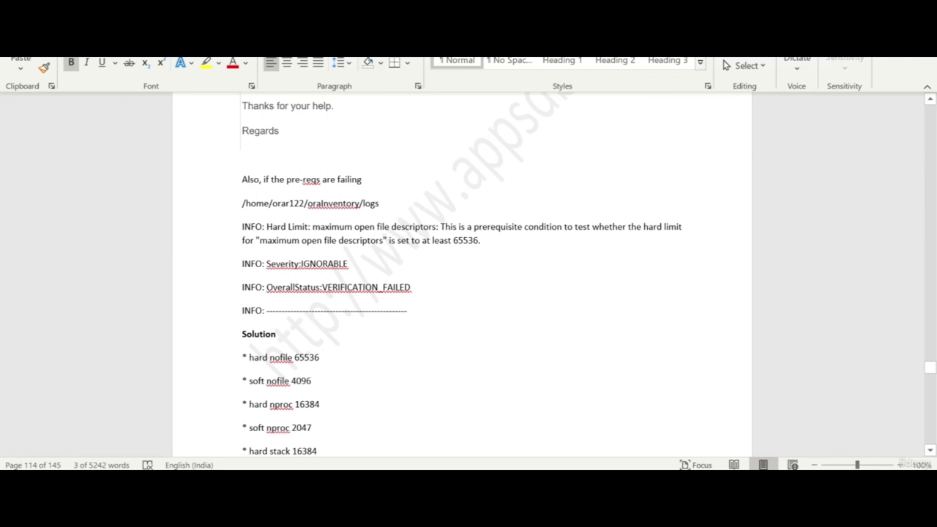
{"action": "scroll", "coordinate": [394, 265], "scroll_direction": "down", "scroll_amount": 5}
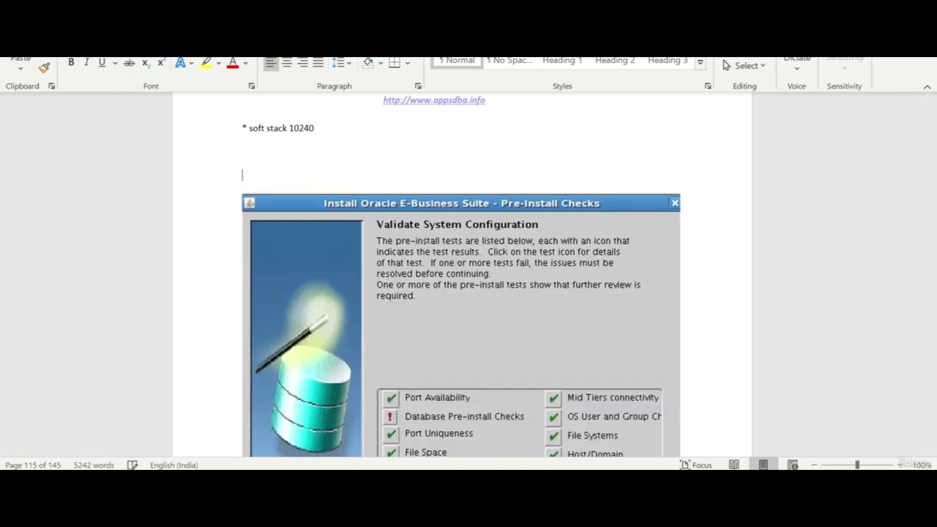
{"action": "scroll", "coordinate": [464, 209], "scroll_direction": "down", "scroll_amount": 10}
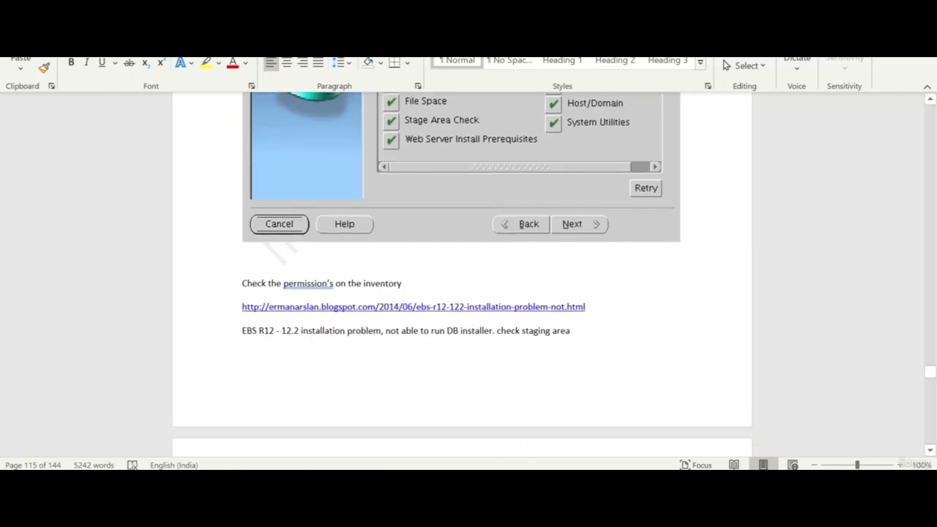
{"action": "scroll", "coordinate": [440, 260], "scroll_direction": "down", "scroll_amount": 15}
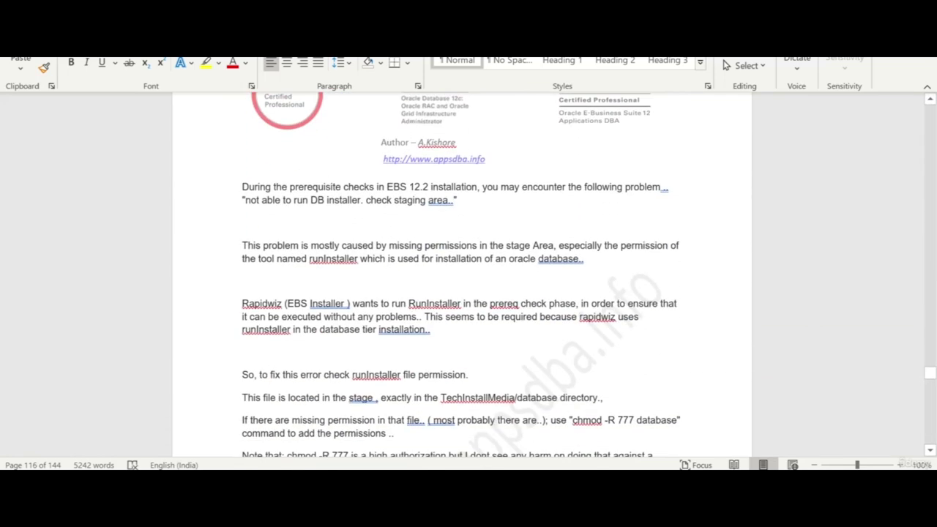
{"action": "scroll", "coordinate": [462, 272], "scroll_direction": "down", "scroll_amount": 5}
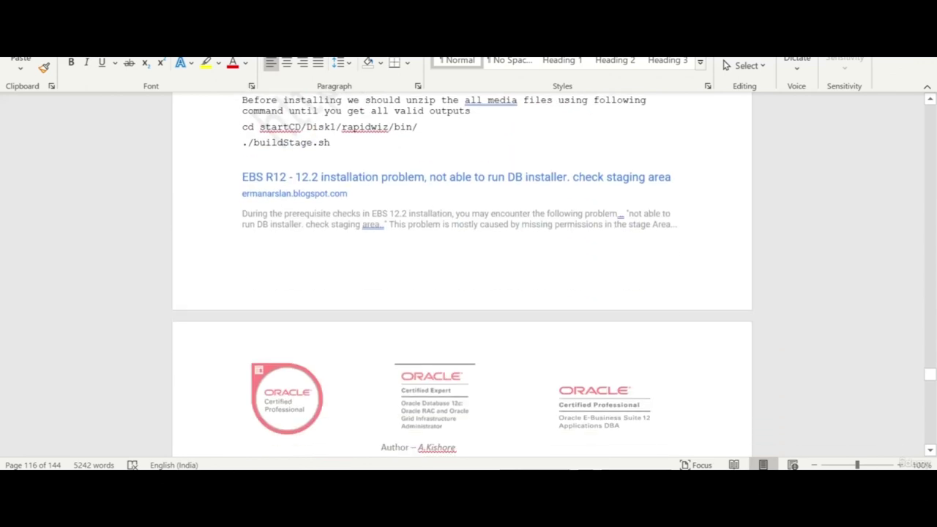
{"action": "scroll", "coordinate": [462, 272], "scroll_direction": "down", "scroll_amount": 20}
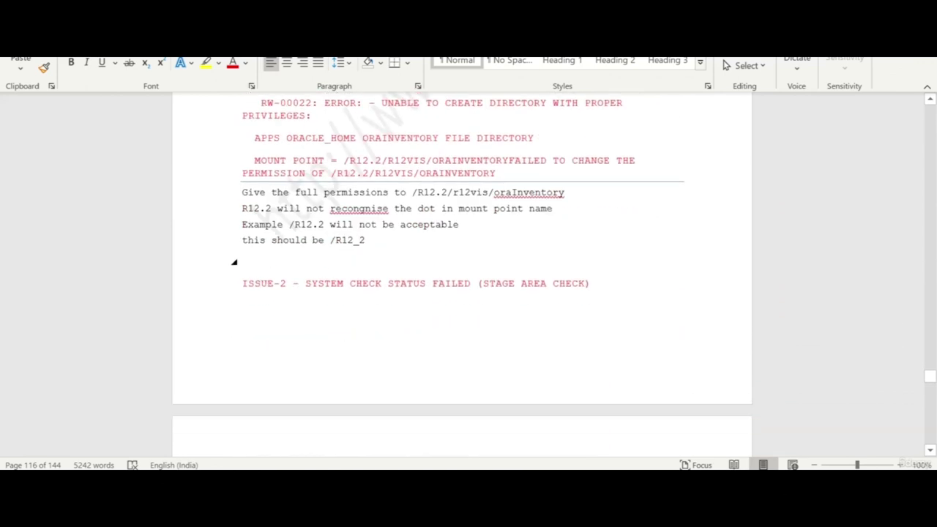
{"action": "scroll", "coordinate": [440, 258], "scroll_direction": "down", "scroll_amount": 20}
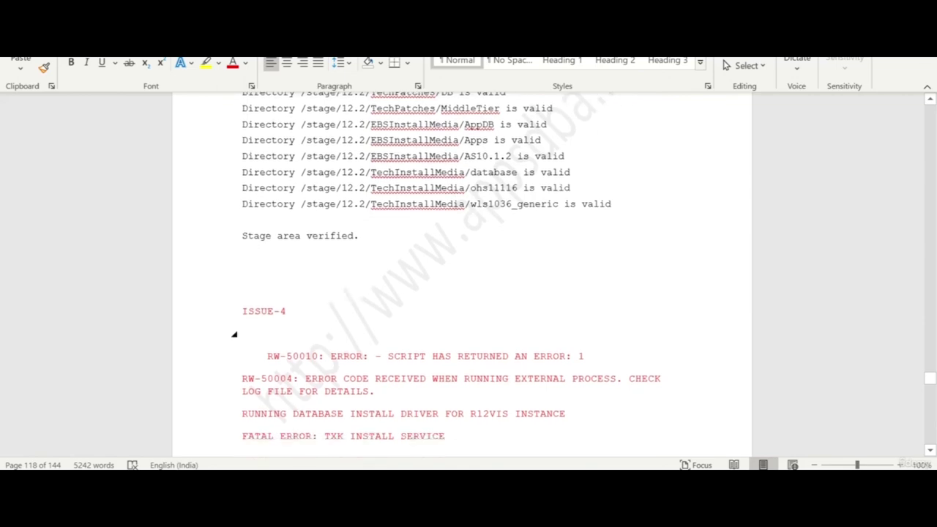
{"action": "scroll", "coordinate": [440, 258], "scroll_direction": "down", "scroll_amount": 20}
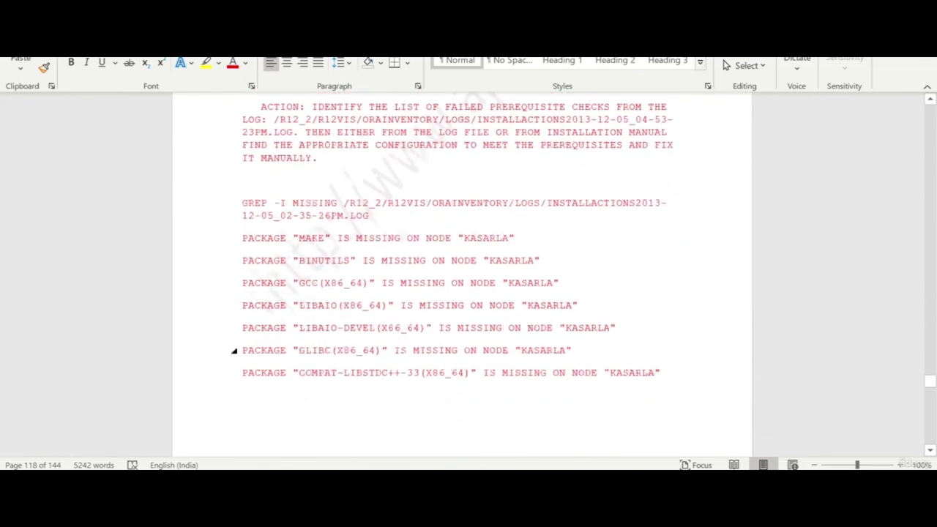
{"action": "scroll", "coordinate": [438, 261], "scroll_direction": "down", "scroll_amount": 20}
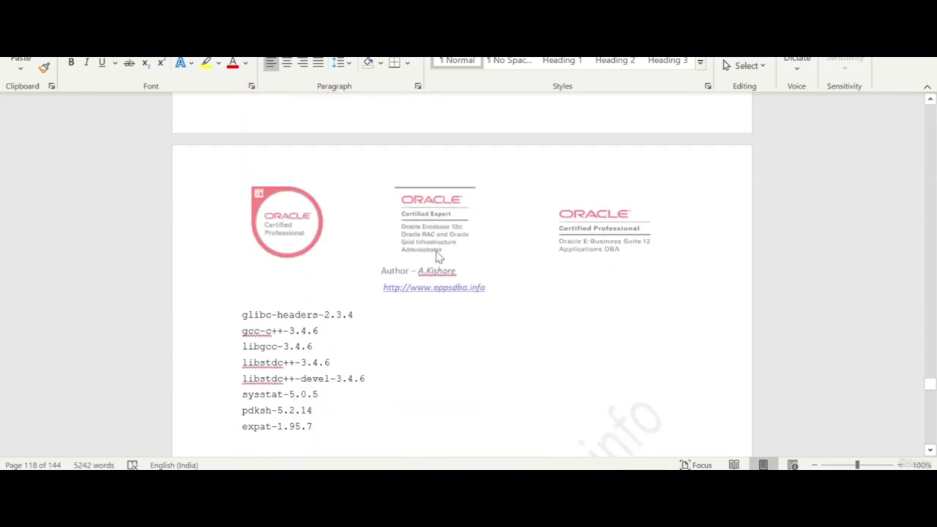
{"action": "scroll", "coordinate": [440, 260], "scroll_direction": "down", "scroll_amount": 20}
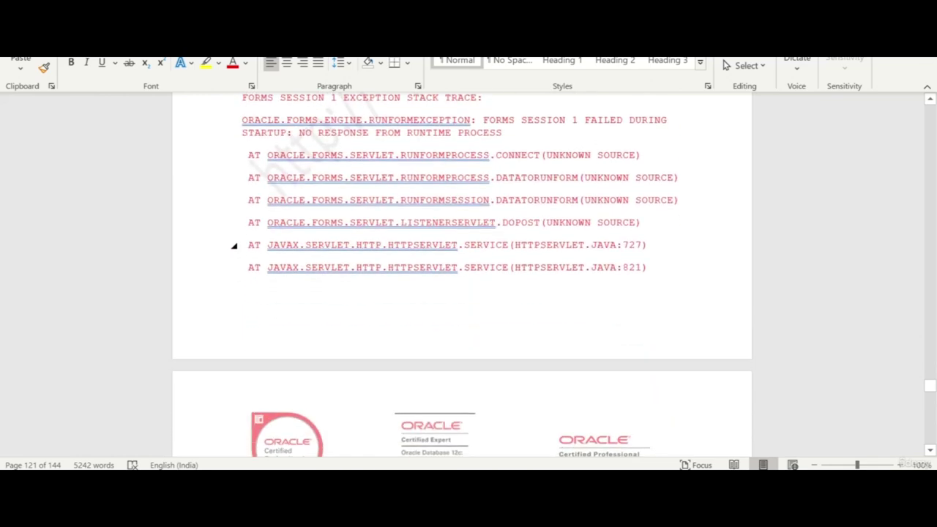
{"action": "scroll", "coordinate": [461, 274], "scroll_direction": "down", "scroll_amount": 10}
{"action": "scroll", "coordinate": [436, 253], "scroll_direction": "down", "scroll_amount": 10}
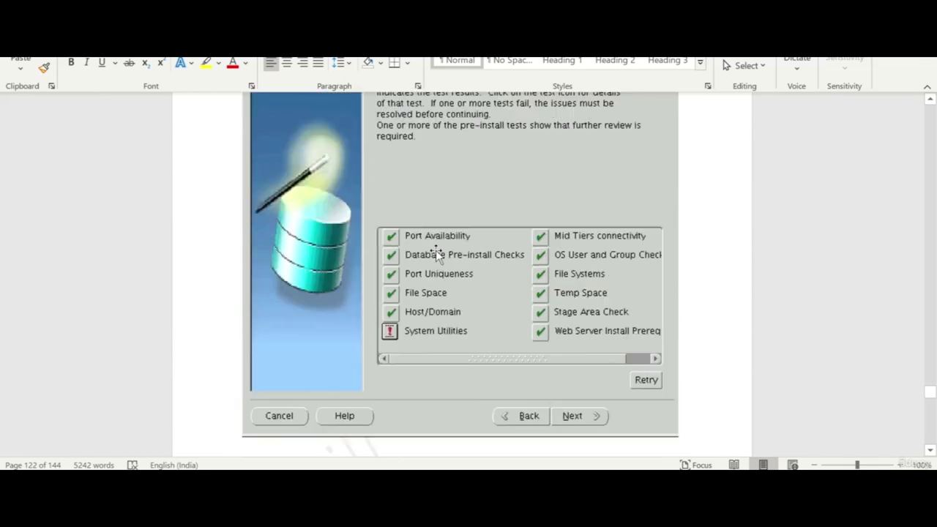
{"action": "scroll", "coordinate": [437, 251], "scroll_direction": "up", "scroll_amount": 3}
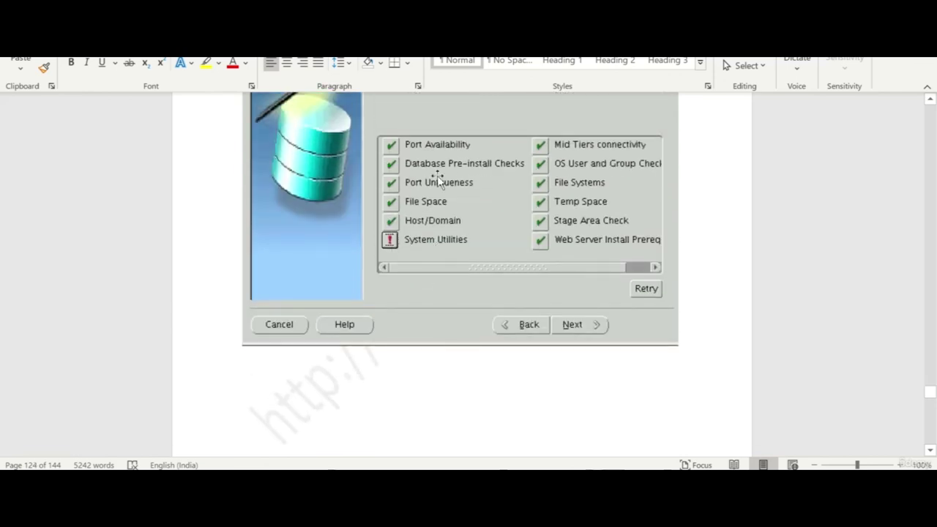
{"action": "scroll", "coordinate": [554, 252], "scroll_direction": "down", "scroll_amount": 15}
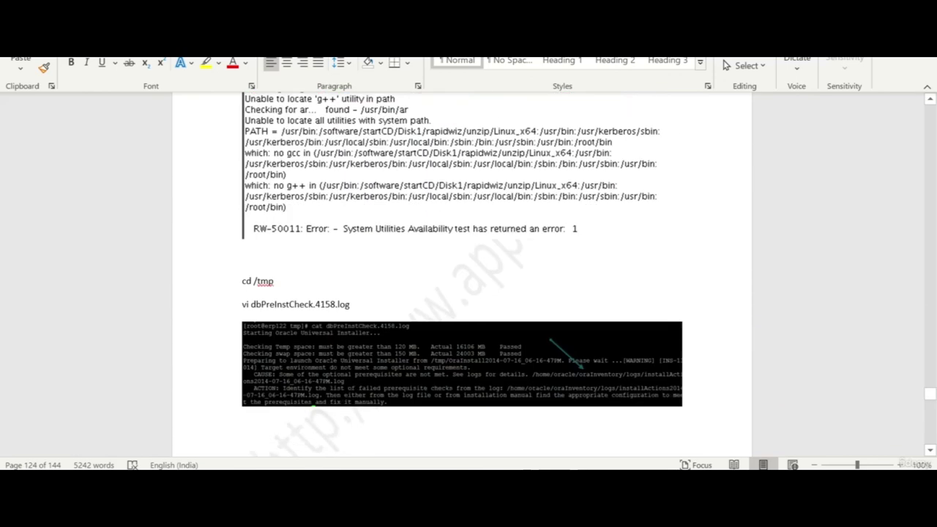
{"action": "scroll", "coordinate": [538, 247], "scroll_direction": "down", "scroll_amount": 20}
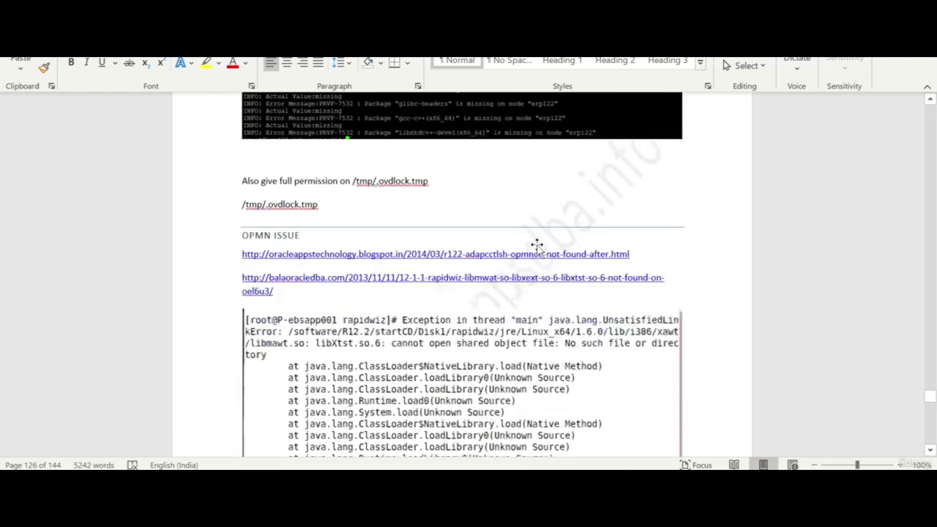
{"action": "scroll", "coordinate": [538, 249], "scroll_direction": "down", "scroll_amount": 20}
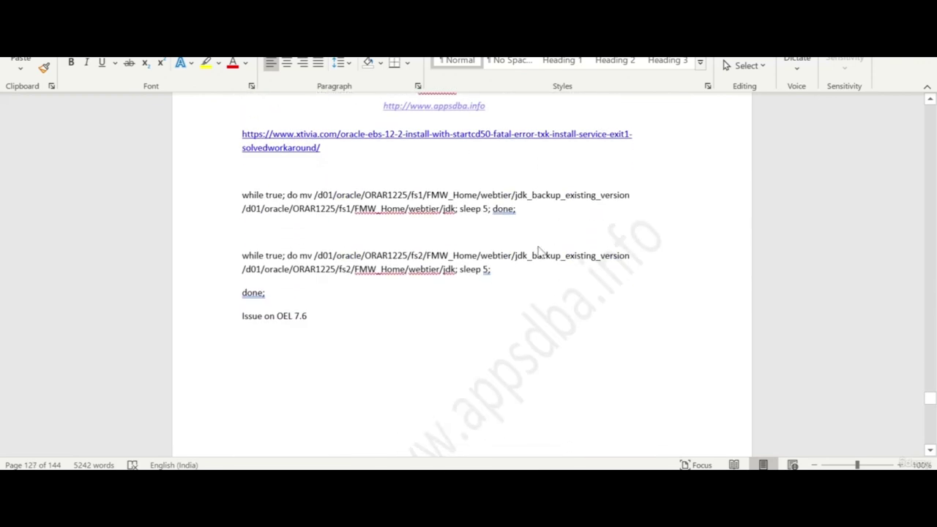
{"action": "scroll", "coordinate": [537, 254], "scroll_direction": "down", "scroll_amount": 15}
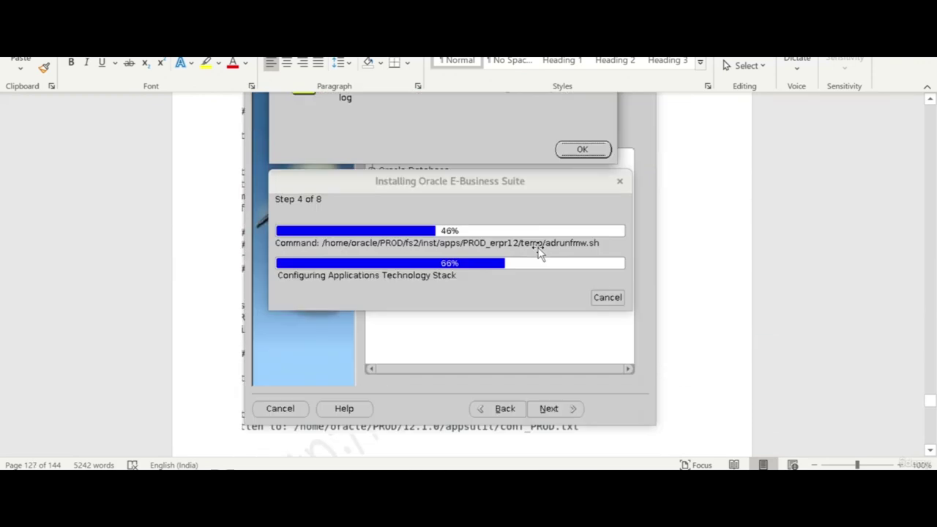
{"action": "scroll", "coordinate": [534, 252], "scroll_direction": "up", "scroll_amount": 4}
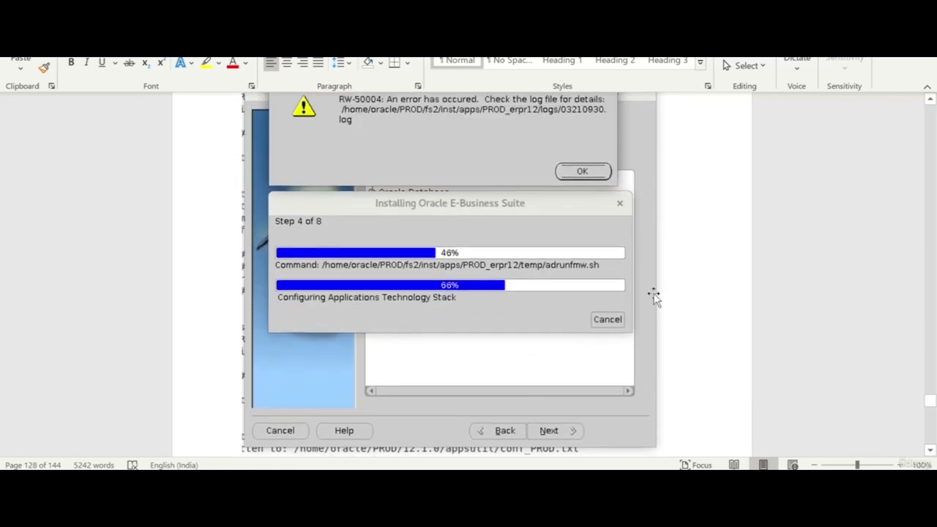
{"action": "scroll", "coordinate": [647, 300], "scroll_direction": "down", "scroll_amount": 4}
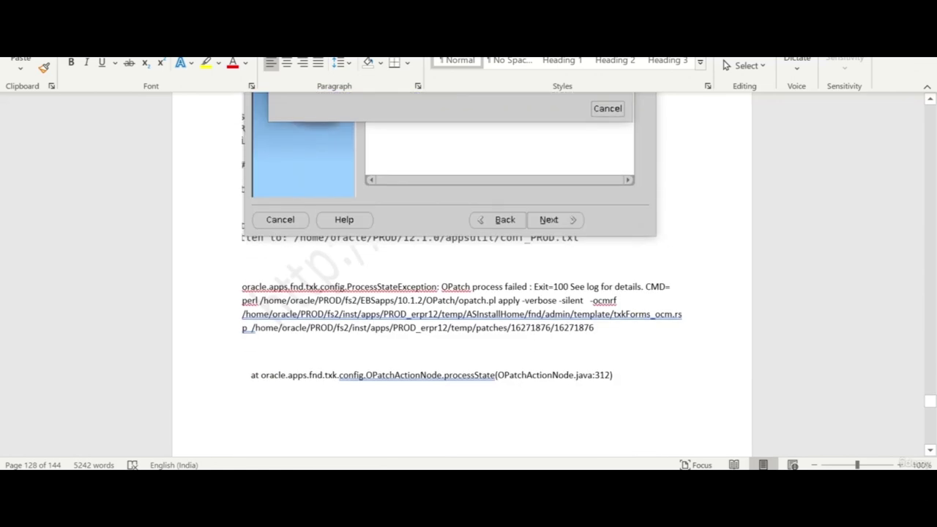
{"action": "scroll", "coordinate": [647, 300], "scroll_direction": "down", "scroll_amount": 15}
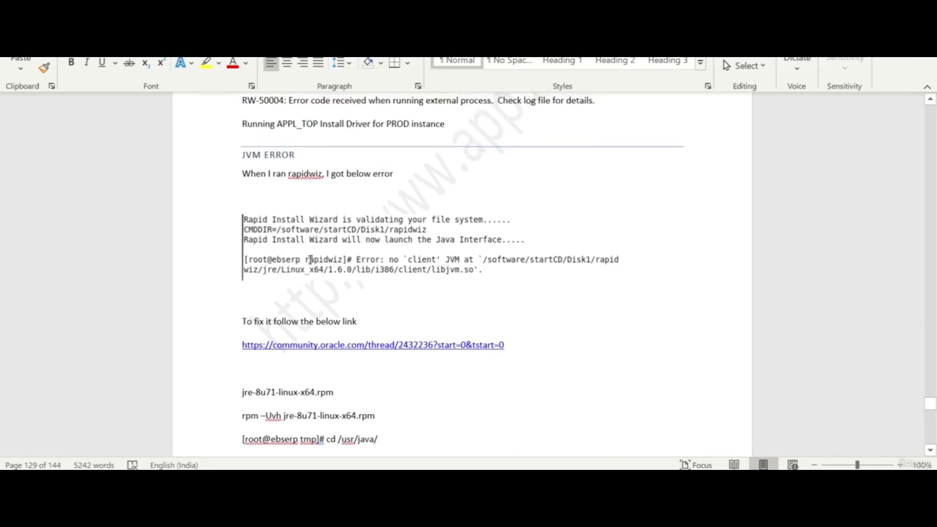
{"action": "scroll", "coordinate": [462, 278], "scroll_direction": "down", "scroll_amount": 20}
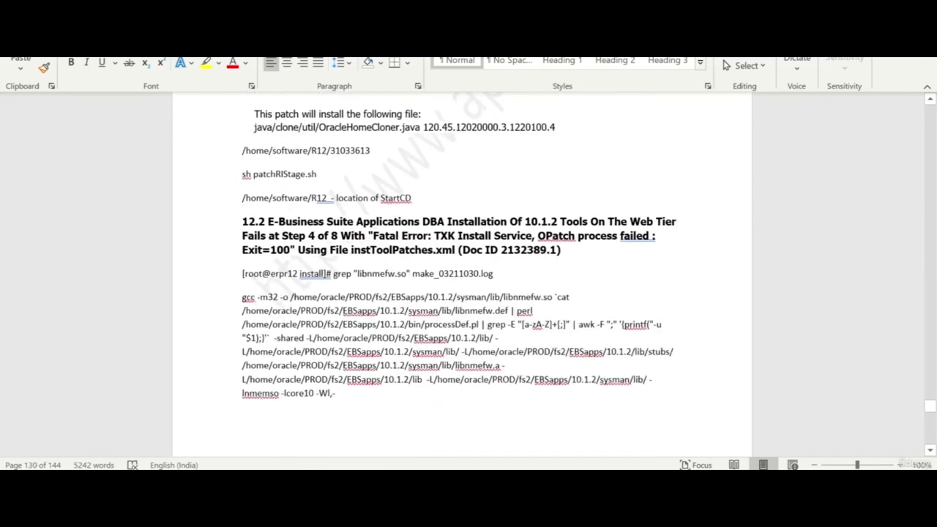
Step: Scroll the Word notes to page 136's "2nd Method to download" Oracle EBS R12.2 with 11.2.0.3 section
{"action": "scroll", "coordinate": [461, 278], "scroll_direction": "down", "scroll_amount": 20}
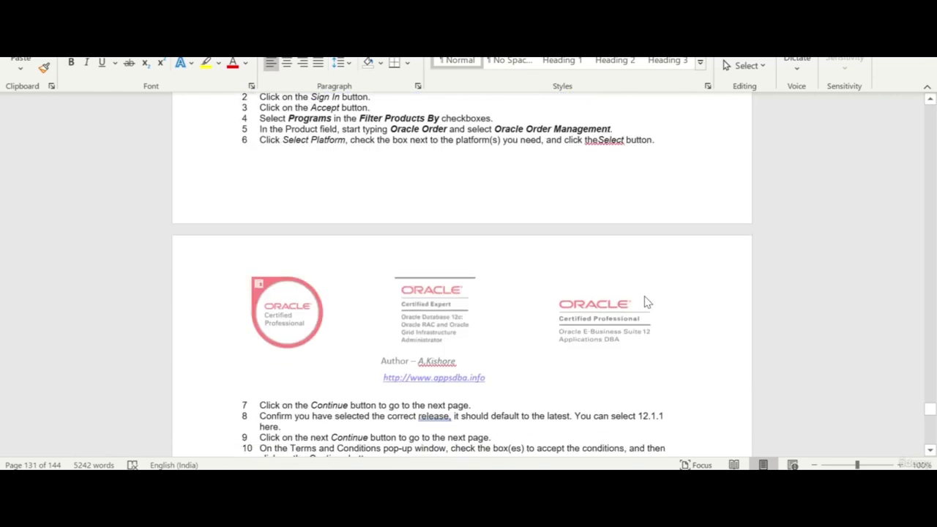
{"action": "scroll", "coordinate": [644, 300], "scroll_direction": "up", "scroll_amount": 3}
{"action": "scroll", "coordinate": [644, 301], "scroll_direction": "down", "scroll_amount": 10}
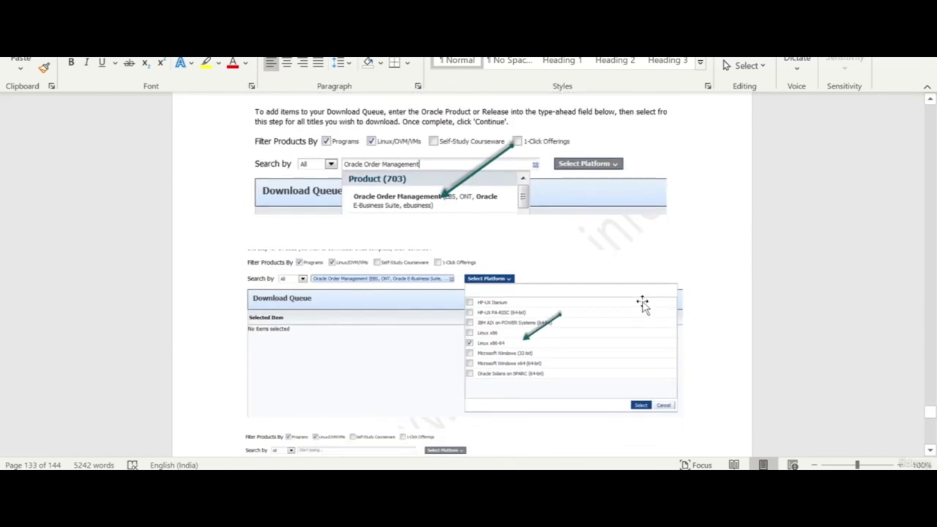
{"action": "scroll", "coordinate": [642, 304], "scroll_direction": "down", "scroll_amount": 10}
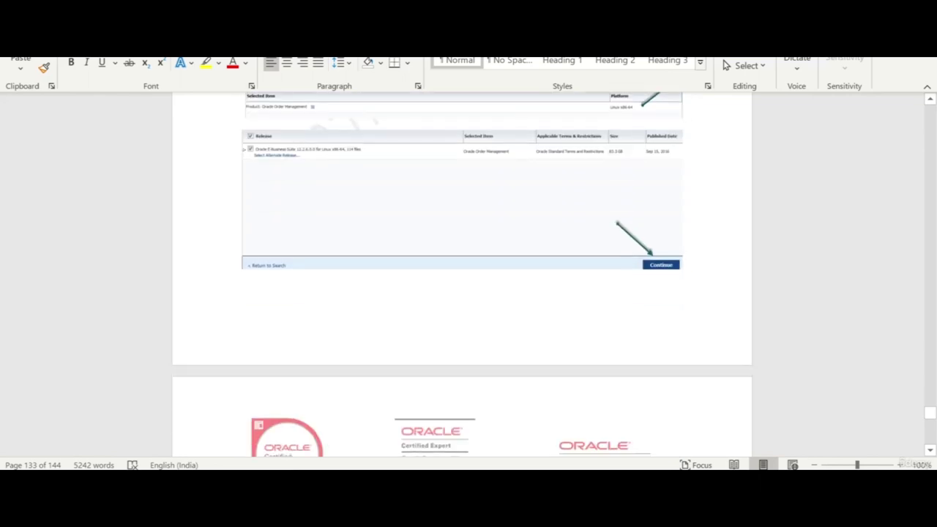
{"action": "scroll", "coordinate": [644, 310], "scroll_direction": "down", "scroll_amount": 10}
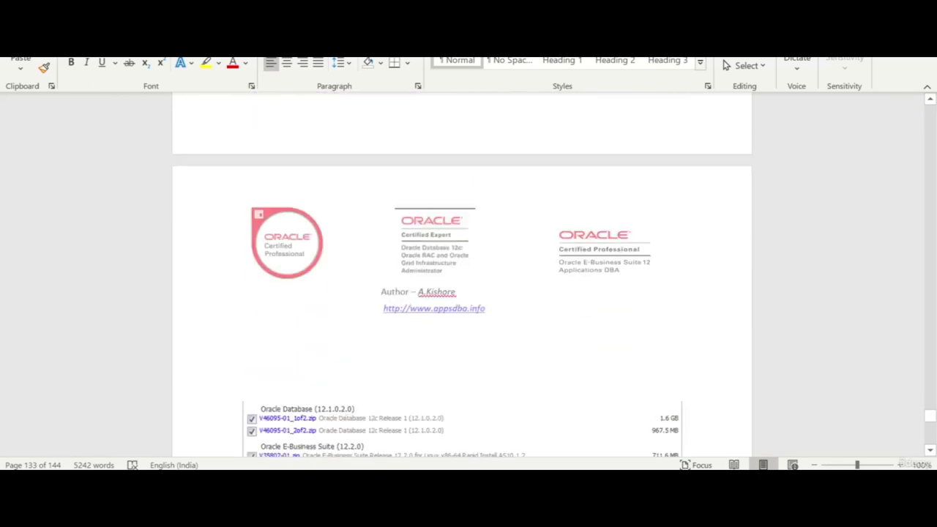
{"action": "scroll", "coordinate": [645, 314], "scroll_direction": "down", "scroll_amount": 5}
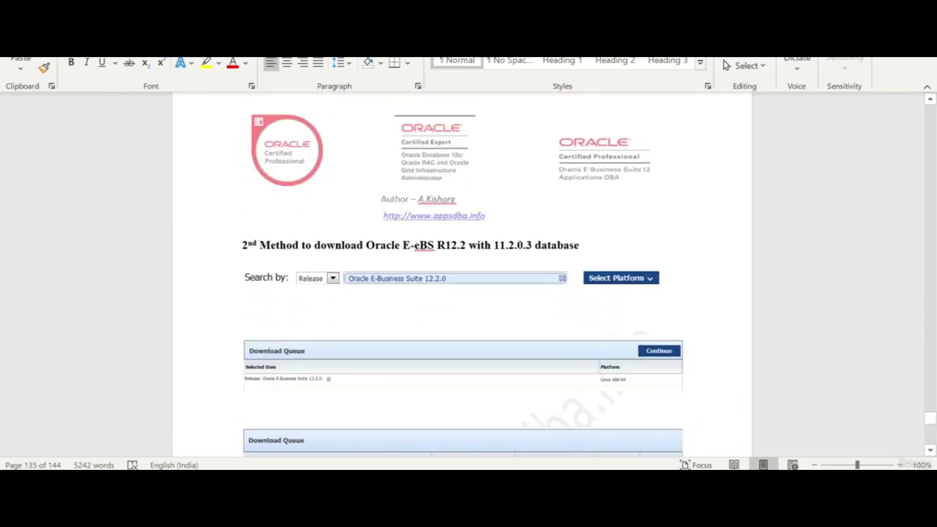
{"action": "scroll", "coordinate": [642, 312], "scroll_direction": "down", "scroll_amount": 3}
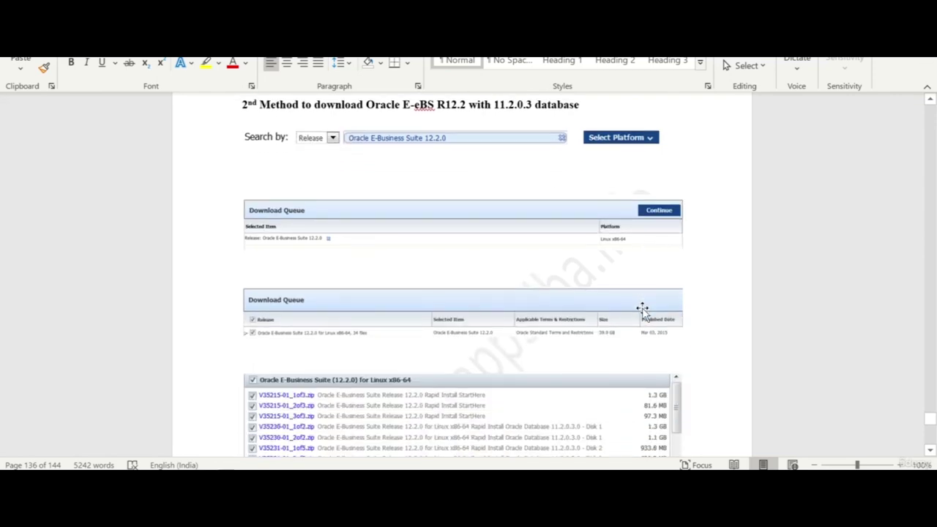
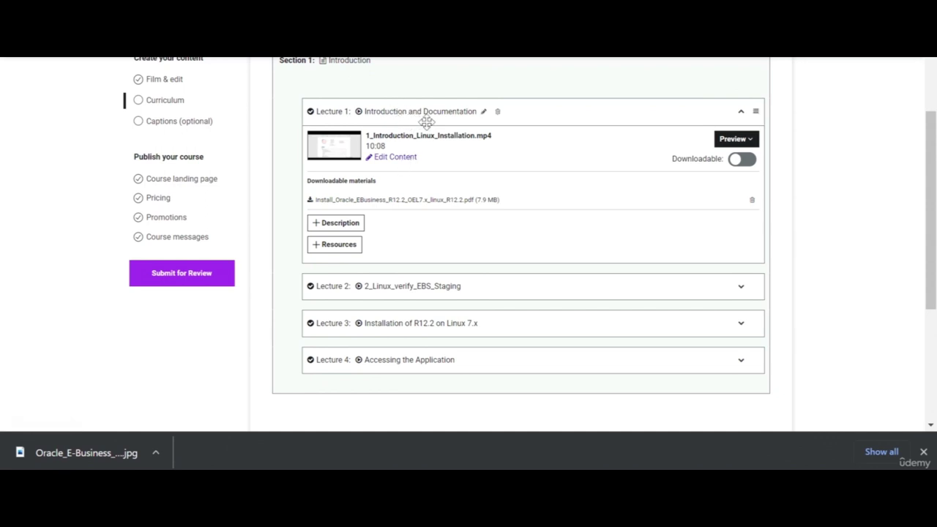
Step: Select part of Lecture 1's file name, then expand Lecture 2 to show 2_Staging.mp4
{"action": "left_click_drag", "start_coordinate": [316, 200], "coordinate": [446, 200]}
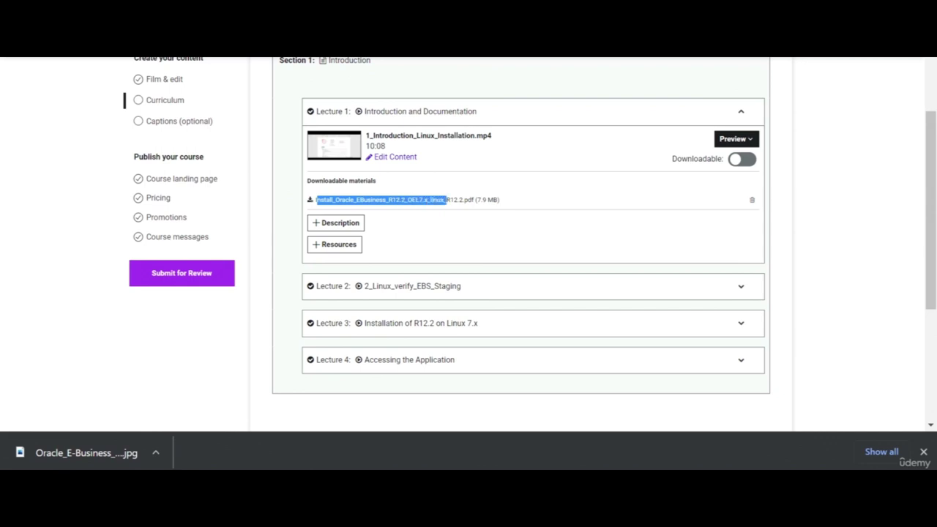
{"action": "scroll", "coordinate": [446, 240], "scroll_direction": "down", "scroll_amount": 1}
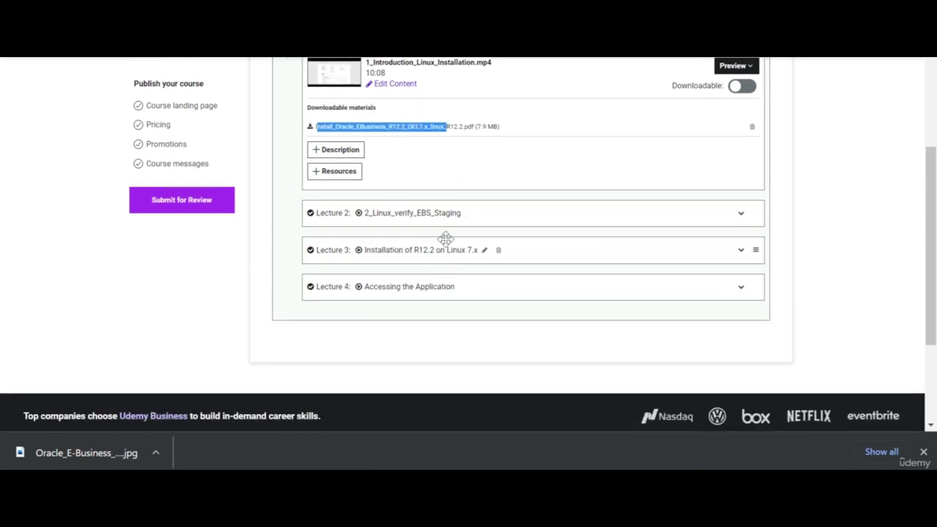
{"action": "left_click", "coordinate": [741, 214]}
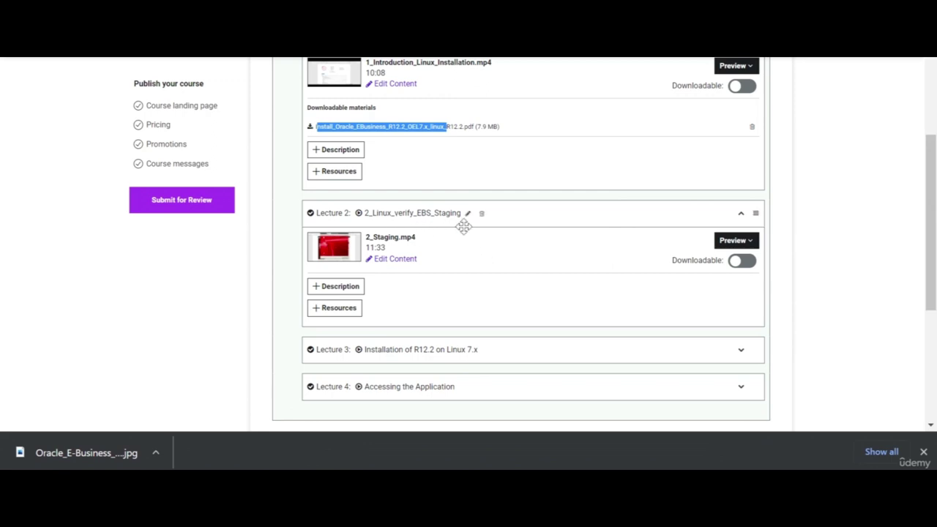
{"action": "scroll", "coordinate": [464, 226], "scroll_direction": "down", "scroll_amount": 2}
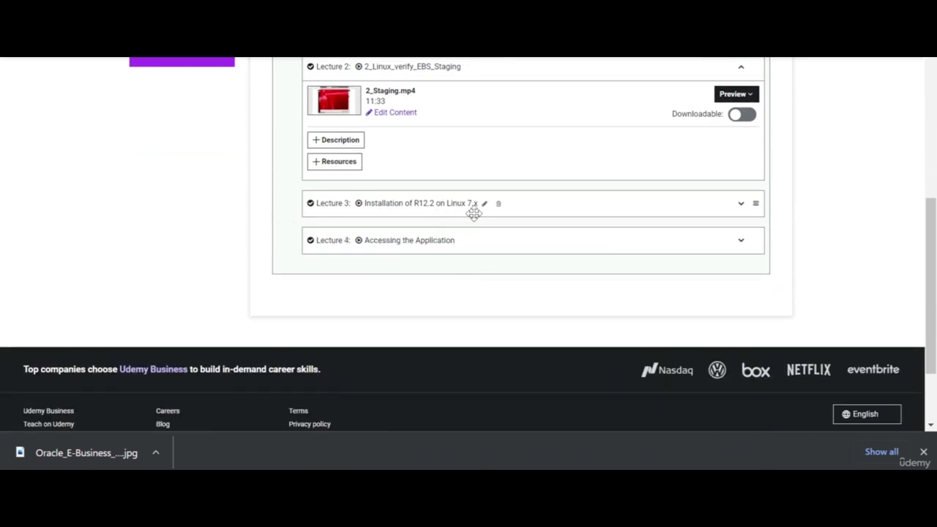
{"action": "scroll", "coordinate": [638, 241], "scroll_direction": "up", "scroll_amount": 3}
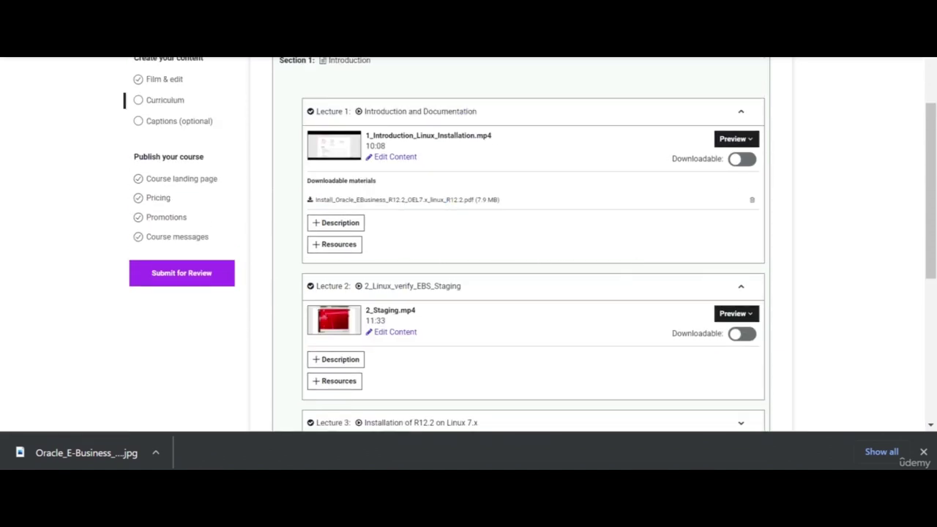
Step: Reselect part of the downloadable file name and browse the expanded lecture content
{"action": "left_click_drag", "start_coordinate": [324, 199], "coordinate": [393, 199]}
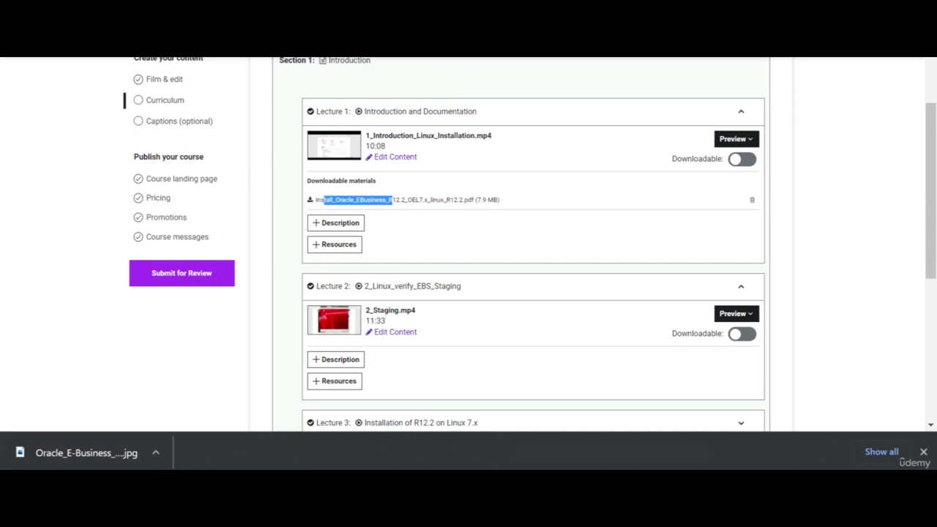
{"action": "scroll", "coordinate": [459, 226], "scroll_direction": "down", "scroll_amount": 2}
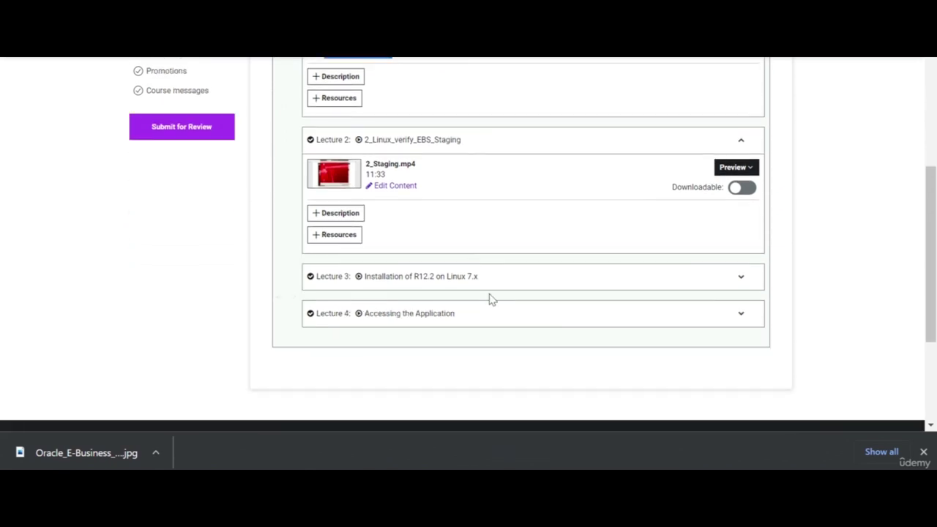
{"action": "scroll", "coordinate": [494, 306], "scroll_direction": "up", "scroll_amount": 3}
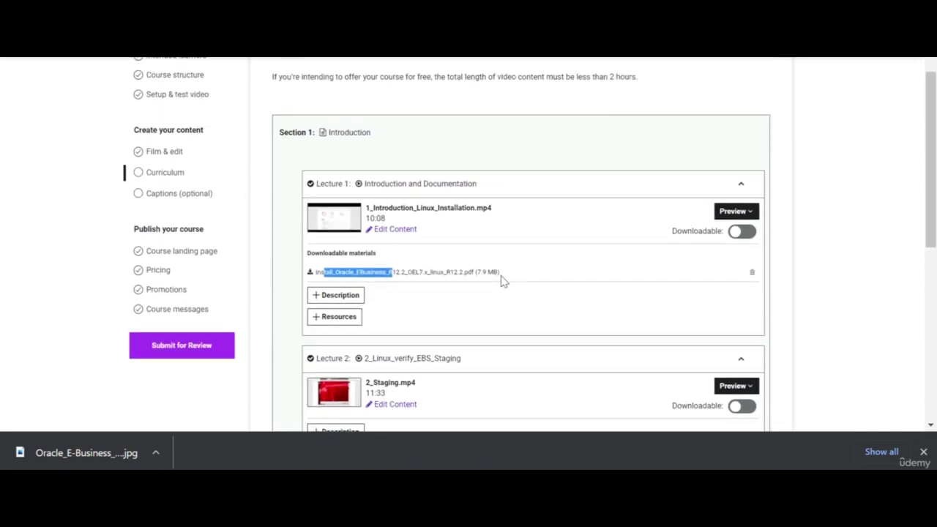
{"action": "scroll", "coordinate": [502, 278], "scroll_direction": "down", "scroll_amount": 1}
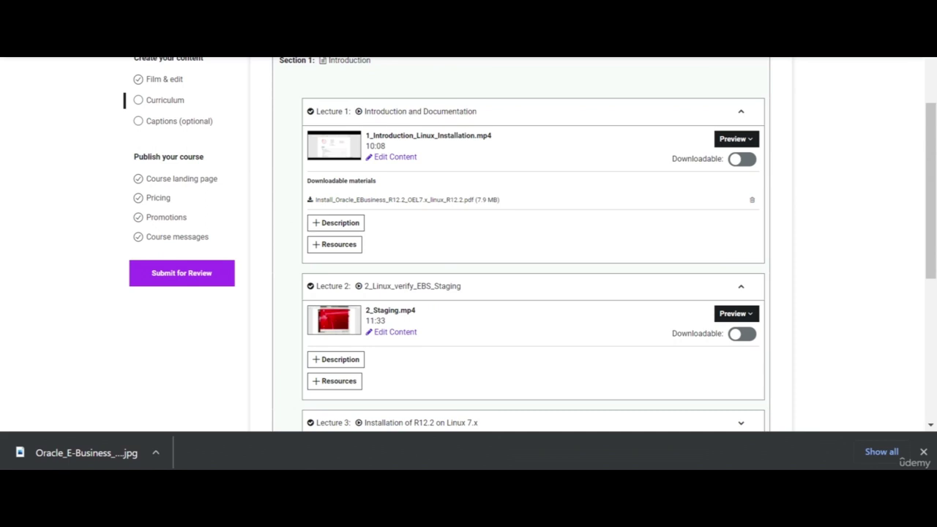
{"action": "scroll", "coordinate": [454, 228], "scroll_direction": "down", "scroll_amount": 2}
{"action": "scroll", "coordinate": [450, 209], "scroll_direction": "up", "scroll_amount": 2}
{"action": "mouse_move", "coordinate": [388, 112]}
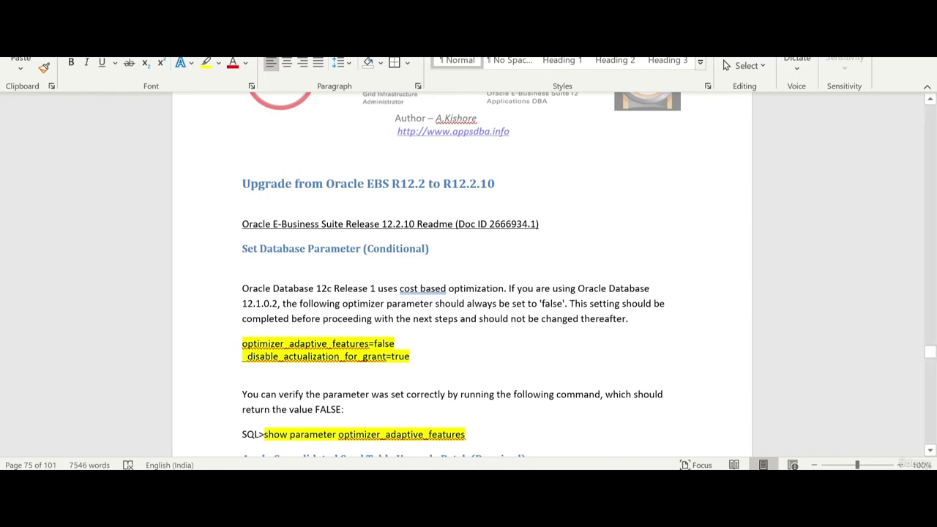
Step: Scroll to page 76's 'Applying the Latest AD and TXK' section, selecting patch number 26787701 on the way
{"action": "scroll", "coordinate": [461, 275], "scroll_direction": "down", "scroll_amount": 3}
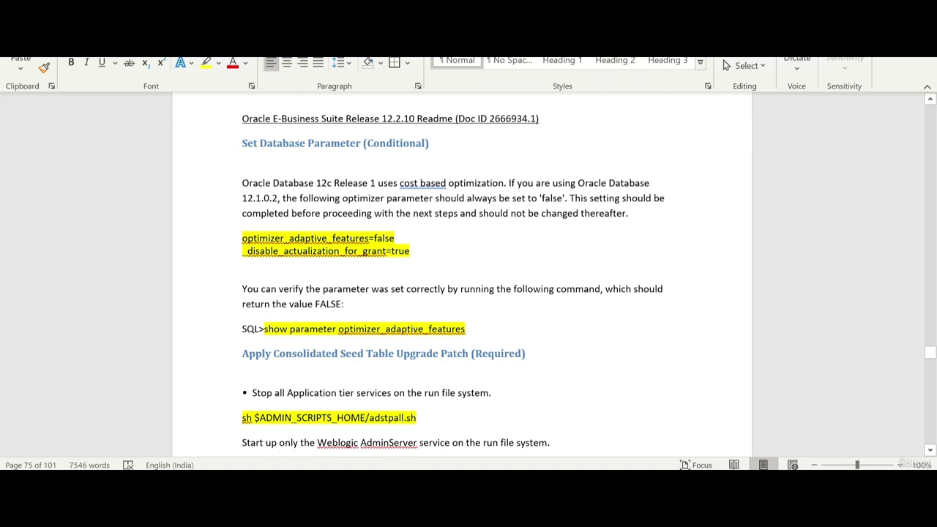
{"action": "scroll", "coordinate": [461, 275], "scroll_direction": "down", "scroll_amount": 3}
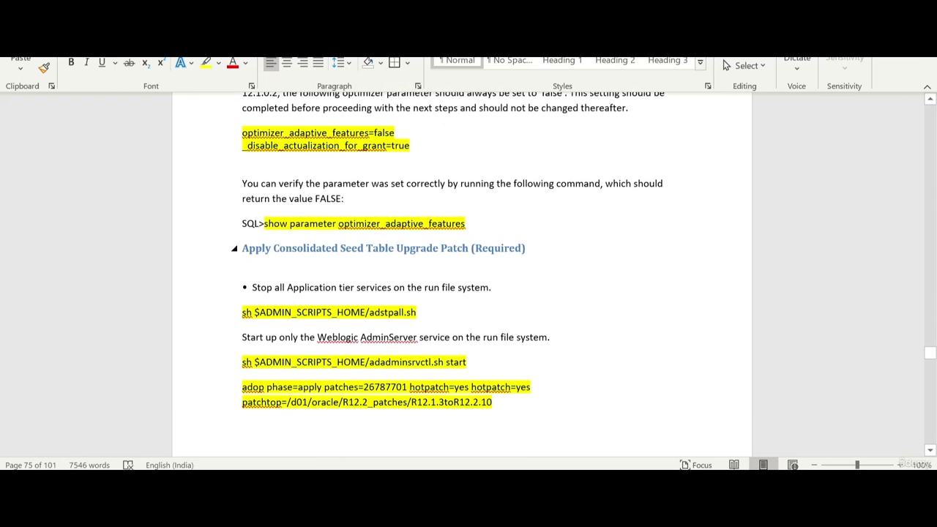
{"action": "scroll", "coordinate": [448, 250], "scroll_direction": "down", "scroll_amount": 2}
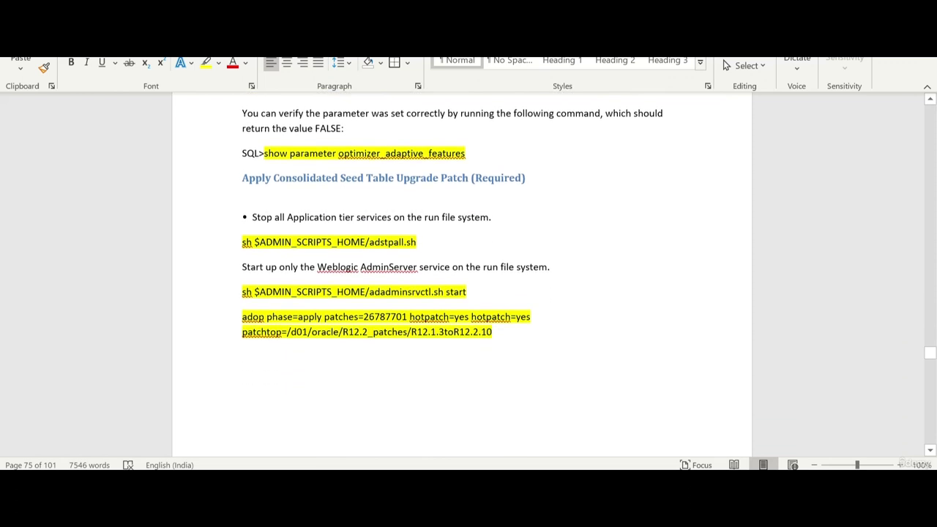
{"action": "left_click_drag", "start_coordinate": [364, 316], "coordinate": [407, 318]}
{"action": "left_click", "coordinate": [332, 292]}
{"action": "left_click_drag", "start_coordinate": [476, 317], "coordinate": [512, 317]}
{"action": "scroll", "coordinate": [368, 341], "scroll_direction": "down", "scroll_amount": 10}
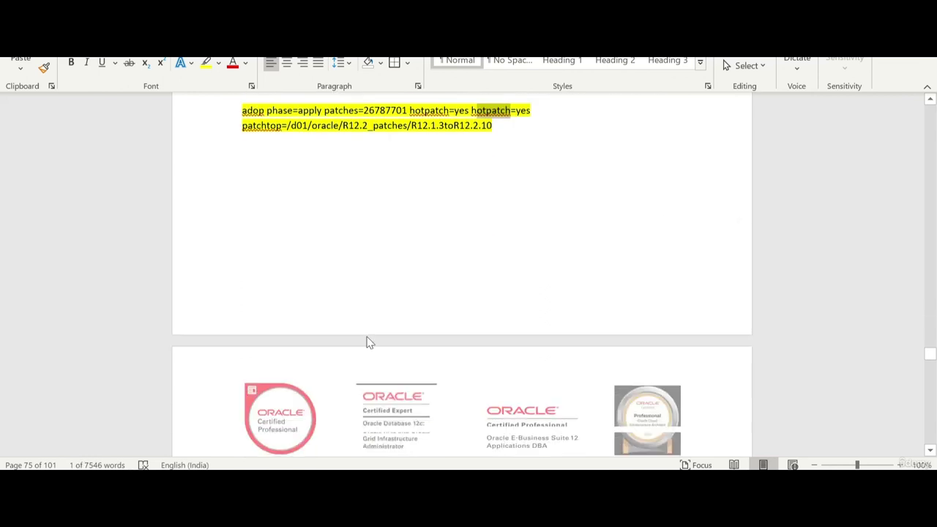
{"action": "scroll", "coordinate": [462, 271], "scroll_direction": "down", "scroll_amount": 2}
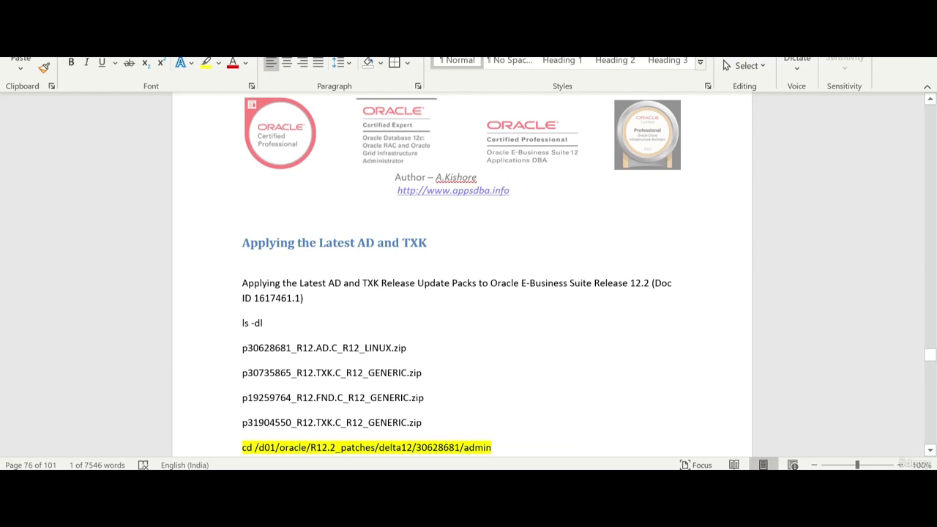
Step: Scroll through the AD and TXK section to its adop phase=apply patch commands
{"action": "scroll", "coordinate": [461, 271], "scroll_direction": "down", "scroll_amount": 3}
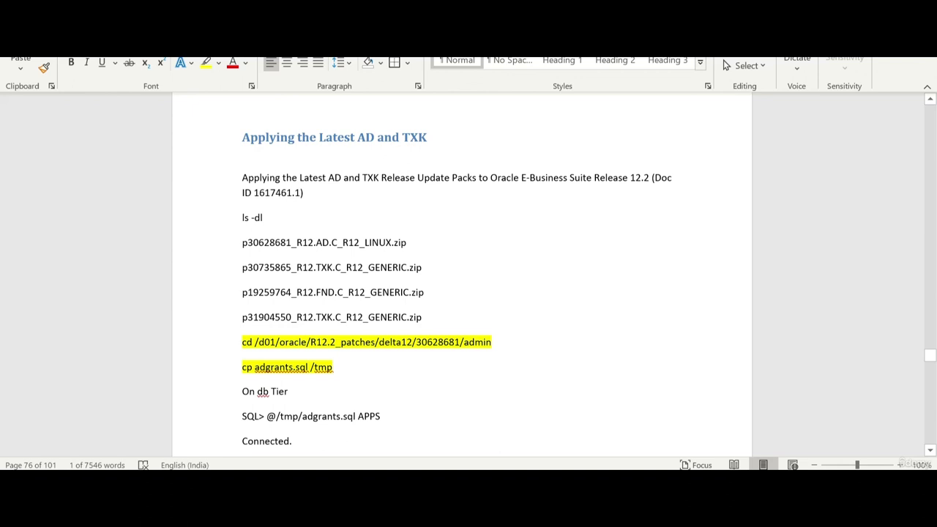
{"action": "scroll", "coordinate": [458, 280], "scroll_direction": "down", "scroll_amount": 1}
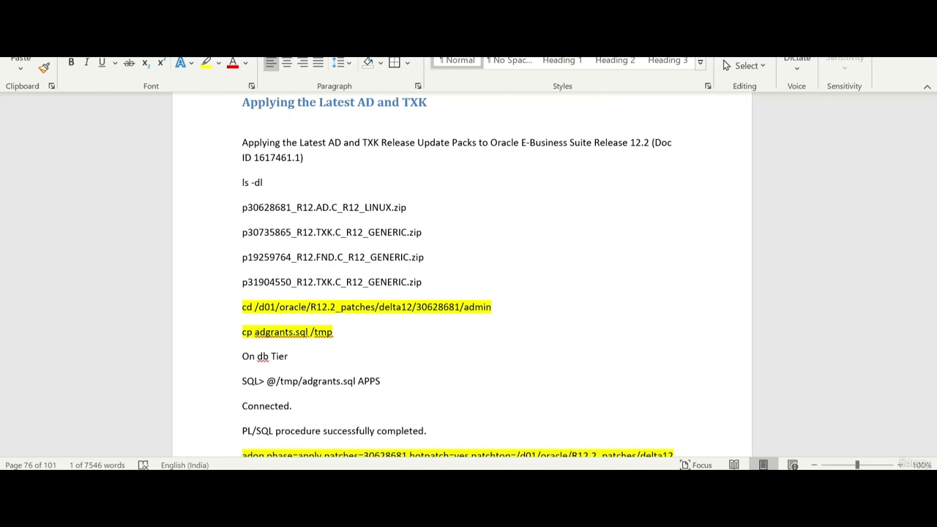
{"action": "scroll", "coordinate": [461, 275], "scroll_direction": "down", "scroll_amount": 3}
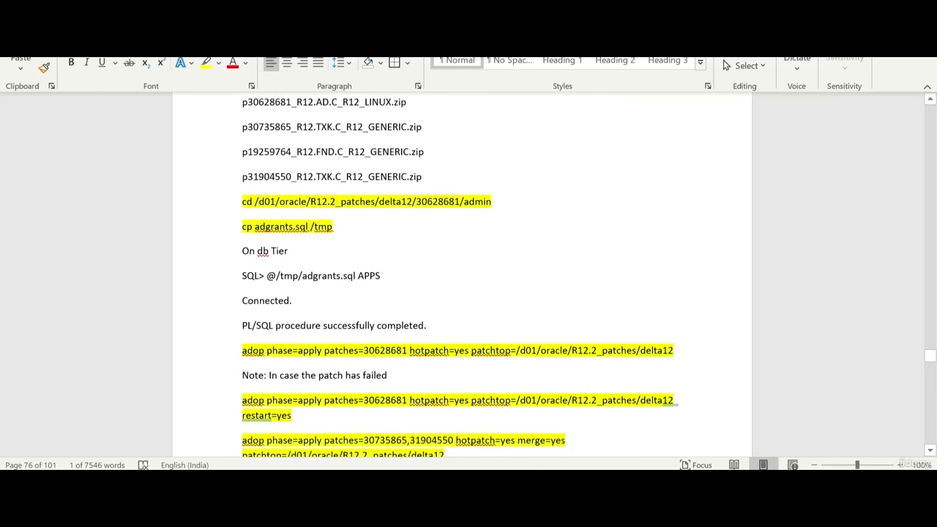
{"action": "scroll", "coordinate": [461, 278], "scroll_direction": "up", "scroll_amount": 1}
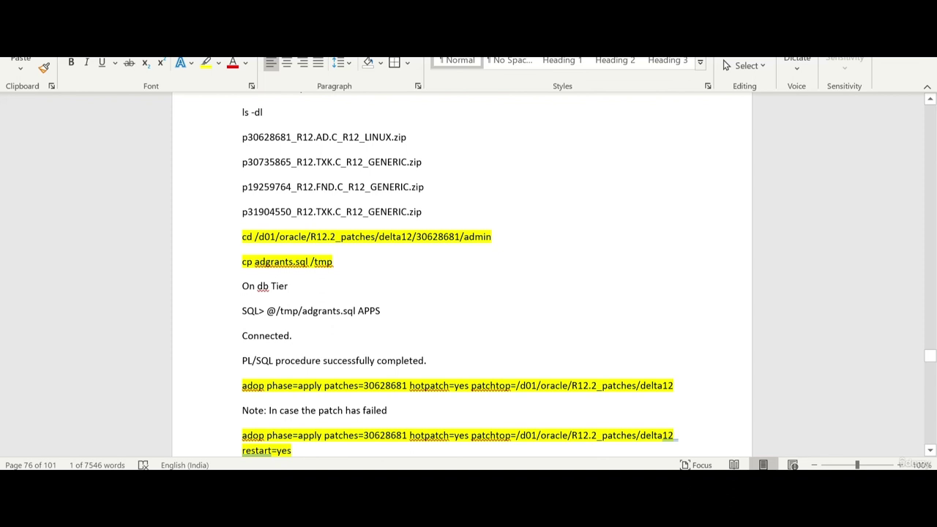
{"action": "scroll", "coordinate": [462, 275], "scroll_direction": "down", "scroll_amount": 4}
{"action": "scroll", "coordinate": [462, 274], "scroll_direction": "down", "scroll_amount": 3}
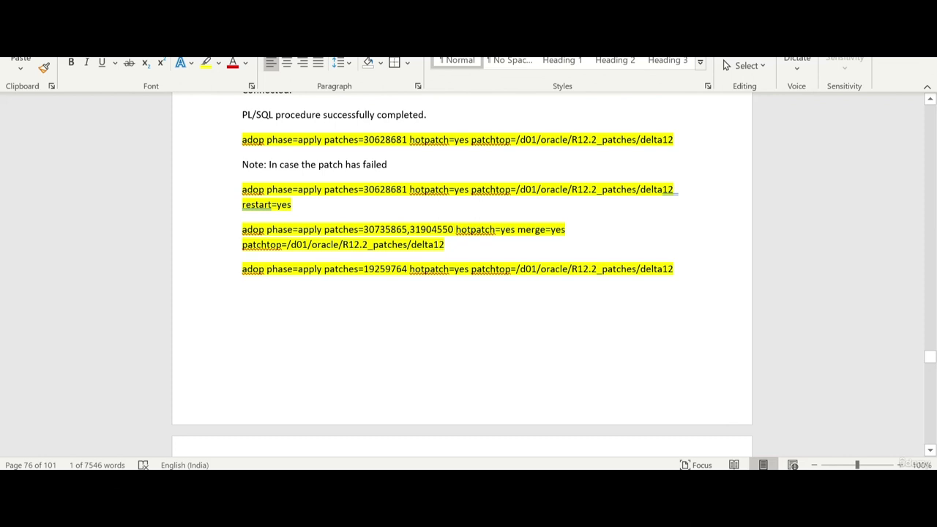
{"action": "scroll", "coordinate": [427, 278], "scroll_direction": "down", "scroll_amount": 11}
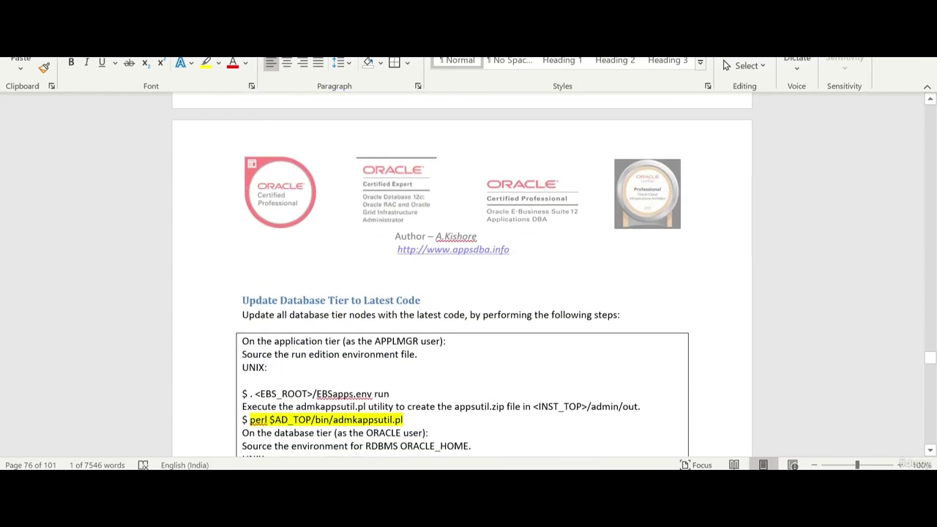
Step: Scroll to page 77 and place the cursor in the 'Apply R12.2.10 patch' heading
{"action": "scroll", "coordinate": [461, 274], "scroll_direction": "down", "scroll_amount": 7}
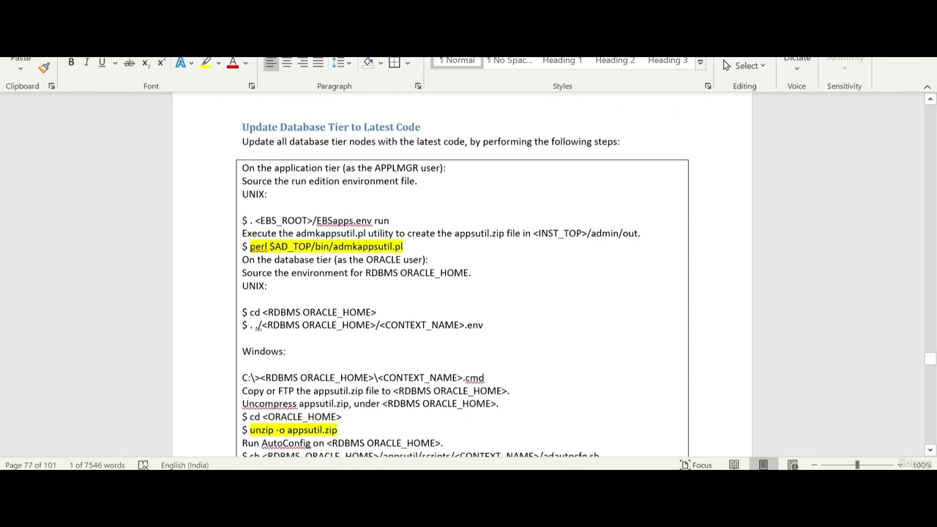
{"action": "scroll", "coordinate": [461, 275], "scroll_direction": "down", "scroll_amount": 6}
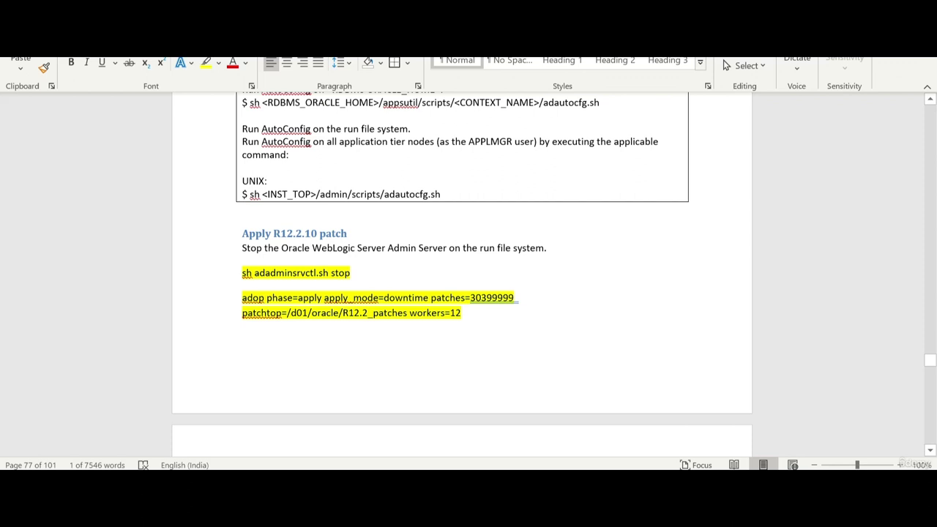
{"action": "left_click", "coordinate": [378, 233]}
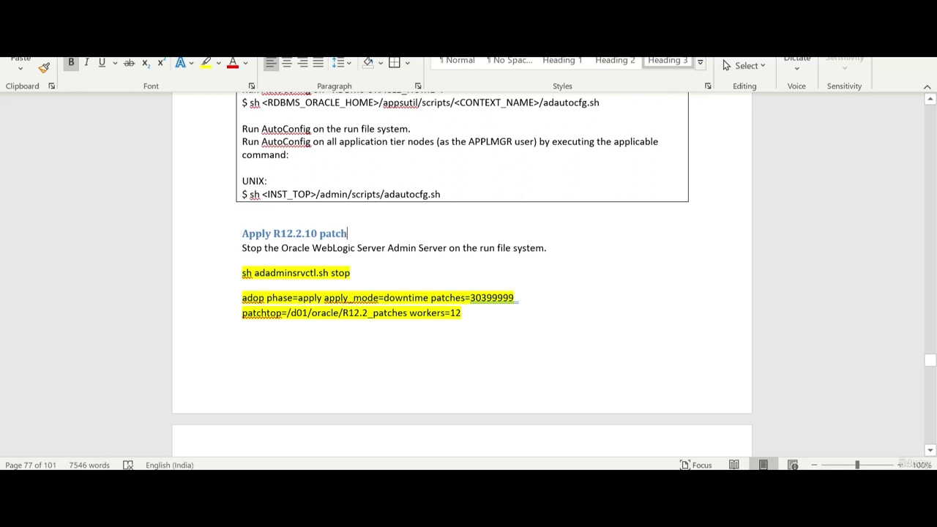
Step: Select the five etcc setup commands (mkdir to unzip) and the adop phase=fs_clone line
{"action": "scroll", "coordinate": [415, 310], "scroll_direction": "down", "scroll_amount": 8}
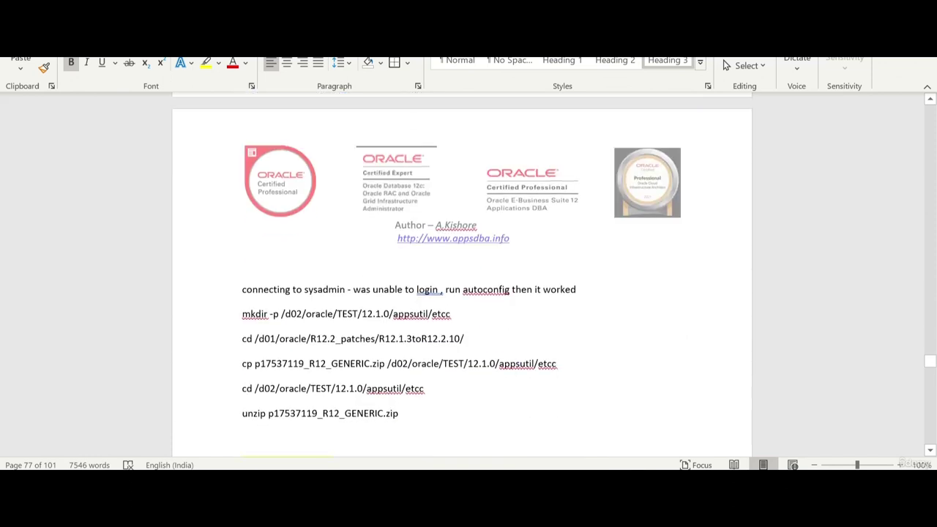
{"action": "scroll", "coordinate": [461, 293], "scroll_direction": "down", "scroll_amount": 2}
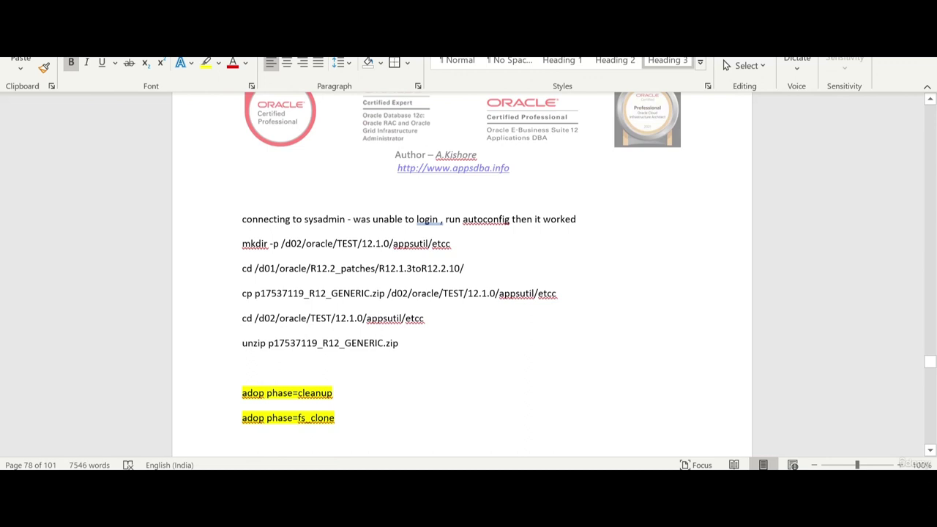
{"action": "left_click_drag", "start_coordinate": [404, 355], "coordinate": [242, 242]}
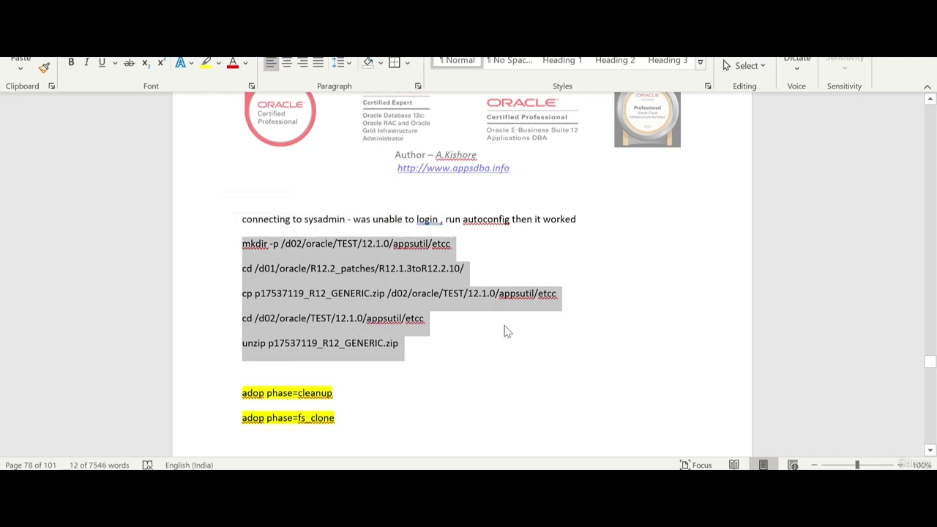
{"action": "scroll", "coordinate": [461, 278], "scroll_direction": "down", "scroll_amount": 1}
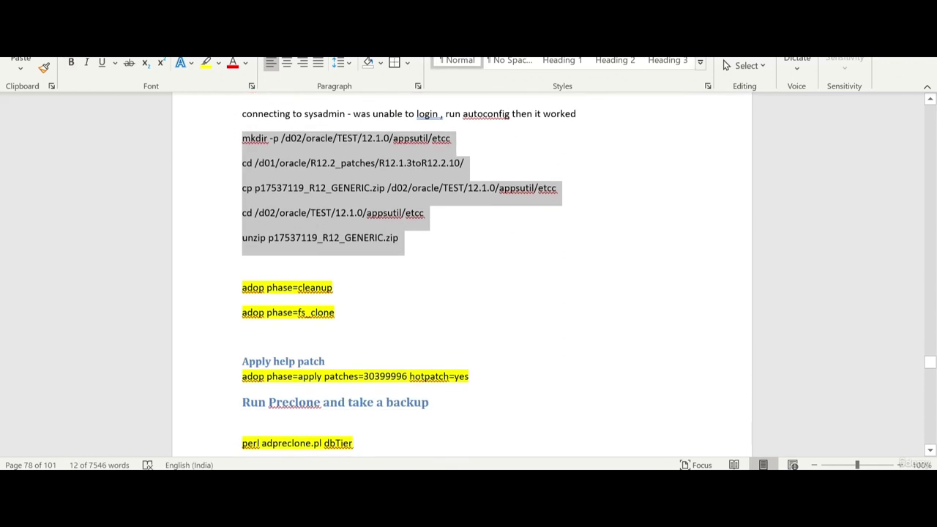
{"action": "left_click_drag", "start_coordinate": [339, 315], "coordinate": [242, 314]}
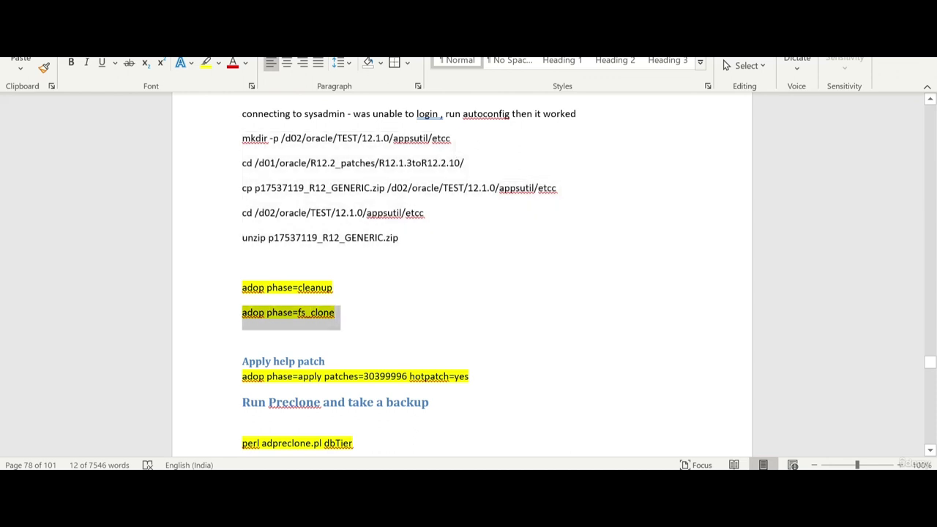
{"action": "left_click", "coordinate": [364, 336]}
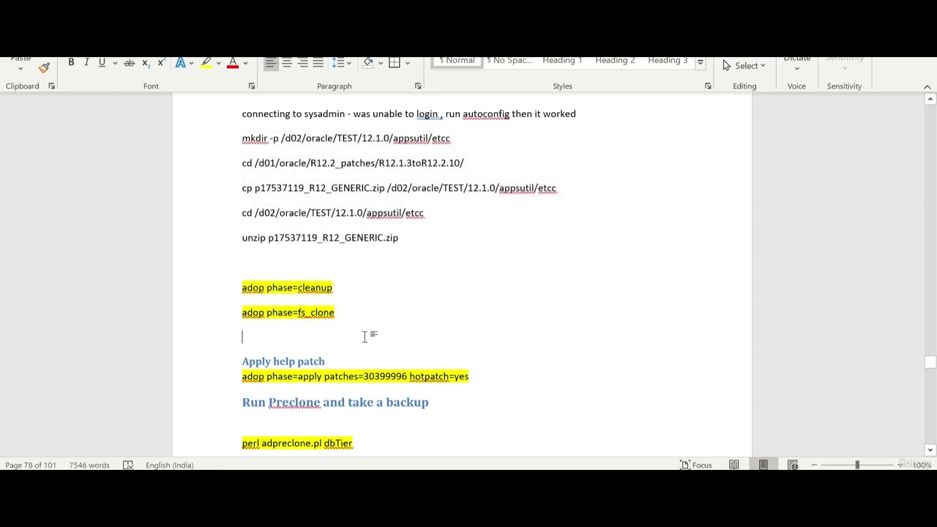
{"action": "scroll", "coordinate": [364, 336], "scroll_direction": "down", "scroll_amount": 4}
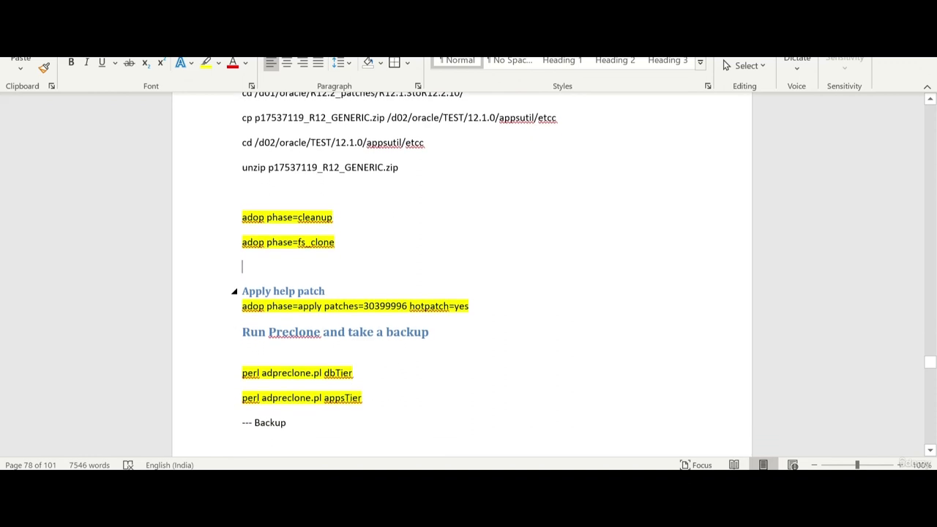
Step: Mark the Apply help patch heading, then continue to page 79's Deploying JRE section
{"action": "left_click", "coordinate": [325, 290]}
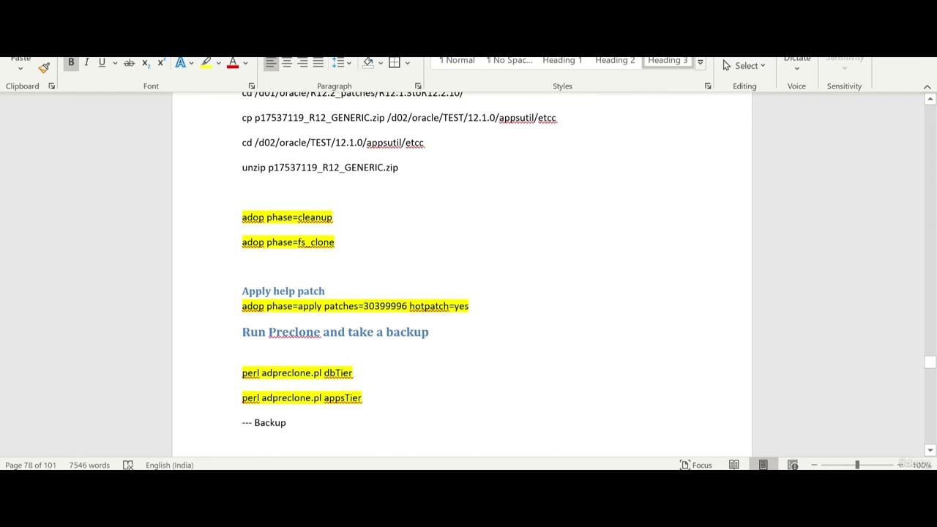
{"action": "scroll", "coordinate": [462, 271], "scroll_direction": "down", "scroll_amount": 1}
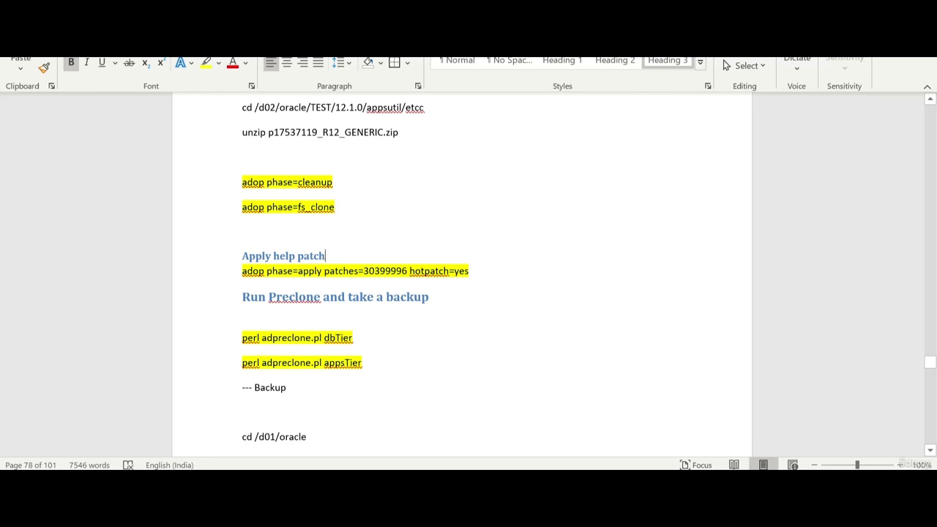
{"action": "scroll", "coordinate": [461, 278], "scroll_direction": "down", "scroll_amount": 3}
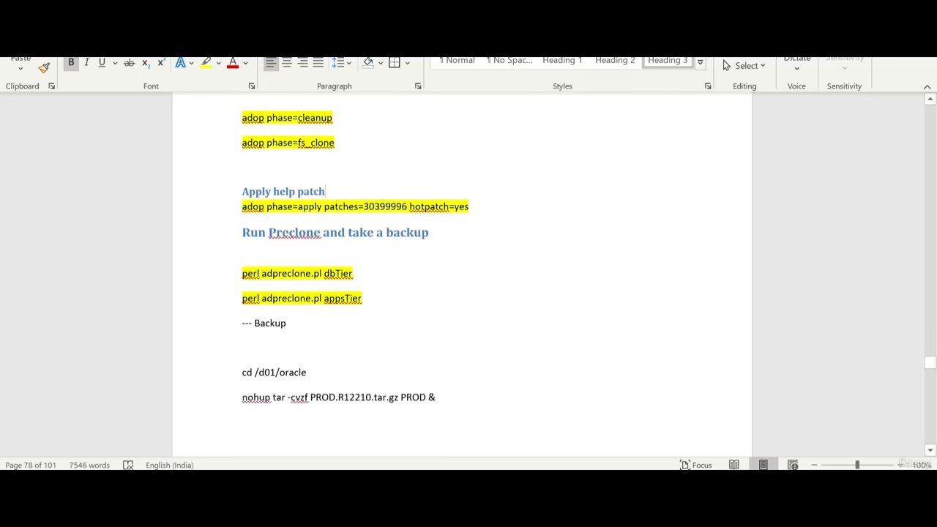
{"action": "scroll", "coordinate": [461, 278], "scroll_direction": "down", "scroll_amount": 12}
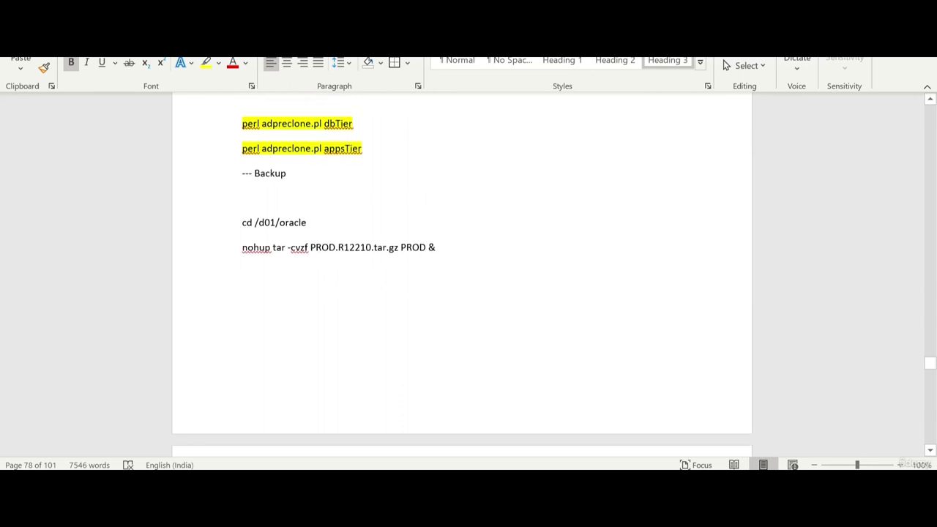
{"action": "scroll", "coordinate": [461, 279], "scroll_direction": "down", "scroll_amount": 3}
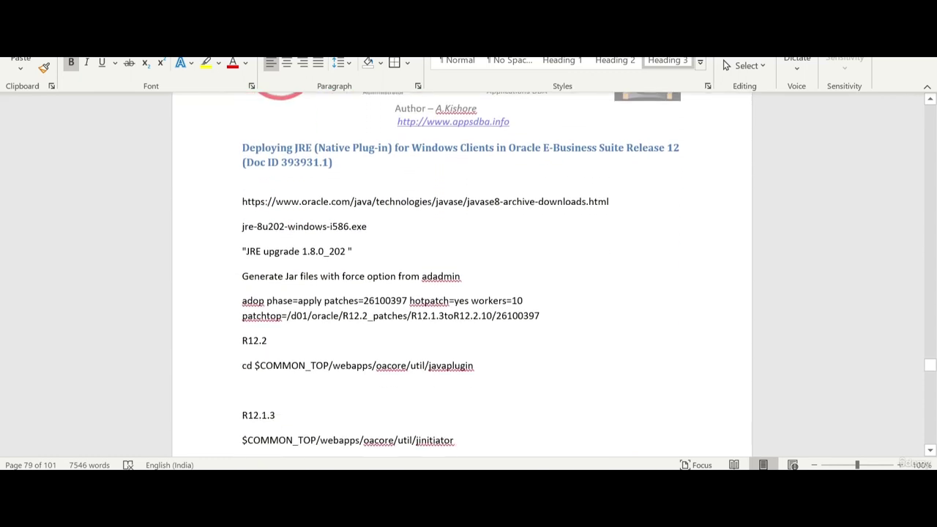
Step: Scroll back up toward page 75's Set Database Parameter (Conditional) step
{"action": "scroll", "coordinate": [461, 278], "scroll_direction": "down", "scroll_amount": 3}
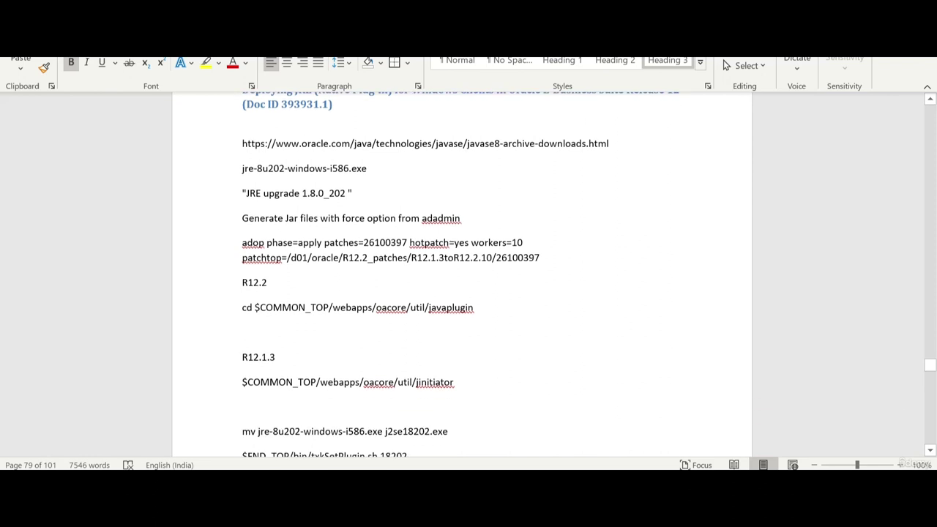
{"action": "scroll", "coordinate": [232, 293], "scroll_direction": "down", "scroll_amount": 5}
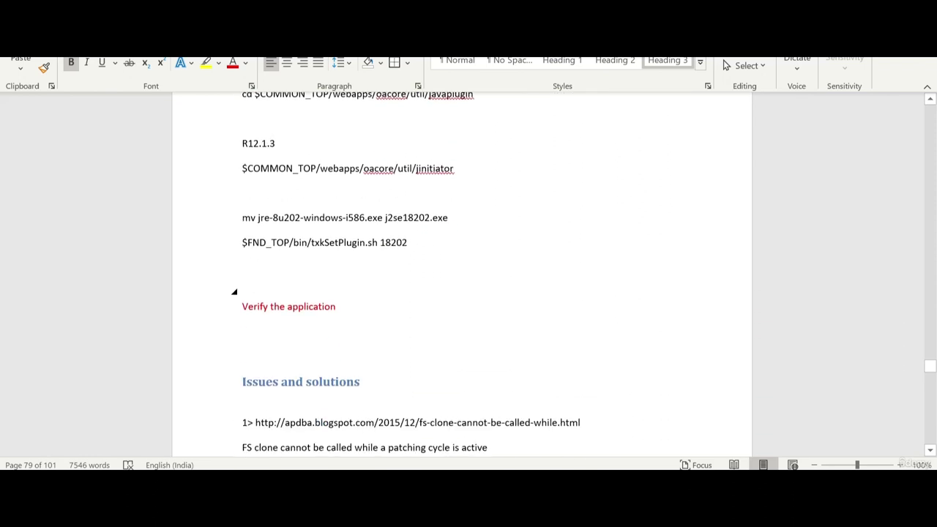
{"action": "scroll", "coordinate": [232, 280], "scroll_direction": "up", "scroll_amount": 3}
{"action": "scroll", "coordinate": [391, 265], "scroll_direction": "up", "scroll_amount": 2}
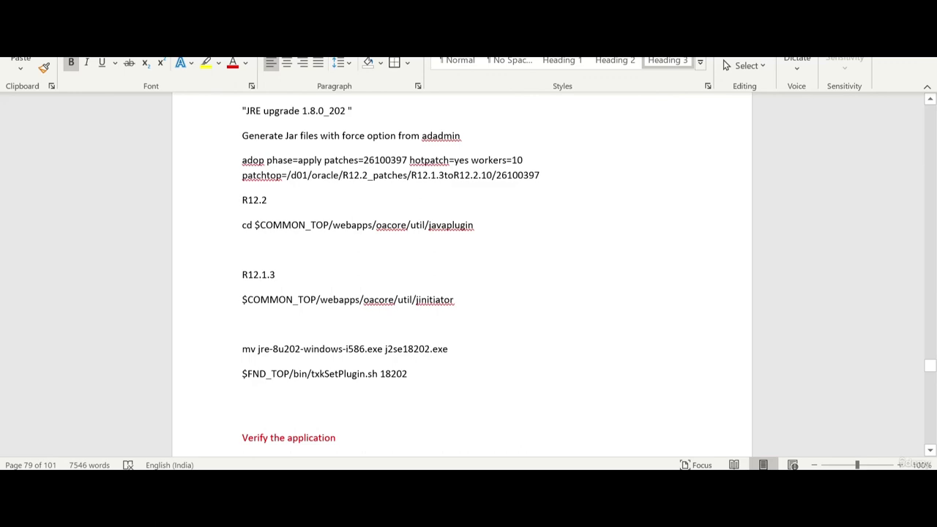
{"action": "scroll", "coordinate": [461, 278], "scroll_direction": "up", "scroll_amount": 2}
{"action": "scroll", "coordinate": [461, 278], "scroll_direction": "down", "scroll_amount": 20}
{"action": "scroll", "coordinate": [461, 278], "scroll_direction": "up", "scroll_amount": 20}
{"action": "scroll", "coordinate": [347, 291], "scroll_direction": "up", "scroll_amount": 20}
{"action": "scroll", "coordinate": [462, 278], "scroll_direction": "up", "scroll_amount": 15}
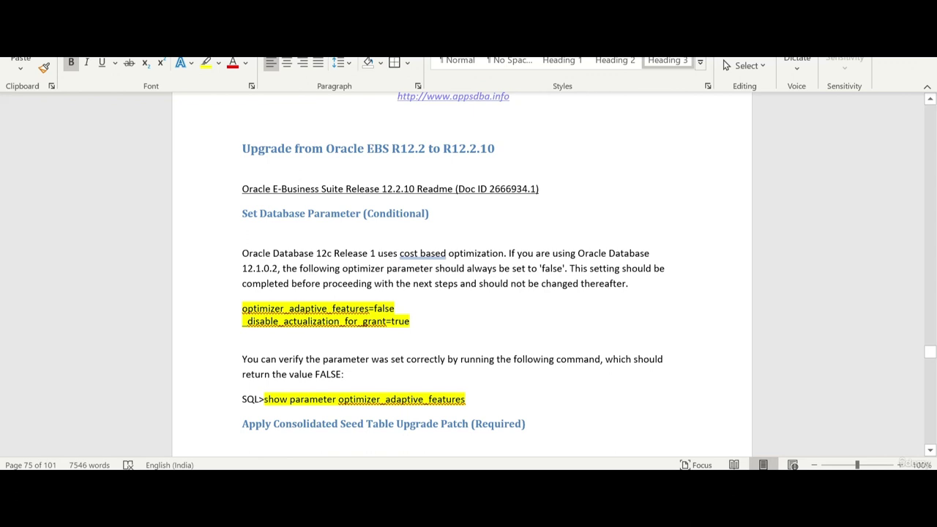
Step: Select the optimizer_adaptive_features=false line and switch to the mRemoteNG terminal
{"action": "scroll", "coordinate": [462, 278], "scroll_direction": "down", "scroll_amount": 5}
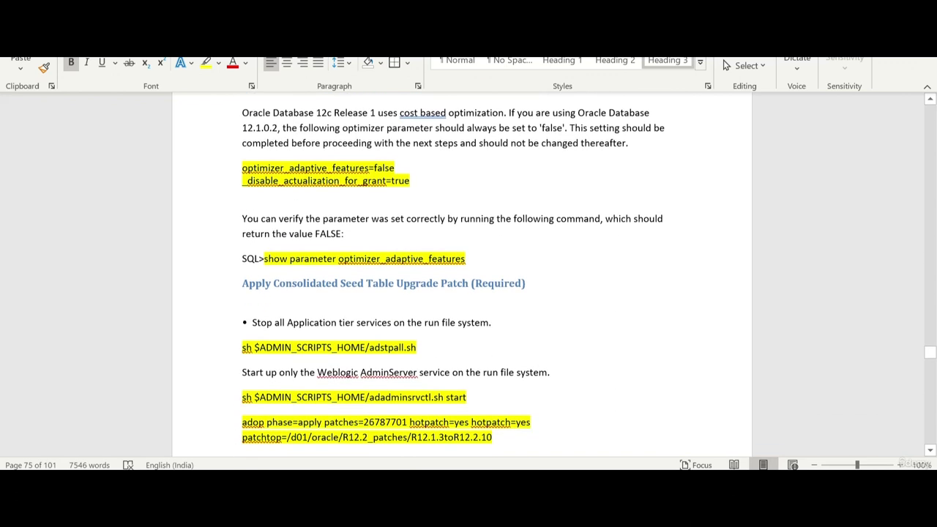
{"action": "scroll", "coordinate": [461, 278], "scroll_direction": "up", "scroll_amount": 1}
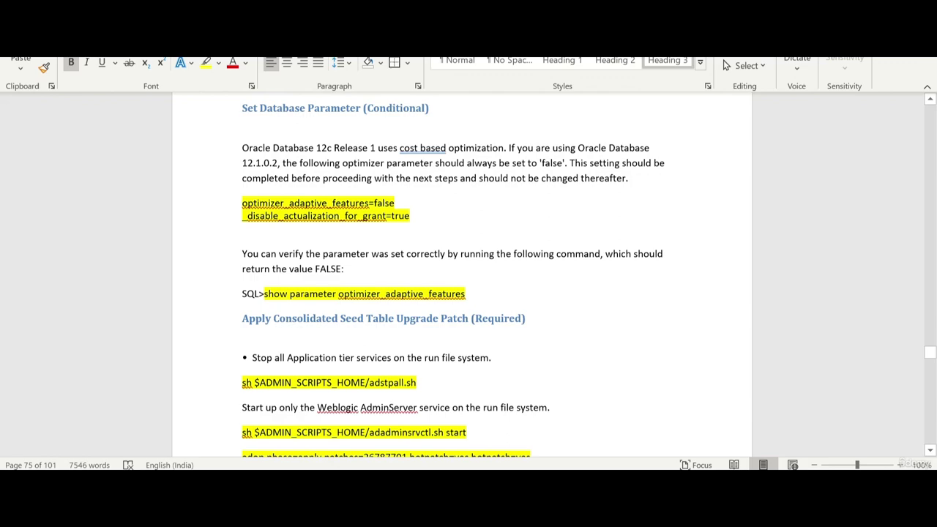
{"action": "left_click_drag", "start_coordinate": [243, 203], "coordinate": [401, 203]}
{"action": "key", "text": "ctrl+c"}
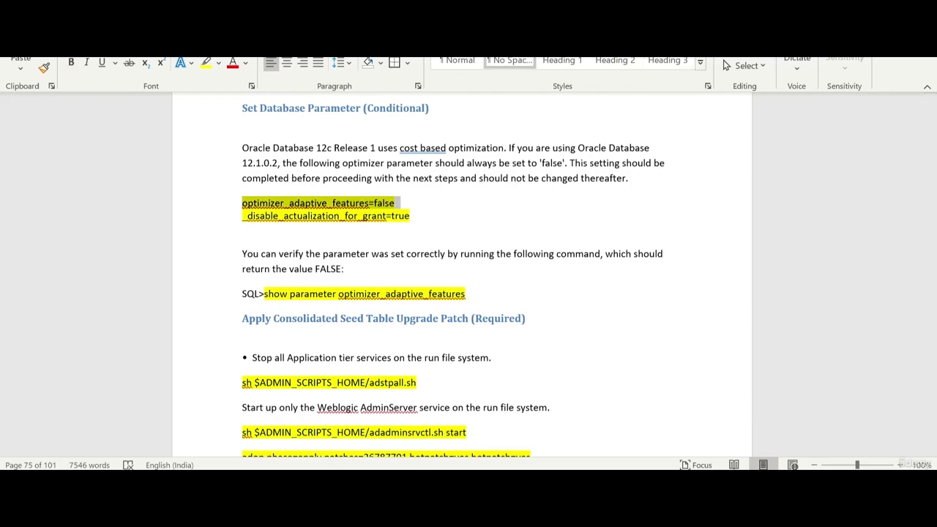
{"action": "key", "text": "alt+Tab"}
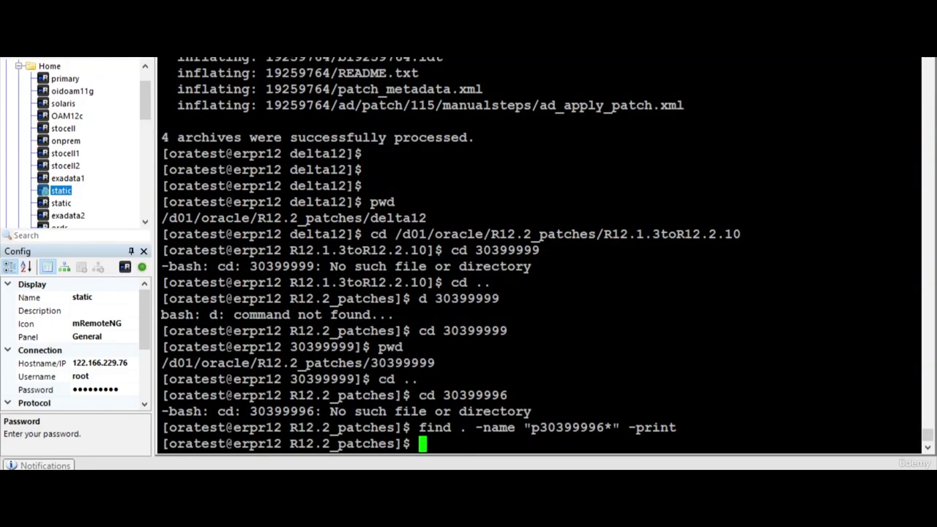
Step: Load the TEST_erpr12.env environment and launch SQL*Plus as sysdba
{"action": "type", "text": "cd"}
{"action": "key", "text": "Return"}
{"action": "type", "text": ". ./TEST_erpr12.env"}
{"action": "key", "text": "Return"}
{"action": "type", "text": "sqlplus \"/as sysdba"}
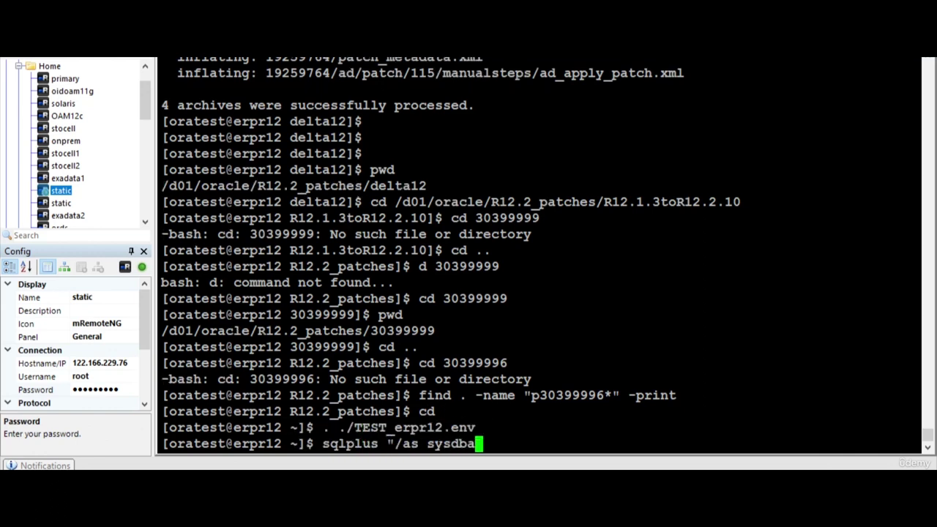
{"action": "type", "text": "\""}
{"action": "key", "text": "Return"}
Step: Run show parameter optimizer_adaptive_features to confirm FALSE, then return to Word
{"action": "type", "text": "show parameter"}
{"action": "key", "text": "shift+Insert"}
{"action": "key", "text": "BackSpace"}
{"action": "key", "text": "BackSpace"}
{"action": "key", "text": "BackSpace"}
{"action": "key", "text": "BackSpace"}
{"action": "key", "text": "BackSpace"}
{"action": "key", "text": "BackSpace"}
{"action": "key", "text": "Return"}
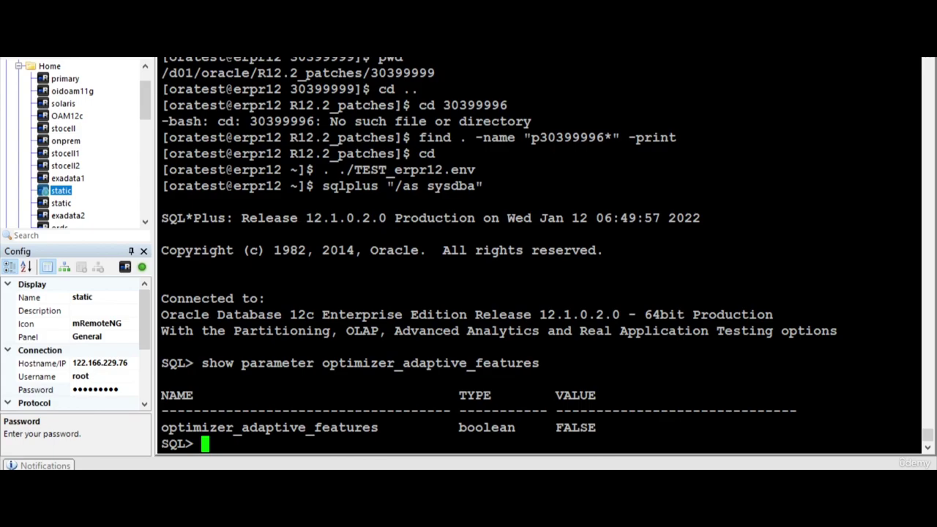
{"action": "key", "text": "alt+Tab"}
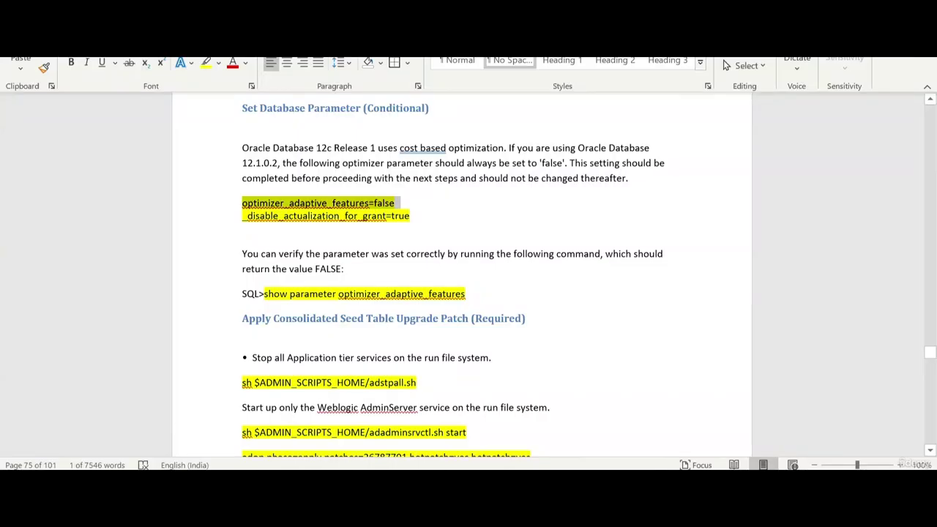
Step: Select the _disable_actualization_for_grant parameter name in the grant line
{"action": "left_click_drag", "start_coordinate": [415, 216], "coordinate": [340, 217]}
{"action": "left_click", "coordinate": [319, 238]}
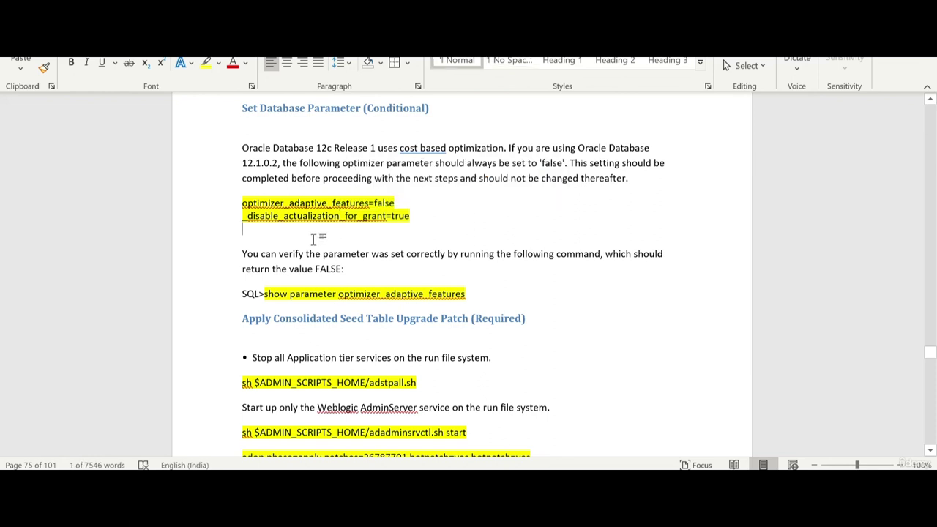
{"action": "double_click", "coordinate": [318, 216]}
Step: Copy the adadminsrvctl.sh start command, then exit SQL*Plus in the terminal
{"action": "scroll", "coordinate": [317, 216], "scroll_direction": "down", "scroll_amount": 1}
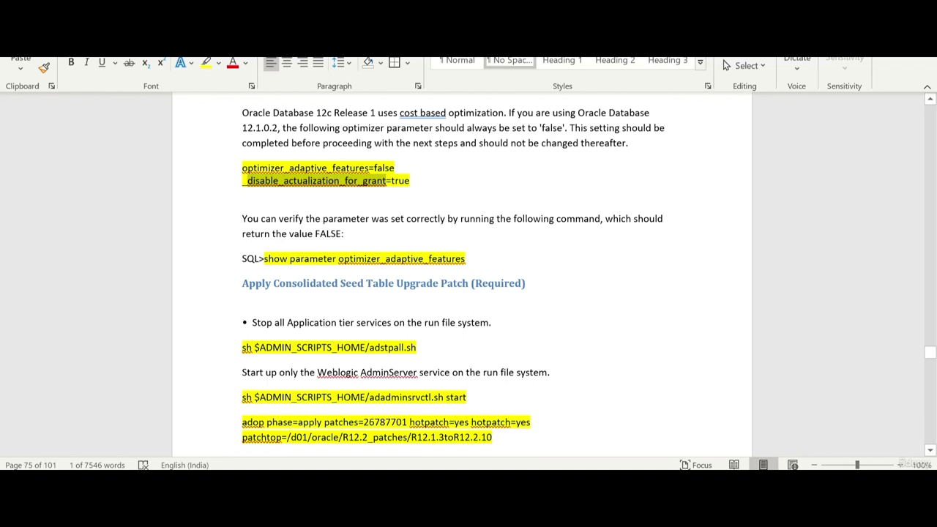
{"action": "scroll", "coordinate": [454, 267], "scroll_direction": "down", "scroll_amount": 1}
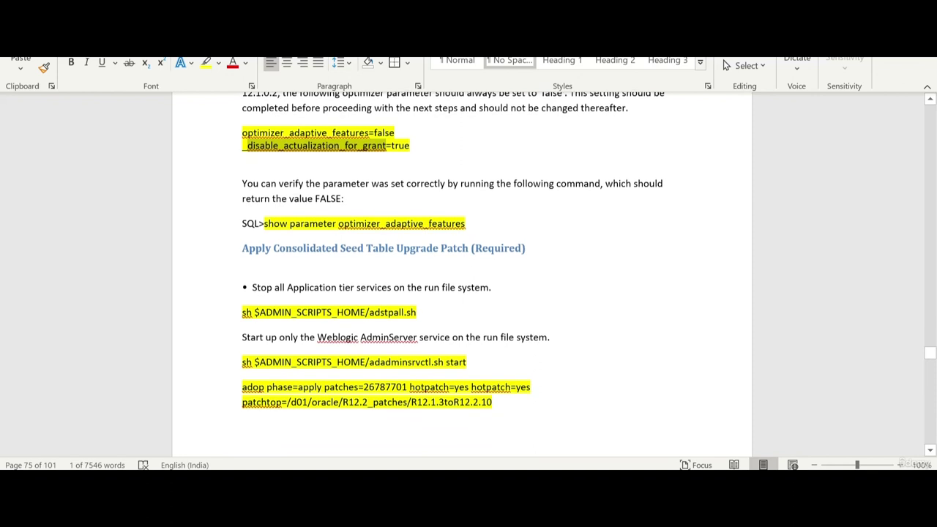
{"action": "left_click", "coordinate": [213, 320]}
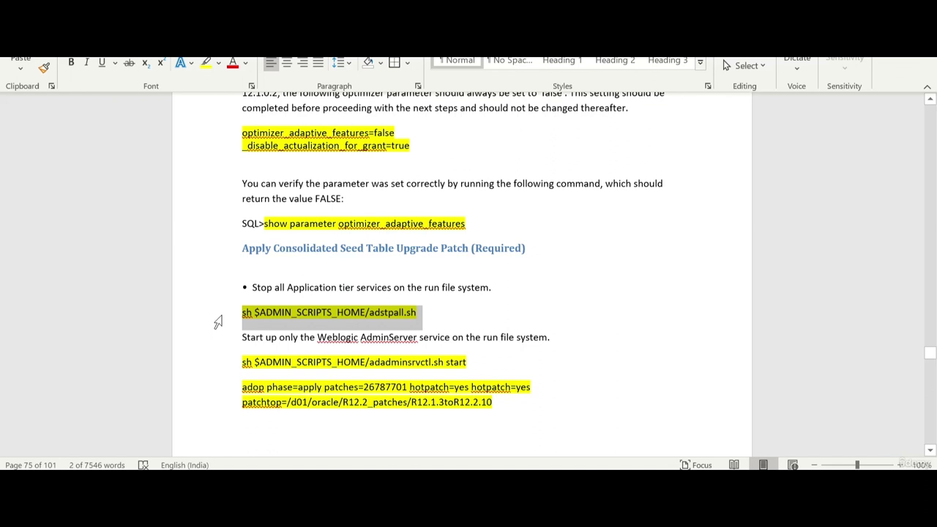
{"action": "key", "text": "Right"}
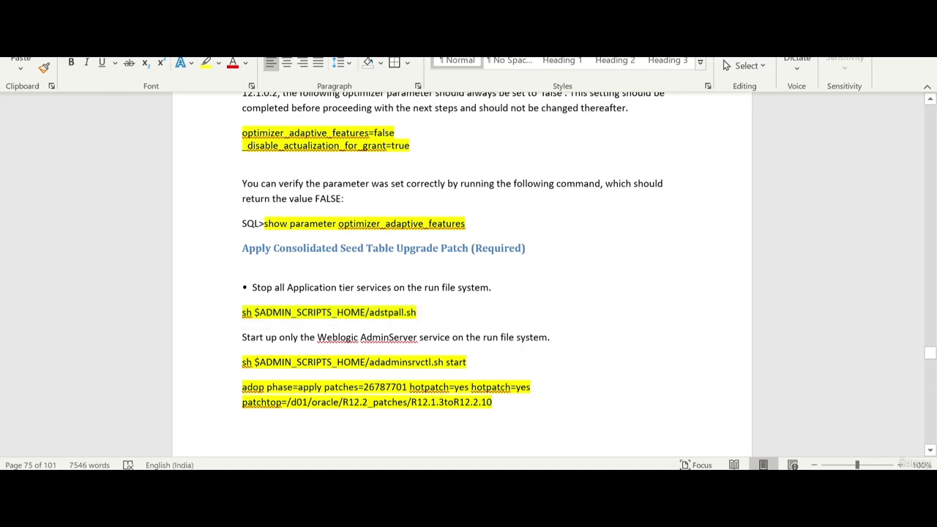
{"action": "left_click", "coordinate": [216, 367]}
{"action": "key", "text": "ctrl+c"}
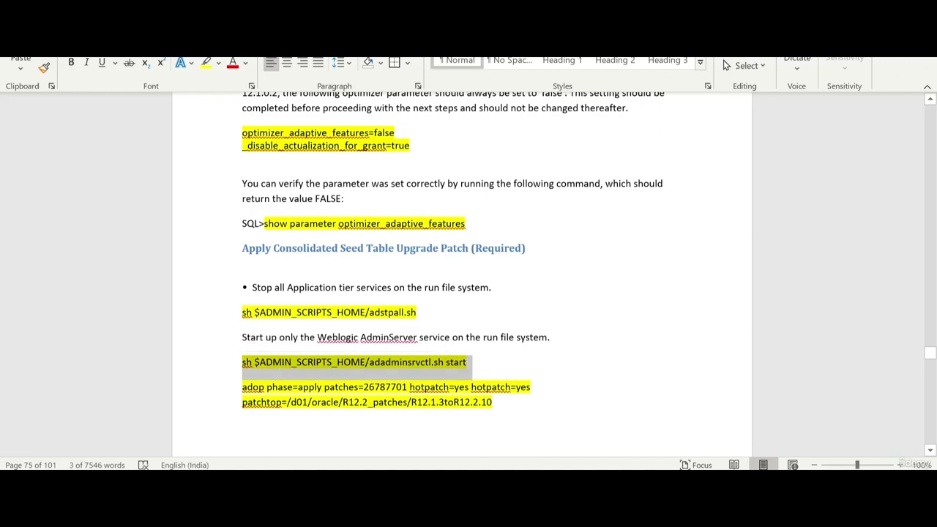
{"action": "key", "text": "Right"}
{"action": "key", "text": "alt+Tab"}
{"action": "type", "text": "exit"}
{"action": "key", "text": "Return"}
Step: Load the APPSTEST_erpr12.env application environment from the home directory
{"action": "type", "text": "cd"}
{"action": "key", "text": "Return"}
{"action": "type", "text": ". ./"}
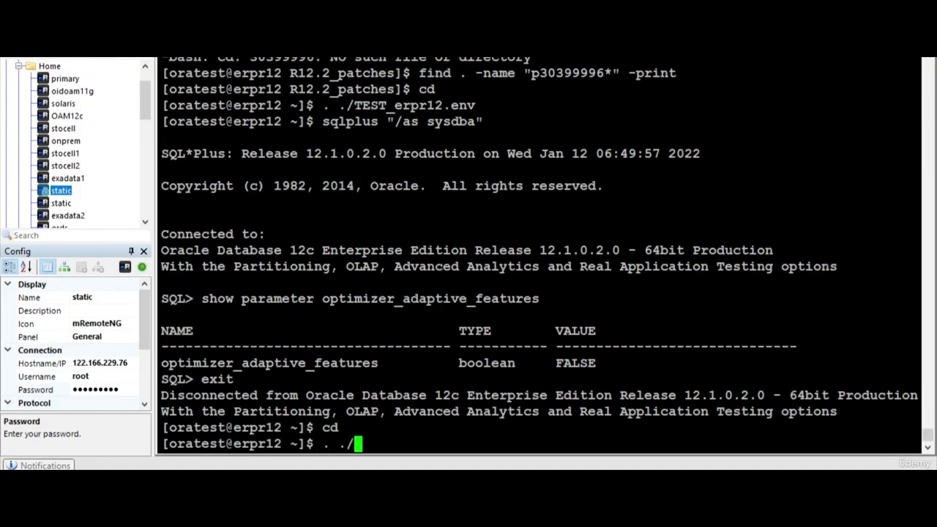
{"action": "type", "text": "A"}
{"action": "key", "text": "Tab"}
{"action": "key", "text": "Return"}
Step: Run the pasted adadminsrvctl.sh start command with the WebLogic admin password, then return to Word
{"action": "key", "text": "shift+Insert"}
{"action": "key", "text": "Return"}
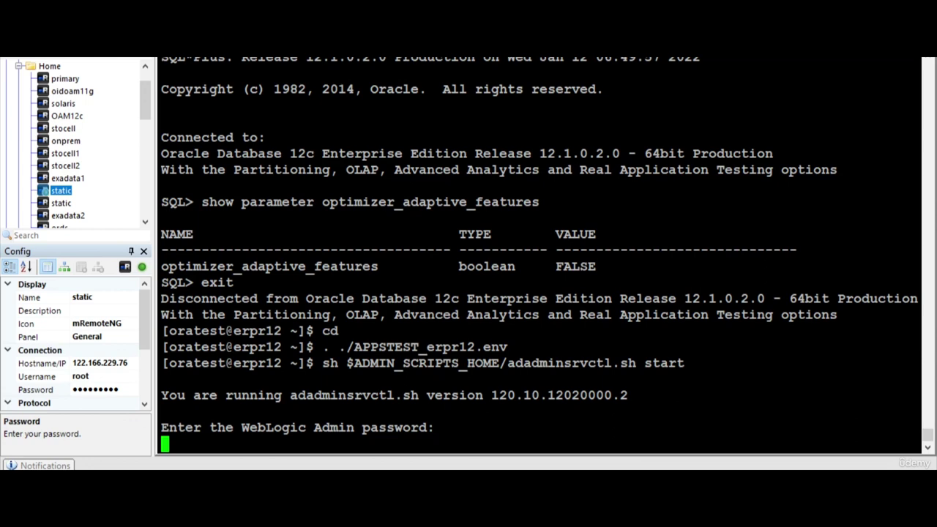
{"action": "key", "text": "Return"}
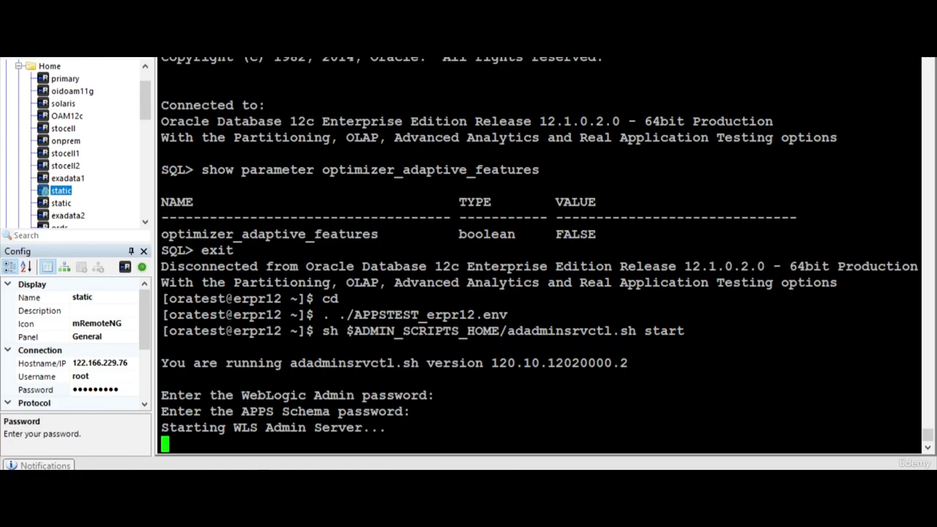
{"action": "key", "text": "alt+Tab"}
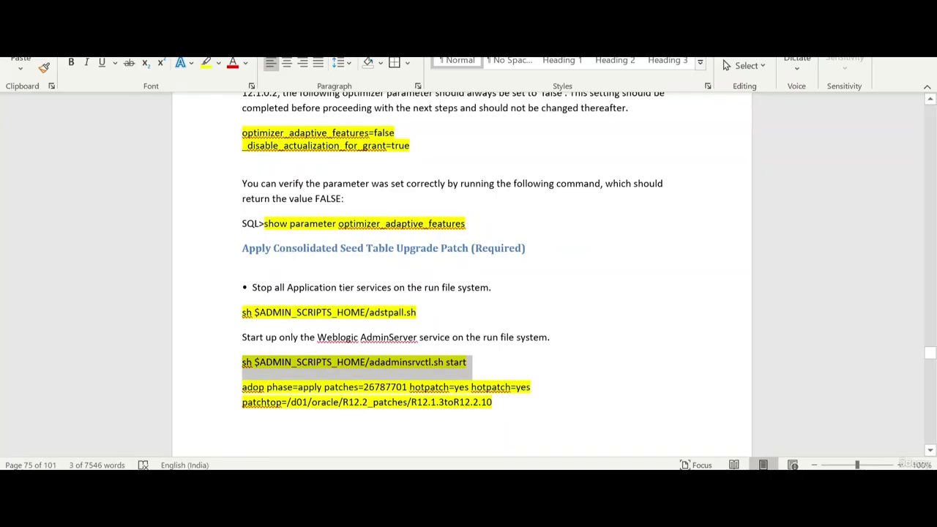
Step: Select the adop phase=apply patches=26787701 command and switch to the terminal
{"action": "scroll", "coordinate": [461, 351], "scroll_direction": "down", "scroll_amount": 3}
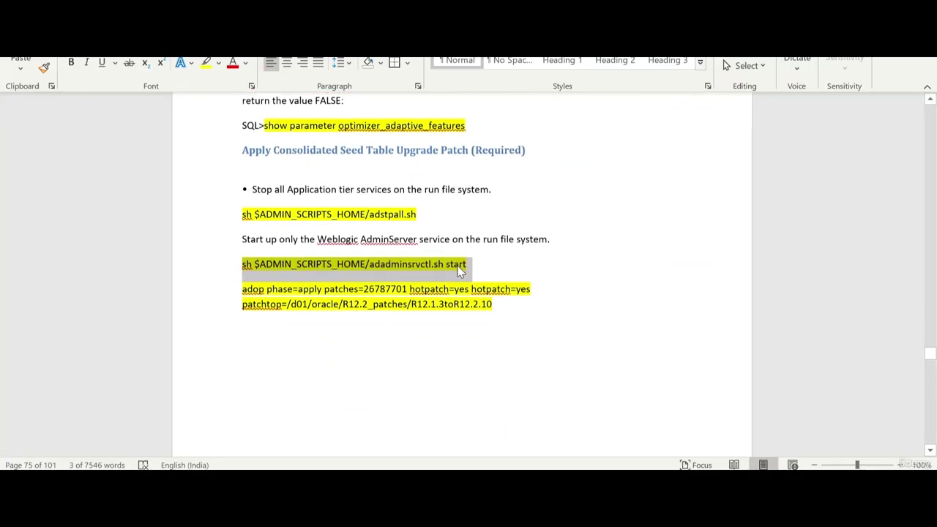
{"action": "left_click_drag", "start_coordinate": [495, 300], "coordinate": [242, 281]}
{"action": "key", "text": "ctrl+c"}
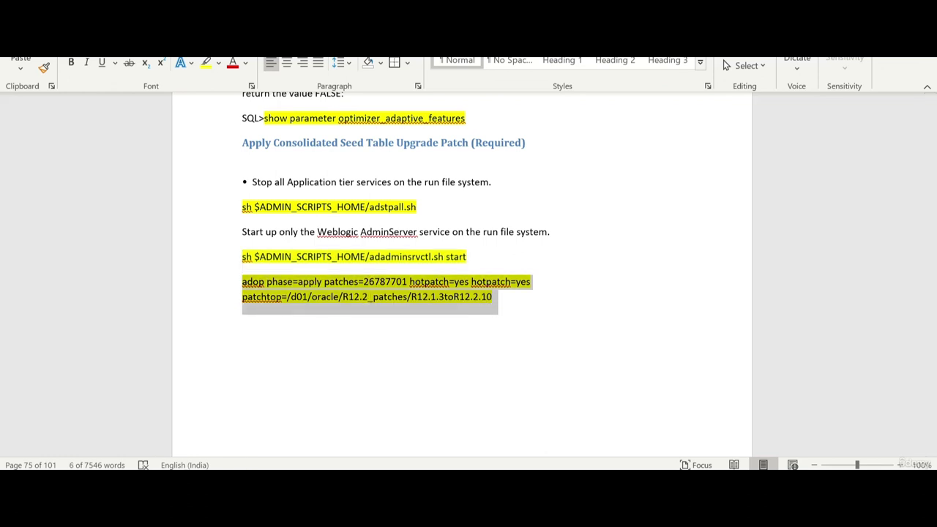
{"action": "key", "text": "alt+Tab"}
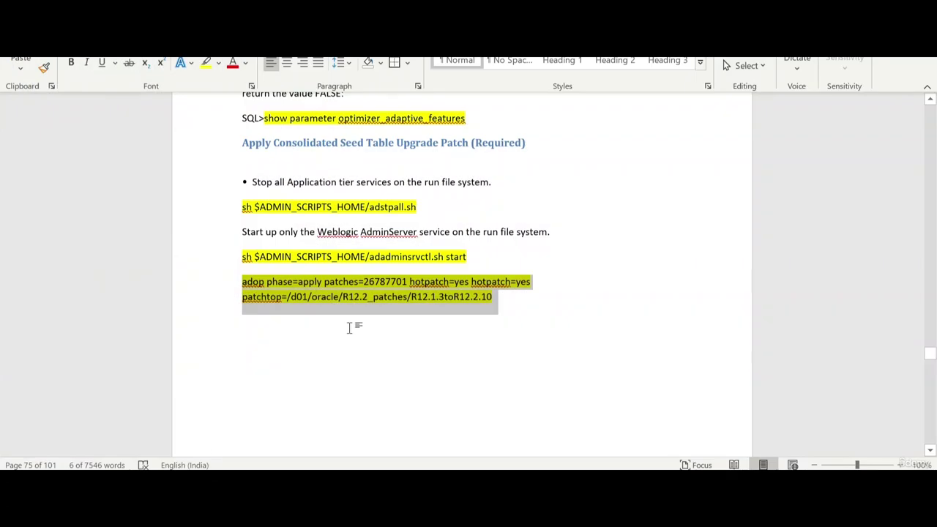
Step: Review the AdminServer NodeManager startup log down to the AdminServer.out line
{"action": "scroll", "coordinate": [349, 328], "scroll_direction": "down", "scroll_amount": 10}
{"action": "scroll", "coordinate": [462, 293], "scroll_direction": "down", "scroll_amount": 3}
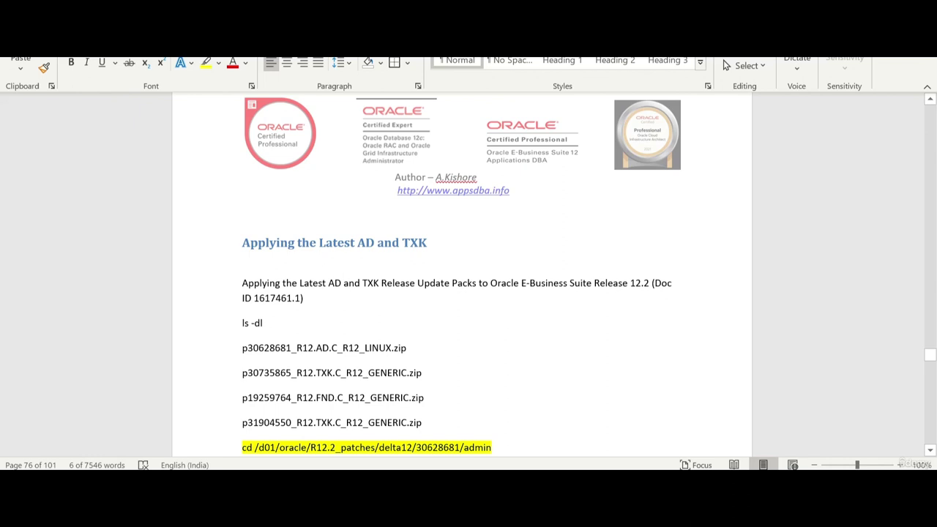
{"action": "scroll", "coordinate": [461, 272], "scroll_direction": "down", "scroll_amount": 6}
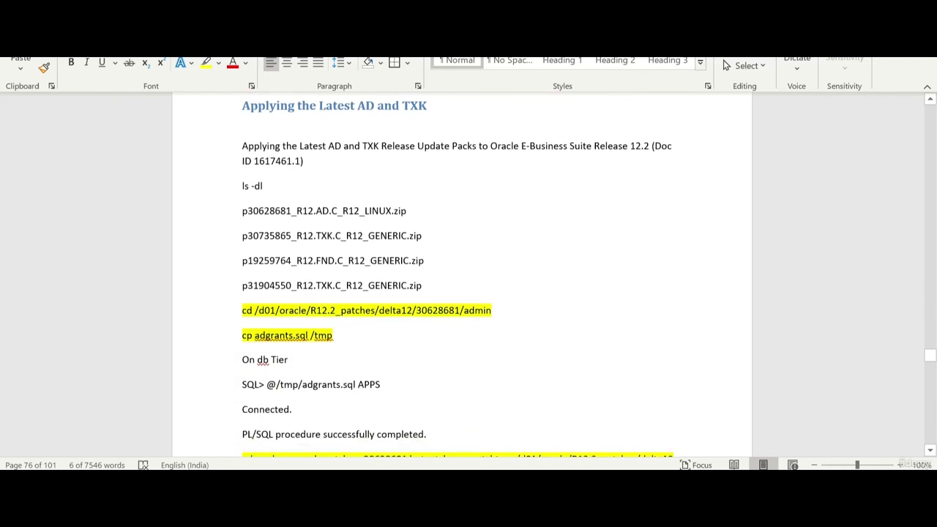
{"action": "scroll", "coordinate": [461, 276], "scroll_direction": "down", "scroll_amount": 3}
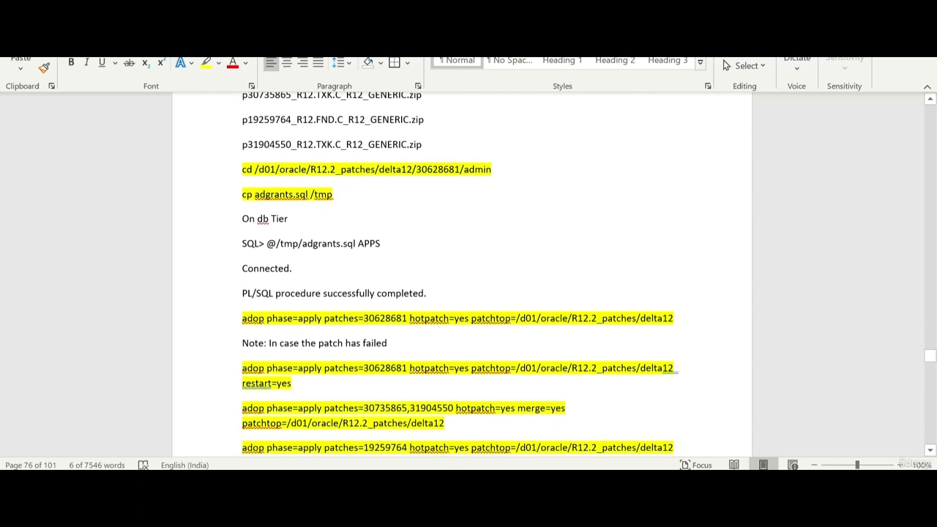
{"action": "scroll", "coordinate": [462, 272], "scroll_direction": "up", "scroll_amount": 7}
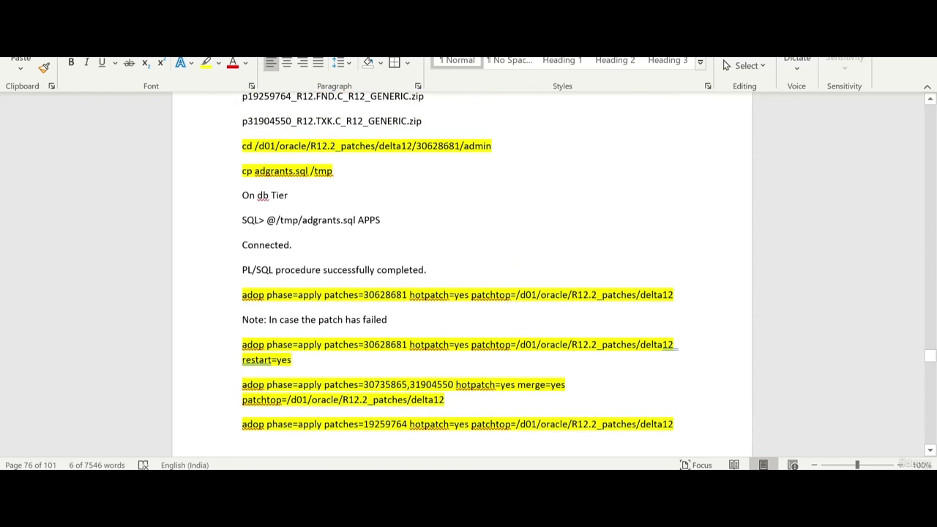
{"action": "scroll", "coordinate": [383, 295], "scroll_direction": "up", "scroll_amount": 4}
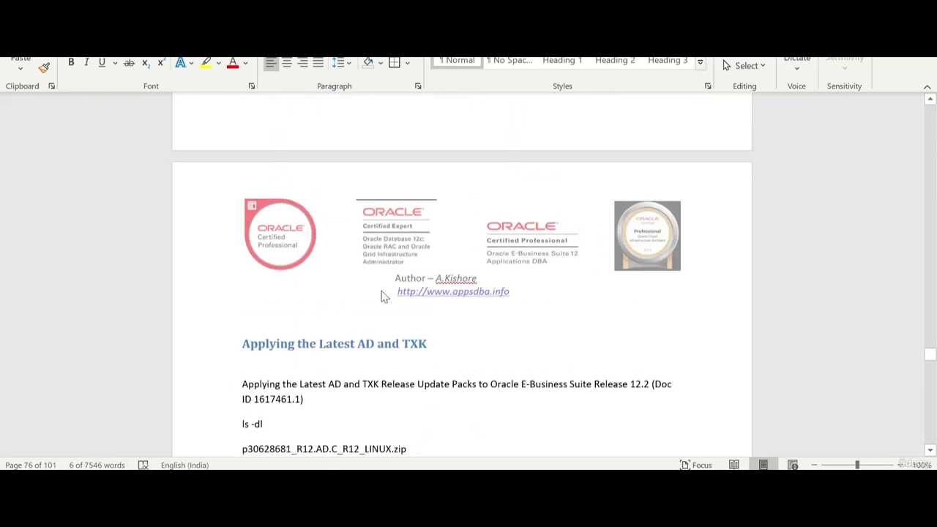
{"action": "scroll", "coordinate": [396, 359], "scroll_direction": "up", "scroll_amount": 3}
{"action": "scroll", "coordinate": [396, 359], "scroll_direction": "up", "scroll_amount": 6}
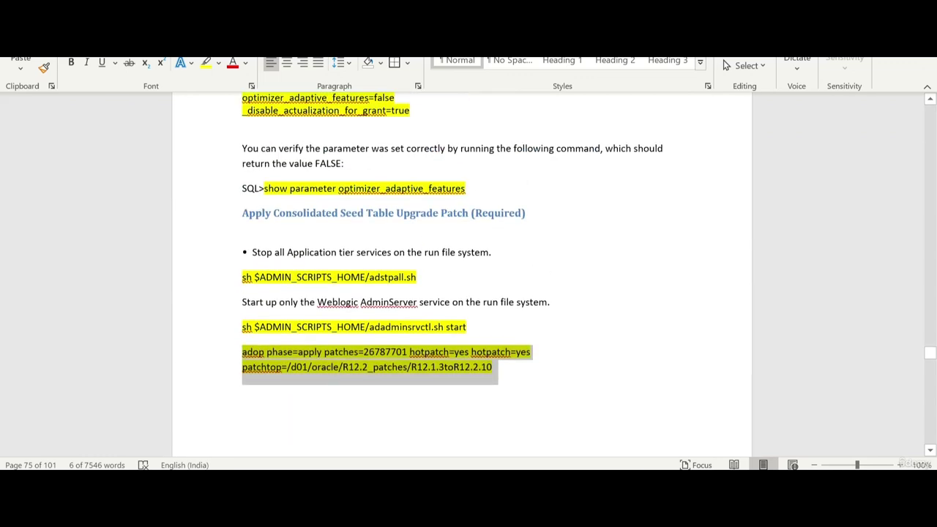
{"action": "key", "text": "alt+Tab"}
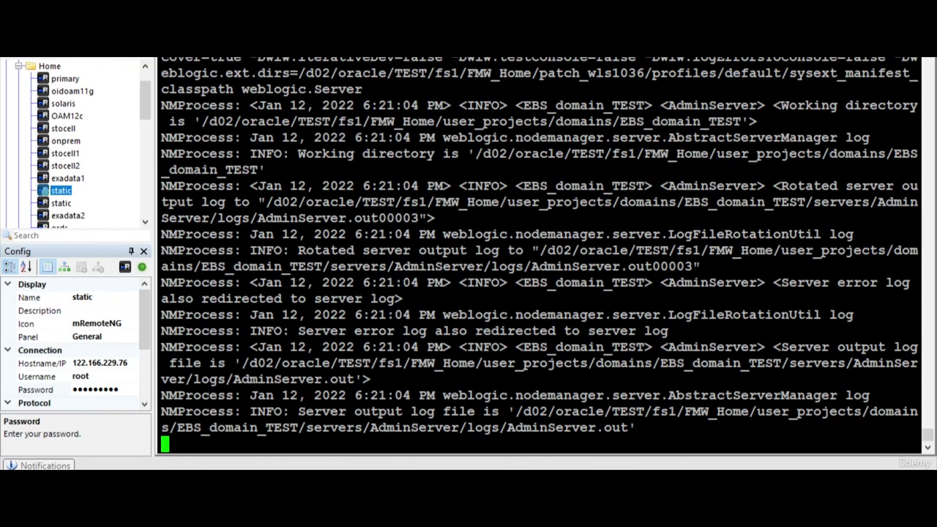
Step: Paste and run the adop apply for patch 26787701, which fails demanding an abandon or restart option
{"action": "key", "text": "alt+Tab"}
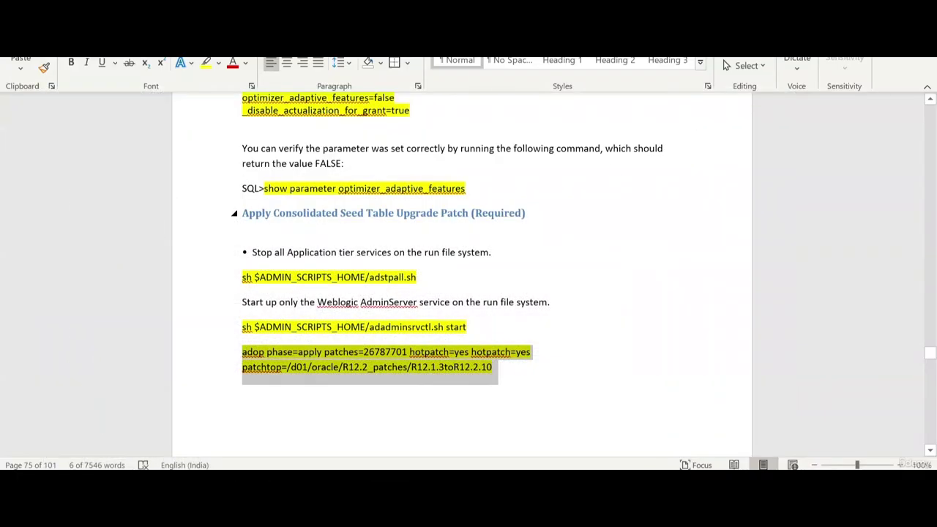
{"action": "key", "text": "alt+Tab"}
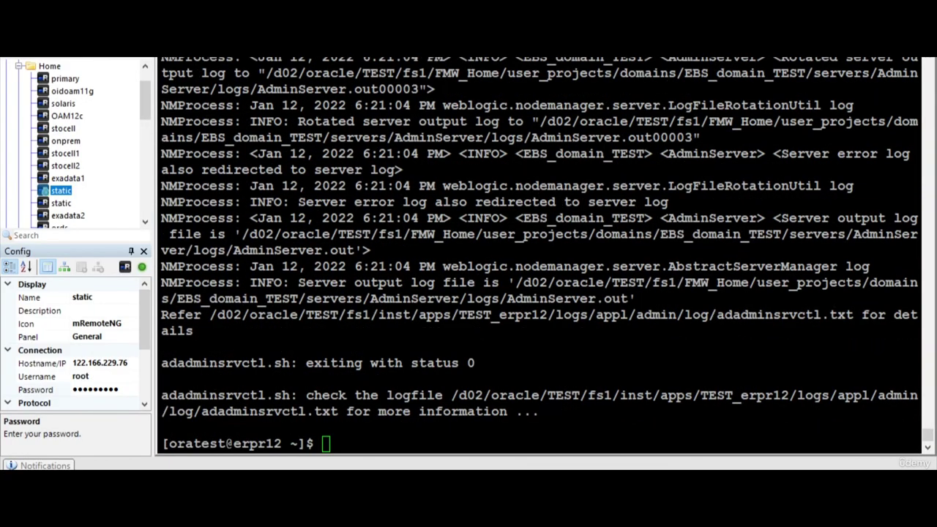
{"action": "key", "text": "shift+Insert"}
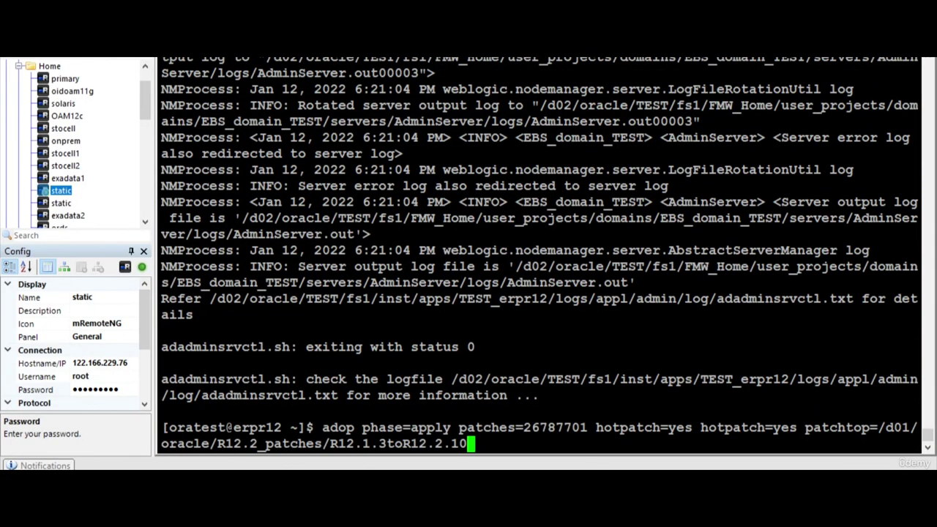
{"action": "key", "text": "Return"}
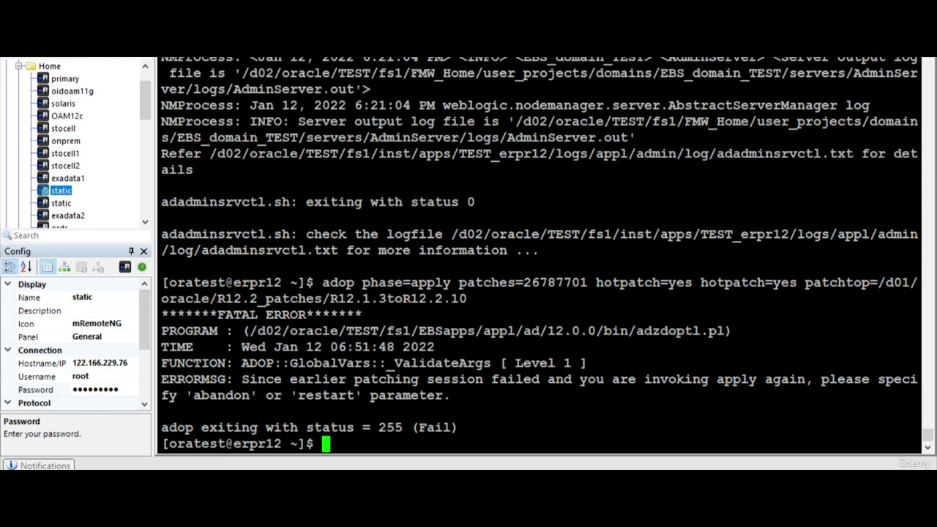
{"action": "double_click", "coordinate": [484, 331]}
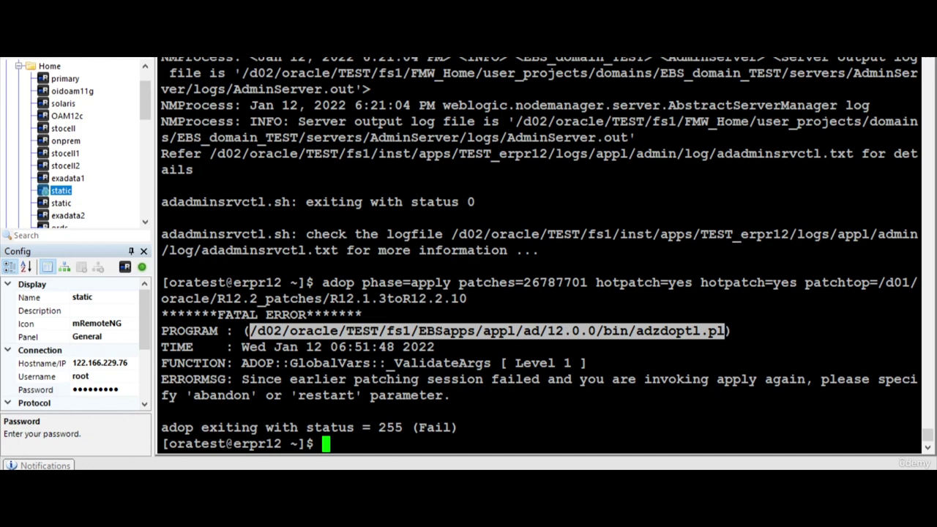
Step: Rerun the patch 26787701 adop apply command with abandon=yes appended
{"action": "key", "text": "Up"}
{"action": "type", "text": "restart"}
{"action": "key", "text": "BackSpace"}
{"action": "key", "text": "BackSpace"}
{"action": "key", "text": "BackSpace"}
{"action": "key", "text": "BackSpace"}
{"action": "key", "text": "BackSpace"}
{"action": "key", "text": "BackSpace"}
{"action": "key", "text": "BackSpace"}
{"action": "type", "text": "abandon=yes"}
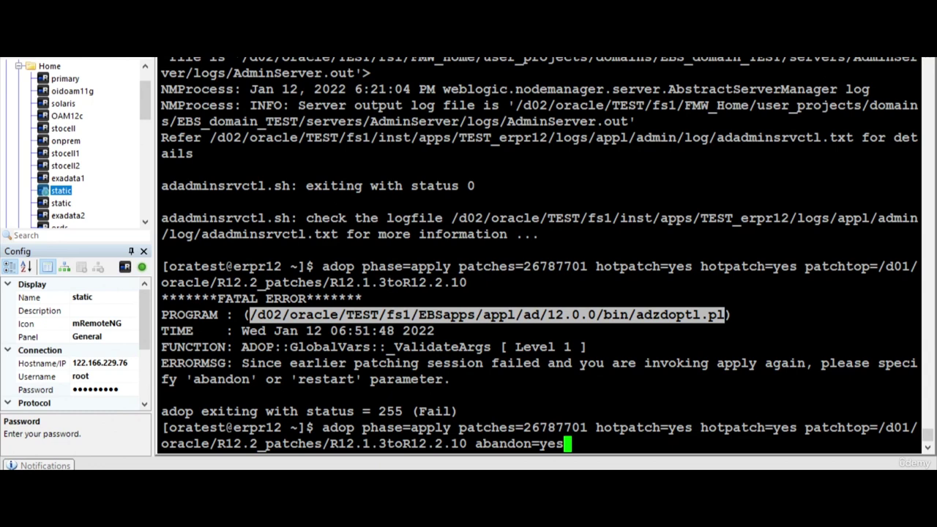
{"action": "key", "text": "Return"}
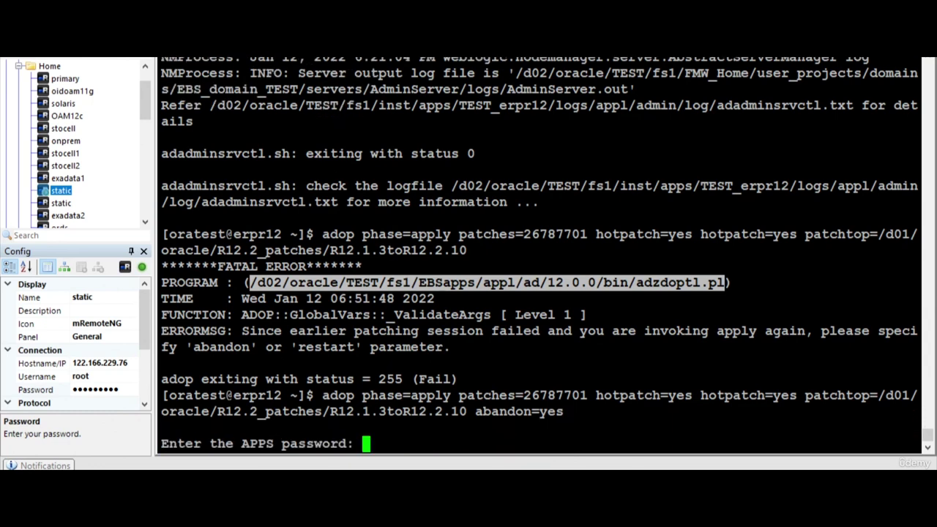
Step: Supply the APPS, SYSTEM and WLSADMIN passwords and accept the default run context file
{"action": "key", "text": "Return"}
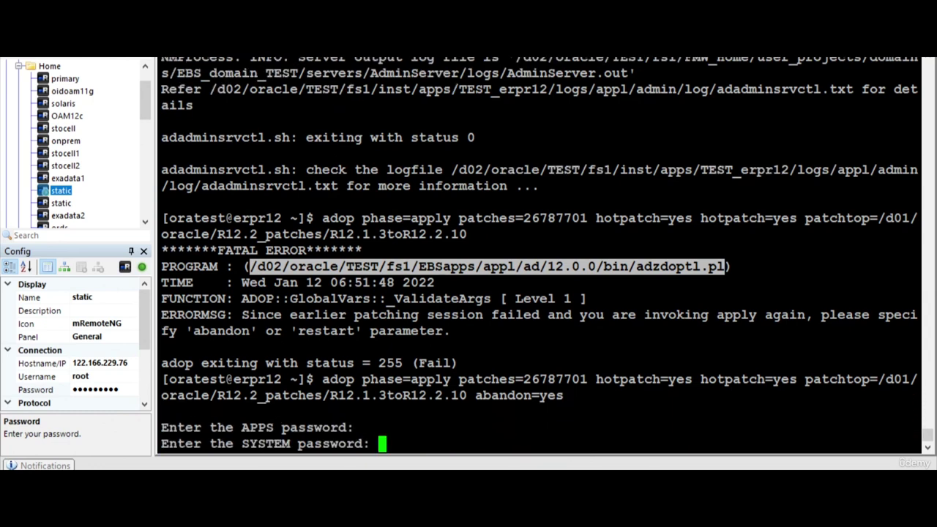
{"action": "key", "text": "Return"}
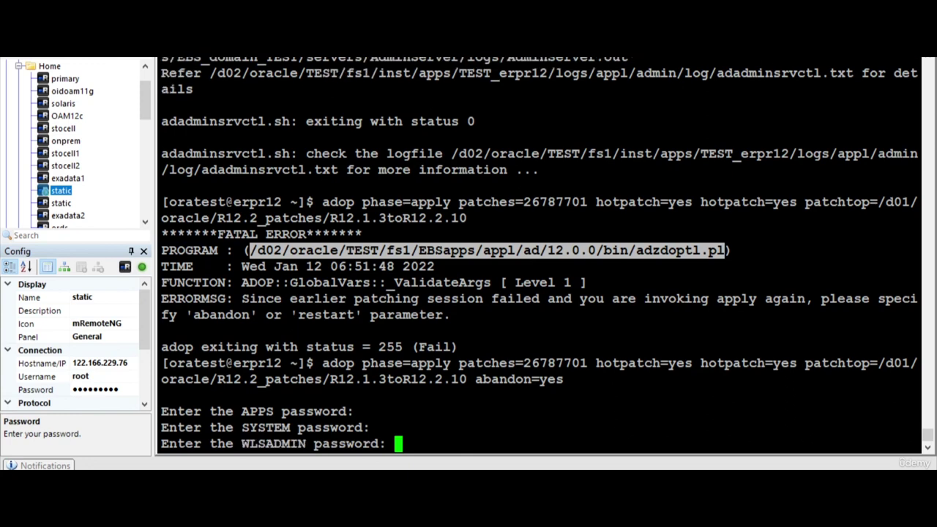
{"action": "key", "text": "Return"}
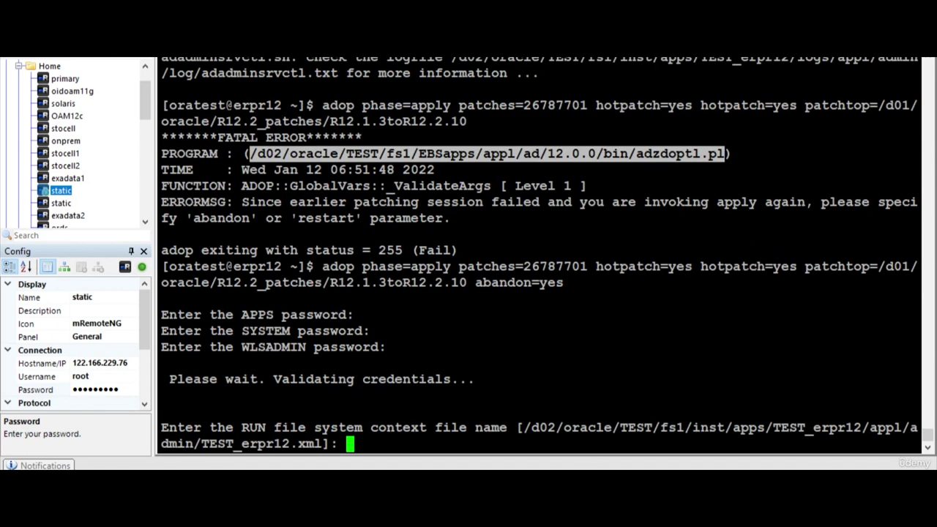
{"action": "key", "text": "Return"}
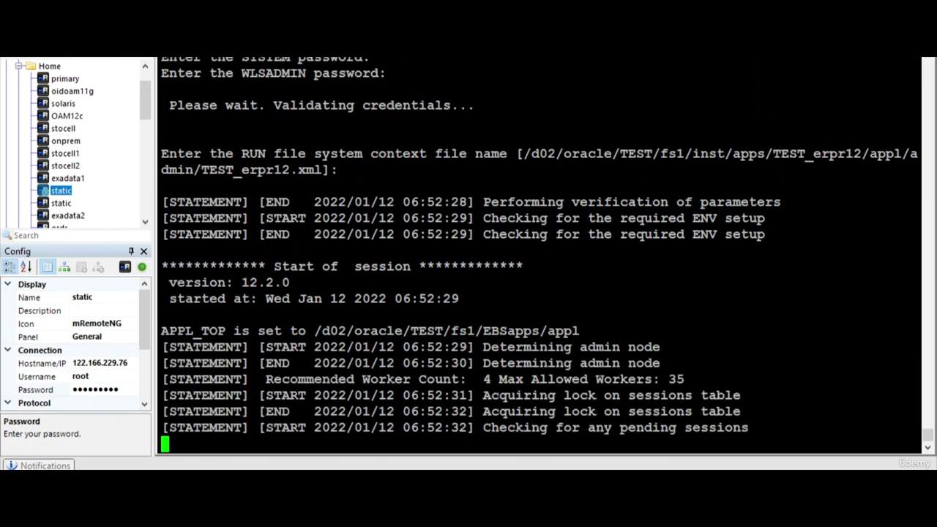
{"action": "scroll", "coordinate": [539, 253], "scroll_direction": "up", "scroll_amount": 4}
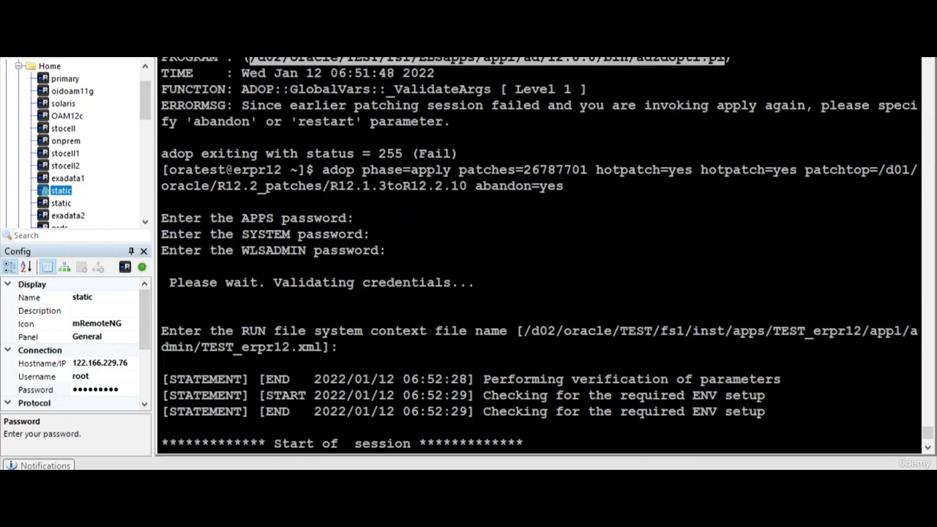
{"action": "scroll", "coordinate": [538, 253], "scroll_direction": "down", "scroll_amount": 4}
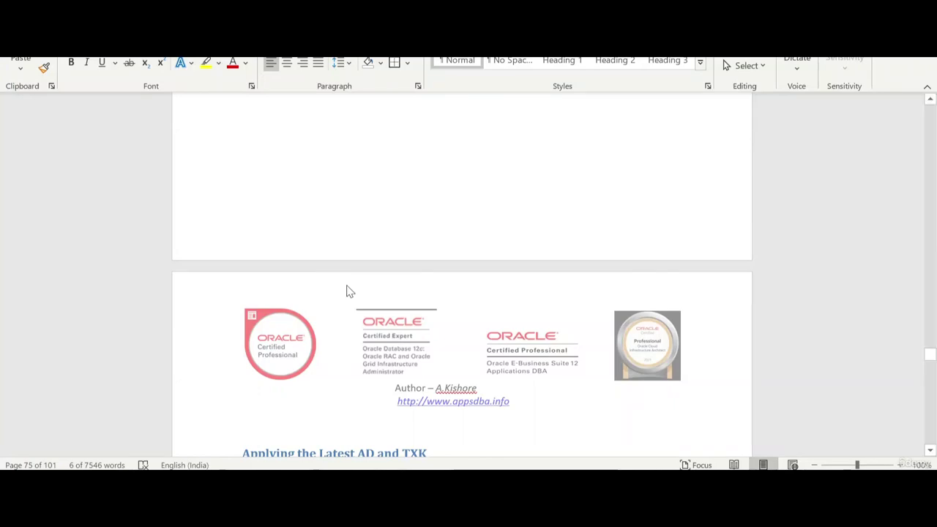
Step: Scroll the runbook down to the 'Applying the Latest AD and TXK' heading on page 76
{"action": "scroll", "coordinate": [347, 291], "scroll_direction": "down", "scroll_amount": 15}
{"action": "scroll", "coordinate": [461, 274], "scroll_direction": "up", "scroll_amount": 10}
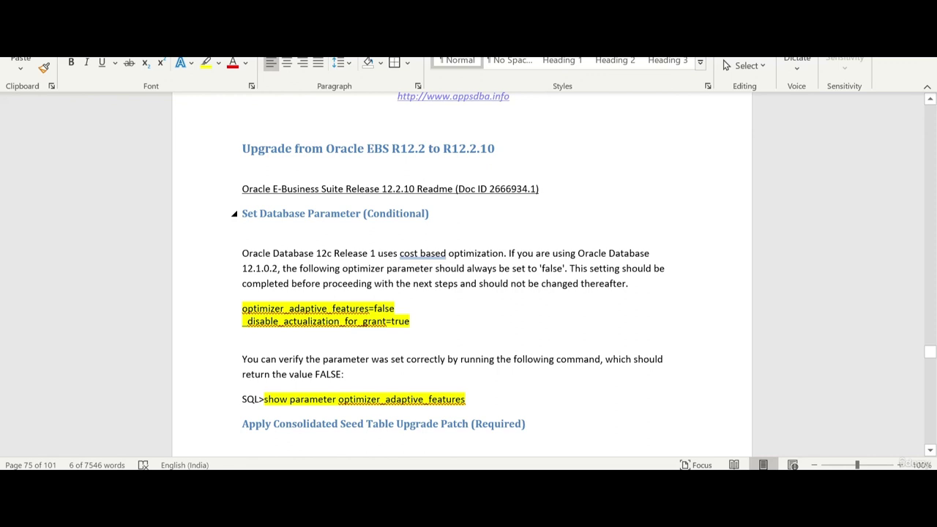
{"action": "scroll", "coordinate": [447, 270], "scroll_direction": "down", "scroll_amount": 2}
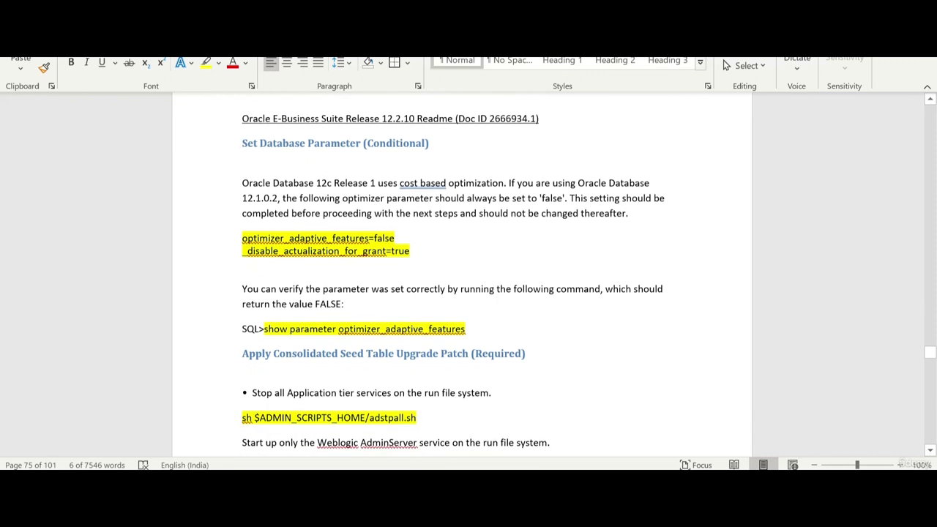
{"action": "scroll", "coordinate": [454, 274], "scroll_direction": "down", "scroll_amount": 3}
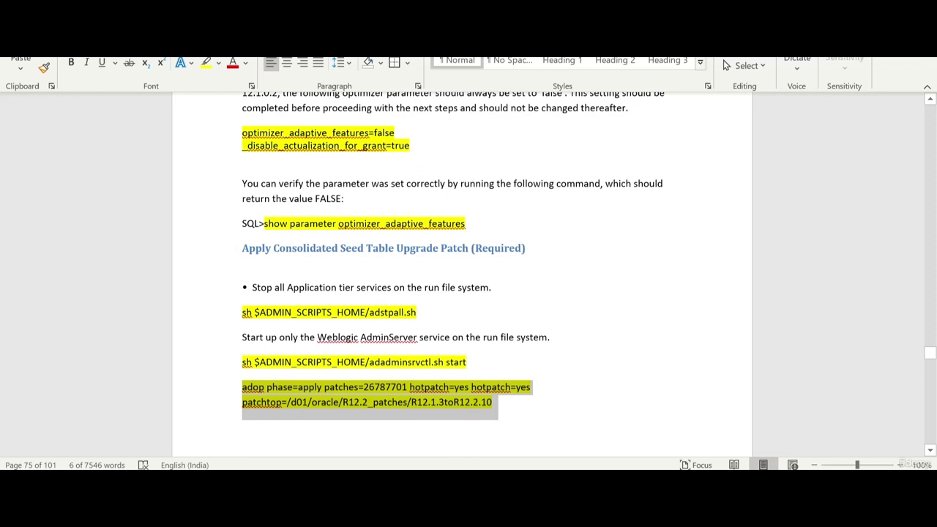
{"action": "scroll", "coordinate": [452, 296], "scroll_direction": "down", "scroll_amount": 12}
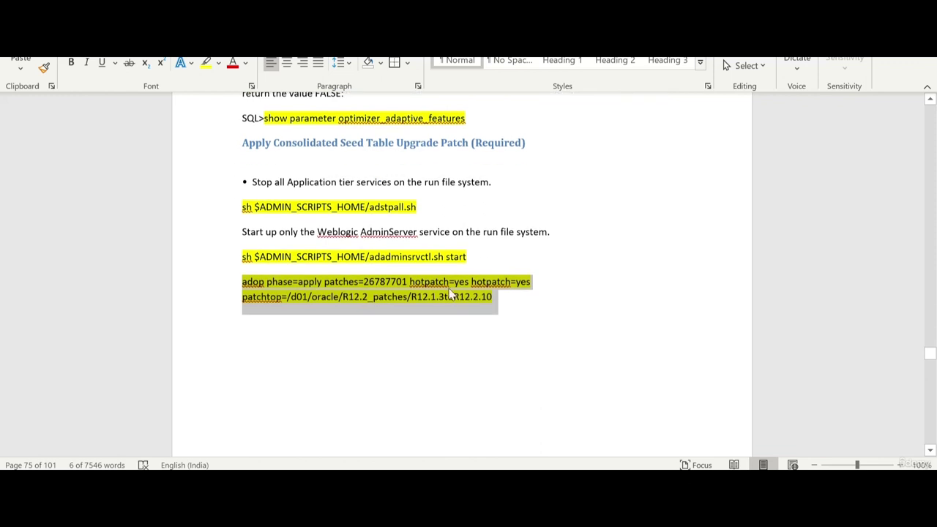
{"action": "scroll", "coordinate": [452, 296], "scroll_direction": "down", "scroll_amount": 2}
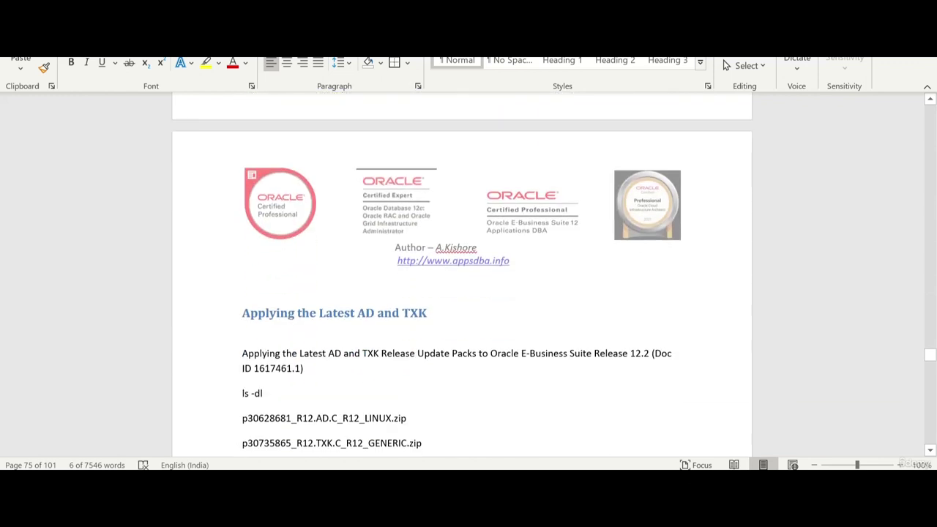
{"action": "scroll", "coordinate": [462, 274], "scroll_direction": "down", "scroll_amount": 3}
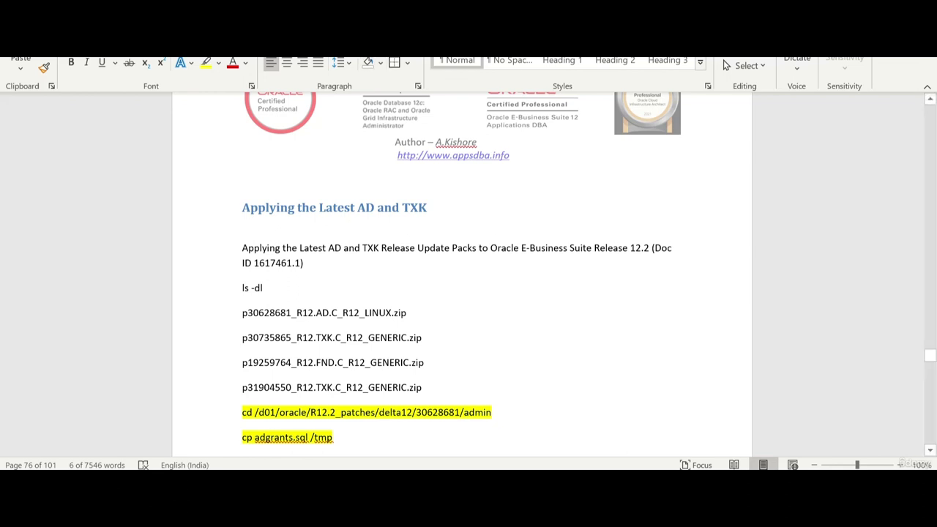
Step: Apply the No Spacing style to the four patch zip file lines
{"action": "scroll", "coordinate": [462, 278], "scroll_direction": "up", "scroll_amount": 10}
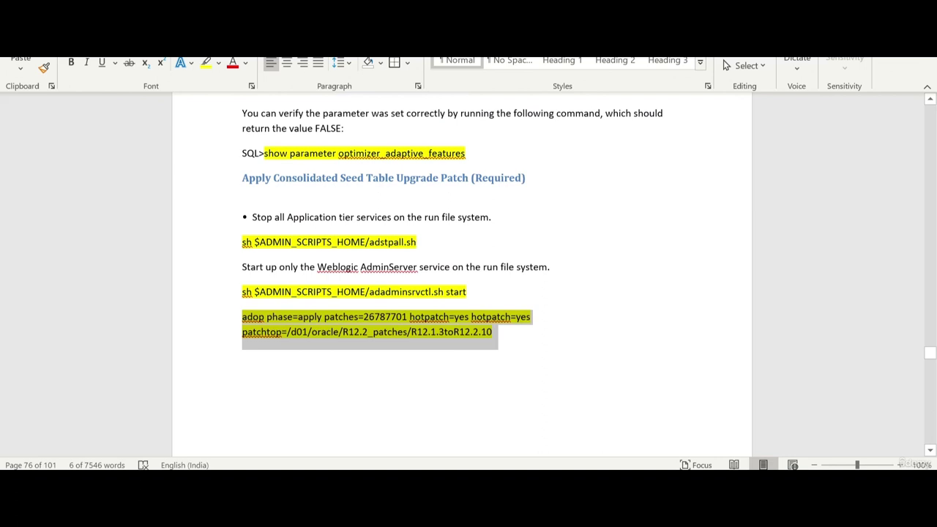
{"action": "scroll", "coordinate": [462, 278], "scroll_direction": "down", "scroll_amount": 13}
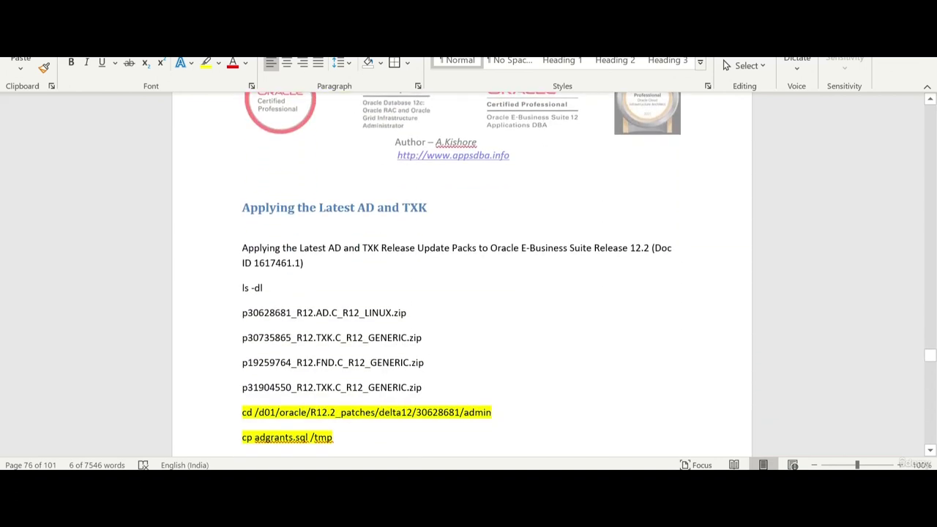
{"action": "scroll", "coordinate": [462, 279], "scroll_direction": "down", "scroll_amount": 1}
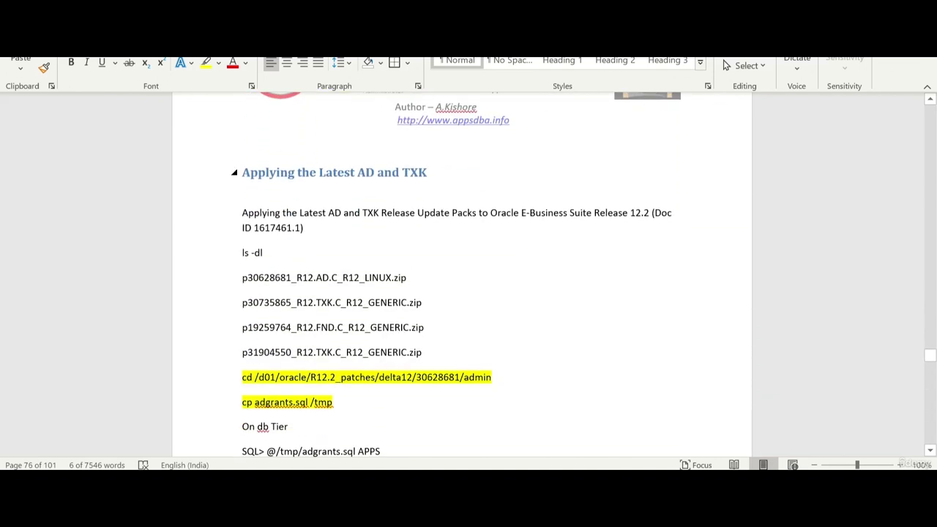
{"action": "scroll", "coordinate": [461, 278], "scroll_direction": "down", "scroll_amount": 3}
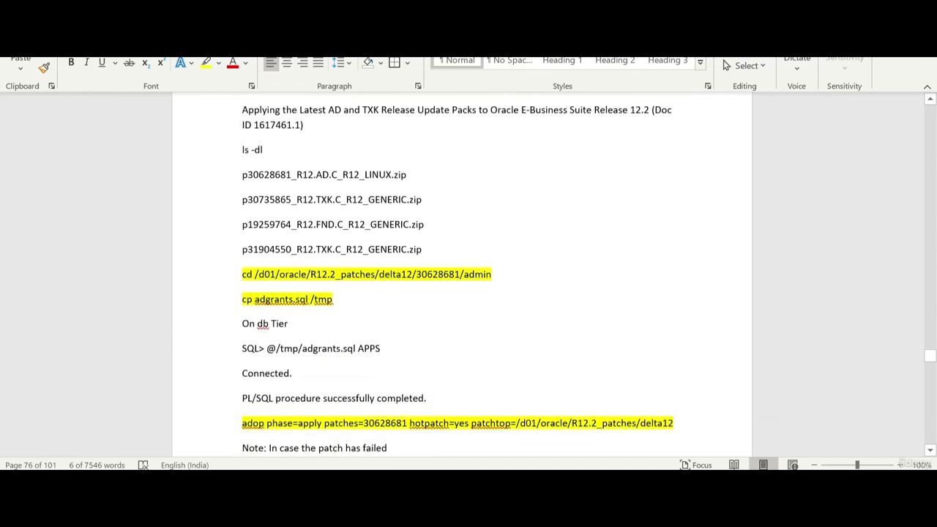
{"action": "left_click_drag", "start_coordinate": [241, 172], "coordinate": [423, 248]}
{"action": "left_click", "coordinate": [511, 60]}
Step: Add a blank line after the zip list and copy the cd command for the 30628681 admin folder
{"action": "left_click", "coordinate": [442, 214]}
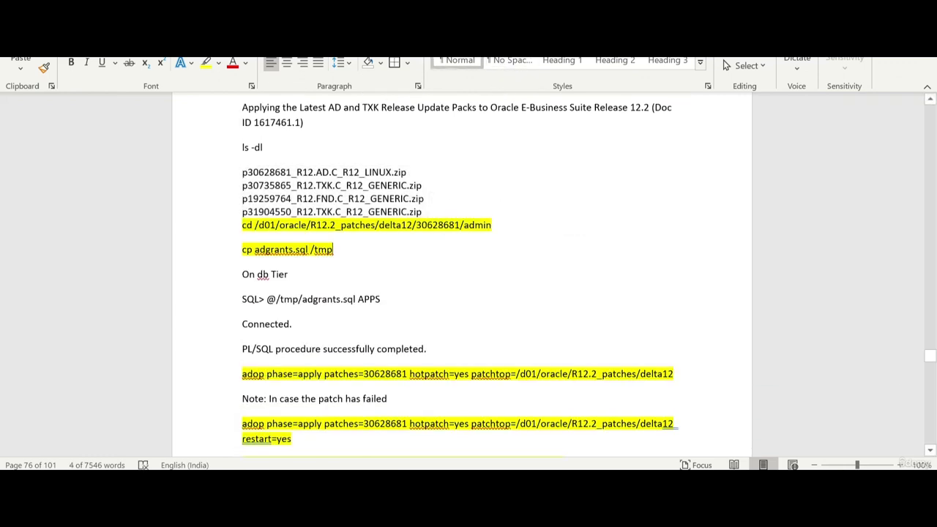
{"action": "key", "text": "Return"}
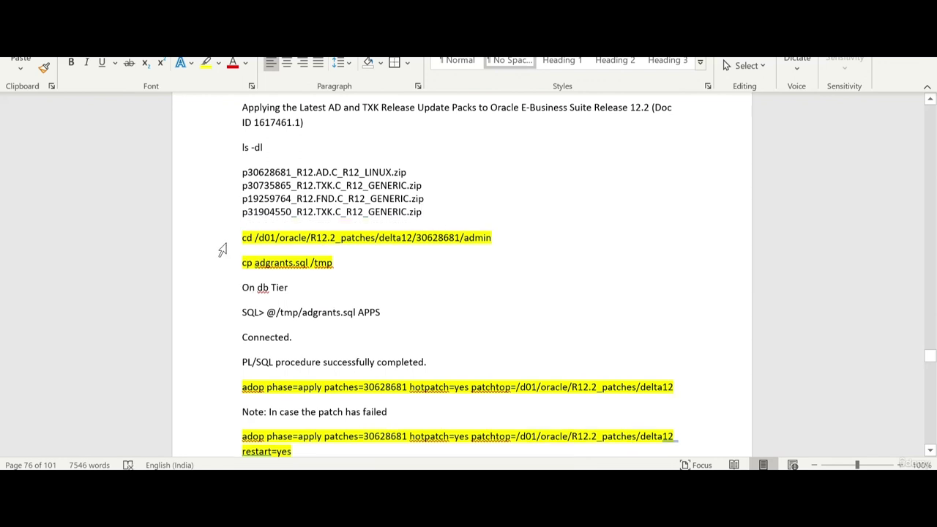
{"action": "left_click", "coordinate": [220, 249]}
{"action": "key", "text": "ctrl+c"}
Step: Change into the 30628681 admin folder and copy adgrants.sql to /tmp
{"action": "key", "text": "alt+Tab"}
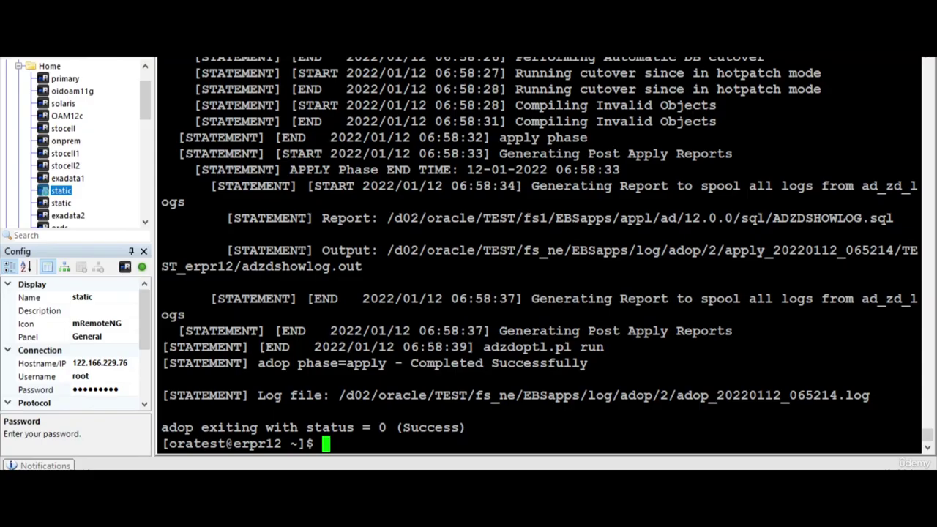
{"action": "key", "text": "shift+Insert"}
{"action": "key", "text": "Return"}
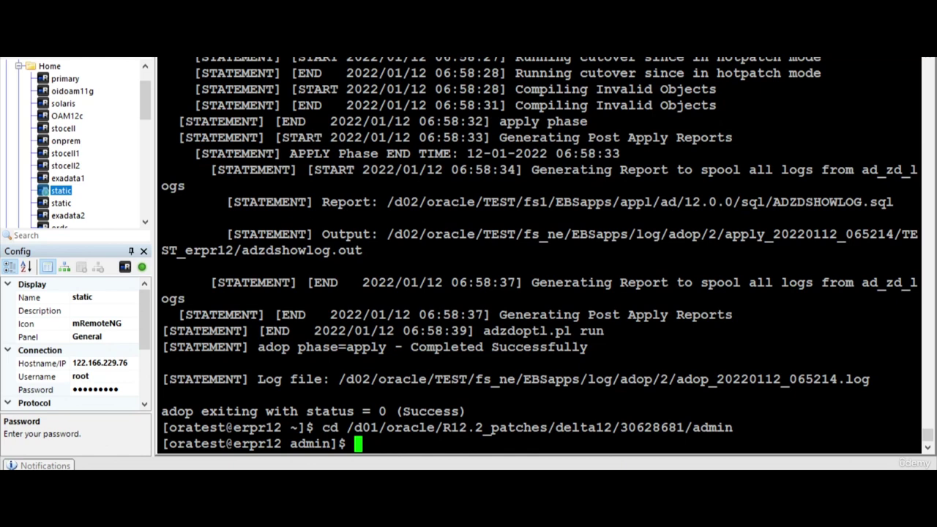
{"action": "type", "text": "cp adg"}
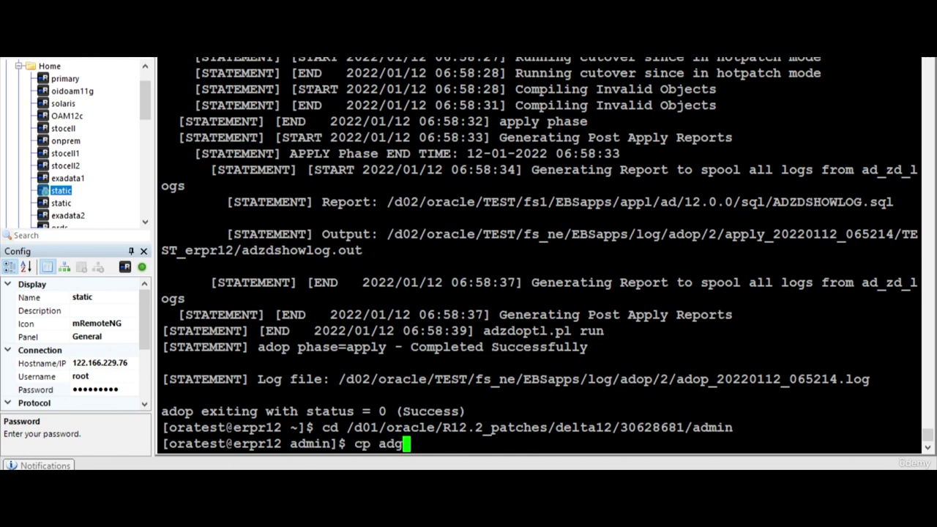
{"action": "type", "text": "rants.sql /t,"}
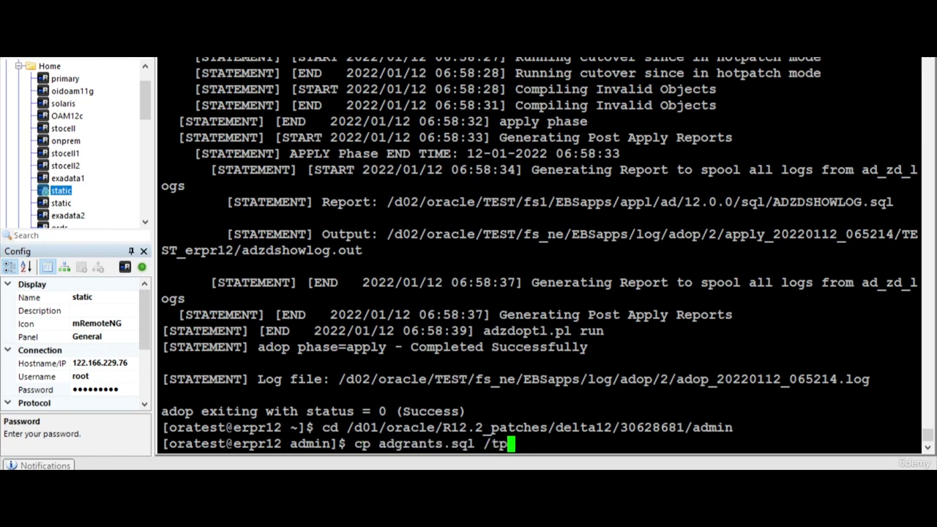
{"action": "key", "text": "BackSpace"}
{"action": "type", "text": "mp"}
{"action": "key", "text": "Return"}
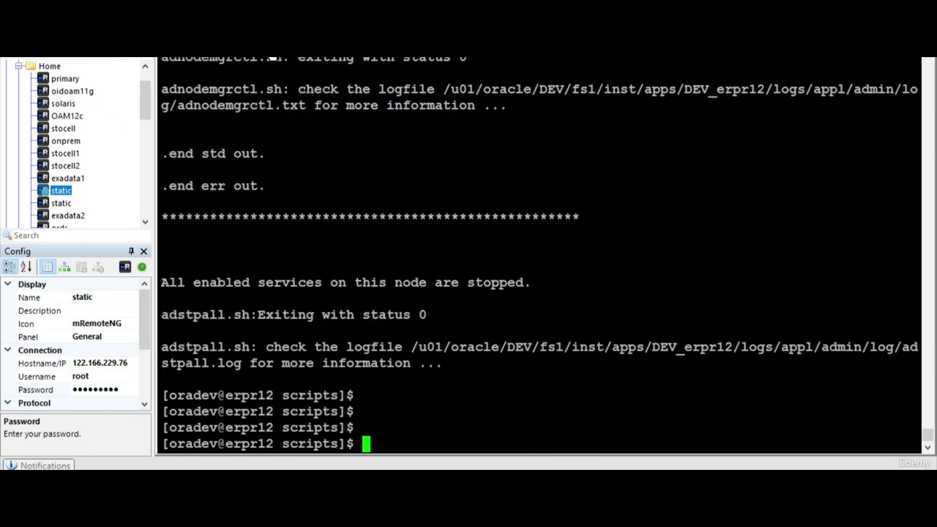
Step: Connect to erpr12 as root over ssh, accepting the new host key
{"action": "type", "text": "cd"}
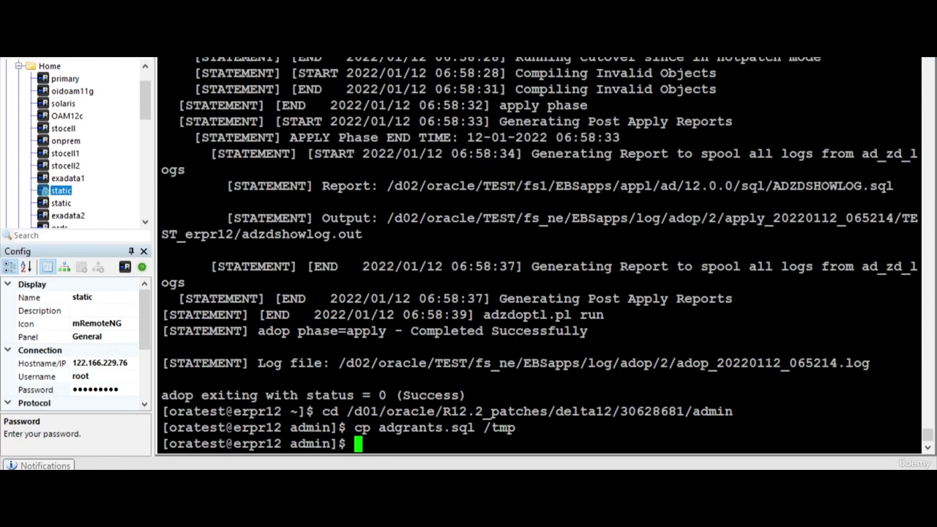
{"action": "type", "text": "ssh root@"}
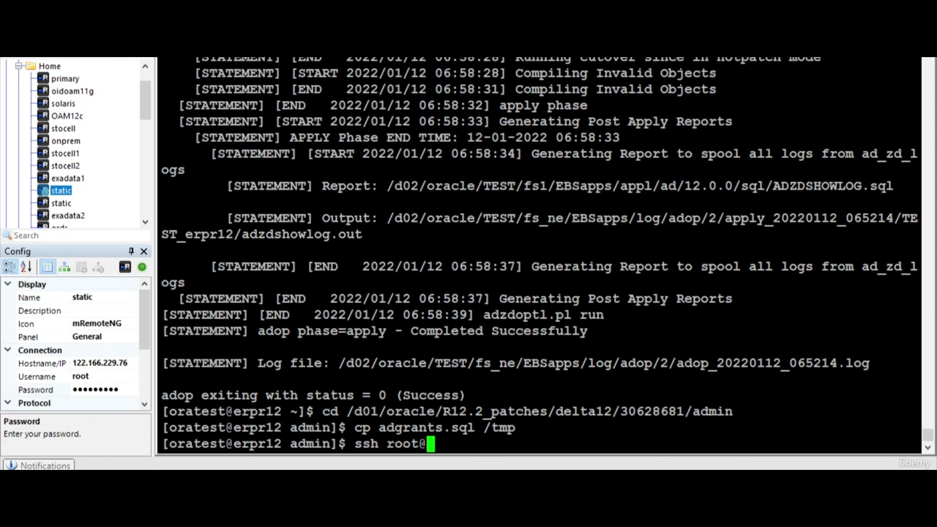
{"action": "double_click", "coordinate": [258, 444]}
{"action": "right_click", "coordinate": [258, 444]}
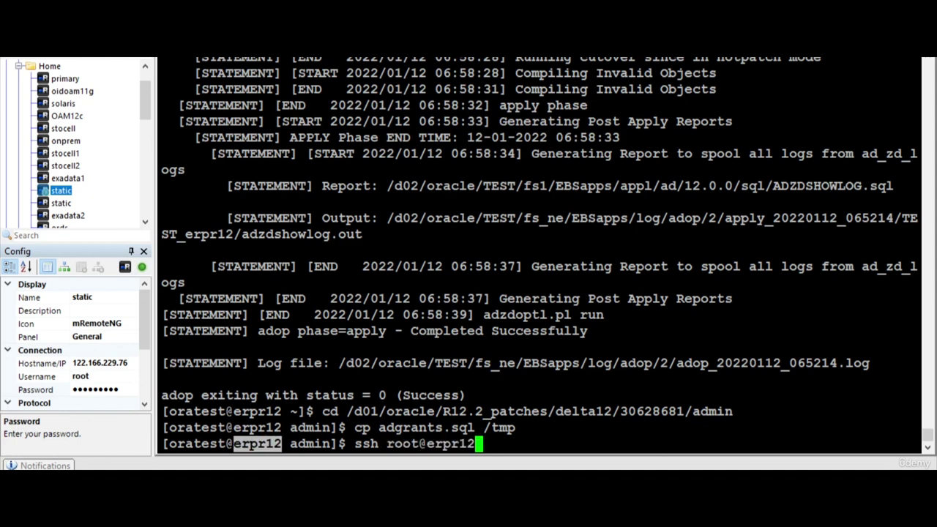
{"action": "key", "text": "Return"}
{"action": "type", "text": "yes"}
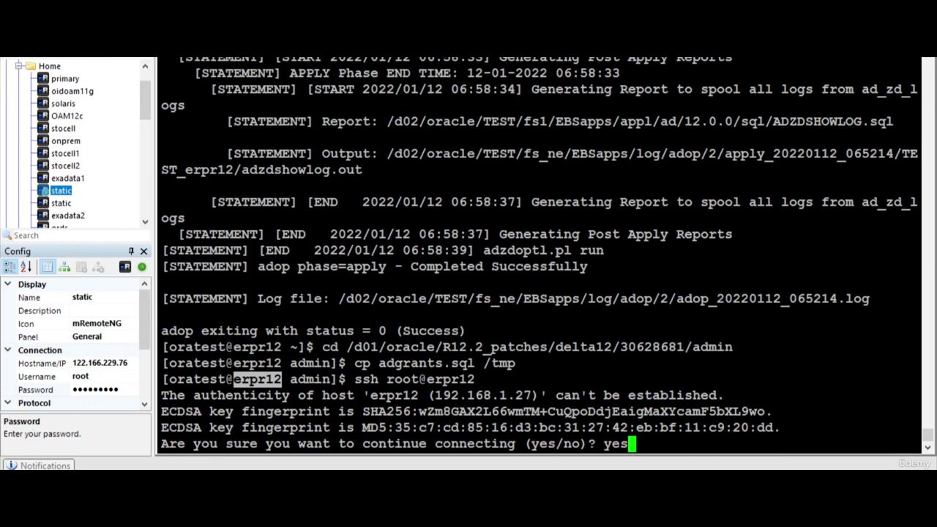
{"action": "key", "text": "Return"}
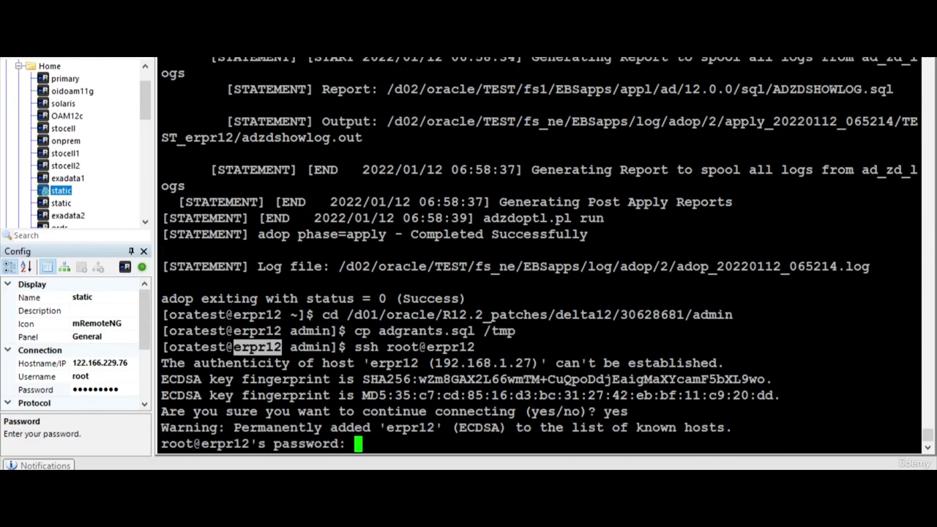
{"action": "key", "text": "Return"}
Step: Switch to the oratest user and source TEST_erpr12.env
{"action": "type", "text": "su - o"}
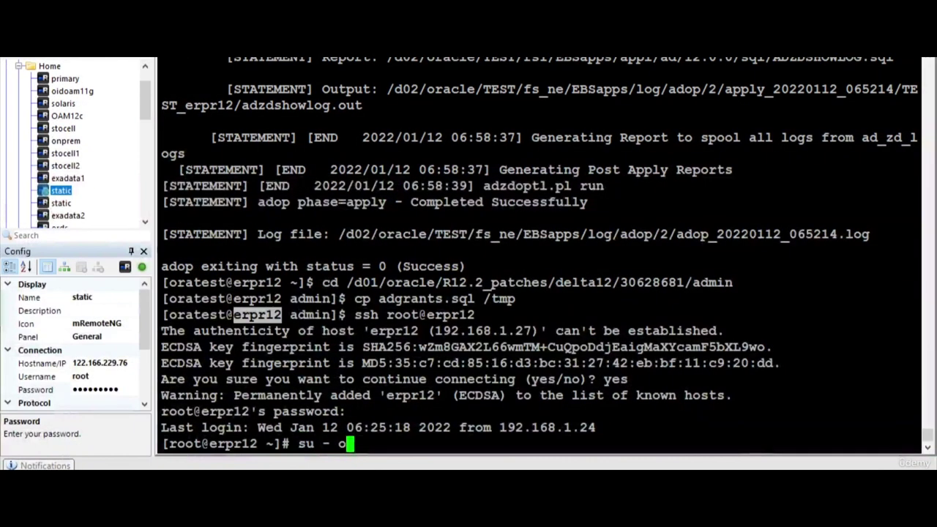
{"action": "type", "text": "ratest"}
{"action": "key", "text": "BackSpace"}
{"action": "key", "text": "BackSpace"}
{"action": "type", "text": "est"}
{"action": "key", "text": "Return"}
{"action": "type", "text": ". "}
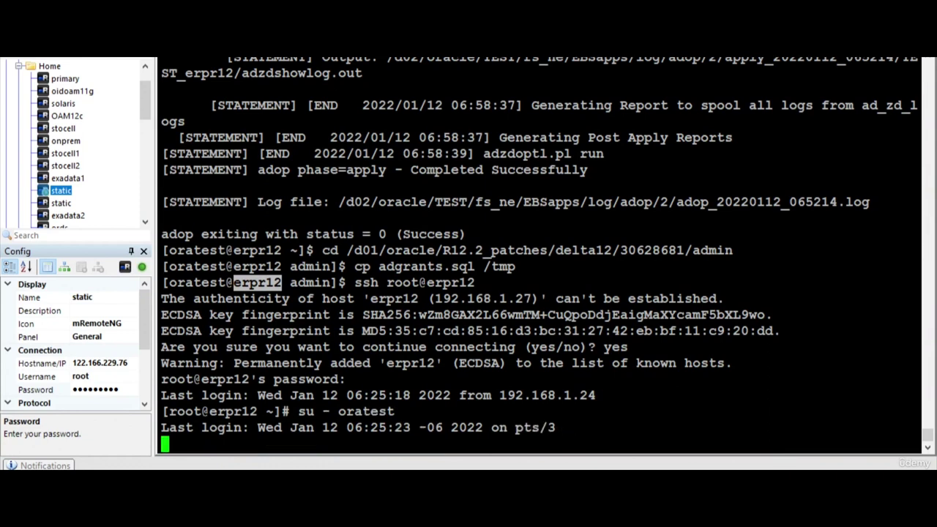
{"action": "type", "text": "./T"}
{"action": "key", "text": "Tab"}
{"action": "key", "text": "Return"}
{"action": "type", "text": "cd /tmp"}
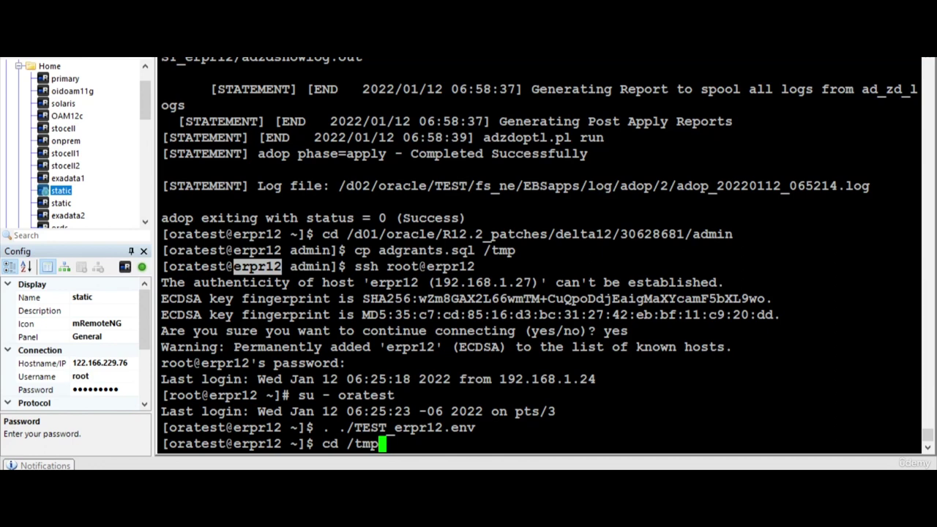
{"action": "key", "text": "Return"}
{"action": "type", "text": "sqlplus \"/a"}
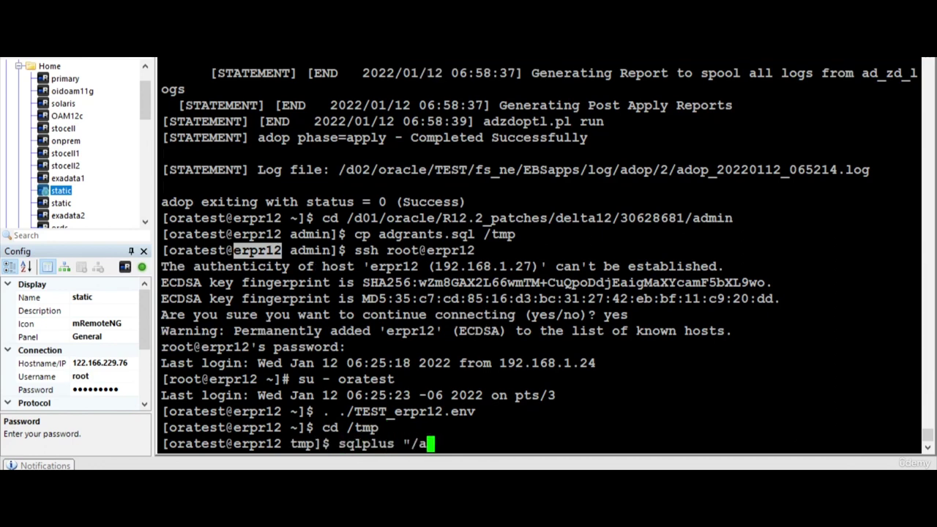
{"action": "type", "text": "s sysdba\" @ad"}
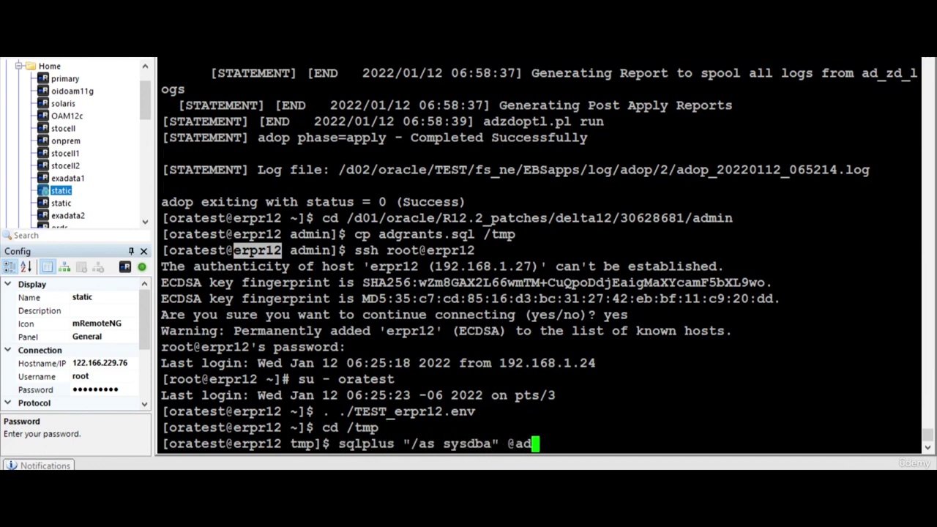
{"action": "type", "text": "grants.sql AP"}
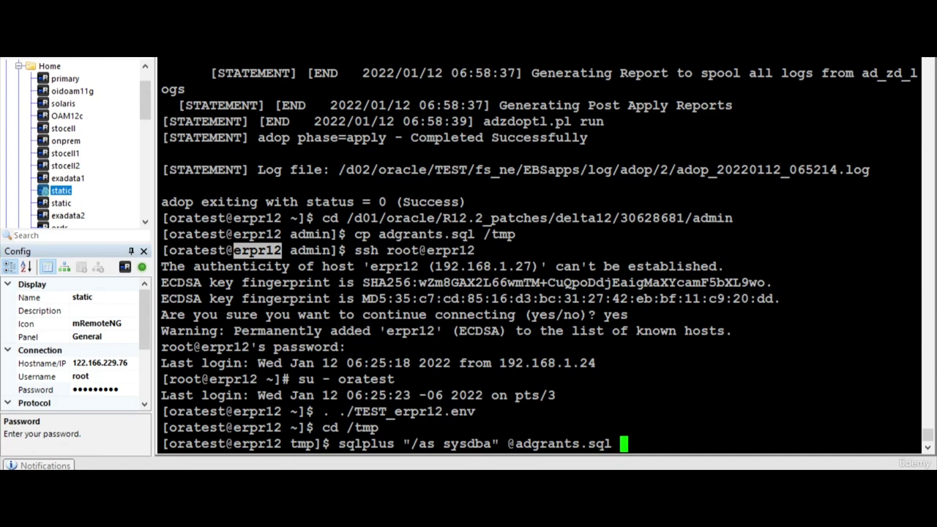
{"action": "type", "text": "PS"}
Step: Run adgrants.sql as sysdba, then exit the oratest shell and the ssh session to erpr12
{"action": "key", "text": "Return"}
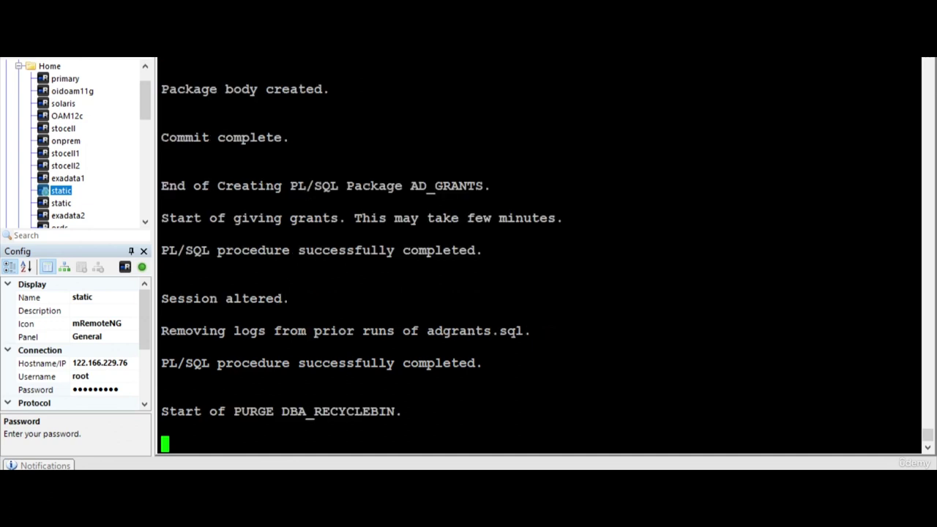
{"action": "type", "text": "exit"}
{"action": "key", "text": "Return"}
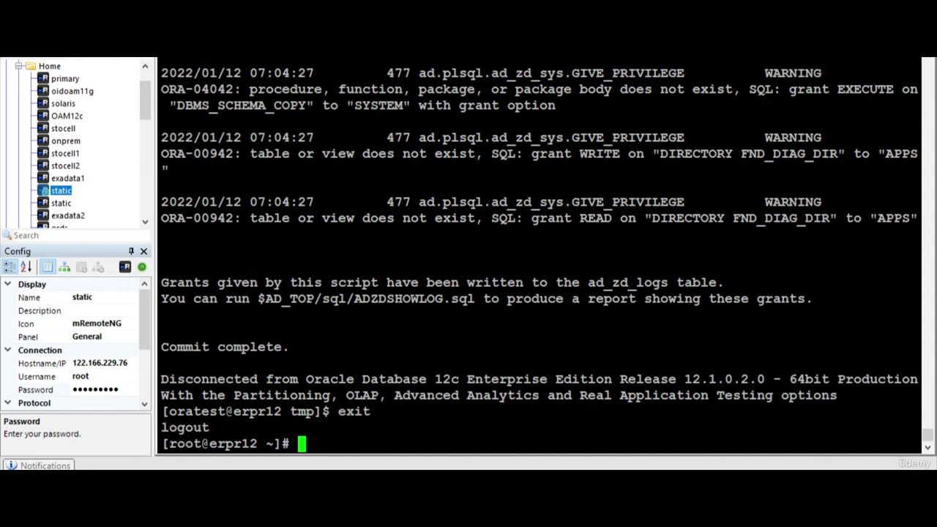
{"action": "type", "text": "exit"}
{"action": "key", "text": "Return"}
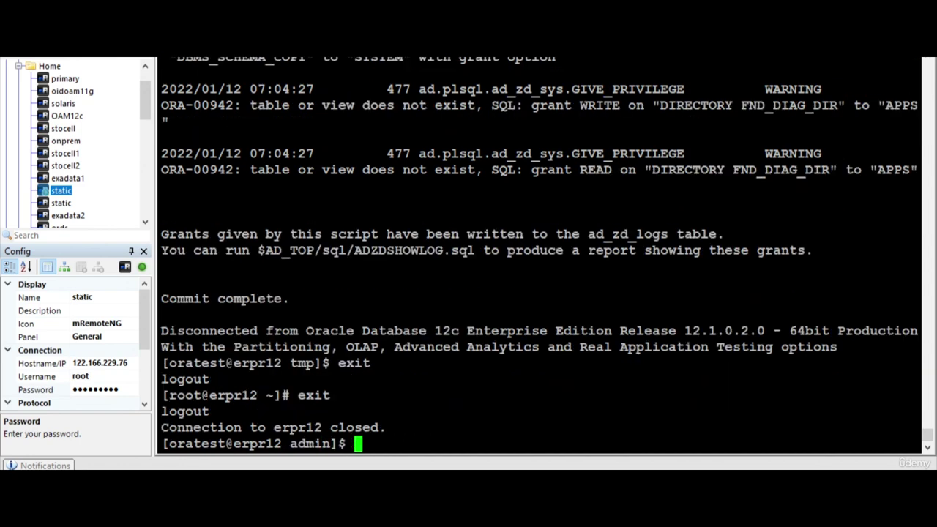
{"action": "key", "text": "Return"}
{"action": "key", "text": "Return"}
{"action": "key", "text": "Return"}
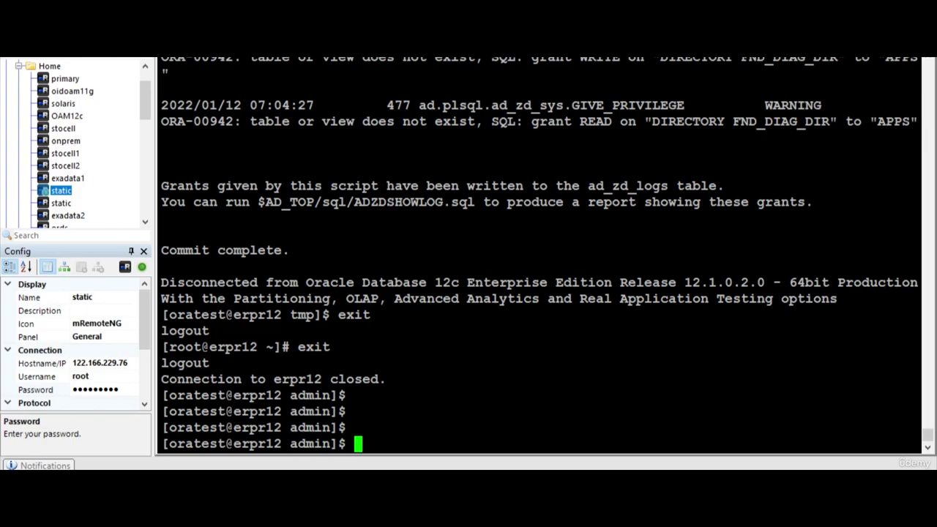
Step: Copy the patch 30628681 adop apply command from the runbook and paste it at the admin prompt
{"action": "key", "text": "alt+Tab"}
{"action": "triple_click", "coordinate": [366, 238]}
{"action": "scroll", "coordinate": [460, 274], "scroll_direction": "down", "scroll_amount": 3}
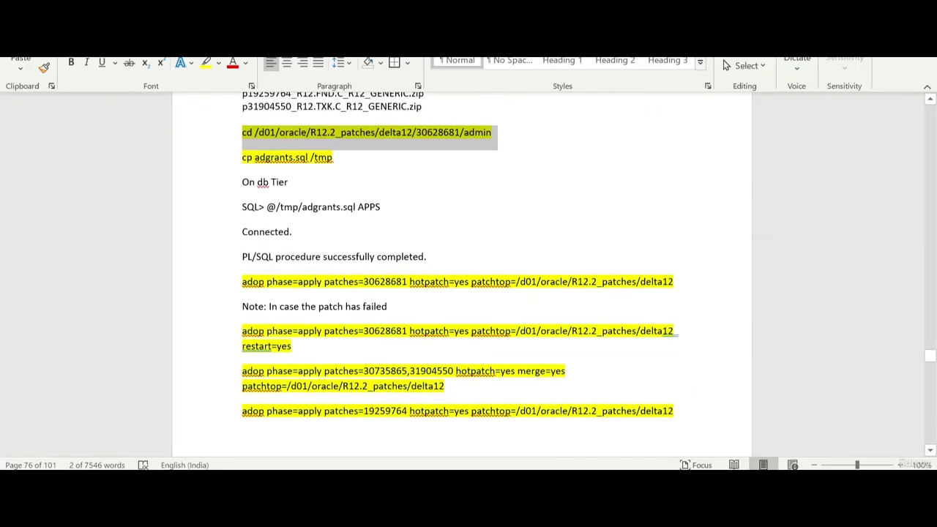
{"action": "left_click", "coordinate": [214, 290]}
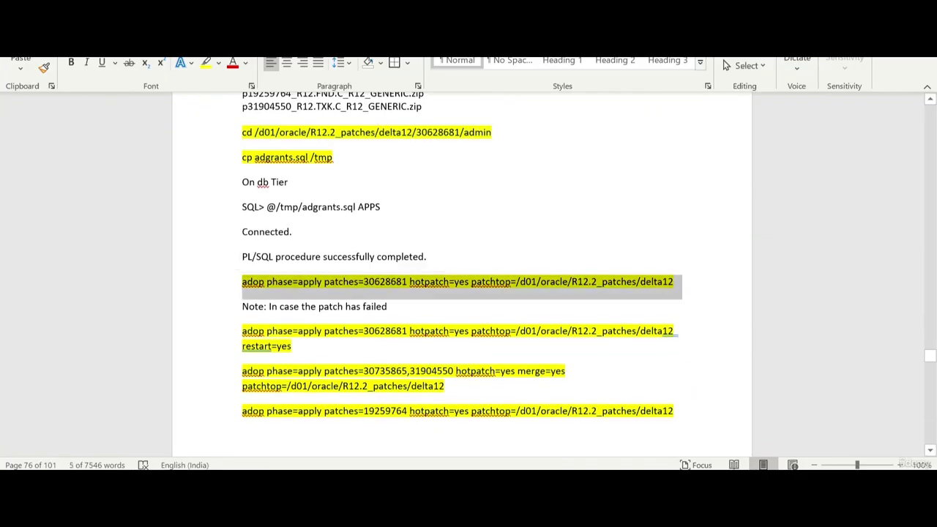
{"action": "key", "text": "alt+Tab"}
{"action": "key", "text": "shift+Insert"}
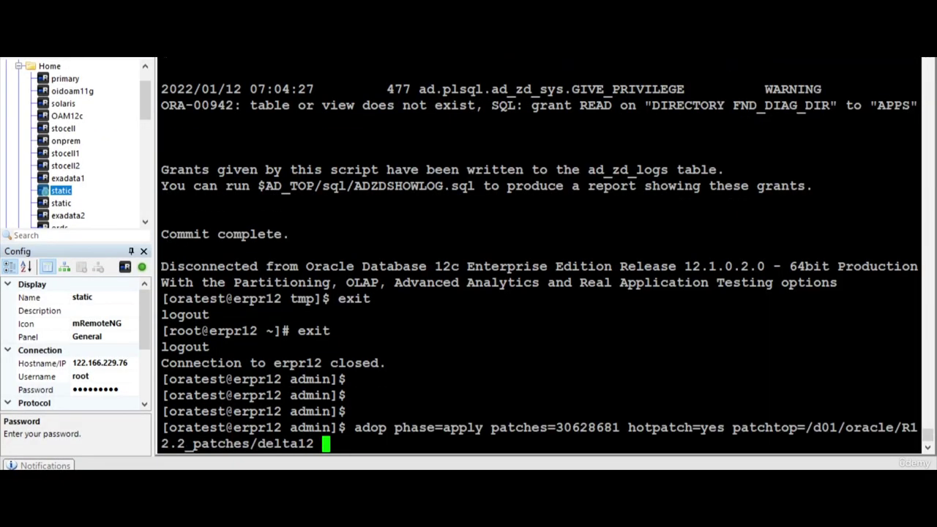
Step: Run adop apply for patch 30628681 with the APPS, SYSTEM and WLSADMIN passwords and default context file
{"action": "key", "text": "Return"}
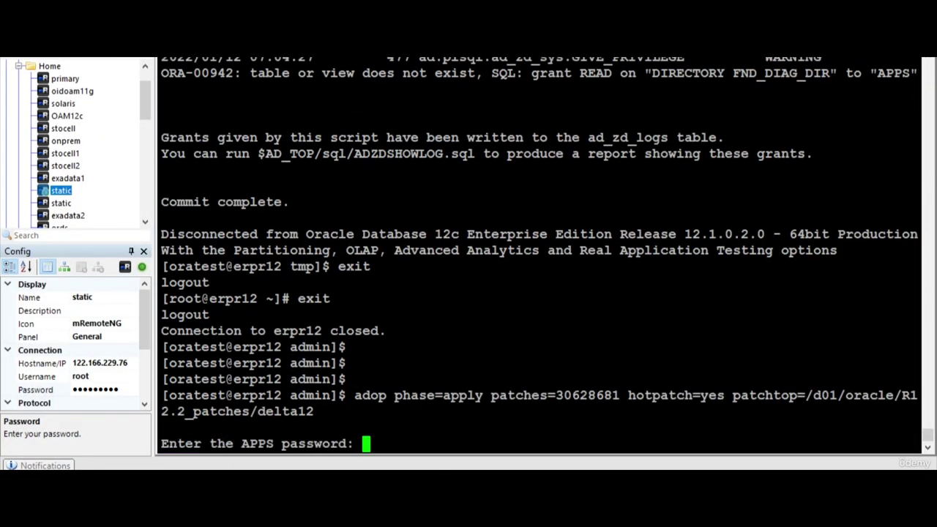
{"action": "key", "text": "Return"}
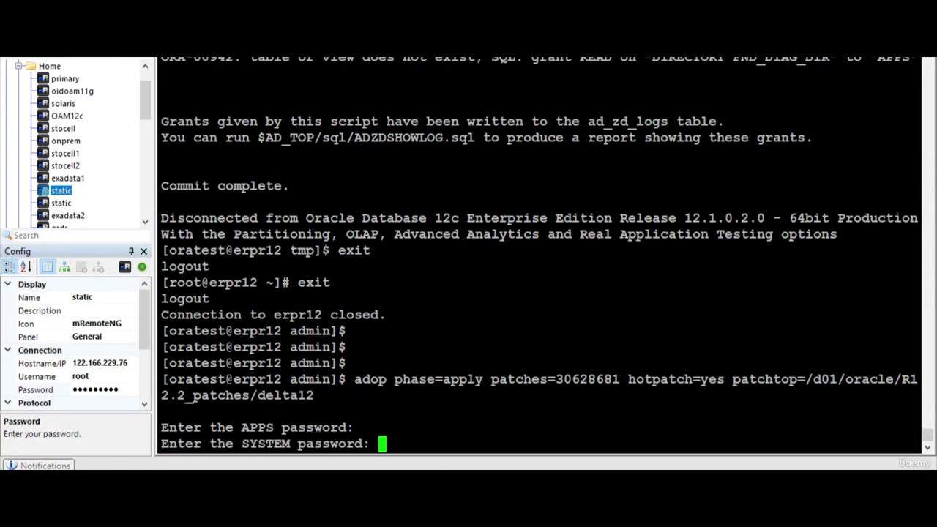
{"action": "key", "text": "Return"}
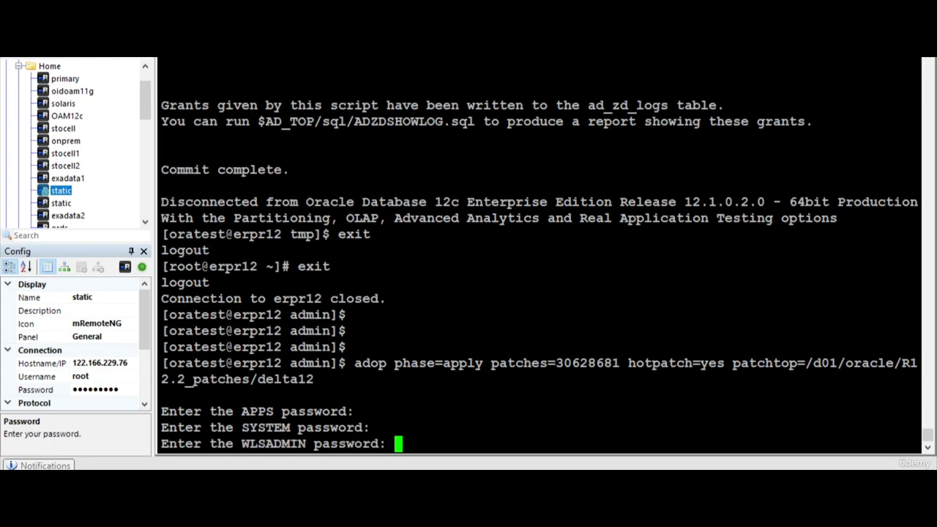
{"action": "key", "text": "Return"}
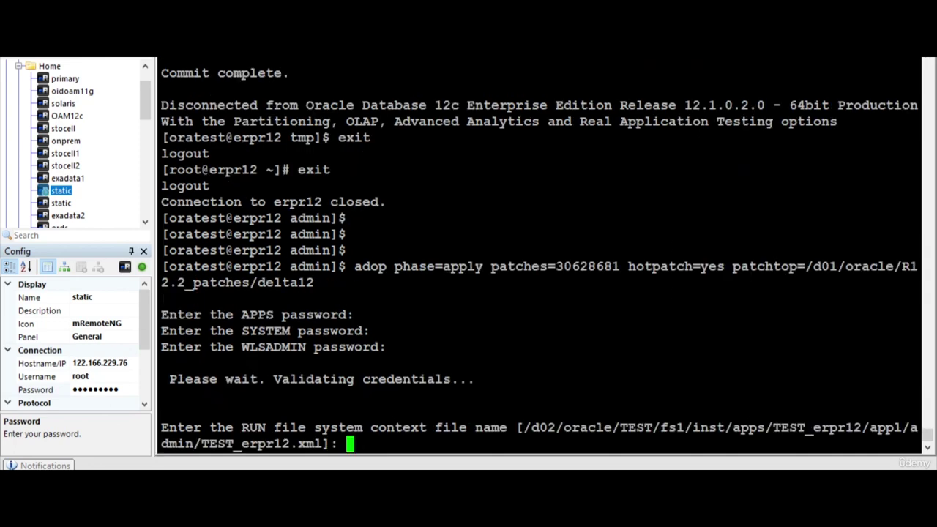
{"action": "key", "text": "Return"}
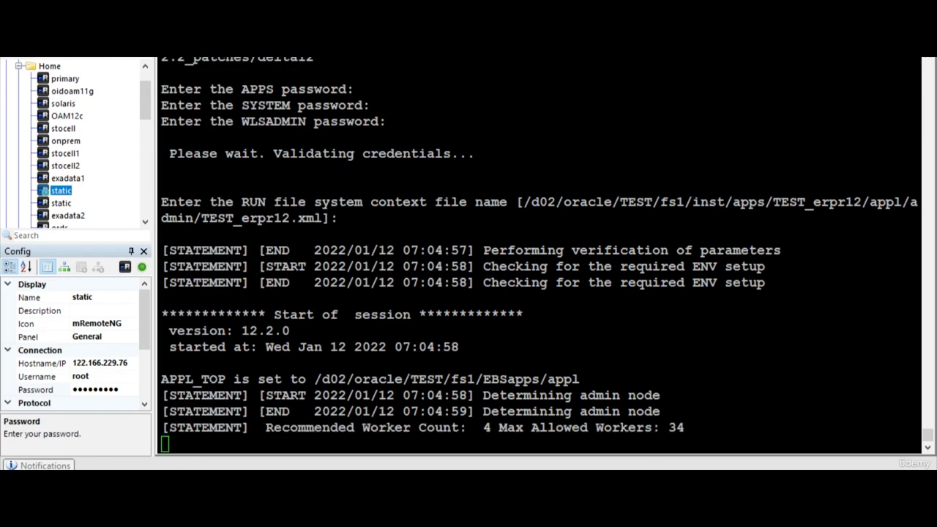
{"action": "key", "text": "alt+Tab"}
{"action": "left_click", "coordinate": [386, 306]}
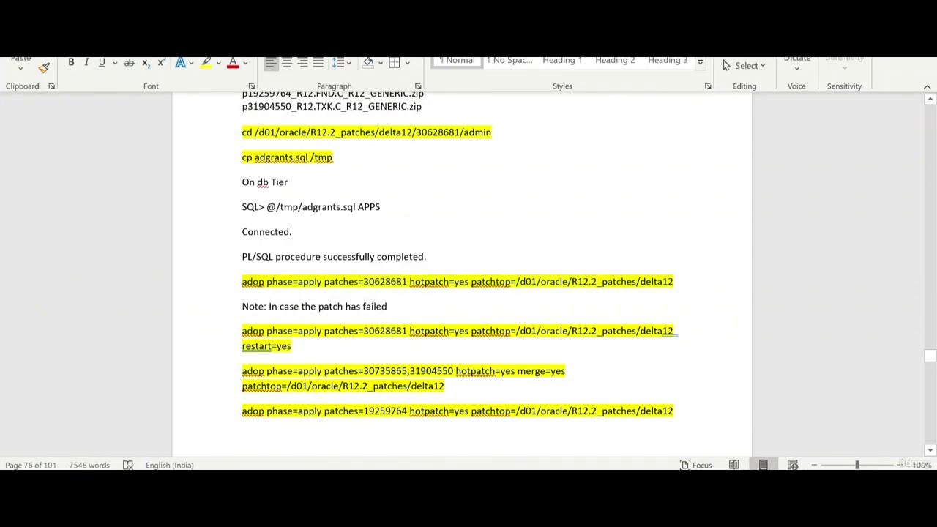
Step: Review the runbook's next adop commands for patches 30735865,31904550 (merge=yes) and 19259764
{"action": "triple_click", "coordinate": [282, 346]}
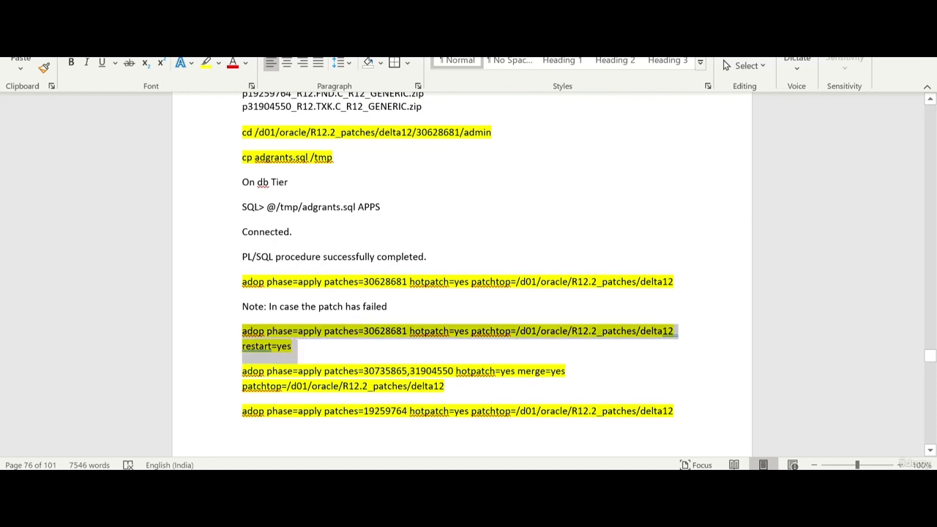
{"action": "left_click", "coordinate": [444, 386]}
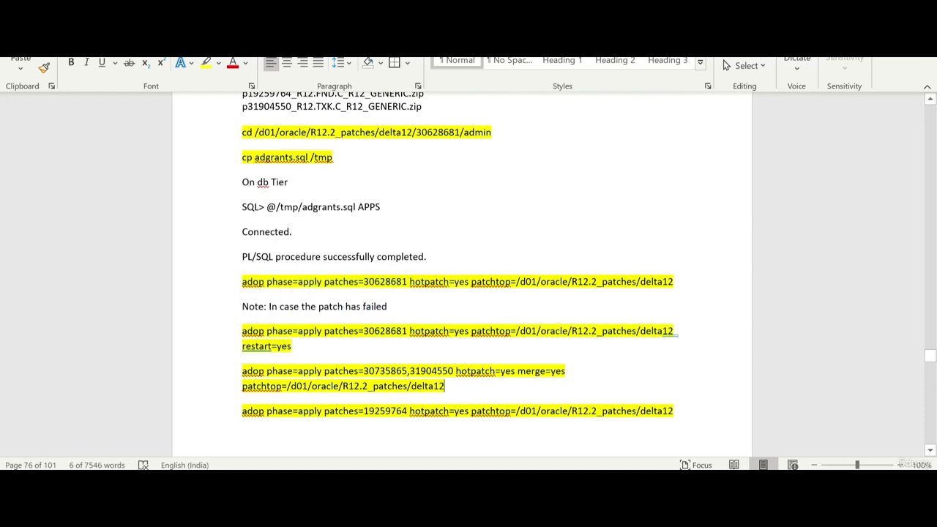
{"action": "scroll", "coordinate": [461, 279], "scroll_direction": "down", "scroll_amount": 4}
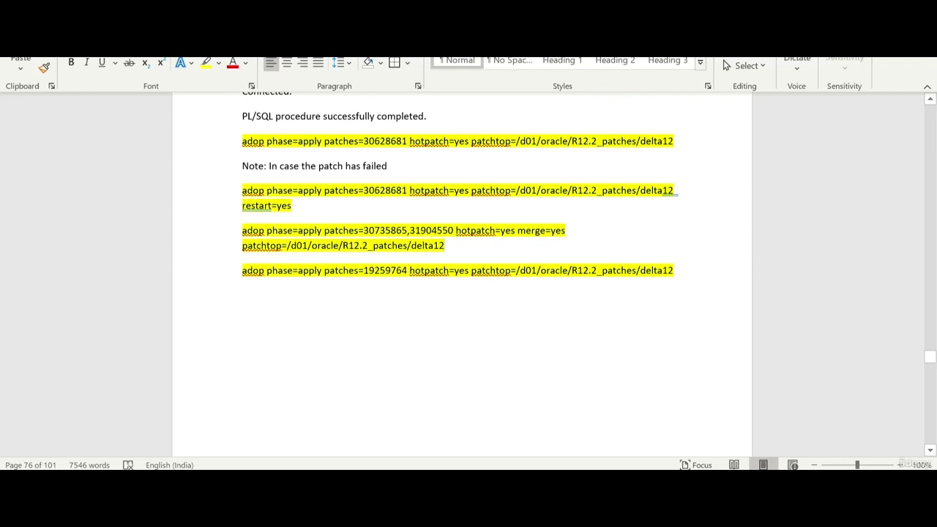
{"action": "left_click_drag", "start_coordinate": [364, 231], "coordinate": [454, 231]}
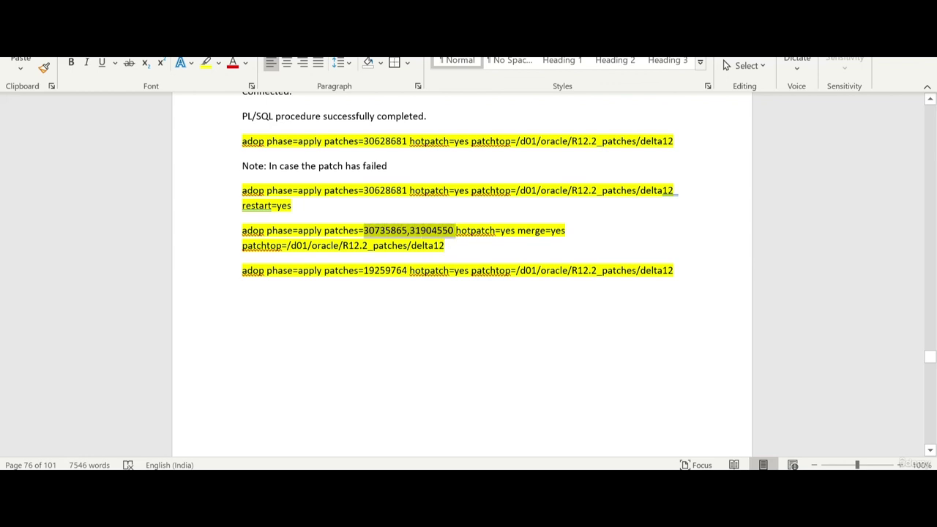
{"action": "left_click", "coordinate": [383, 294]}
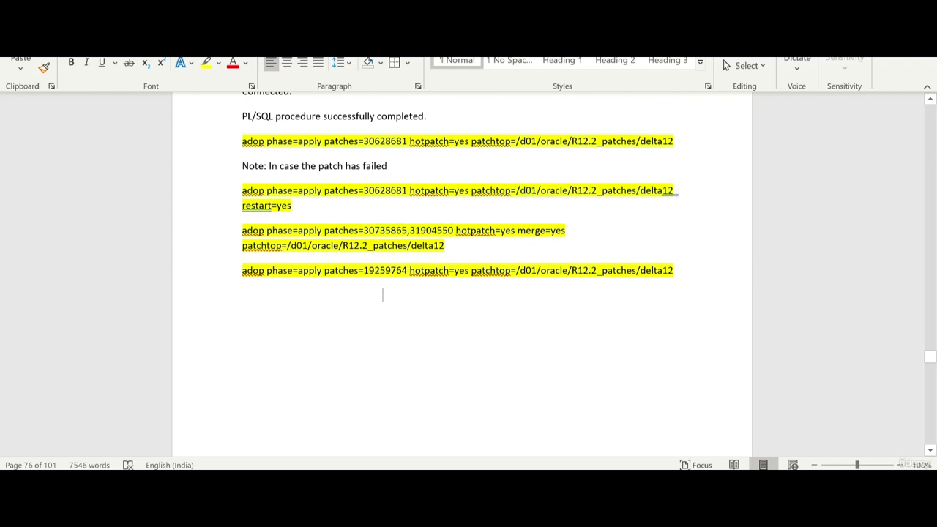
{"action": "left_click_drag", "start_coordinate": [368, 270], "coordinate": [385, 271]}
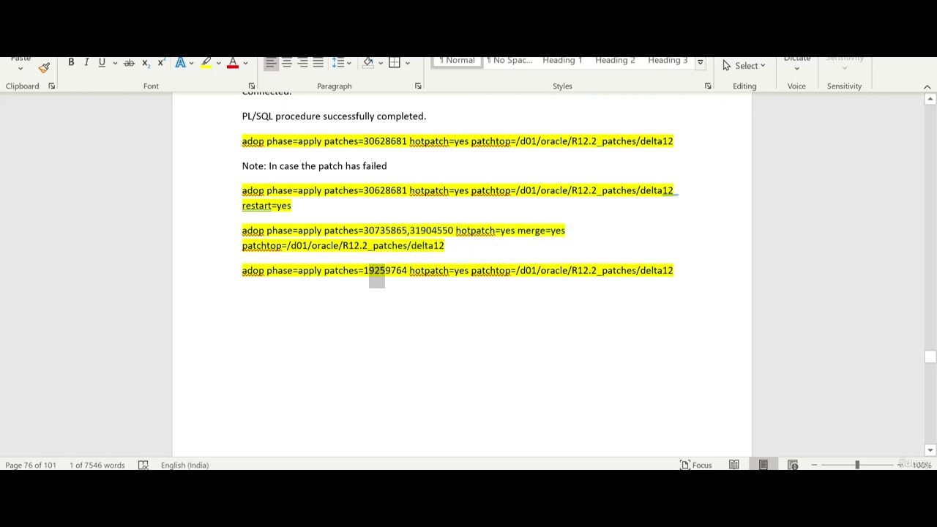
{"action": "scroll", "coordinate": [418, 320], "scroll_direction": "down", "scroll_amount": 10}
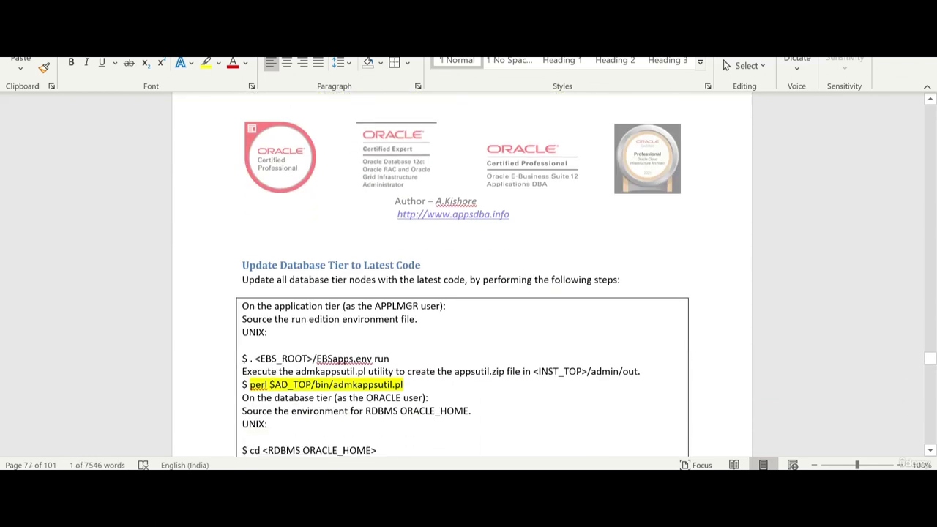
Step: Add an empty paragraph after the Update Database Tier heading
{"action": "scroll", "coordinate": [463, 274], "scroll_direction": "down", "scroll_amount": 2}
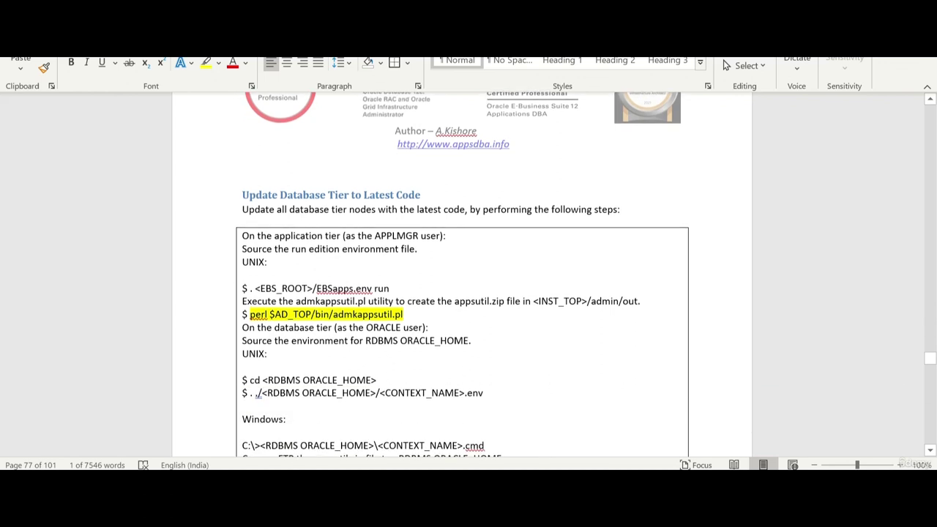
{"action": "left_click", "coordinate": [434, 195]}
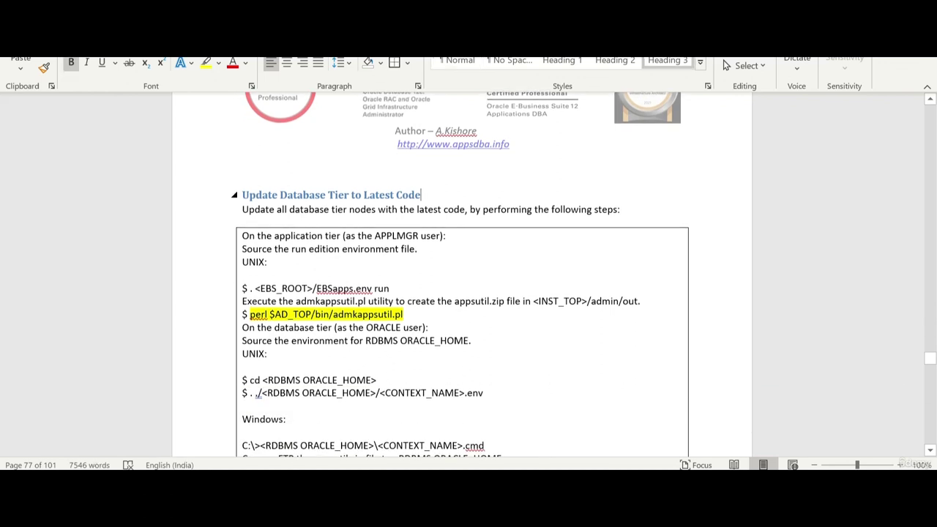
{"action": "key", "text": "Return"}
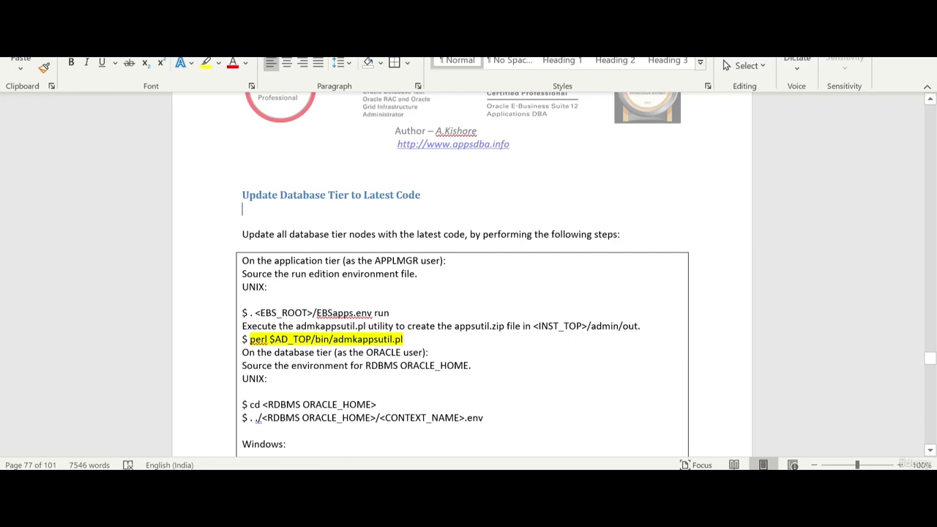
Step: Put a page break before the 'Apply R12.2.10 patch' heading and insert 'EBS' after 'Apply'
{"action": "scroll", "coordinate": [463, 274], "scroll_direction": "down", "scroll_amount": 15}
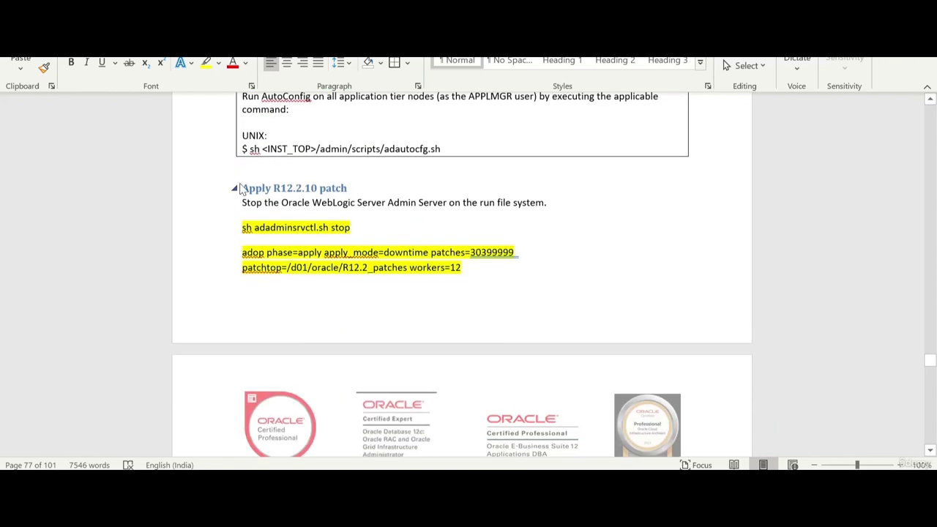
{"action": "left_click", "coordinate": [240, 189]}
{"action": "key", "text": "ctrl+Return"}
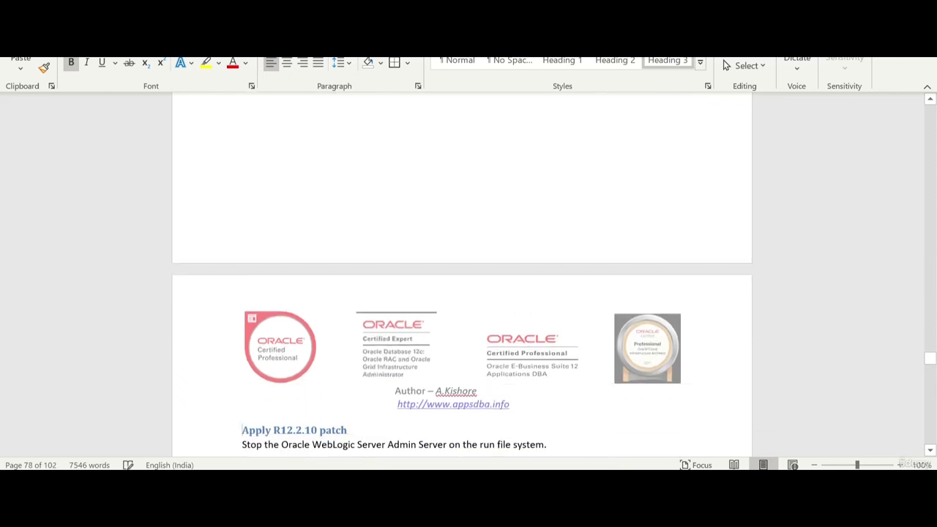
{"action": "left_click", "coordinate": [271, 430]}
{"action": "type", "text": "EBS"}
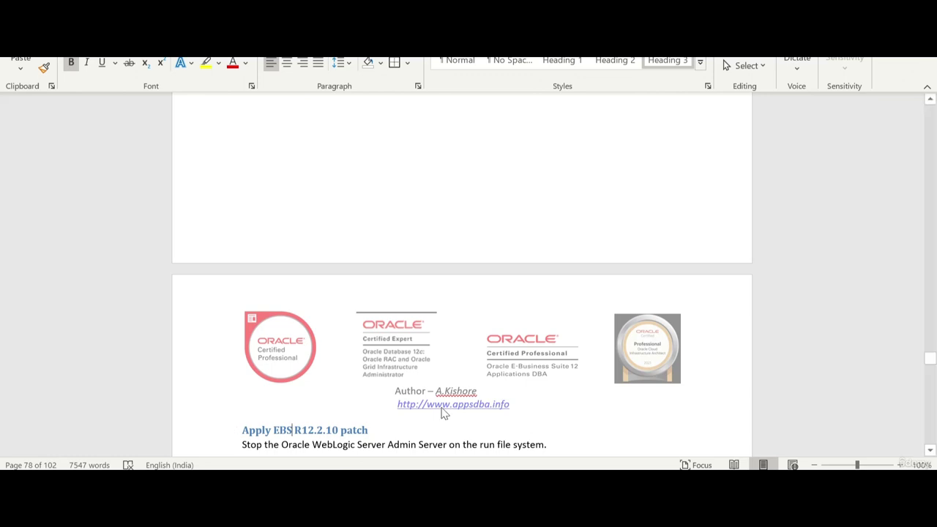
Step: Browse the runbook's delta patch commands and check the patch 30628681 adop run in the terminal
{"action": "scroll", "coordinate": [442, 412], "scroll_direction": "down", "scroll_amount": 3}
{"action": "scroll", "coordinate": [462, 276], "scroll_direction": "down", "scroll_amount": 2}
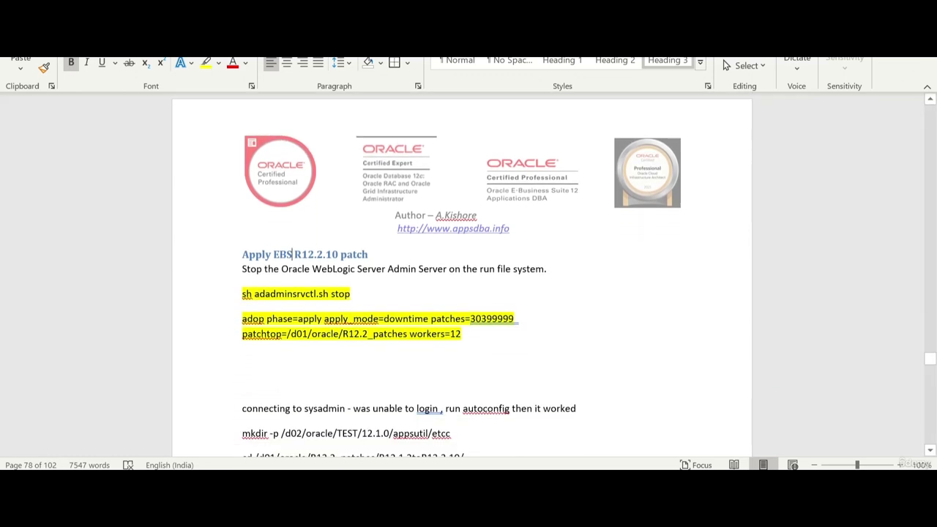
{"action": "scroll", "coordinate": [462, 275], "scroll_direction": "down", "scroll_amount": 4}
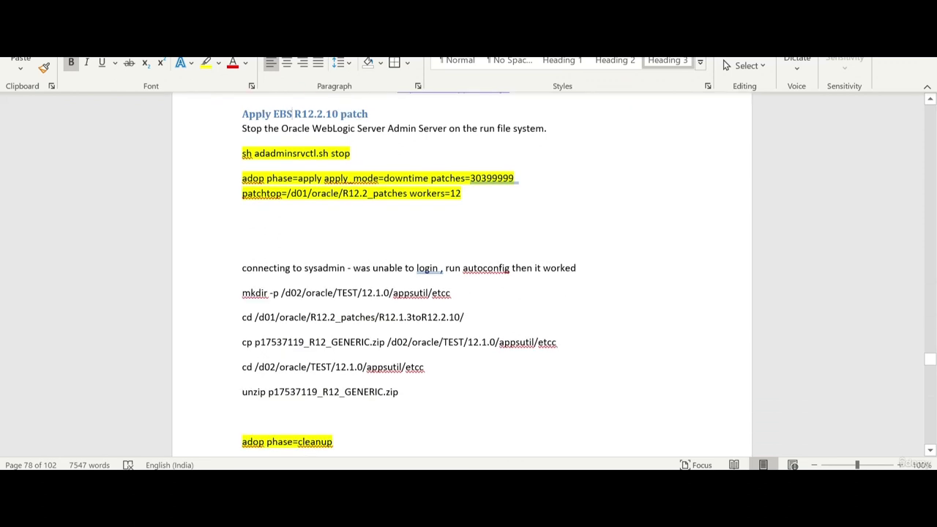
{"action": "scroll", "coordinate": [461, 269], "scroll_direction": "up", "scroll_amount": 1}
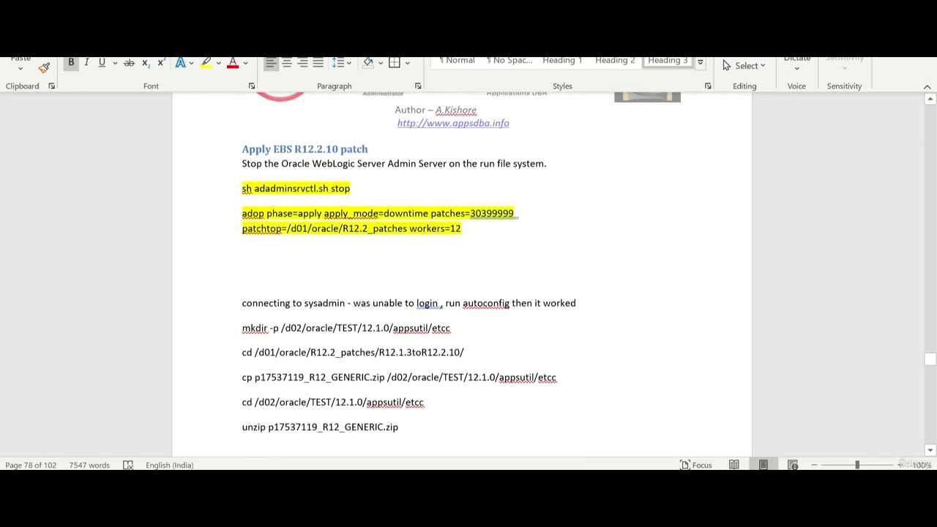
{"action": "scroll", "coordinate": [461, 275], "scroll_direction": "down", "scroll_amount": 8}
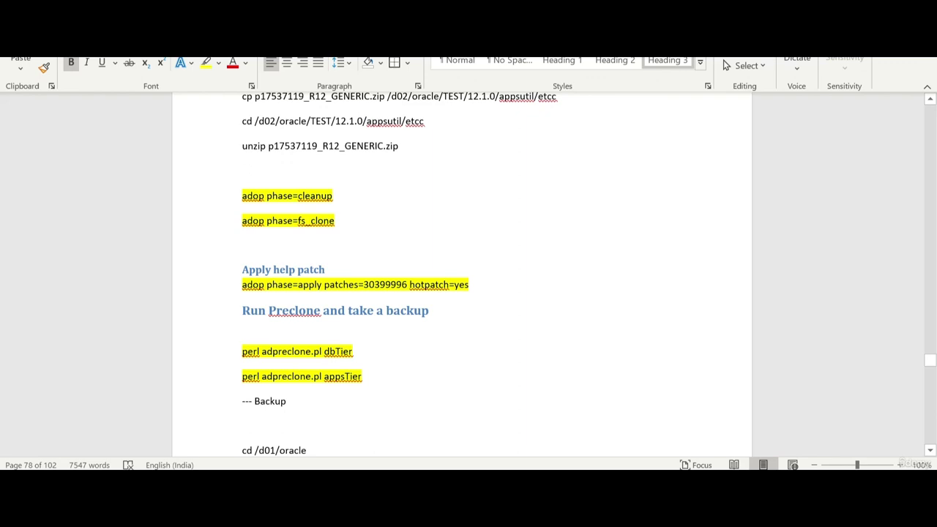
{"action": "scroll", "coordinate": [461, 275], "scroll_direction": "up", "scroll_amount": 20}
{"action": "scroll", "coordinate": [368, 356], "scroll_direction": "up", "scroll_amount": 15}
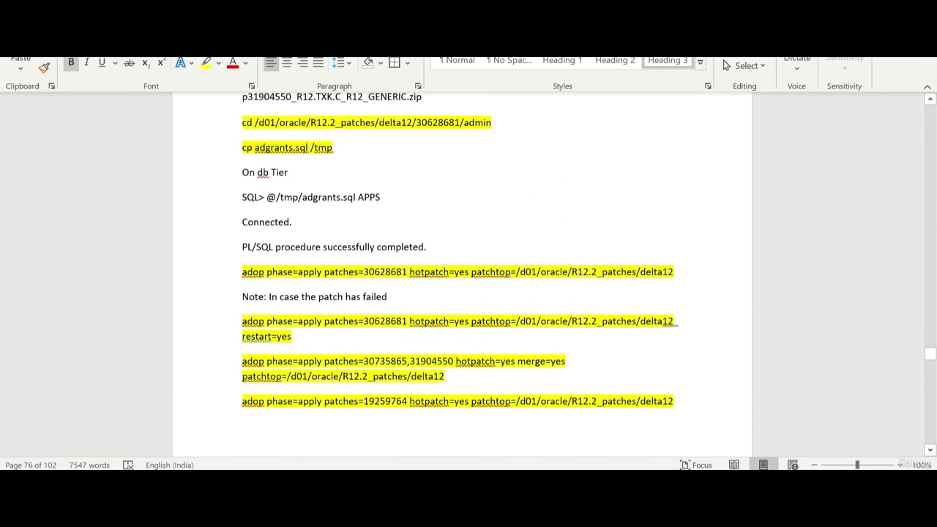
{"action": "scroll", "coordinate": [461, 275], "scroll_direction": "up", "scroll_amount": 3}
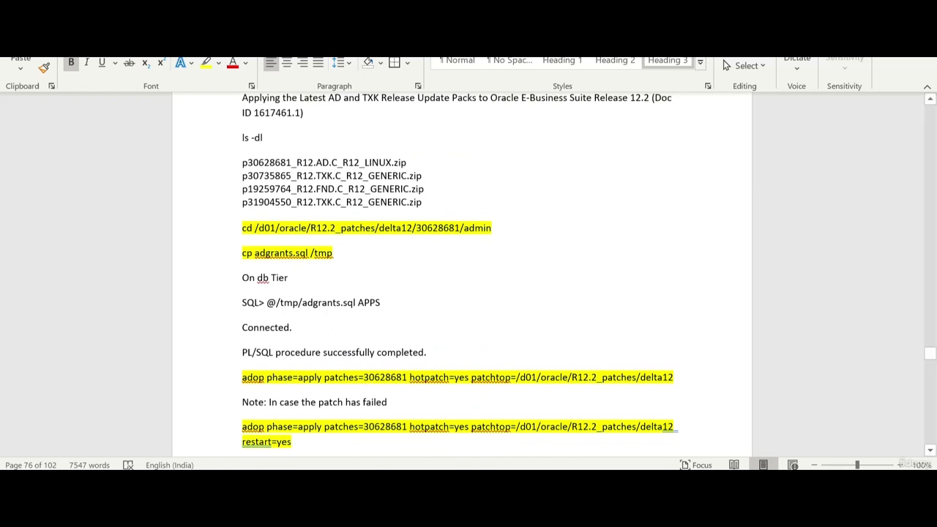
{"action": "key", "text": "alt+Tab"}
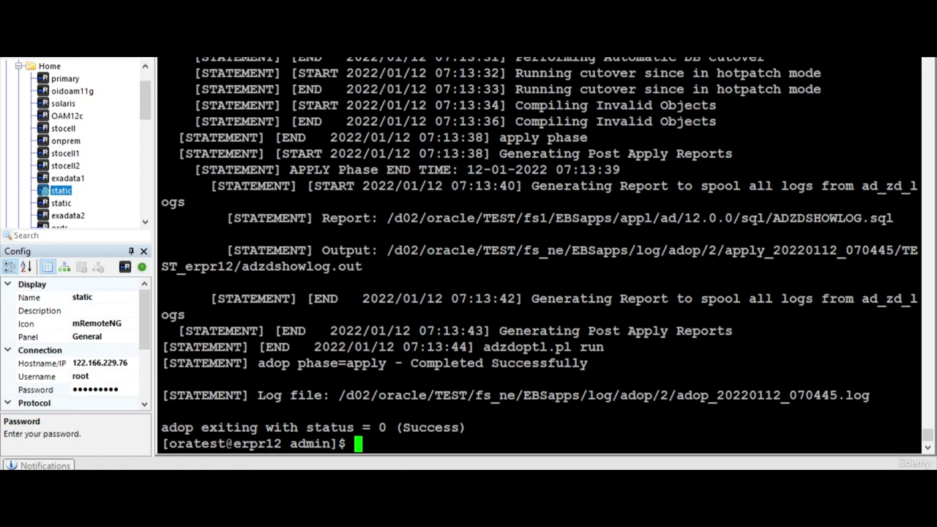
{"action": "key", "text": "alt+Tab"}
Step: Copy the merge=yes adop apply line for patches 30735865,31904550
{"action": "scroll", "coordinate": [460, 274], "scroll_direction": "down", "scroll_amount": 1}
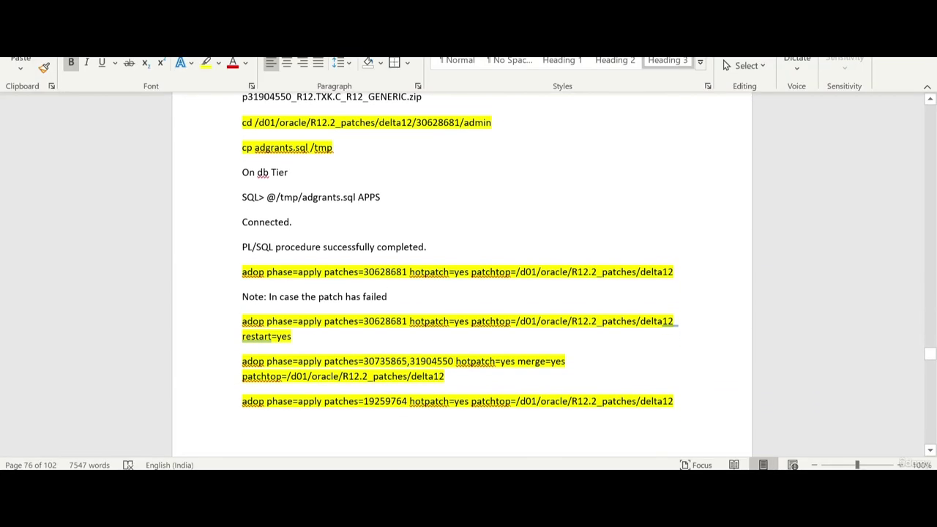
{"action": "left_click", "coordinate": [287, 338]}
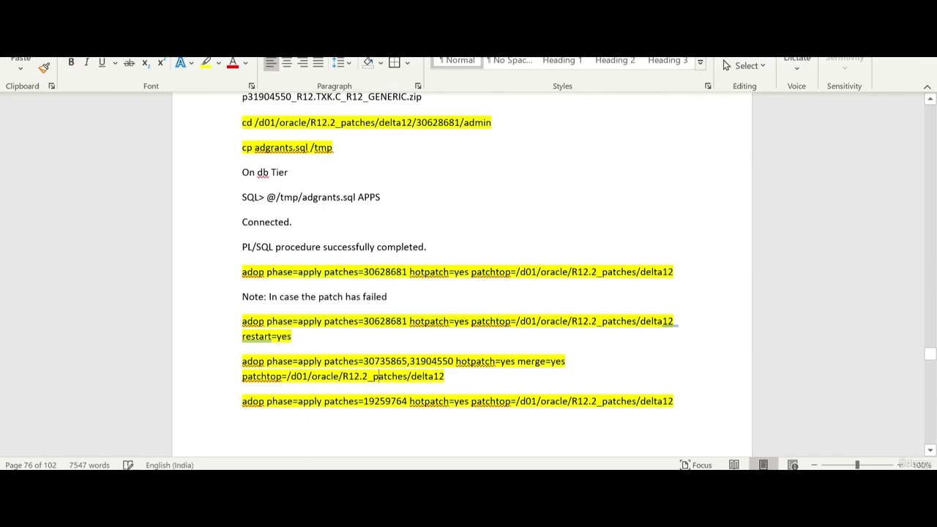
{"action": "triple_click", "coordinate": [443, 377]}
{"action": "key", "text": "ctrl+c"}
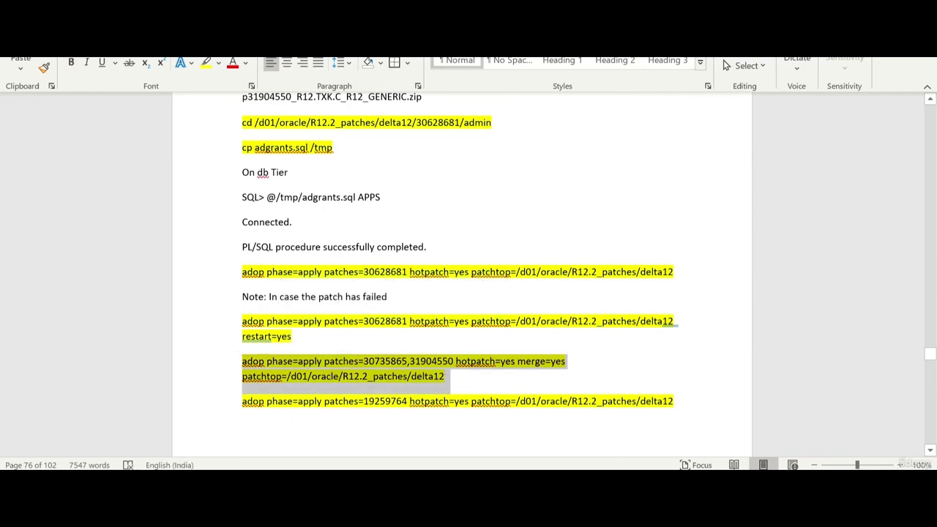
{"action": "left_click", "coordinate": [380, 375]}
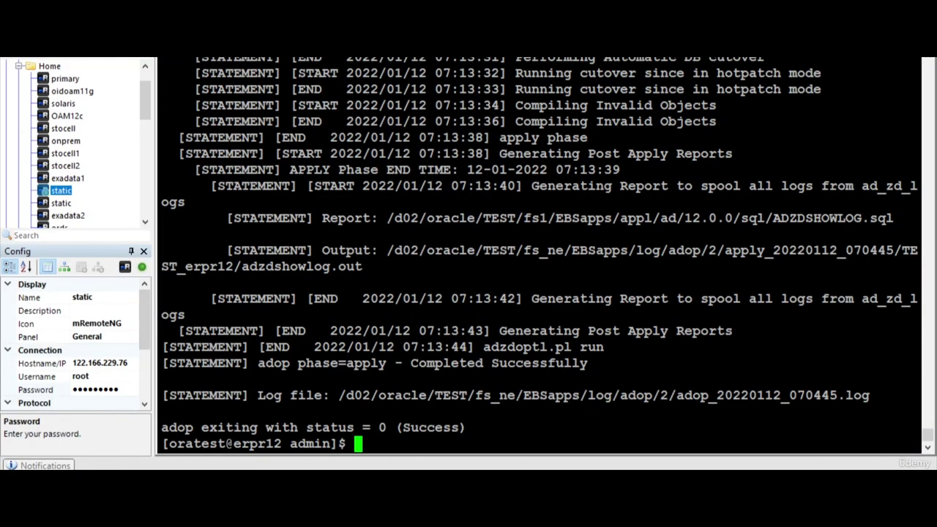
Step: Run the merged hotpatch adop apply of patches 30735865 and 31904550, supplying the APPS, SYSTEM and WLSADMIN passwords
{"action": "key", "text": "shift+Insert"}
{"action": "key", "text": "Return"}
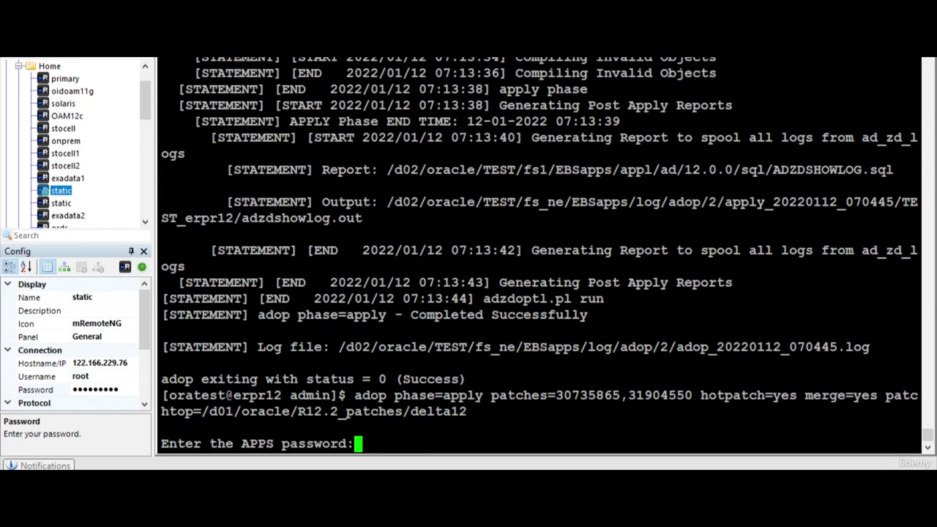
{"action": "key", "text": "Return"}
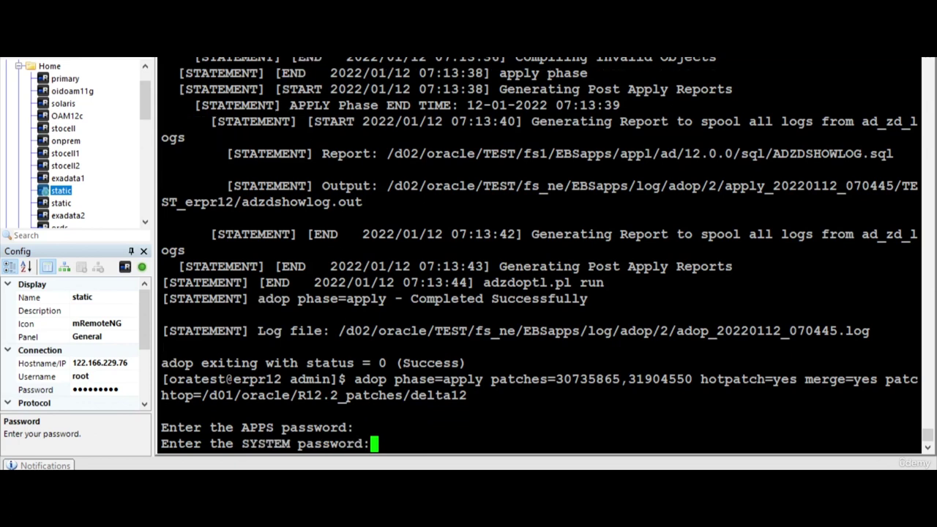
{"action": "key", "text": "Return"}
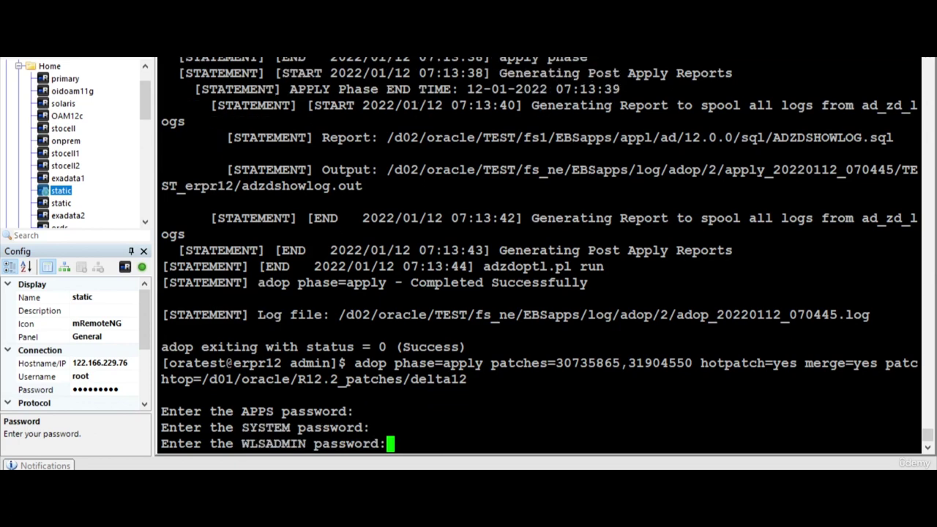
{"action": "key", "text": "Return"}
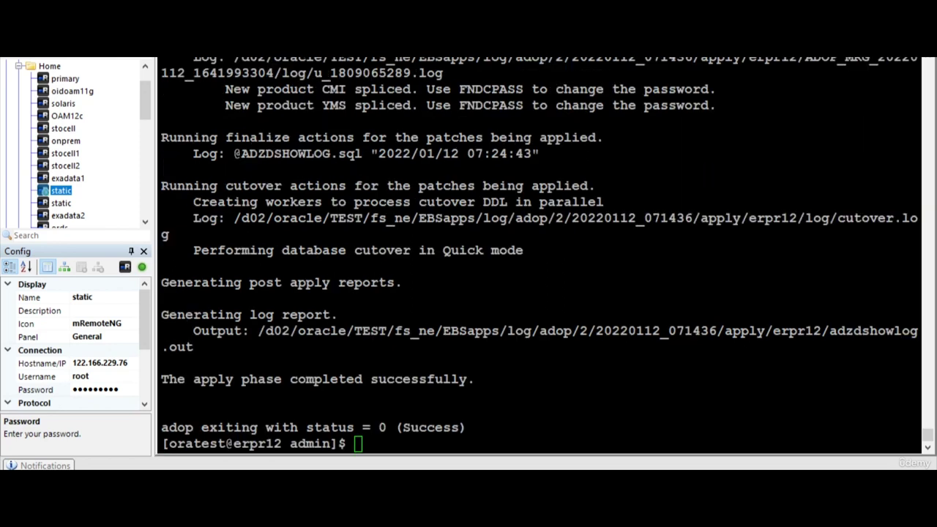
Step: Change into /d02/oracle/TEST and list its contents with ls -ltr
{"action": "type", "text": "cd"}
{"action": "left_click_drag", "start_coordinate": [251, 331], "coordinate": [386, 331]}
{"action": "right_click", "coordinate": [387, 331]}
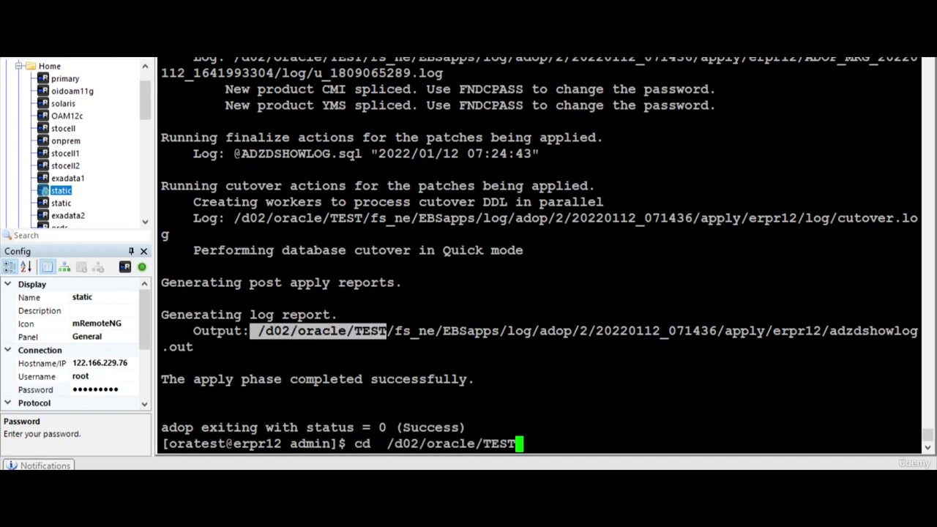
{"action": "key", "text": "Return"}
{"action": "type", "text": "ls -ltr"}
{"action": "key", "text": "Return"}
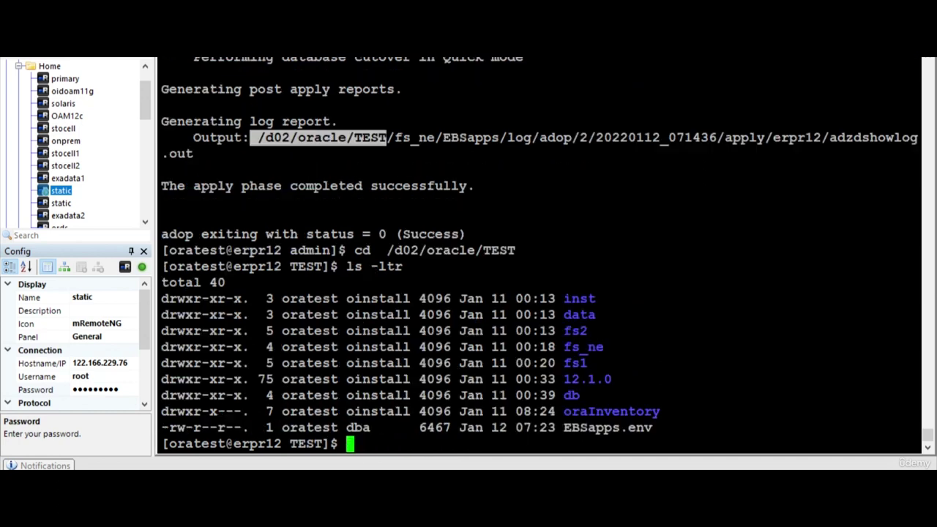
Step: Copy EBSapps.env into $HOME
{"action": "double_click", "coordinate": [608, 428]}
{"action": "key", "text": "ctrl+c"}
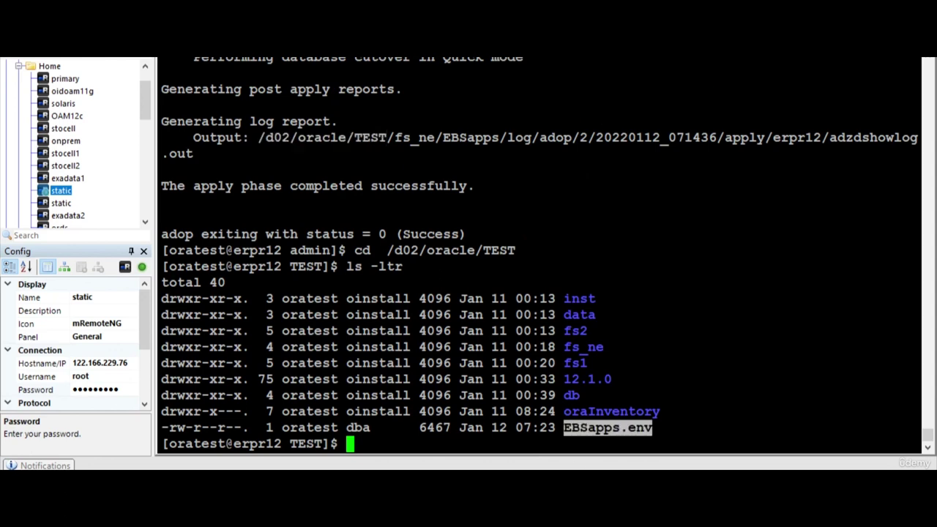
{"action": "type", "text": "cp"}
{"action": "key", "text": "shift+Insert"}
{"action": "type", "text": "$HOME"}
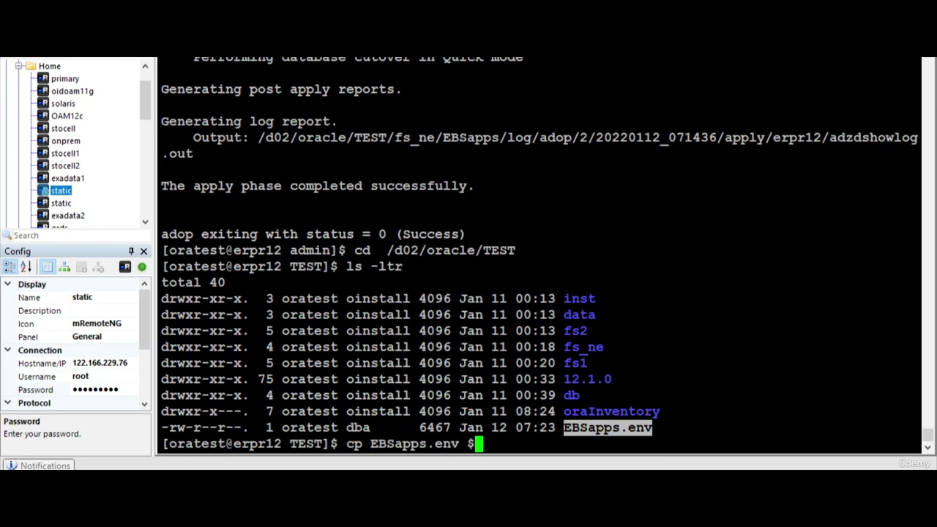
{"action": "key", "text": "Return"}
Step: In the home directory, delete the old APPSTEST_erpr12.env file
{"action": "type", "text": "cd"}
{"action": "key", "text": "Return"}
{"action": "type", "text": "rm "}
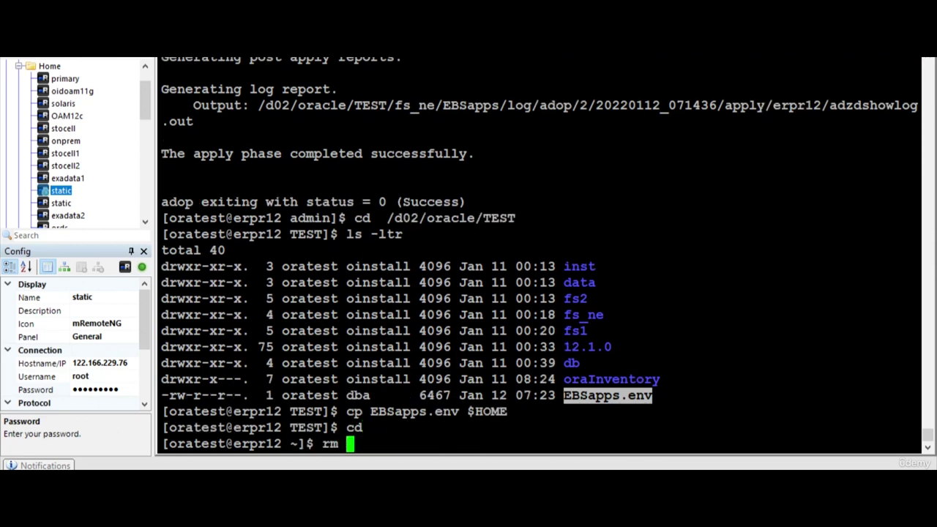
{"action": "type", "text": "-rf APPSTEST_erpr12.env"}
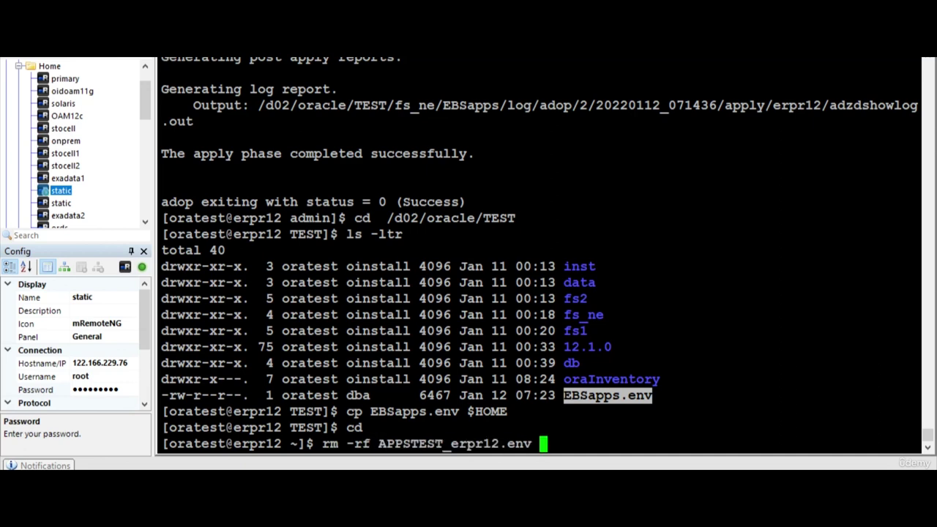
{"action": "key", "text": "Return"}
Step: Source the run edition environment with '. ./EBSapps.env run'
{"action": "type", "text": ". ./"}
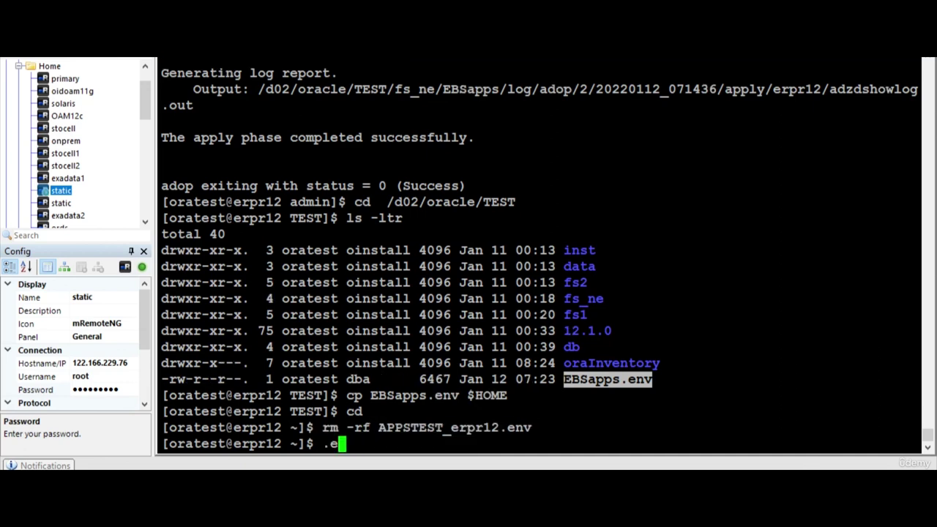
{"action": "type", "text": "EB"}
{"action": "key", "text": "Tab"}
{"action": "type", "text": "run"}
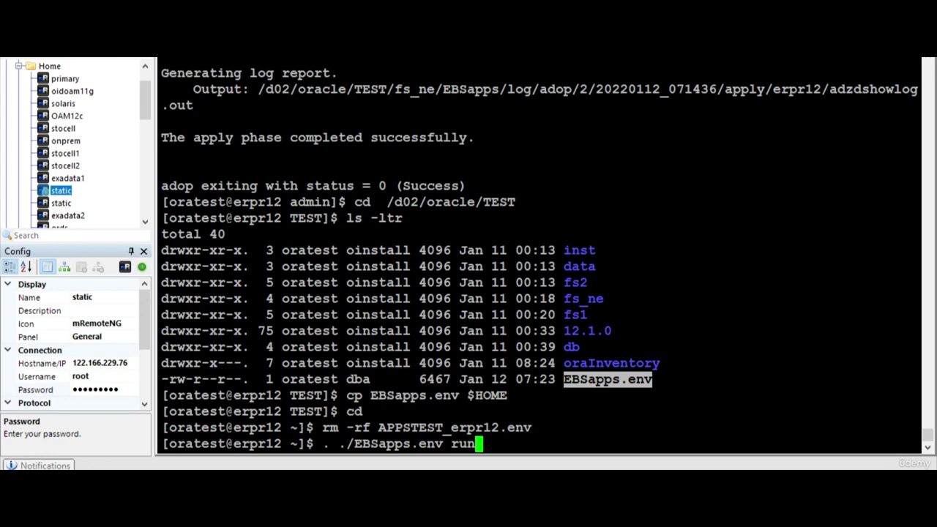
{"action": "key", "text": "Return"}
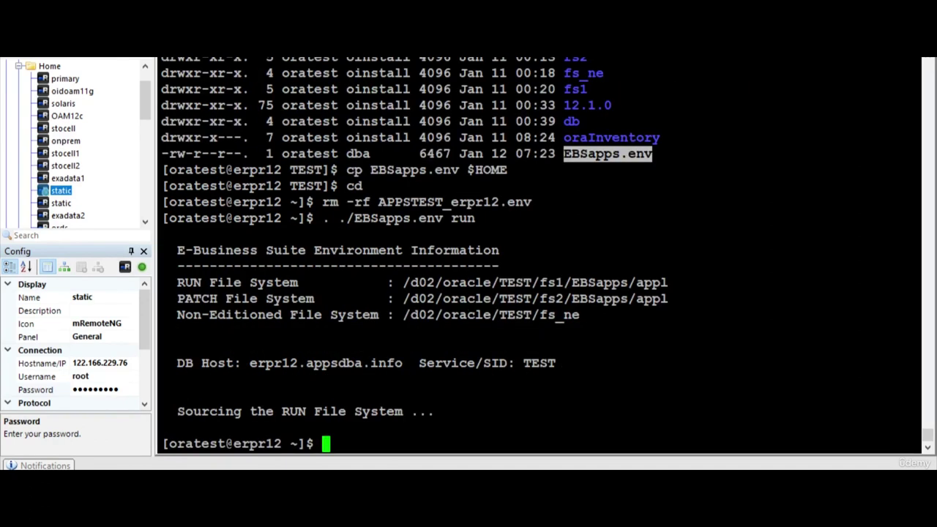
Step: Copy the patch 19259764 adop hotpatch command from the runbook
{"action": "key", "text": "alt+Tab"}
{"action": "triple_click", "coordinate": [372, 360]}
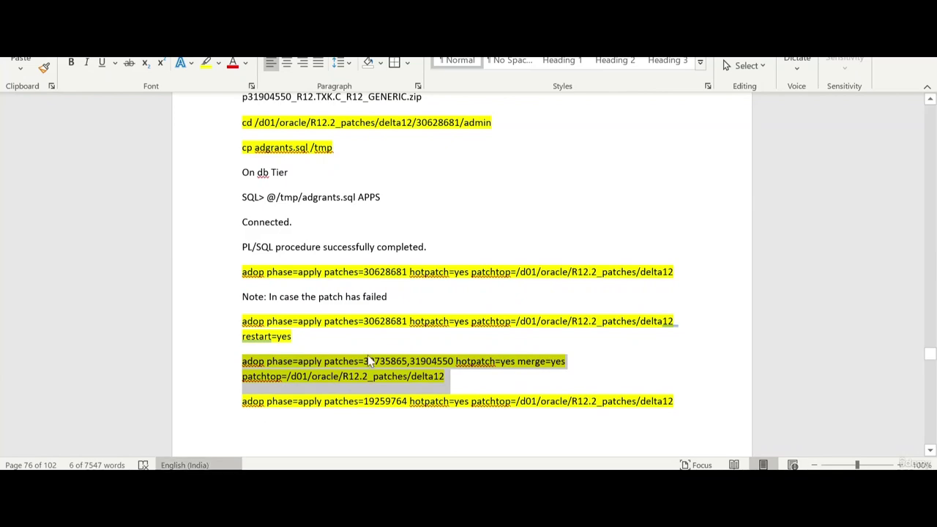
{"action": "scroll", "coordinate": [372, 360], "scroll_direction": "down", "scroll_amount": 3}
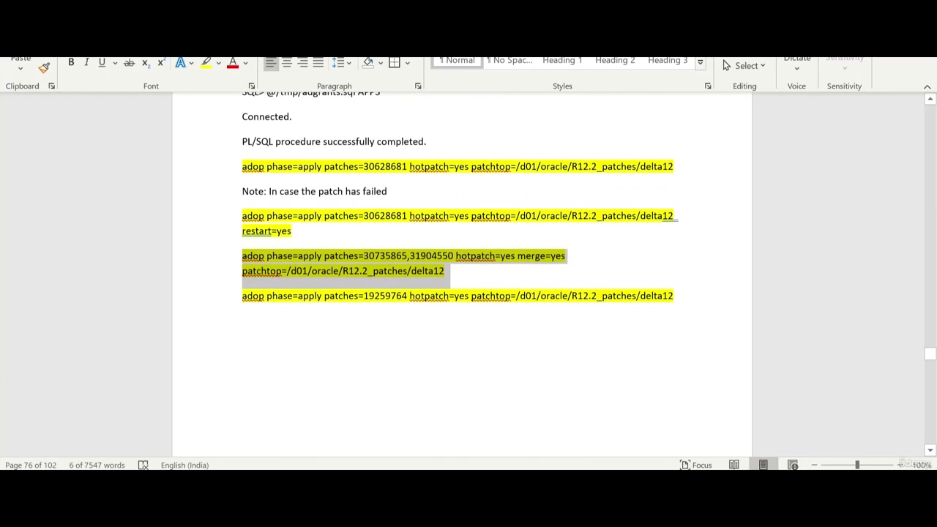
{"action": "left_click", "coordinate": [222, 304]}
{"action": "key", "text": "ctrl+c"}
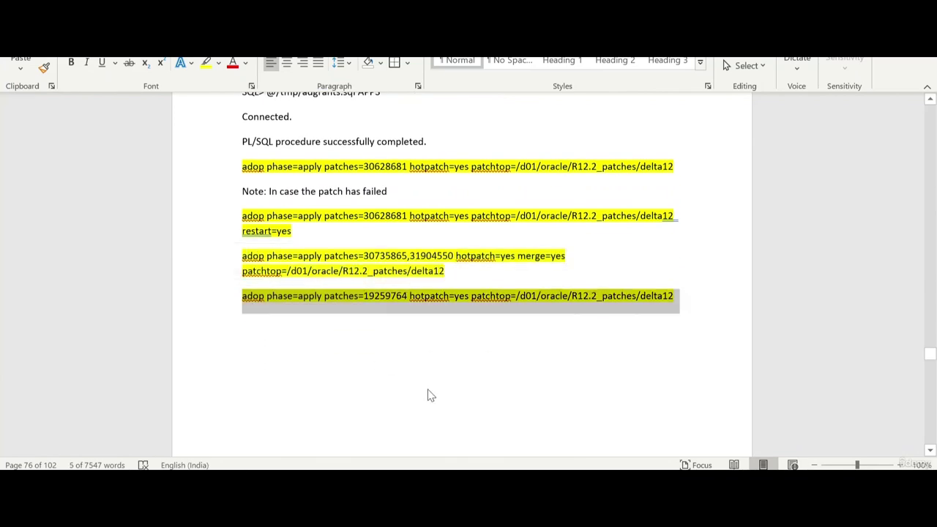
{"action": "key", "text": "alt+Tab"}
{"action": "key", "text": "alt+Tab"}
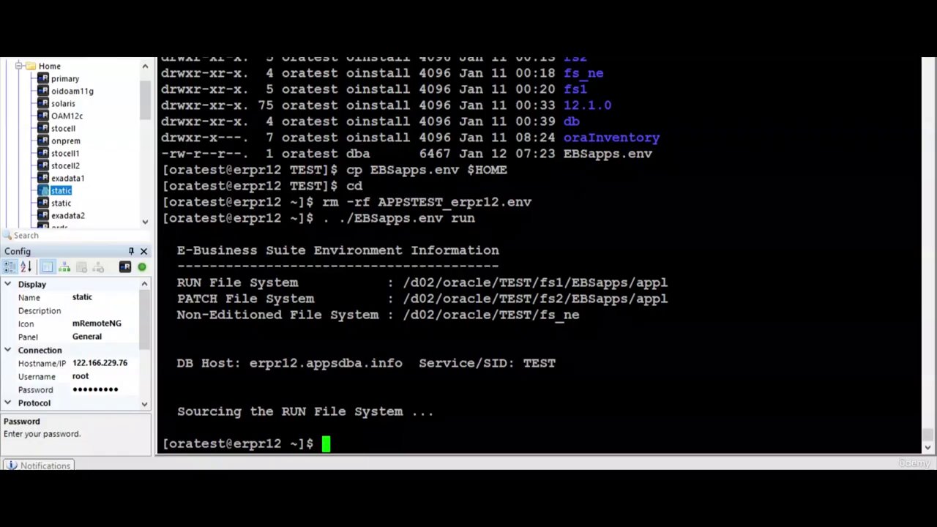
Step: Run the hotpatch adop apply of patch 19259764 with the APPS, SYSTEM and WLSADMIN passwords
{"action": "key", "text": "shift+Insert"}
{"action": "key", "text": "Return"}
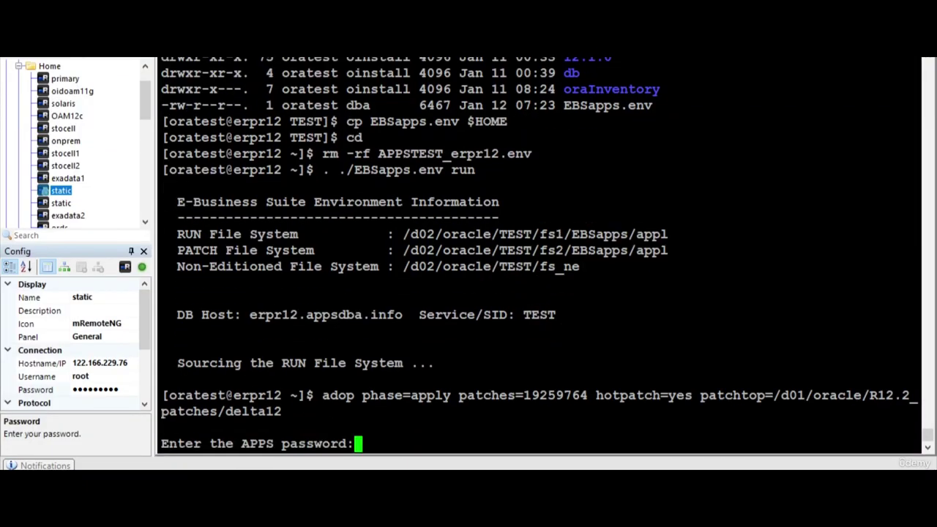
{"action": "key", "text": "Return"}
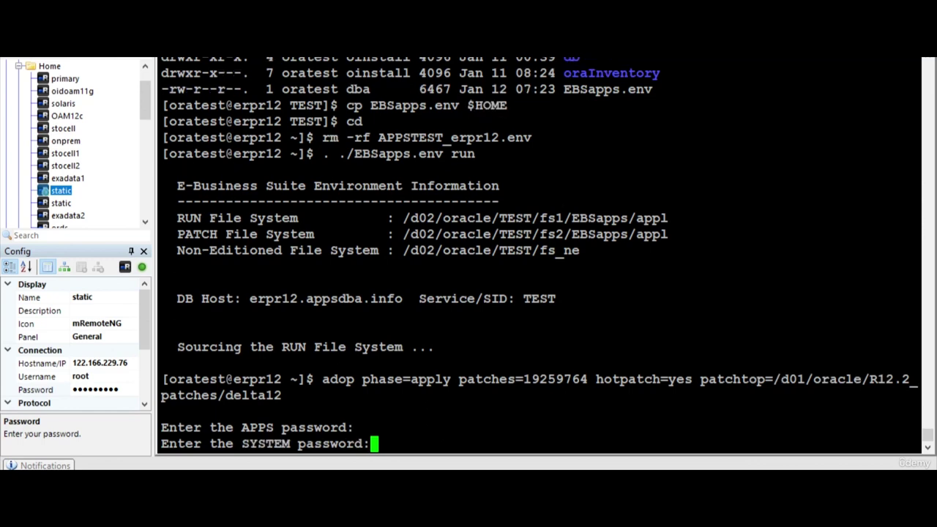
{"action": "key", "text": "Return"}
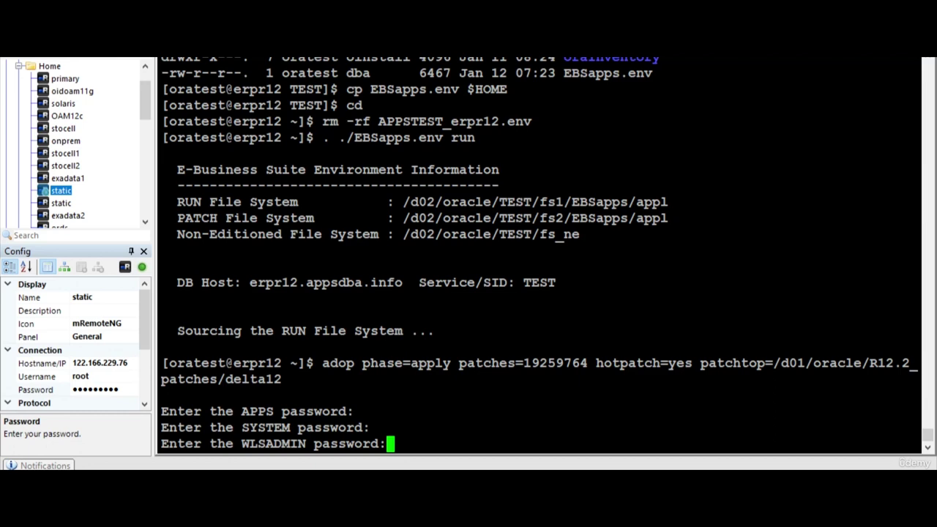
{"action": "key", "text": "Return"}
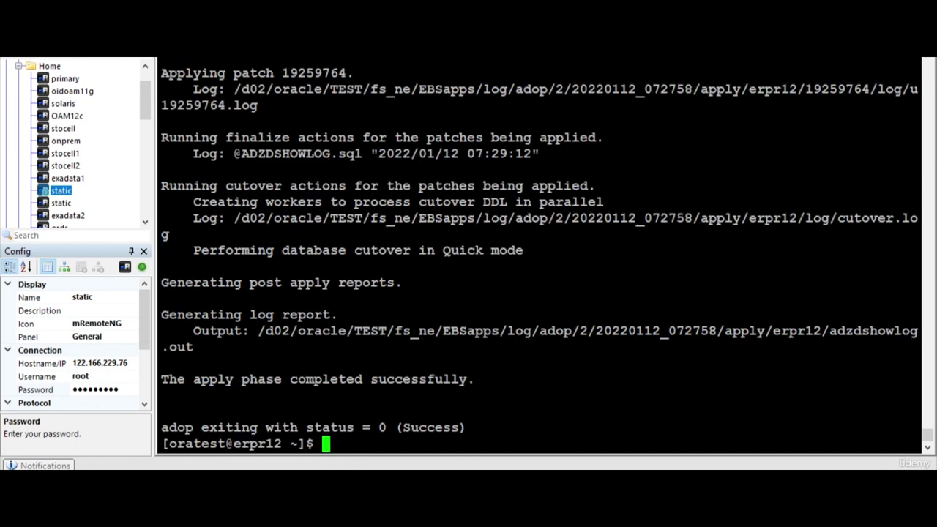
{"action": "key", "text": "alt+Tab"}
Step: Copy the perl admkappsutil.pl line from 'Update Database Tier to Latest Code' and run it on the server
{"action": "scroll", "coordinate": [424, 291], "scroll_direction": "down", "scroll_amount": 2}
{"action": "scroll", "coordinate": [425, 292], "scroll_direction": "up", "scroll_amount": 2}
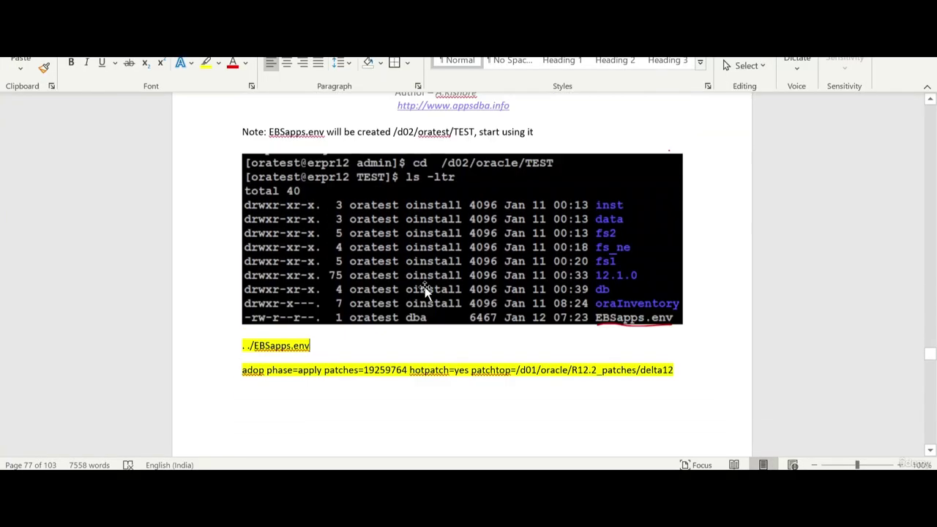
{"action": "scroll", "coordinate": [425, 292], "scroll_direction": "up", "scroll_amount": 10}
{"action": "scroll", "coordinate": [425, 292], "scroll_direction": "down", "scroll_amount": 5}
{"action": "scroll", "coordinate": [425, 292], "scroll_direction": "up", "scroll_amount": 5}
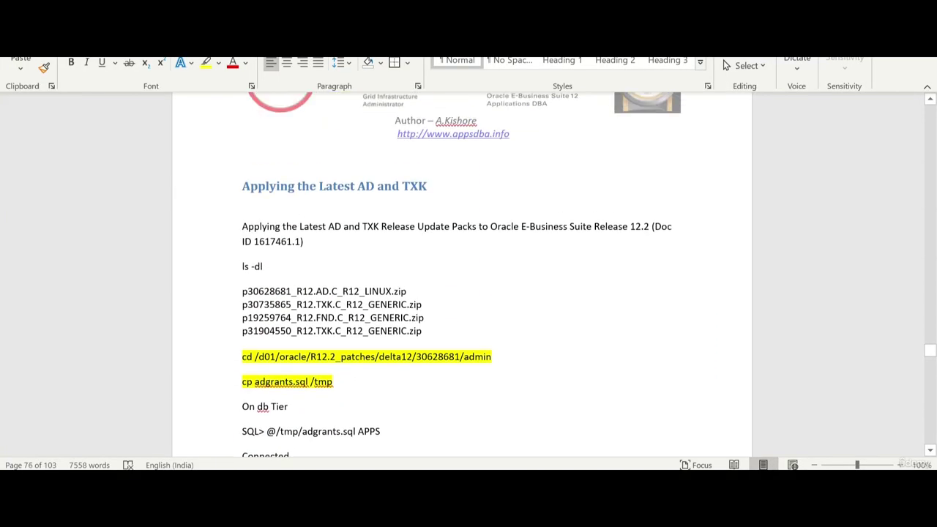
{"action": "scroll", "coordinate": [421, 289], "scroll_direction": "down", "scroll_amount": 8}
{"action": "scroll", "coordinate": [421, 289], "scroll_direction": "down", "scroll_amount": 20}
{"action": "scroll", "coordinate": [418, 292], "scroll_direction": "down", "scroll_amount": 12}
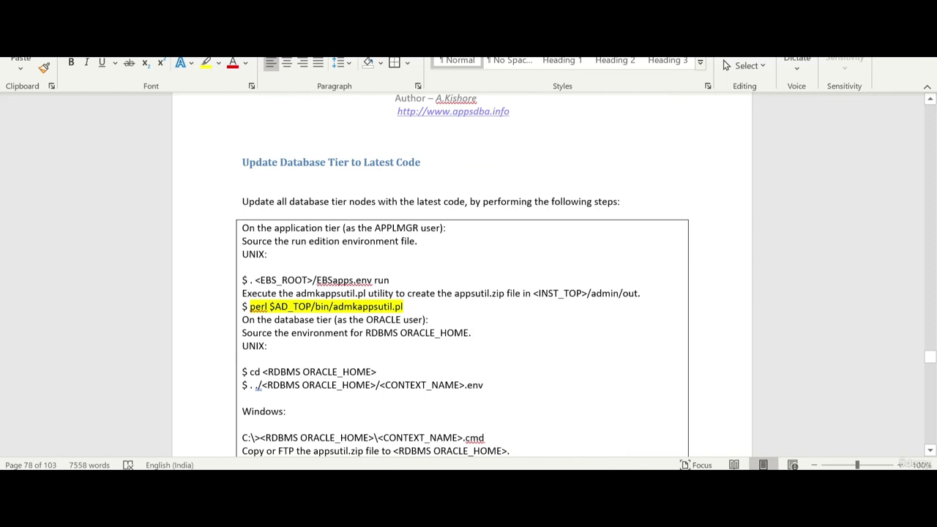
{"action": "left_click_drag", "start_coordinate": [250, 306], "coordinate": [408, 306]}
{"action": "key", "text": "ctrl+c"}
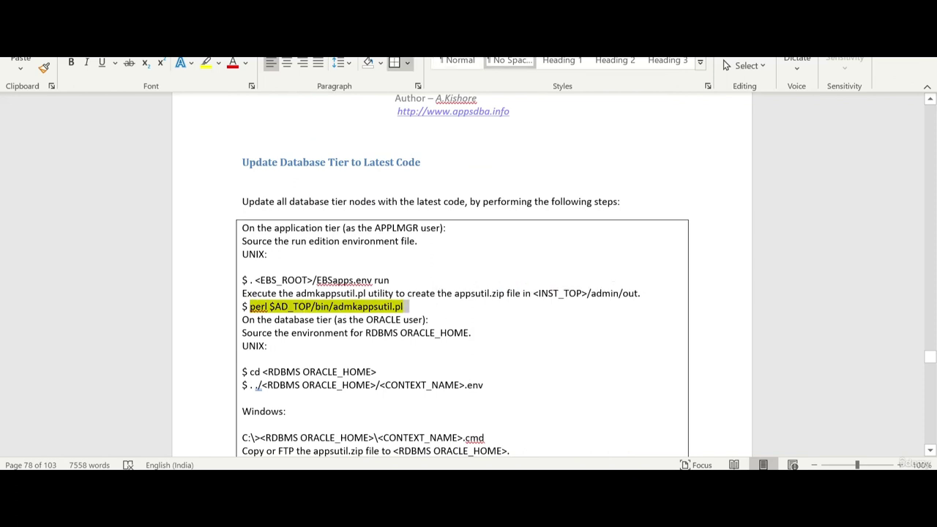
{"action": "key", "text": "alt+Tab"}
{"action": "key", "text": "shift+Insert"}
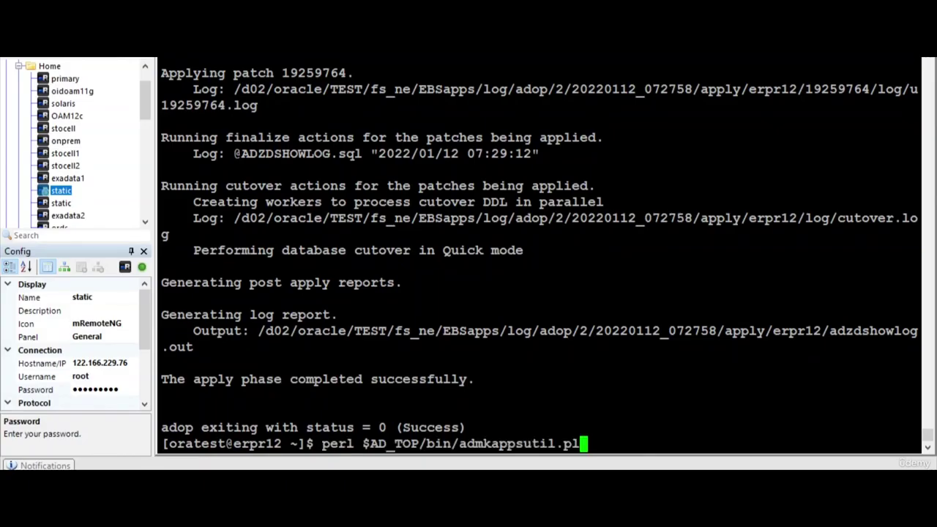
{"action": "key", "text": "Return"}
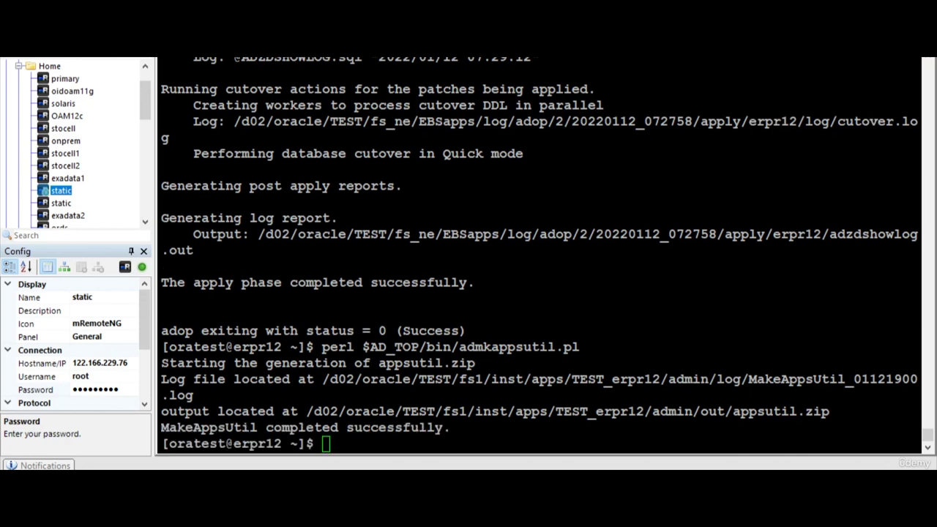
Step: Copy appsutil.zip from the admin/out folder into /d02/oracle/TEST/db/tech_st/12.1.0
{"action": "double_click", "coordinate": [567, 411]}
{"action": "type", "text": "cp"}
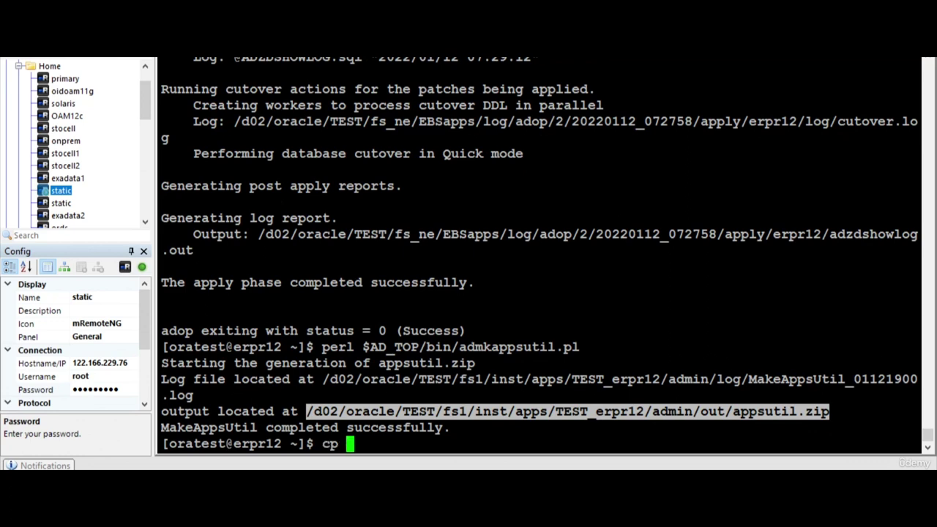
{"action": "type", "text": "/d02/oracle/TEST/fs1/inst/apps/TEST_erpr12/admin/out/appsutil.zip"}
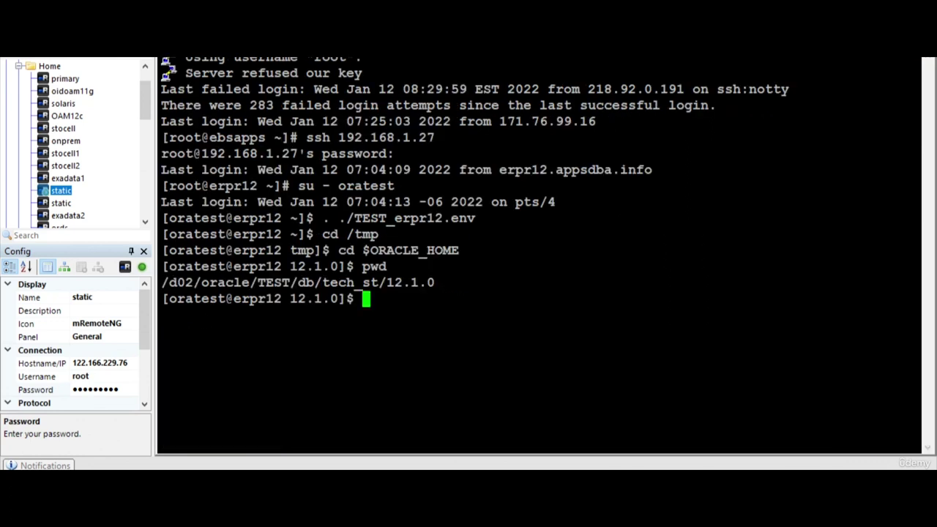
{"action": "double_click", "coordinate": [296, 282]}
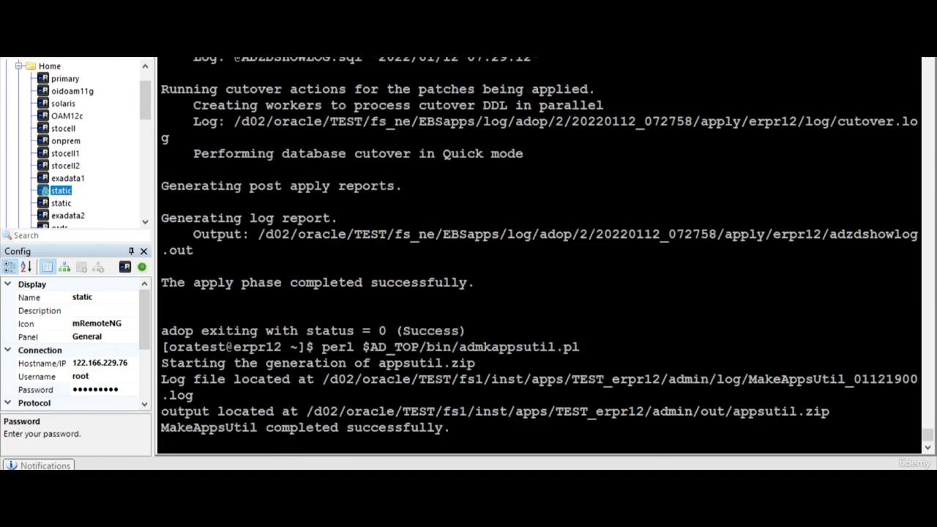
{"action": "type", "text": "/d02/oracle/TEST/db/tech_st/12.1.0"}
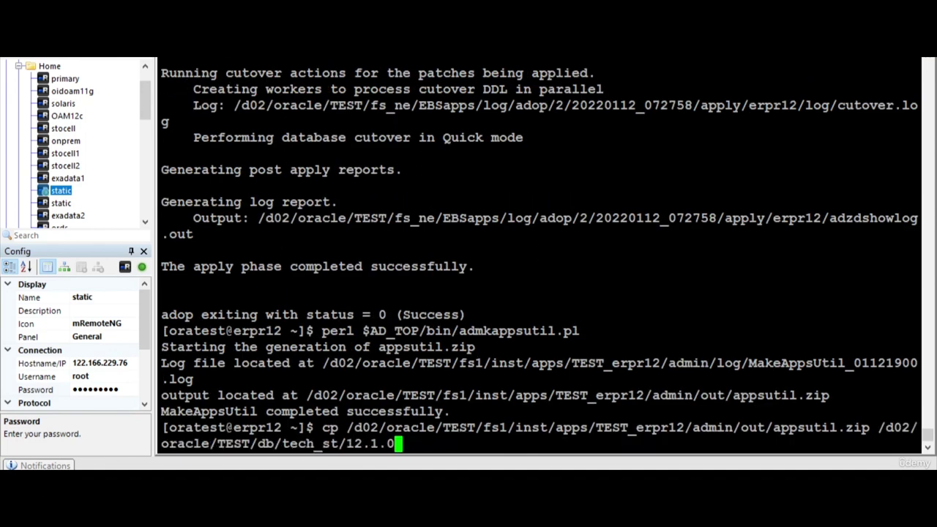
{"action": "key", "text": "Return"}
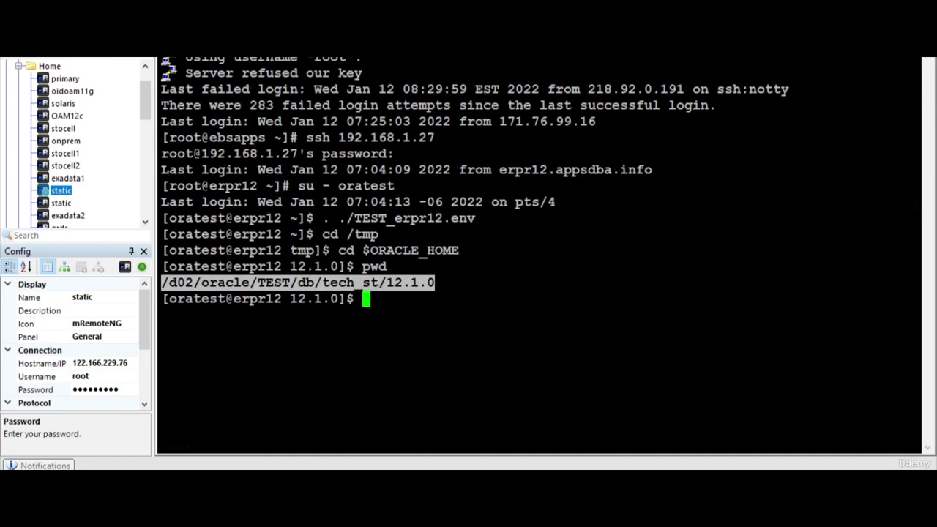
Step: In the database ORACLE_HOME, extract appsutil.zip with unzip -o
{"action": "type", "text": "cd"}
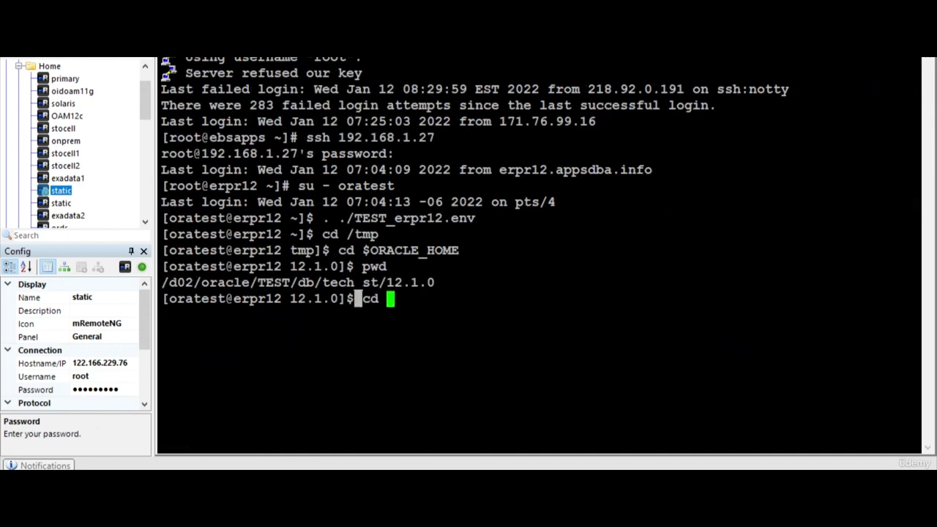
{"action": "left_click_drag", "start_coordinate": [161, 282], "coordinate": [435, 282]}
{"action": "type", "text": "/d02/oracle/TEST/db/tech_st/12.1.0"}
{"action": "key", "text": "Return"}
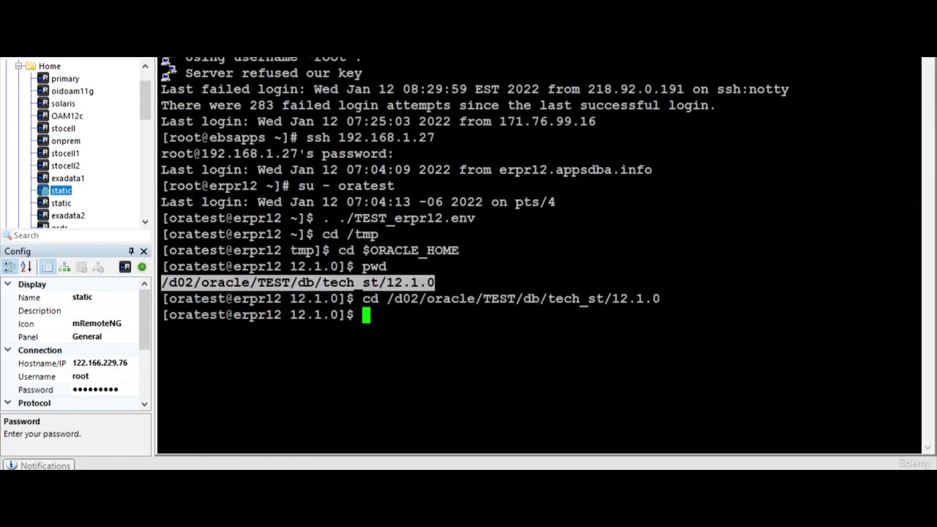
{"action": "type", "text": "unzip -o appsutil.zip"}
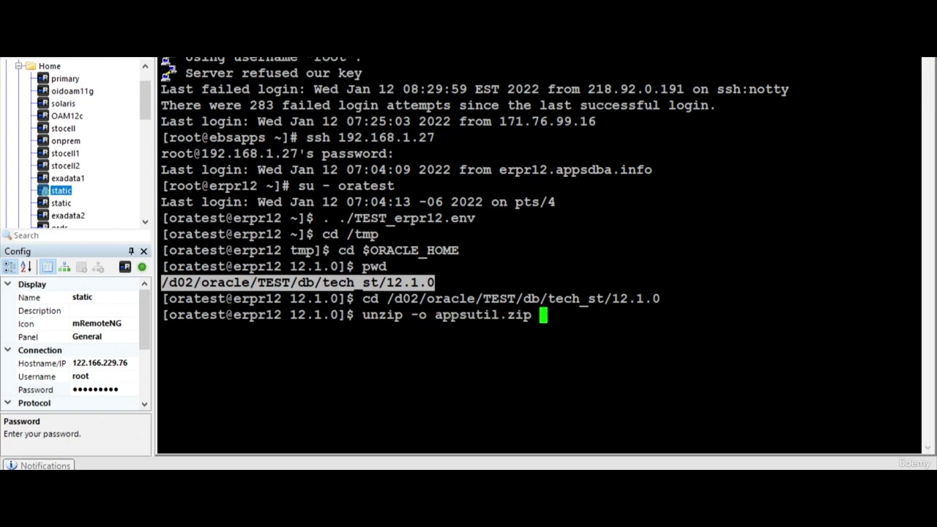
{"action": "key", "text": "Return"}
Step: Navigate to the appsutil/scripts/TEST_erpr12 folder
{"action": "type", "text": "cd appsutil/"}
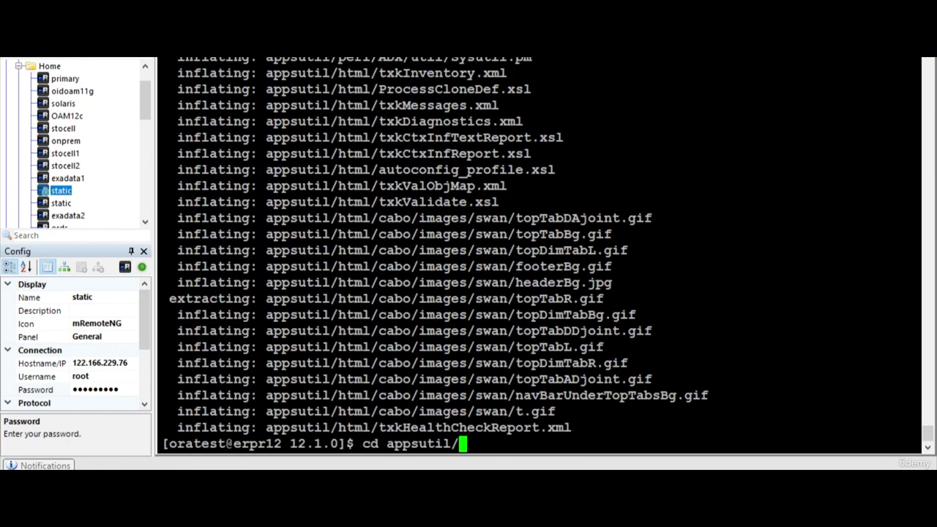
{"action": "type", "text": "bin/"}
{"action": "key", "text": "Return"}
{"action": "type", "text": "ls"}
{"action": "key", "text": "Return"}
{"action": "type", "text": "sh adau"}
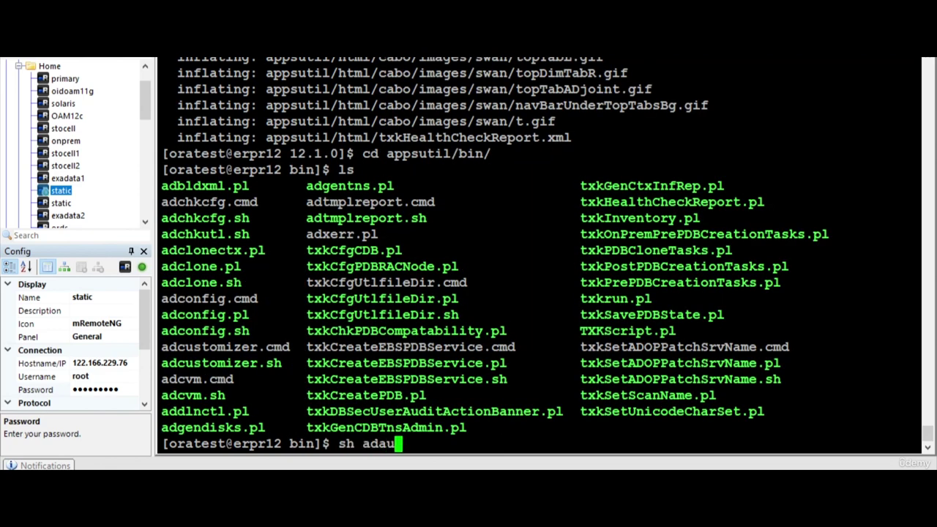
{"action": "key", "text": "BackSpace"}
{"action": "key", "text": "BackSpace"}
{"action": "key", "text": "BackSpace"}
{"action": "key", "text": "BackSpace"}
{"action": "key", "text": "BackSpace"}
{"action": "key", "text": "BackSpace"}
{"action": "key", "text": "BackSpace"}
{"action": "type", "text": "cd .."}
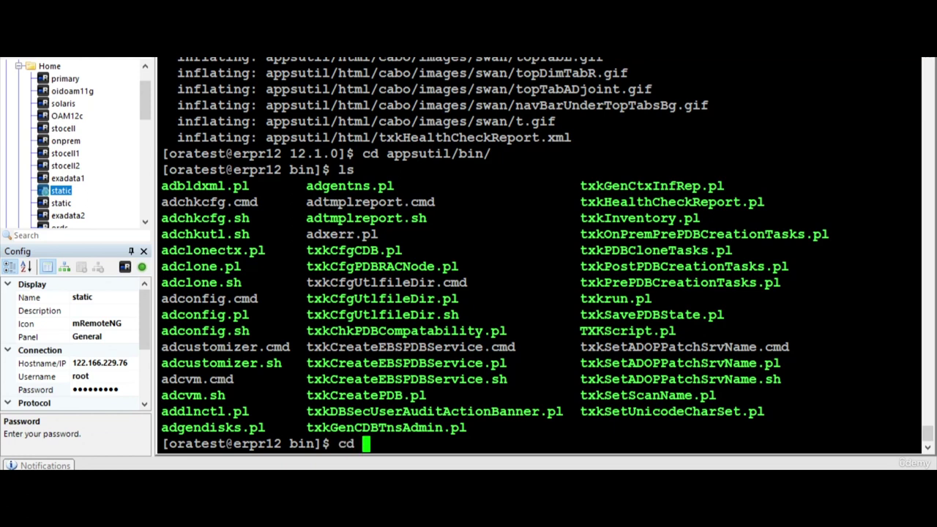
{"action": "key", "text": "Return"}
{"action": "type", "text": "cd sc"}
{"action": "key", "text": "Tab"}
{"action": "key", "text": "Tab"}
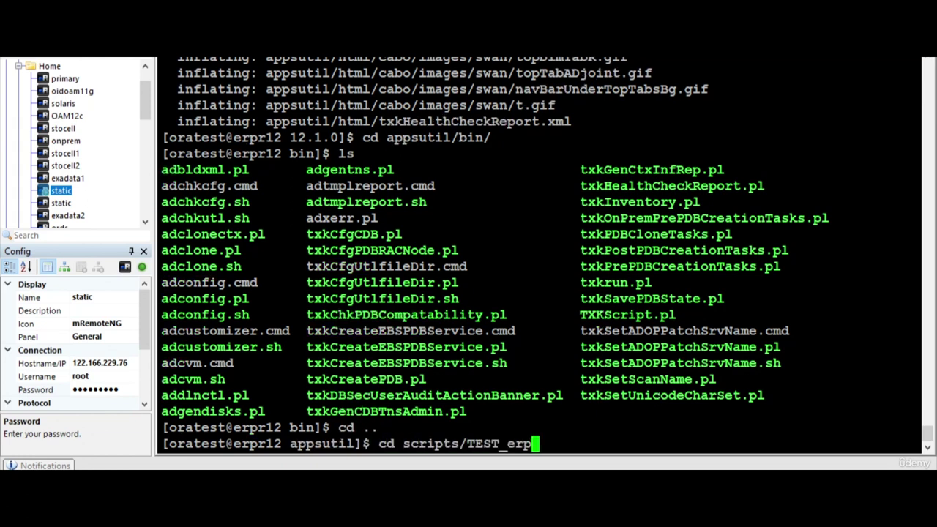
{"action": "type", "text": "r12/"}
{"action": "key", "text": "Return"}
Step: Run adautocfg.sh on the database tier with the APPS password
{"action": "type", "text": "sh ada"}
{"action": "key", "text": "Tab"}
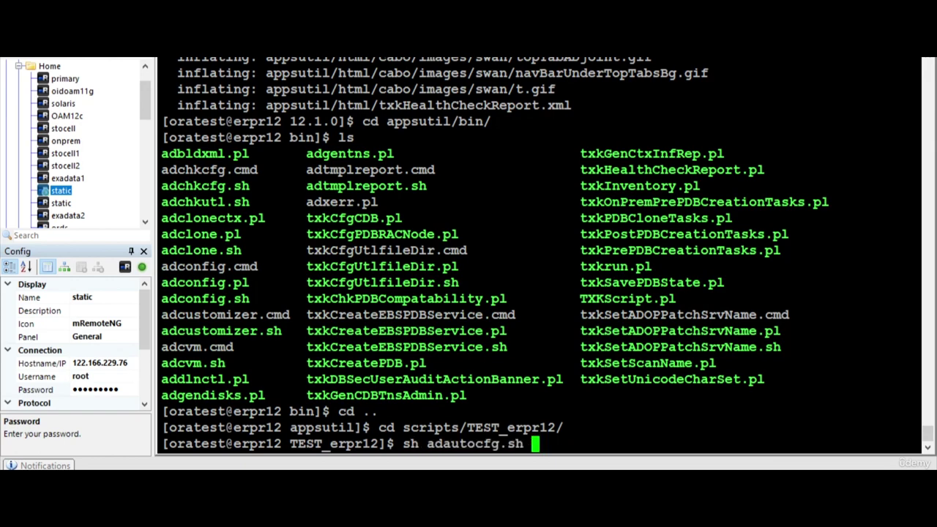
{"action": "key", "text": "Return"}
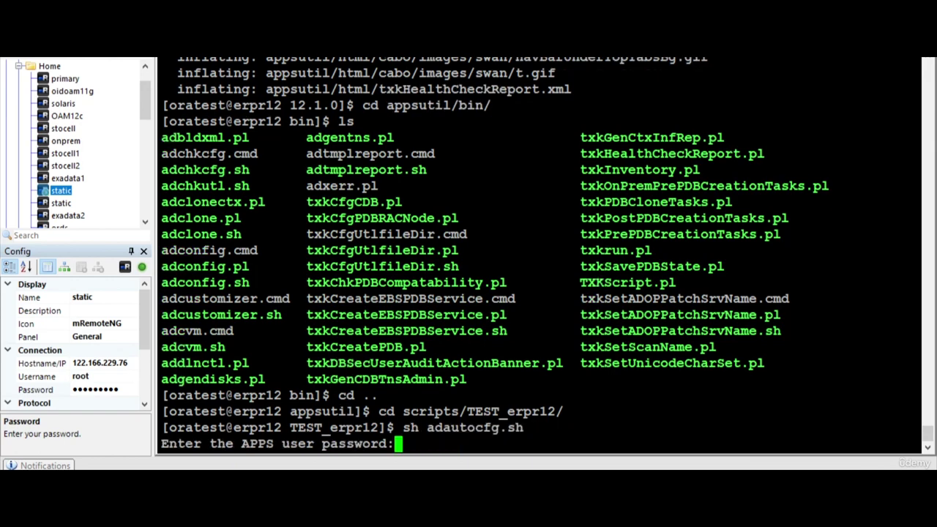
{"action": "key", "text": "Return"}
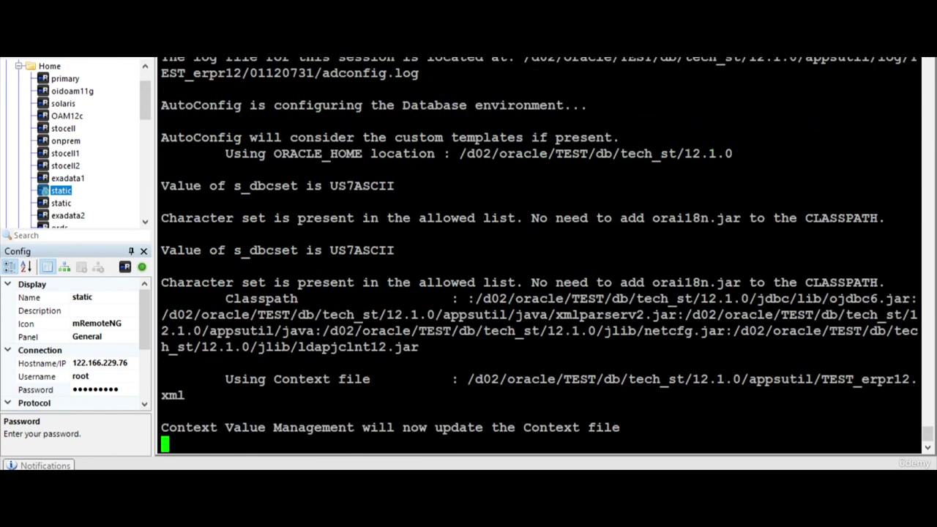
{"action": "key", "text": "alt+Tab"}
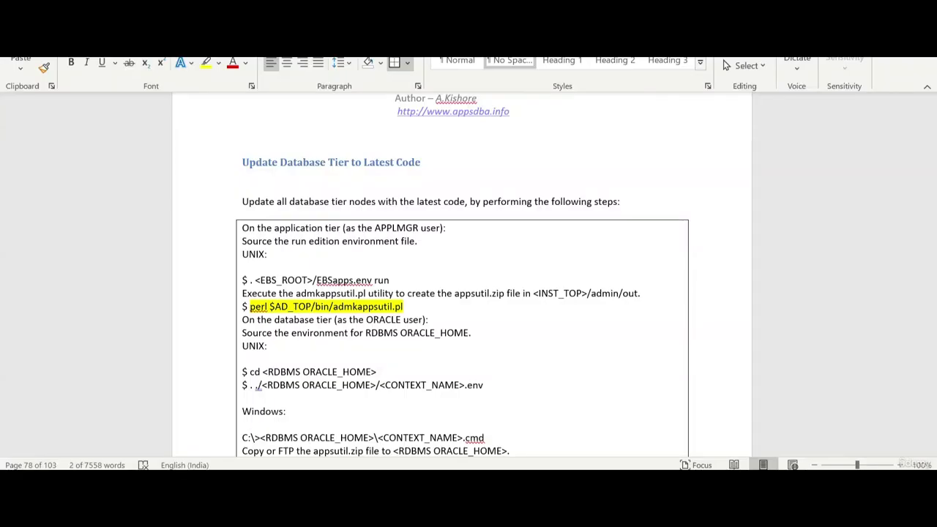
Step: Highlight the '$ sh <INST_TOP>/admin/scripts/adautocfg.sh' line in yellow in the runbook
{"action": "scroll", "coordinate": [465, 276], "scroll_direction": "down", "scroll_amount": 3}
{"action": "scroll", "coordinate": [463, 275], "scroll_direction": "down", "scroll_amount": 3}
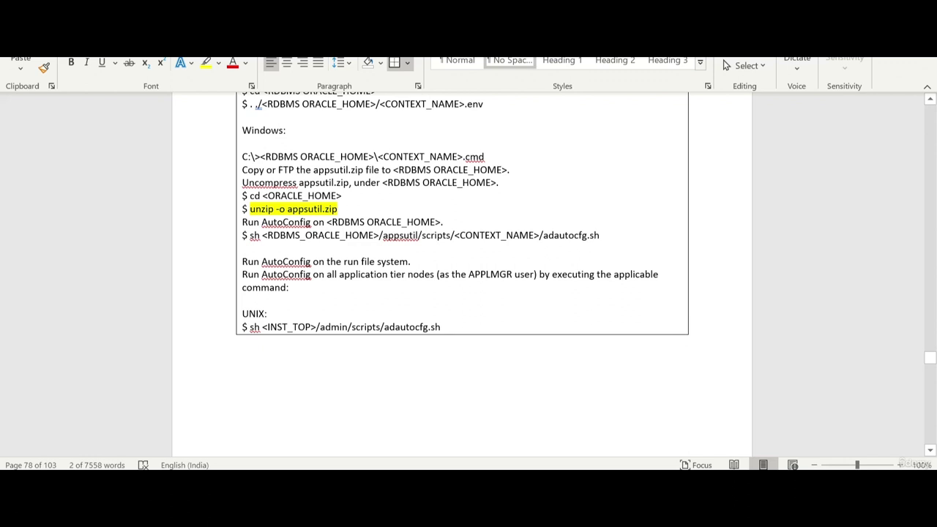
{"action": "left_click_drag", "start_coordinate": [442, 327], "coordinate": [249, 328]}
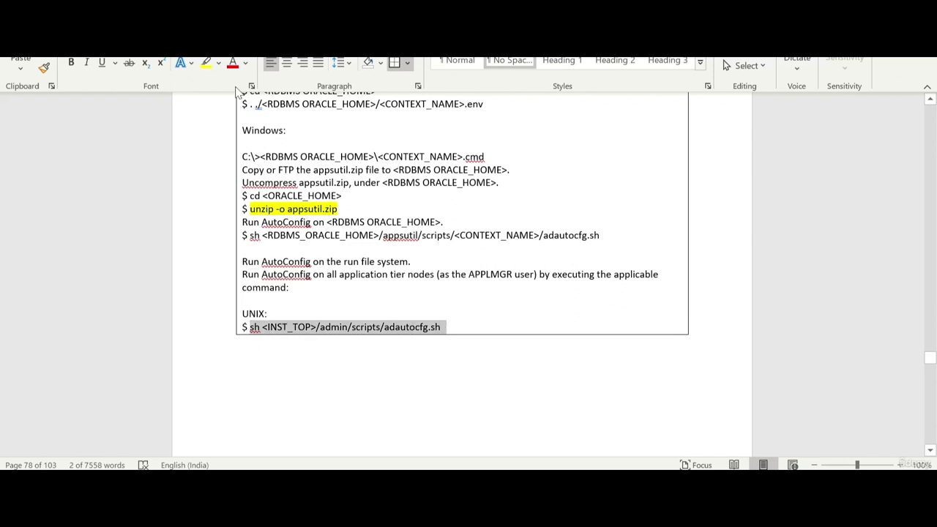
{"action": "left_click", "coordinate": [205, 62]}
{"action": "scroll", "coordinate": [462, 278], "scroll_direction": "down", "scroll_amount": 3}
{"action": "scroll", "coordinate": [367, 238], "scroll_direction": "down", "scroll_amount": 4}
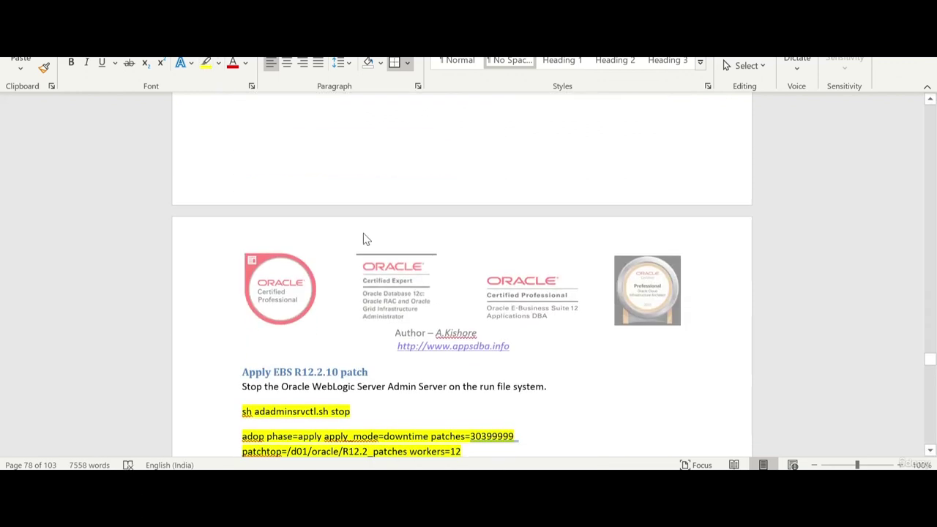
{"action": "scroll", "coordinate": [364, 239], "scroll_direction": "up", "scroll_amount": 4}
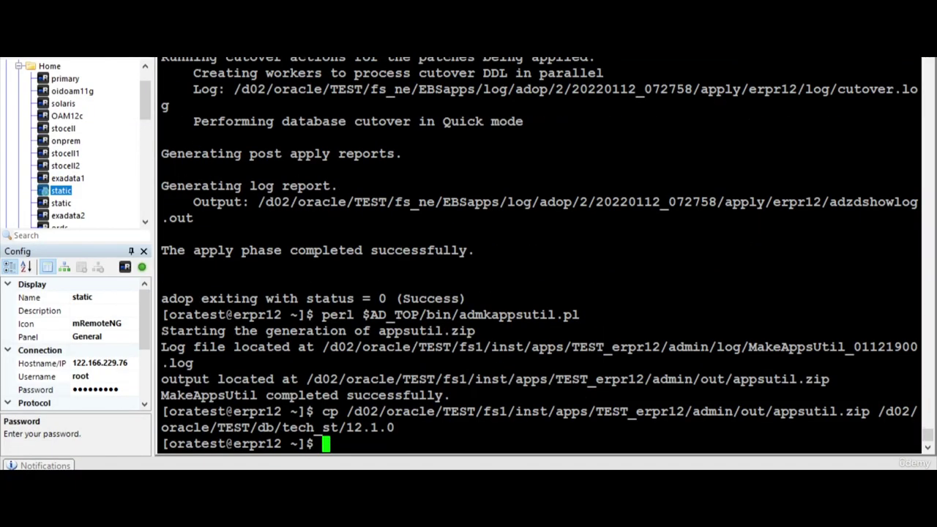
Step: Run sh adautocfg.sh from $ADMIN_SCRIPTS_HOME, entering the APPS password
{"action": "type", "text": "cd $AD"}
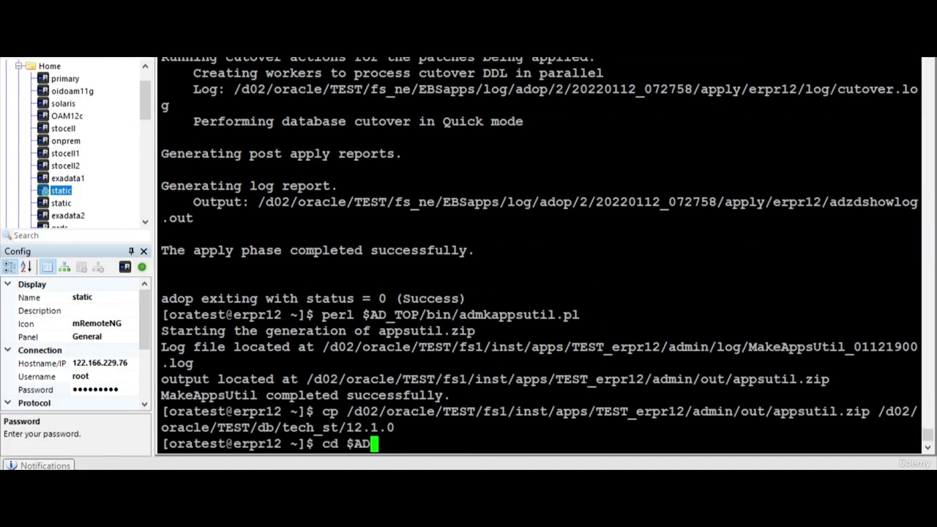
{"action": "type", "text": "MIN_SCRIPTS_HOME"}
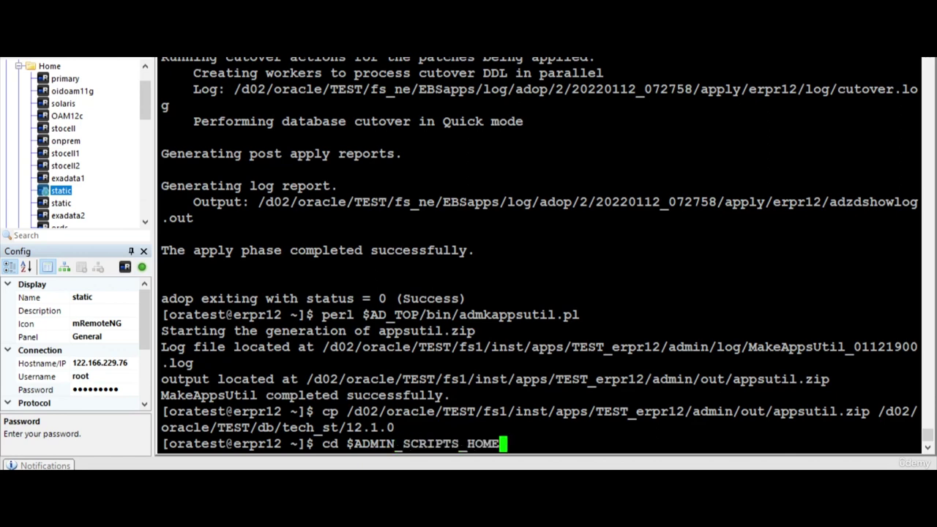
{"action": "key", "text": "Return"}
{"action": "type", "text": "sh adautocfg.sh"}
{"action": "key", "text": "Return"}
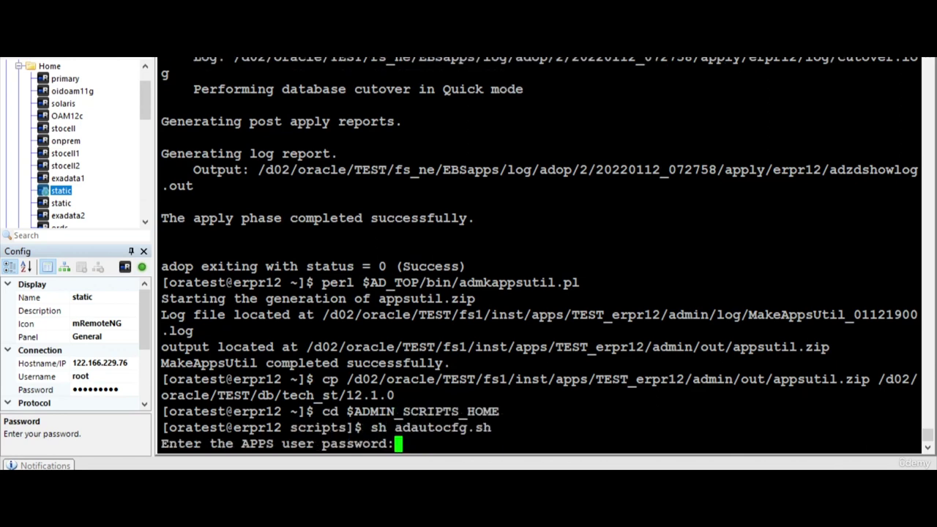
{"action": "key", "text": "Return"}
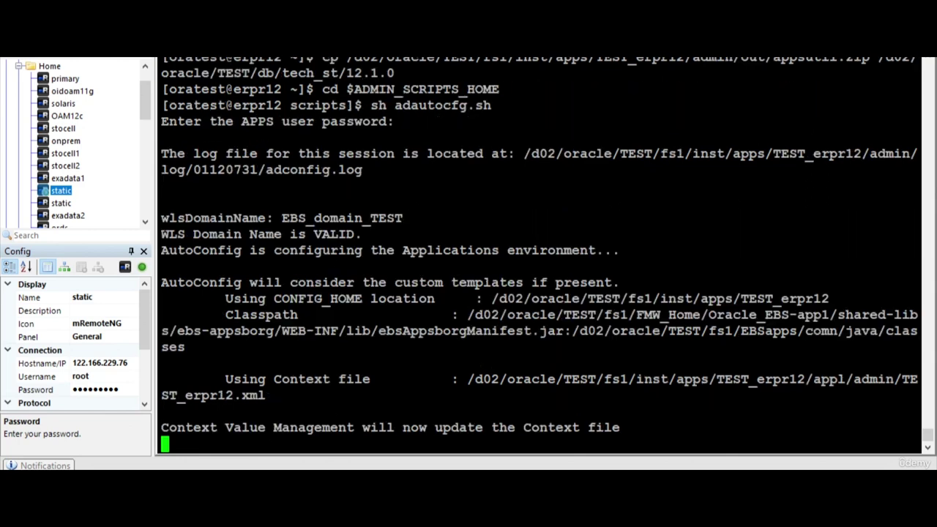
Step: Bring up the runbook at the 'Apply EBS R12.2.10 patch' section
{"action": "mouse_move", "coordinate": [201, 469]}
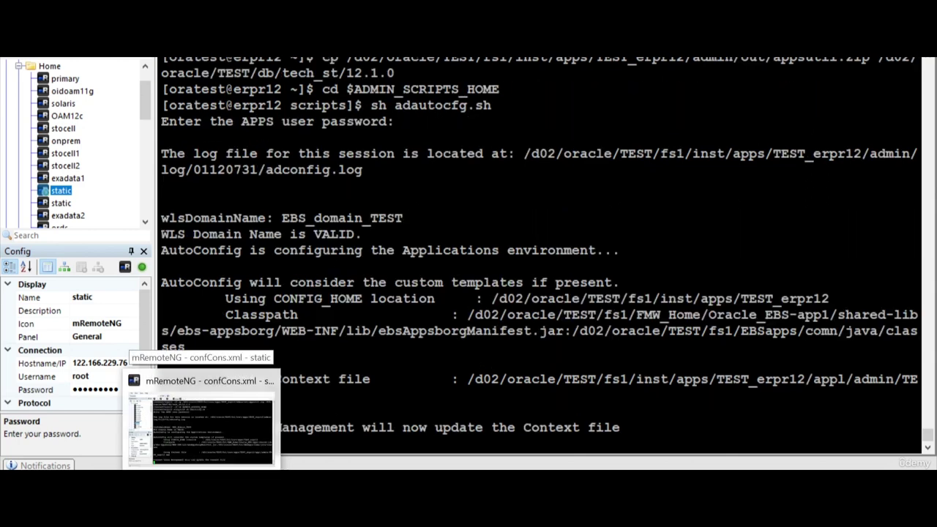
{"action": "left_click", "coordinate": [201, 428]}
{"action": "scroll", "coordinate": [356, 351], "scroll_direction": "down", "scroll_amount": 5}
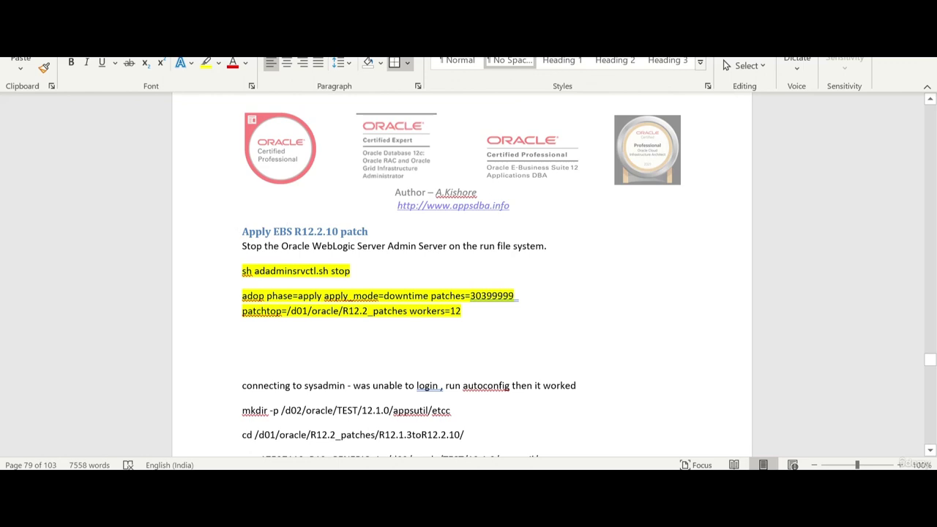
Step: Find the runbook's afwebprf.sql AutoConfig error note and paste the adautocfg.sh rerun line under Re-test
{"action": "scroll", "coordinate": [463, 284], "scroll_direction": "up", "scroll_amount": 20}
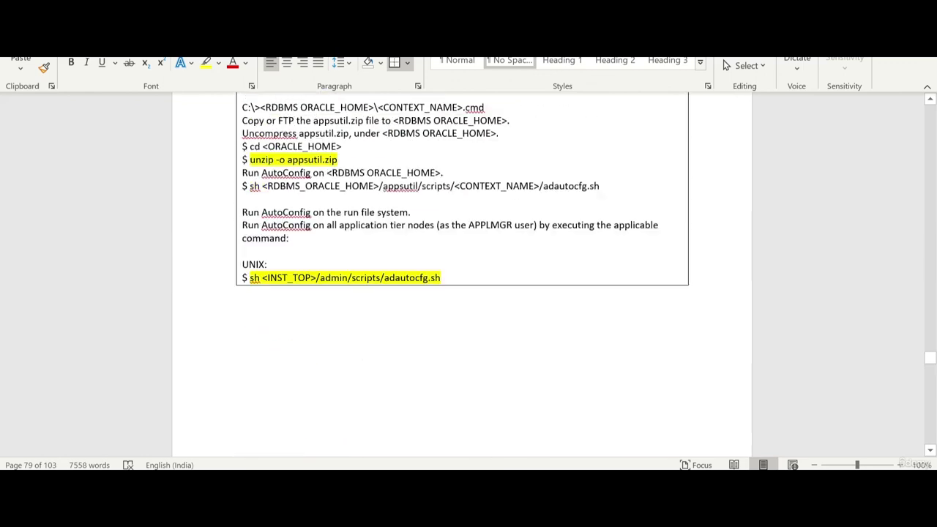
{"action": "scroll", "coordinate": [335, 289], "scroll_direction": "up", "scroll_amount": 3}
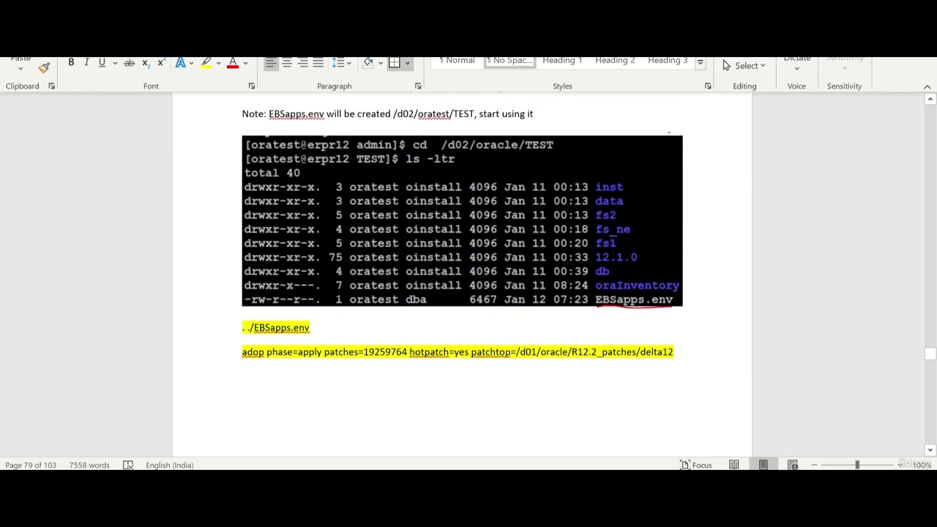
{"action": "scroll", "coordinate": [336, 293], "scroll_direction": "down", "scroll_amount": 4}
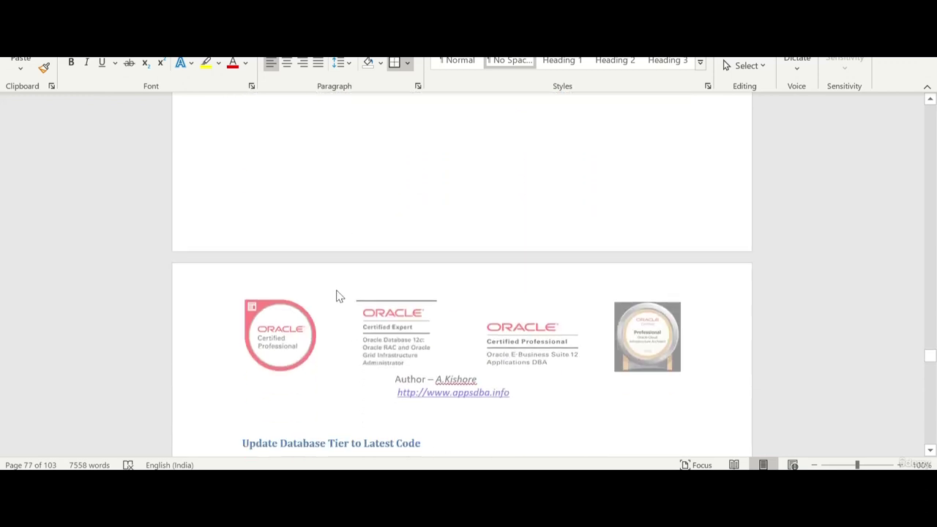
{"action": "scroll", "coordinate": [336, 295], "scroll_direction": "down", "scroll_amount": 4}
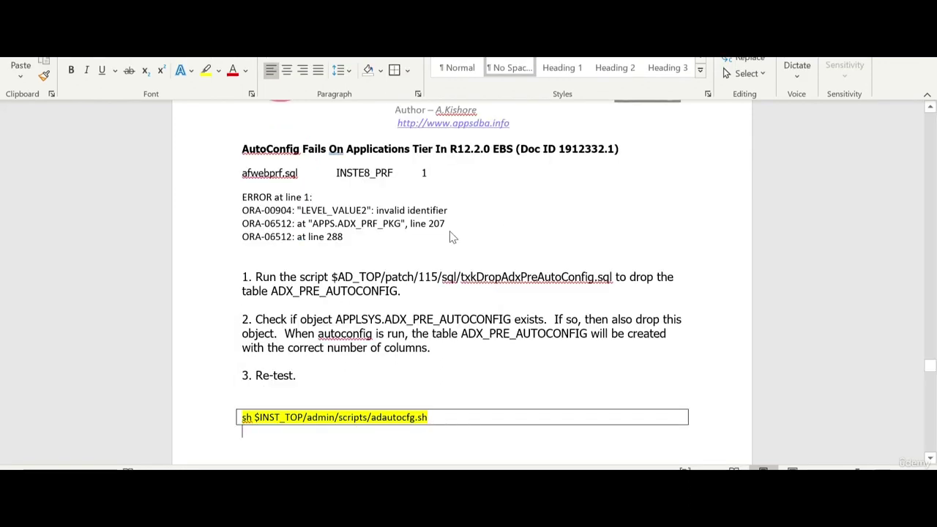
{"action": "scroll", "coordinate": [492, 292], "scroll_direction": "up", "scroll_amount": 10}
{"action": "scroll", "coordinate": [462, 242], "scroll_direction": "up", "scroll_amount": 3}
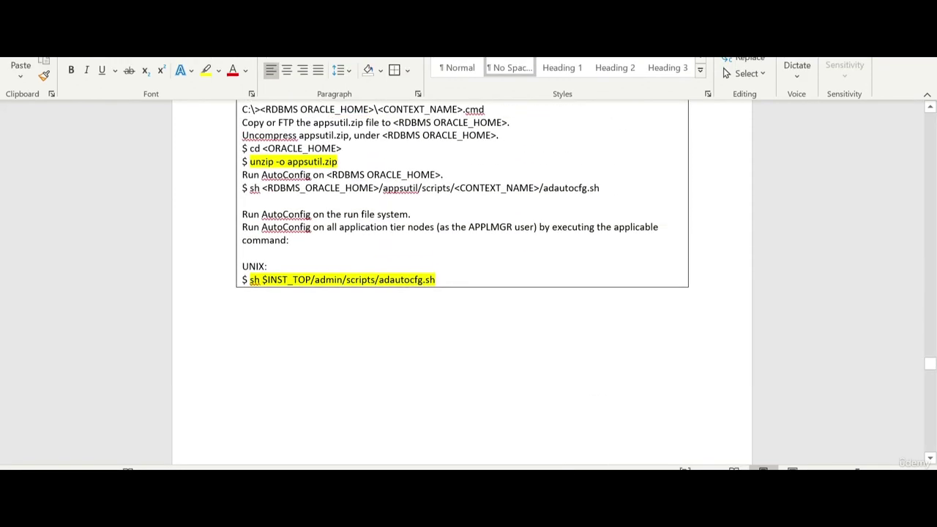
{"action": "scroll", "coordinate": [462, 229], "scroll_direction": "up", "scroll_amount": 3}
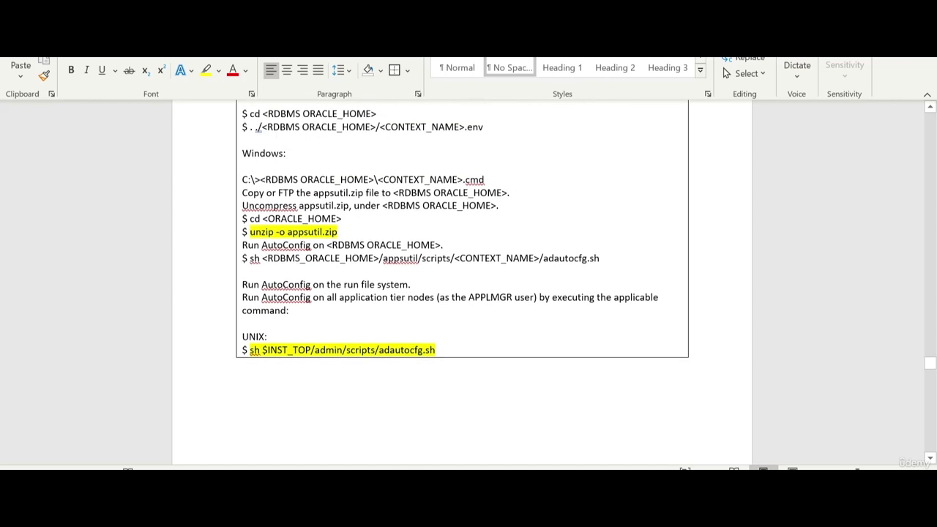
{"action": "scroll", "coordinate": [462, 278], "scroll_direction": "down", "scroll_amount": 15}
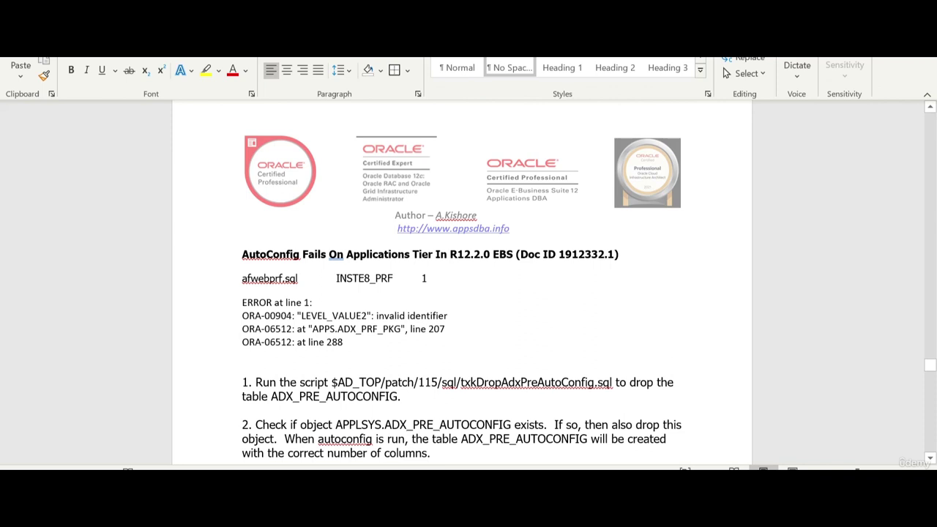
{"action": "type", "text": "sh $INST_TOP/admin/scripts/adautocfg.sh"}
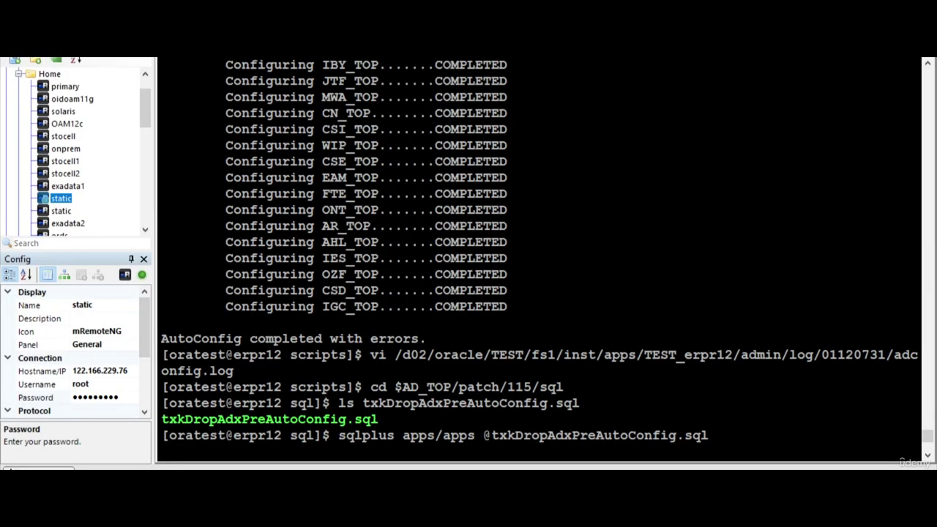
Step: Exit SQL*Plus back to the oratest shell
{"action": "left_click_drag", "start_coordinate": [202, 339], "coordinate": [233, 372]}
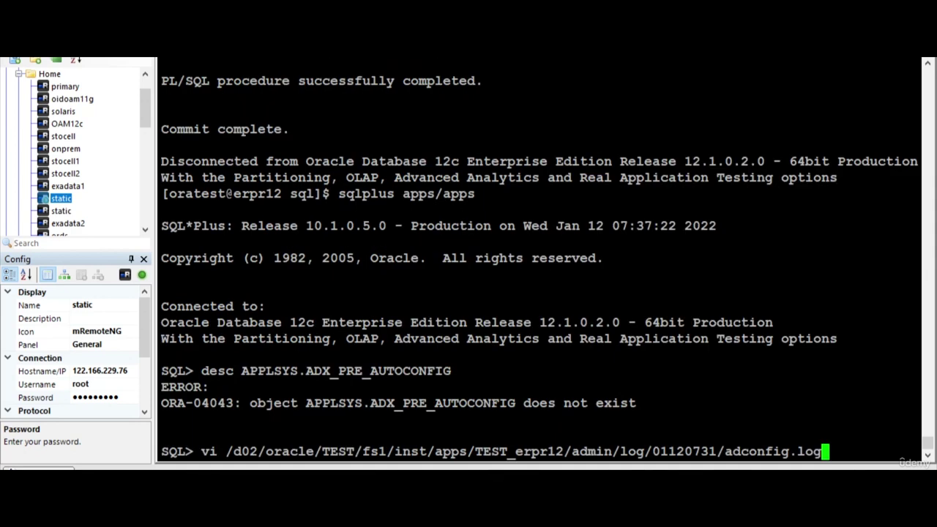
{"action": "key", "text": "ctrl+c"}
{"action": "key", "text": "Return"}
{"action": "type", "text": "exit"}
{"action": "key", "text": "Return"}
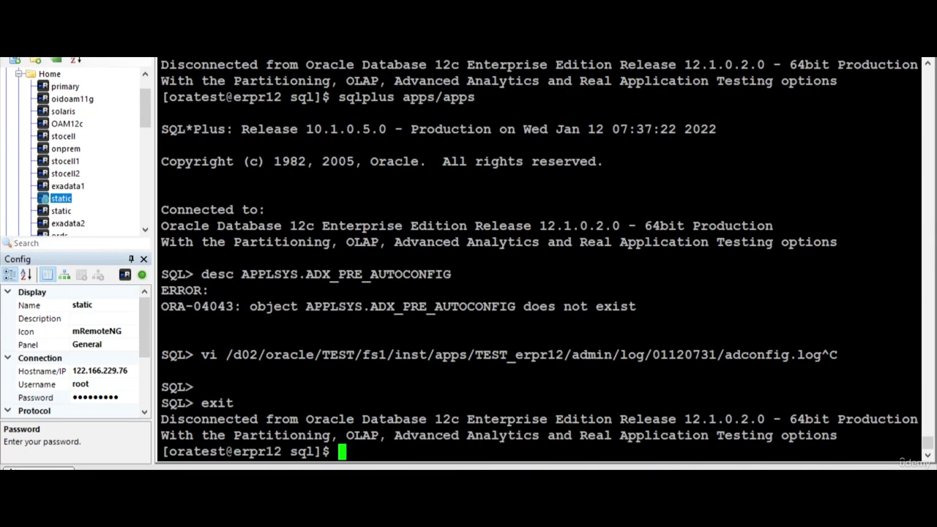
Step: Open adconfig.log in vi
{"action": "key", "text": "Up"}
{"action": "key", "text": "ctrl+c"}
{"action": "type", "text": "vi"}
{"action": "key", "text": "shift+Insert"}
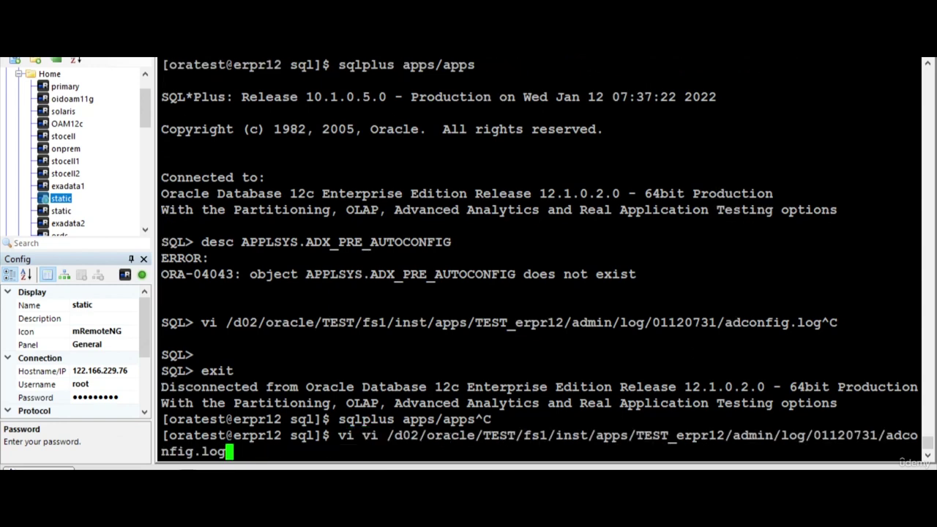
{"action": "key", "text": "ctrl+c"}
{"action": "key", "text": "shift+Insert"}
{"action": "key", "text": "Return"}
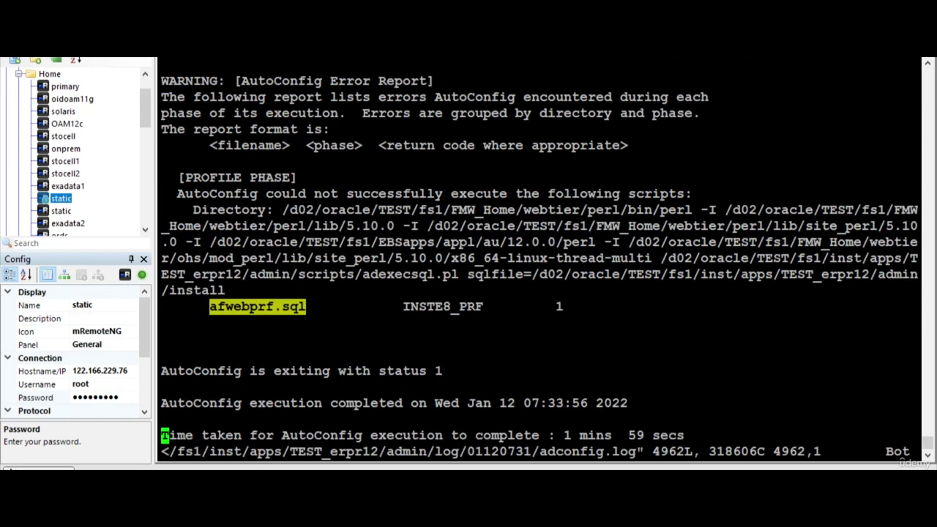
Step: Search the log for afwebprf.sql, locate ORA-00904 "LEVEL_VALUE2" invalid identifier, and quit with :q!
{"action": "key", "text": "Up"}
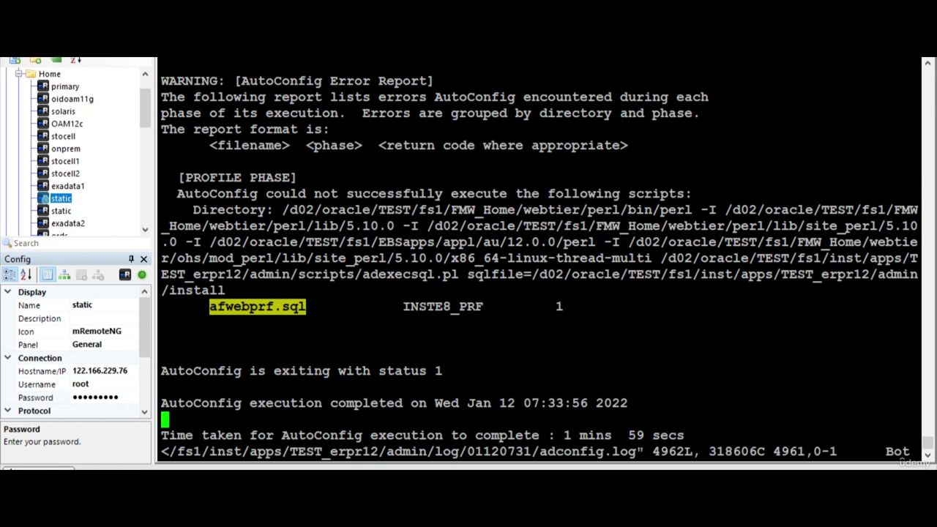
{"action": "type", "text": "/afwebprf.sql"}
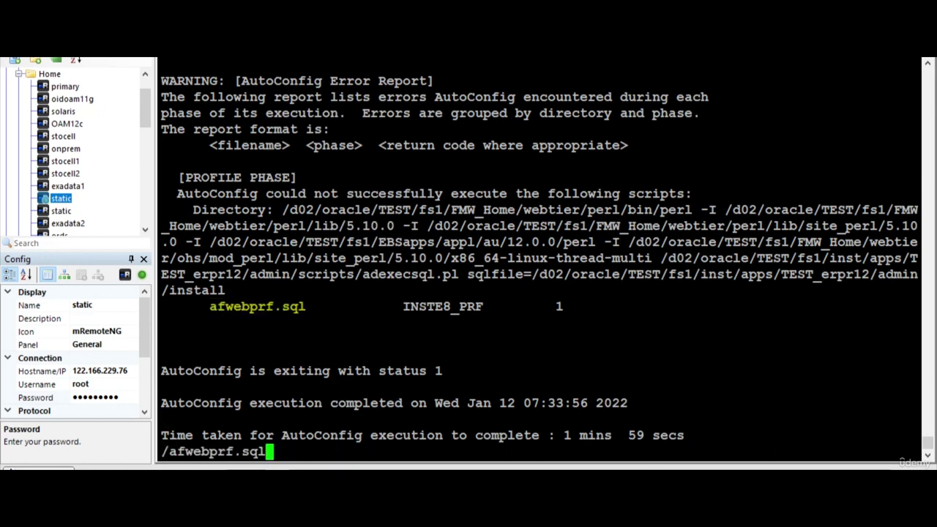
{"action": "key", "text": "Return"}
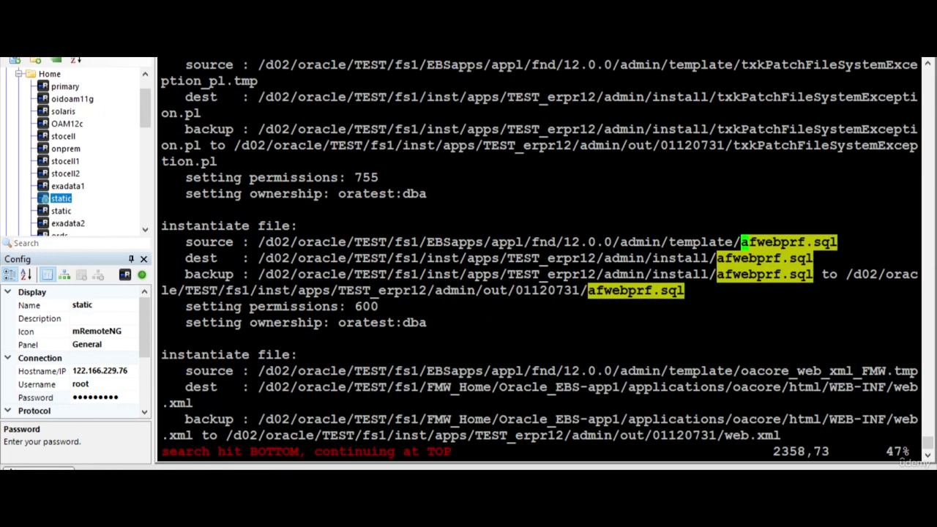
{"action": "key", "text": "n"}
{"action": "key", "text": "n"}
{"action": "key", "text": "n"}
{"action": "key", "text": "n"}
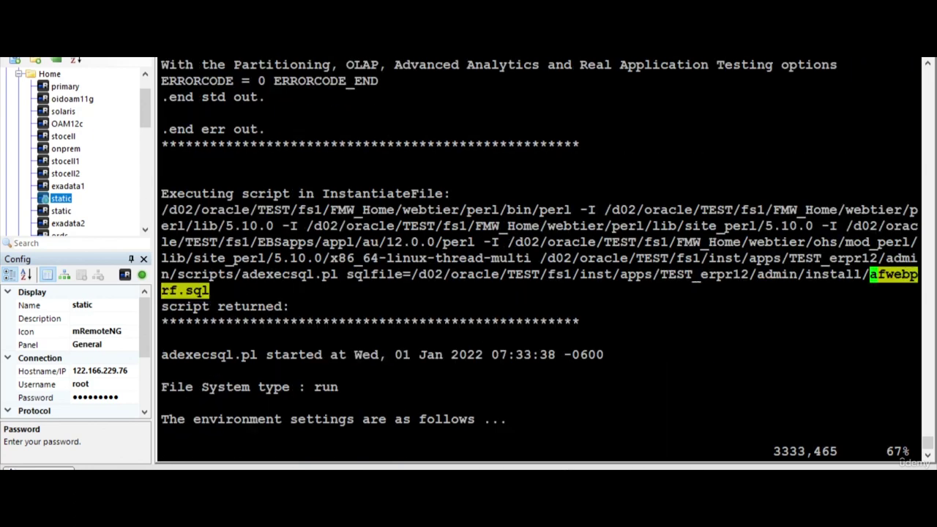
{"action": "key", "text": "Down"}
{"action": "key", "text": "Down"}
{"action": "key", "text": "Down"}
{"action": "key", "text": "Down"}
{"action": "key", "text": "Down"}
{"action": "key", "text": "Down"}
{"action": "key", "text": "Down"}
{"action": "key", "text": "Down"}
{"action": "key", "text": "Down"}
{"action": "key", "text": "Down"}
{"action": "key", "text": "Down"}
{"action": "key", "text": "Down"}
{"action": "key", "text": "Down"}
{"action": "key", "text": "Down"}
{"action": "key", "text": "Down"}
{"action": "key", "text": "Down"}
{"action": "key", "text": "Down"}
{"action": "key", "text": "Down"}
{"action": "key", "text": "Down"}
{"action": "key", "text": "Down"}
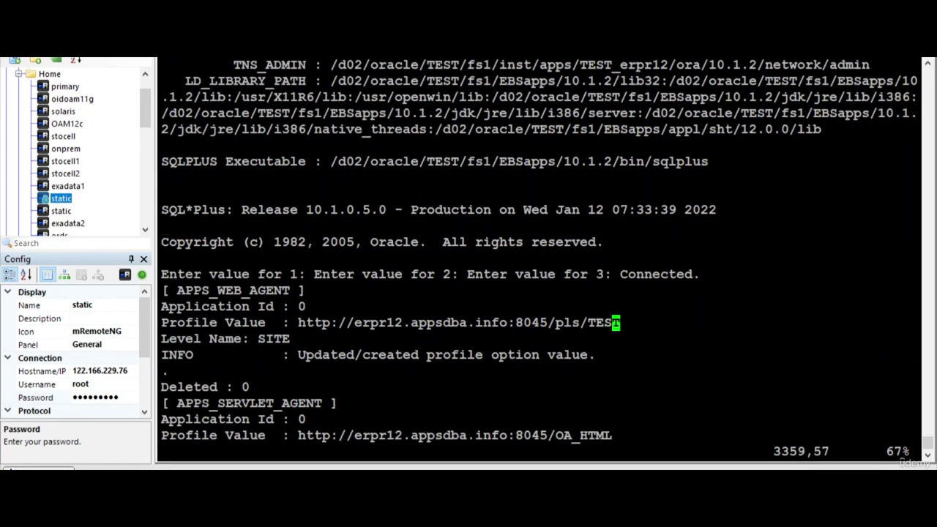
{"action": "key", "text": "Down"}
{"action": "key", "text": "Down"}
{"action": "key", "text": "Down"}
{"action": "key", "text": "Down"}
{"action": "key", "text": "Down"}
{"action": "key", "text": "Down"}
{"action": "key", "text": "Down"}
{"action": "key", "text": "Down"}
{"action": "key", "text": "Down"}
{"action": "key", "text": "Down"}
{"action": "key", "text": "Down"}
{"action": "key", "text": "Down"}
{"action": "key", "text": "Down"}
{"action": "key", "text": "Down"}
{"action": "key", "text": "Down"}
{"action": "key", "text": "Down"}
{"action": "key", "text": "Down"}
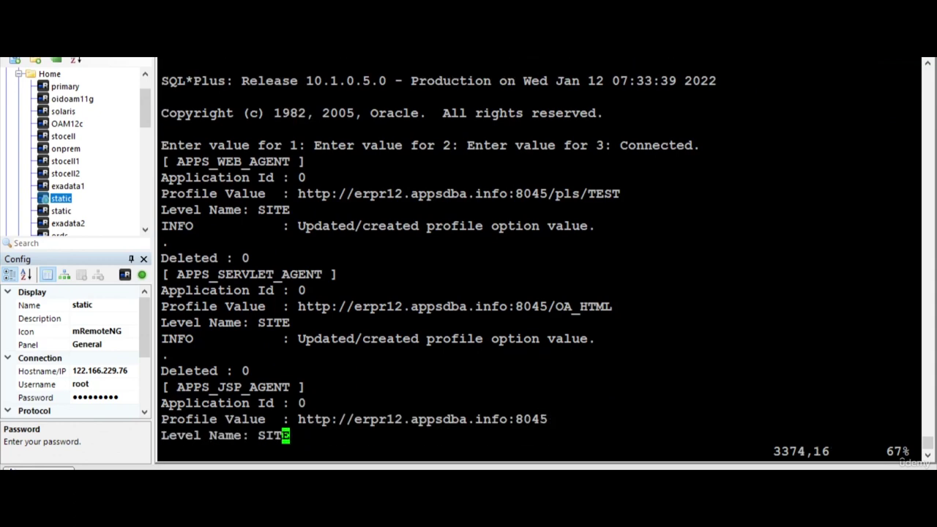
{"action": "key", "text": "Down"}
{"action": "key", "text": "Down"}
{"action": "key", "text": "Down"}
{"action": "key", "text": "Down"}
{"action": "key", "text": "Down"}
{"action": "key", "text": "Down"}
{"action": "key", "text": "Down"}
{"action": "key", "text": "Down"}
{"action": "key", "text": "Down"}
{"action": "key", "text": "Down"}
{"action": "key", "text": "Down"}
{"action": "key", "text": "Down"}
{"action": "key", "text": "Down"}
{"action": "key", "text": "Down"}
{"action": "key", "text": "Down"}
{"action": "key", "text": "Down"}
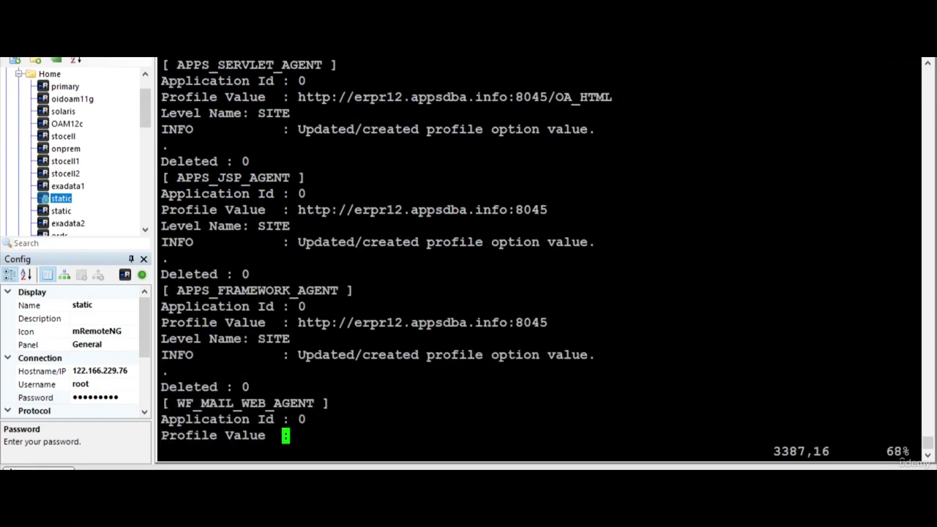
{"action": "key", "text": "Down"}
{"action": "key", "text": "Down"}
{"action": "key", "text": "Down"}
{"action": "key", "text": "Down"}
{"action": "key", "text": "Down"}
{"action": "key", "text": "Down"}
{"action": "key", "text": "Down"}
{"action": "key", "text": "Down"}
{"action": "key", "text": "Down"}
{"action": "key", "text": "Down"}
{"action": "key", "text": "Down"}
{"action": "key", "text": "Down"}
{"action": "key", "text": "Down"}
{"action": "key", "text": "Down"}
{"action": "key", "text": "Down"}
{"action": "key", "text": "Down"}
{"action": "key", "text": "Down"}
{"action": "key", "text": "Down"}
{"action": "key", "text": "Down"}
{"action": "key", "text": "Down"}
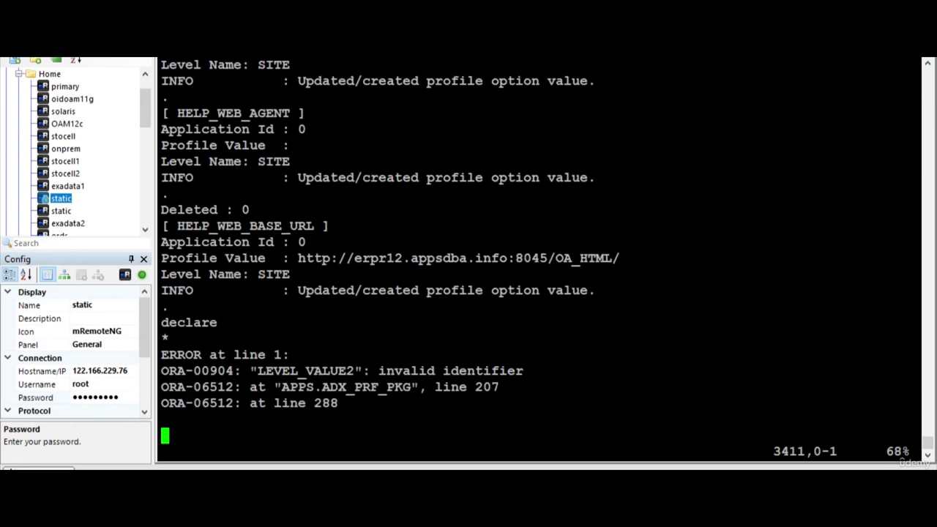
{"action": "key", "text": "Up"}
{"action": "key", "text": "Up"}
{"action": "key", "text": "Up"}
{"action": "key", "text": "Up"}
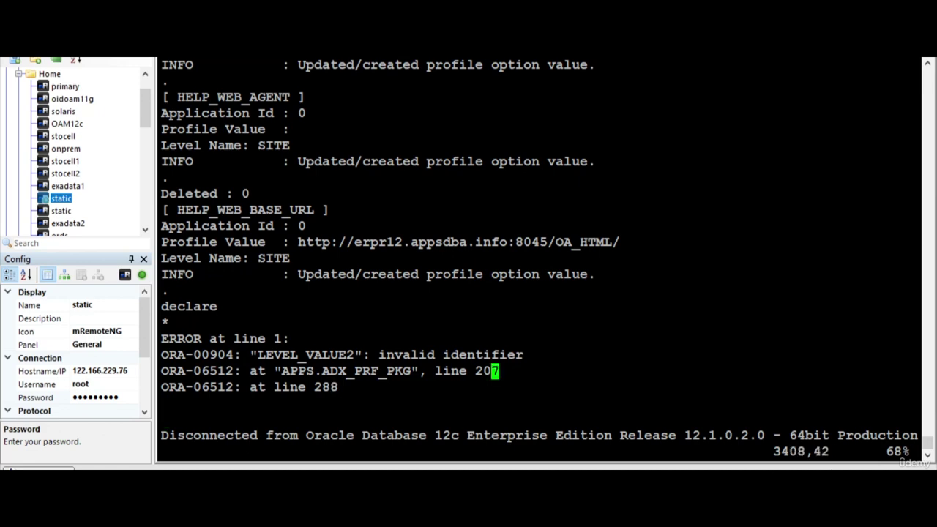
{"action": "type", "text": ":q!"}
{"action": "key", "text": "Return"}
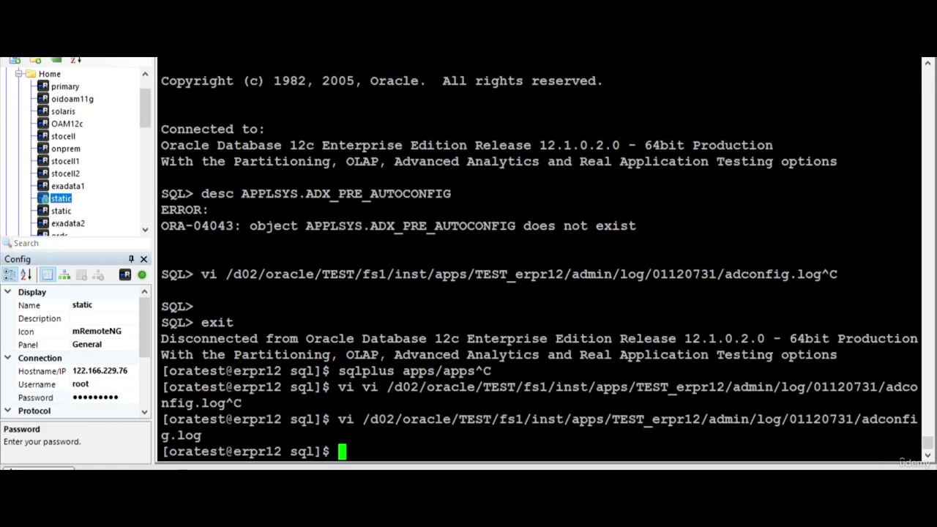
Step: Highlight the AD_TOP sql command, txkDropAdxPreAutoConfig.sql and the dropped ADX_PRE_AUTOCONFIG table and synonym messages
{"action": "scroll", "coordinate": [539, 256], "scroll_direction": "up", "scroll_amount": 12}
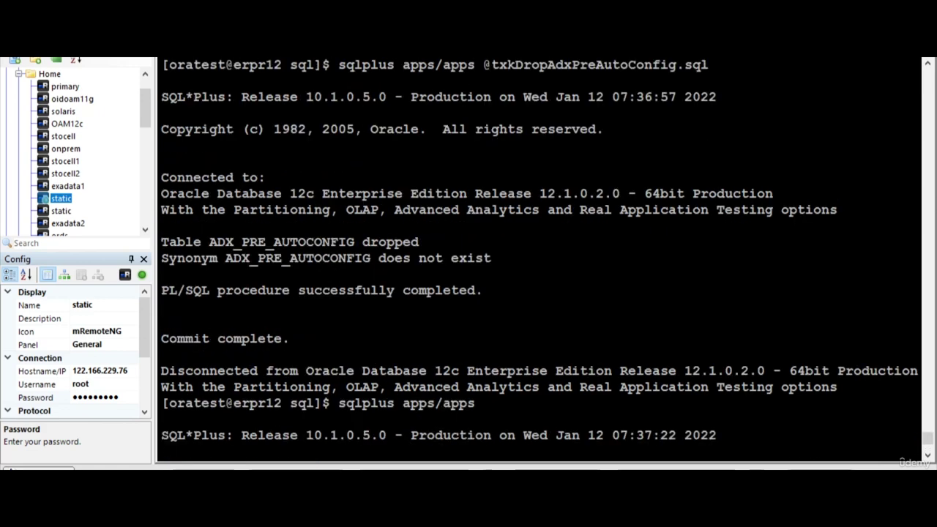
{"action": "left_click_drag", "start_coordinate": [362, 209], "coordinate": [919, 209]}
{"action": "left_click_drag", "start_coordinate": [361, 225], "coordinate": [580, 225]}
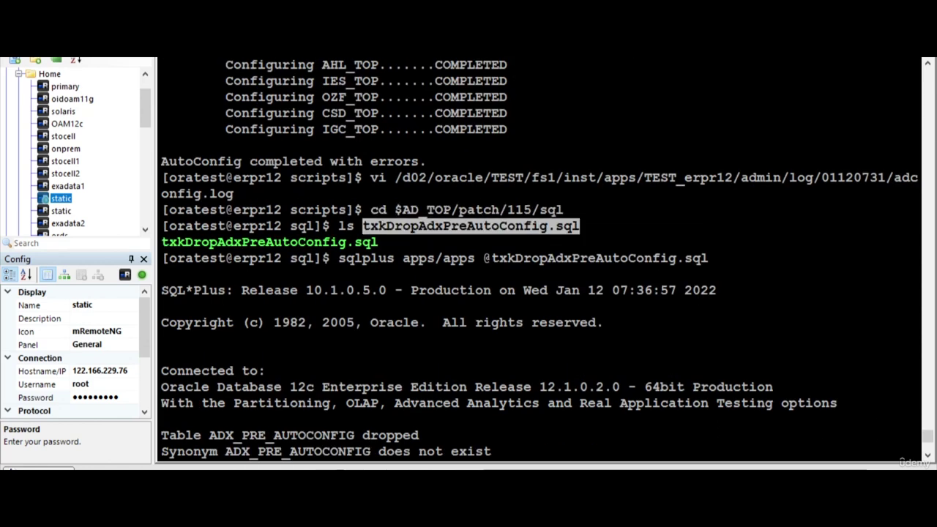
{"action": "left_click_drag", "start_coordinate": [201, 435], "coordinate": [306, 435]}
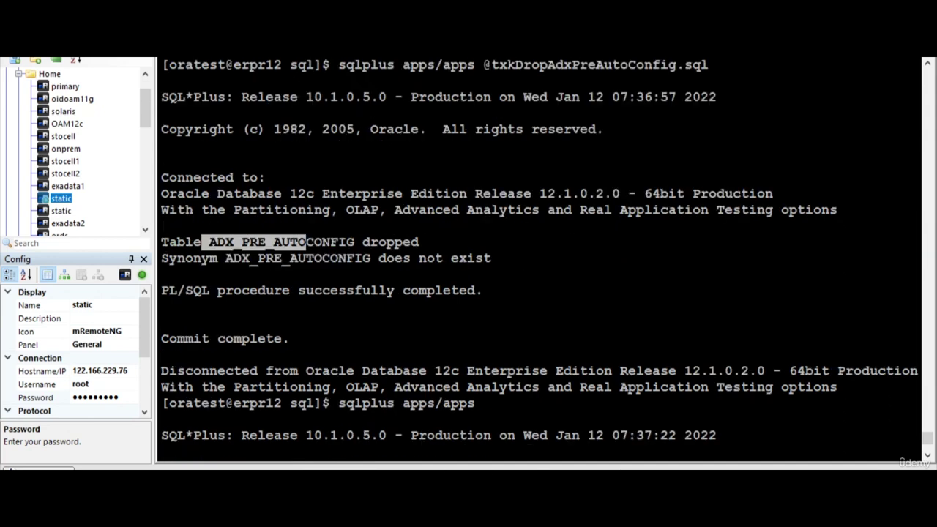
{"action": "left_click_drag", "start_coordinate": [241, 258], "coordinate": [362, 258]}
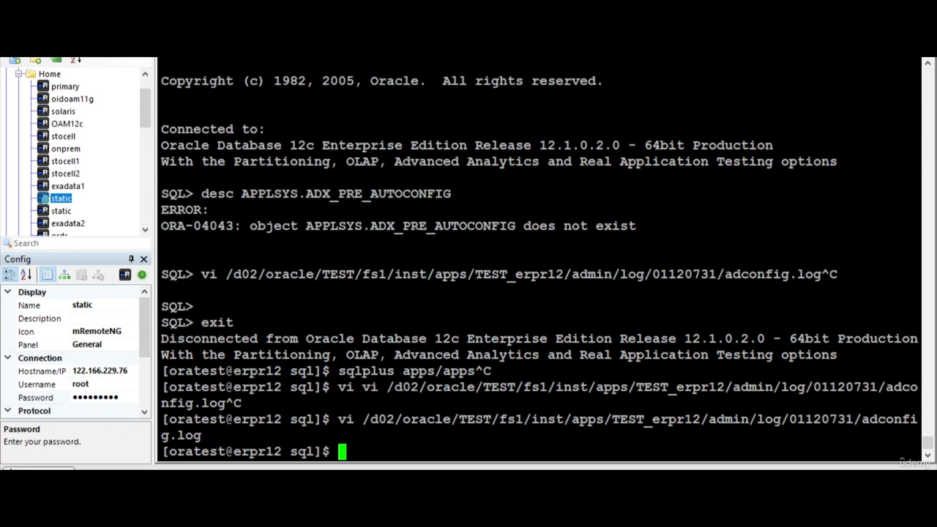
Step: Change into the $ADMIN_SCRIPTS_HOME directory, correcting typos in the variable name
{"action": "type", "text": "cd $IN"}
{"action": "key", "text": "BackSpace"}
{"action": "key", "text": "BackSpace"}
{"action": "type", "text": "ADM"}
{"action": "key", "text": "BackSpace"}
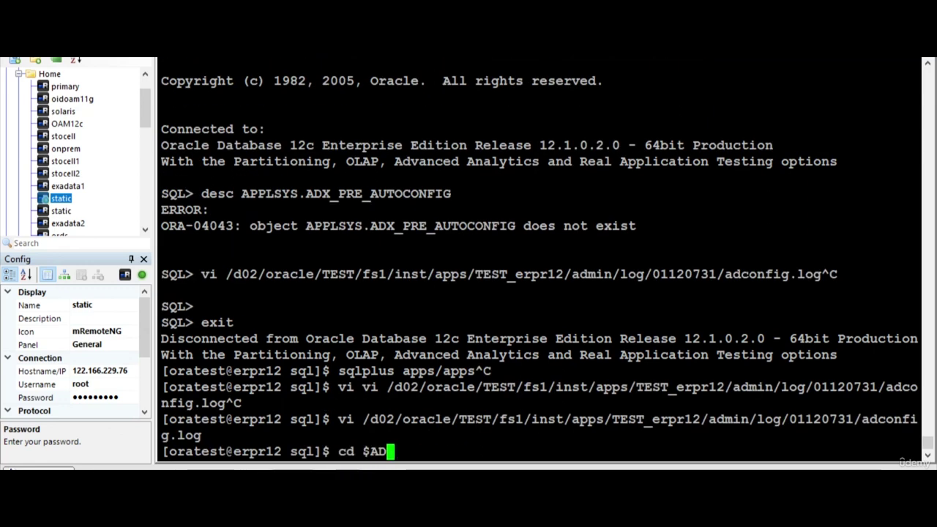
{"action": "type", "text": "IN_SC"}
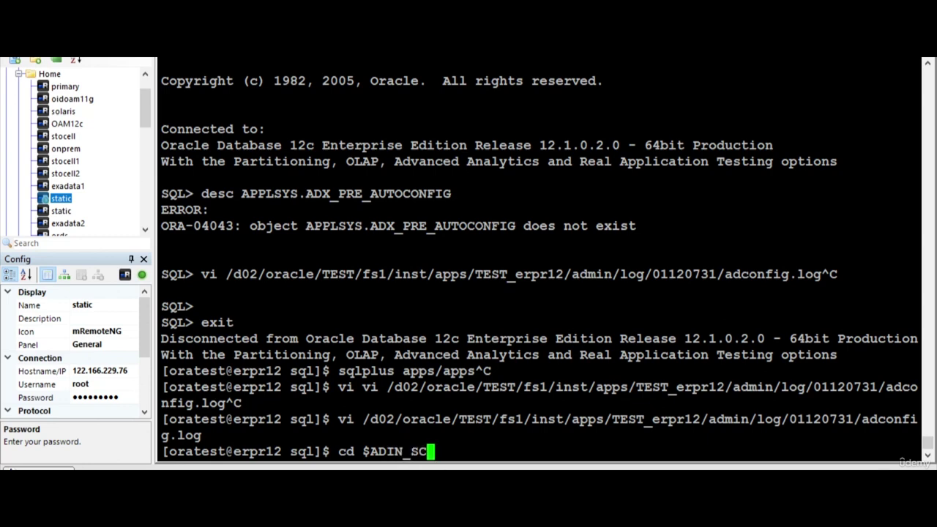
{"action": "key", "text": "Left"}
{"action": "key", "text": "Left"}
{"action": "key", "text": "Left"}
{"action": "key", "text": "Right"}
{"action": "key", "text": "Right"}
{"action": "key", "text": "Right"}
{"action": "key", "text": "BackSpace"}
{"action": "key", "text": "BackSpace"}
{"action": "key", "text": "BackSpace"}
{"action": "key", "text": "BackSpace"}
{"action": "key", "text": "BackSpace"}
{"action": "type", "text": "MIN_SC"}
{"action": "key", "text": "Tab"}
{"action": "key", "text": "Return"}
Step: Run sh adautocfg.sh with the APPS password until AutoConfig completes successfully, then return to the runbook
{"action": "type", "text": "sh adau"}
{"action": "key", "text": "Tab"}
{"action": "key", "text": "Return"}
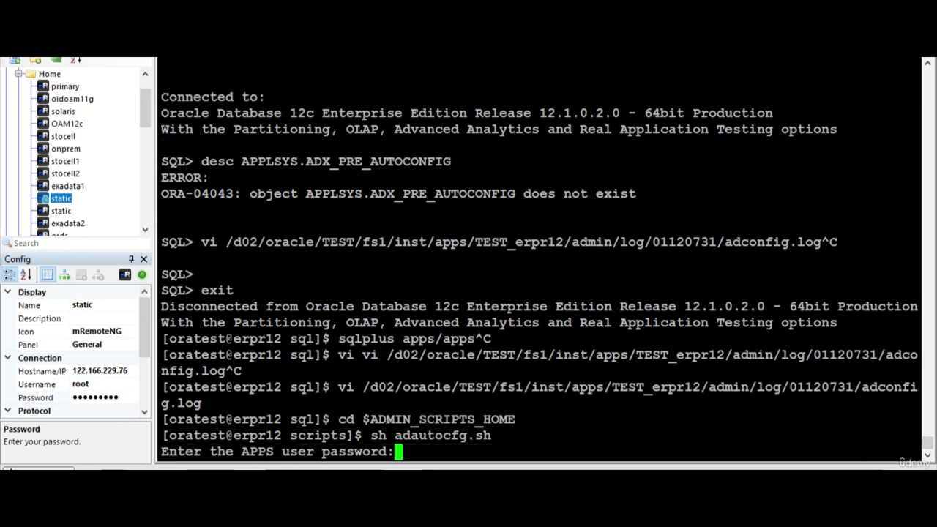
{"action": "key", "text": "Return"}
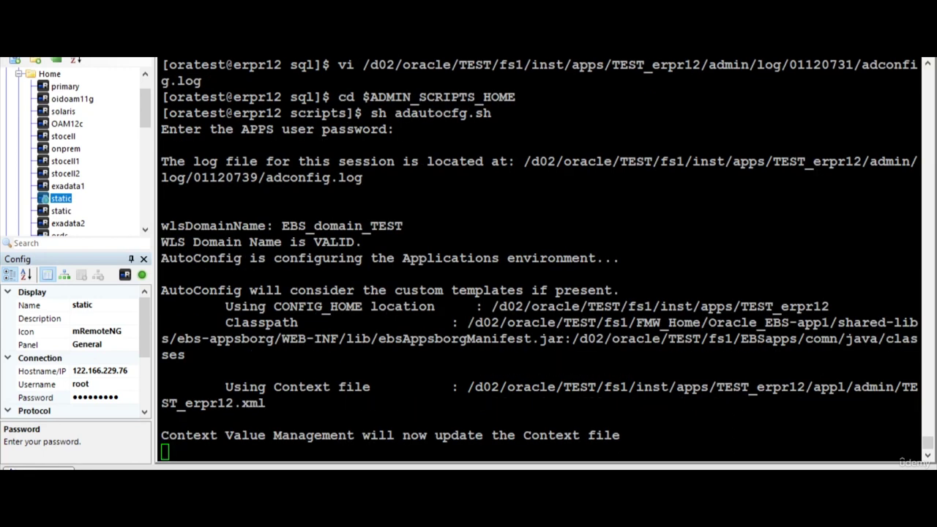
{"action": "left_click_drag", "start_coordinate": [226, 435], "coordinate": [363, 435]}
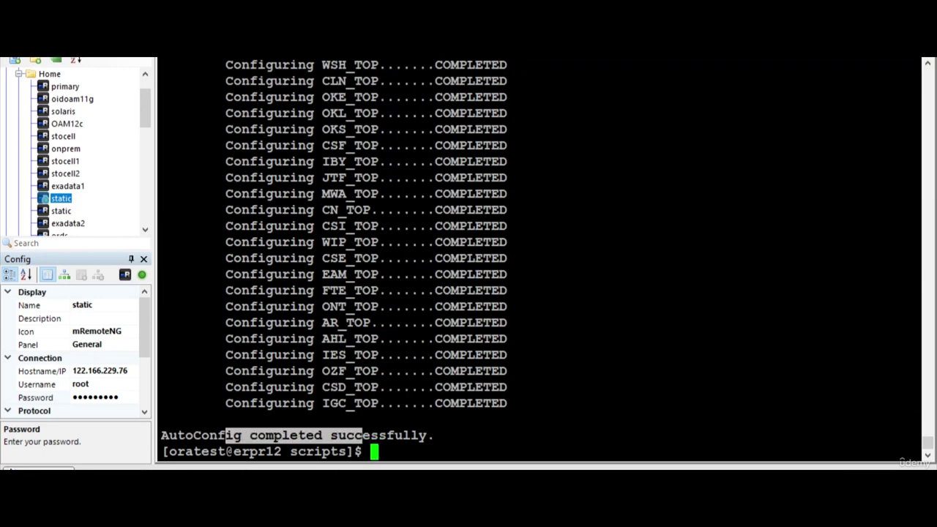
{"action": "key", "text": "alt+Tab"}
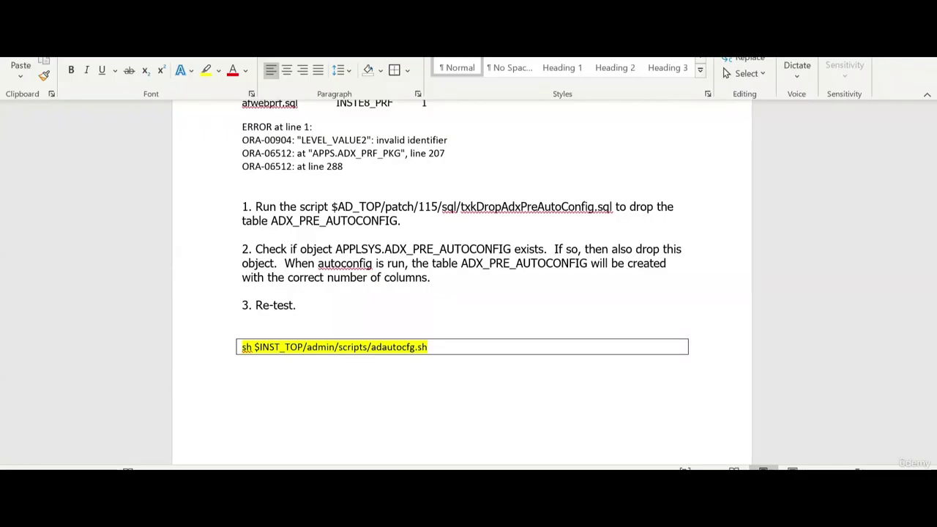
Step: Copy 'sh adadminsrvctl.sh stop' from the runbook and run it, entering the WebLogic and APPS passwords
{"action": "scroll", "coordinate": [461, 264], "scroll_direction": "down", "scroll_amount": 10}
{"action": "scroll", "coordinate": [425, 358], "scroll_direction": "down", "scroll_amount": 5}
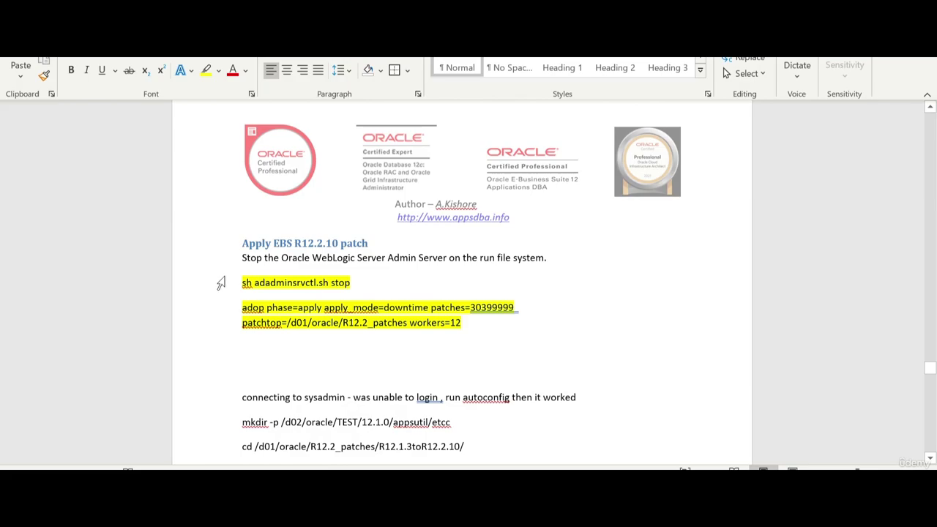
{"action": "left_click", "coordinate": [217, 283]}
{"action": "key", "text": "alt+Tab"}
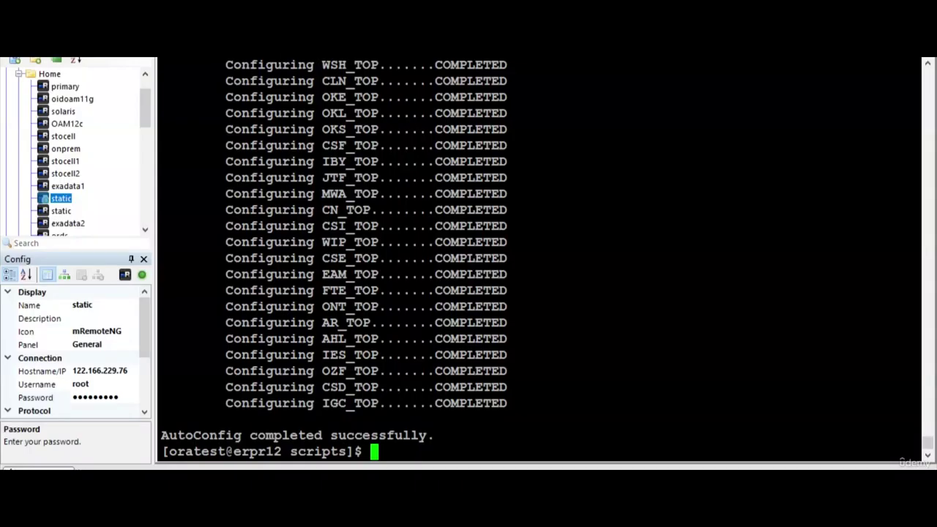
{"action": "key", "text": "shift+Insert"}
{"action": "key", "text": "Return"}
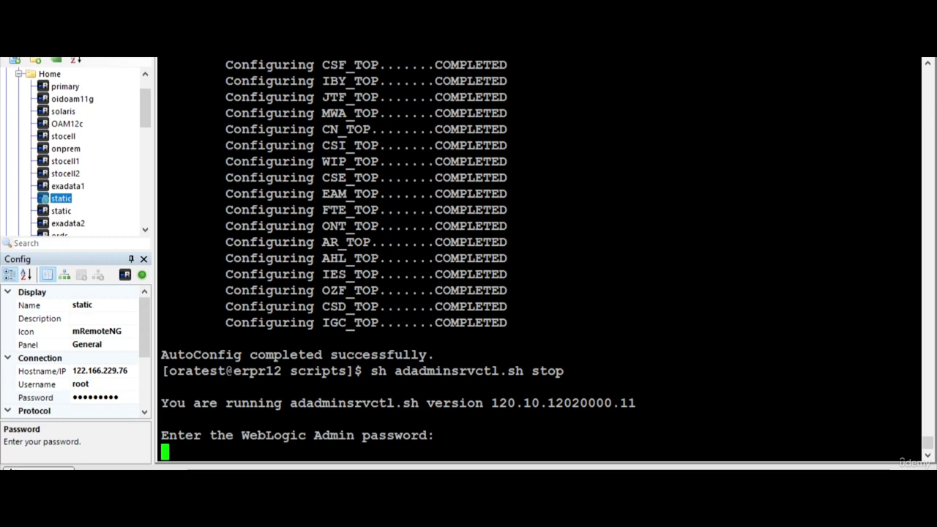
{"action": "key", "text": "Return"}
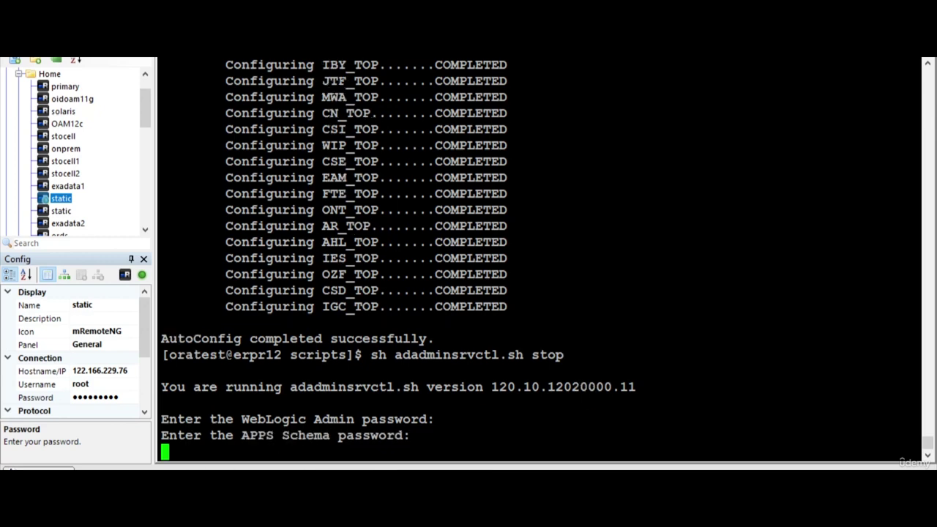
{"action": "key", "text": "Return"}
Step: Rerun adadminsrvctl.sh stop with the WebLogic Admin password after the invalid-credentials error
{"action": "key", "text": "Up"}
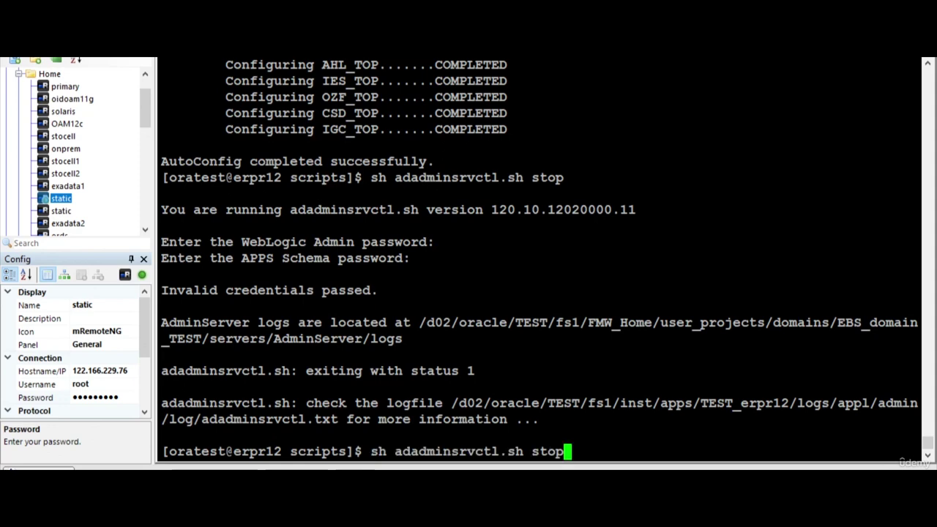
{"action": "key", "text": "Return"}
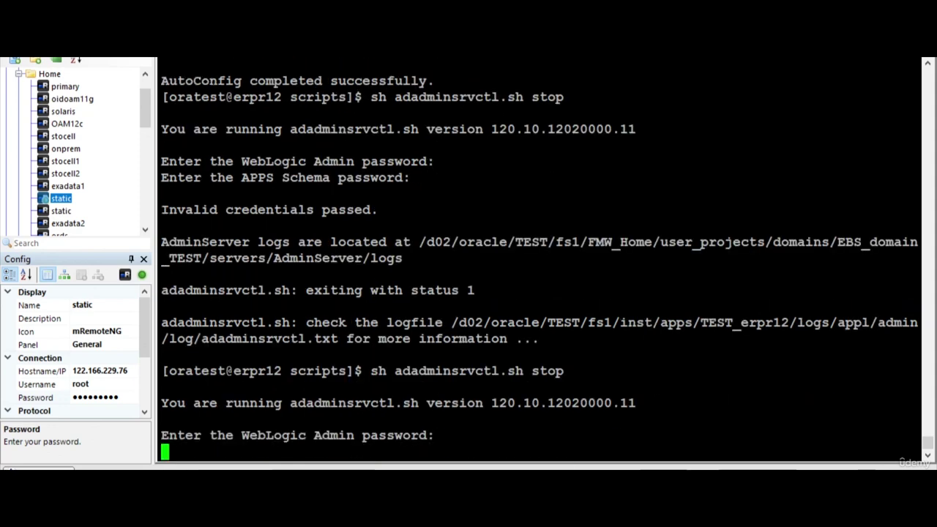
{"action": "key", "text": "Return"}
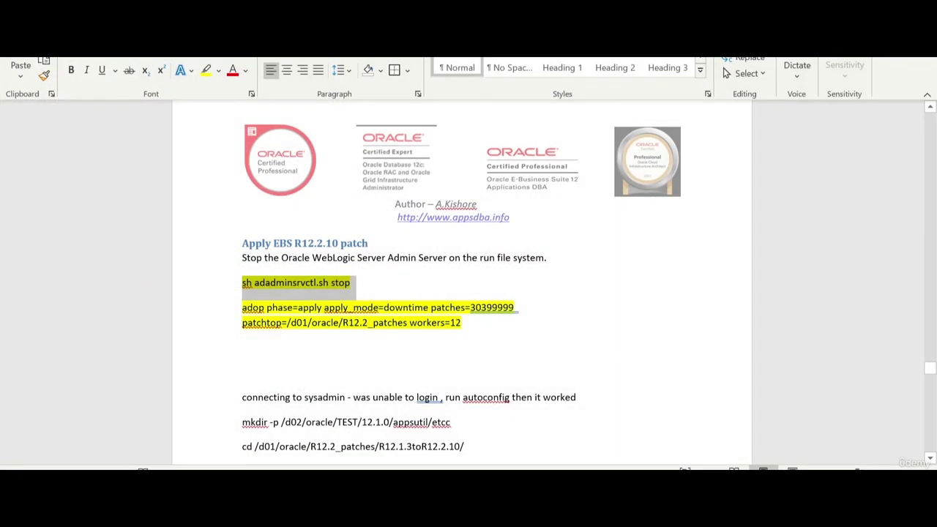
{"action": "scroll", "coordinate": [462, 282], "scroll_direction": "down", "scroll_amount": 2}
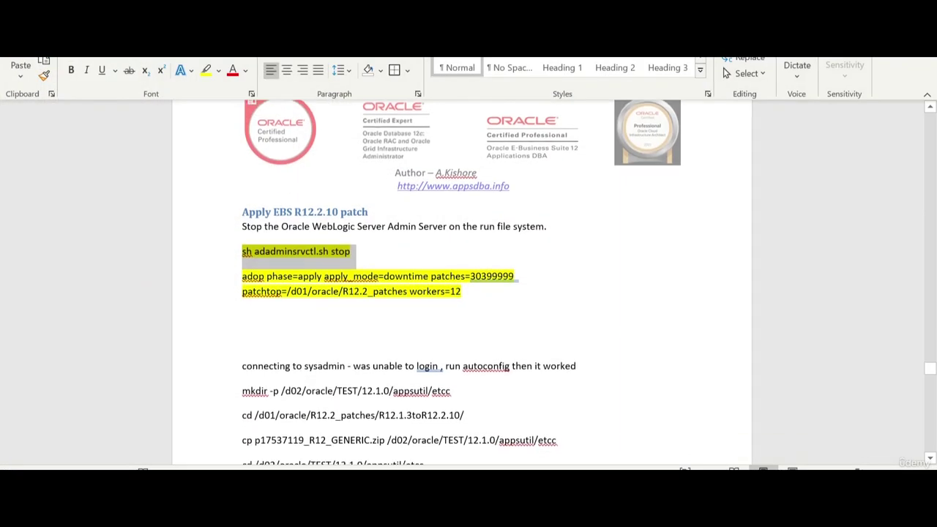
Step: Copy the adop phase=apply command for patch 30399999 from the runbook into the VNC terminal
{"action": "left_click", "coordinate": [356, 306]}
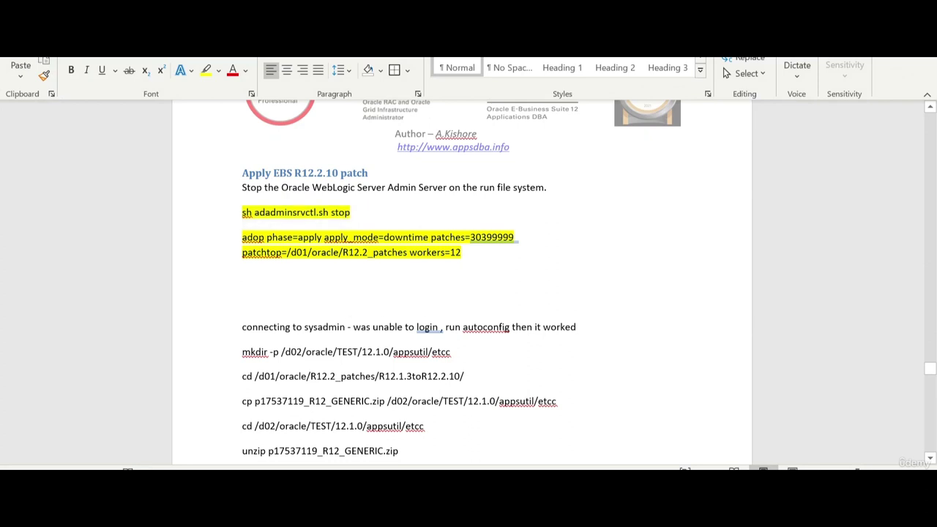
{"action": "left_click_drag", "start_coordinate": [463, 265], "coordinate": [242, 238]}
{"action": "key", "text": "ctrl+c"}
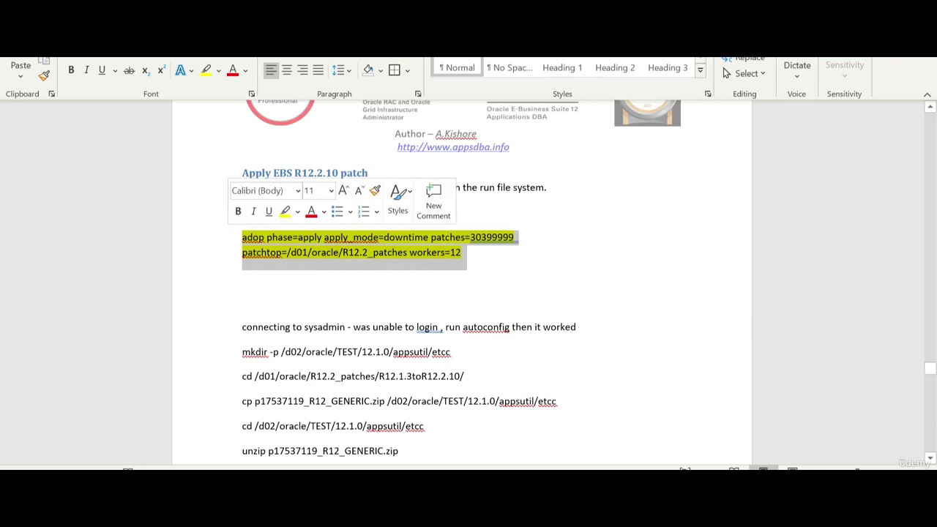
{"action": "mouse_move", "coordinate": [384, 476]}
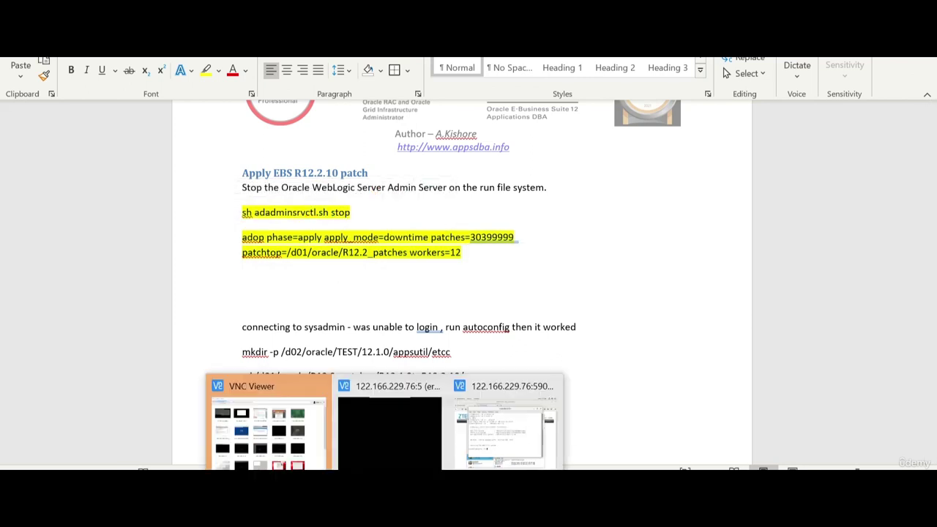
{"action": "left_click", "coordinate": [492, 432]}
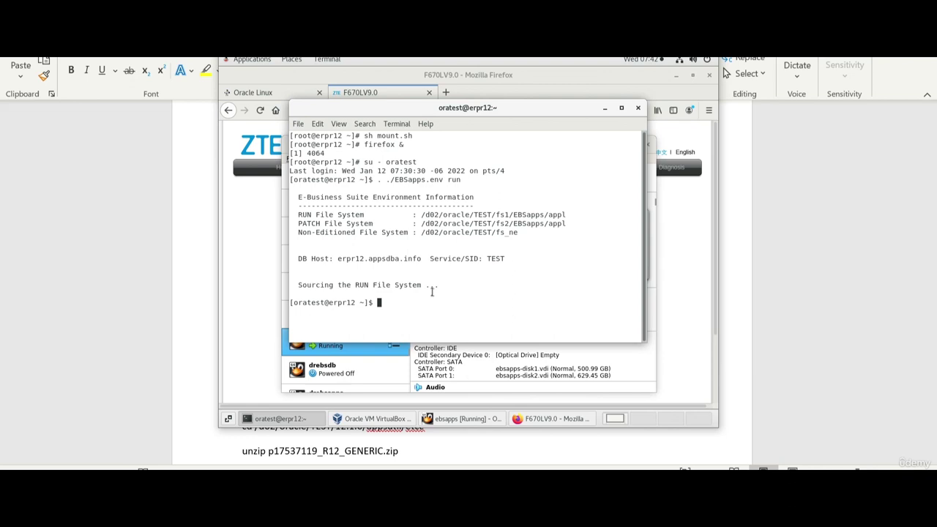
{"action": "key", "text": "ctrl+shift+v"}
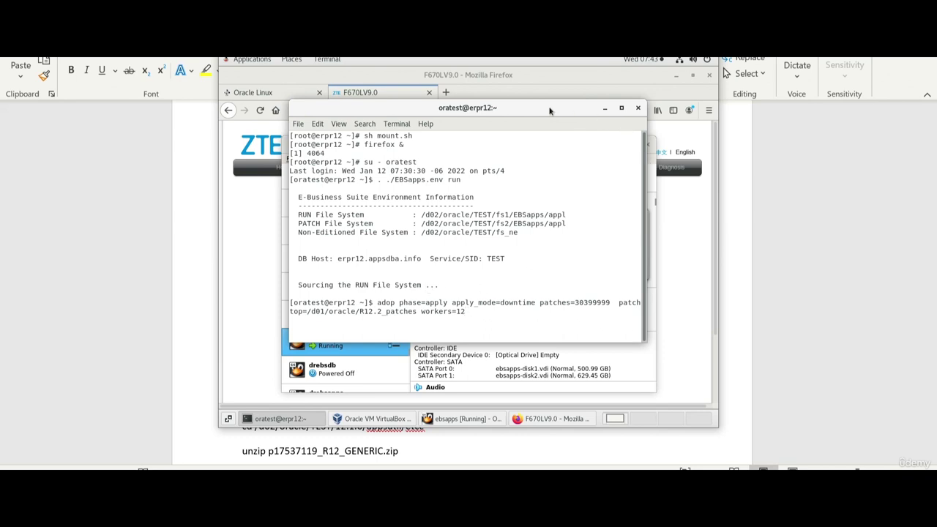
Step: Start the downtime adop apply with the APPS, SYSTEM and WLSADMIN passwords so system validation begins
{"action": "left_click_drag", "start_coordinate": [557, 107], "coordinate": [487, 106]}
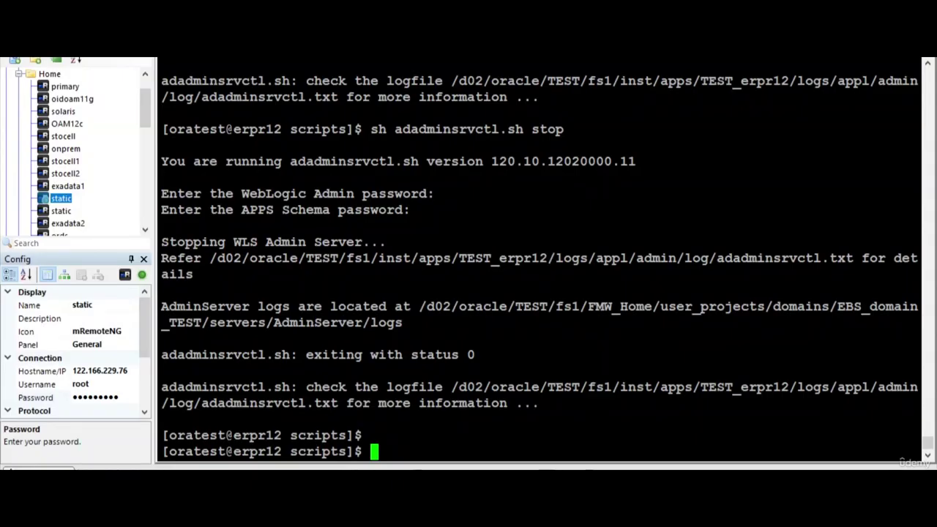
{"action": "left_click", "coordinate": [440, 436]}
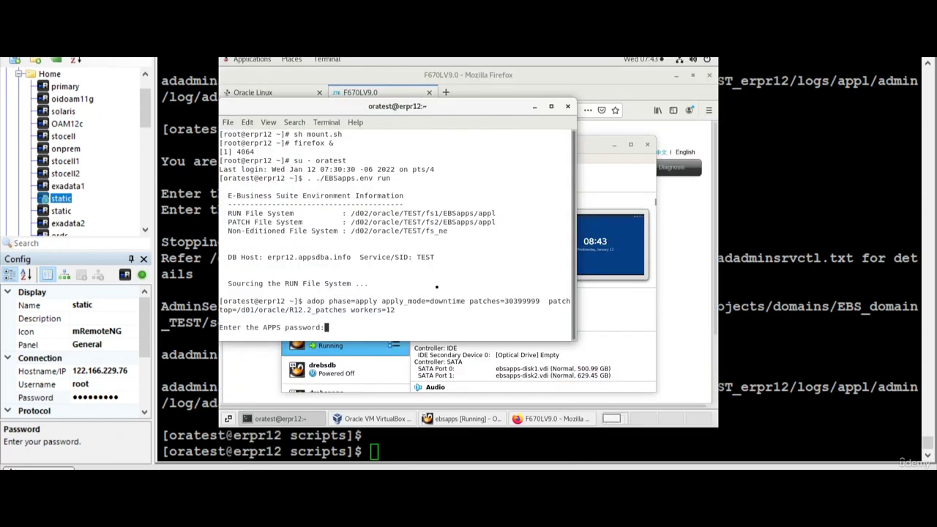
{"action": "key", "text": "Return"}
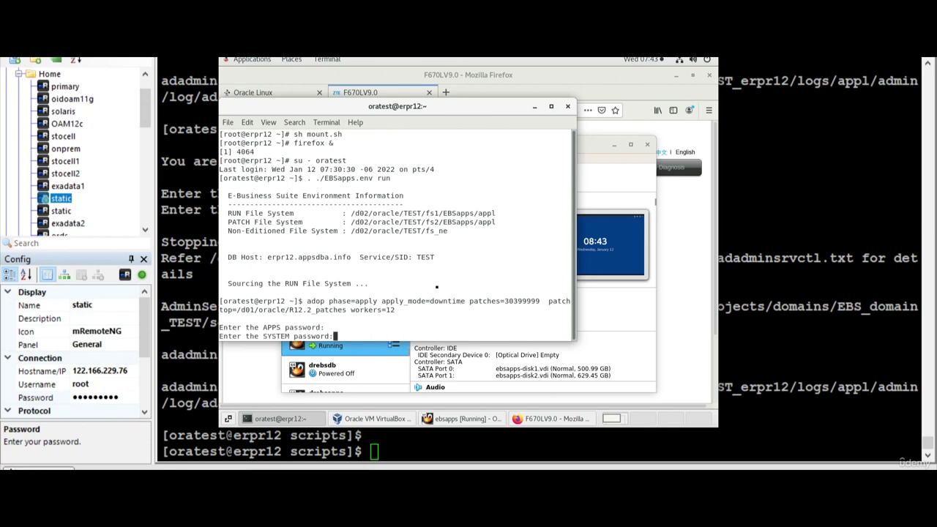
{"action": "key", "text": "Return"}
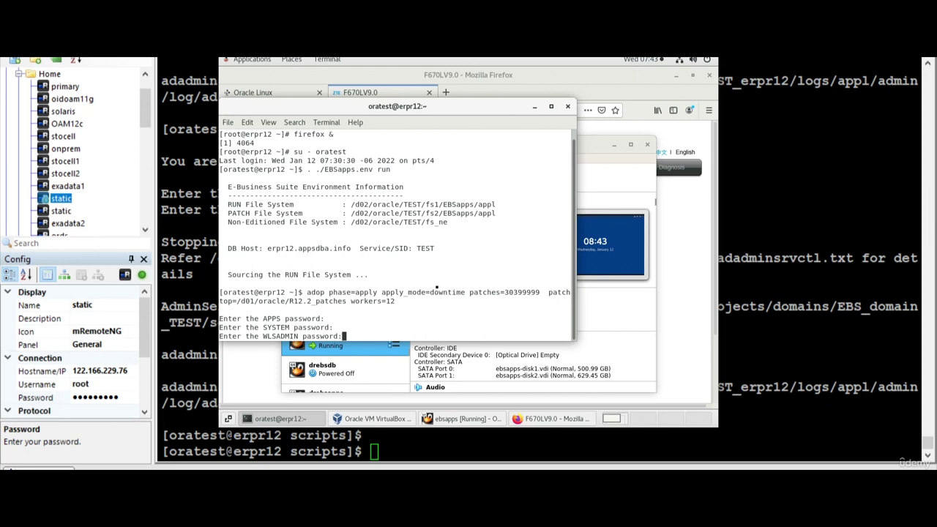
{"action": "key", "text": "Return"}
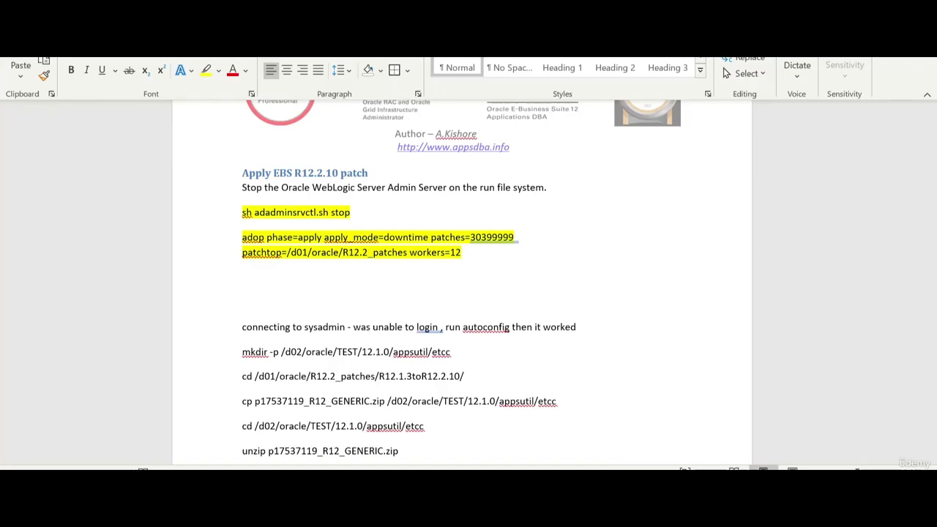
{"action": "left_click_drag", "start_coordinate": [242, 236], "coordinate": [429, 285]}
{"action": "scroll", "coordinate": [429, 285], "scroll_direction": "up", "scroll_amount": 3}
{"action": "scroll", "coordinate": [429, 285], "scroll_direction": "down", "scroll_amount": 20}
{"action": "scroll", "coordinate": [430, 278], "scroll_direction": "up", "scroll_amount": 4}
{"action": "scroll", "coordinate": [412, 235], "scroll_direction": "up", "scroll_amount": 20}
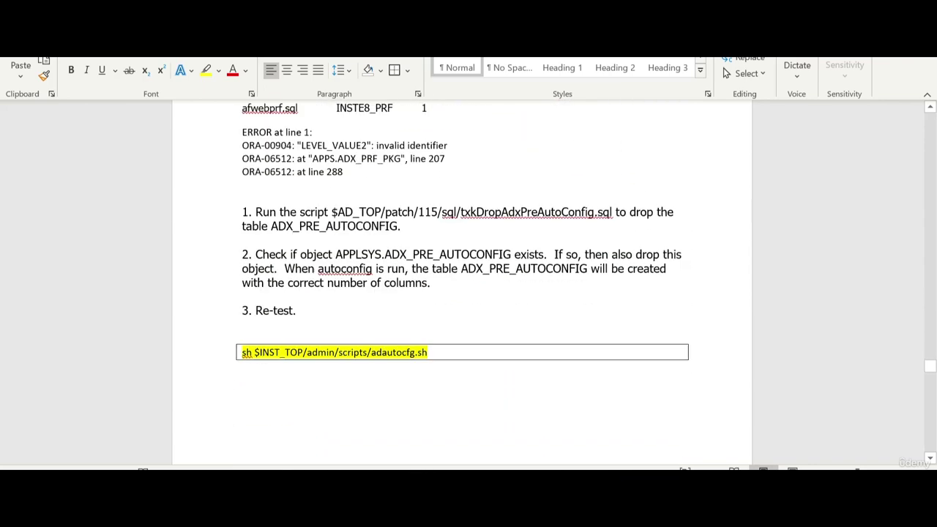
{"action": "scroll", "coordinate": [461, 293], "scroll_direction": "down", "scroll_amount": 3}
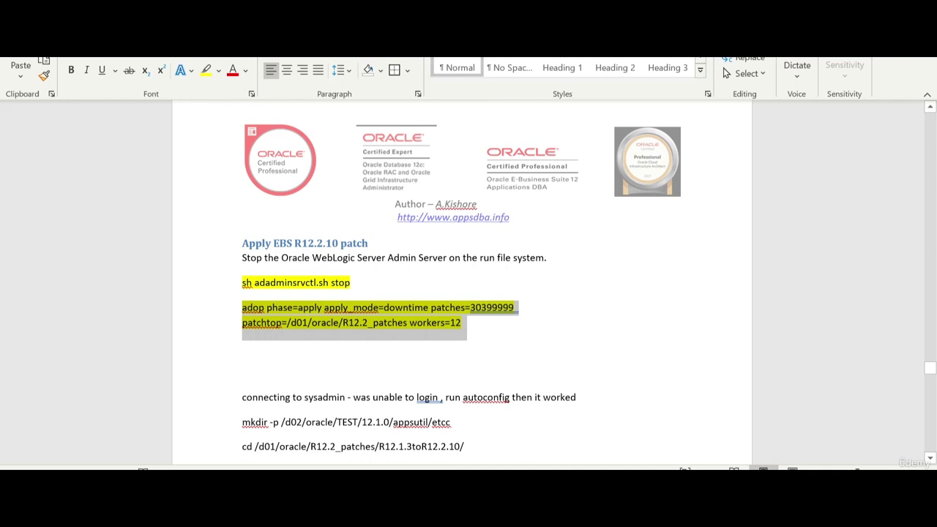
{"action": "scroll", "coordinate": [410, 282], "scroll_direction": "down", "scroll_amount": 4}
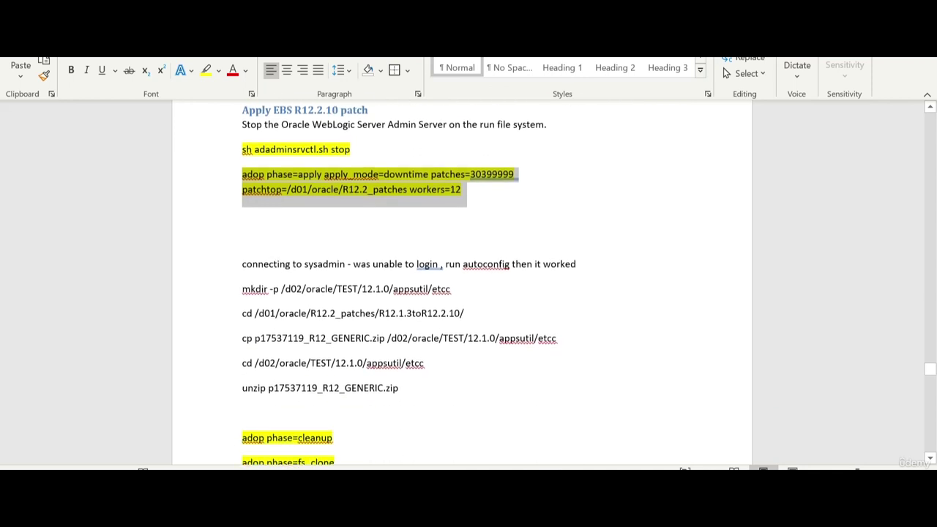
{"action": "scroll", "coordinate": [376, 265], "scroll_direction": "up", "scroll_amount": 2}
{"action": "scroll", "coordinate": [377, 266], "scroll_direction": "down", "scroll_amount": 4}
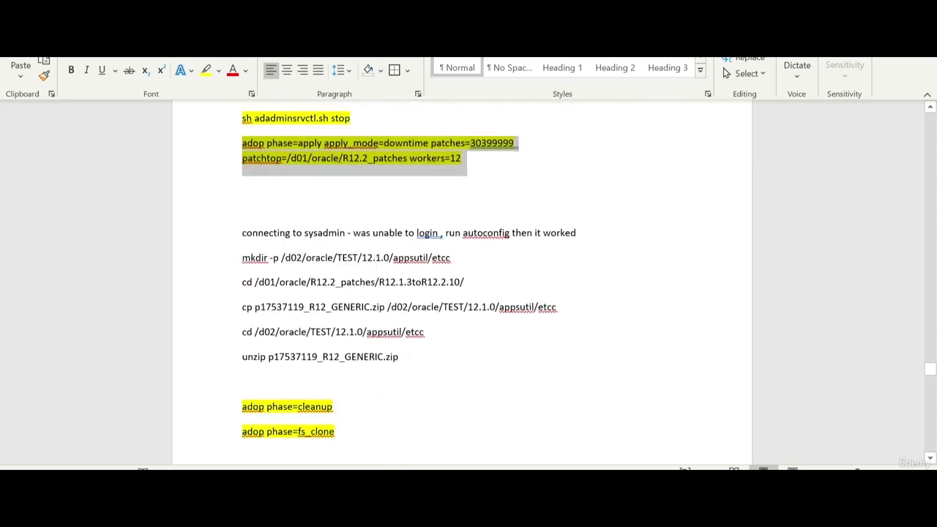
{"action": "scroll", "coordinate": [410, 282], "scroll_direction": "down", "scroll_amount": 4}
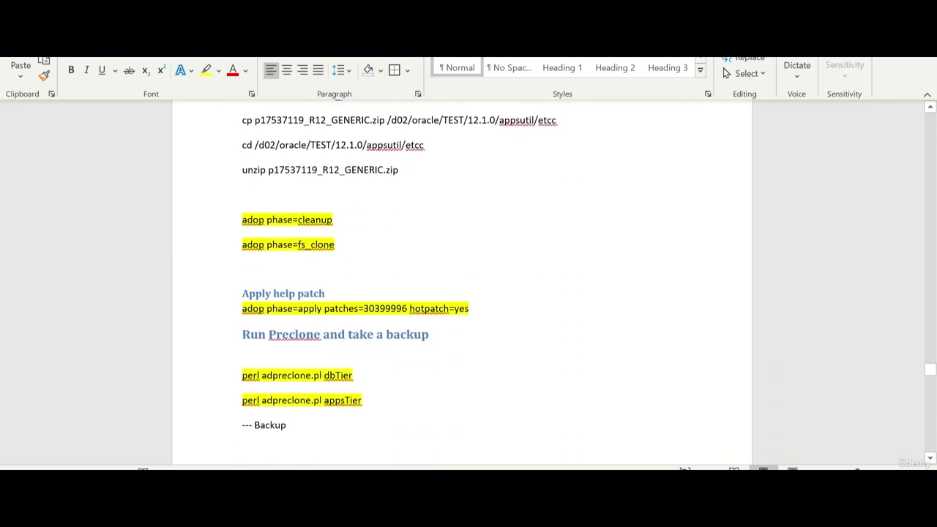
{"action": "scroll", "coordinate": [400, 281], "scroll_direction": "up", "scroll_amount": 3}
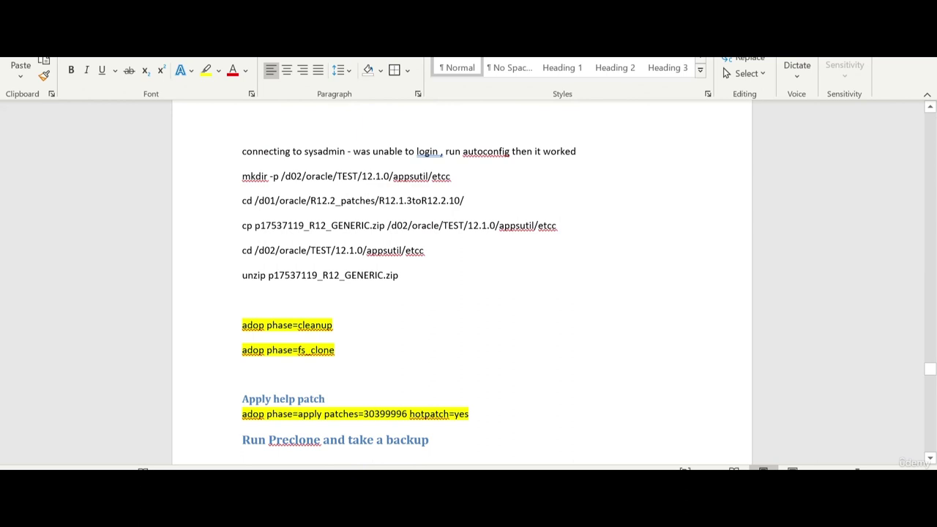
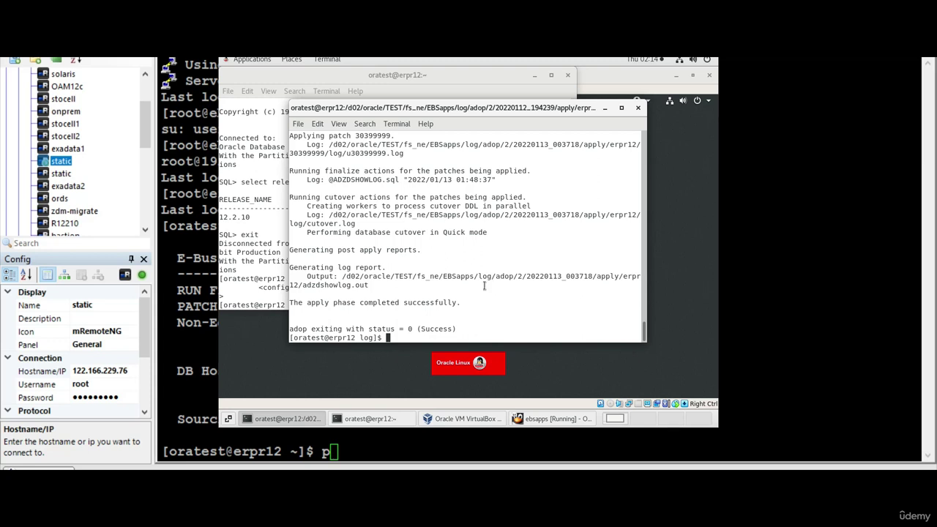
Step: Check the adop log, then select the release_name query and its 12.2.10 result in SQL*Plus
{"action": "scroll", "coordinate": [484, 286], "scroll_direction": "up", "scroll_amount": 2}
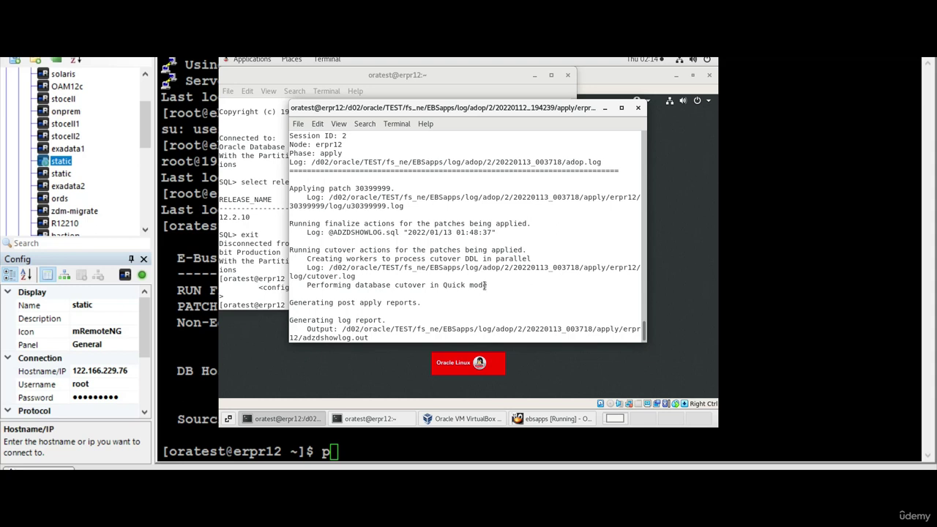
{"action": "scroll", "coordinate": [484, 285], "scroll_direction": "down", "scroll_amount": 2}
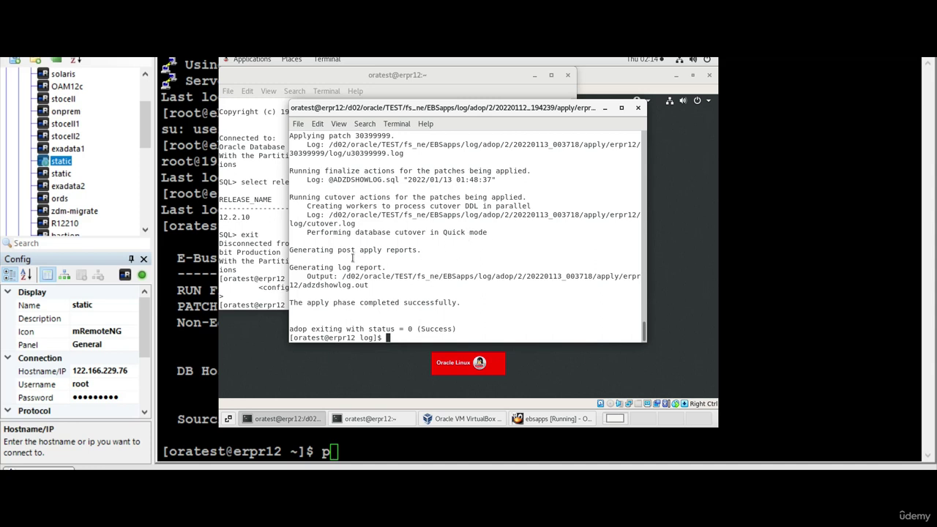
{"action": "left_click", "coordinate": [271, 243]}
{"action": "left_click_drag", "start_coordinate": [241, 181], "coordinate": [441, 226]}
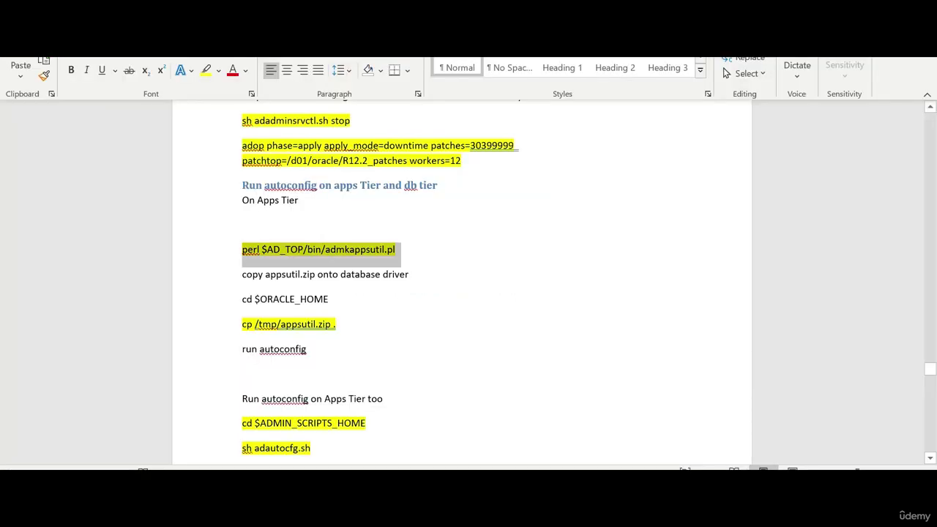
Step: Paste the release_name query and its 12.2.10 output on a new line after workers=12
{"action": "scroll", "coordinate": [365, 320], "scroll_direction": "up", "scroll_amount": 6}
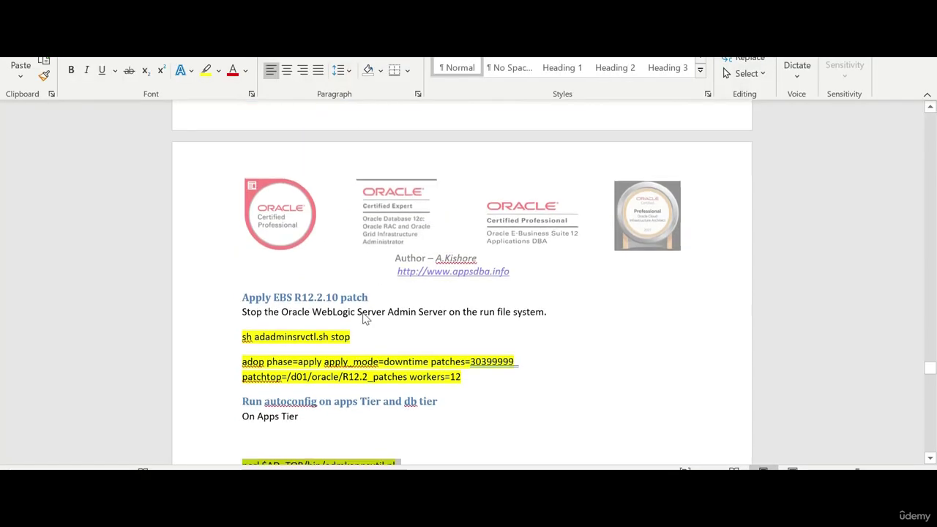
{"action": "scroll", "coordinate": [363, 317], "scroll_direction": "up", "scroll_amount": 5}
{"action": "scroll", "coordinate": [359, 315], "scroll_direction": "down", "scroll_amount": 8}
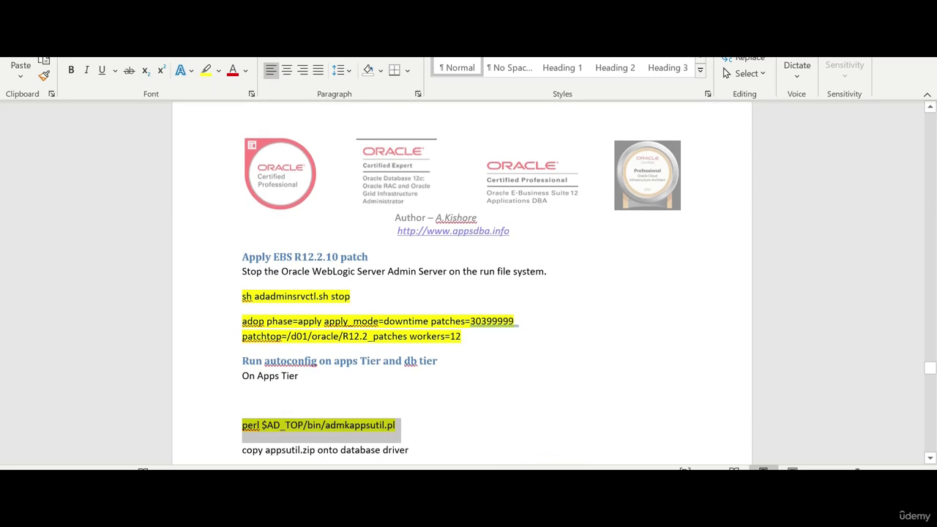
{"action": "left_click", "coordinate": [461, 336]}
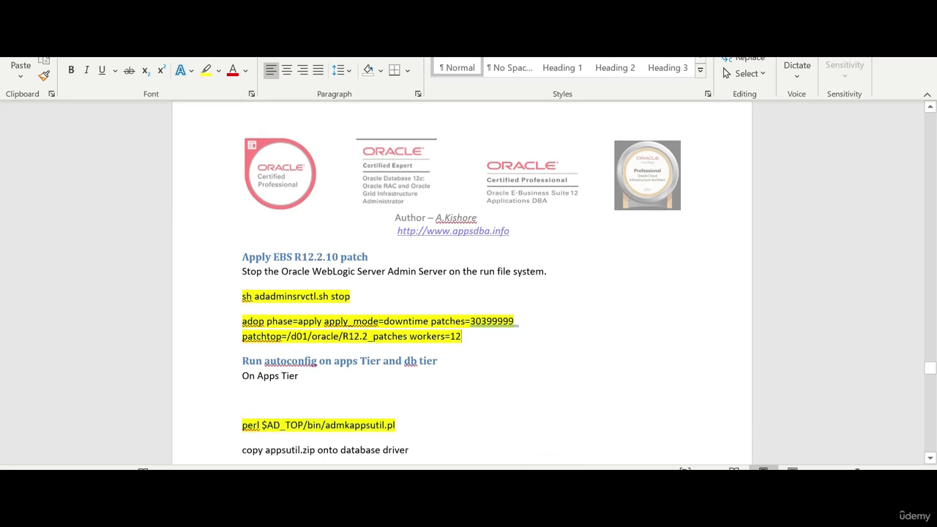
{"action": "key", "text": "Return"}
{"action": "key", "text": "Return"}
{"action": "key", "text": "ctrl+v"}
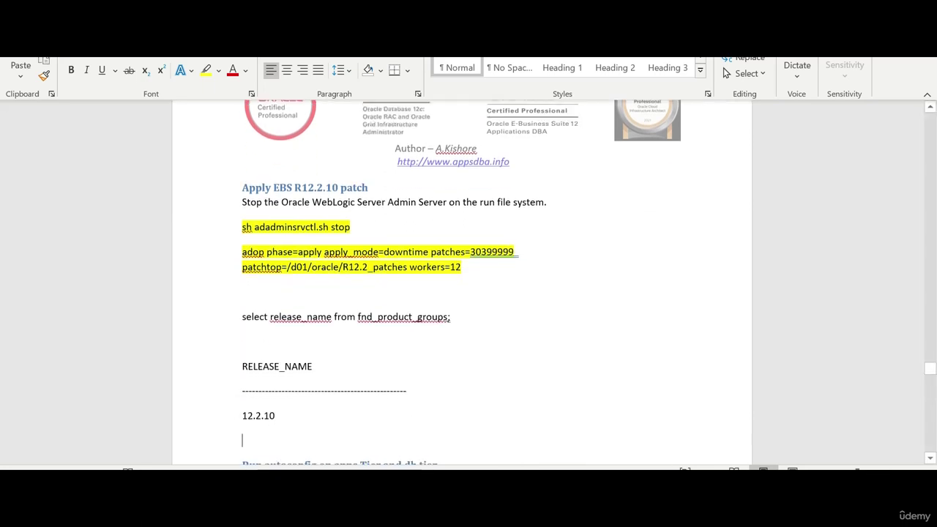
Step: Highlight the release_name query line in yellow and select the grep s_apps_version line
{"action": "left_click", "coordinate": [211, 330]}
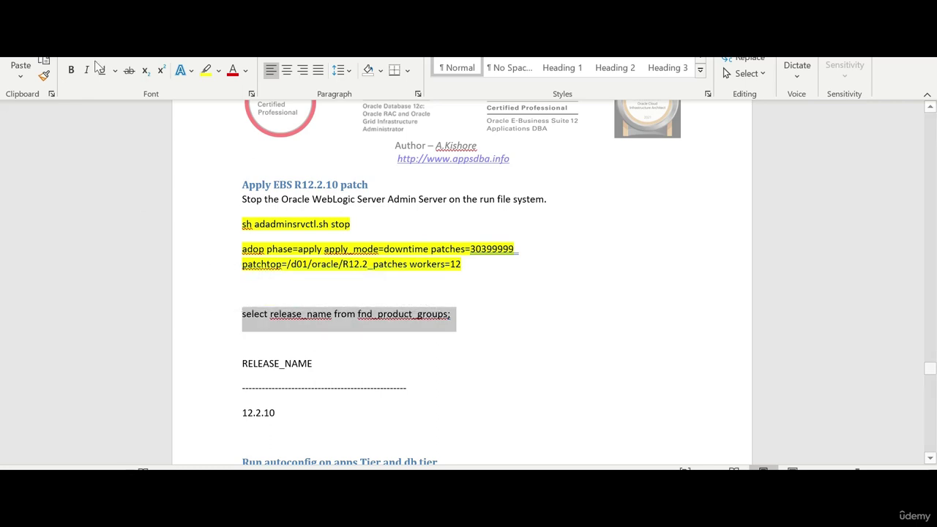
{"action": "left_click", "coordinate": [206, 71]}
{"action": "scroll", "coordinate": [461, 293], "scroll_direction": "down", "scroll_amount": 4}
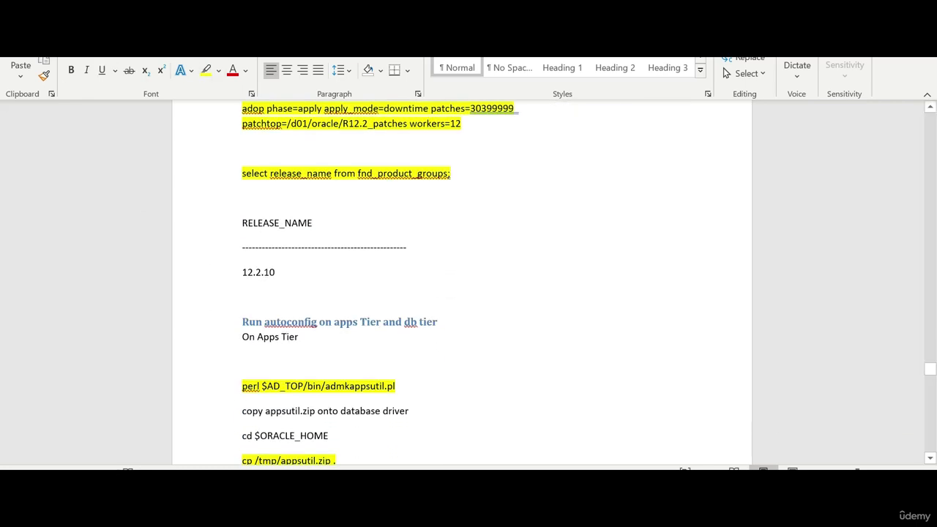
{"action": "scroll", "coordinate": [462, 293], "scroll_direction": "down", "scroll_amount": 6}
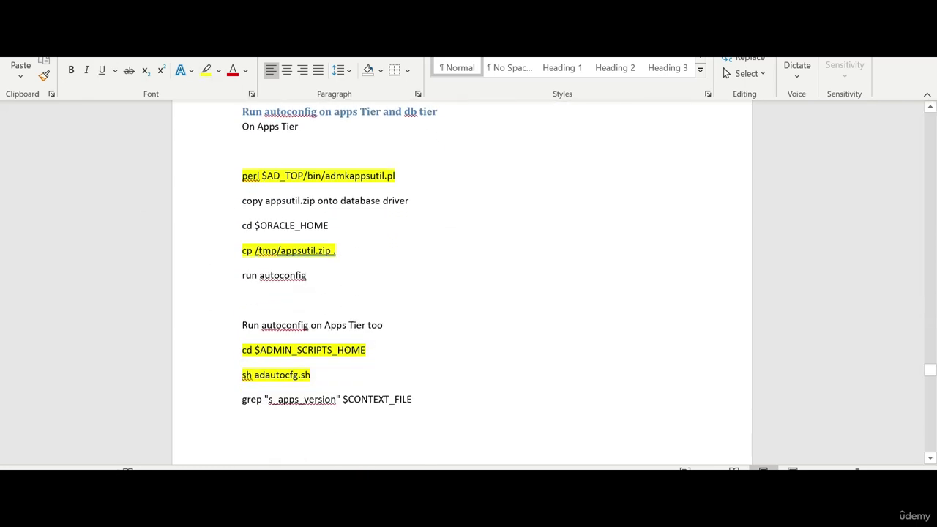
{"action": "left_click", "coordinate": [217, 403]}
{"action": "key", "text": "ctrl+c"}
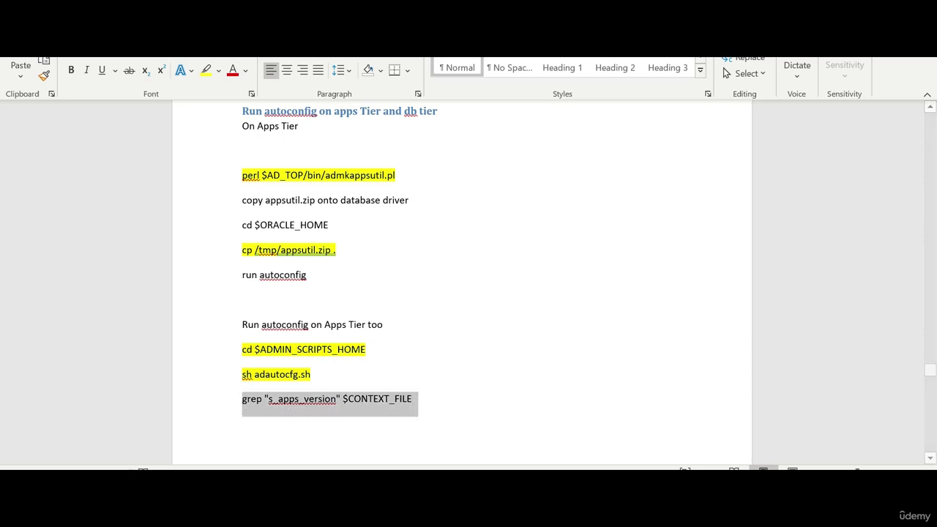
Step: Run the grep s_apps_version check in the terminal and select the 12.2.0 value
{"action": "key", "text": "alt+Tab"}
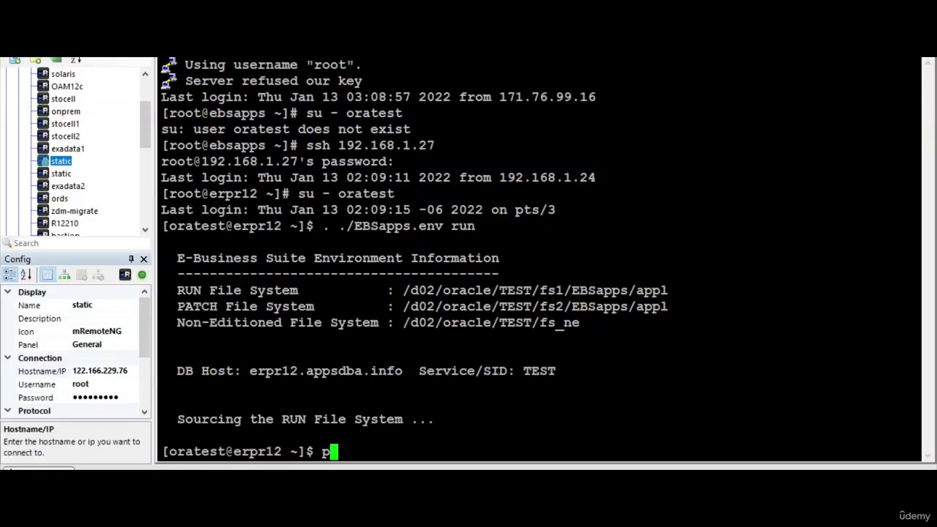
{"action": "key", "text": "BackSpace"}
{"action": "key", "text": "shift+Insert"}
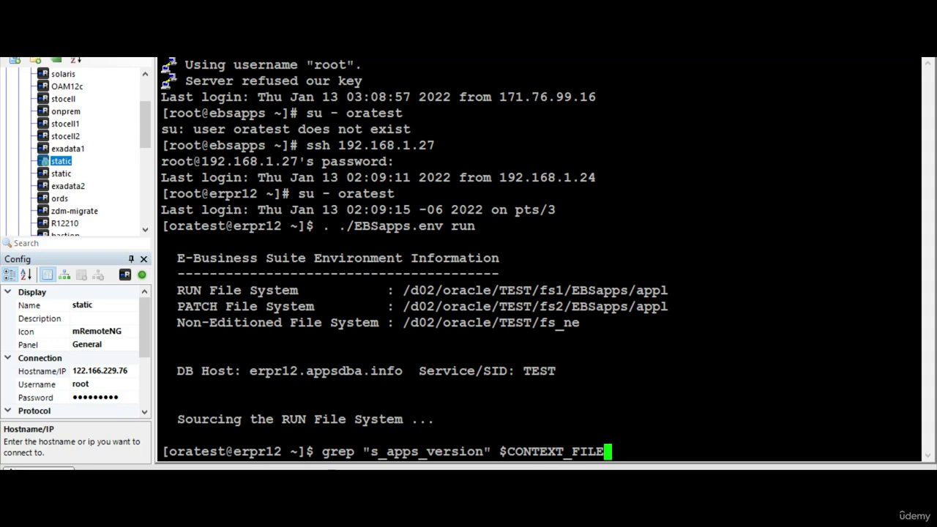
{"action": "key", "text": "Return"}
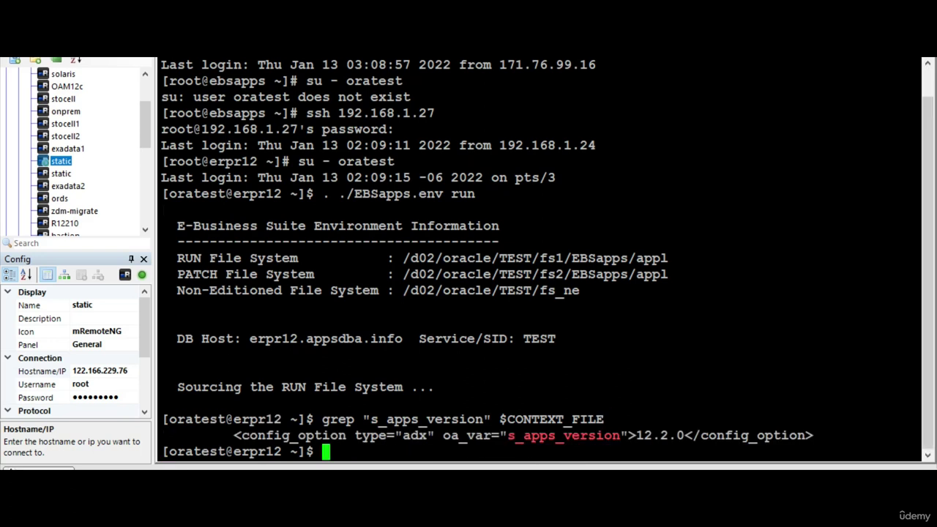
{"action": "left_click_drag", "start_coordinate": [636, 435], "coordinate": [684, 435]}
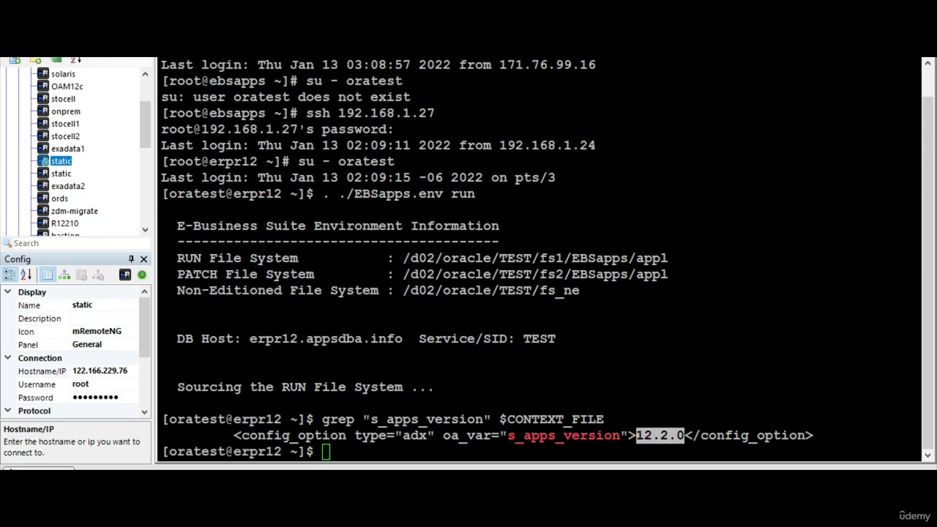
Step: Copy the perl admkappsutil.pl command from Word, run it to generate appsutil.zip, then clear the screen
{"action": "key", "text": "alt+Tab"}
{"action": "left_click", "coordinate": [217, 177]}
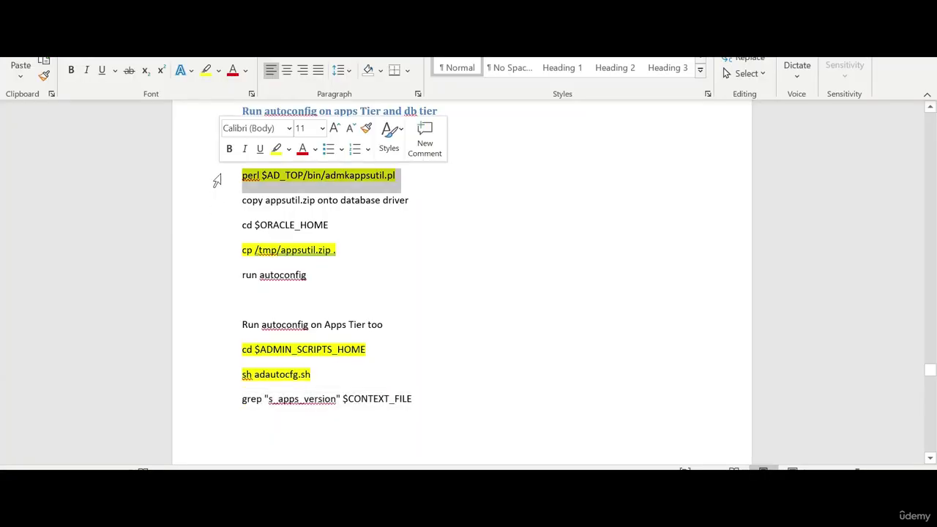
{"action": "key", "text": "ctrl+c"}
{"action": "key", "text": "alt+Tab"}
{"action": "key", "text": "shift+Insert"}
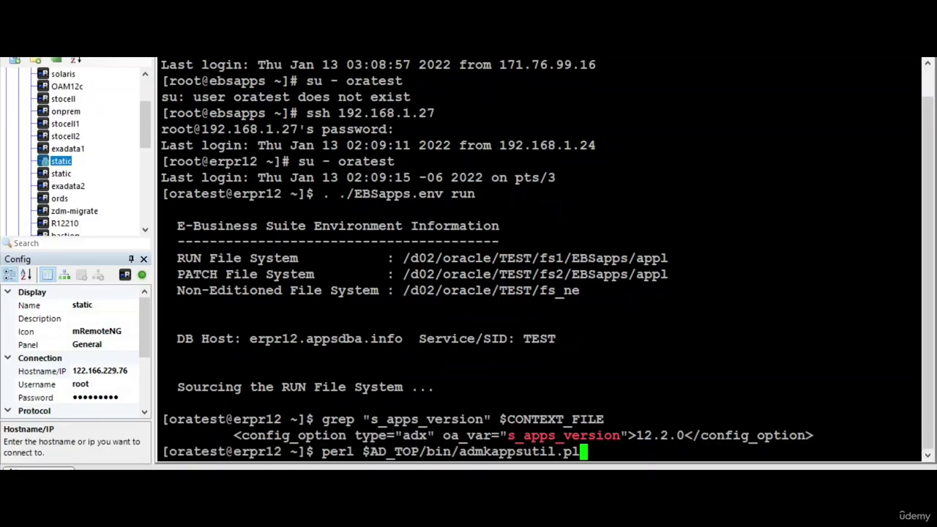
{"action": "key", "text": "Return"}
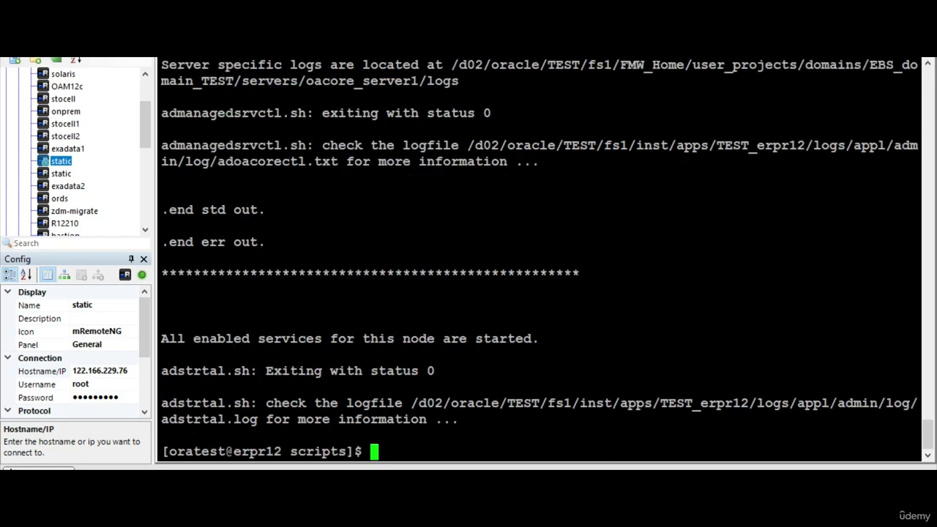
{"action": "type", "text": "clear"}
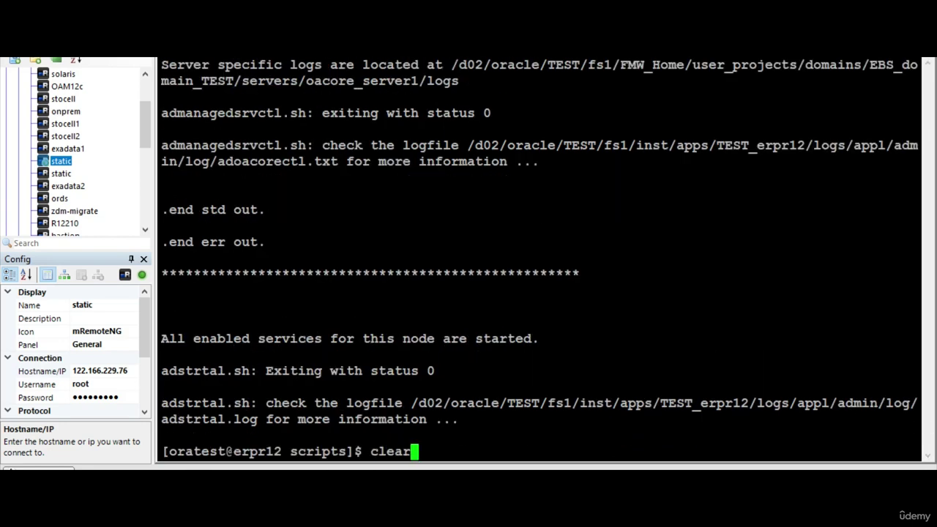
{"action": "key", "text": "Return"}
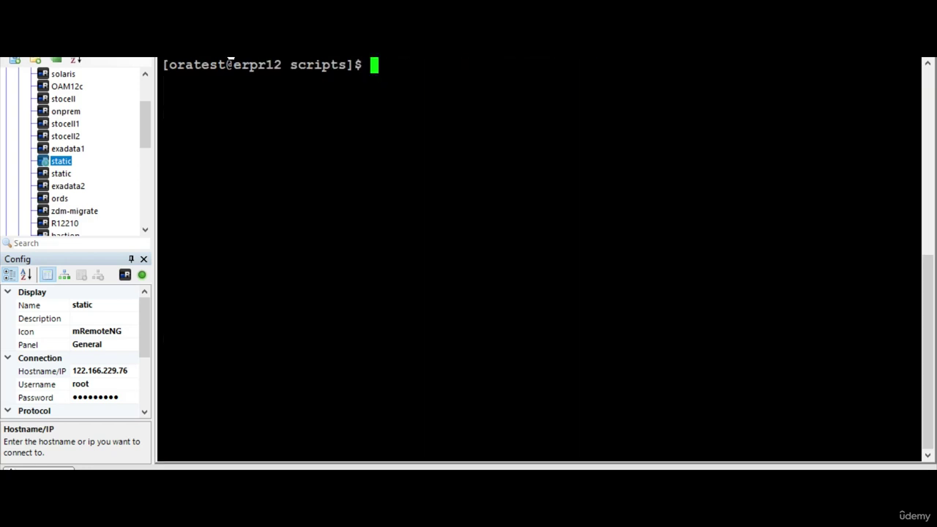
Step: Source TEST_erpr12.env from the home directory and change into $ORACLE_HOME
{"action": "type", "text": "cd"}
{"action": "key", "text": "Return"}
{"action": "type", "text": ". ./T"}
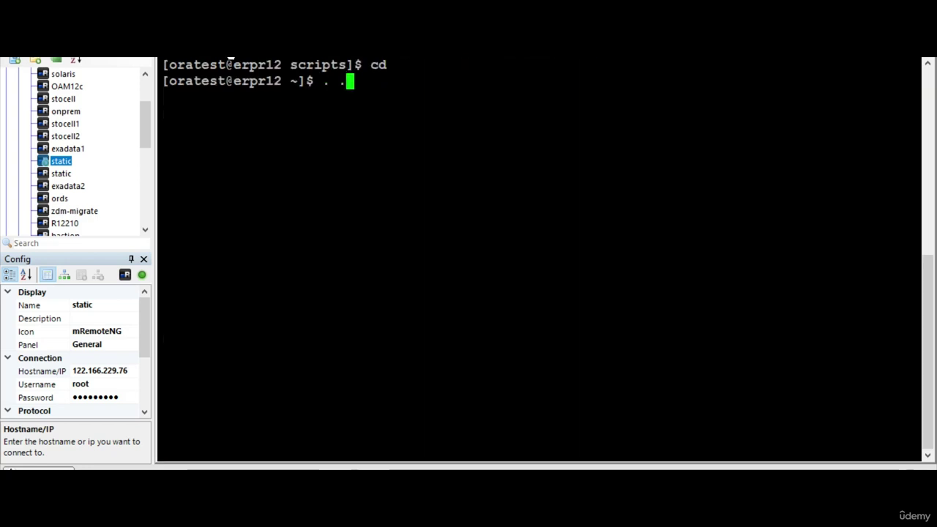
{"action": "key", "text": "Tab"}
{"action": "key", "text": "Return"}
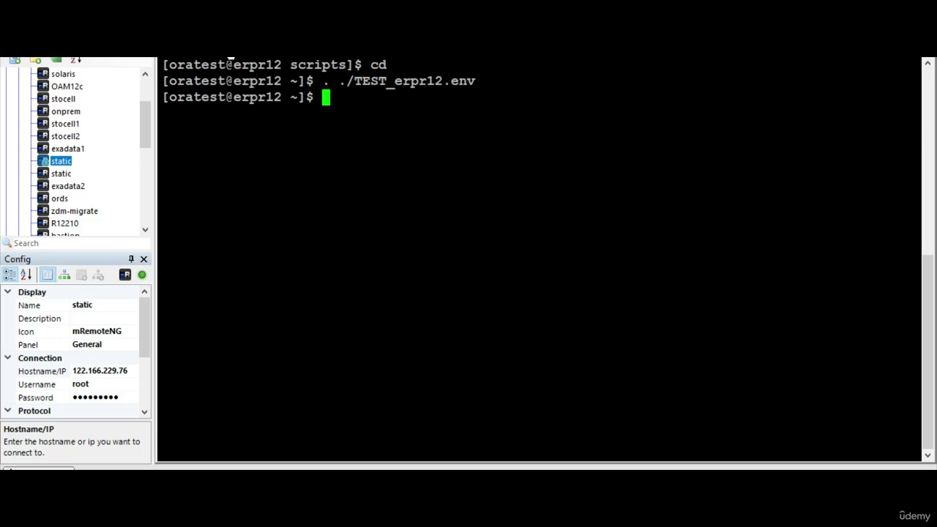
{"action": "type", "text": "cd $ORACLE_HOM"}
{"action": "key", "text": "BackSpace"}
{"action": "key", "text": "BackSpace"}
{"action": "type", "text": "OME"}
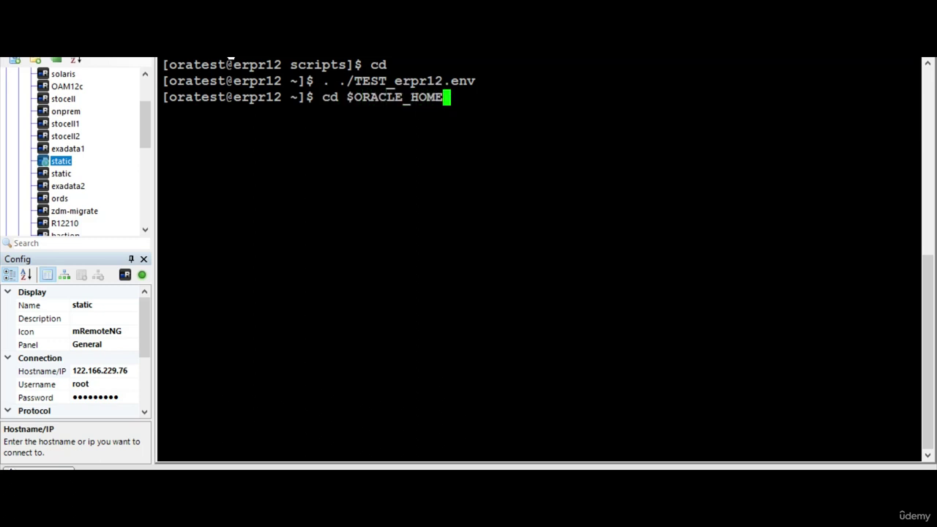
{"action": "key", "text": "Return"}
Step: Copy /tmp/appsutil.zip into the Oracle home directory
{"action": "type", "text": "cp /"}
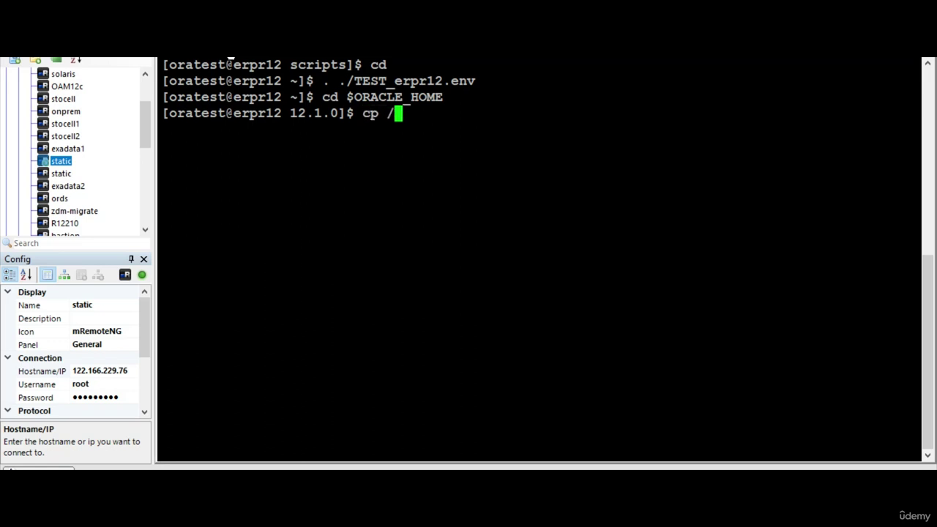
{"action": "type", "text": "tmp/appsuti."}
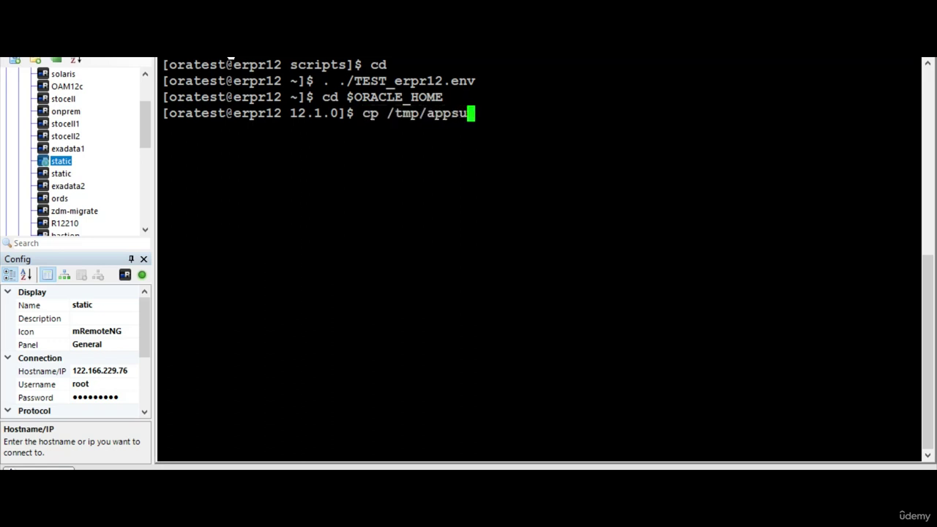
{"action": "type", "text": ".zip"}
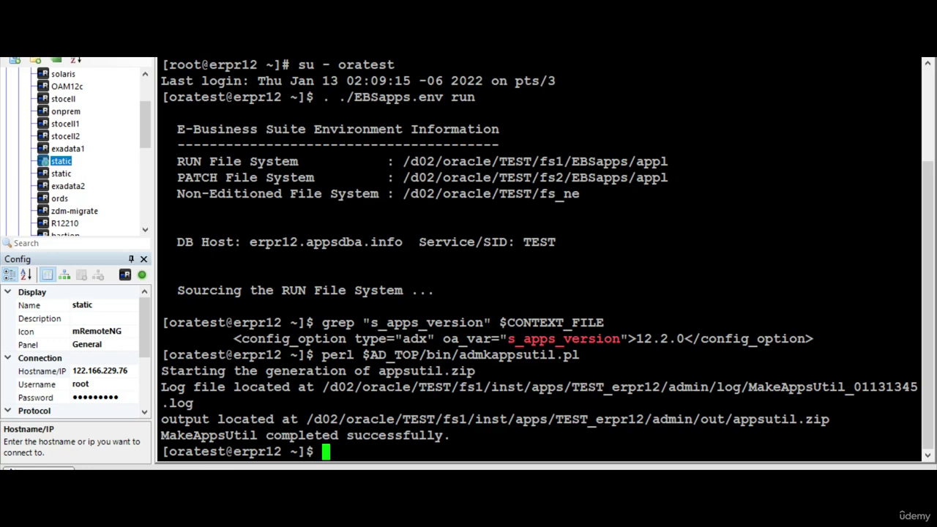
{"action": "double_click", "coordinate": [567, 419]}
{"action": "type", "text": "cp"}
{"action": "key", "text": "shift+Insert"}
{"action": "type", "text": "/tmp"}
{"action": "key", "text": "Return"}
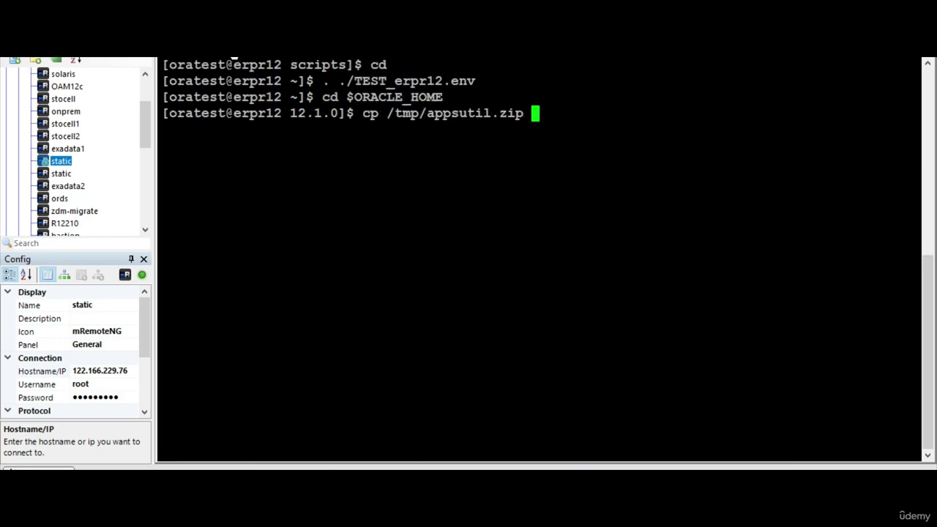
{"action": "type", "text": "."}
{"action": "key", "text": "Return"}
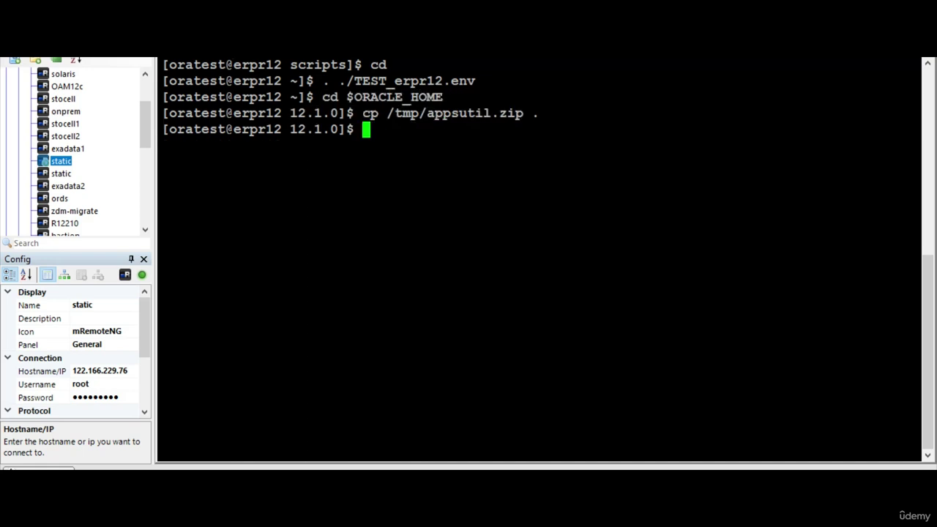
Step: Paste the four commands into the Word notes and run unzip -o appsutil.zip
{"action": "type", "text": "unzip -o appsutil."}
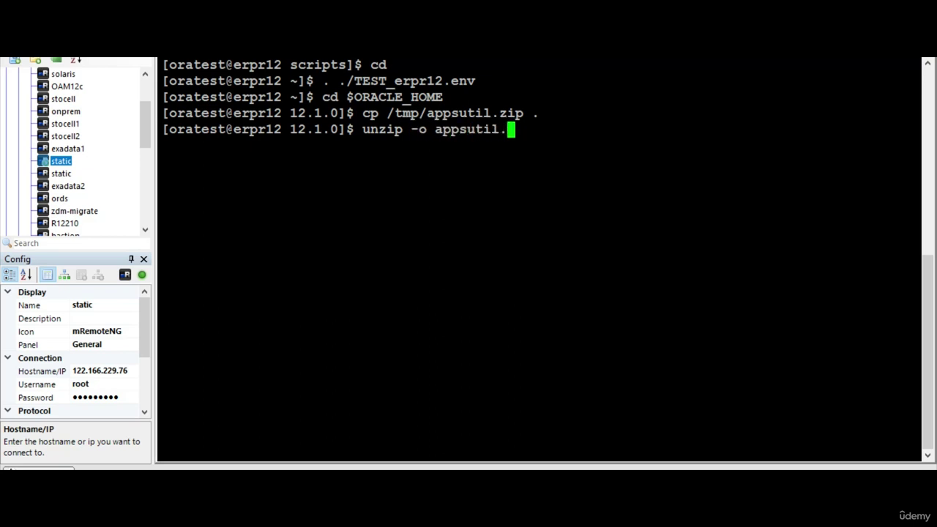
{"action": "key", "text": "Tab"}
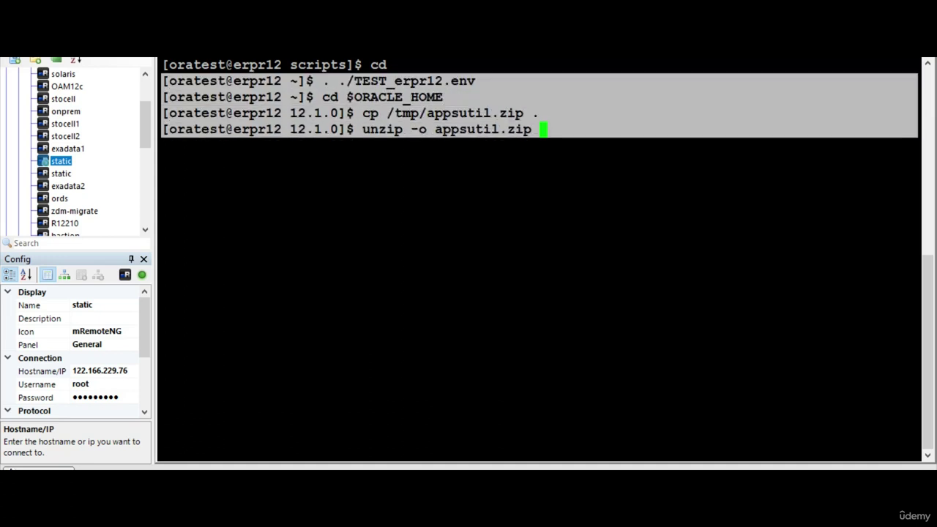
{"action": "key", "text": "alt+Tab"}
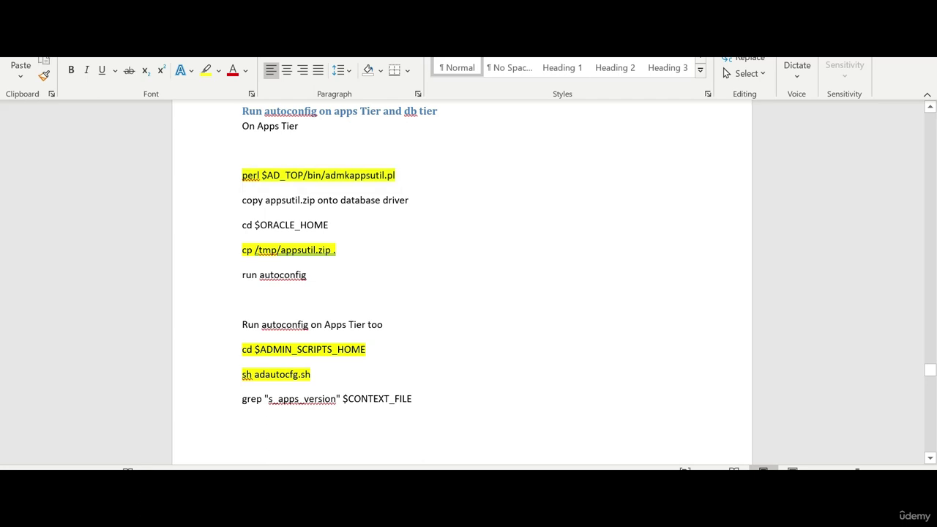
{"action": "key", "text": "ctrl+v"}
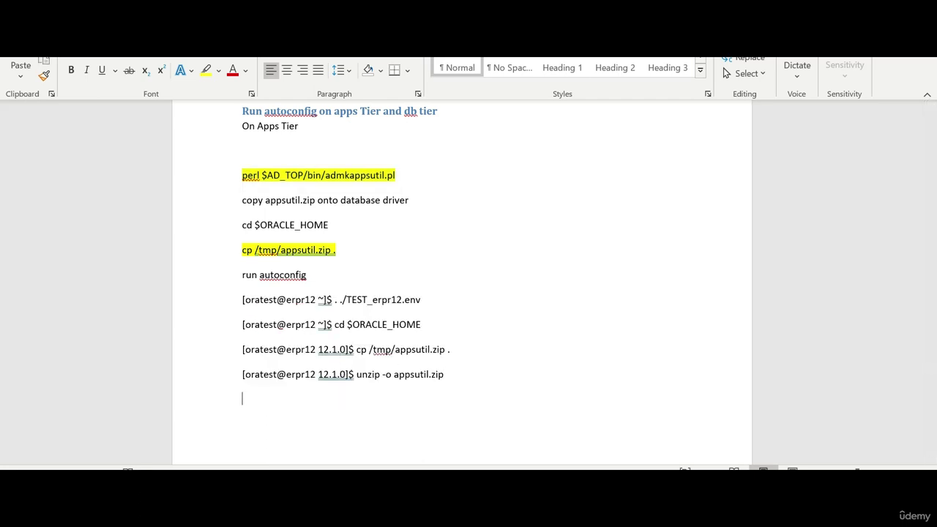
{"action": "key", "text": "alt+Tab"}
{"action": "key", "text": "Return"}
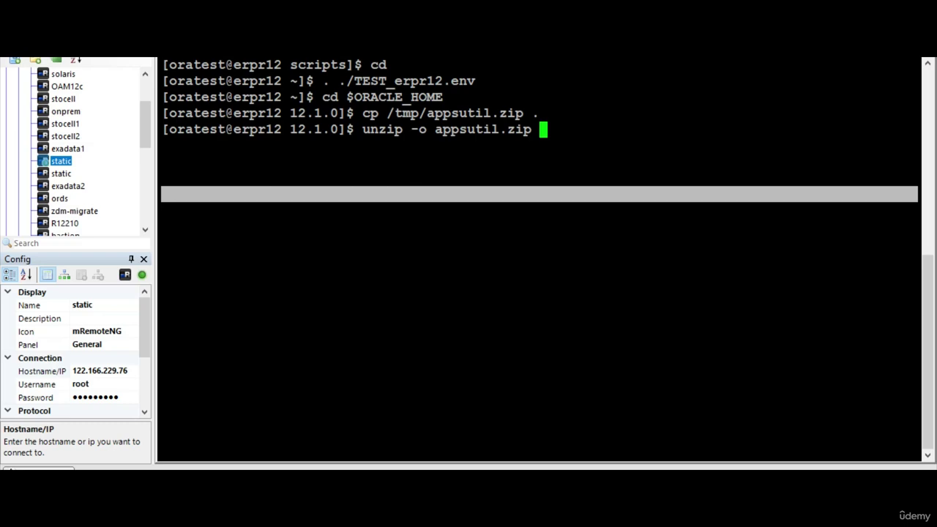
Step: Change into the appsutil/scripts/TEST_erpr12 directory
{"action": "type", "text": "cd ap"}
{"action": "key", "text": "Tab"}
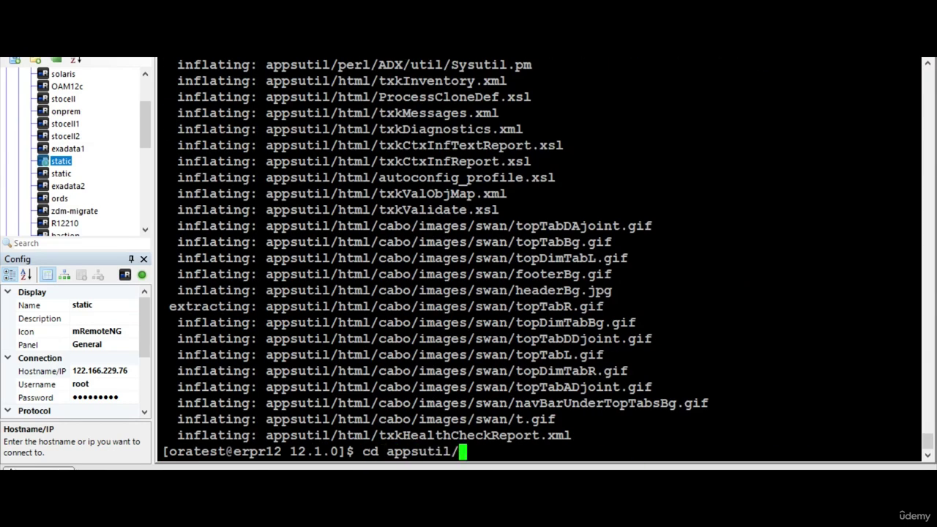
{"action": "type", "text": "sc"}
{"action": "key", "text": "Tab"}
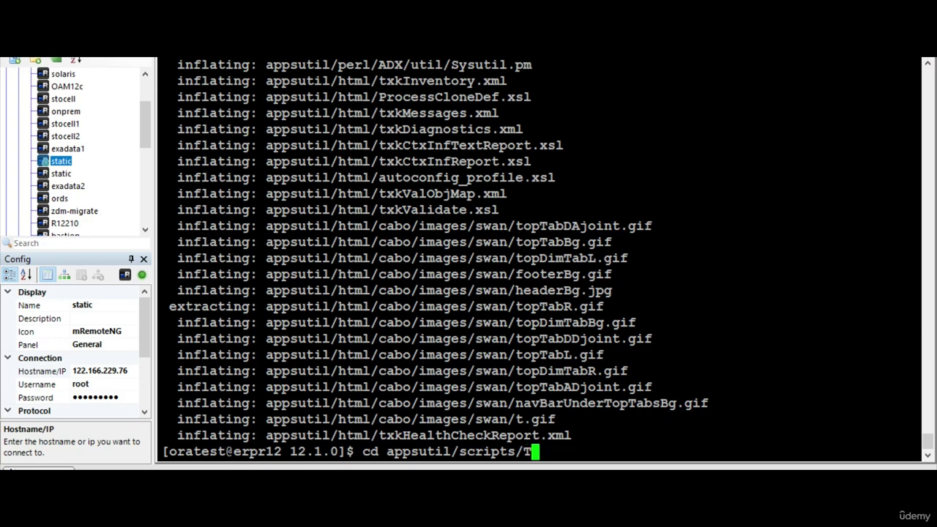
{"action": "type", "text": "T_erpr"}
{"action": "key", "text": "Tab"}
{"action": "type", "text": "r"}
{"action": "key", "text": "Tab"}
{"action": "key", "text": "Return"}
Step: Run sh adautocfg.sh with the APPS password and select the command for the notes
{"action": "type", "text": "sh adautocfg.sh"}
{"action": "key", "text": "Tab"}
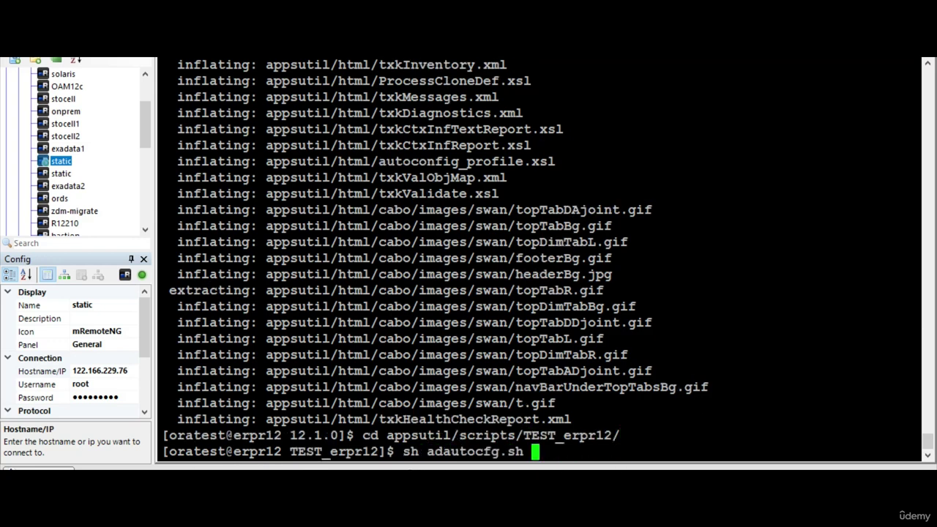
{"action": "key", "text": "Return"}
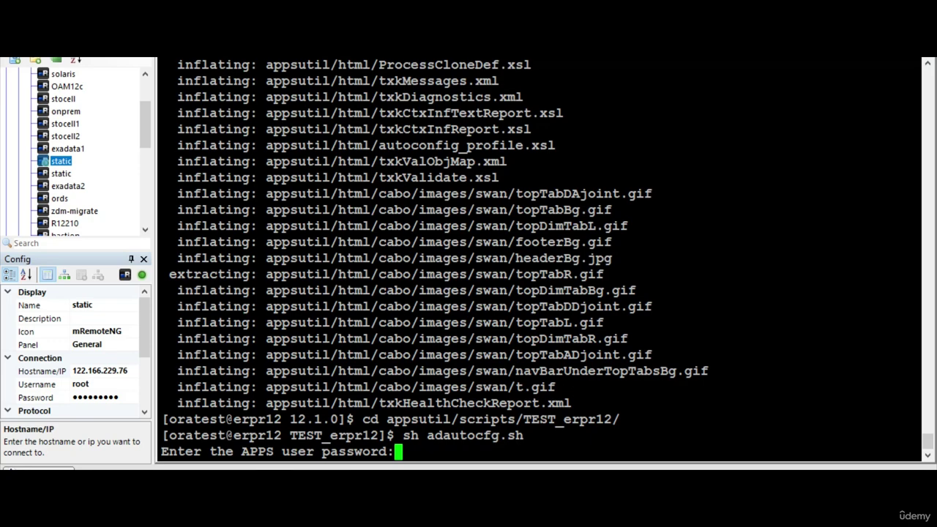
{"action": "key", "text": "Return"}
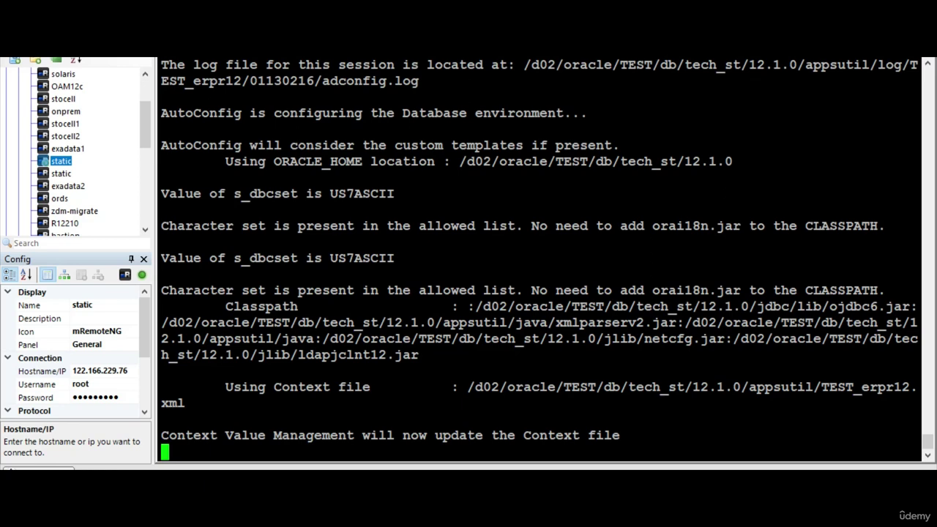
{"action": "scroll", "coordinate": [539, 256], "scroll_direction": "up", "scroll_amount": 4}
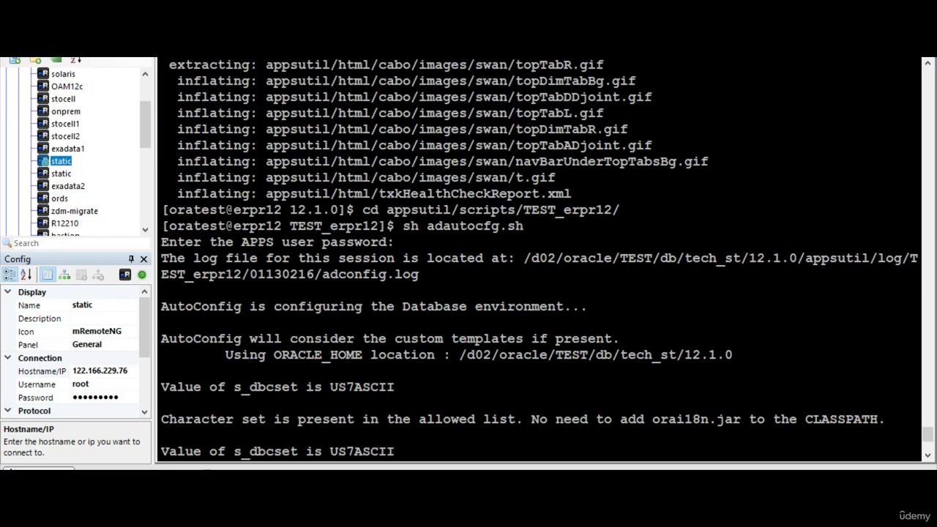
{"action": "left_click_drag", "start_coordinate": [403, 225], "coordinate": [524, 225]}
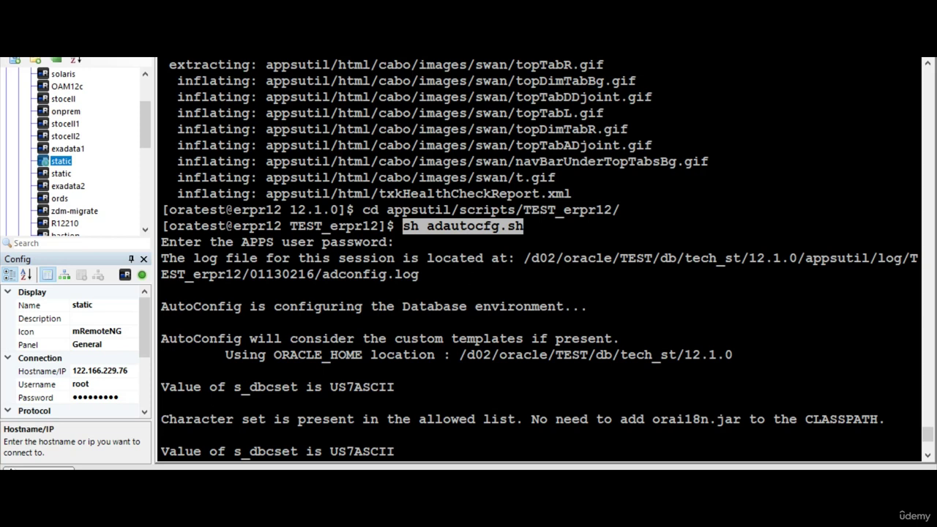
{"action": "key", "text": "alt+Tab"}
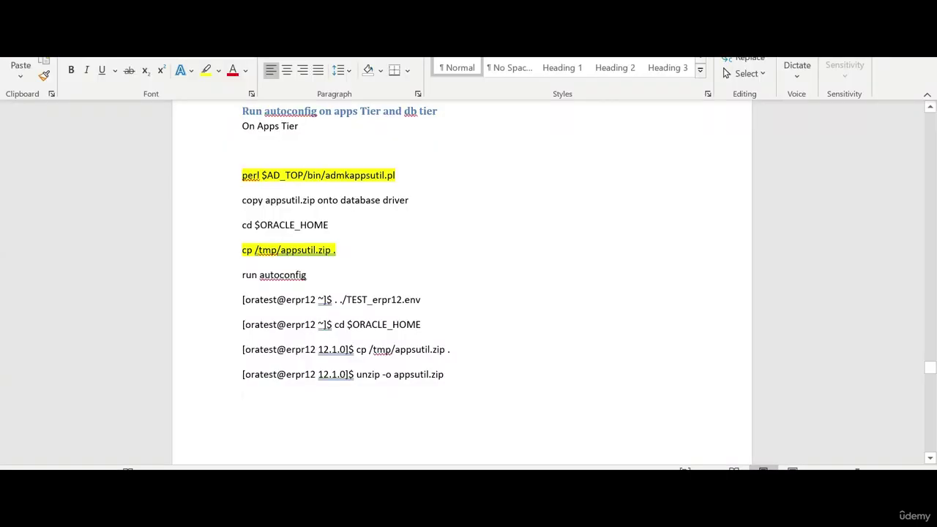
Step: Paste sh adautocfg.sh below the unzip line and highlight it yellow
{"action": "scroll", "coordinate": [311, 401], "scroll_direction": "down", "scroll_amount": 1}
{"action": "key", "text": "ctrl+v"}
{"action": "left_click", "coordinate": [217, 372]}
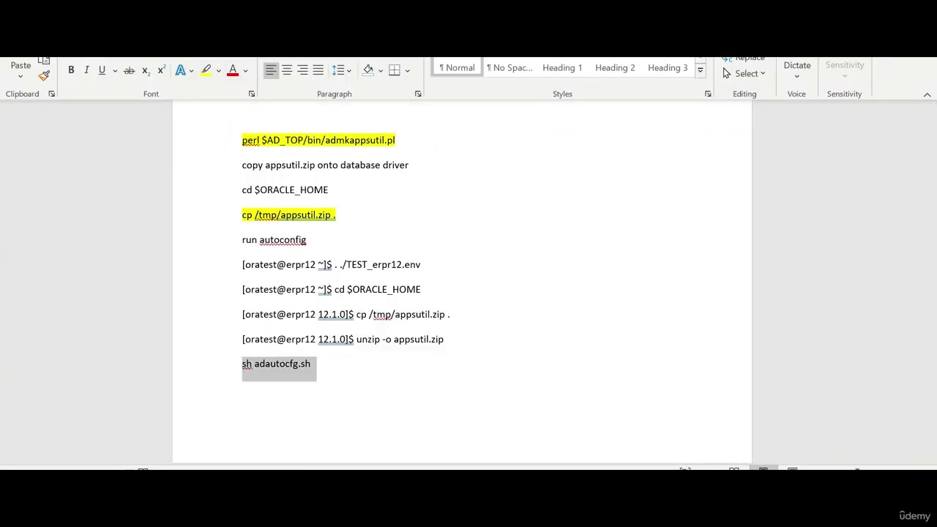
{"action": "left_click", "coordinate": [205, 70]}
{"action": "left_click", "coordinate": [355, 361]}
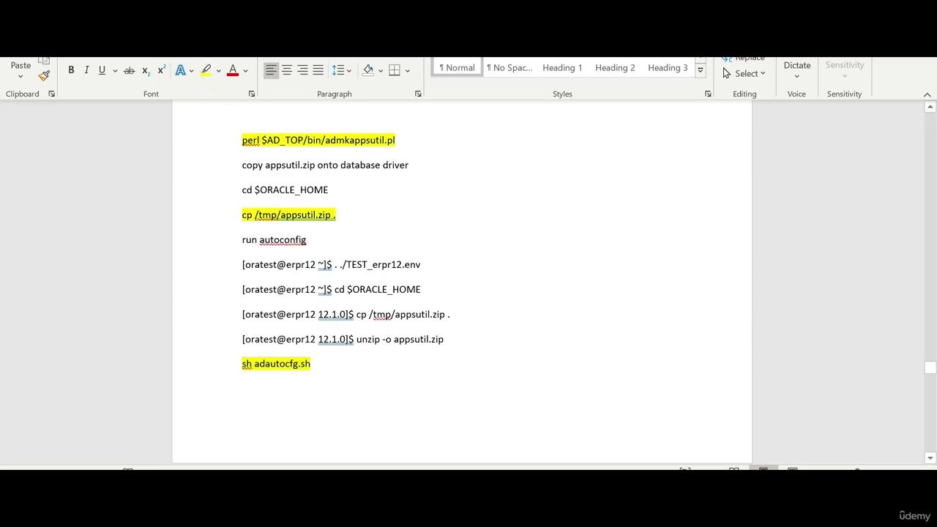
Step: Delete the redundant cd $ORACLE_HOME and cp lines, then select the cd $ADMIN_SCRIPTS_HOME line
{"action": "left_click_drag", "start_coordinate": [217, 215], "coordinate": [216, 190]}
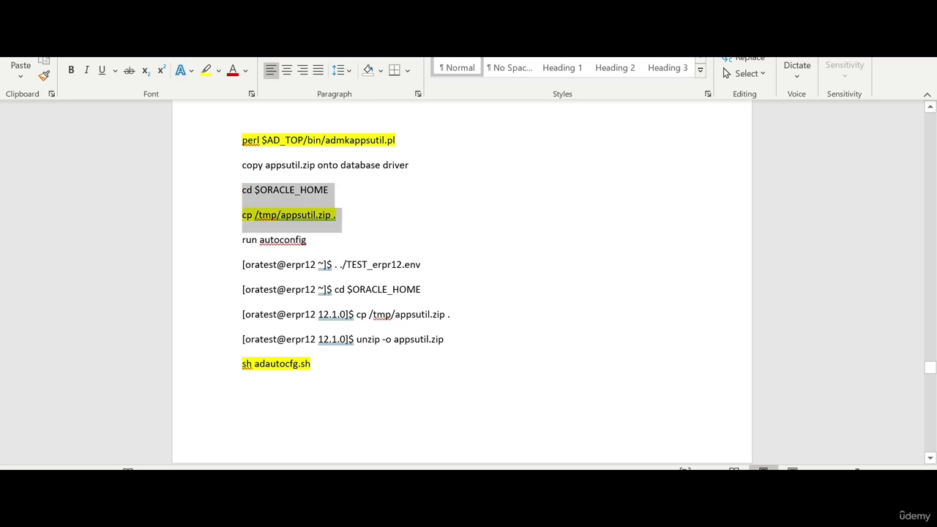
{"action": "key", "text": "Delete"}
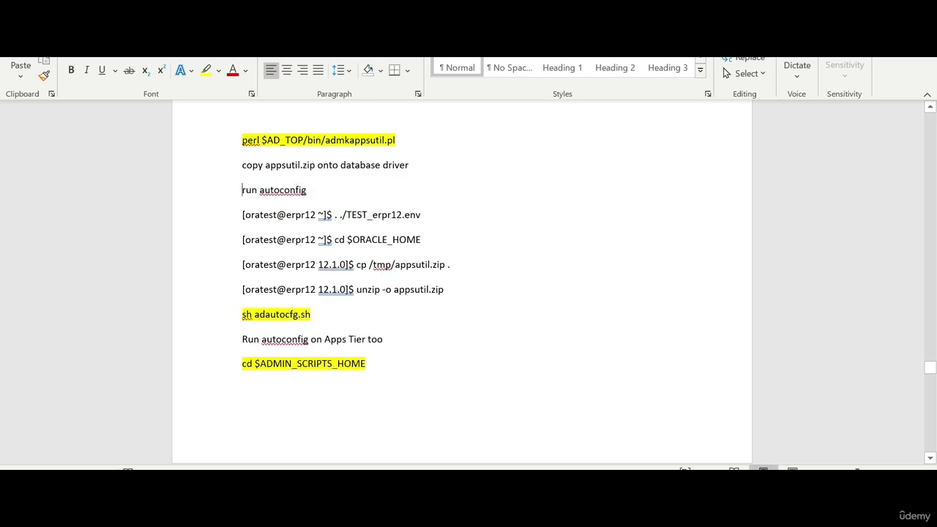
{"action": "scroll", "coordinate": [404, 284], "scroll_direction": "down", "scroll_amount": 6}
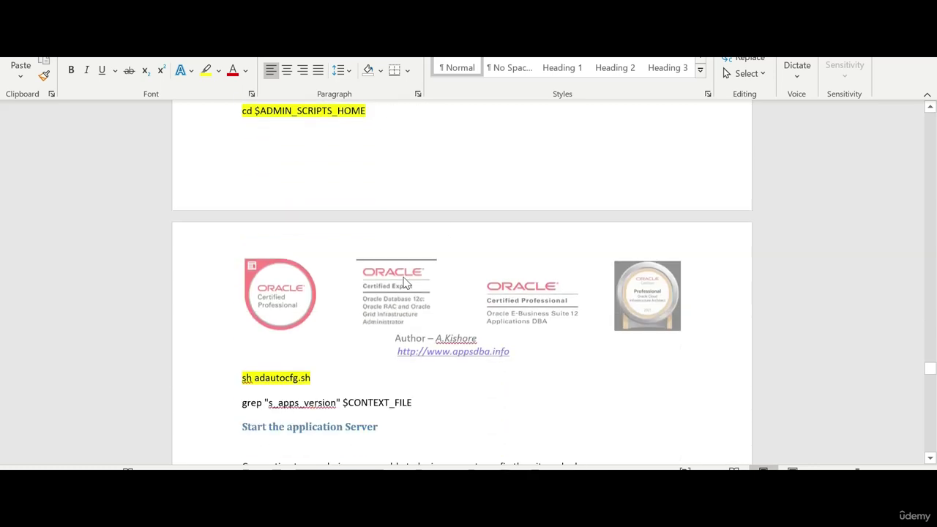
{"action": "scroll", "coordinate": [403, 283], "scroll_direction": "up", "scroll_amount": 4}
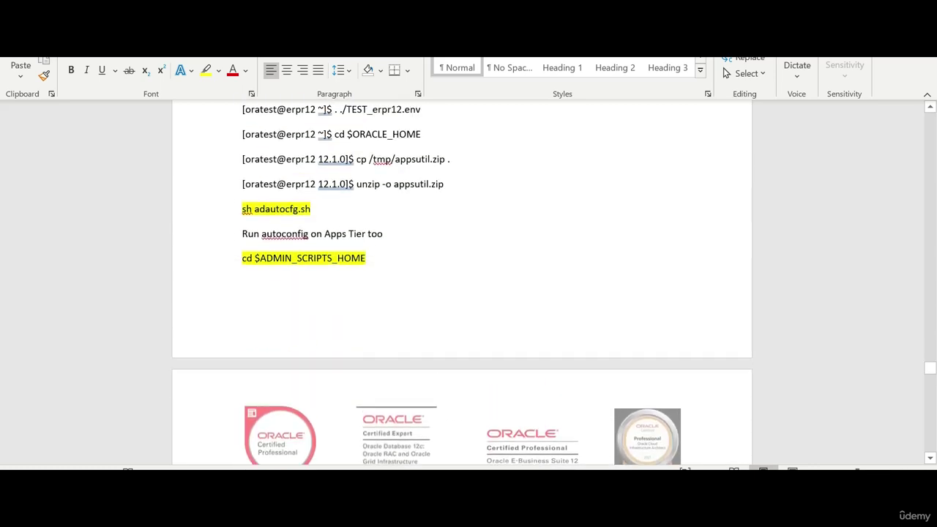
{"action": "scroll", "coordinate": [462, 285], "scroll_direction": "down", "scroll_amount": 5}
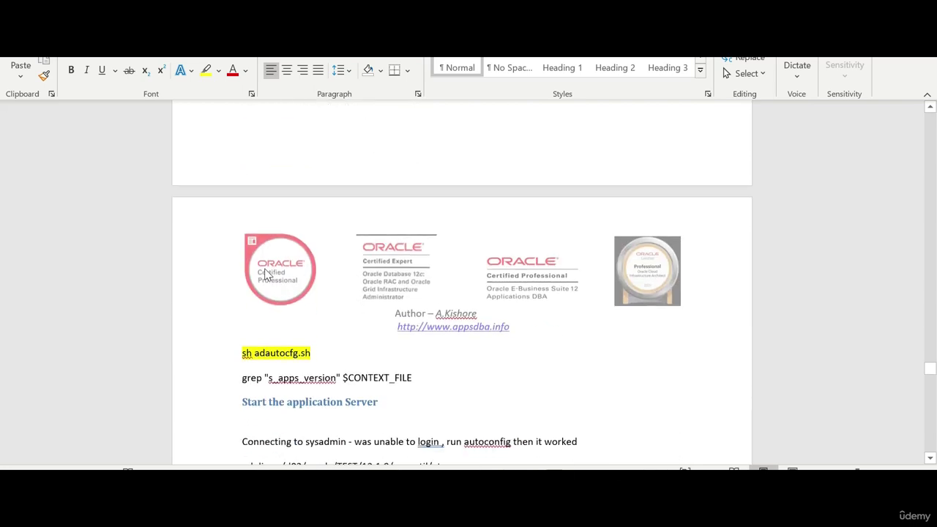
{"action": "scroll", "coordinate": [462, 283], "scroll_direction": "up", "scroll_amount": 5}
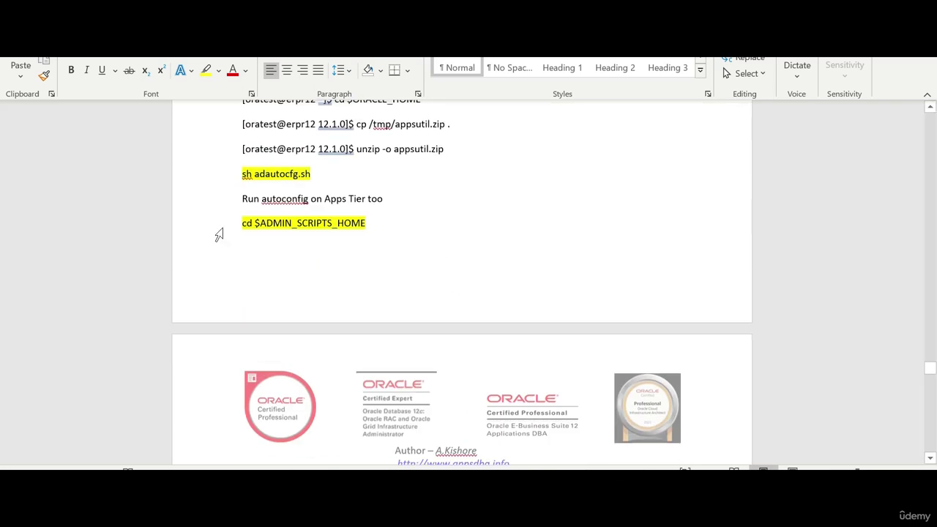
{"action": "left_click", "coordinate": [213, 230]}
{"action": "key", "text": "alt+Tab"}
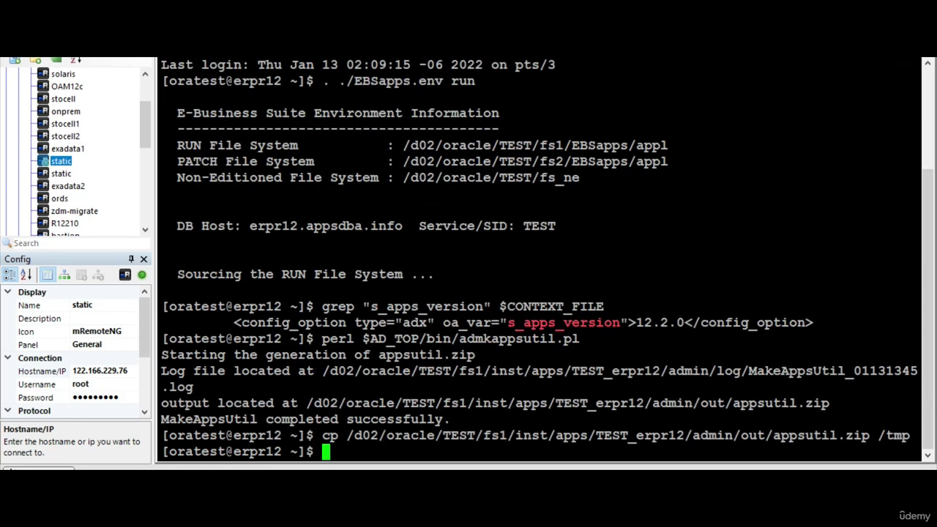
Step: Change into $ADMIN_SCRIPTS_HOME on the apps tier
{"action": "type", "text": "cd"}
{"action": "key", "text": "Return"}
{"action": "type", "text": ". ./EBSapps.env"}
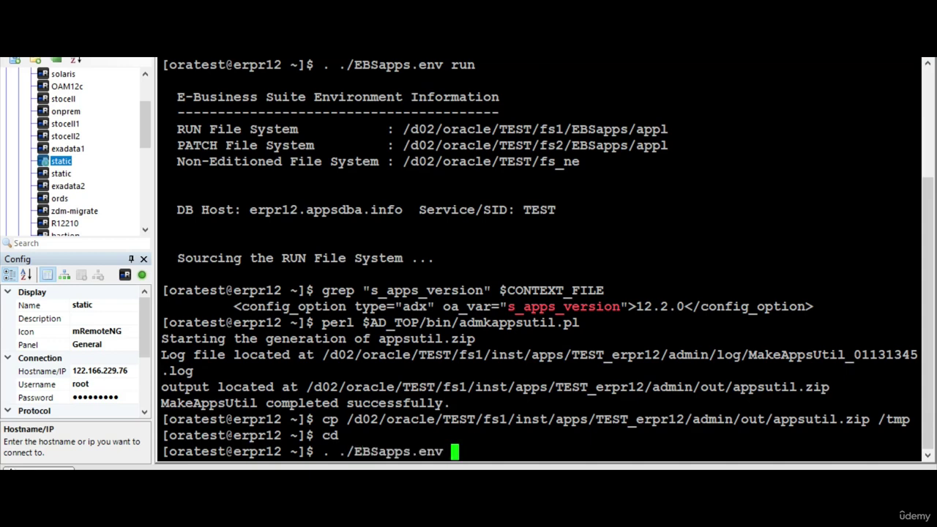
{"action": "key", "text": "ctrl+c"}
{"action": "type", "text": "cd $ADMIN_SCRIPTS_HOME"}
{"action": "key", "text": "Return"}
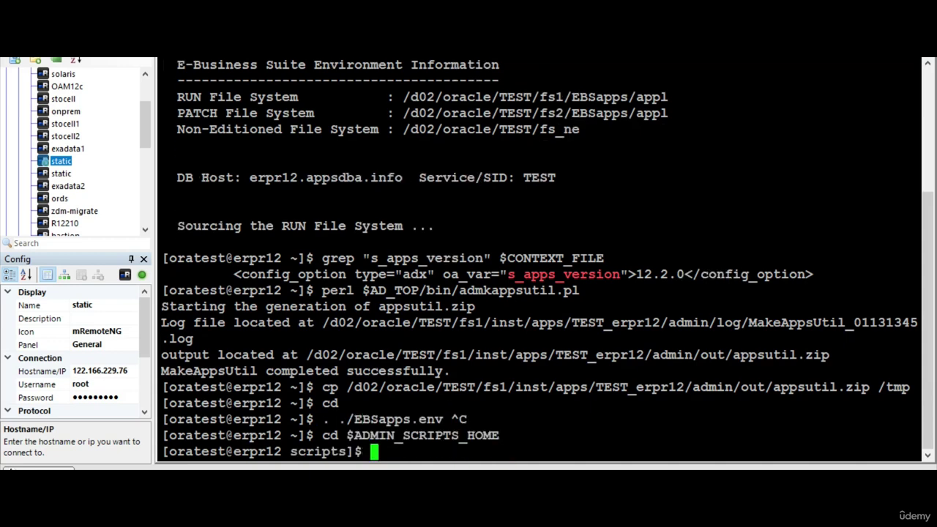
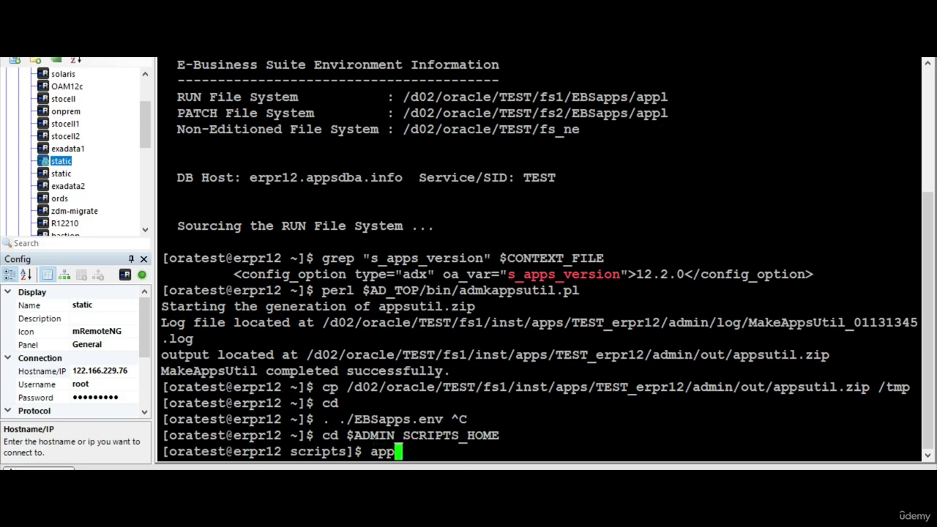
Step: Run sh adautocfg.sh with the APPS password and select the s_apps_version 12.2.10 output
{"action": "type", "text": "sh adautocfg.sh"}
{"action": "key", "text": "Return"}
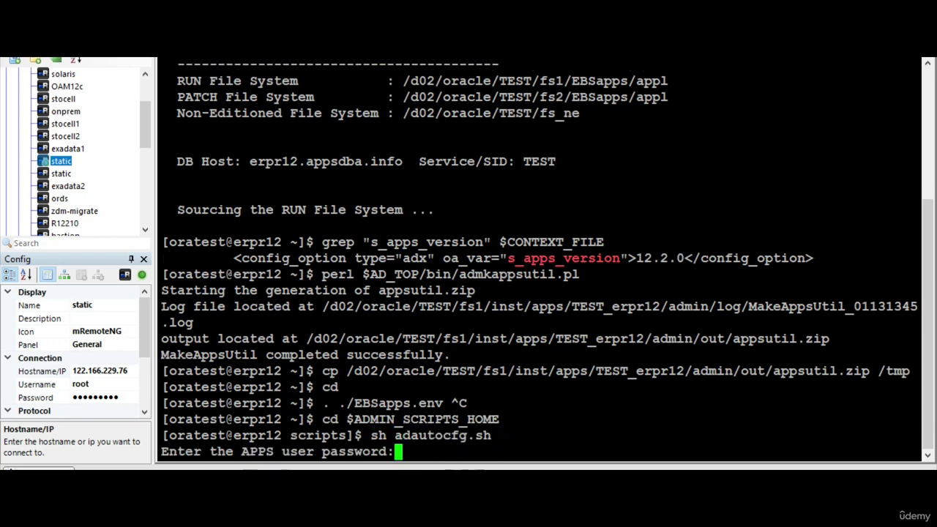
{"action": "key", "text": "Return"}
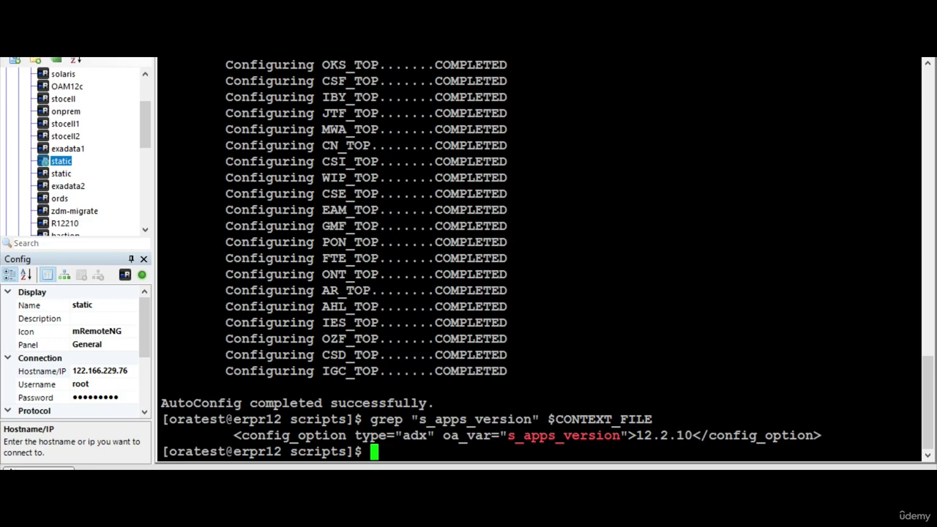
{"action": "left_click_drag", "start_coordinate": [234, 435], "coordinate": [821, 435]}
Step: Paste the config_option line showing 12.2.10 below the grep line in Word
{"action": "key", "text": "alt+Tab"}
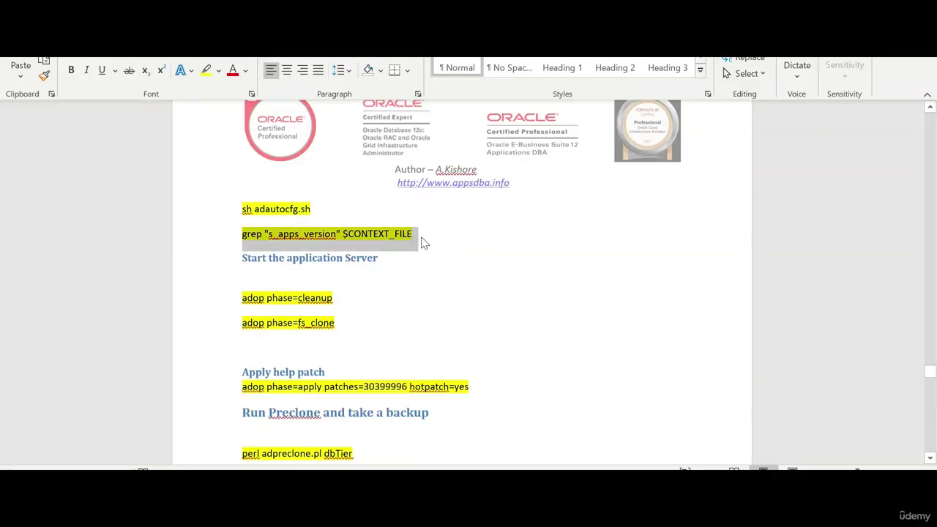
{"action": "left_click", "coordinate": [454, 242]}
{"action": "key", "text": "Return"}
{"action": "key", "text": "Return"}
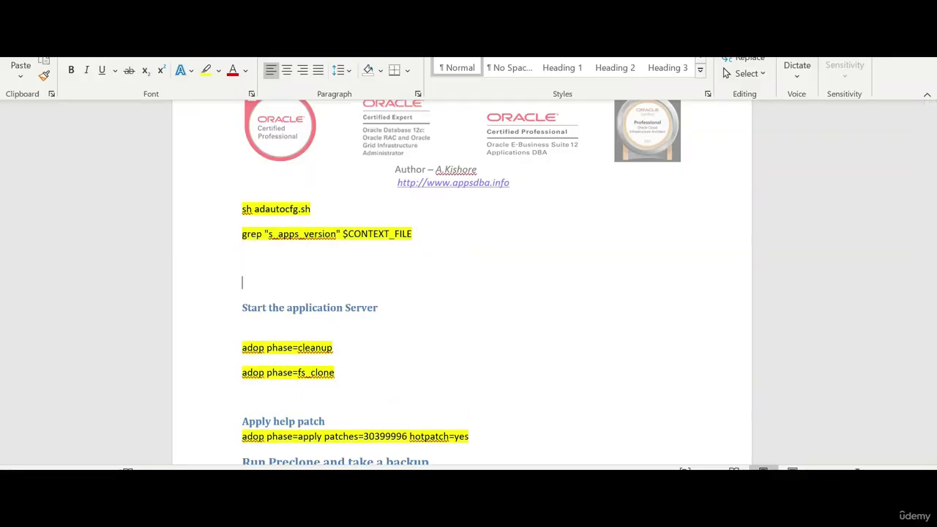
{"action": "key", "text": "ctrl+v"}
{"action": "key", "text": "Up"}
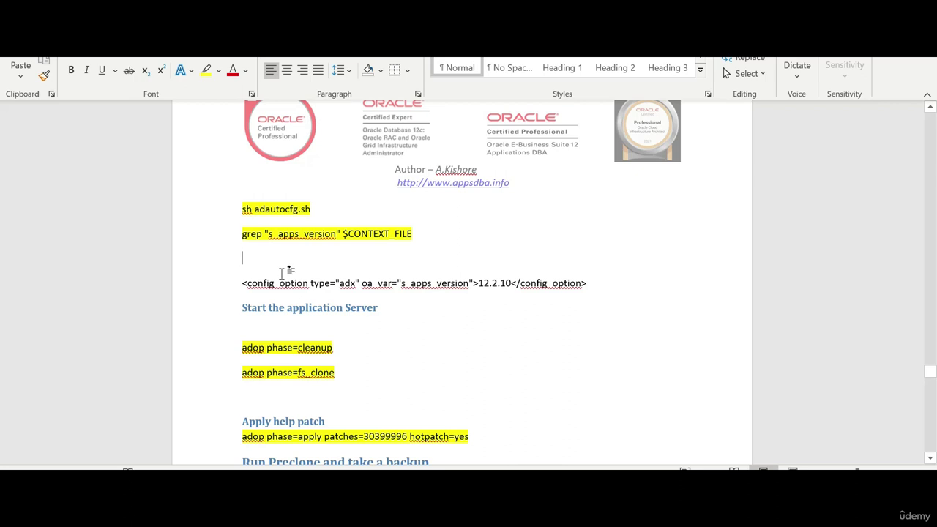
{"action": "key", "text": "Delete"}
Step: Add a yellow-highlighted cd $ADMIN_SCRIPTS_HOME line under Start the application Server and copy it
{"action": "left_click", "coordinate": [272, 297]}
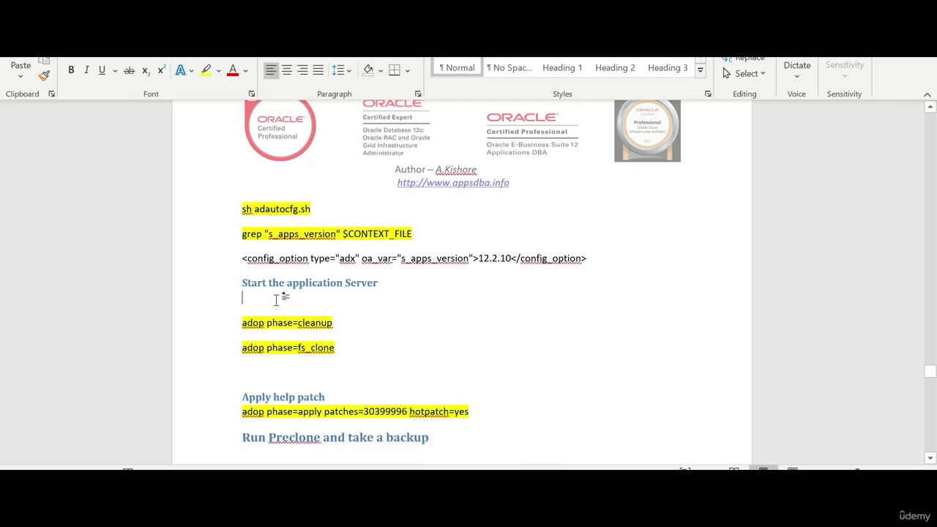
{"action": "type", "text": "Cd"}
{"action": "key", "text": "BackSpace"}
{"action": "key", "text": "BackSpace"}
{"action": "key", "text": "BackSpace"}
{"action": "type", "text": "cd"}
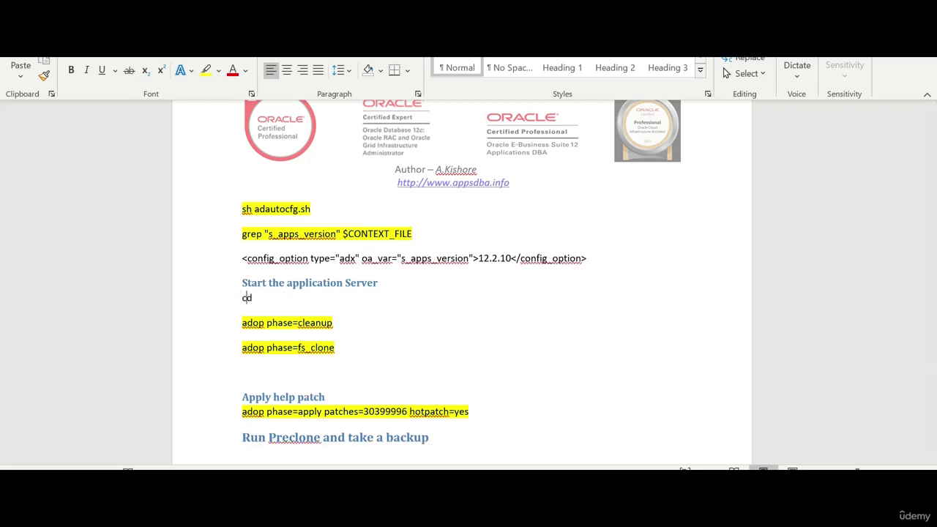
{"action": "type", "text": " $ADMIN_SCRIPTS_HOME"}
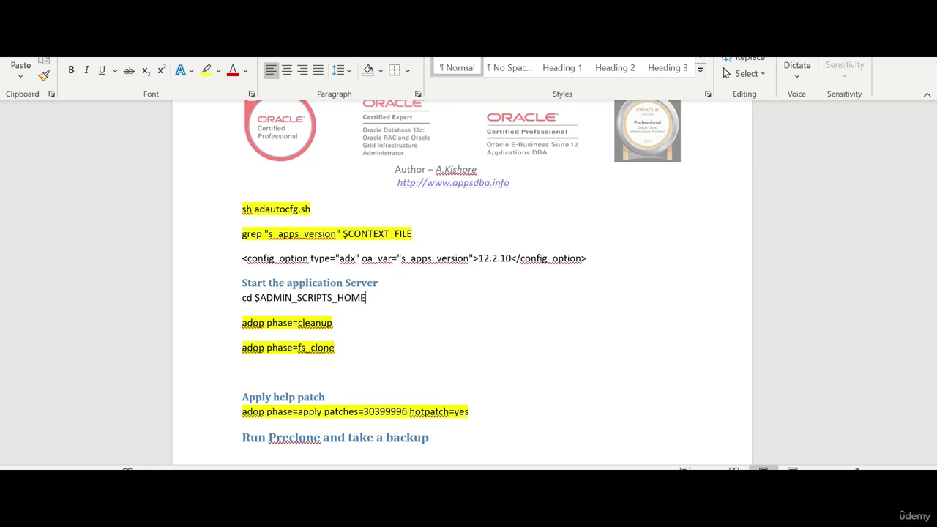
{"action": "left_click", "coordinate": [224, 301]}
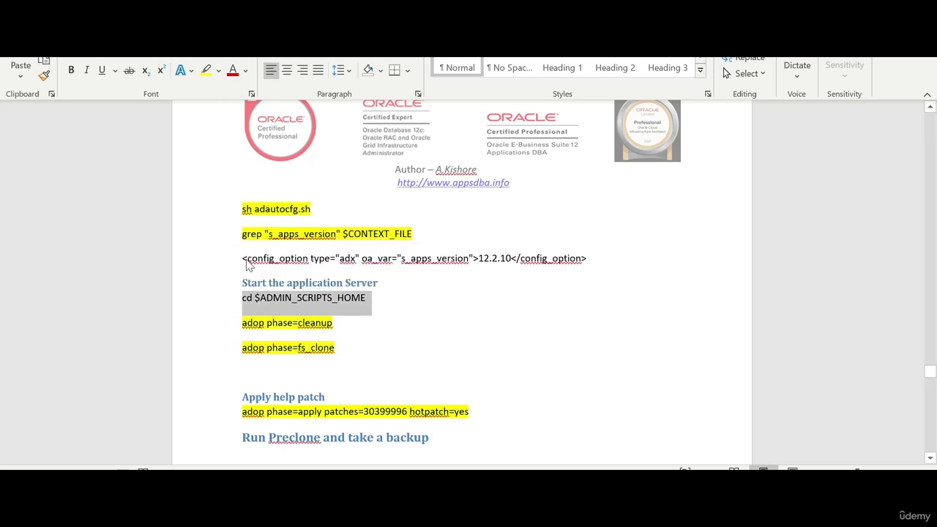
{"action": "left_click", "coordinate": [206, 70]}
{"action": "left_click", "coordinate": [217, 311]}
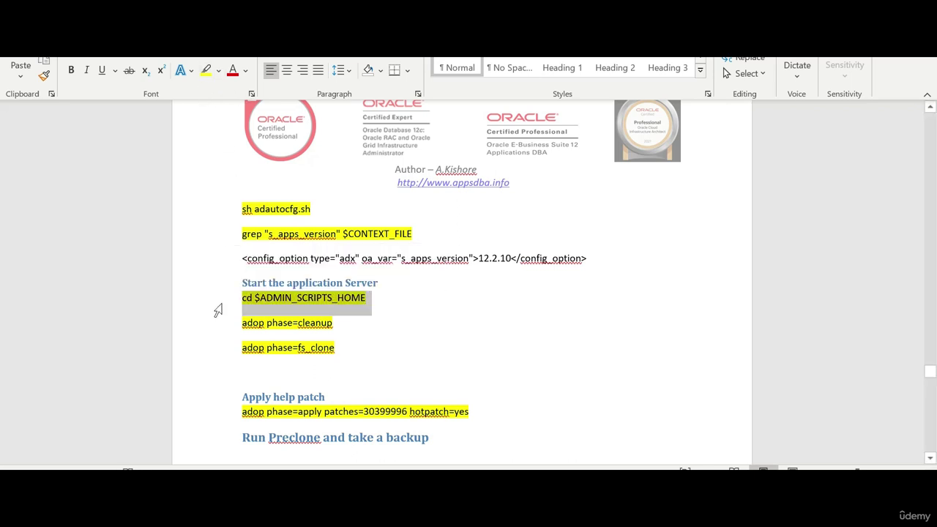
{"action": "key", "text": "ctrl+c"}
Step: Run cd $ADMIN_SCRIPTS_HOME in the terminal and type sh adstrtal.sh with the APPS credentials
{"action": "key", "text": "alt+Tab"}
{"action": "key", "text": "shift+Insert"}
{"action": "key", "text": "Return"}
{"action": "type", "text": "sha dst"}
{"action": "key", "text": "BackSpace"}
{"action": "key", "text": "BackSpace"}
{"action": "key", "text": "BackSpace"}
{"action": "key", "text": "BackSpace"}
{"action": "key", "text": "BackSpace"}
{"action": "type", "text": "adstr"}
{"action": "key", "text": "Tab"}
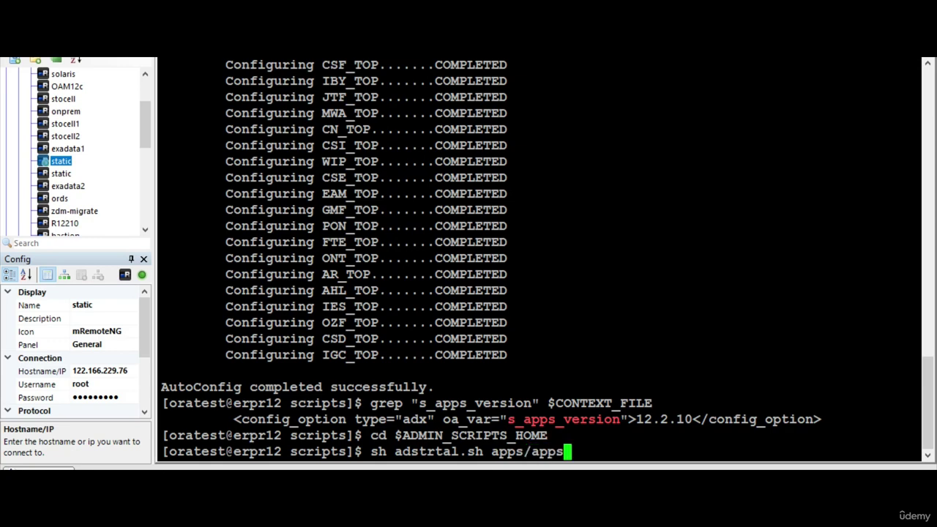
Step: Paste the sh adstrtal.sh startup command below the cd line in Word and highlight it yellow
{"action": "left_click_drag", "start_coordinate": [370, 452], "coordinate": [918, 452]}
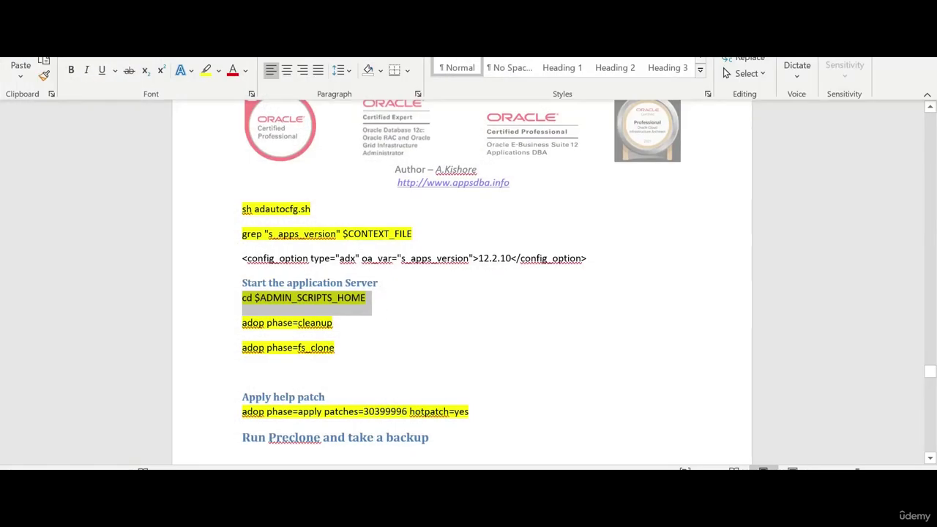
{"action": "left_click", "coordinate": [365, 297]}
{"action": "key", "text": "Return"}
{"action": "key", "text": "ctrl+v"}
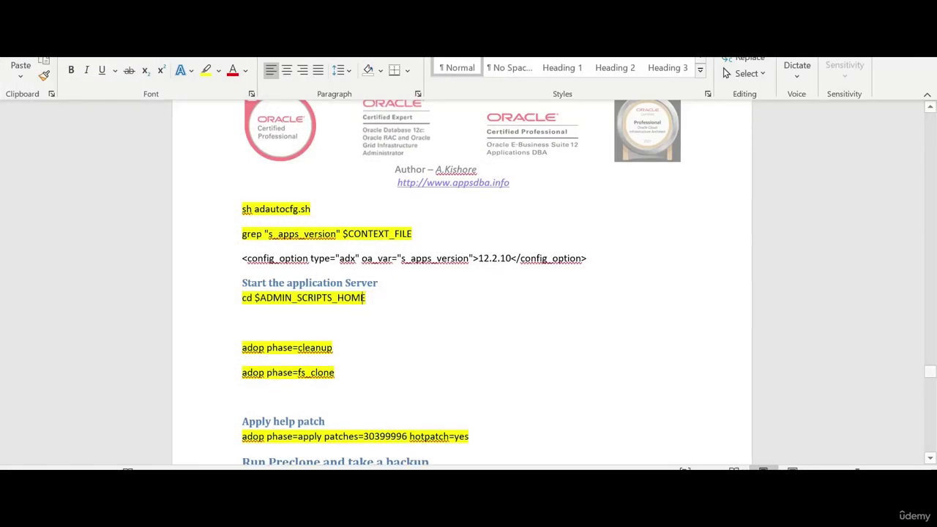
{"action": "left_click", "coordinate": [230, 324]}
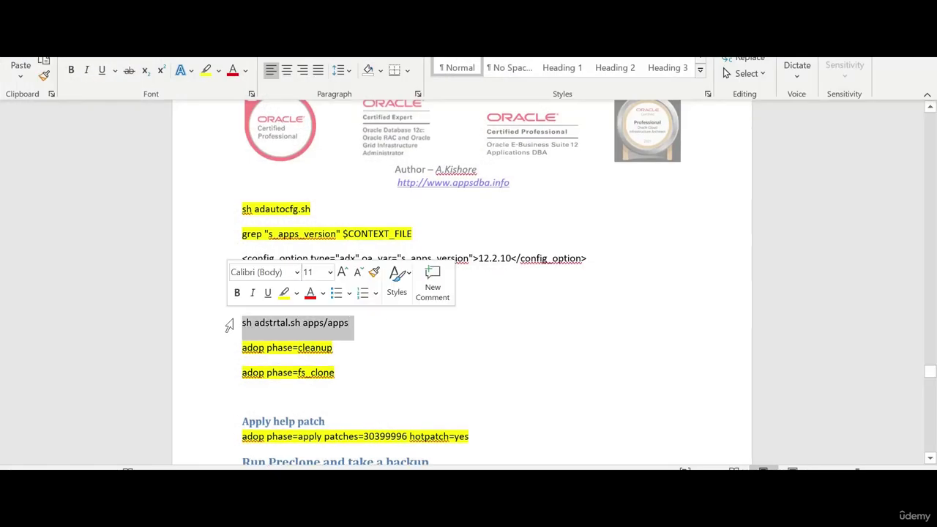
{"action": "left_click", "coordinate": [206, 70]}
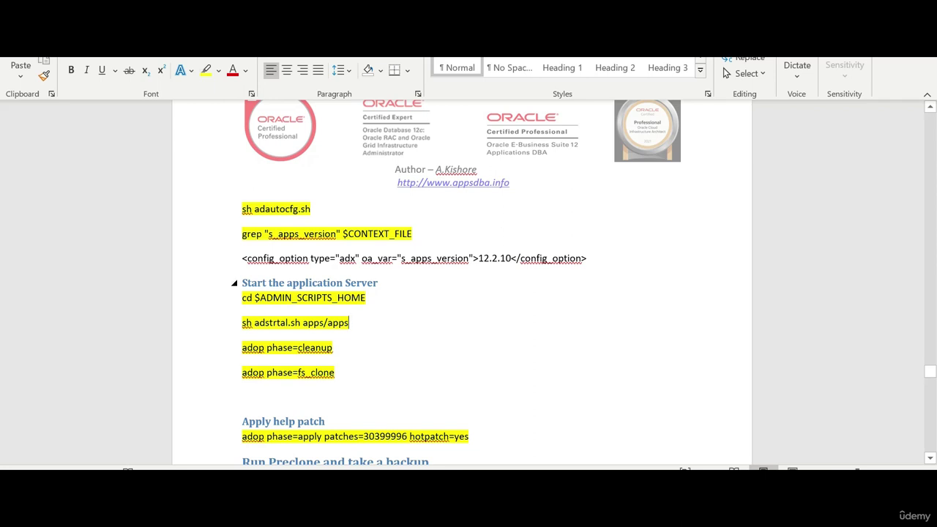
{"action": "key", "text": "alt+Tab"}
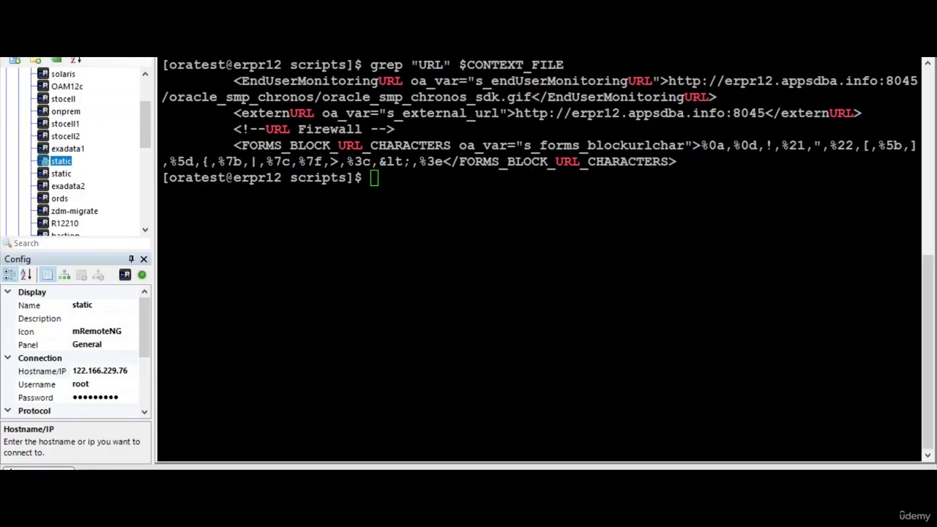
{"action": "left_click_drag", "start_coordinate": [667, 81], "coordinate": [917, 80]}
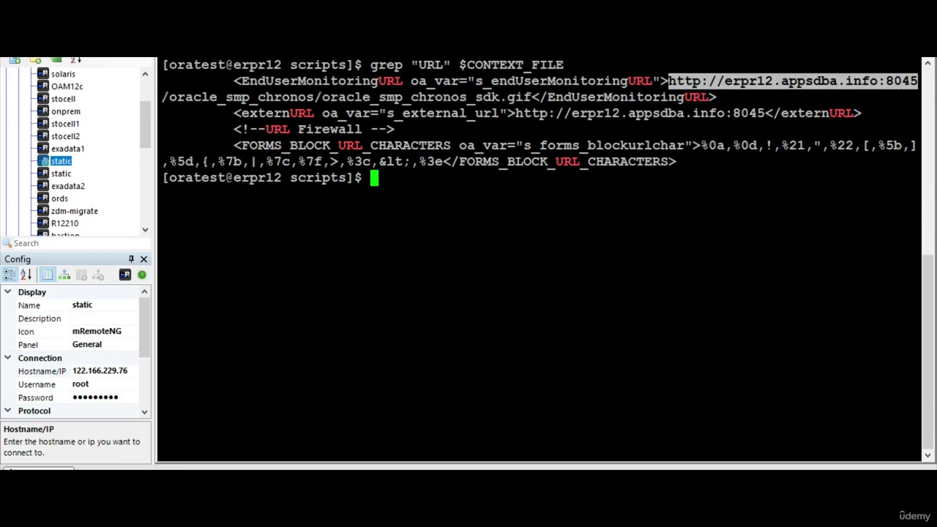
{"action": "key", "text": "alt+Tab"}
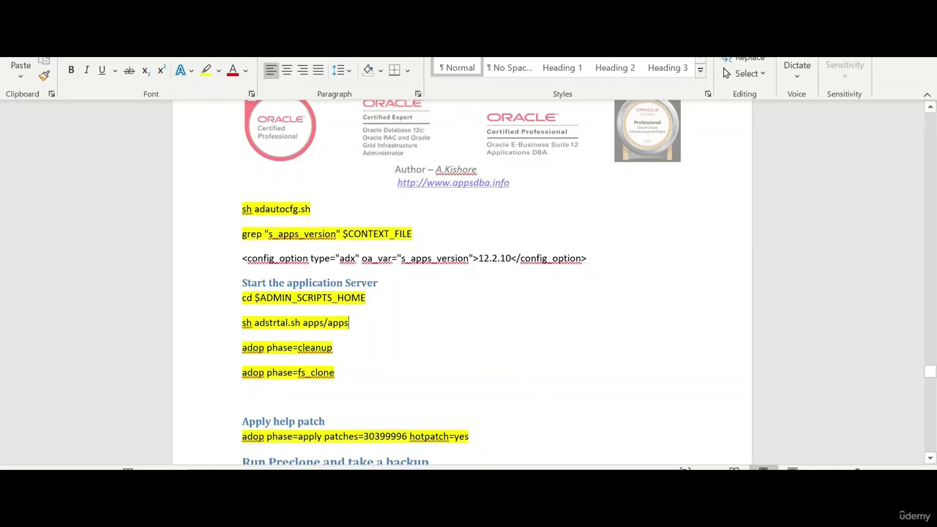
{"action": "key", "text": "Return"}
{"action": "key", "text": "Return"}
{"action": "key", "text": "ctrl+v"}
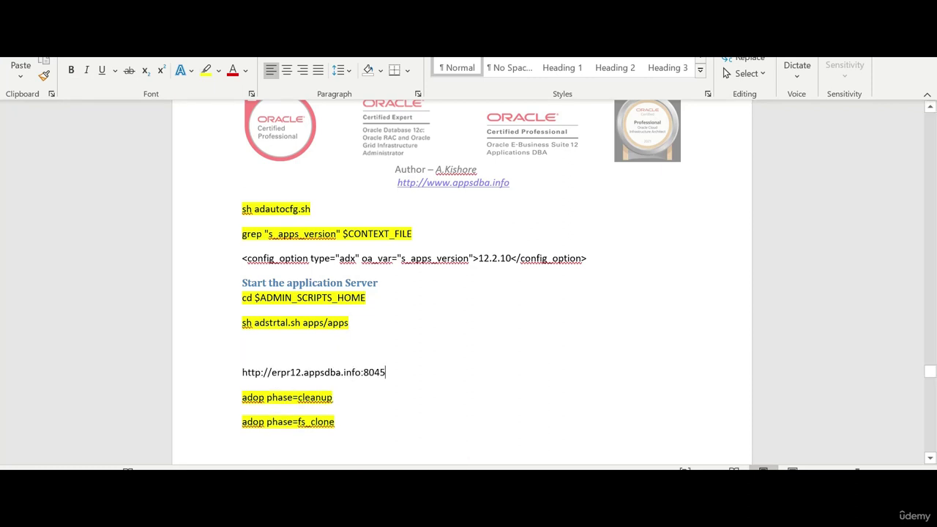
{"action": "left_click", "coordinate": [208, 377]}
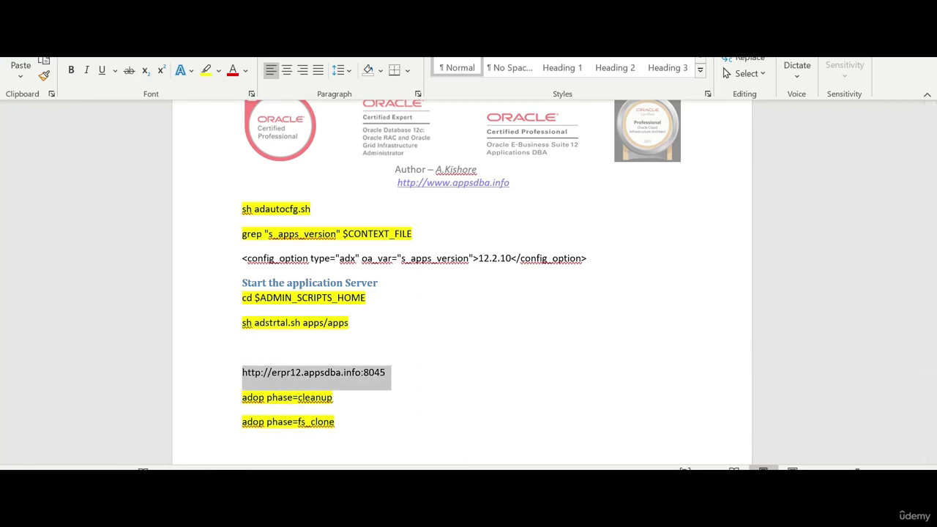
{"action": "key", "text": "super"}
{"action": "type", "text": "ie"}
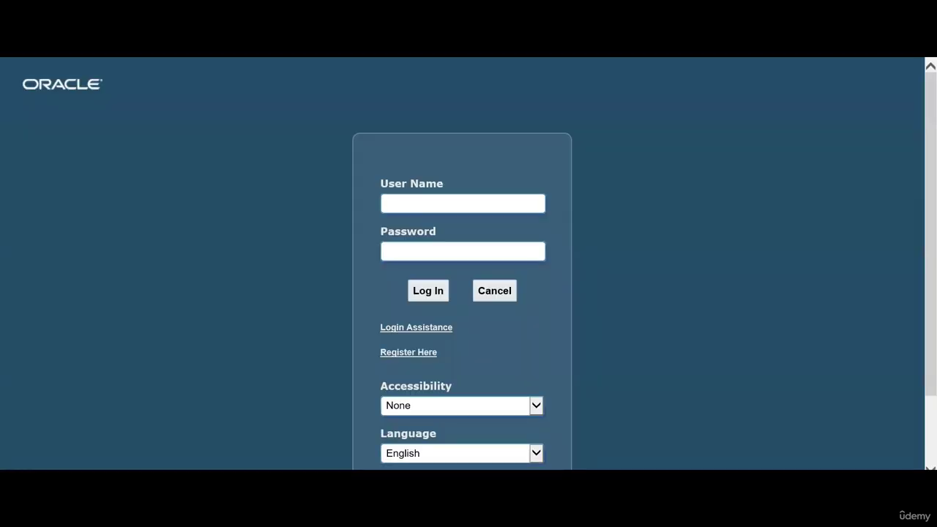
Step: Log in to Oracle E-Business Suite as SYSADMIN with the account password
{"action": "type", "text": "sysadmin"}
{"action": "double_click", "coordinate": [407, 203]}
{"action": "key", "text": "Tab"}
{"action": "left_click", "coordinate": [429, 291]}
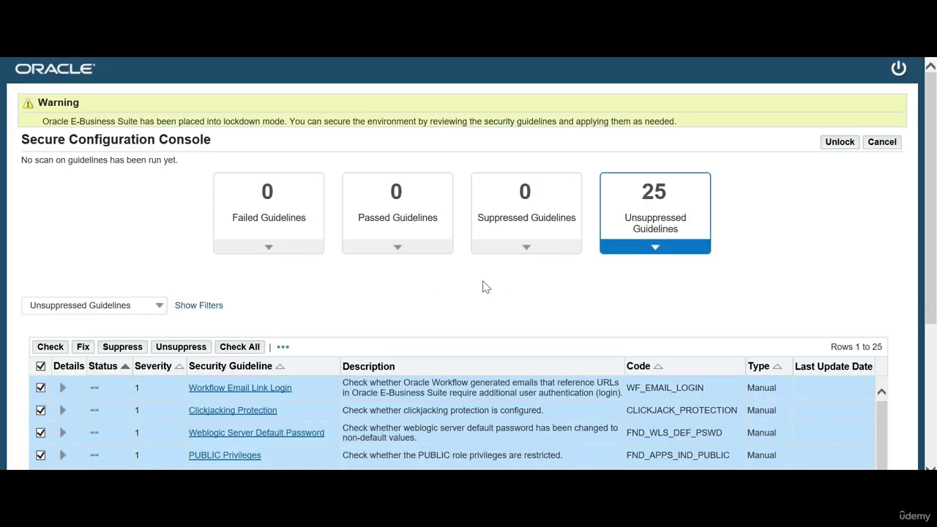
Step: Unlock the instance, confirming security configuration changes are finished, then re-enter SYSADMIN at login
{"action": "scroll", "coordinate": [343, 284], "scroll_direction": "down", "scroll_amount": 3}
{"action": "scroll", "coordinate": [343, 285], "scroll_direction": "down", "scroll_amount": 5}
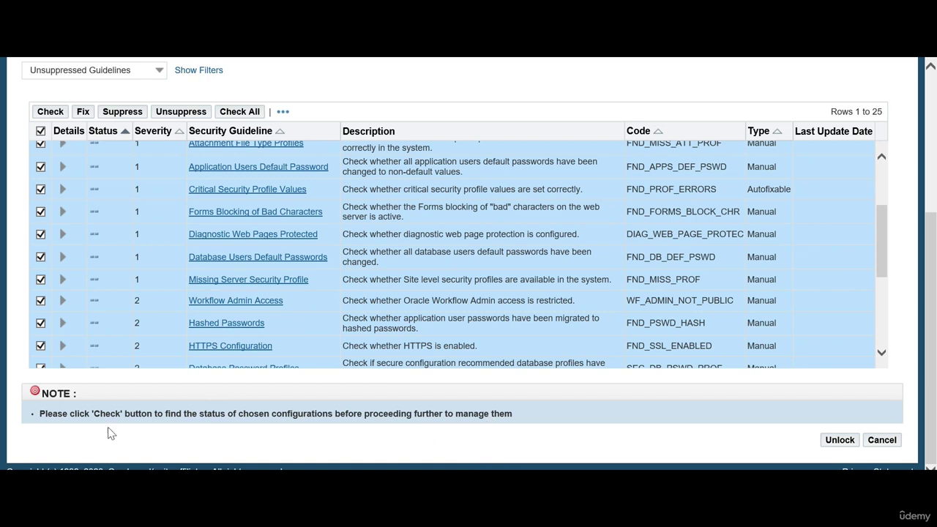
{"action": "scroll", "coordinate": [792, 196], "scroll_direction": "down", "scroll_amount": 1}
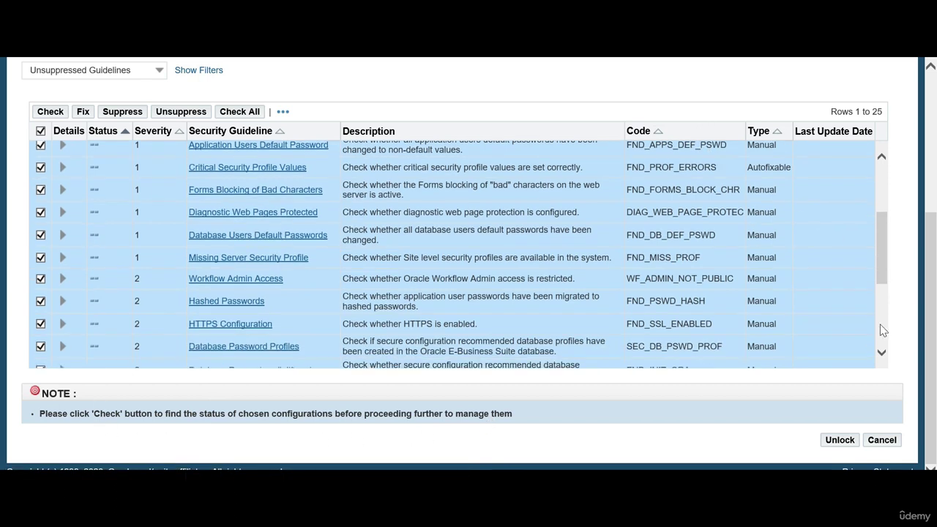
{"action": "left_click", "coordinate": [839, 443]}
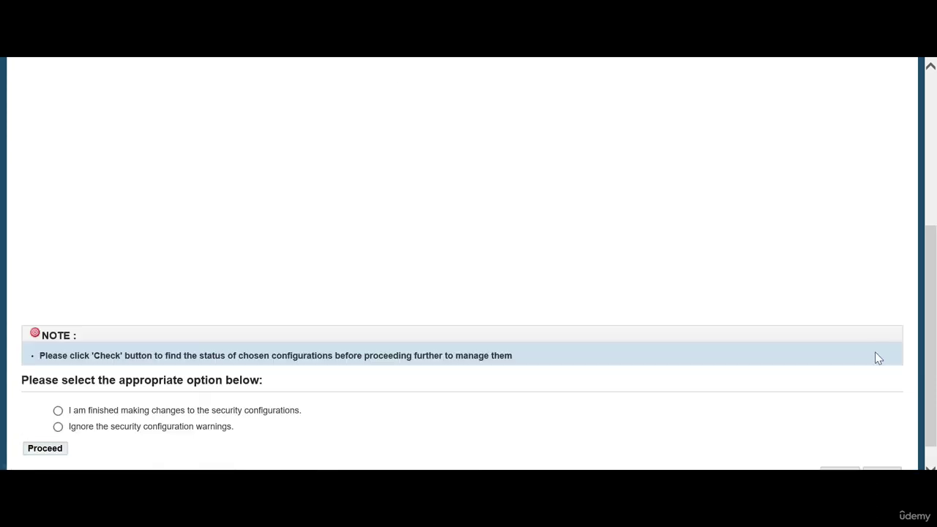
{"action": "left_click", "coordinate": [58, 411]}
{"action": "left_click", "coordinate": [54, 451]}
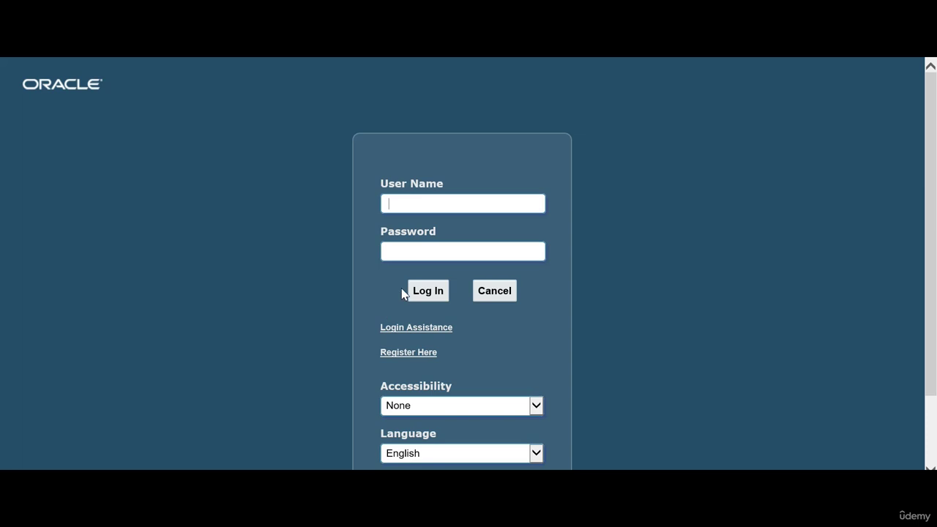
{"action": "type", "text": "sysadmin"}
{"action": "key", "text": "Tab"}
Step: Log in and open System Administrator > Concurrent > Manager > Administer, accepting the first security warning
{"action": "key", "text": "Return"}
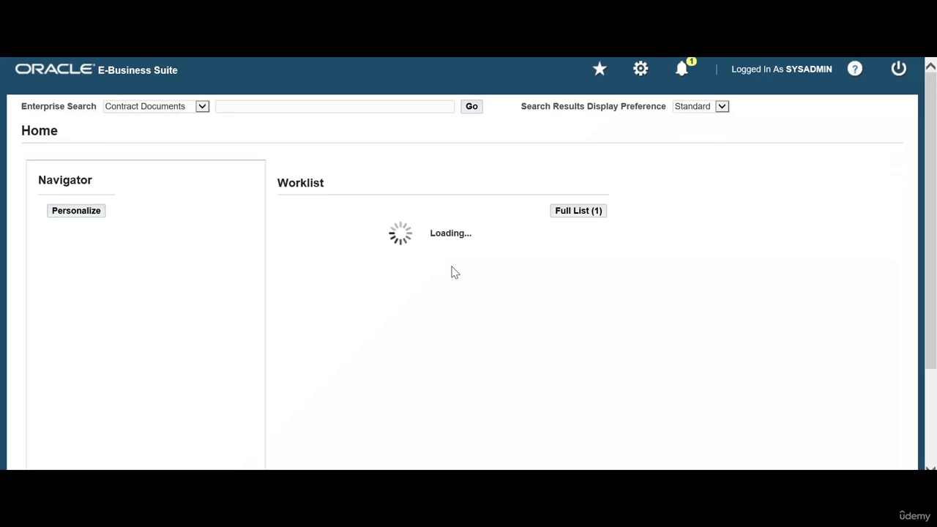
{"action": "scroll", "coordinate": [253, 317], "scroll_direction": "down", "scroll_amount": 3}
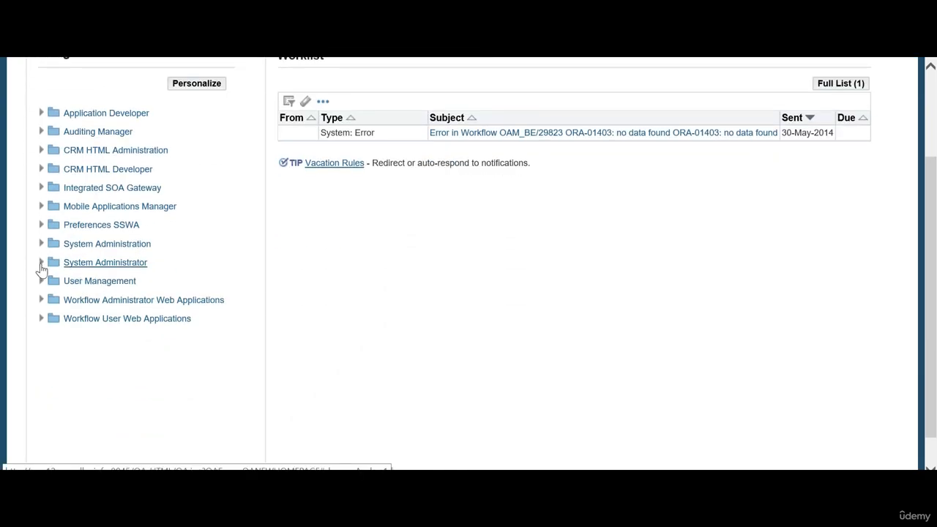
{"action": "left_click", "coordinate": [41, 264]}
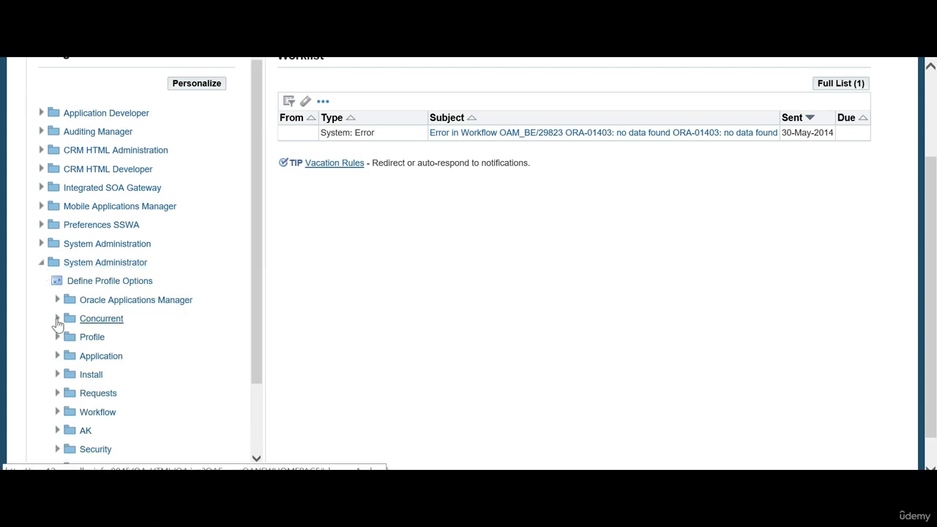
{"action": "left_click", "coordinate": [57, 319]}
{"action": "left_click", "coordinate": [73, 393]}
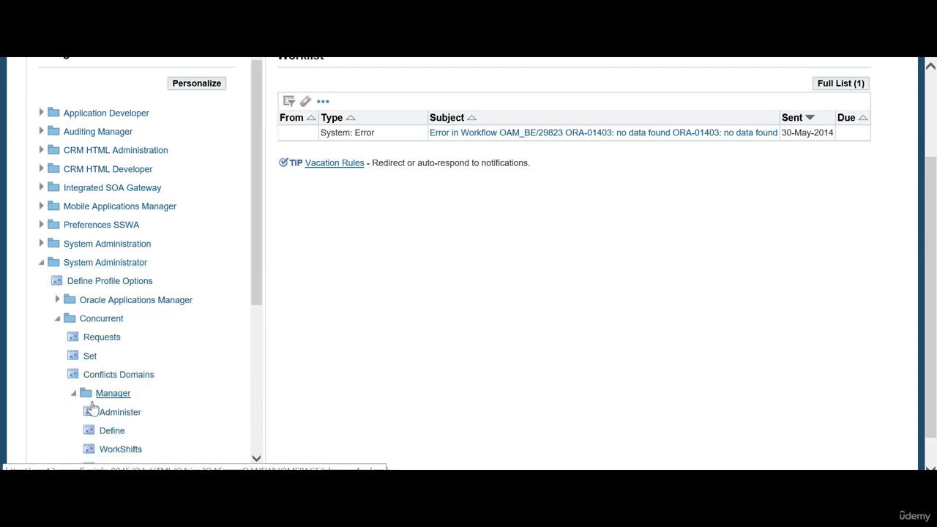
{"action": "left_click", "coordinate": [113, 415]}
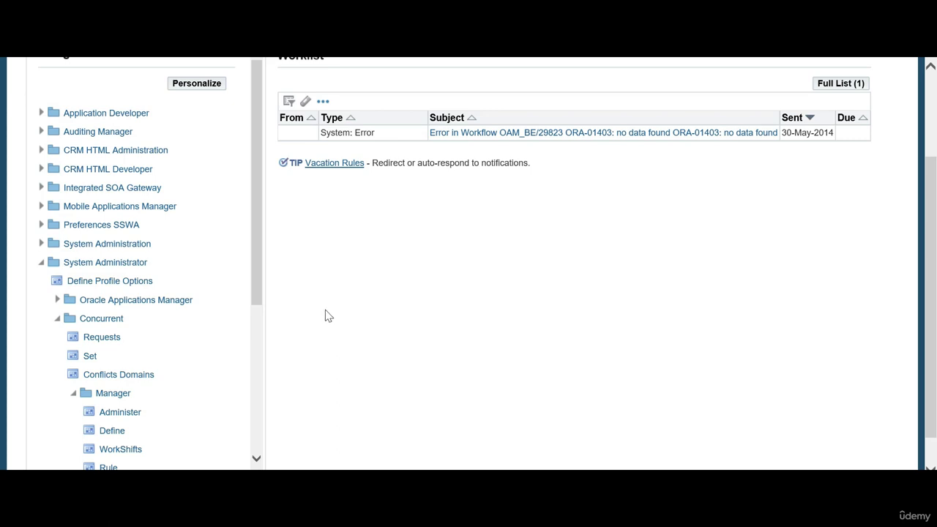
{"action": "left_click", "coordinate": [361, 315]}
{"action": "left_click", "coordinate": [546, 315]}
Step: Accept the second security warning, open Help > About Oracle Applications, and highlight release 12.2.10
{"action": "left_click", "coordinate": [469, 311]}
{"action": "left_click", "coordinate": [551, 312]}
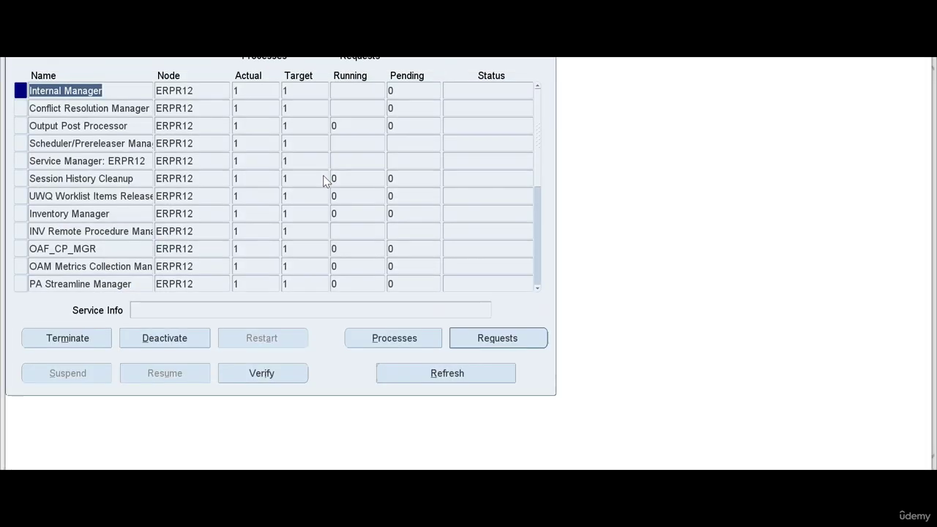
{"action": "left_click", "coordinate": [175, 44]}
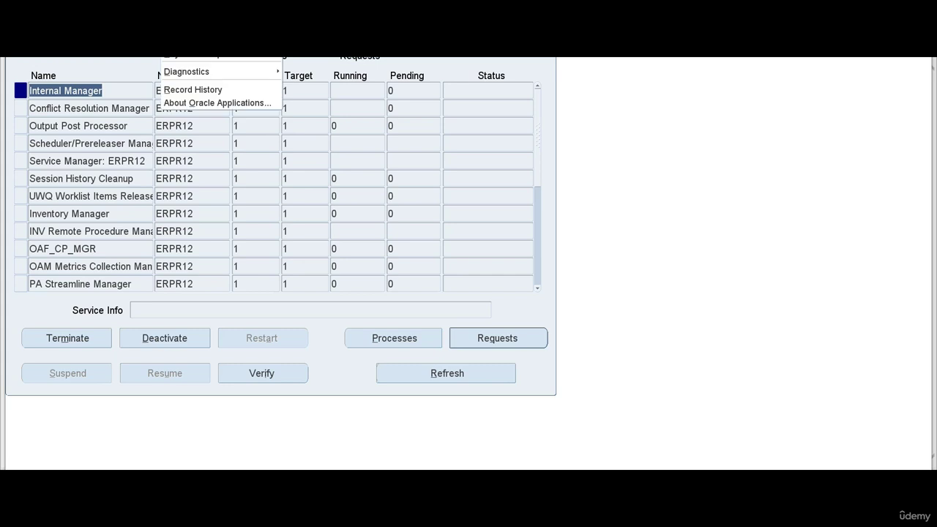
{"action": "left_click", "coordinate": [214, 104]}
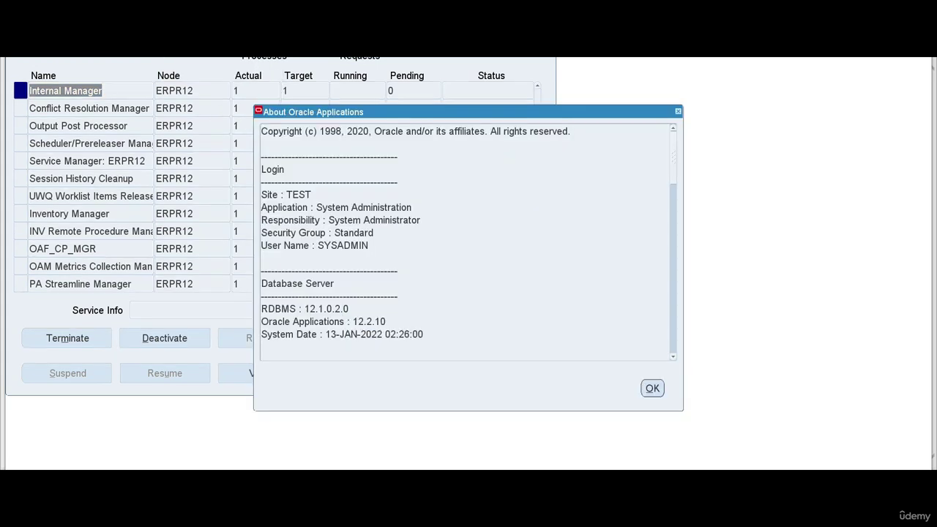
{"action": "left_click_drag", "start_coordinate": [384, 114], "coordinate": [285, 83]}
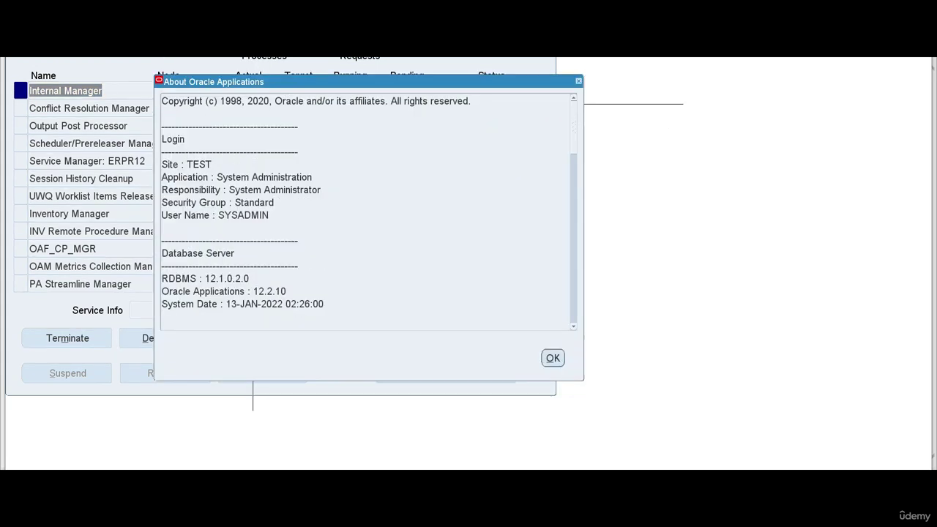
{"action": "left_click_drag", "start_coordinate": [211, 278], "coordinate": [569, 291]}
Step: Deselect the version text and launch Snagit 11 from Windows search
{"action": "left_click", "coordinate": [162, 227]}
{"action": "key", "text": "super"}
{"action": "type", "text": "sna"}
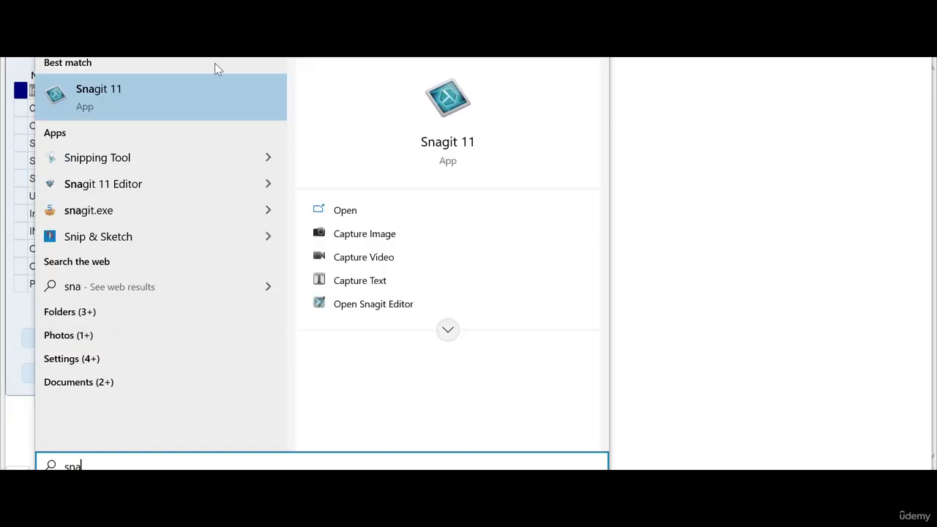
{"action": "left_click", "coordinate": [176, 84]}
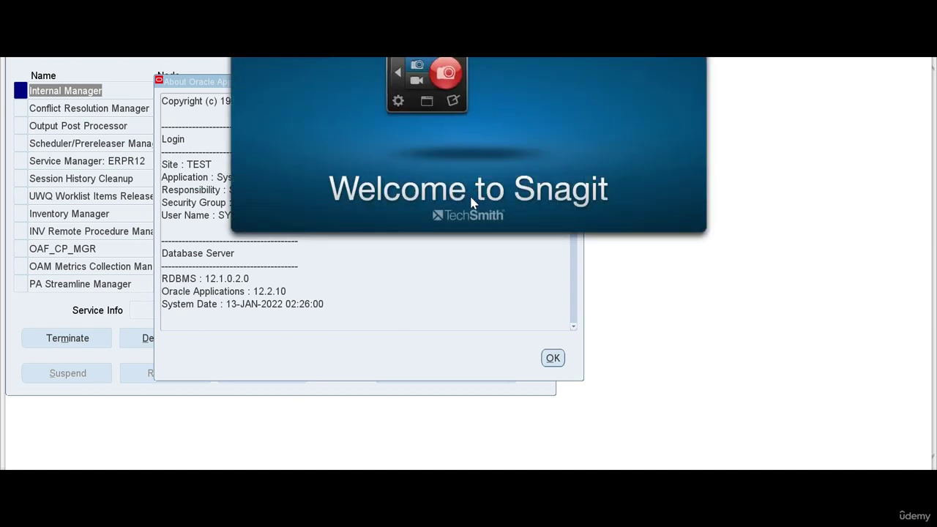
Step: Decline the Snagit update and capture the Oracle About Oracle Applications window
{"action": "left_click", "coordinate": [534, 336]}
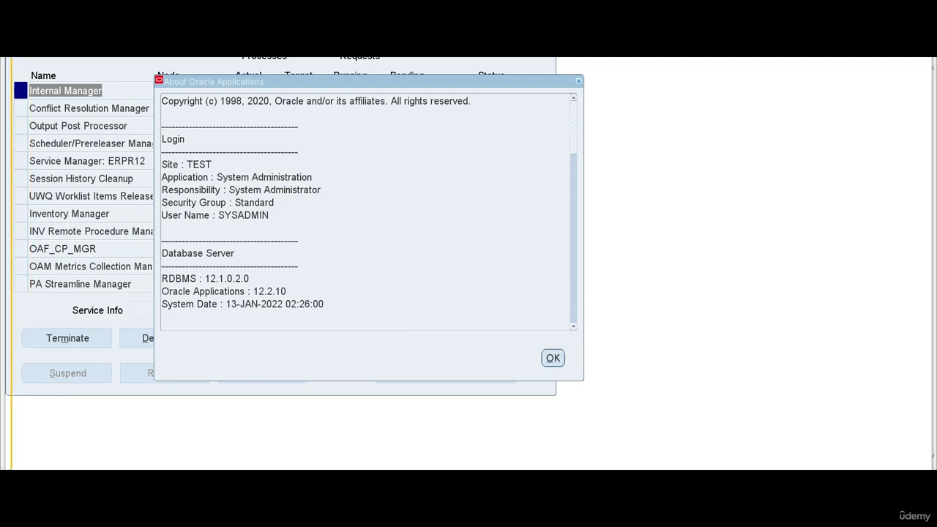
{"action": "key", "text": "Print"}
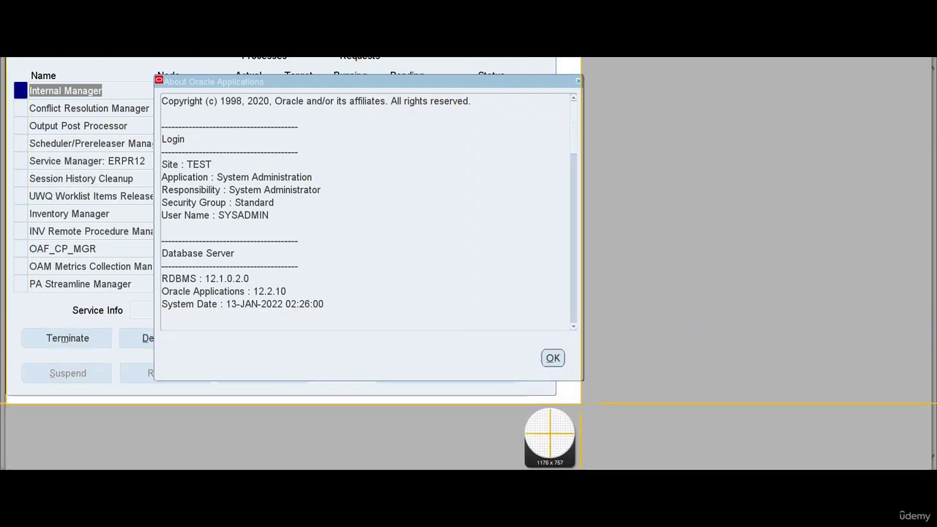
{"action": "left_click", "coordinate": [590, 403]}
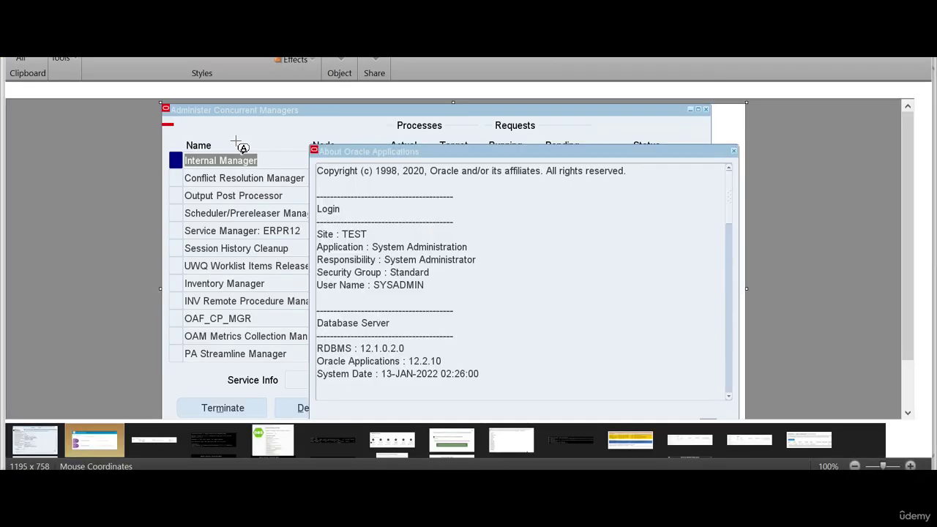
Step: Add a callout beside the User Name line reading '12.2.10 with 12c database'
{"action": "left_click_drag", "start_coordinate": [421, 335], "coordinate": [533, 379]}
{"action": "left_click_drag", "start_coordinate": [464, 335], "coordinate": [418, 297]}
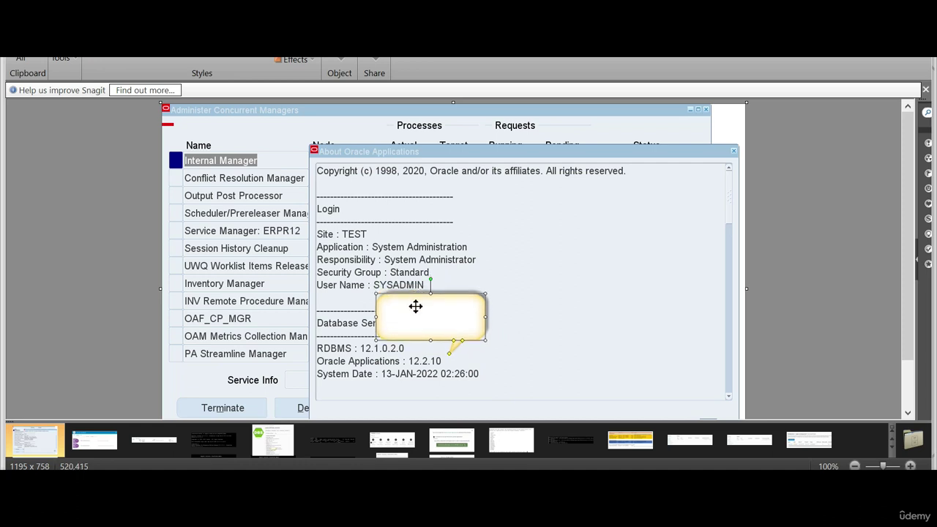
{"action": "type", "text": "1"}
{"action": "type", "text": "3"}
{"action": "key", "text": "BackSpace"}
{"action": "type", "text": "2.1."}
{"action": "key", "text": "BackSpace"}
{"action": "key", "text": "BackSpace"}
{"action": "type", "text": "2.10"}
{"action": "key", "text": "BackSpace"}
{"action": "key", "text": "BackSpace"}
{"action": "type", "text": "10 with 12c database"}
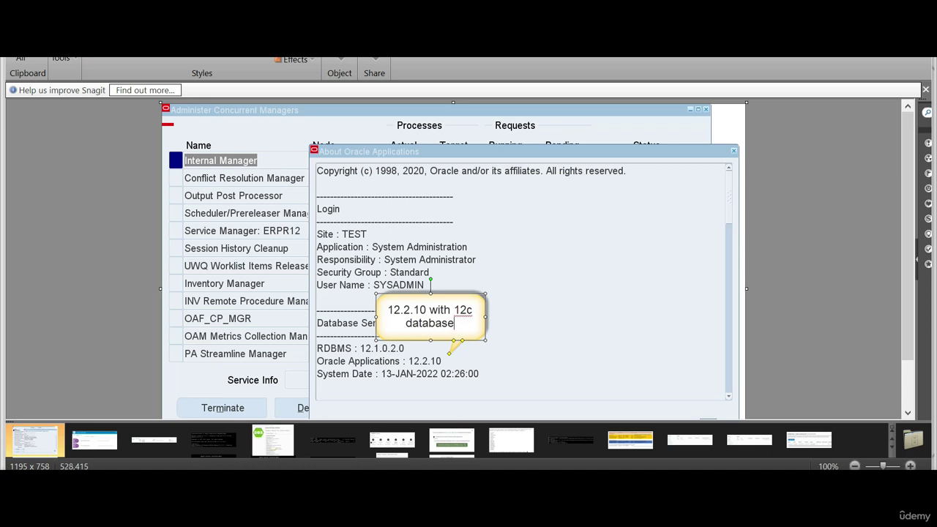
{"action": "left_click", "coordinate": [534, 308]}
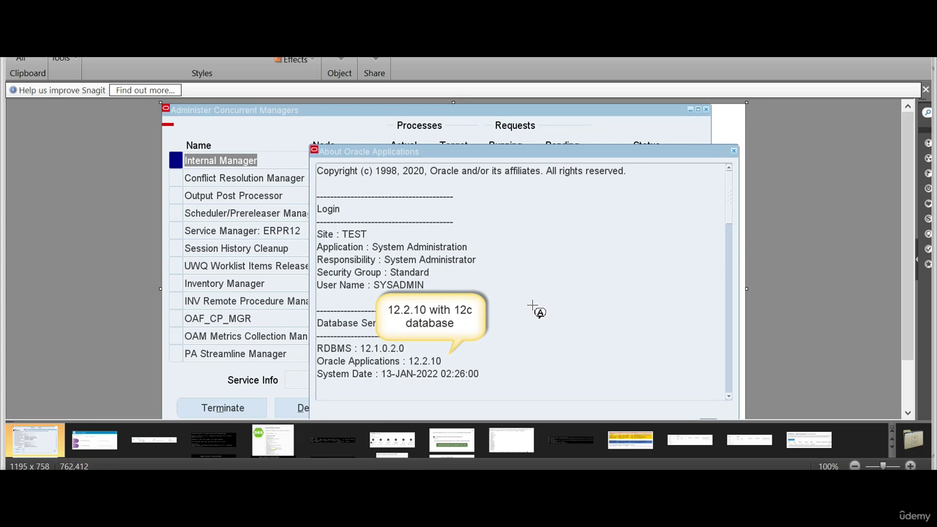
{"action": "key", "text": "alt+Tab"}
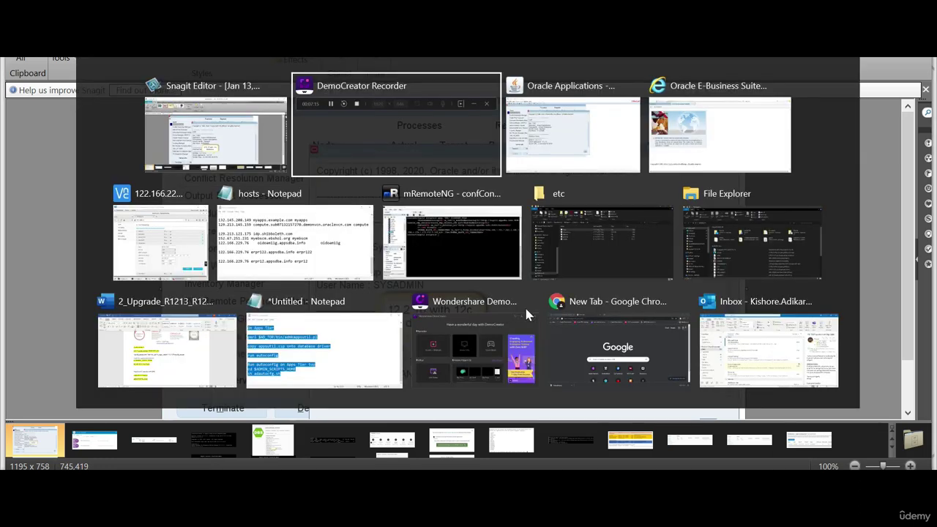
Step: Paste the annotated Snagit screenshot into the Word notes below the application URL
{"action": "key", "text": "super"}
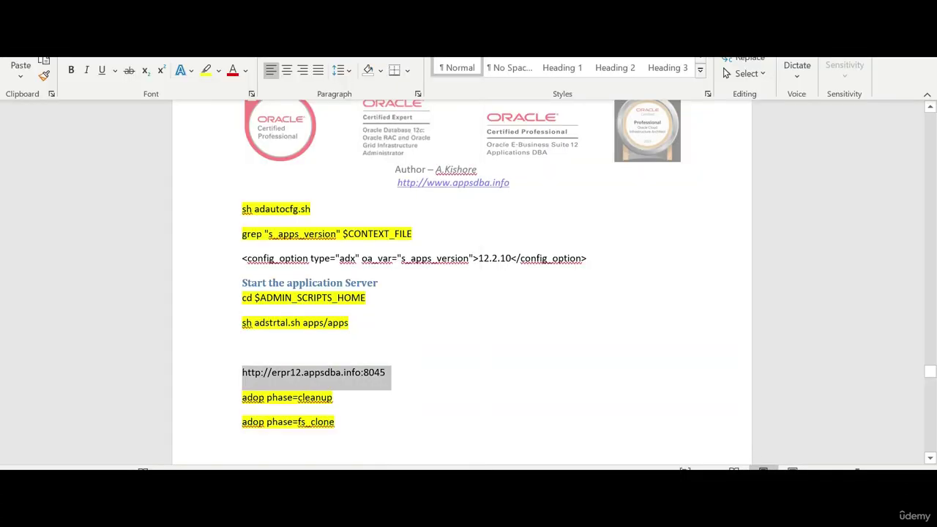
{"action": "left_click", "coordinate": [278, 347]}
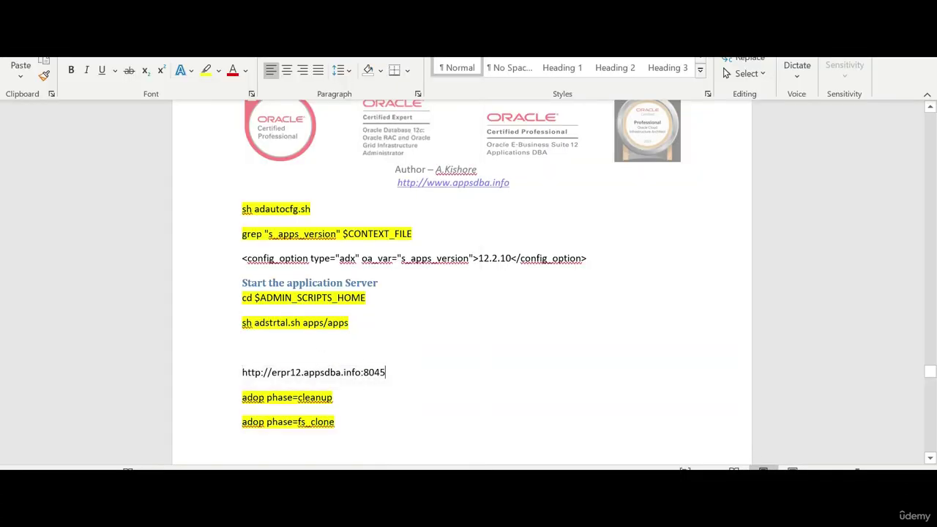
{"action": "key", "text": "Return"}
{"action": "key", "text": "Return"}
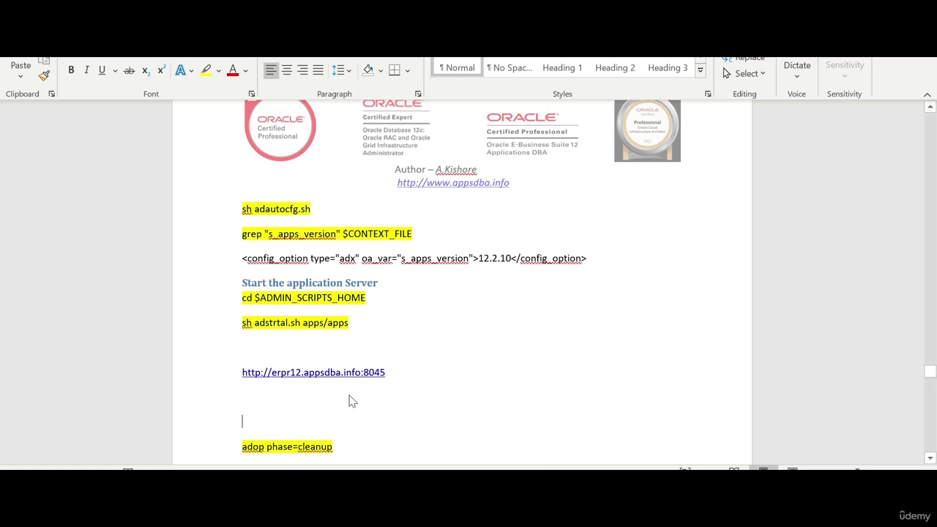
{"action": "key", "text": "alt+Tab"}
{"action": "key", "text": "alt+Tab"}
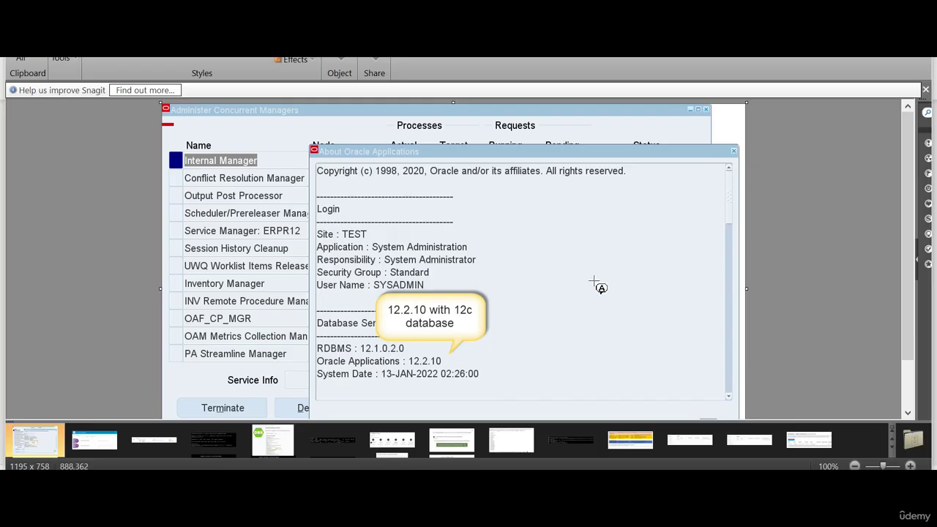
{"action": "key", "text": "alt+Tab"}
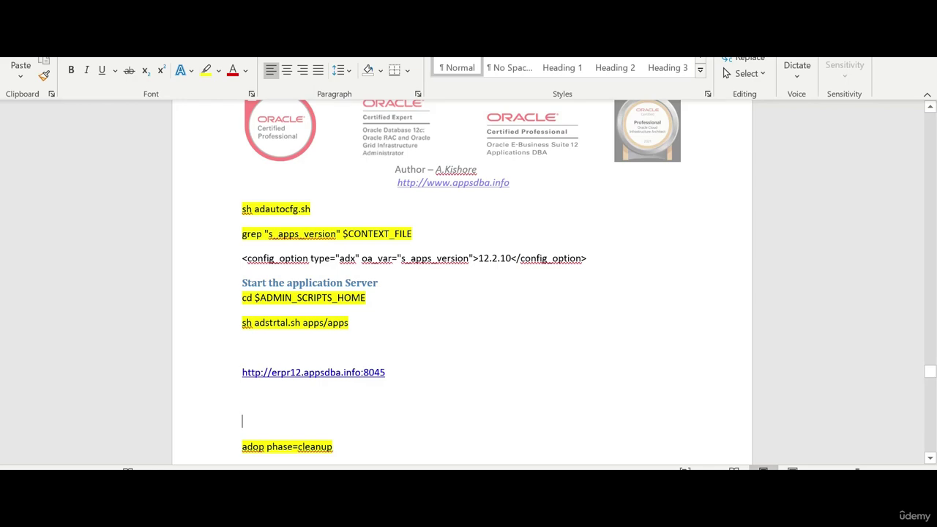
{"action": "key", "text": "ctrl+v"}
Step: Delete the blank line under the RELEASE_NAME select query
{"action": "scroll", "coordinate": [420, 369], "scroll_direction": "up", "scroll_amount": 5}
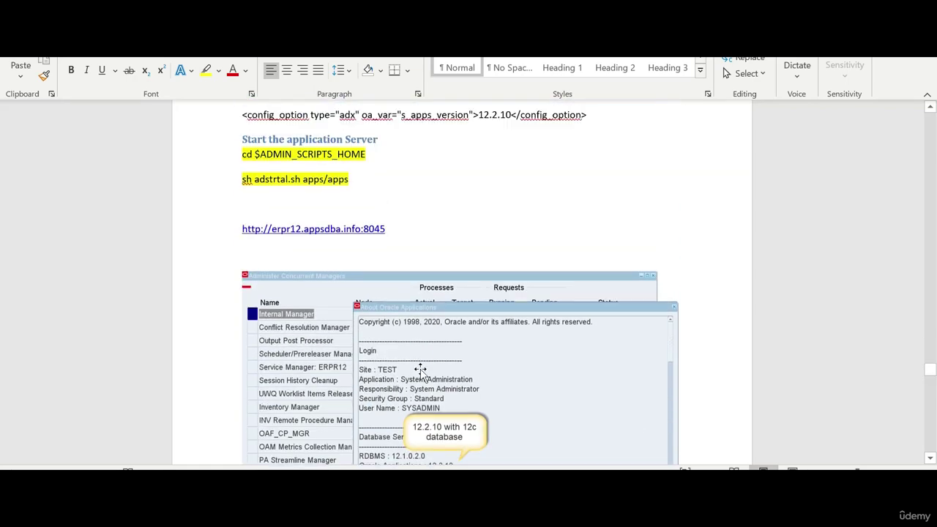
{"action": "scroll", "coordinate": [420, 370], "scroll_direction": "up", "scroll_amount": 1}
{"action": "left_click", "coordinate": [296, 244]}
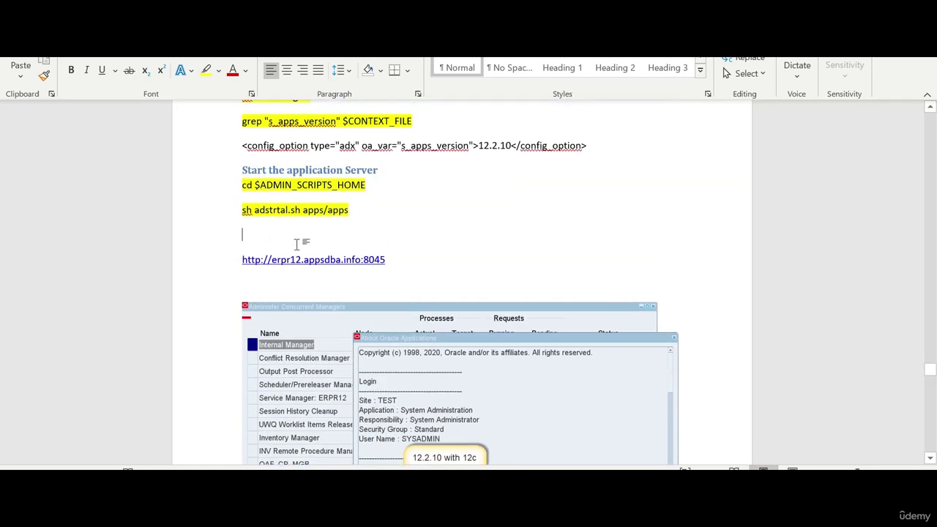
{"action": "scroll", "coordinate": [296, 245], "scroll_direction": "down", "scroll_amount": 2}
{"action": "scroll", "coordinate": [354, 299], "scroll_direction": "up", "scroll_amount": 12}
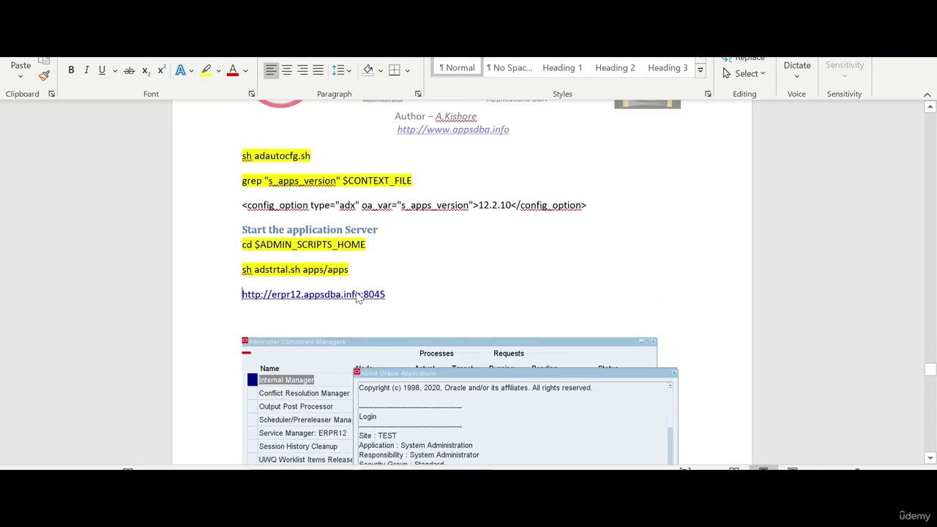
{"action": "scroll", "coordinate": [353, 299], "scroll_direction": "up", "scroll_amount": 14}
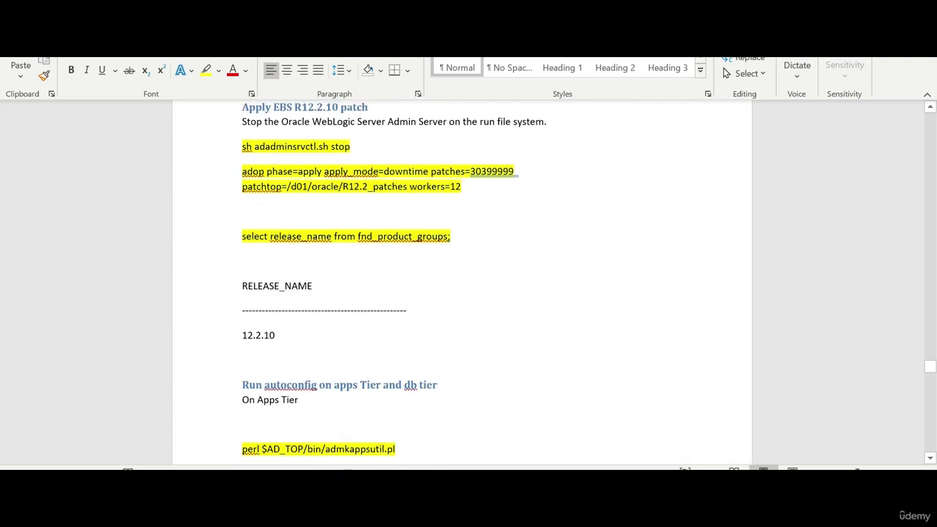
{"action": "scroll", "coordinate": [461, 286], "scroll_direction": "up", "scroll_amount": 1}
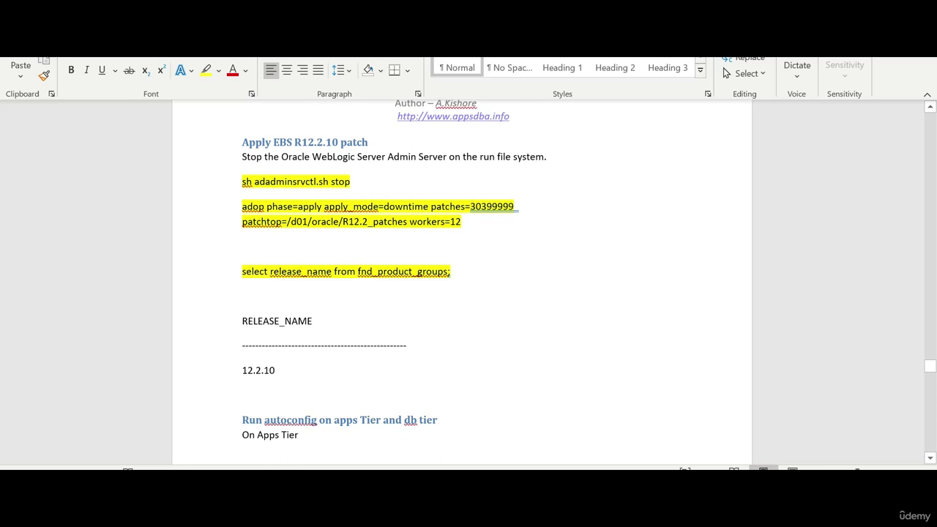
{"action": "scroll", "coordinate": [462, 285], "scroll_direction": "down", "scroll_amount": 4}
{"action": "left_click", "coordinate": [283, 161]}
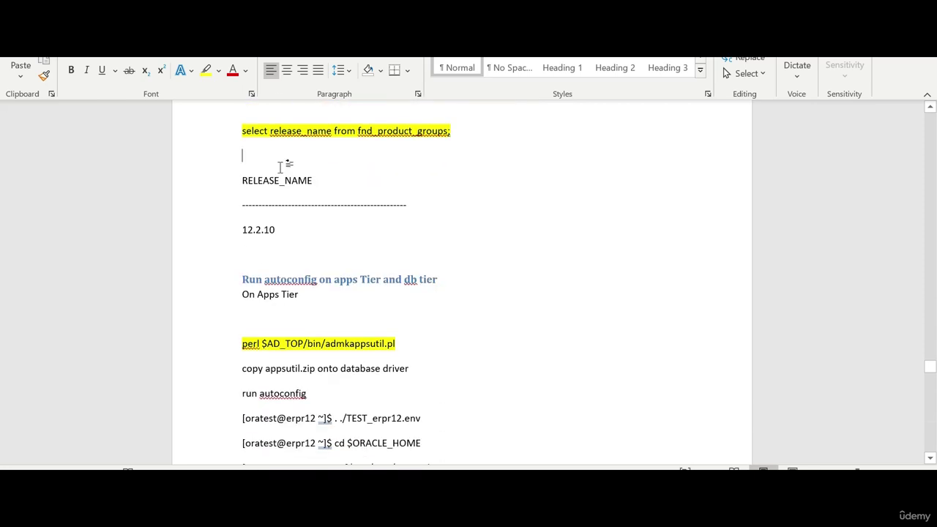
{"action": "key", "text": "Delete"}
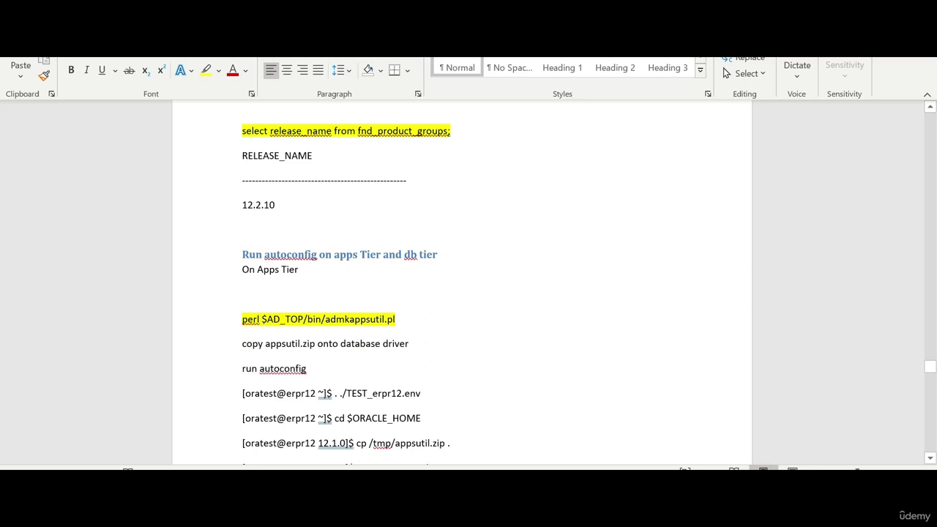
Step: Apply No Spacing to the RELEASE_NAME query result lines
{"action": "key", "text": "shift+Down"}
{"action": "key", "text": "shift+Down"}
{"action": "key", "text": "shift+Down"}
{"action": "left_click", "coordinate": [511, 67]}
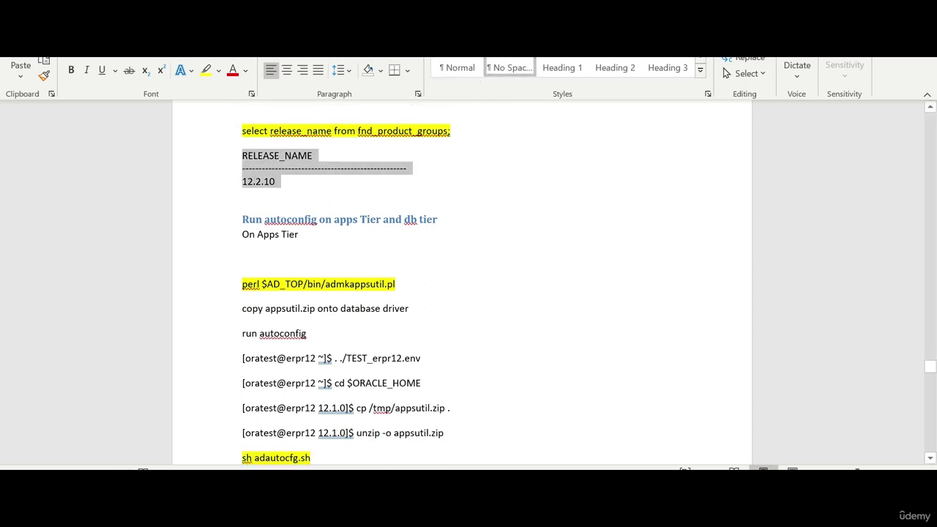
{"action": "scroll", "coordinate": [287, 299], "scroll_direction": "down", "scroll_amount": 10}
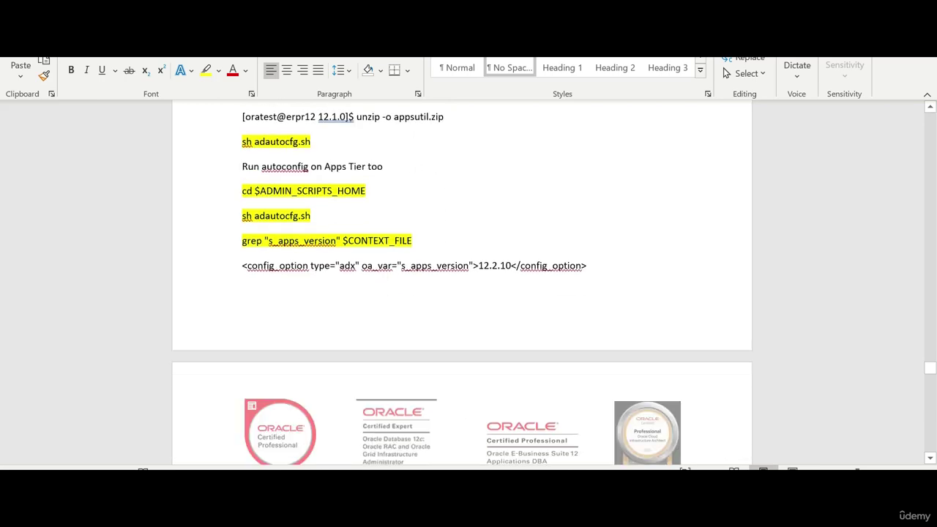
{"action": "scroll", "coordinate": [287, 299], "scroll_direction": "up", "scroll_amount": 2}
{"action": "scroll", "coordinate": [457, 324], "scroll_direction": "down", "scroll_amount": 7}
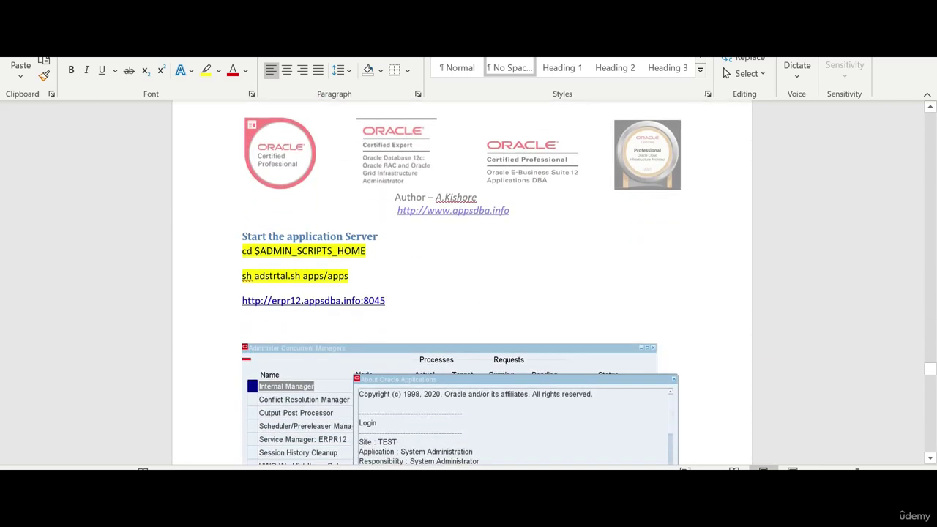
{"action": "scroll", "coordinate": [447, 366], "scroll_direction": "down", "scroll_amount": 4}
{"action": "scroll", "coordinate": [448, 370], "scroll_direction": "down", "scroll_amount": 7}
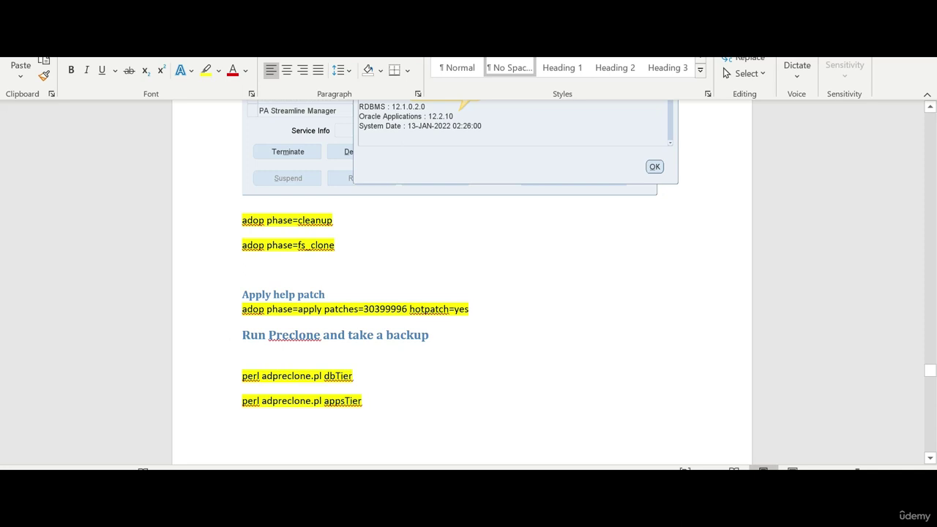
Step: Move the Apply help patch heading and command above the adop phase=cleanup line
{"action": "left_click", "coordinate": [489, 311]}
{"action": "left_click_drag", "start_coordinate": [234, 308], "coordinate": [234, 296]}
{"action": "key", "text": "ctrl+c"}
{"action": "key", "text": "Delete"}
{"action": "left_click", "coordinate": [242, 221]}
{"action": "key", "text": "Return"}
{"action": "key", "text": "ctrl+v"}
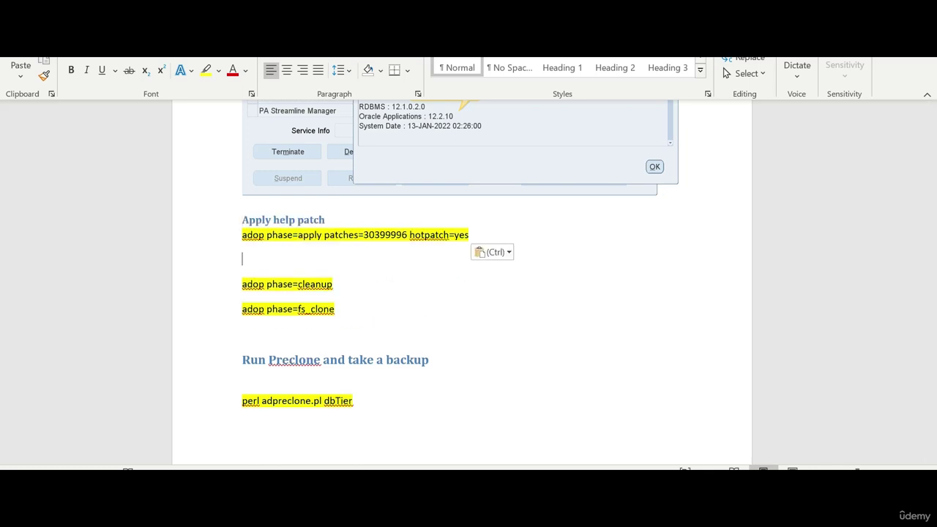
{"action": "key", "text": "BackSpace"}
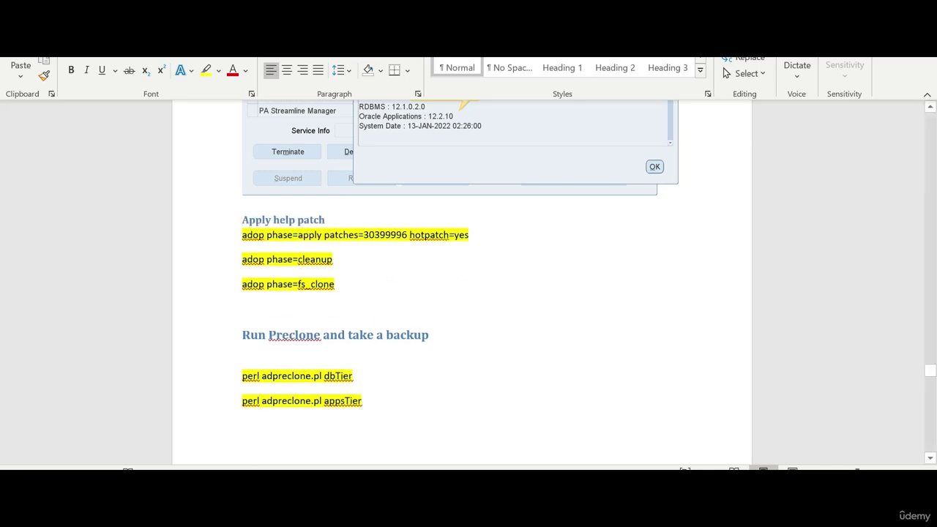
{"action": "scroll", "coordinate": [423, 356], "scroll_direction": "down", "scroll_amount": 10}
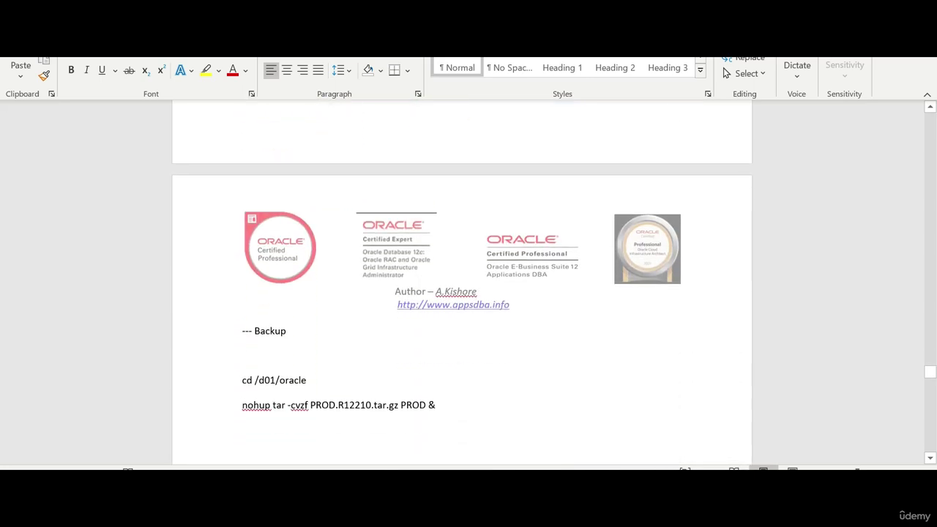
{"action": "scroll", "coordinate": [463, 285], "scroll_direction": "up", "scroll_amount": 10}
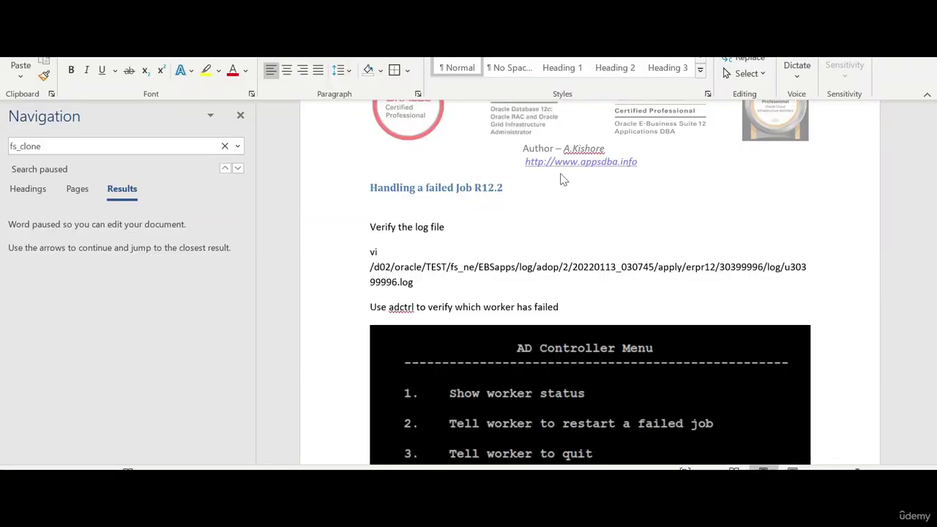
{"action": "scroll", "coordinate": [515, 232], "scroll_direction": "up", "scroll_amount": 3}
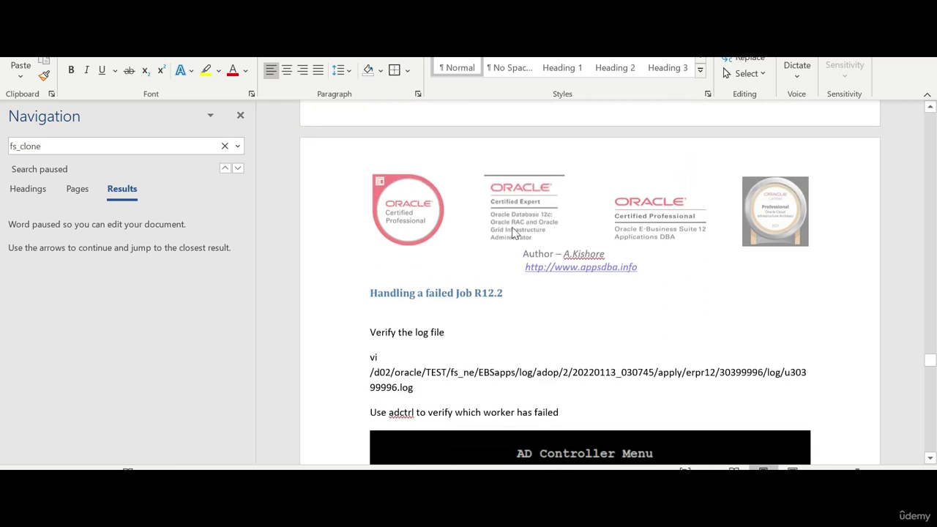
{"action": "scroll", "coordinate": [514, 232], "scroll_direction": "up", "scroll_amount": 1}
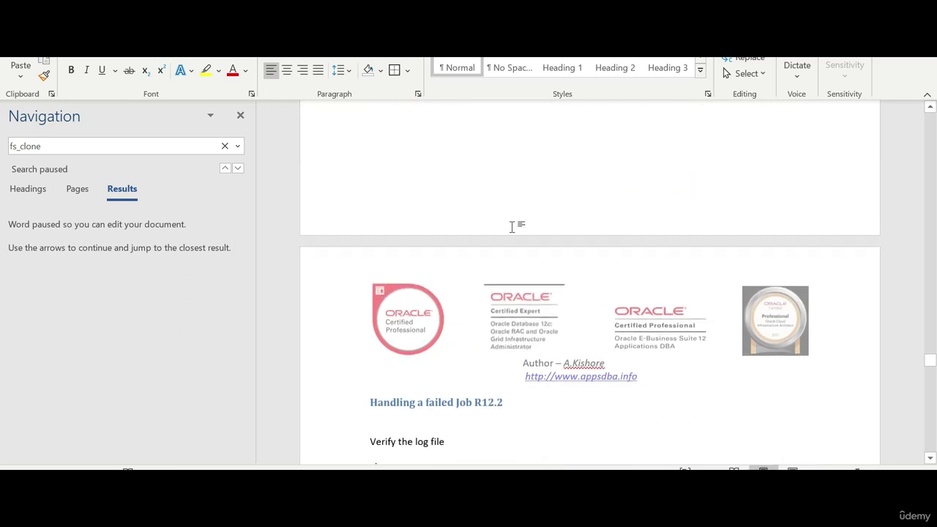